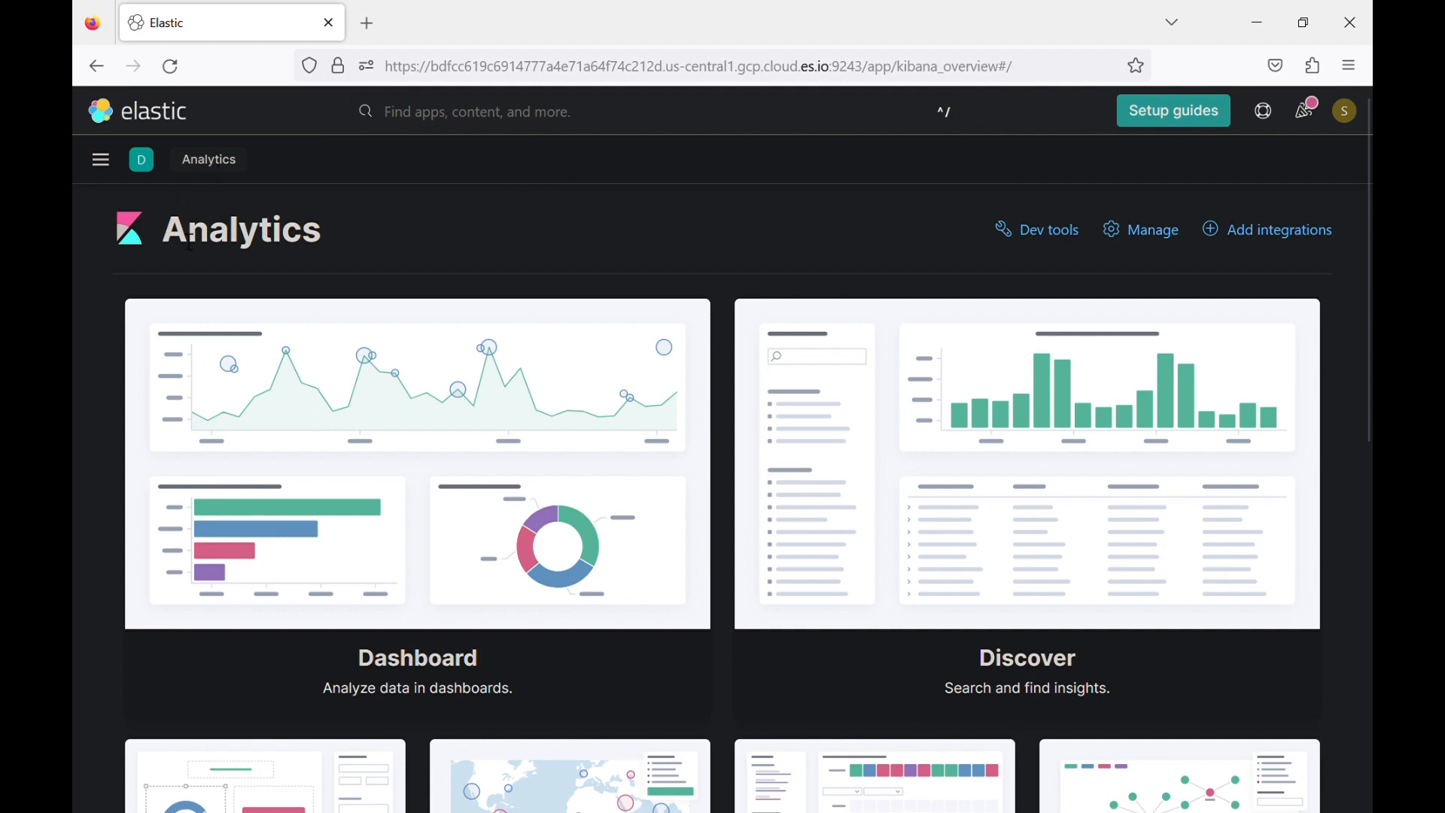
View the saved flight search in Discover, and open the Visualize Library to look over its saved visualizations.
left_click(102, 160)
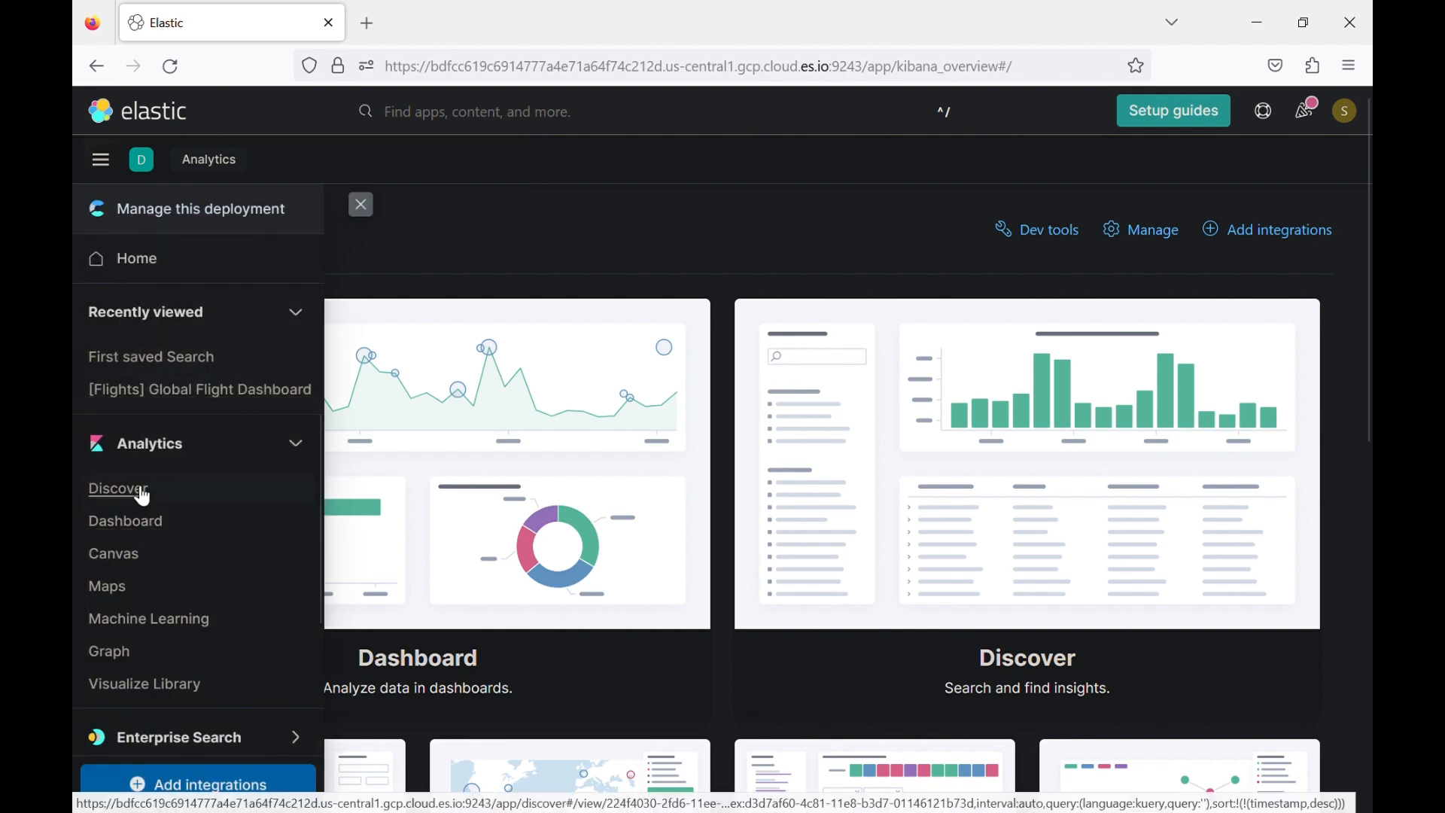
left_click(135, 489)
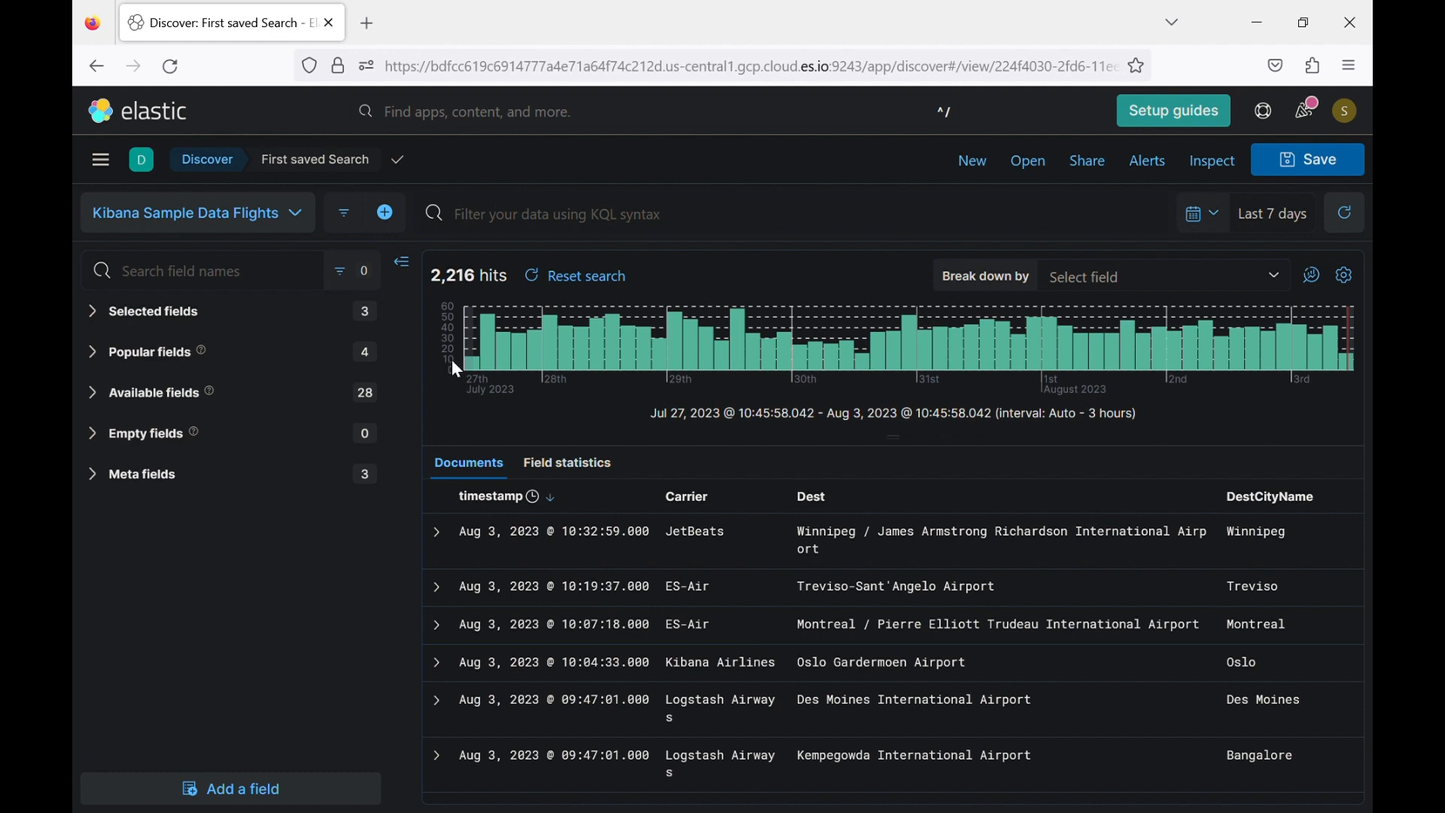
left_click(111, 171)
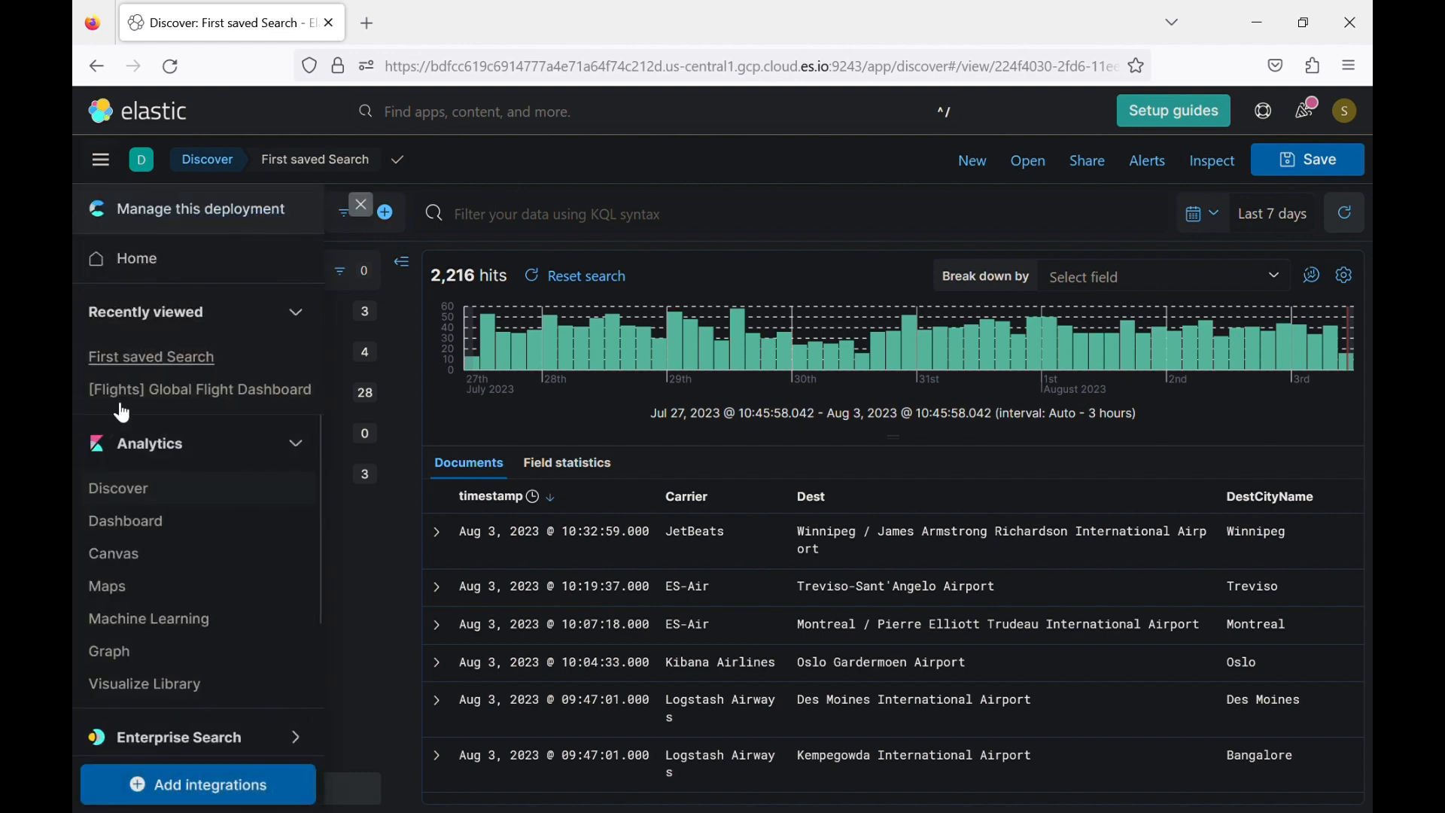
left_click(131, 688)
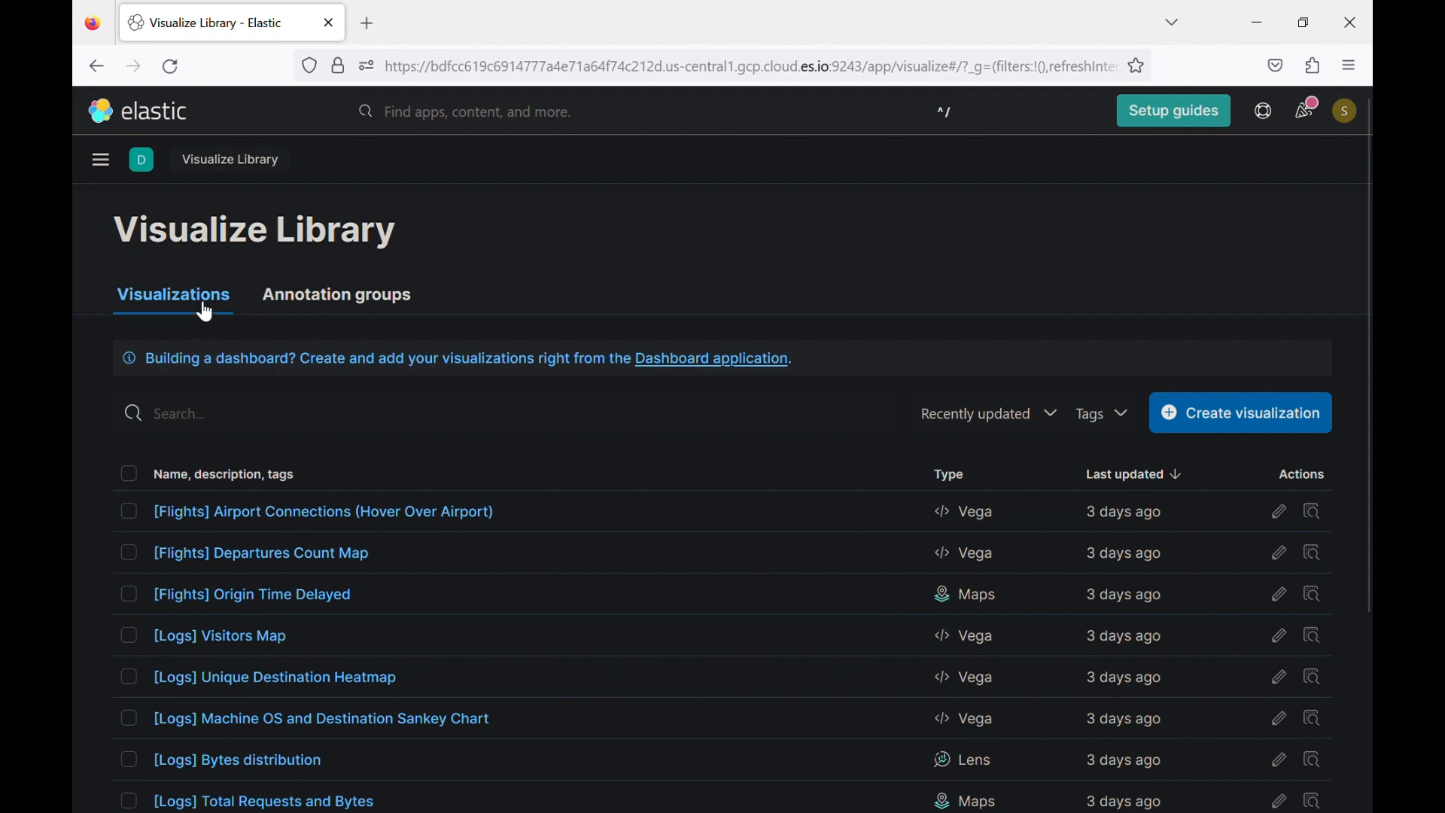
scroll(239, 513, "down", 3)
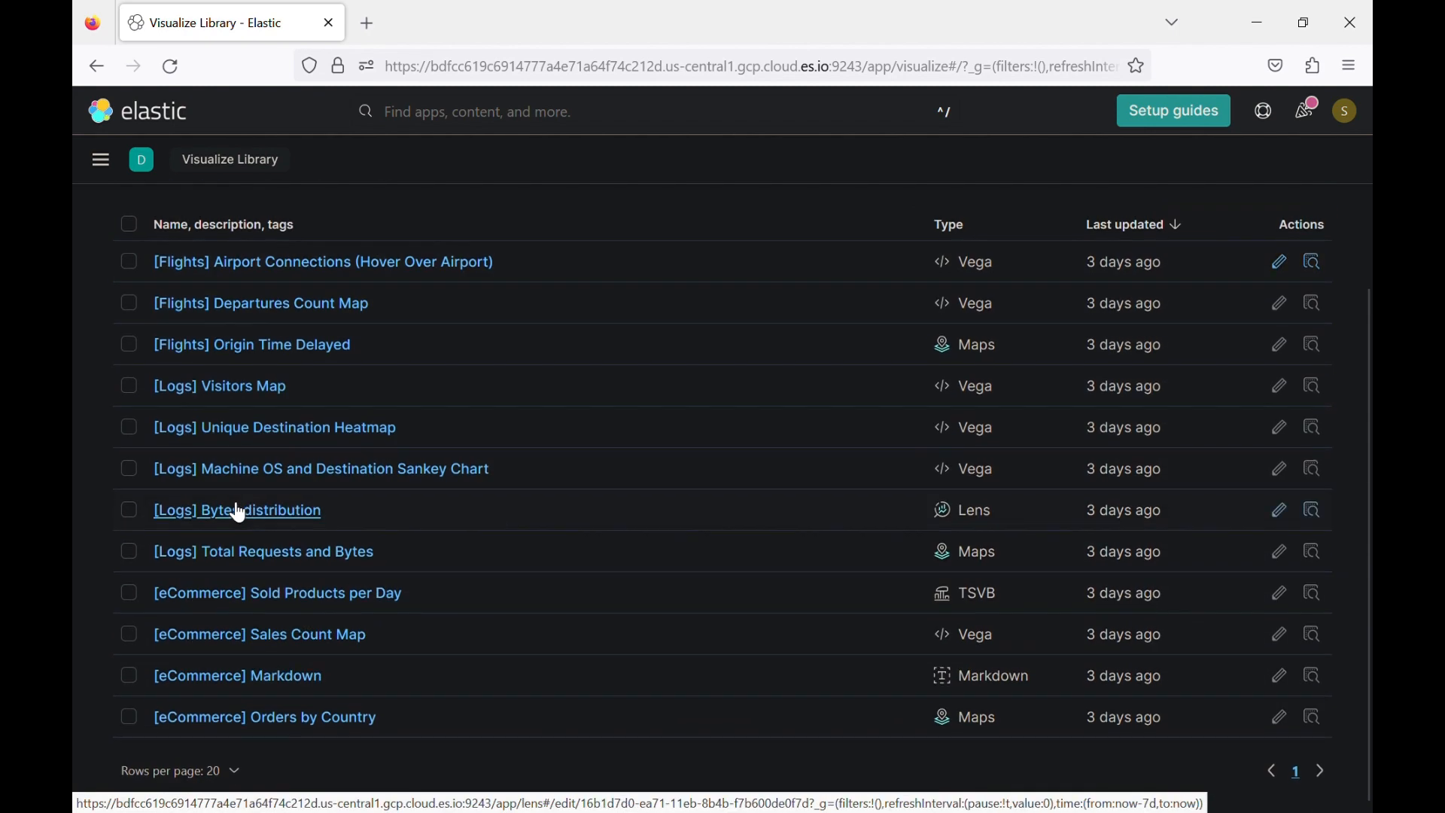
scroll(331, 339, "up", 3)
scroll(332, 343, "up", 1)
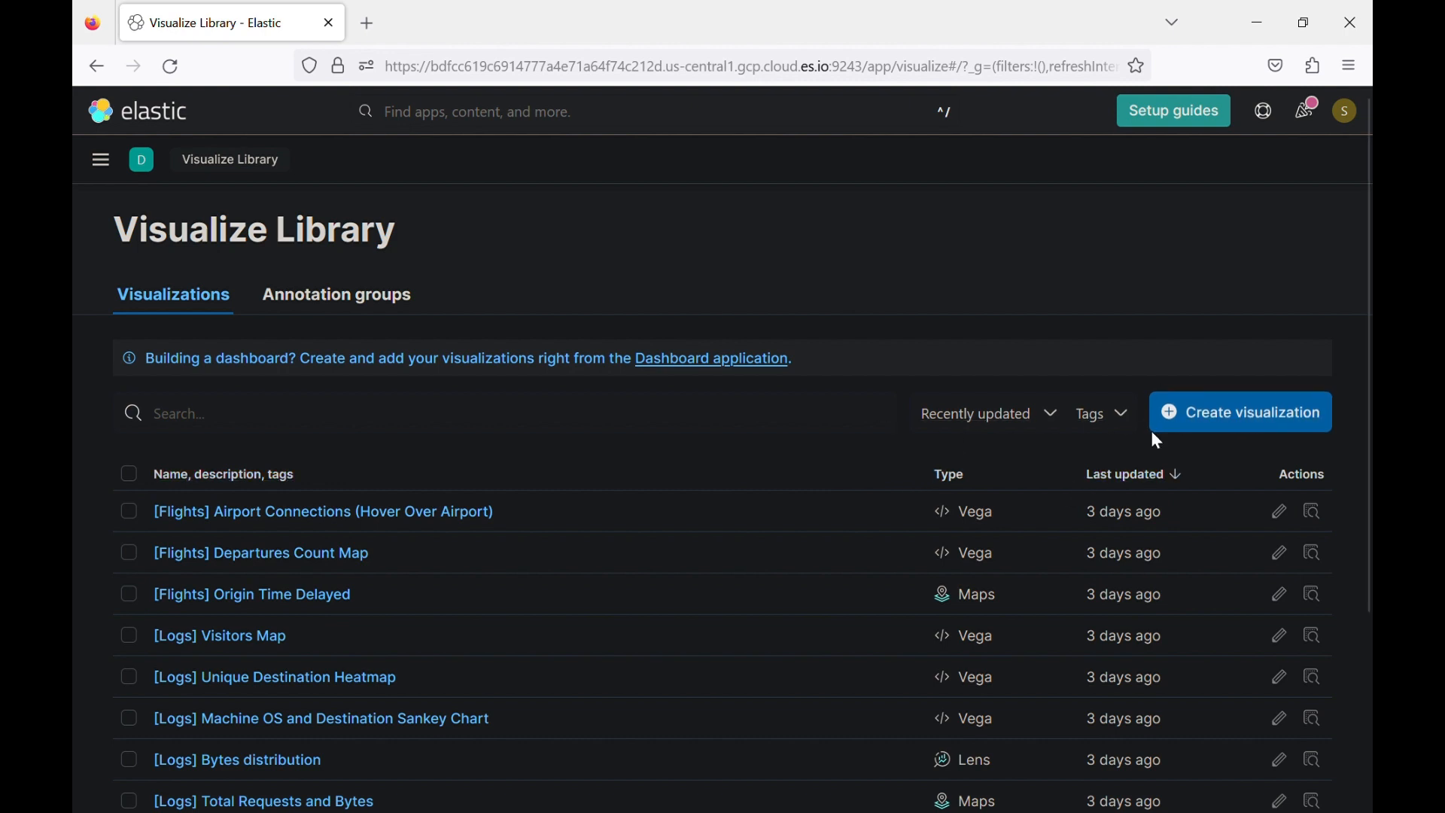
Create an aggregation-based data table visualization with Kibana Sample Data Flights as its source.
left_click(1217, 416)
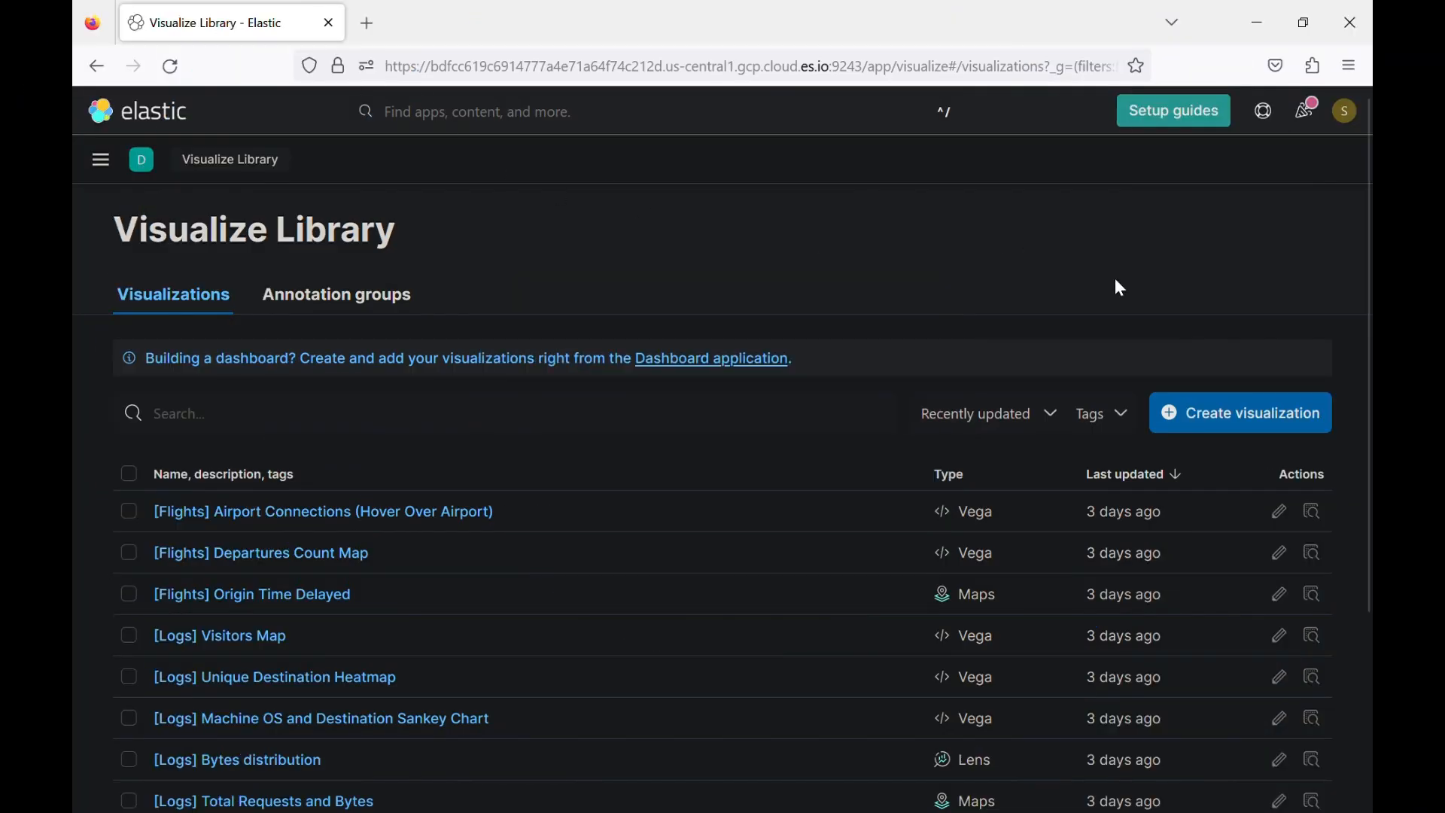
left_click(1225, 426)
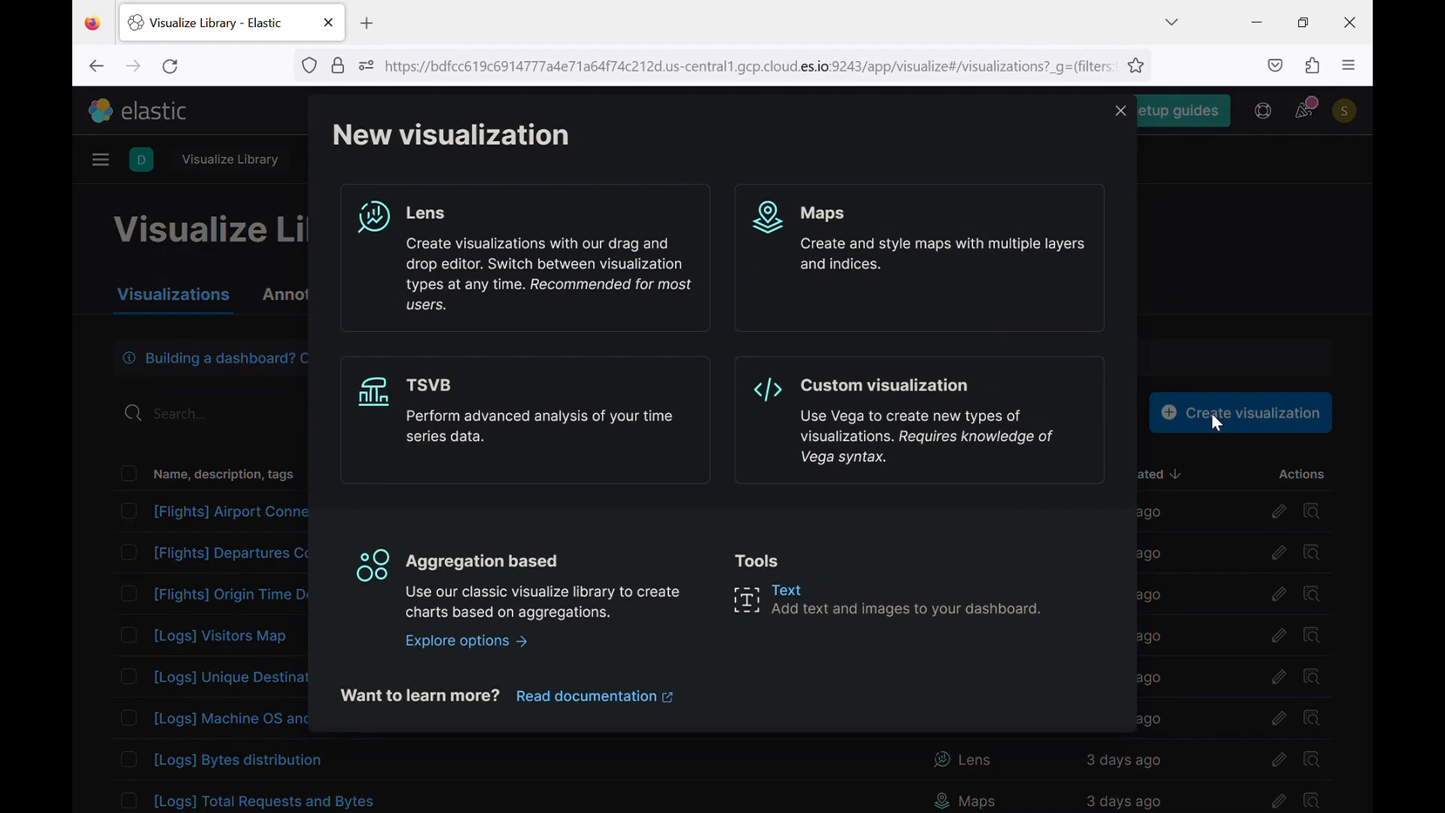
left_click(519, 576)
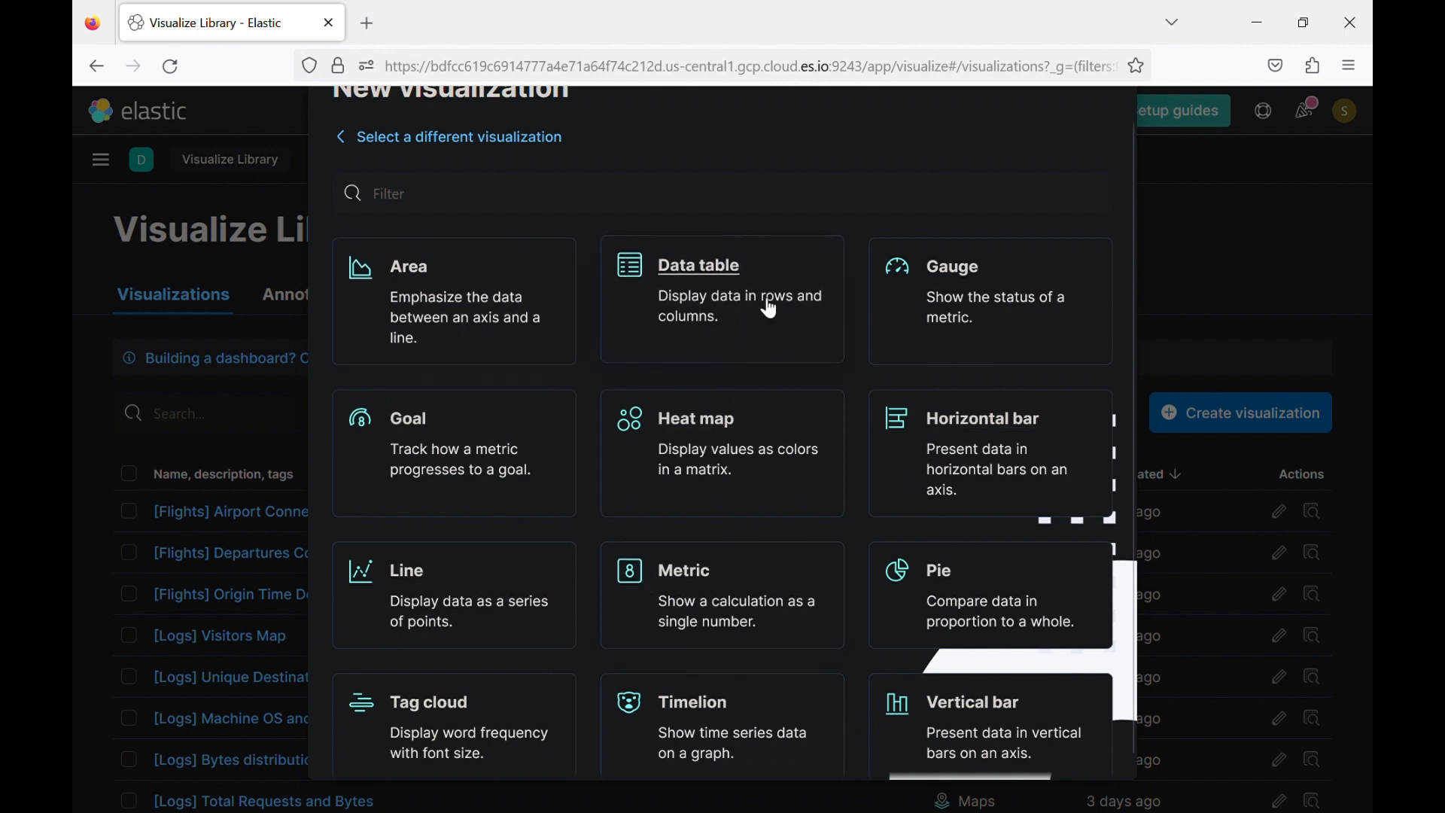
scroll(753, 422, "down", 1)
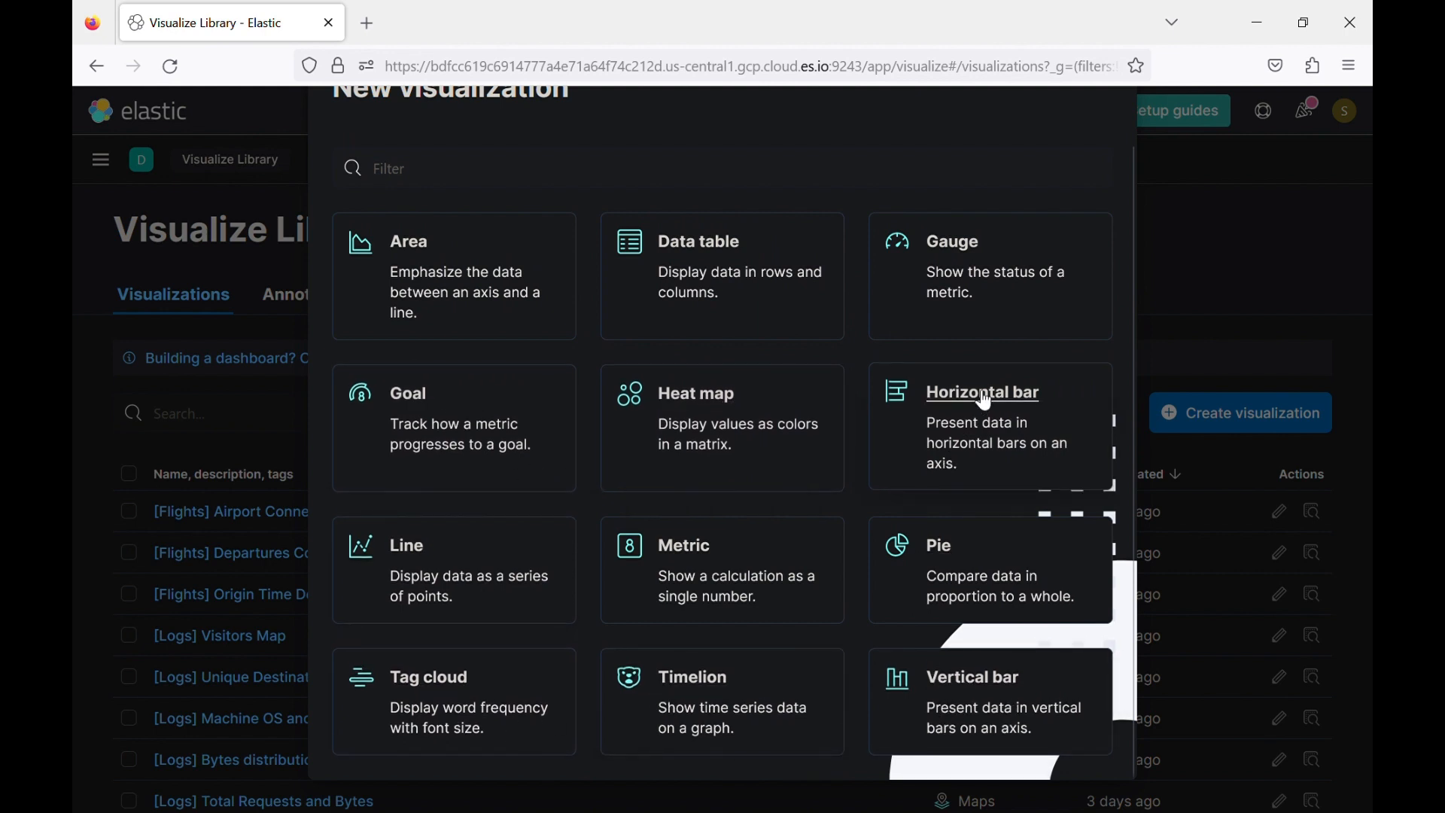
left_click(710, 250)
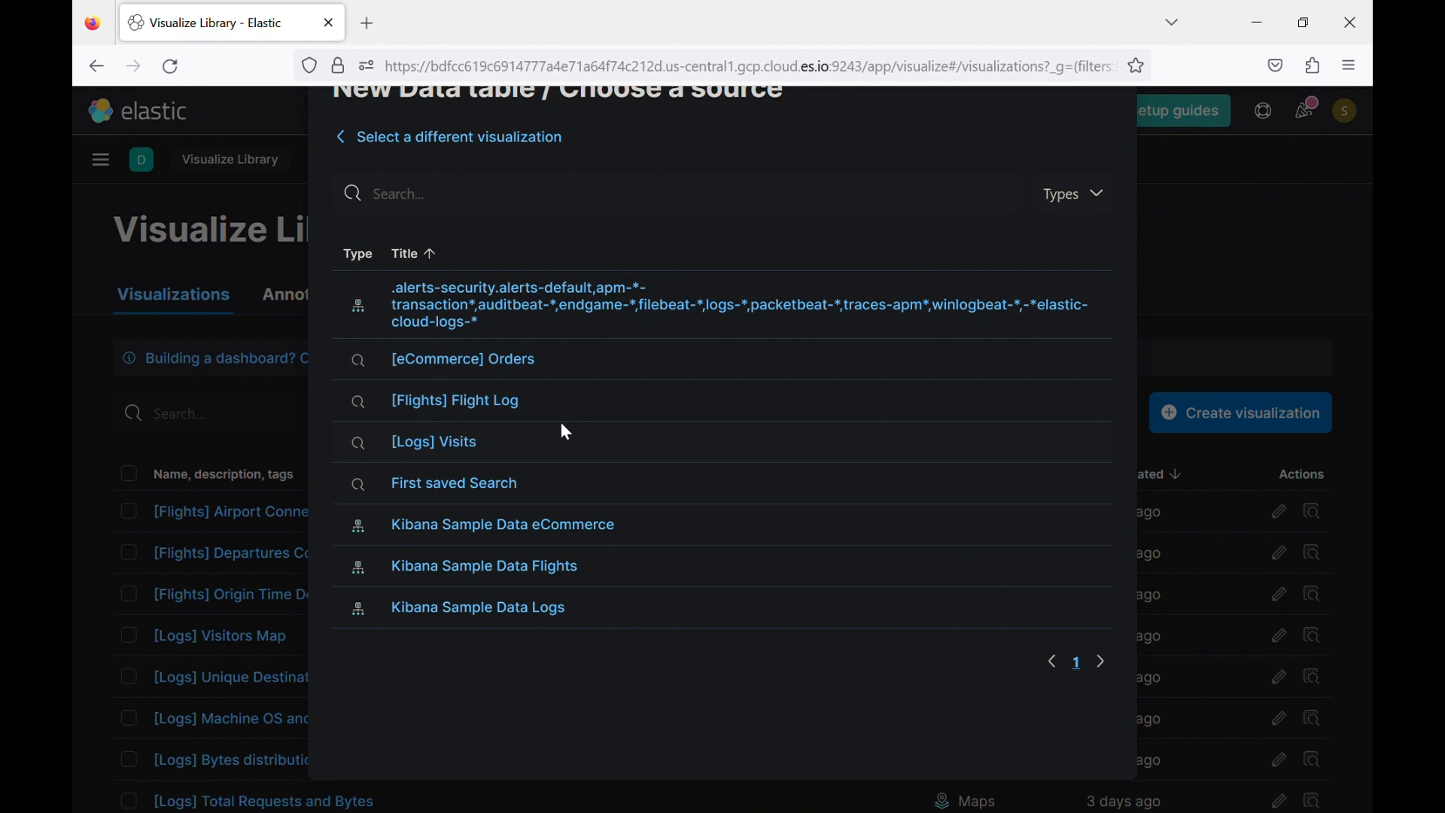
left_click(541, 574)
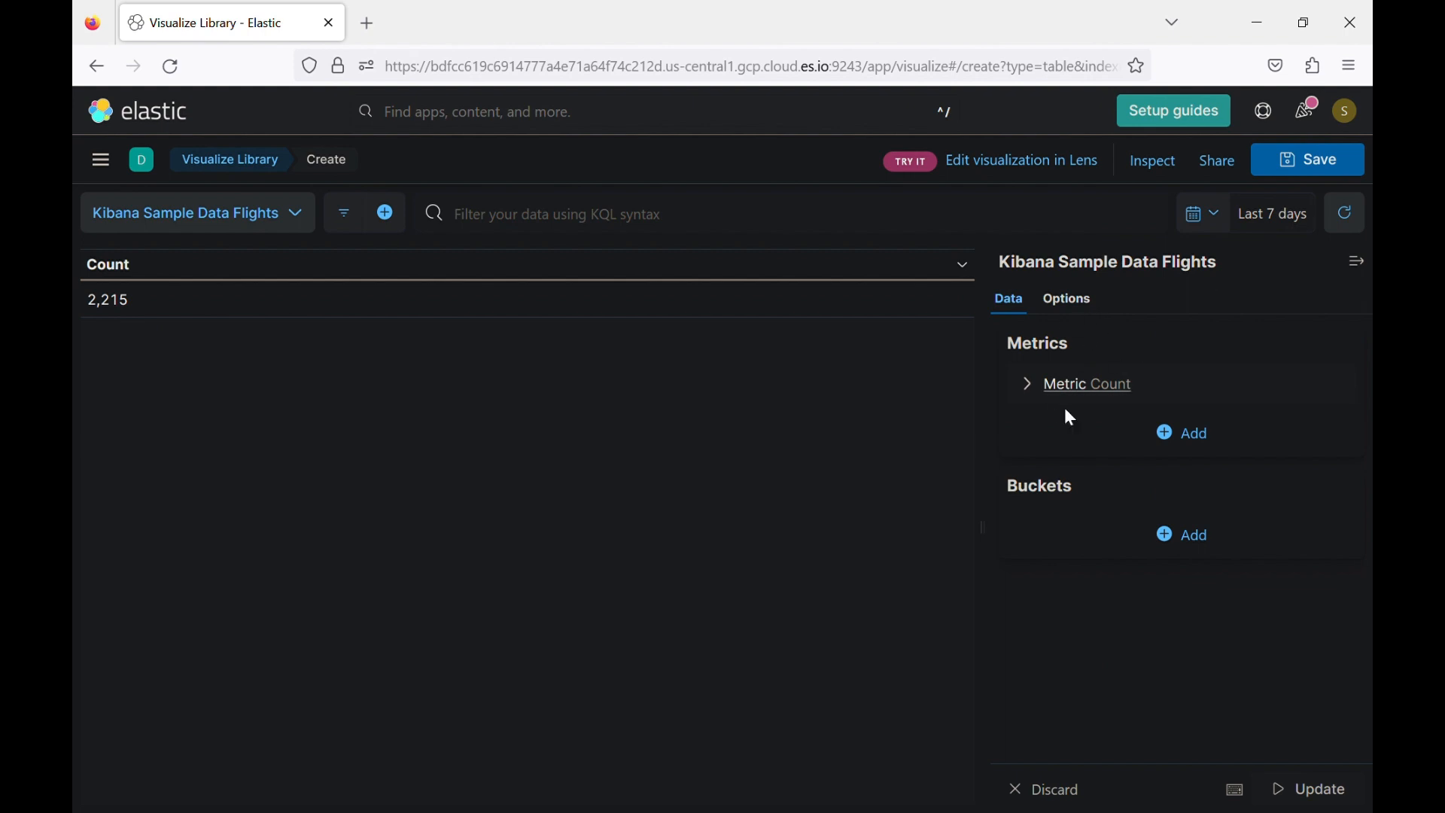
Expand the data table's metric and look through the aggregation types available for it.
left_click(1048, 391)
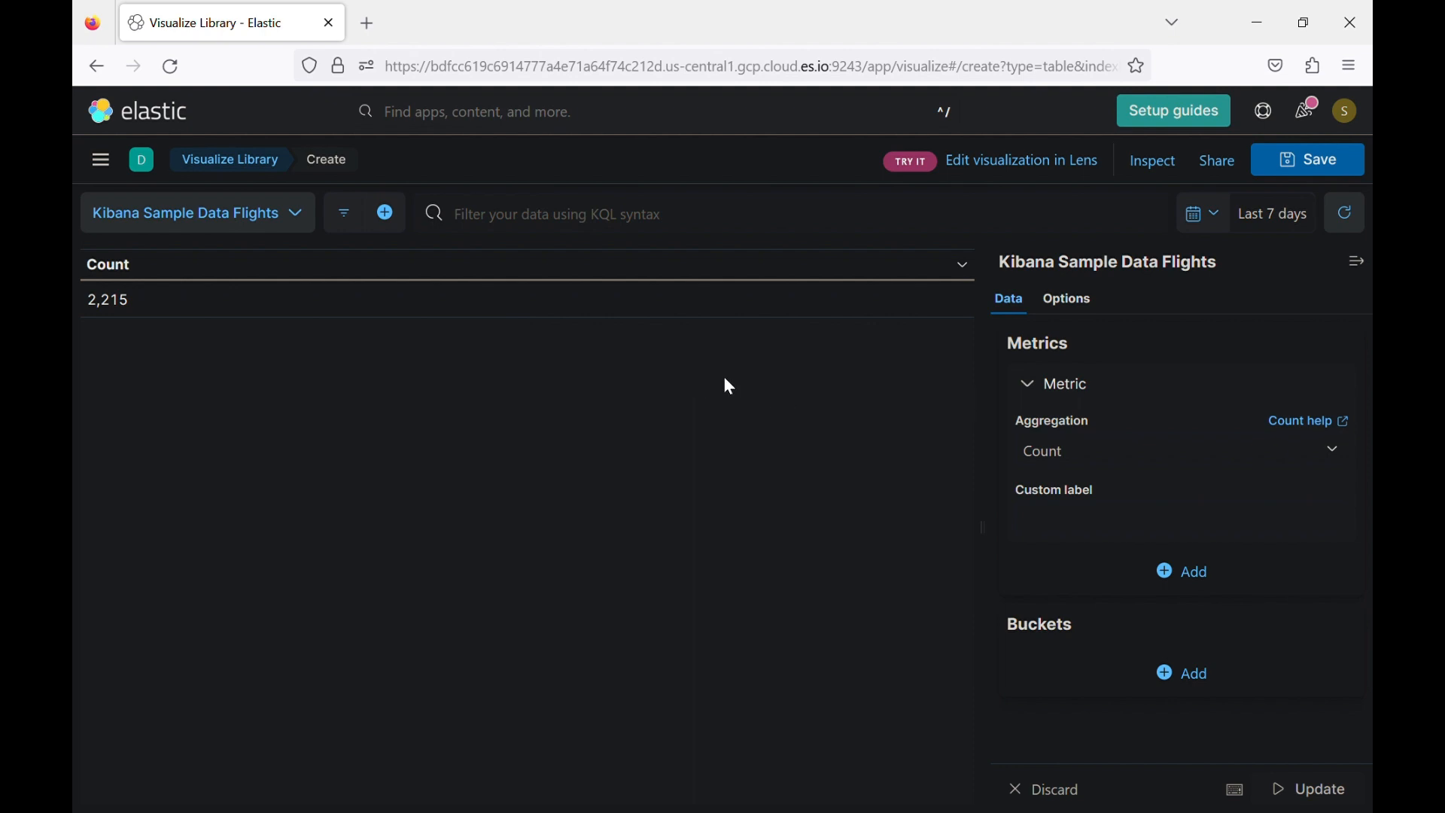
left_click(1206, 459)
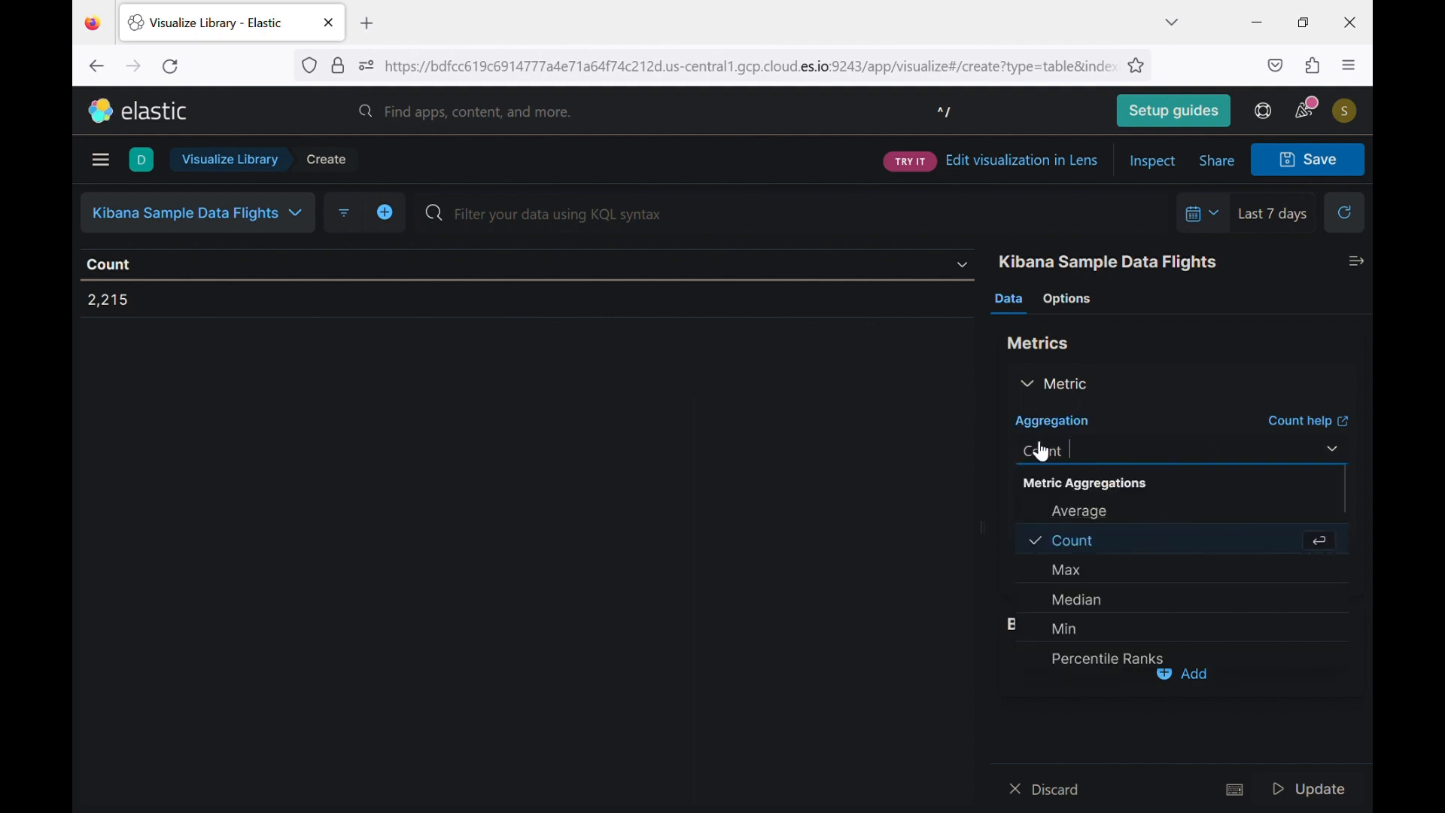
scroll(1121, 569, "down", 5)
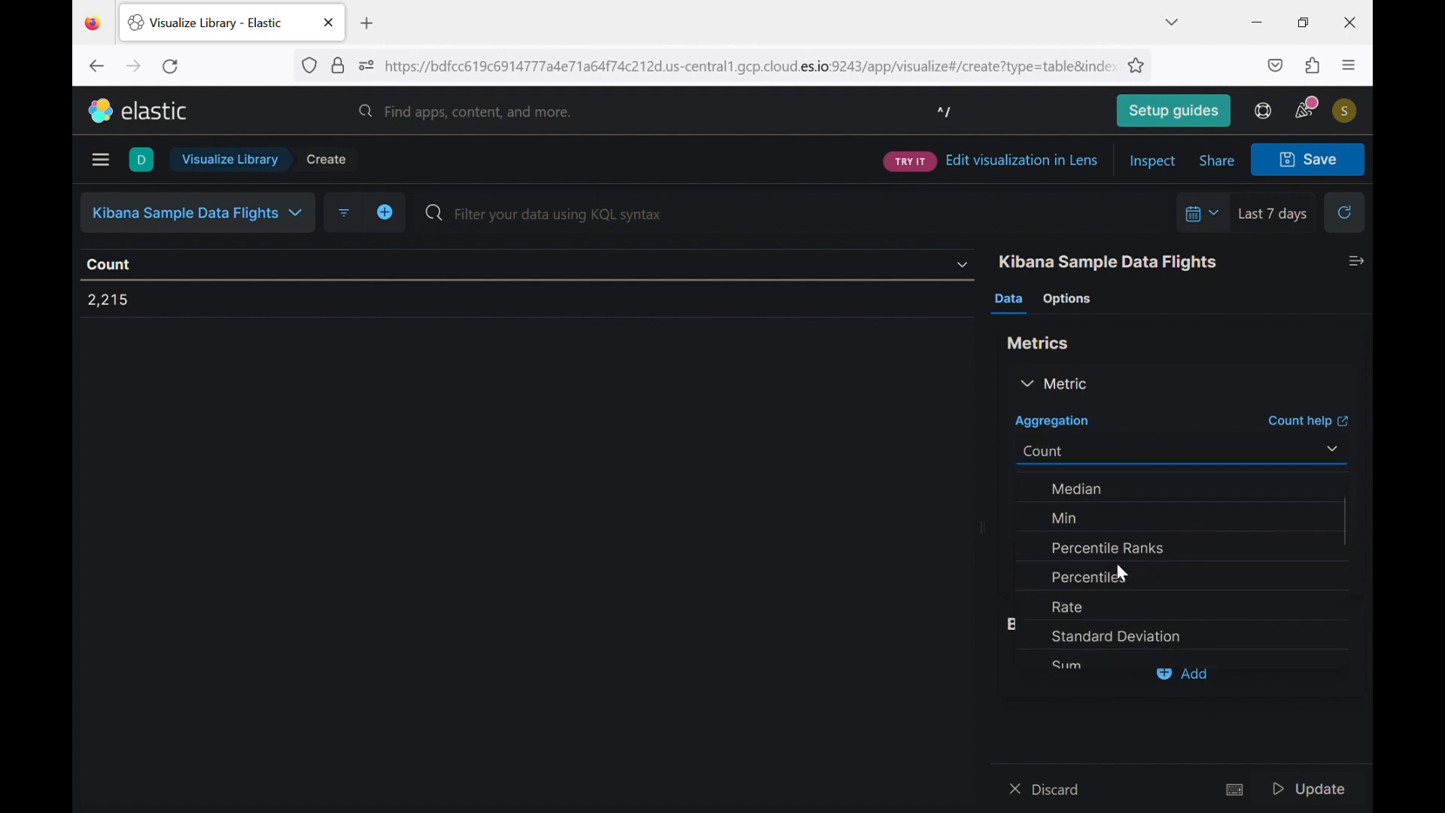
scroll(1121, 569, "down", 5)
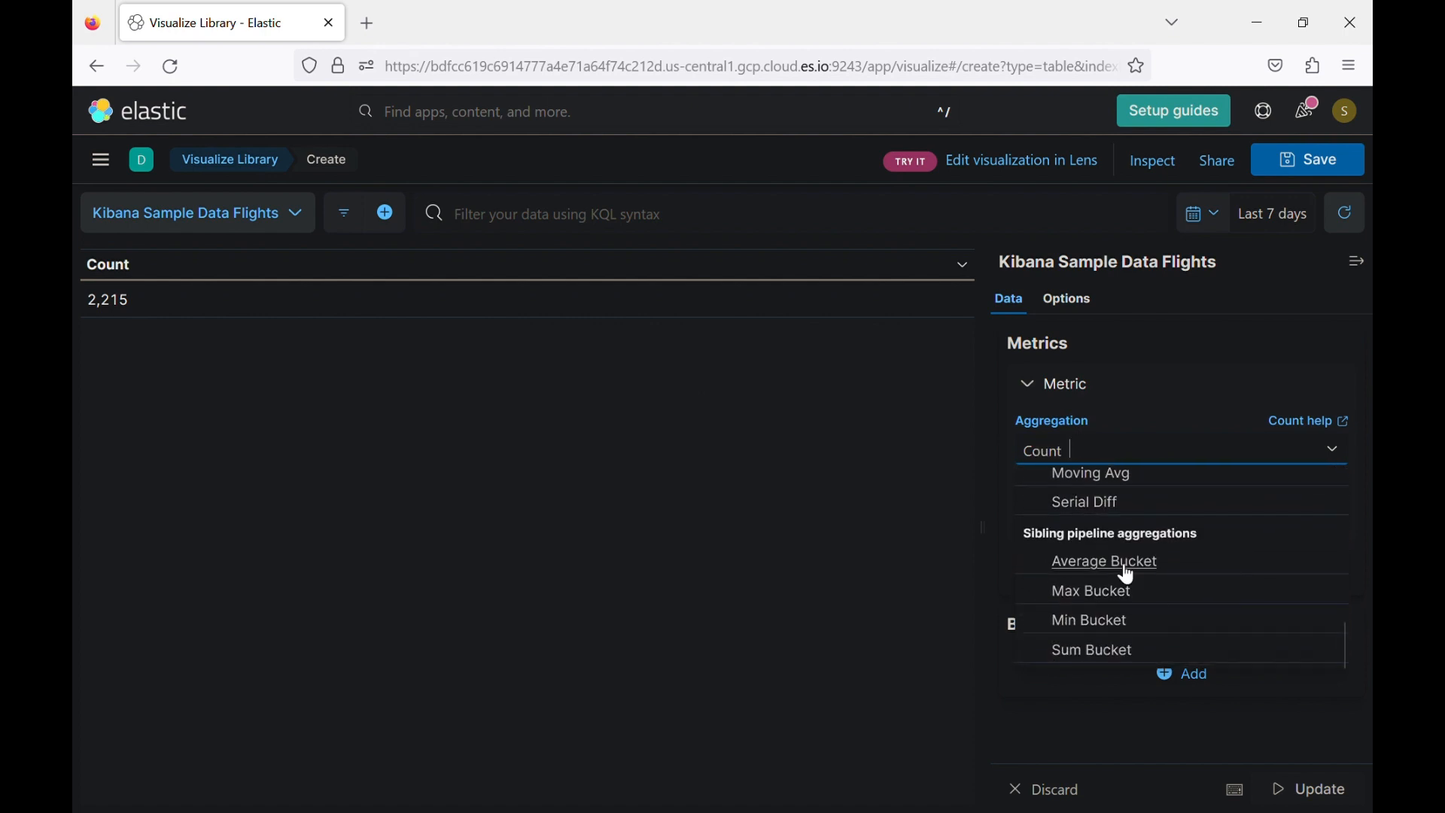
scroll(1127, 576, "up", 10)
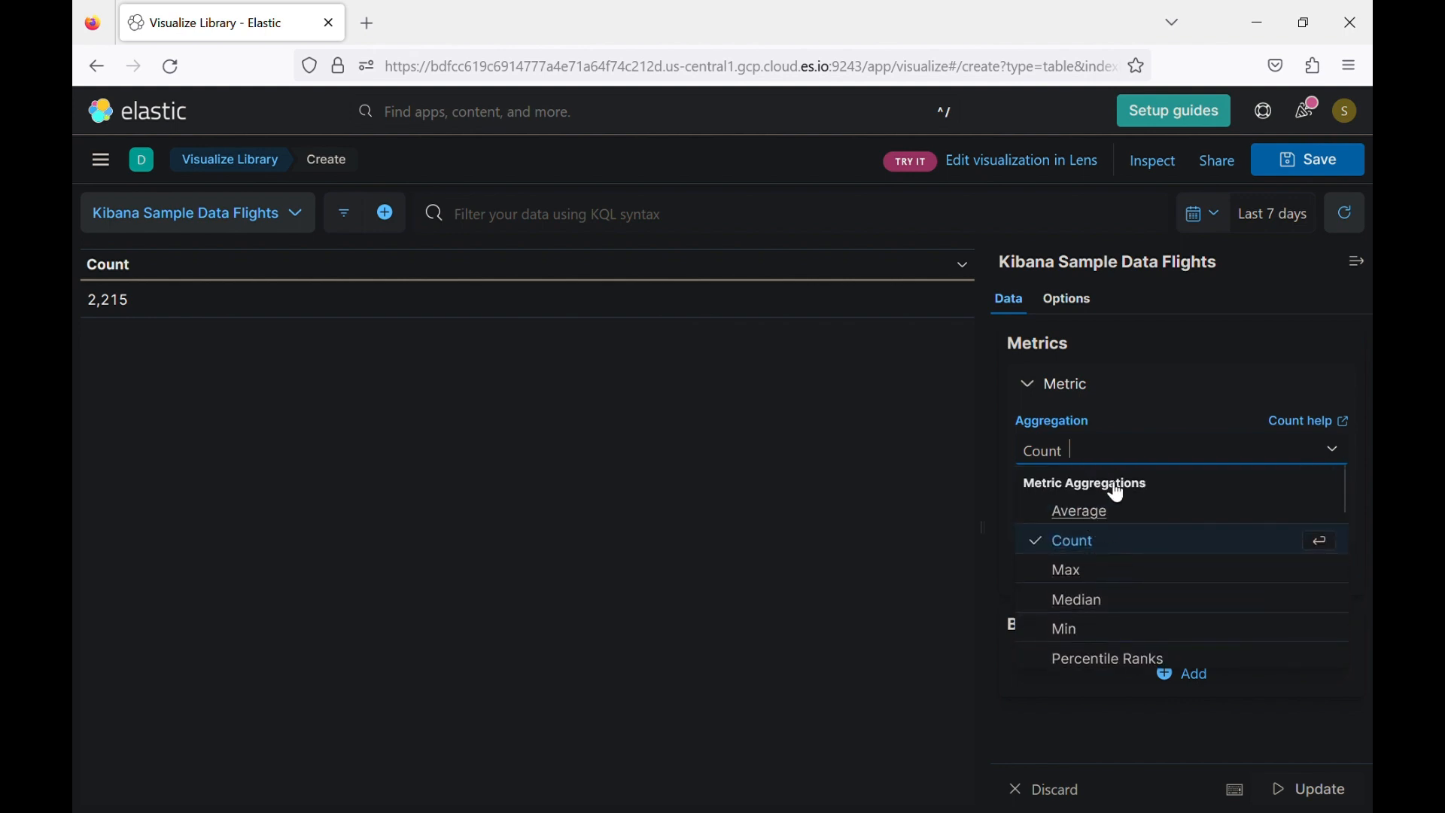
scroll(1074, 598, "down", 5)
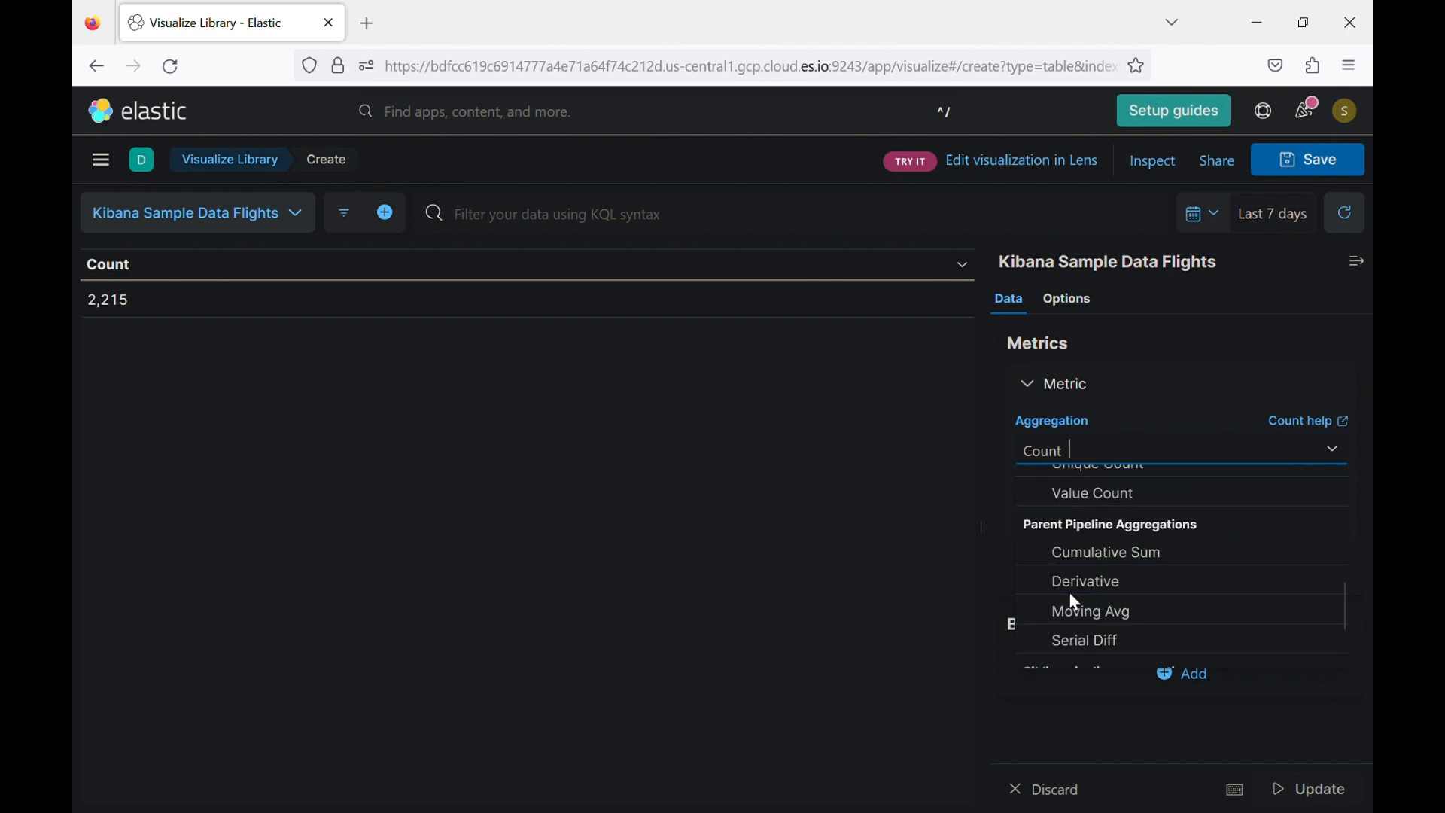
scroll(1077, 598, "up", 3)
scroll(1076, 595, "up", 3)
Read the help page for the Count aggregation, and close it to return to the data table.
left_click(1315, 419)
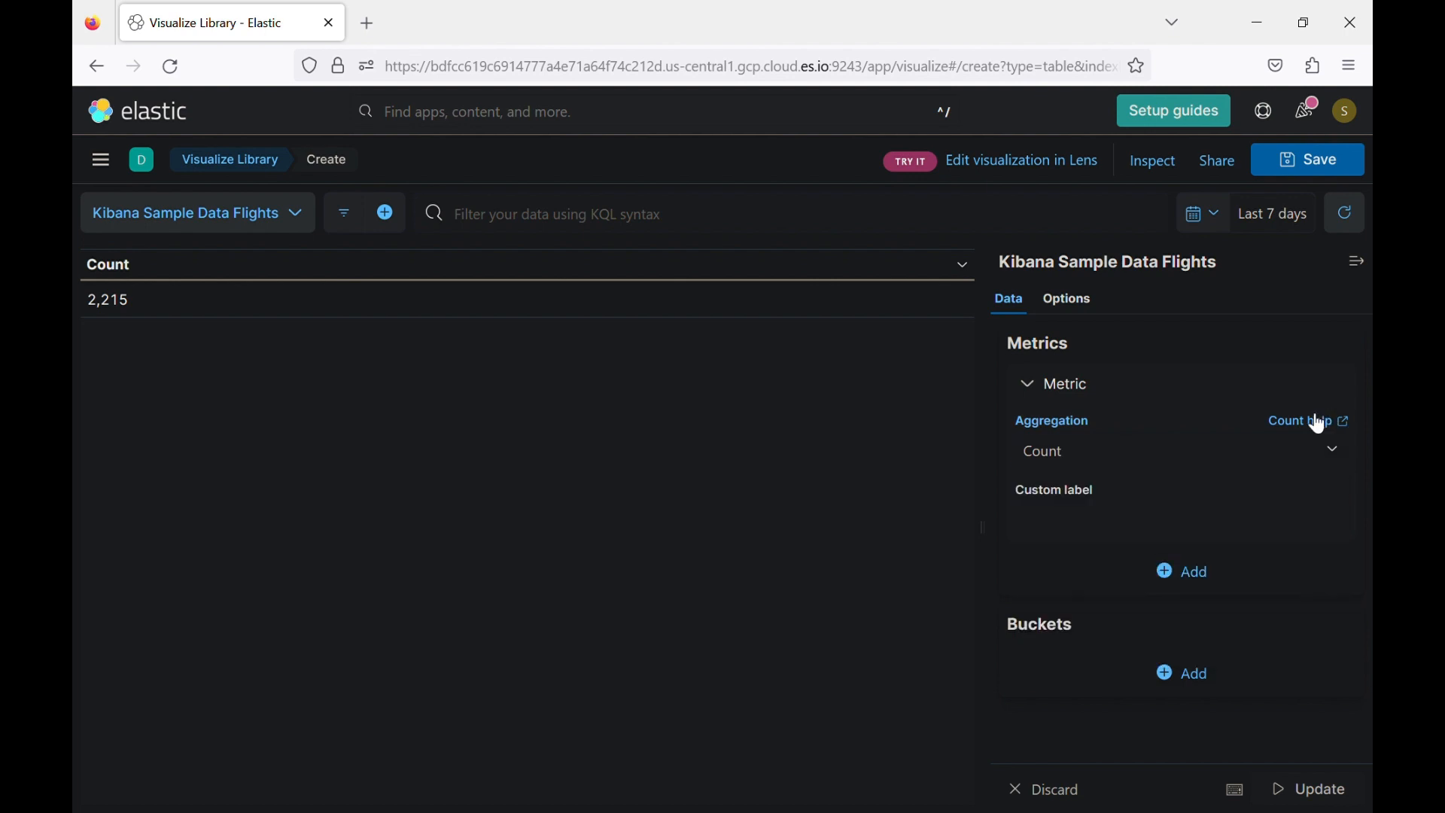
left_click(1316, 421)
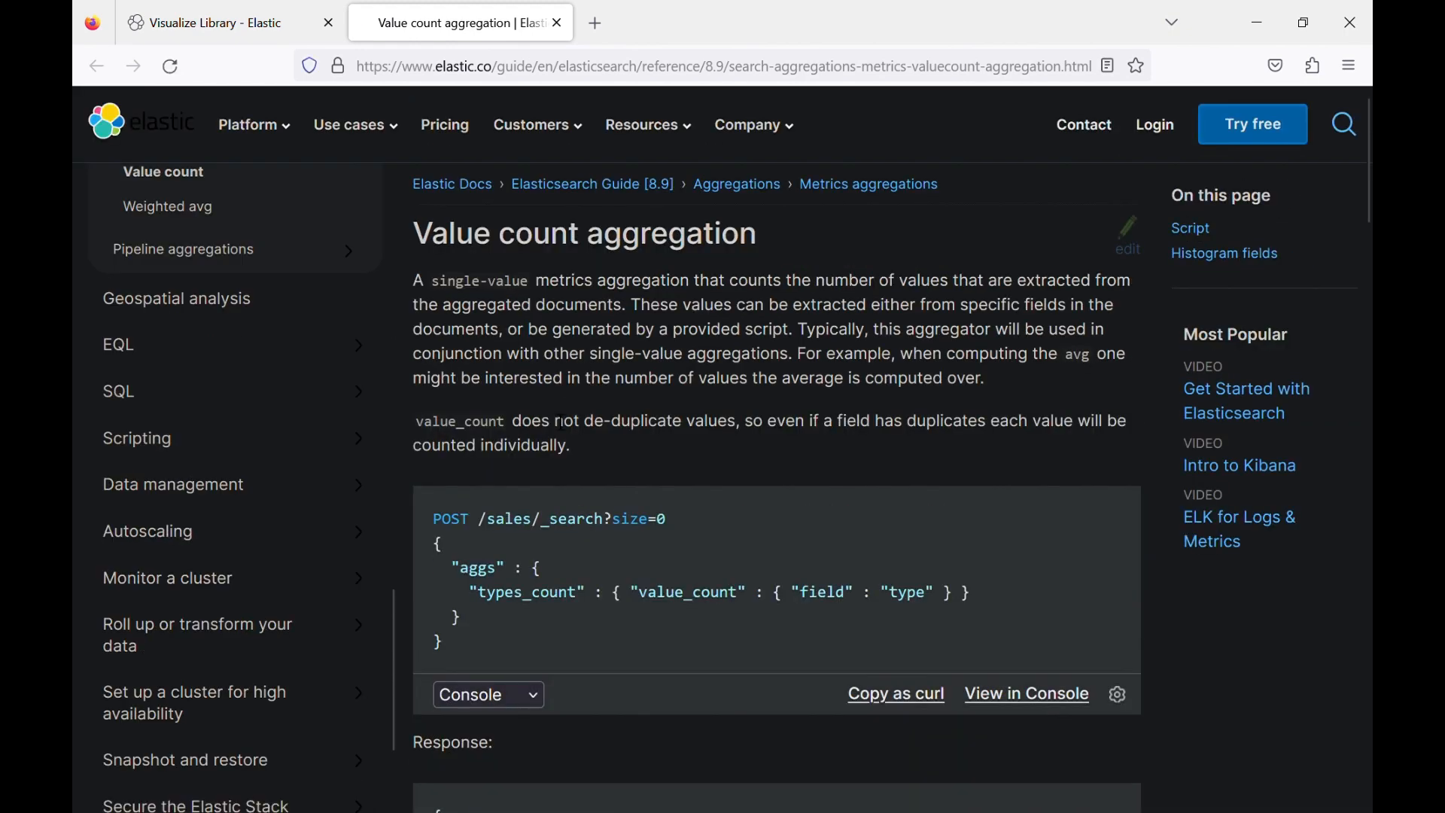
scroll(561, 423, "down", 15)
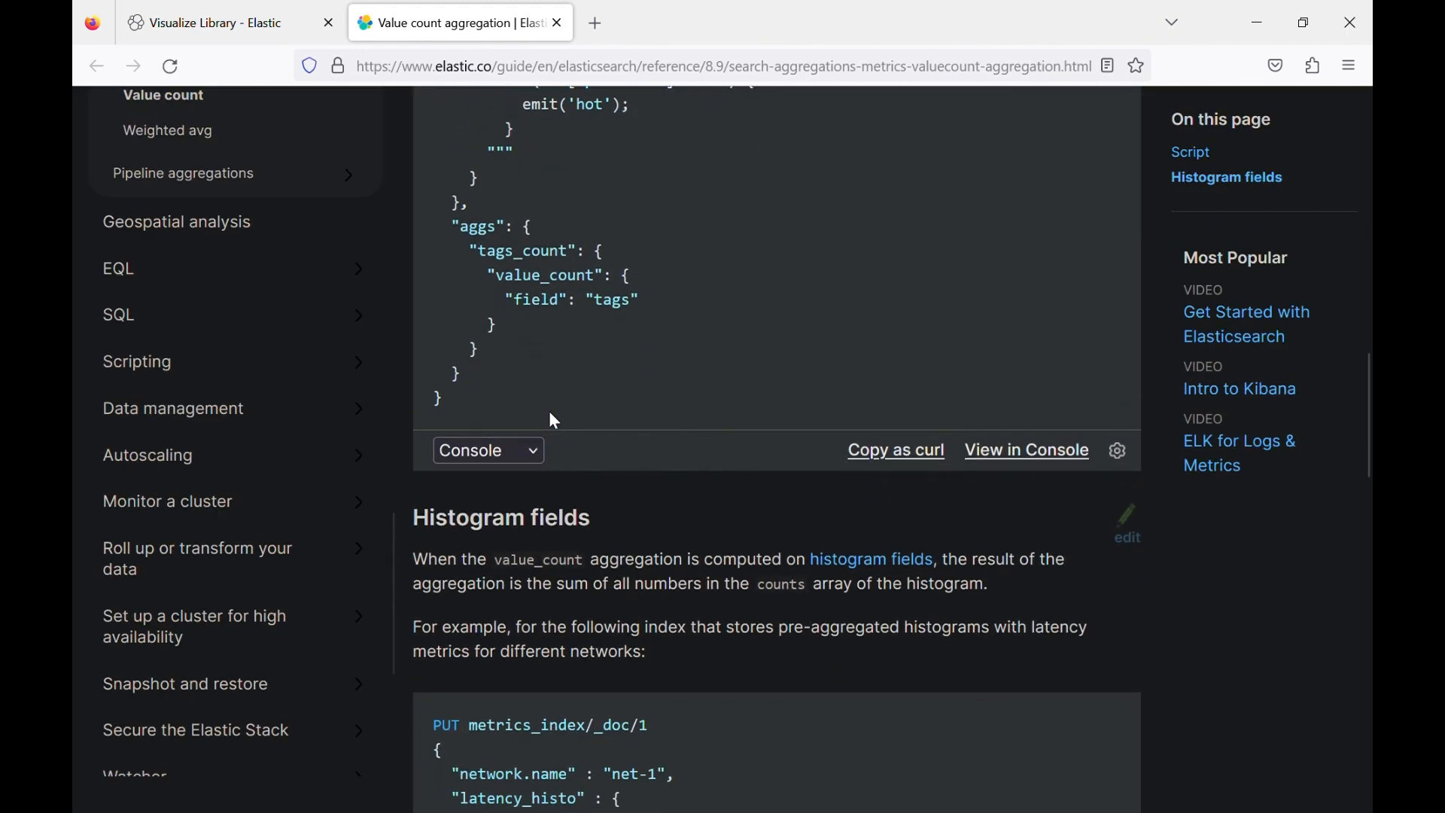
scroll(550, 413, "down", 5)
scroll(550, 413, "up", 12)
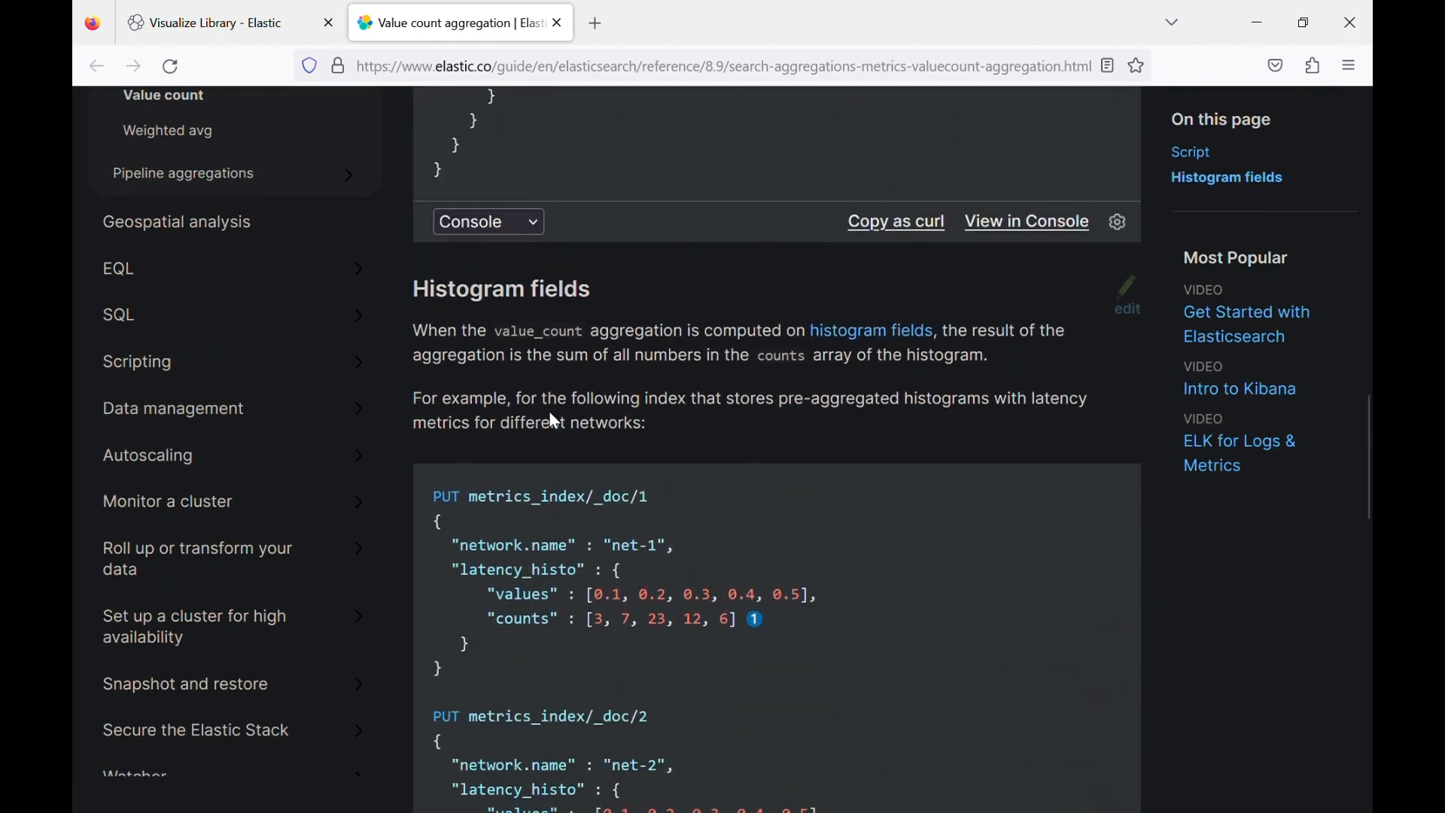
scroll(551, 415, "up", 6)
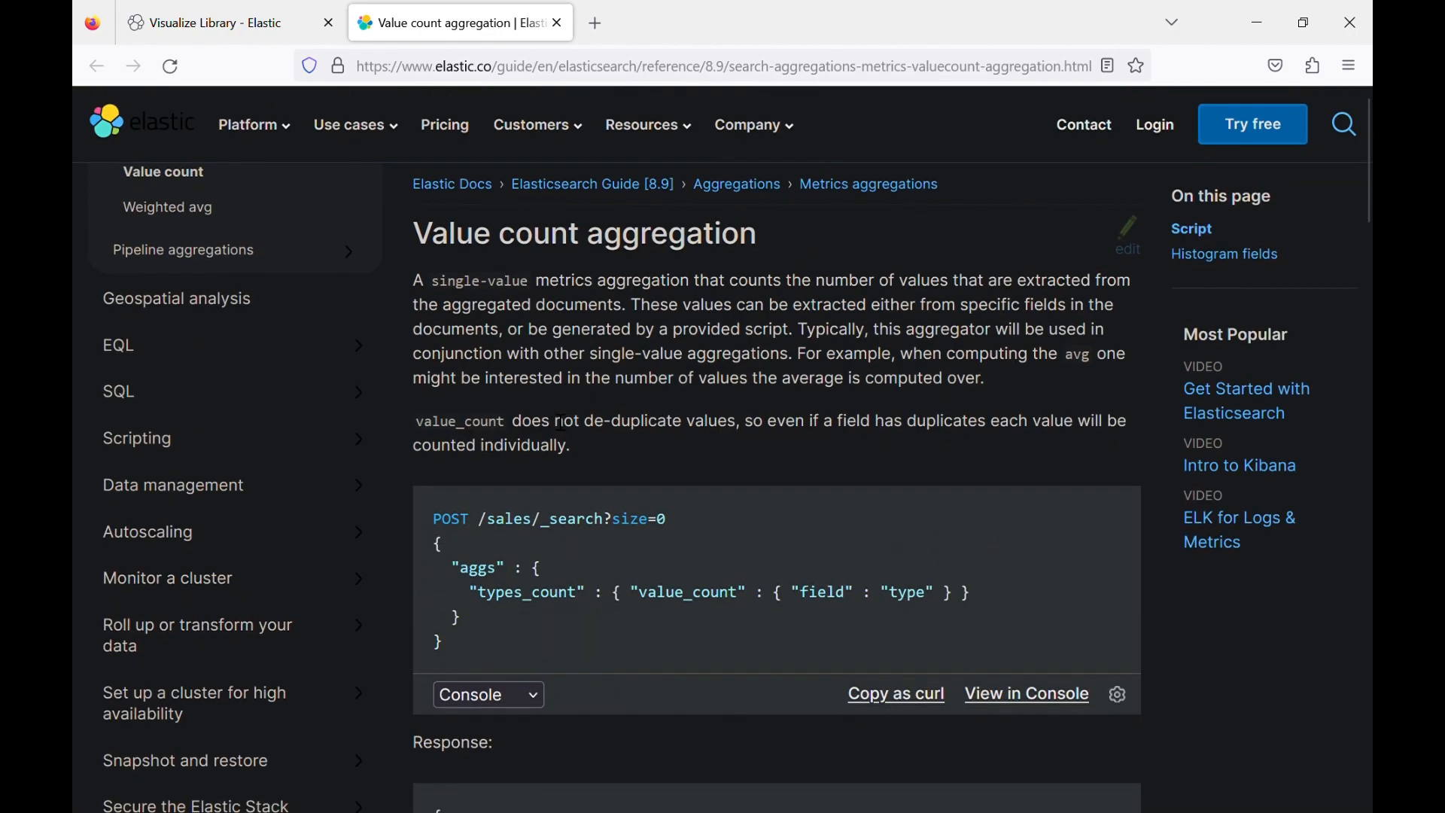
left_click(557, 23)
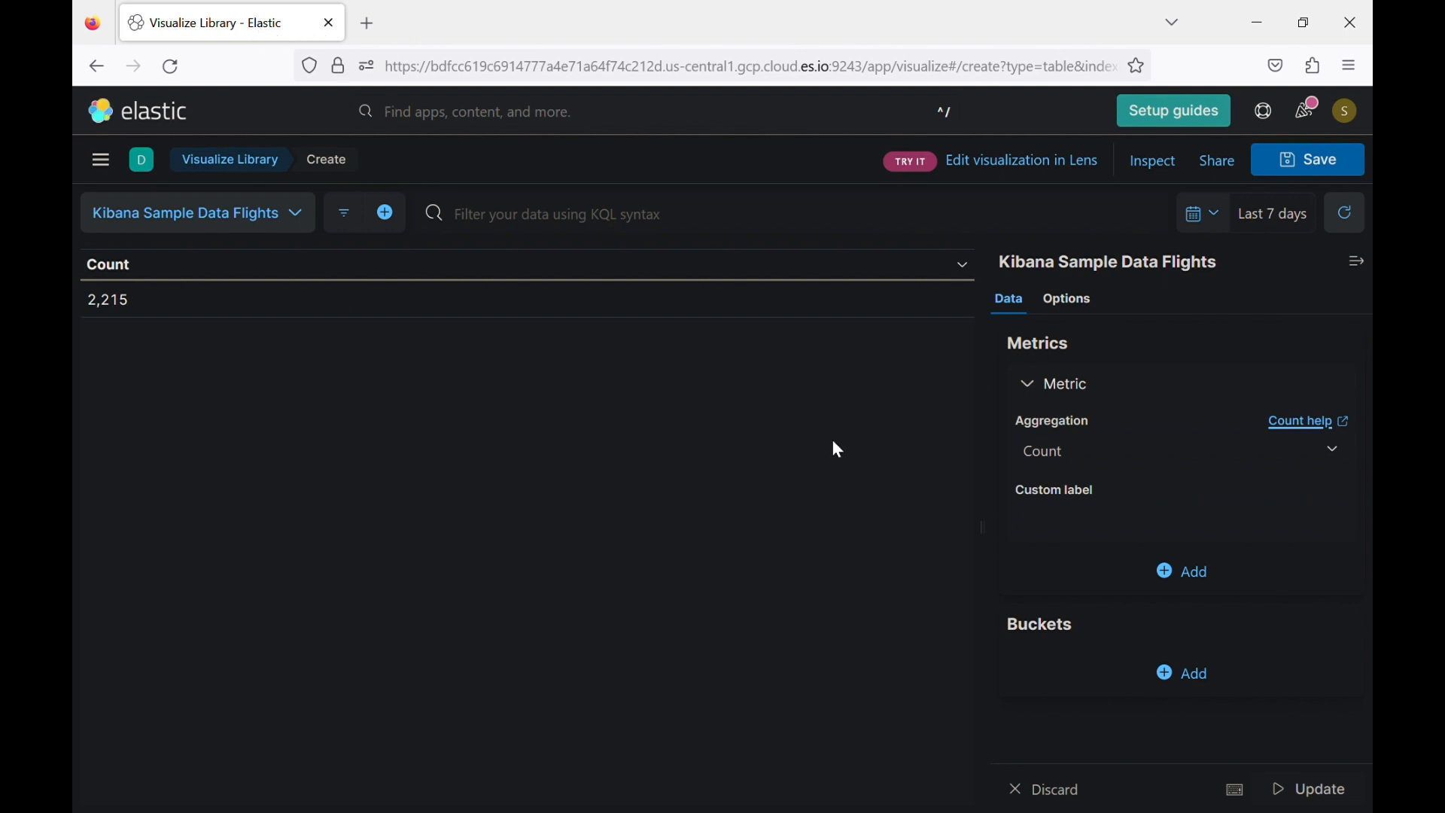
Set the metric to a Unique Count of the DestCountry field and update the data table.
left_click(1084, 454)
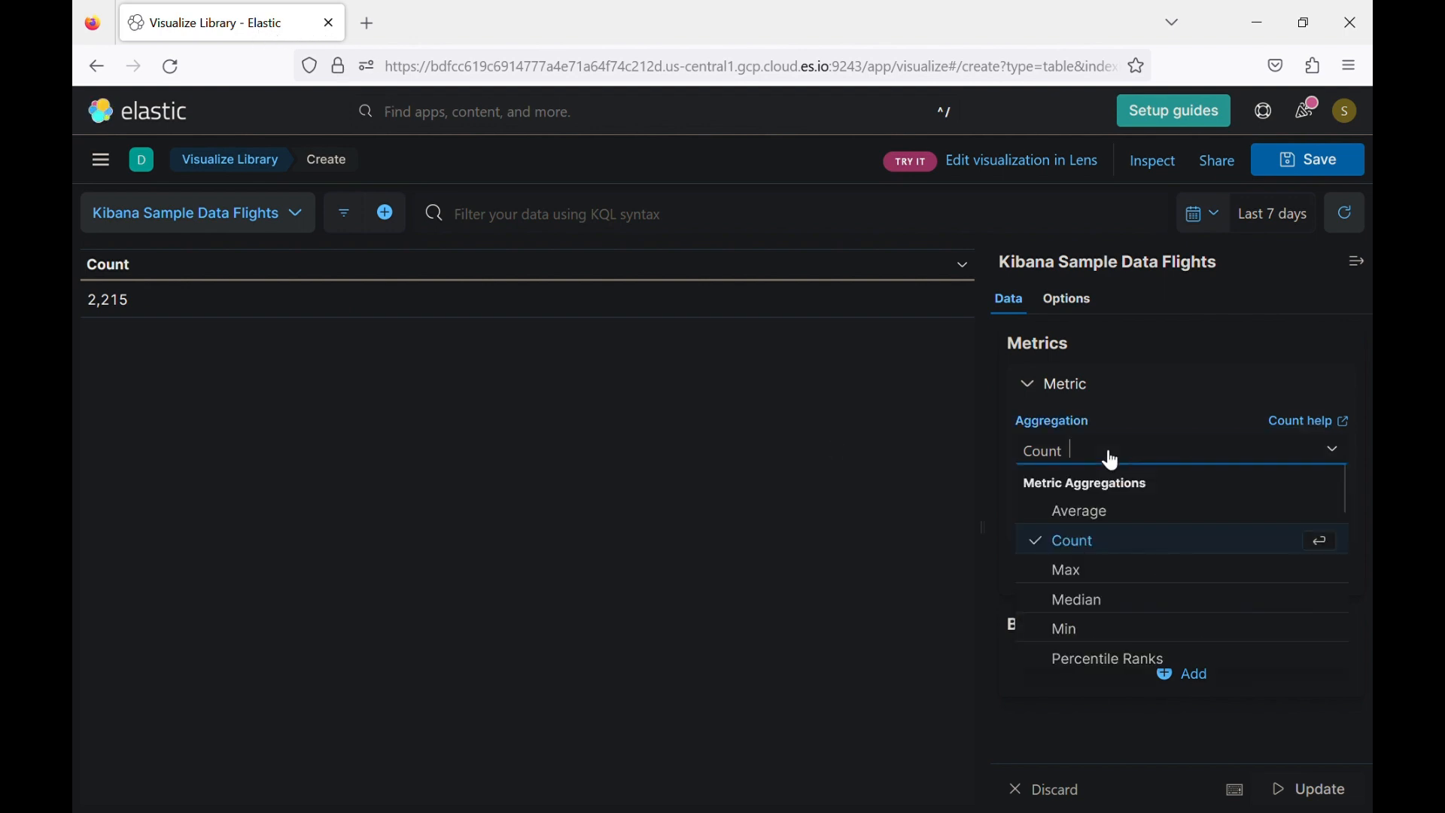
type("uni")
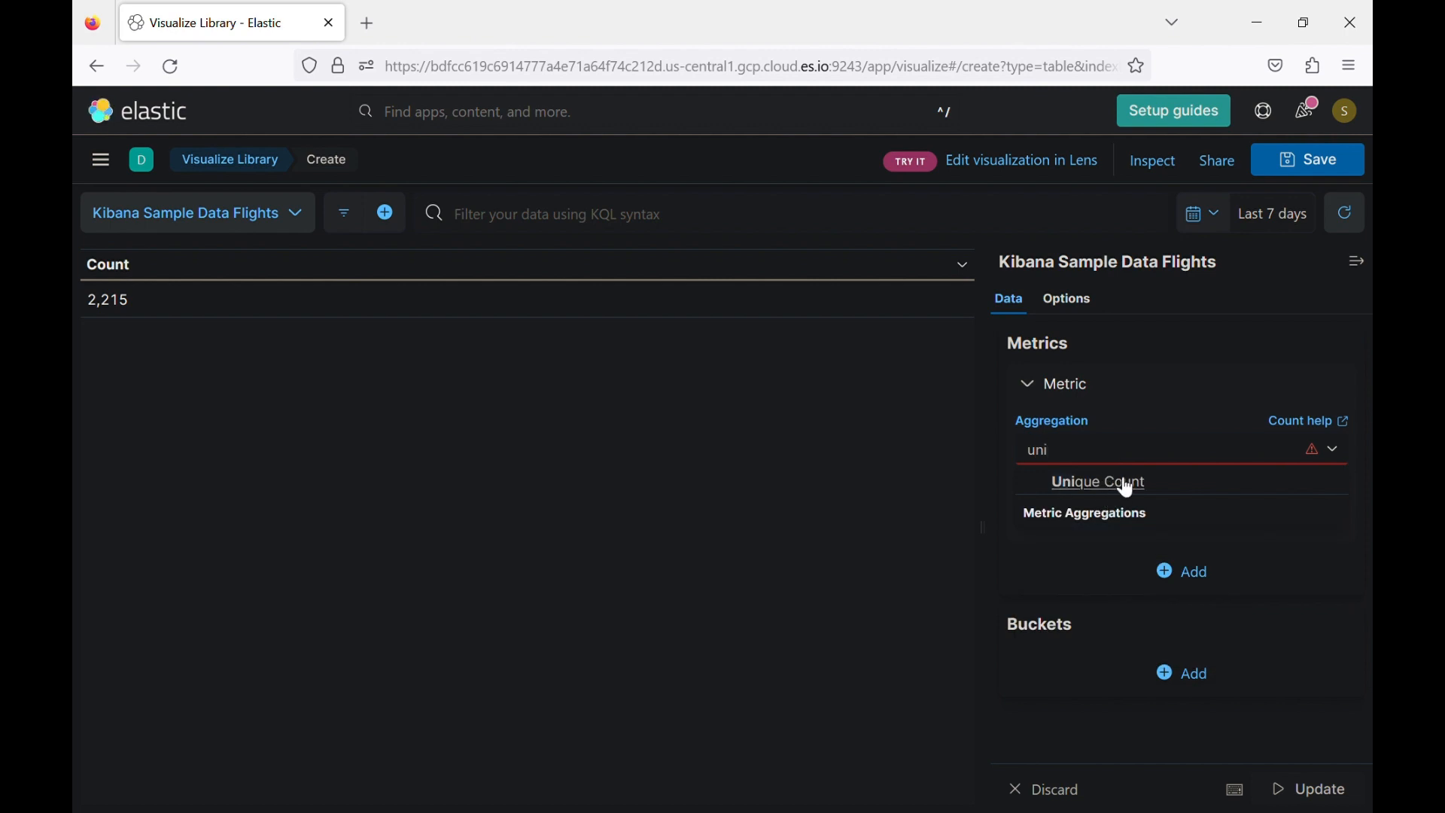
left_click(1119, 484)
left_click(1098, 536)
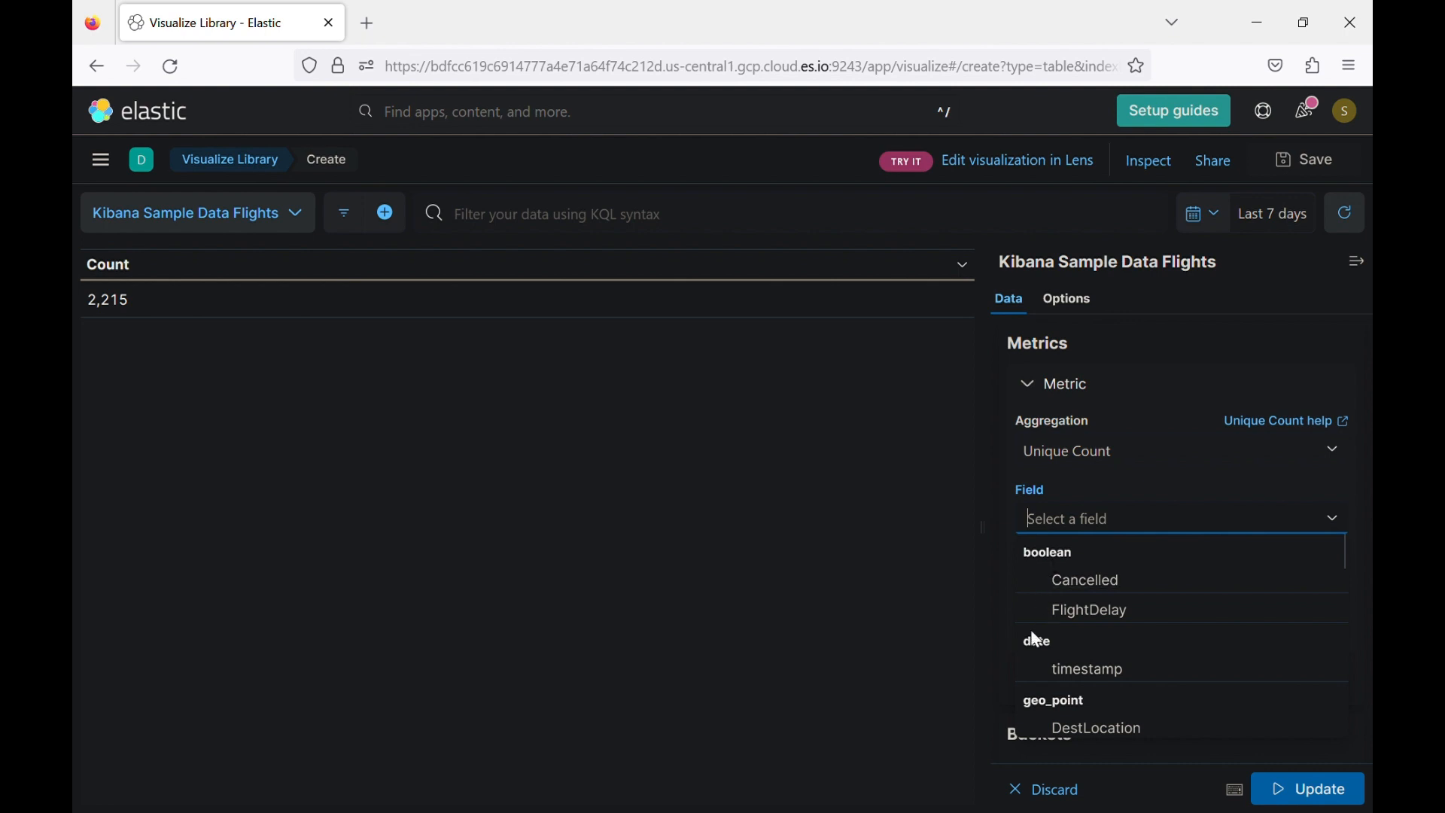
scroll(1045, 704, "down", 1)
scroll(1041, 699, "down", 5)
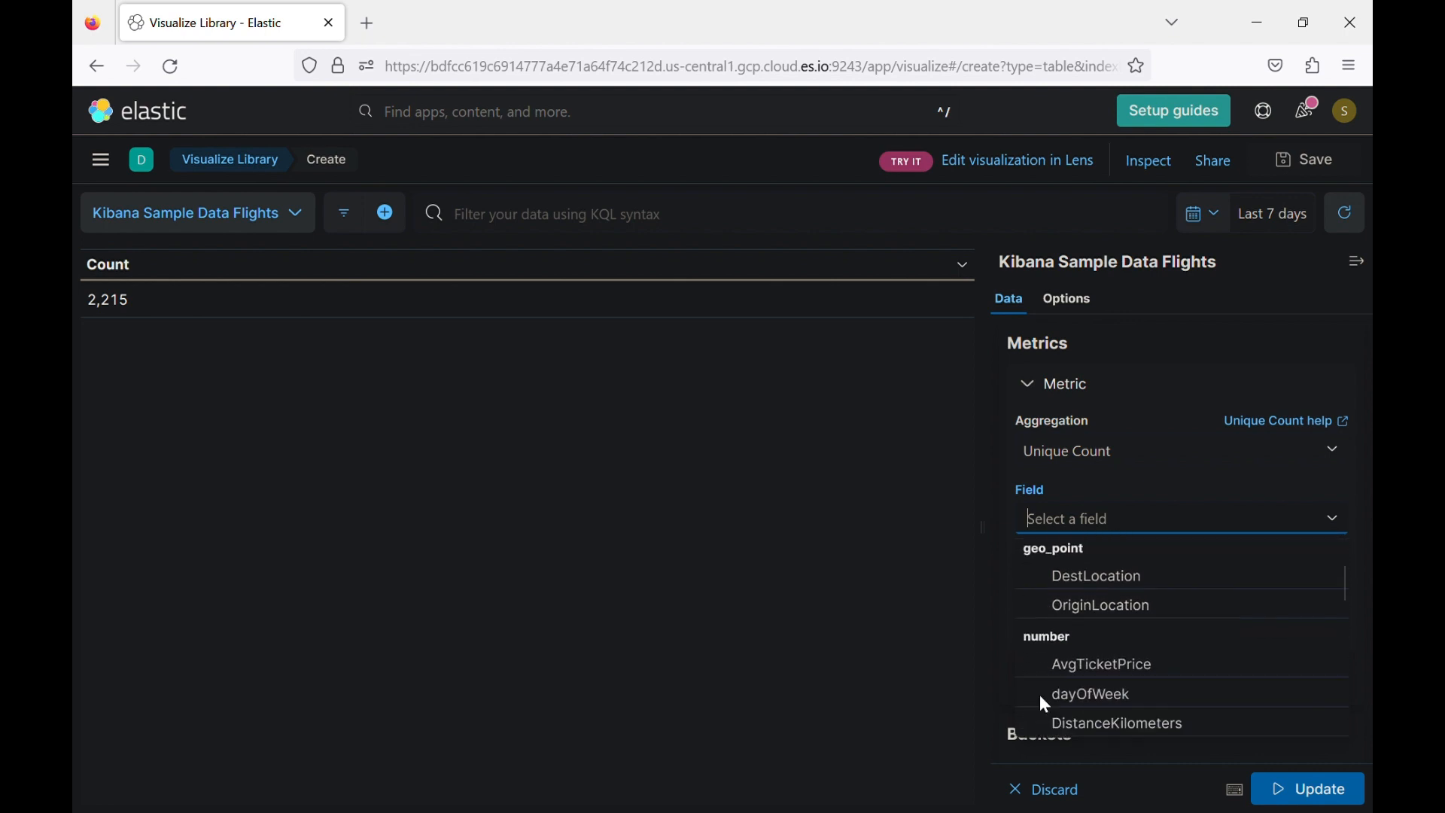
scroll(1051, 707, "down", 1)
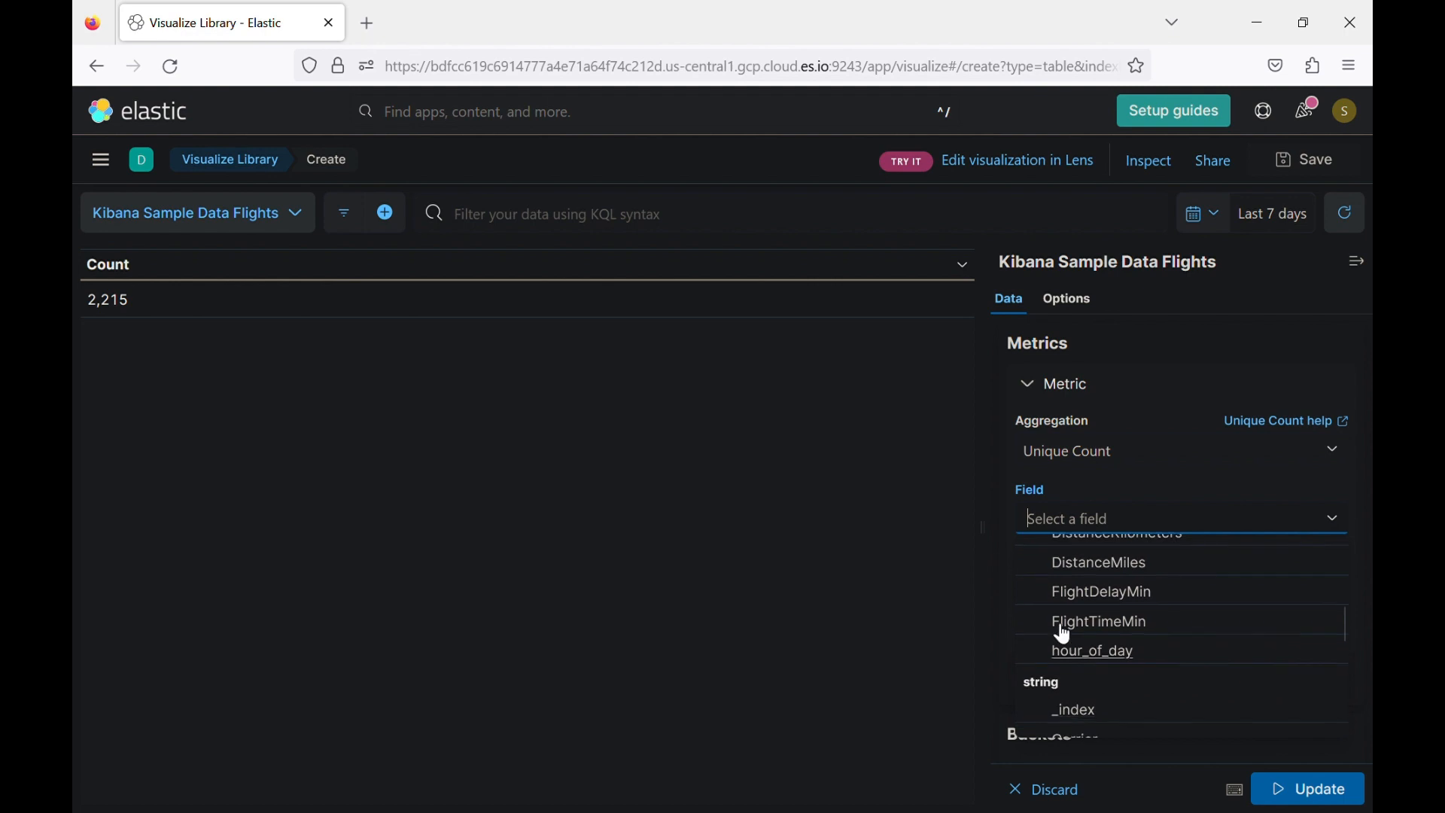
type("des")
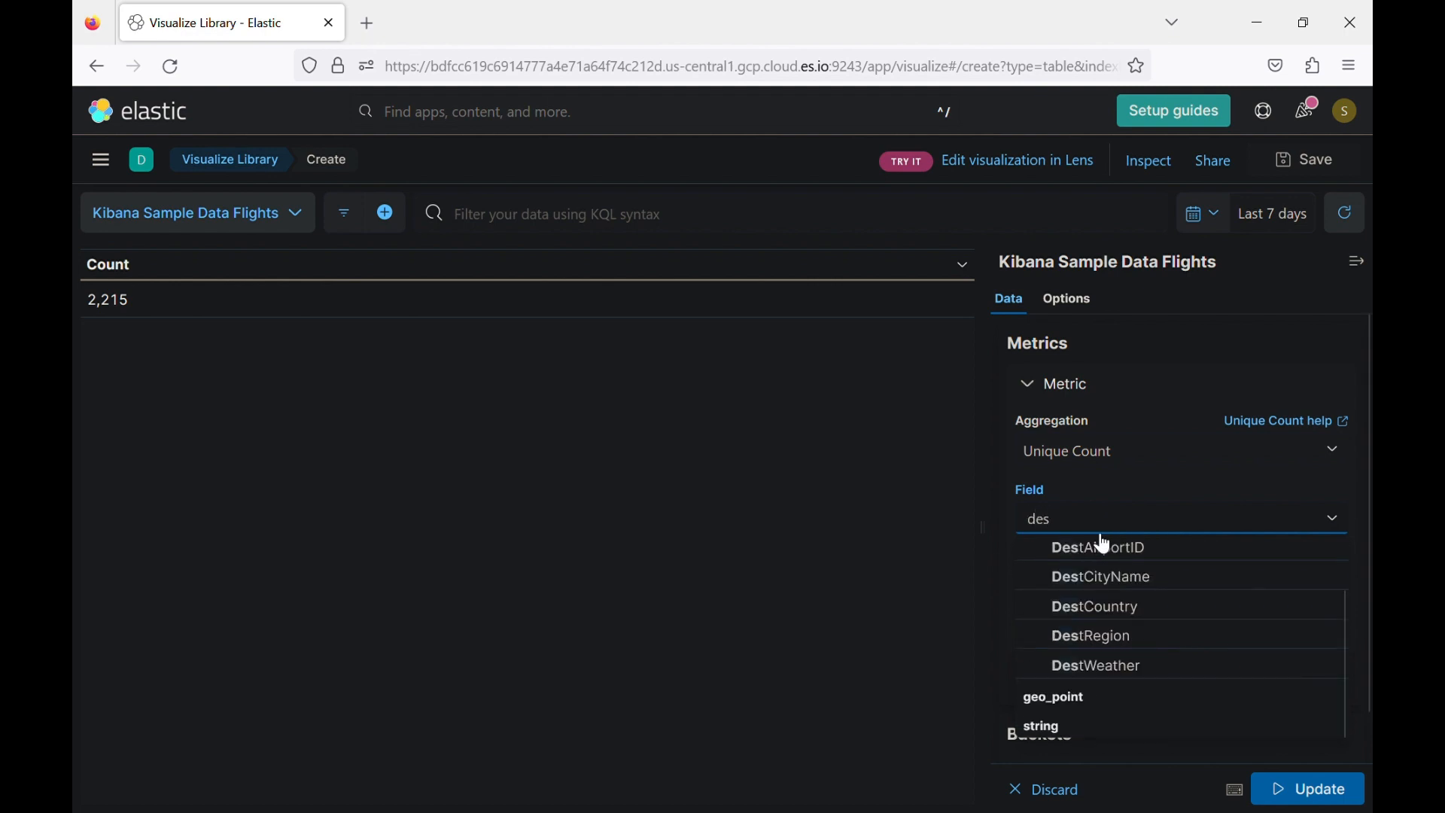
left_click(1135, 627)
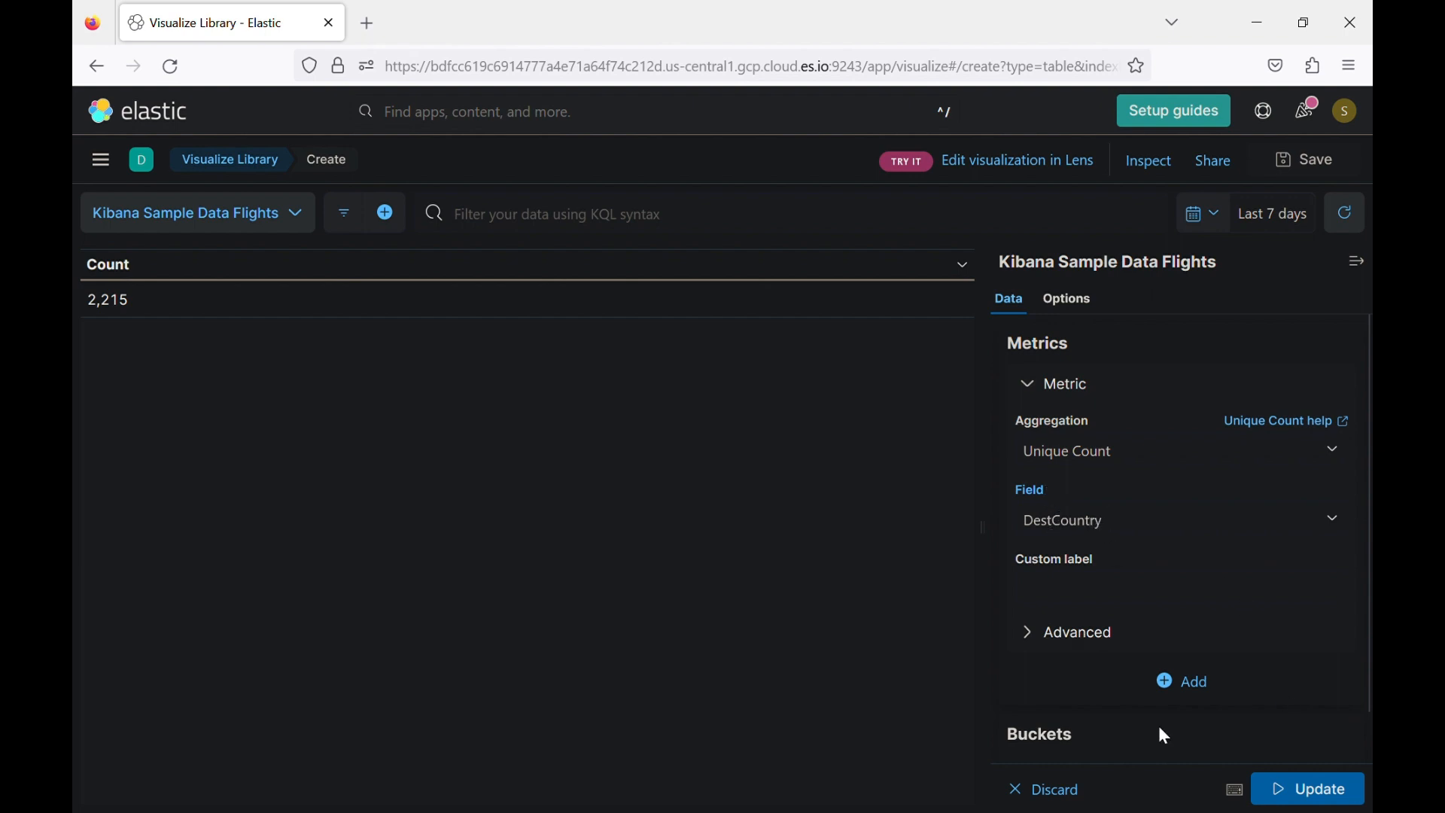
left_click(1304, 794)
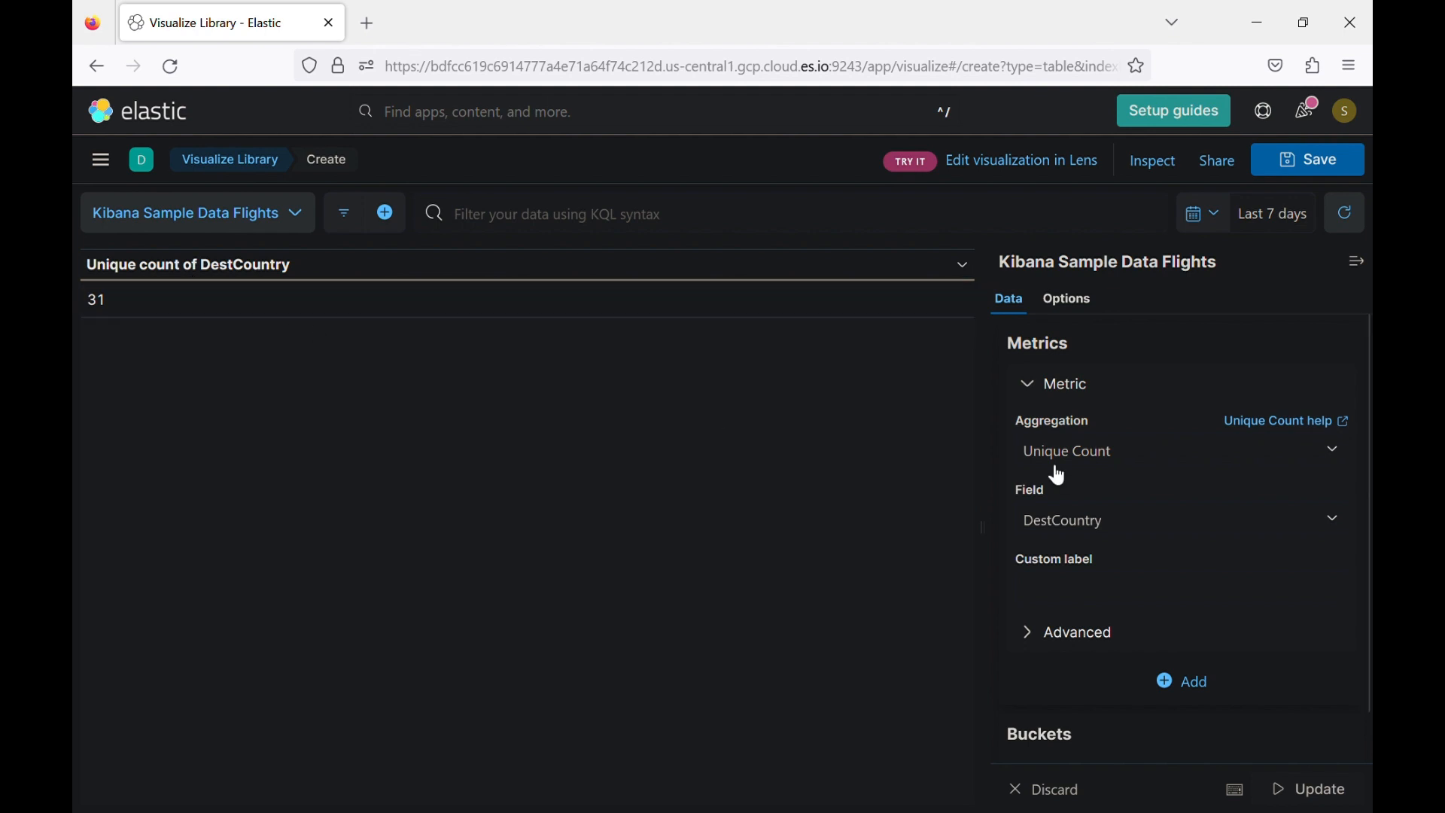
Set the metric's aggregation back to Count.
left_click(1076, 455)
type("co")
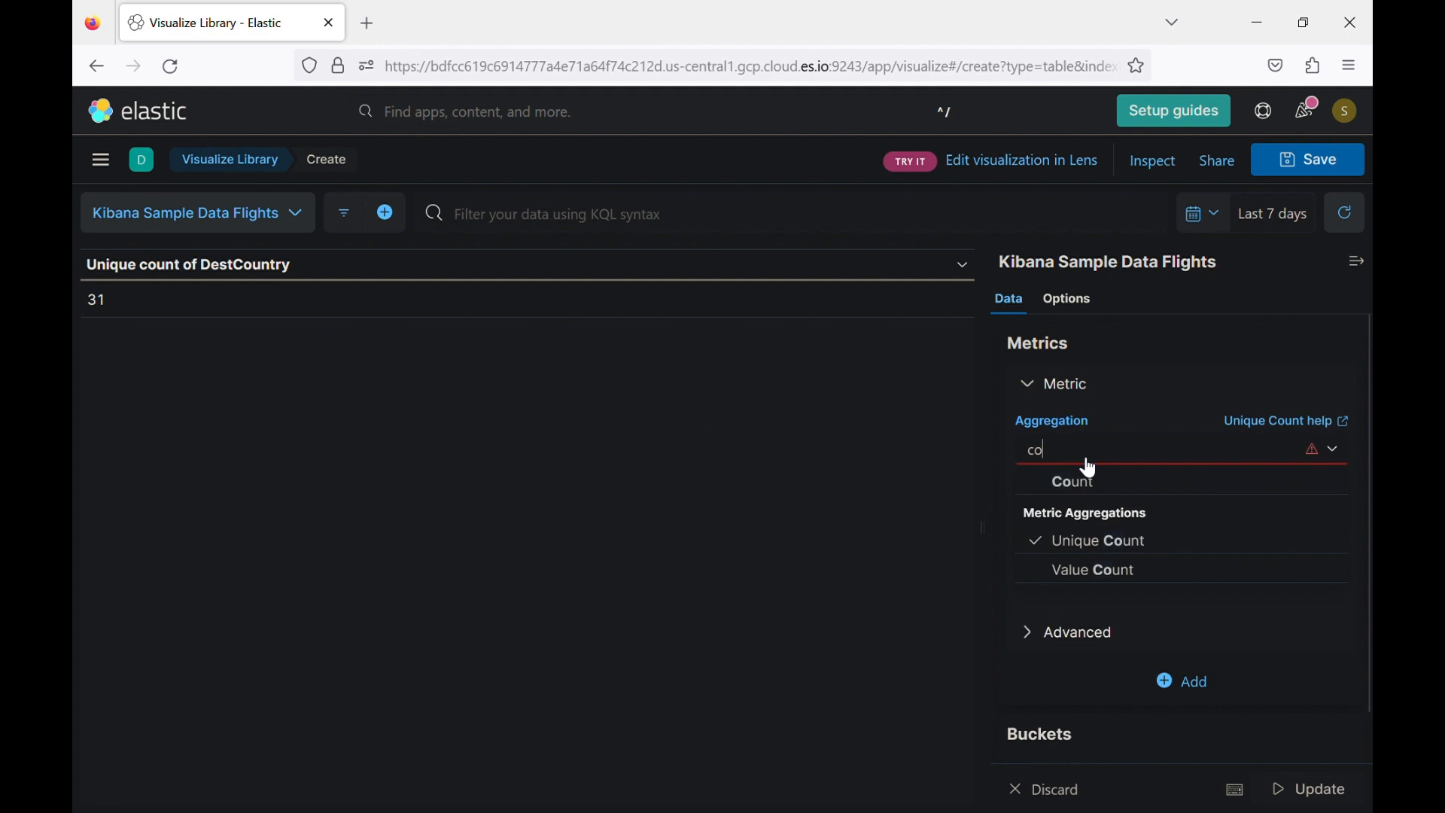
left_click(1091, 480)
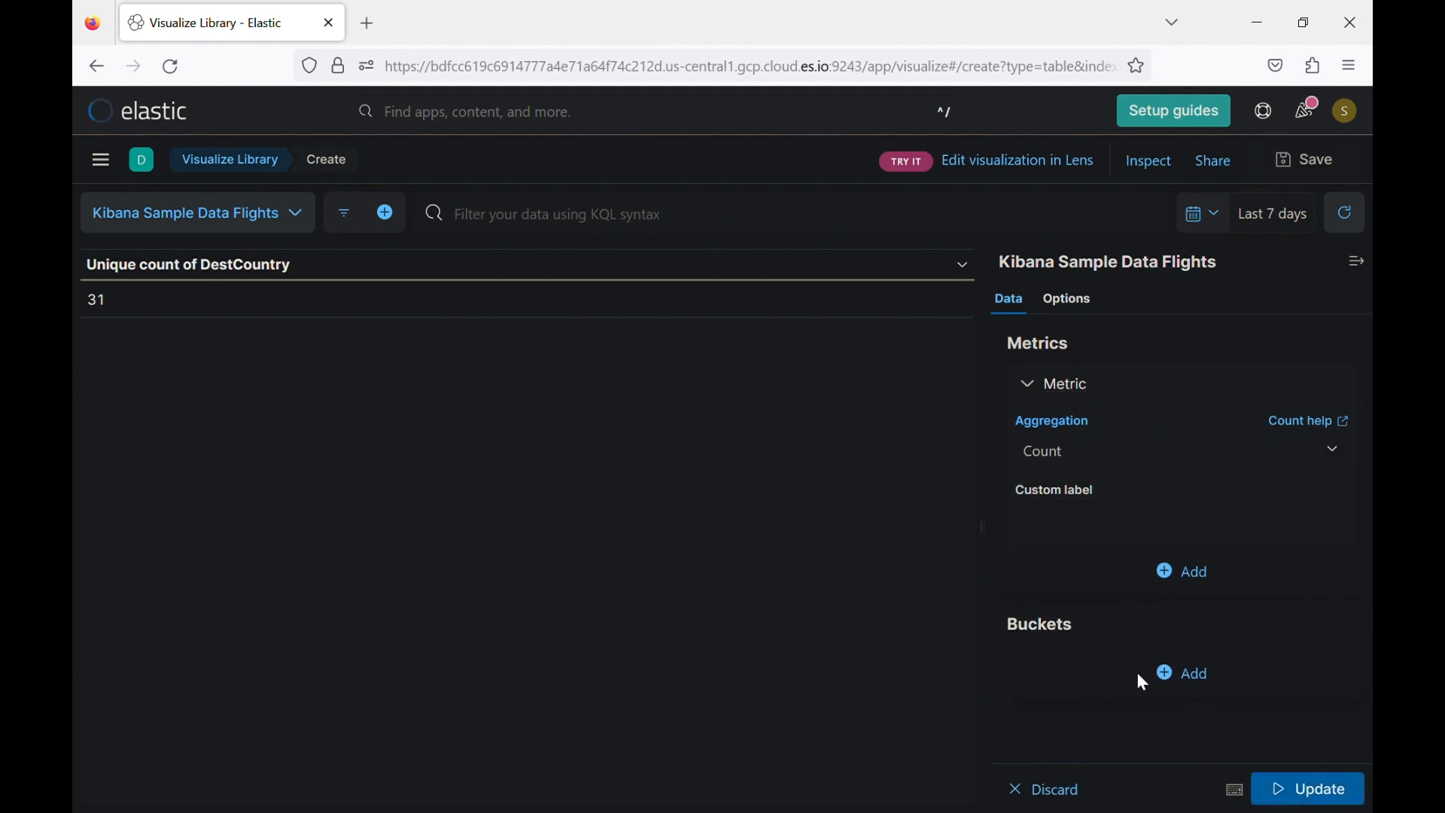
Add a Split rows bucket to the data table and set its aggregation to Terms.
left_click(1182, 676)
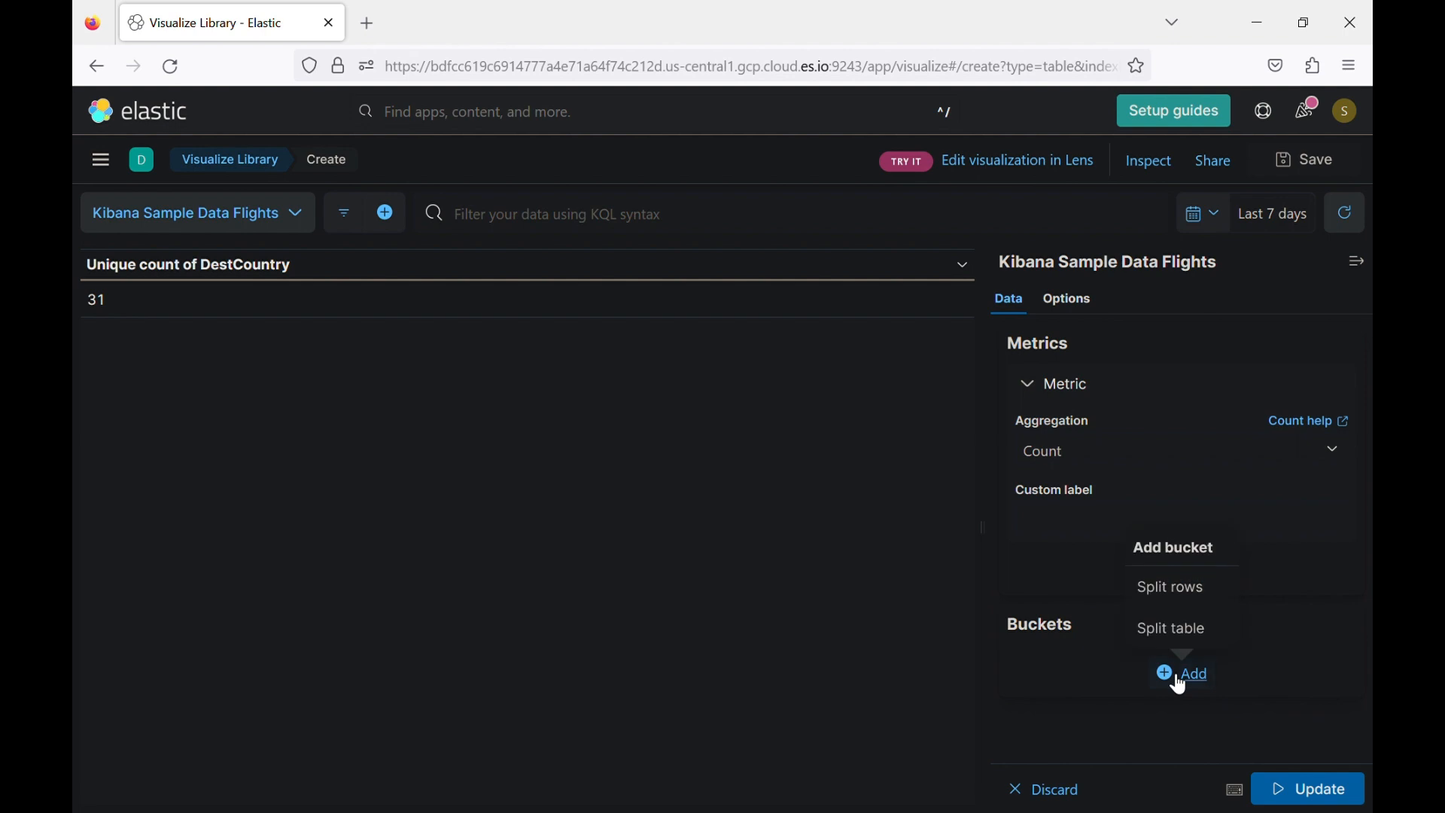
left_click(1170, 597)
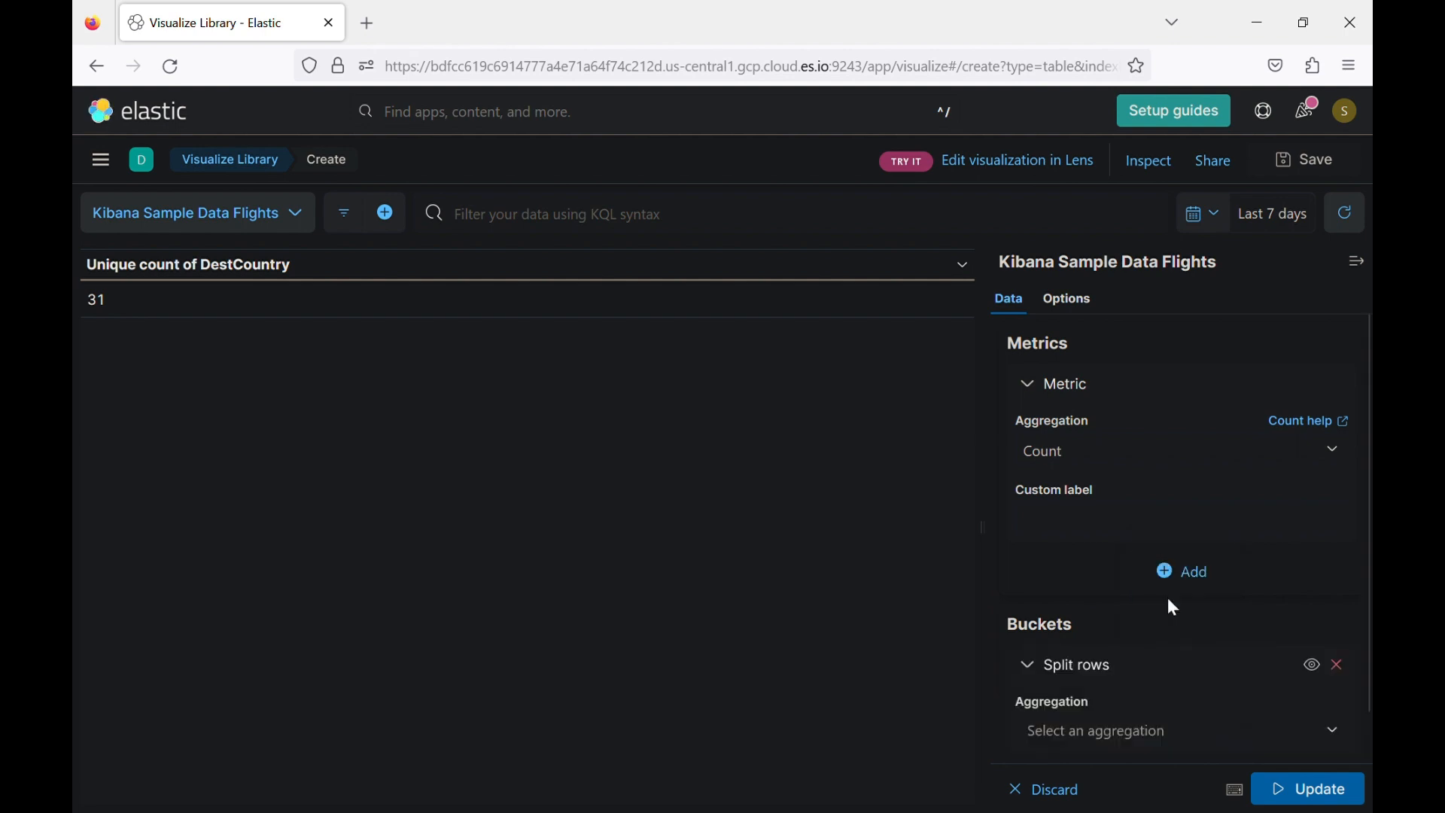
scroll(1112, 667, "down", 2)
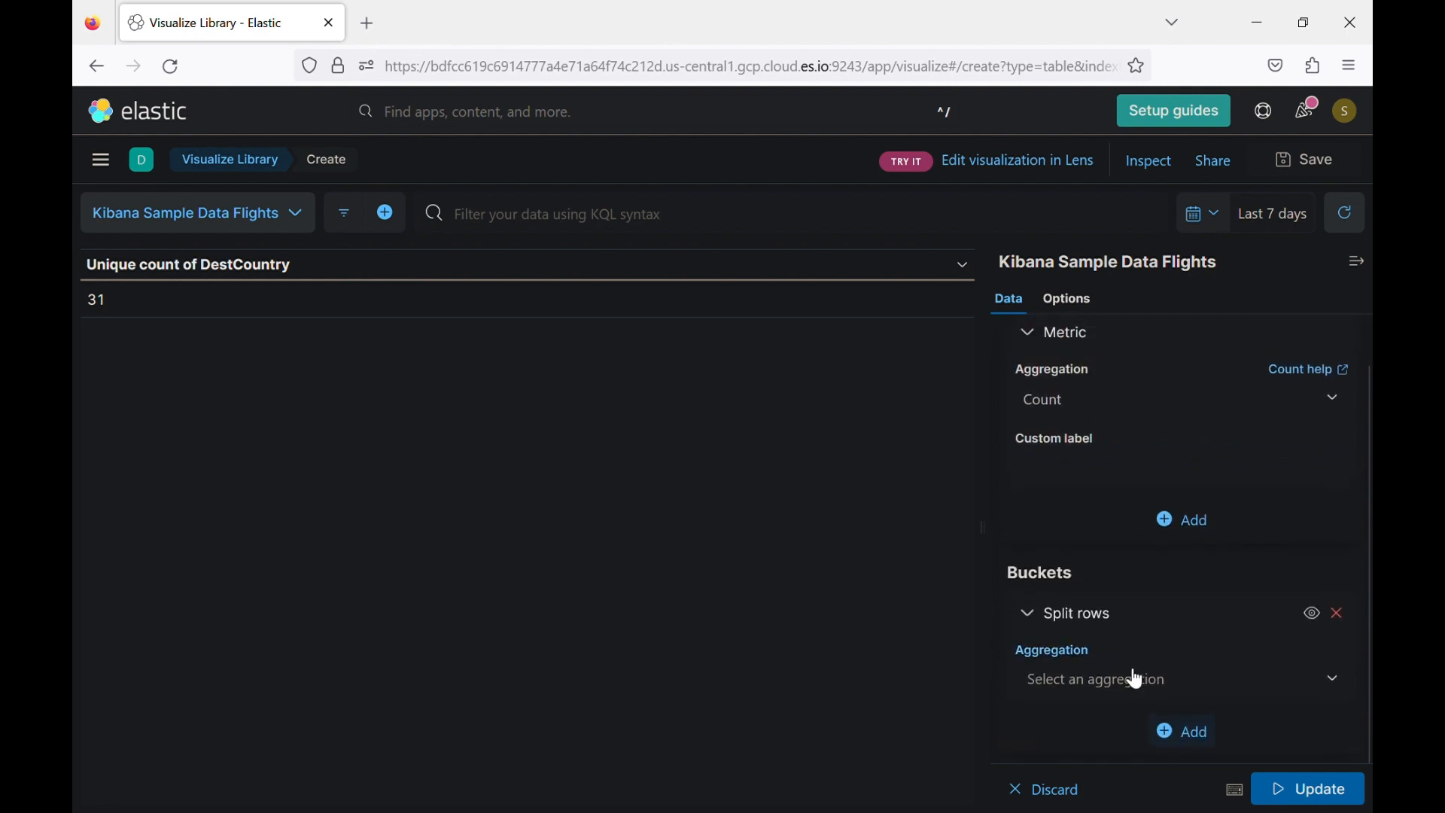
left_click(1140, 685)
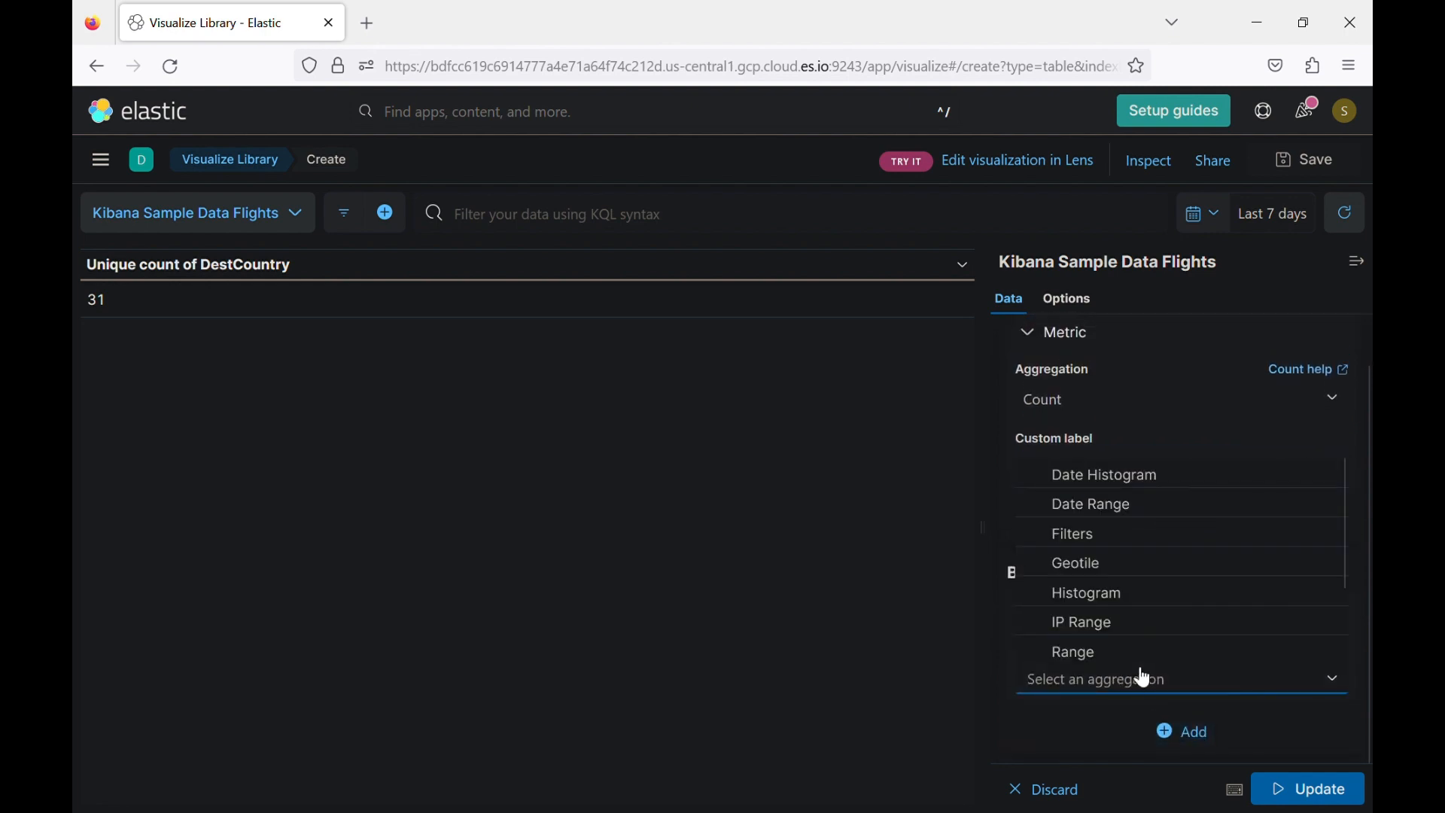
scroll(1137, 517, "down", 2)
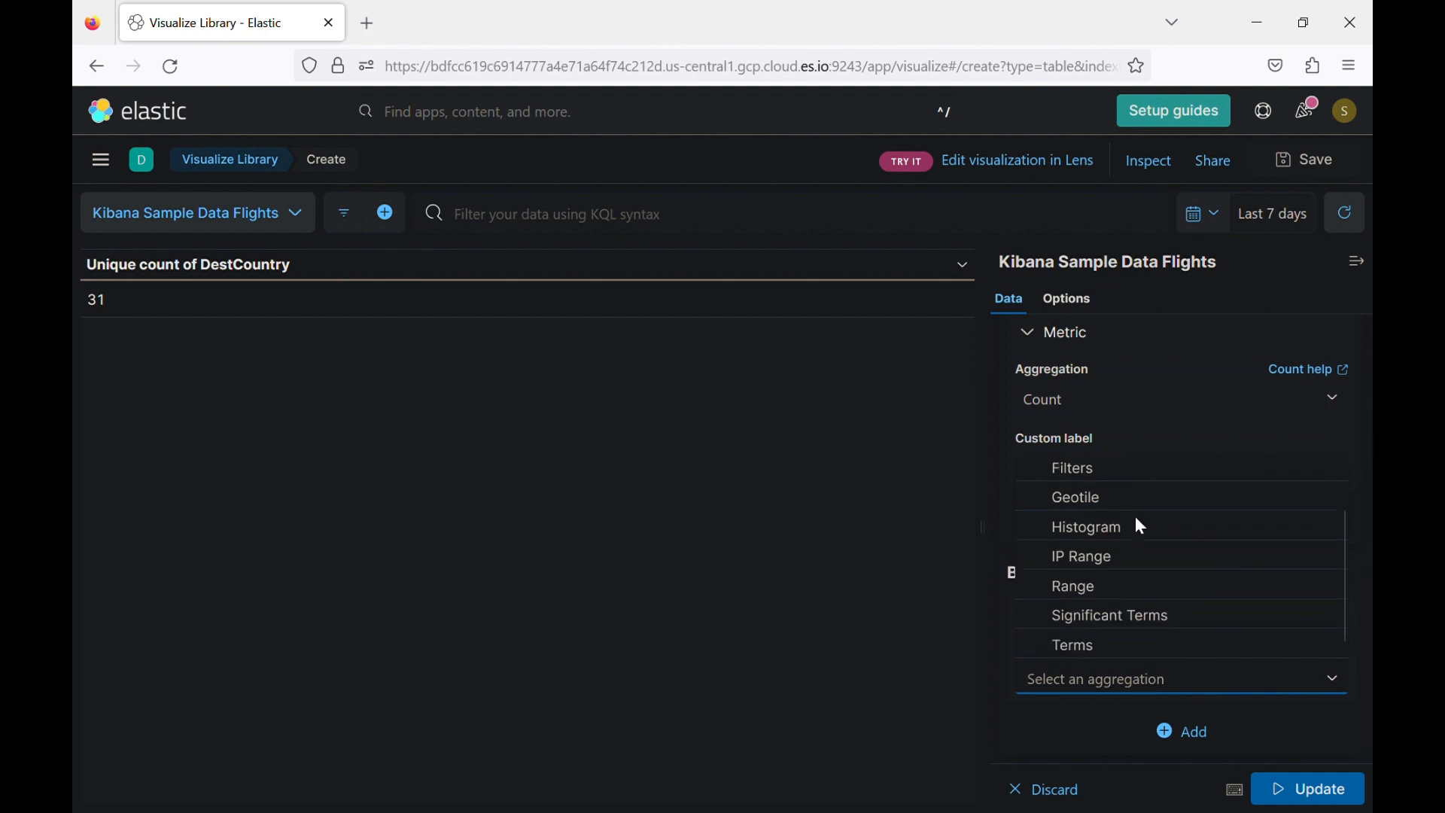
scroll(1143, 525, "up", 2)
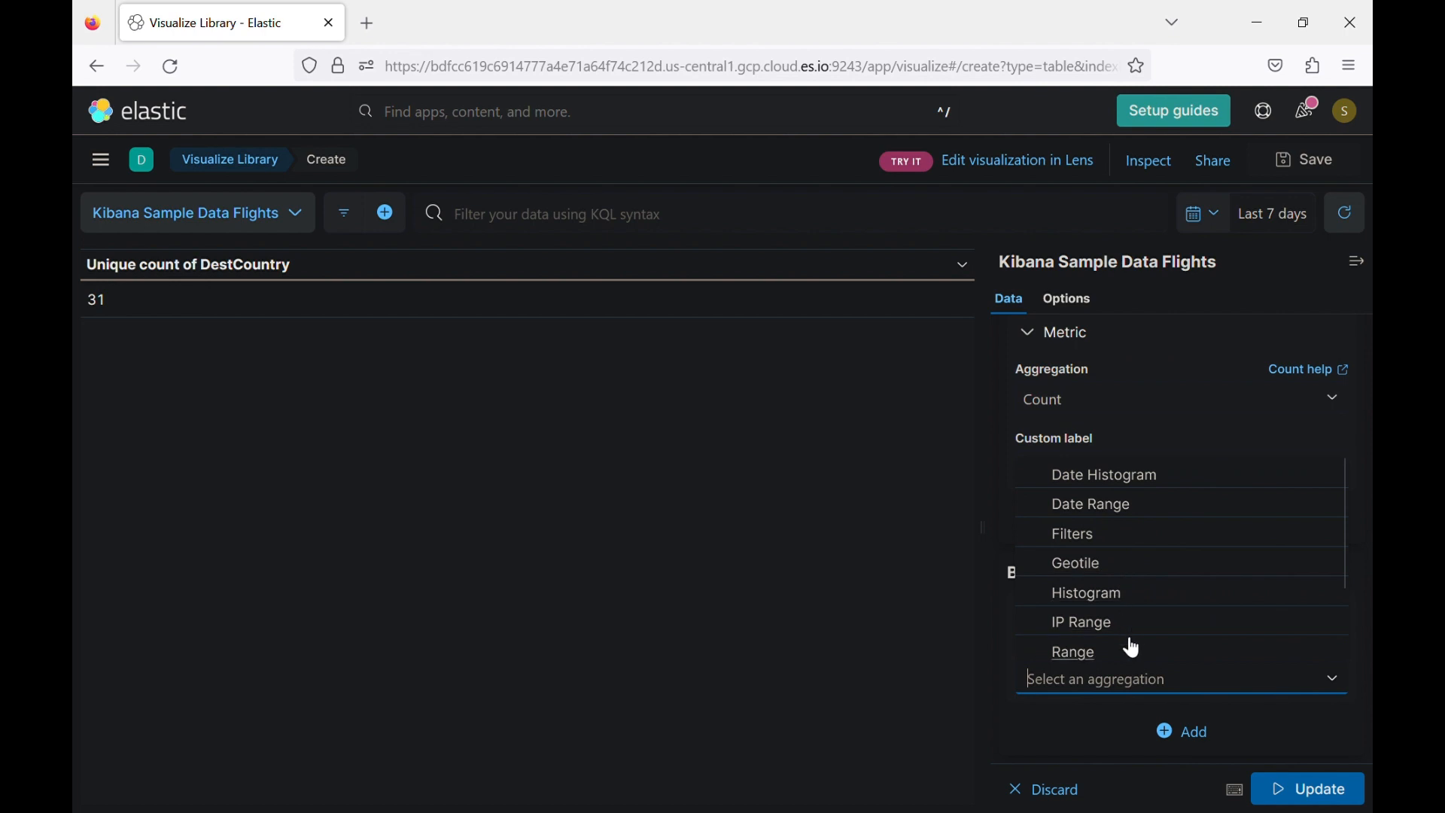
scroll(1136, 647, "down", 3)
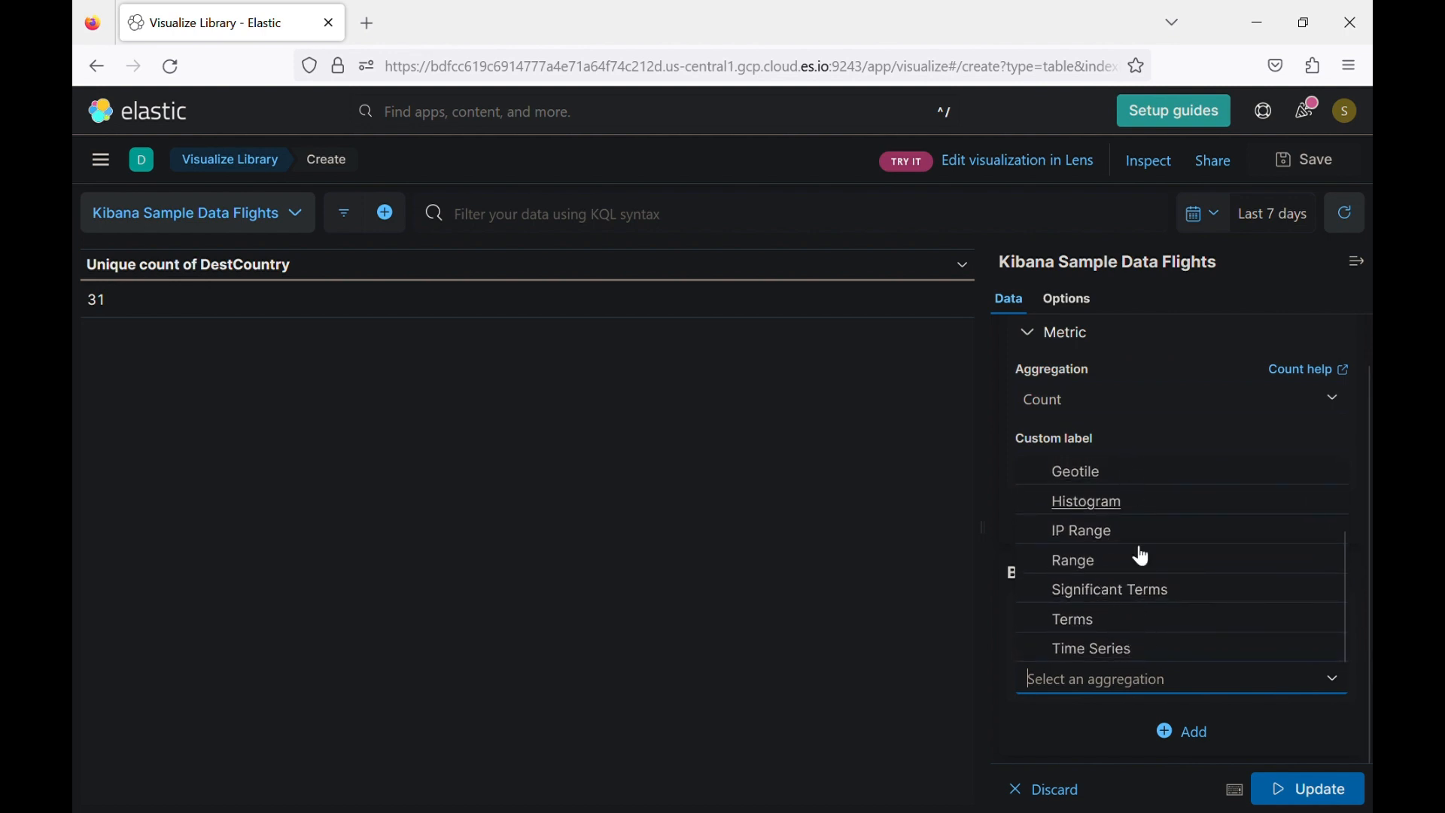
scroll(1140, 557, "up", 3)
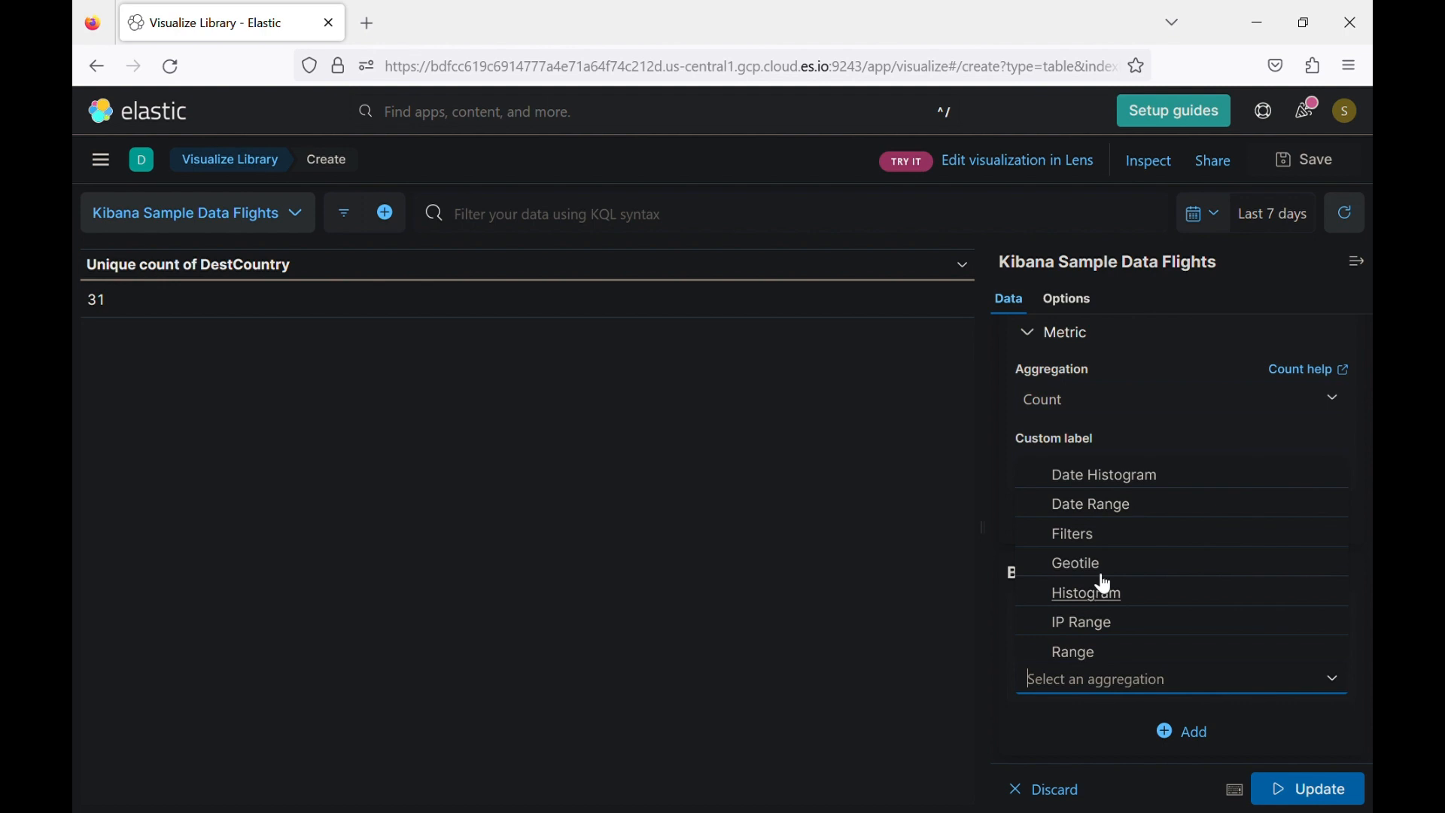
type("terms")
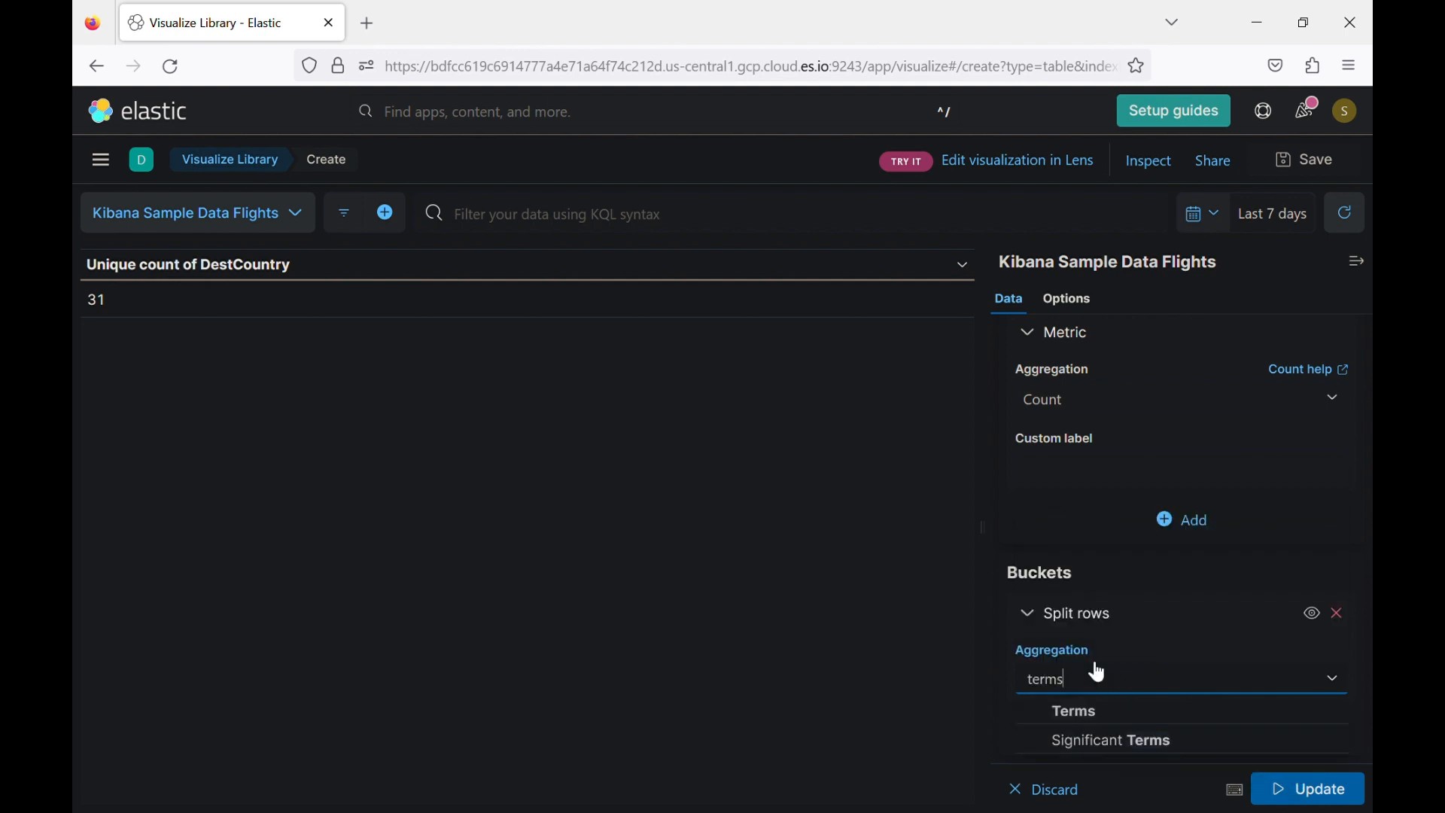
left_click(1091, 712)
Set the Split rows bucket's field to DestCountry and update the data table.
scroll(1156, 689, "down", 4)
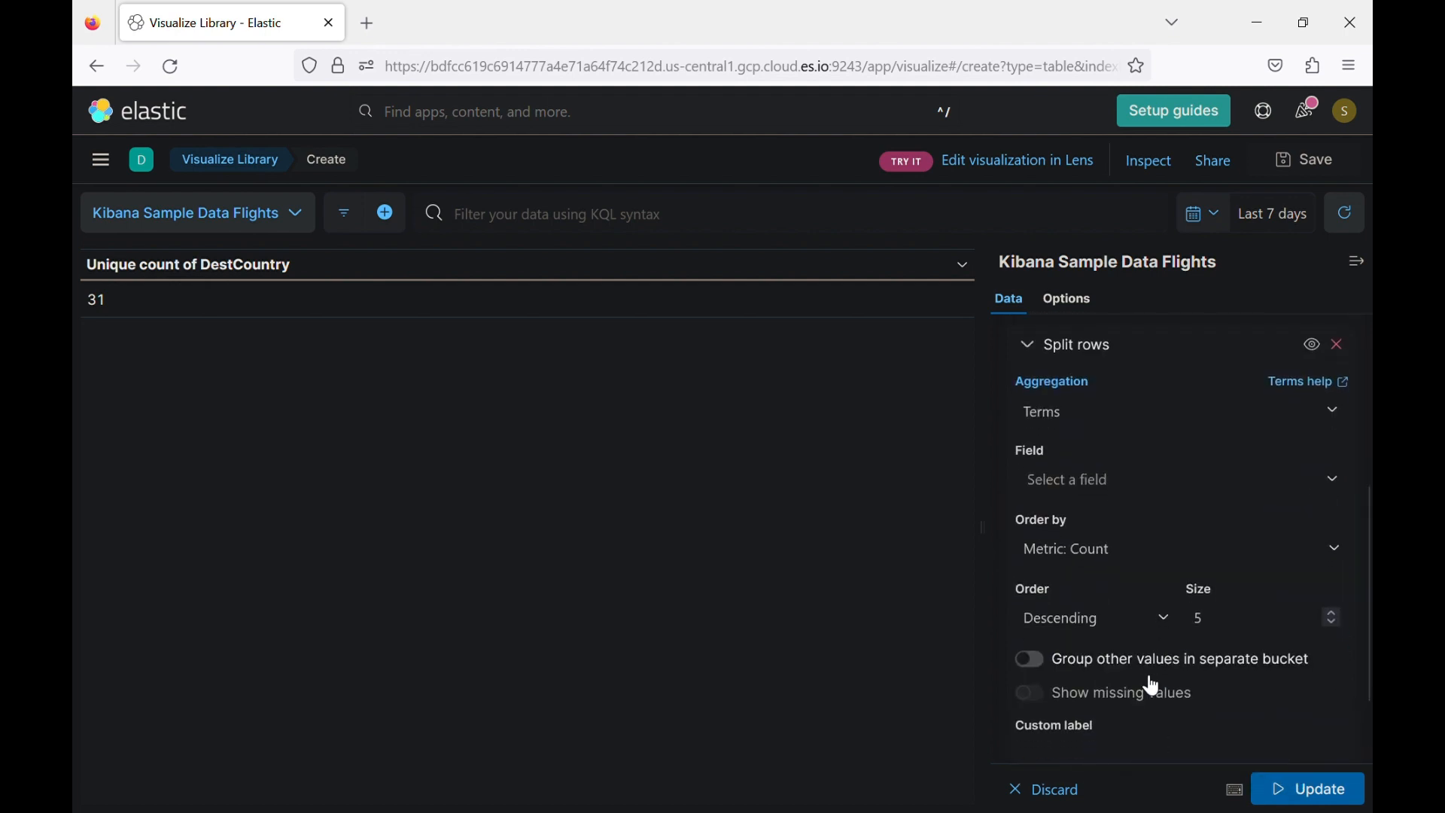
left_click(1207, 481)
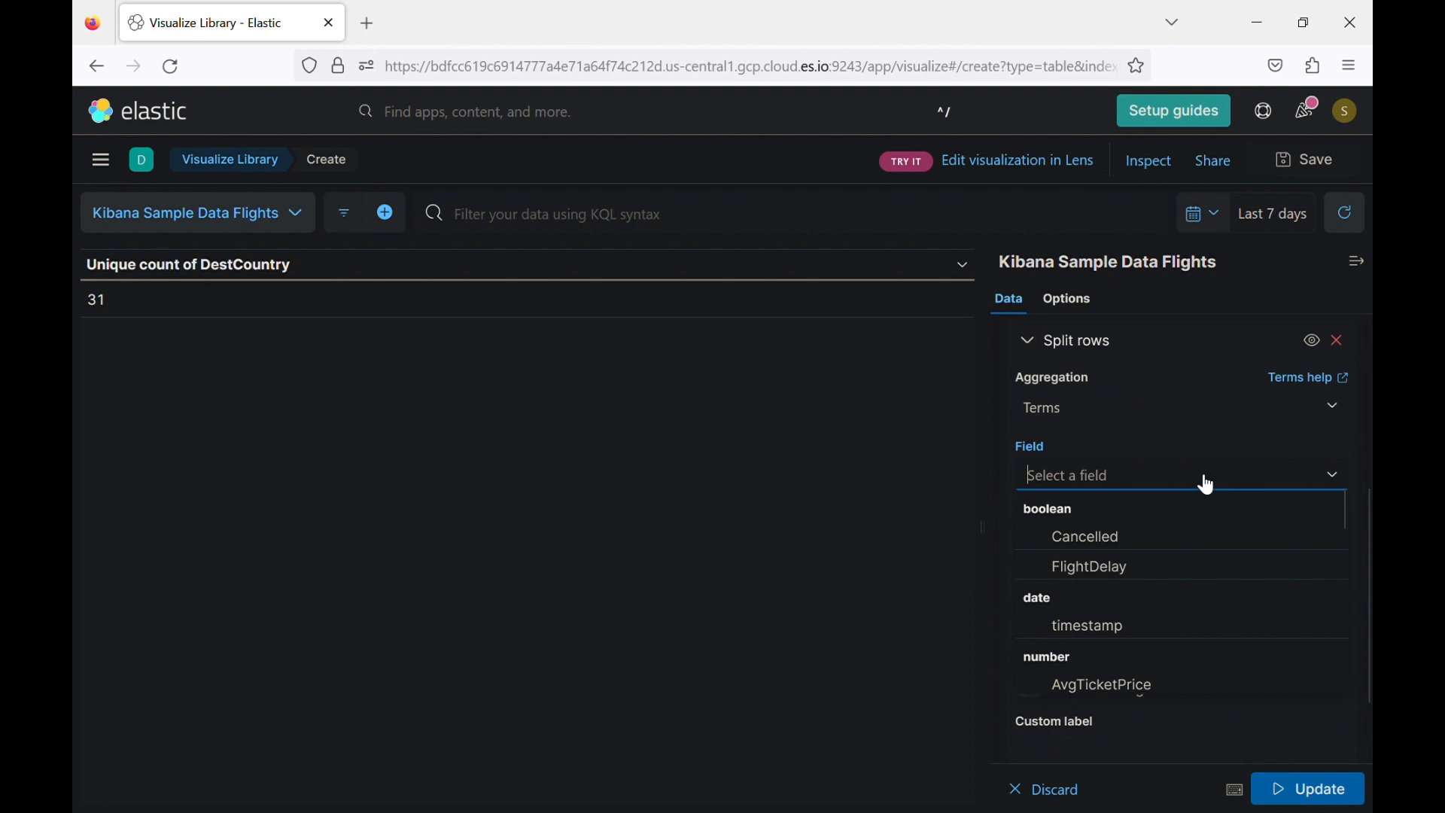
type("dest")
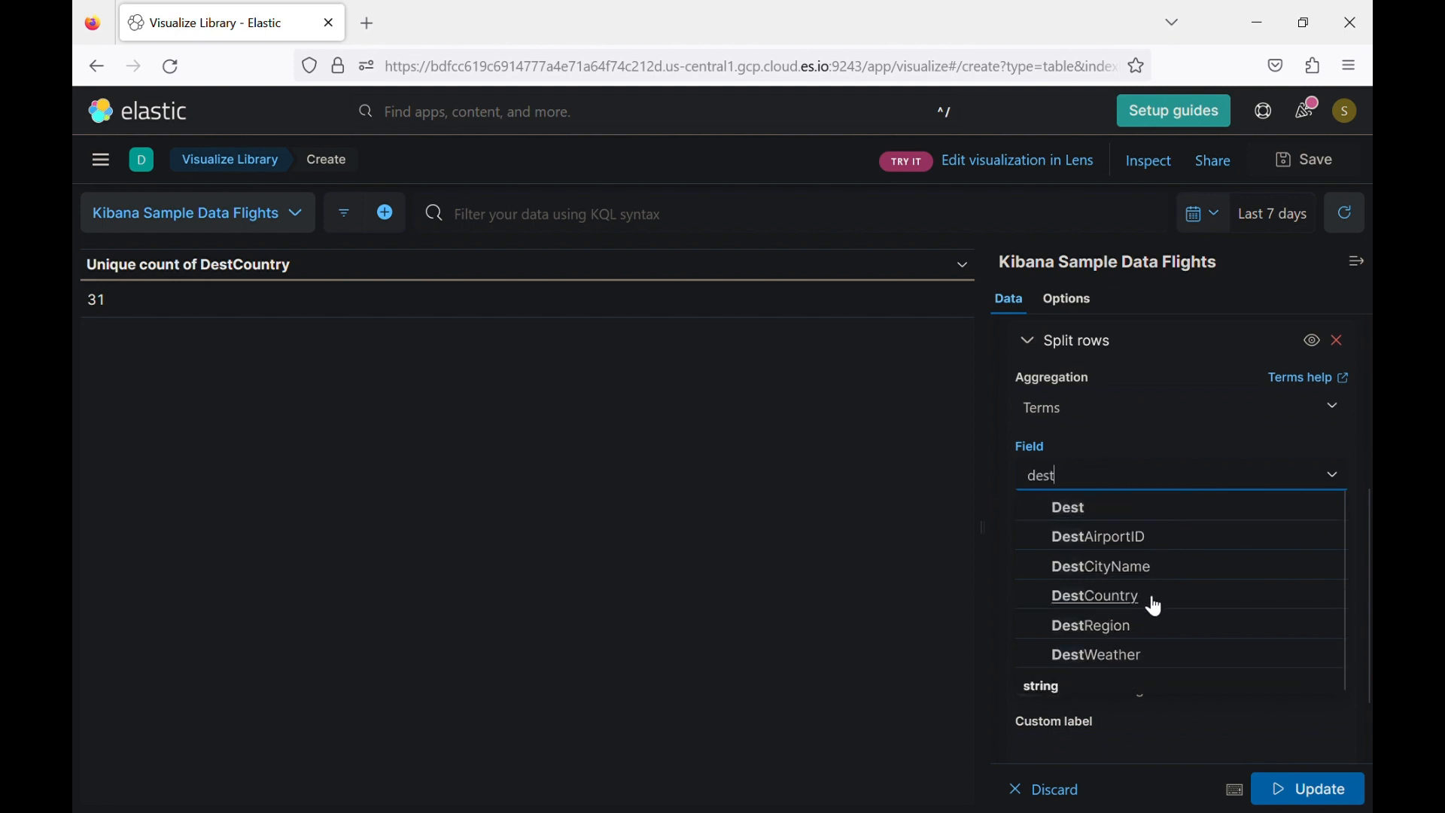
left_click(1151, 602)
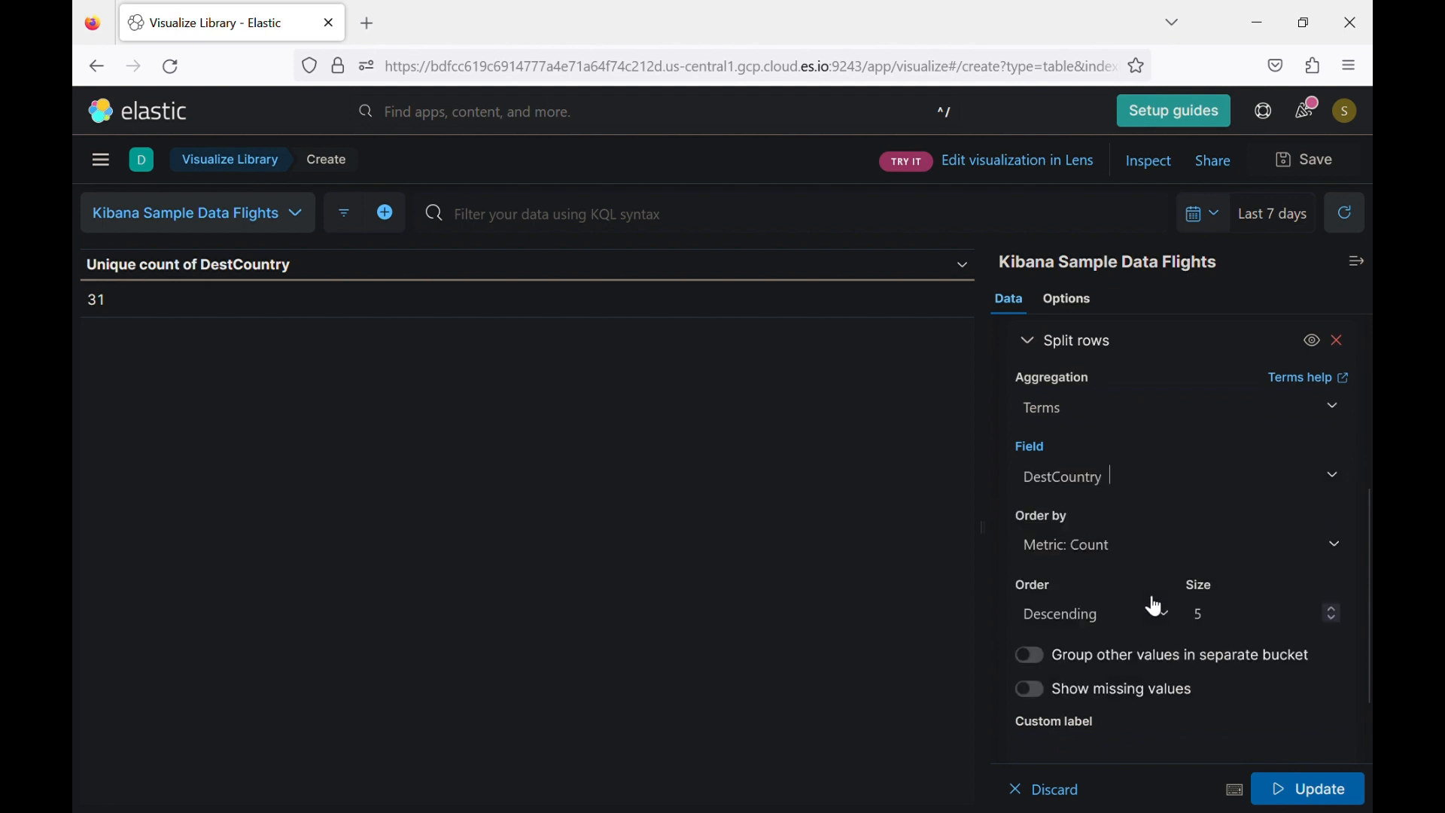
left_click(1308, 790)
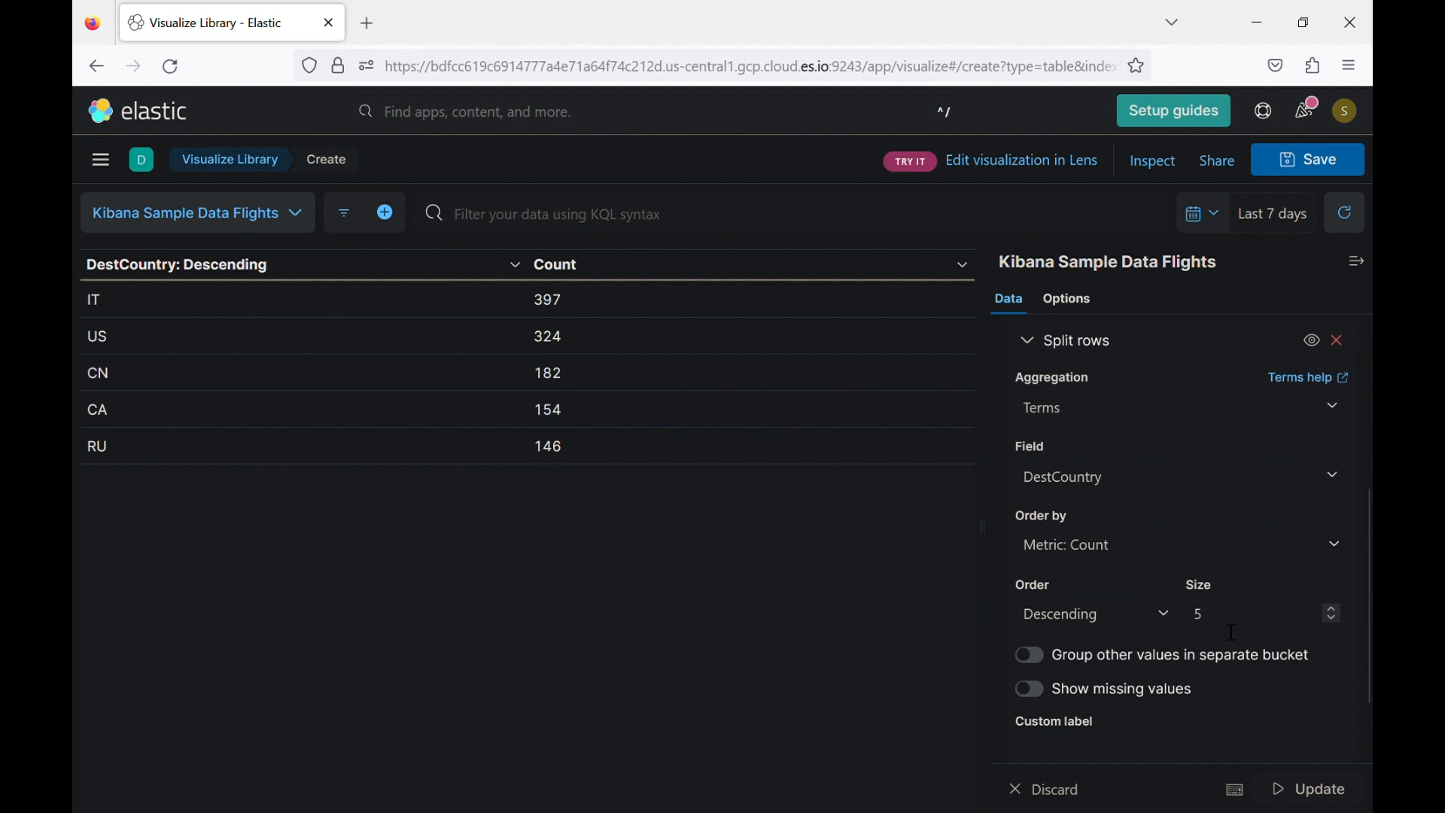
Set the DestCountry bucket's size to 50, keep the order Descending, and update the data table.
left_click(1252, 620)
key("BackSpace")
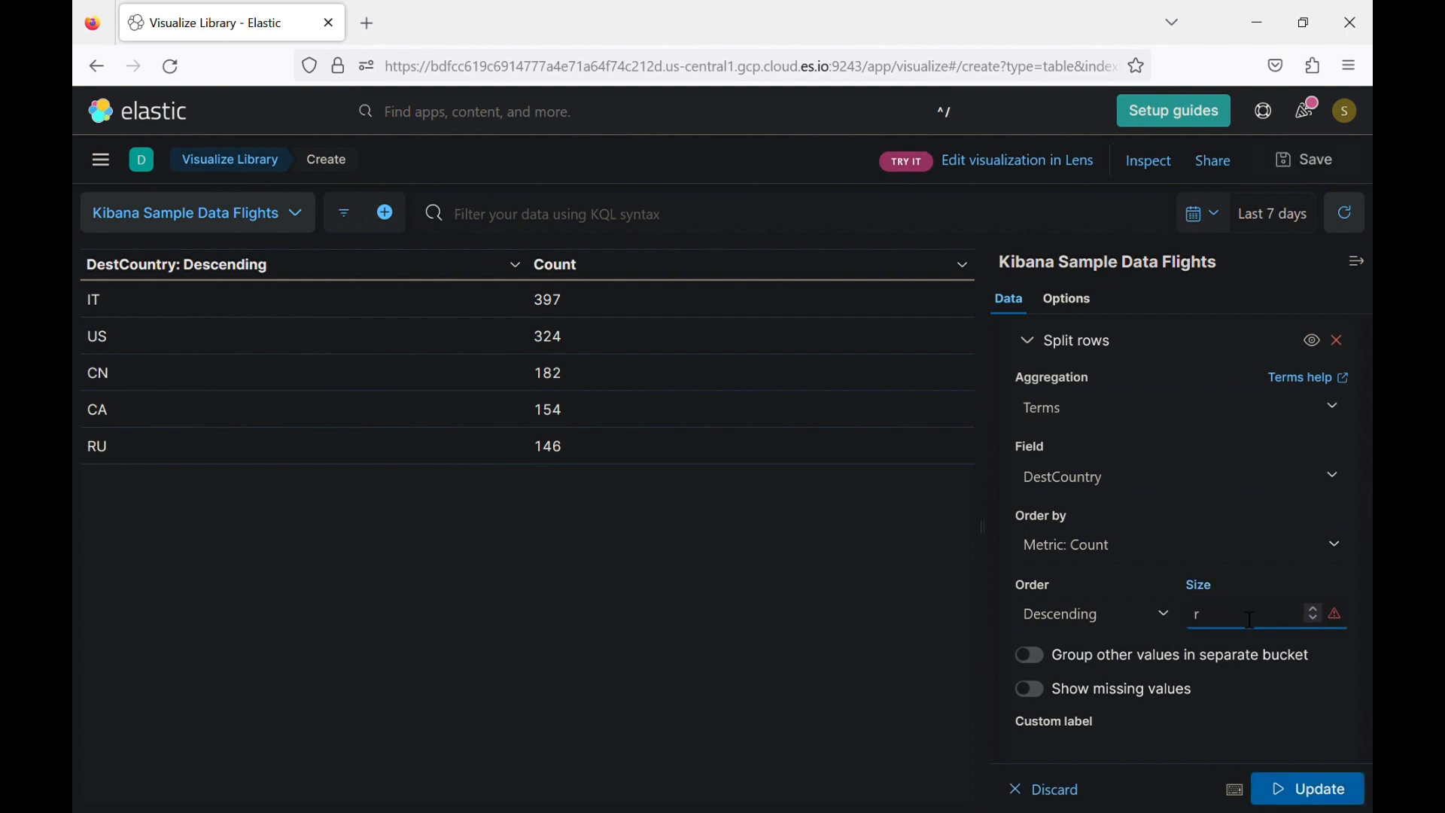
type("50")
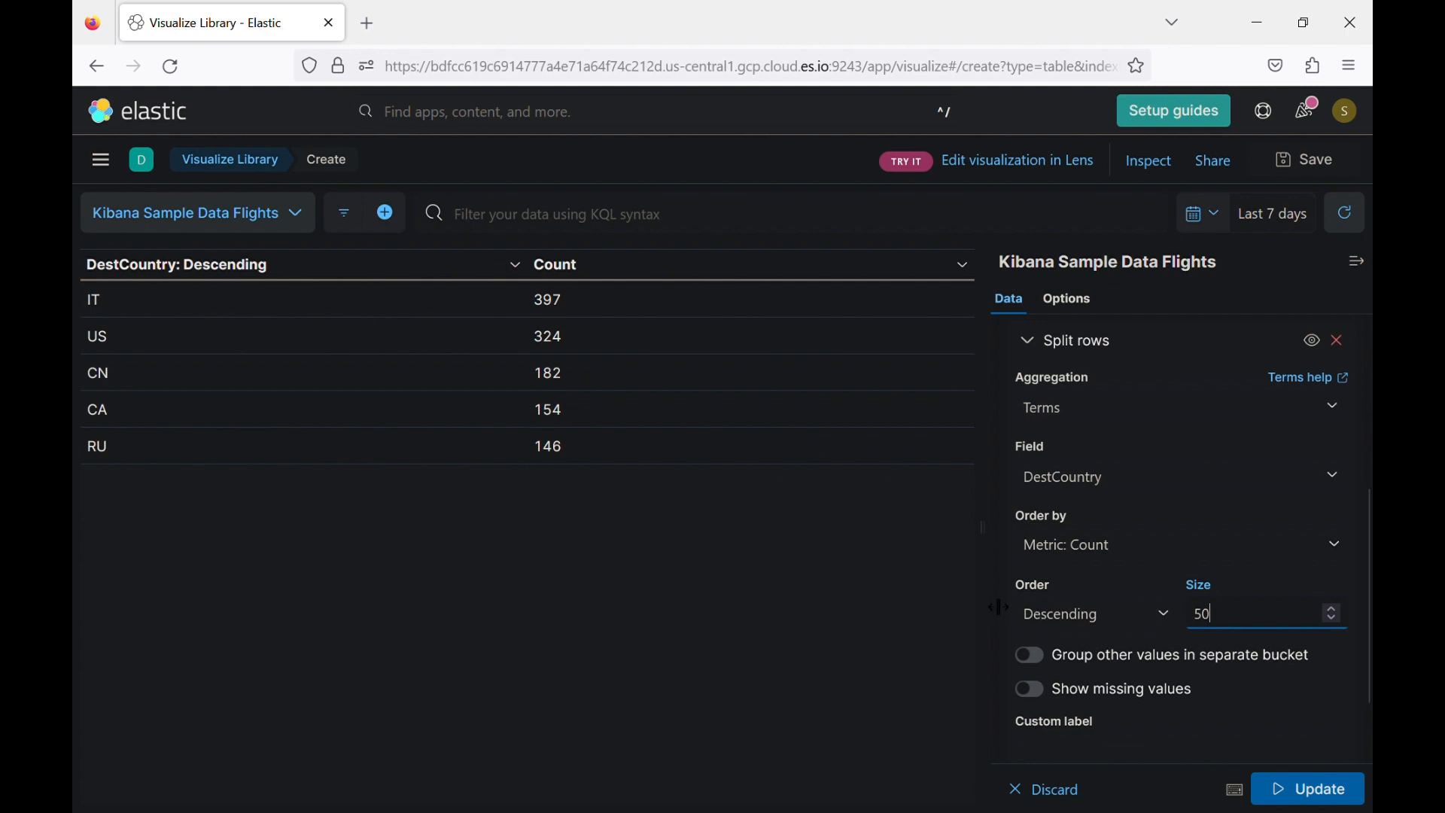
left_click(1121, 617)
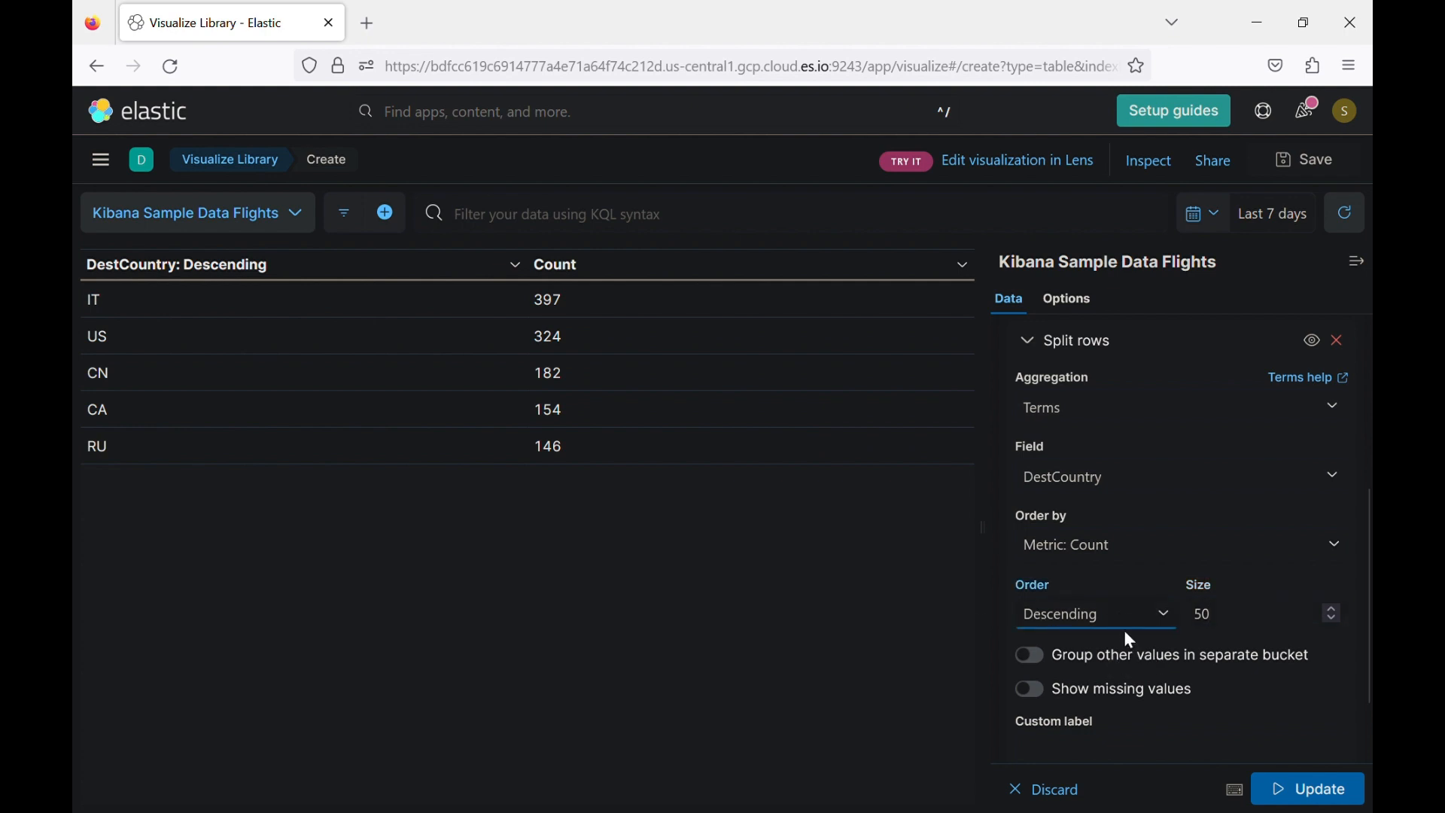
left_click(1305, 796)
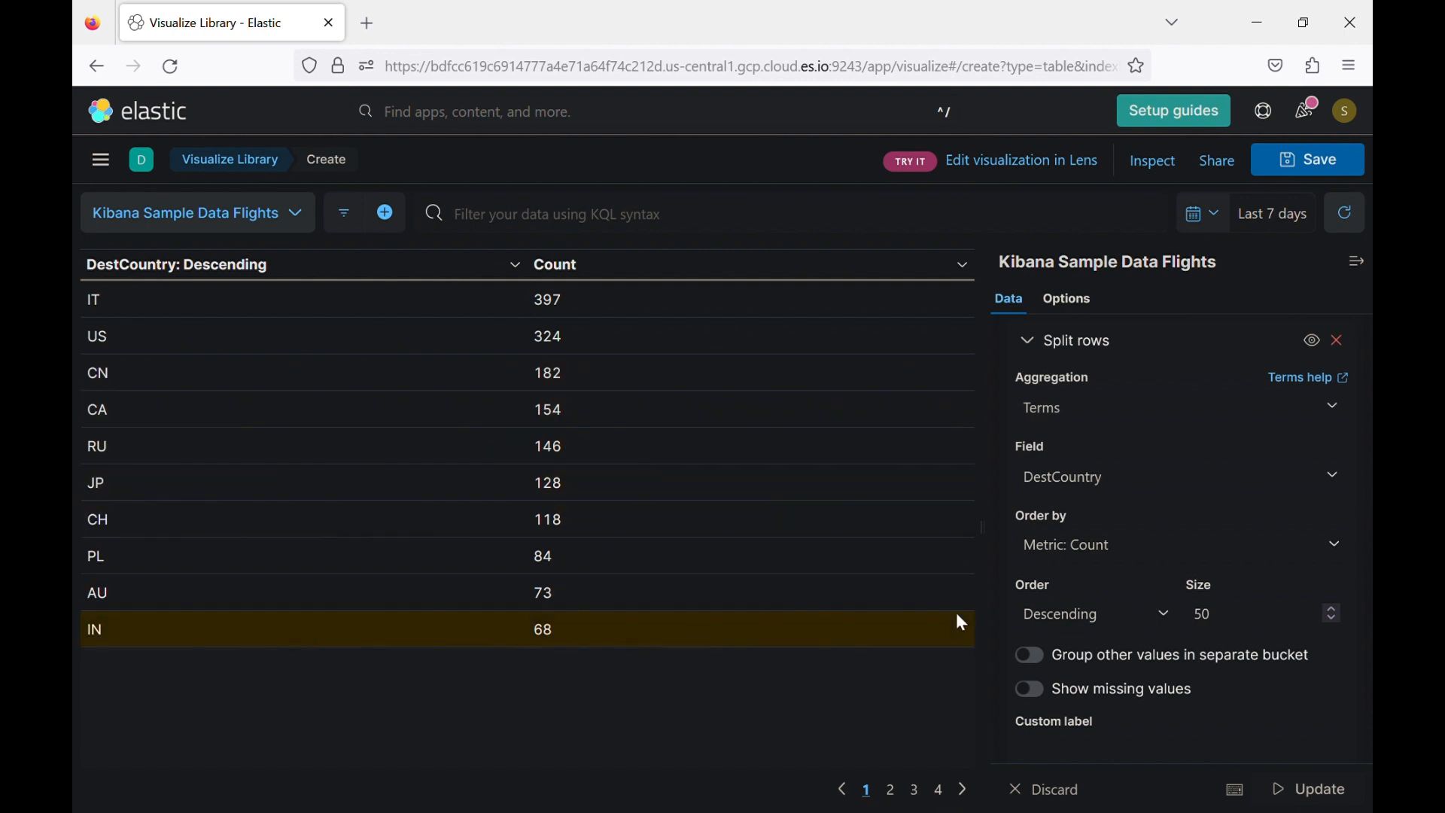
Set the DestCountry bucket's size to 20 and update the data table.
left_click(1252, 627)
key("BackSpace")
key("BackSpace")
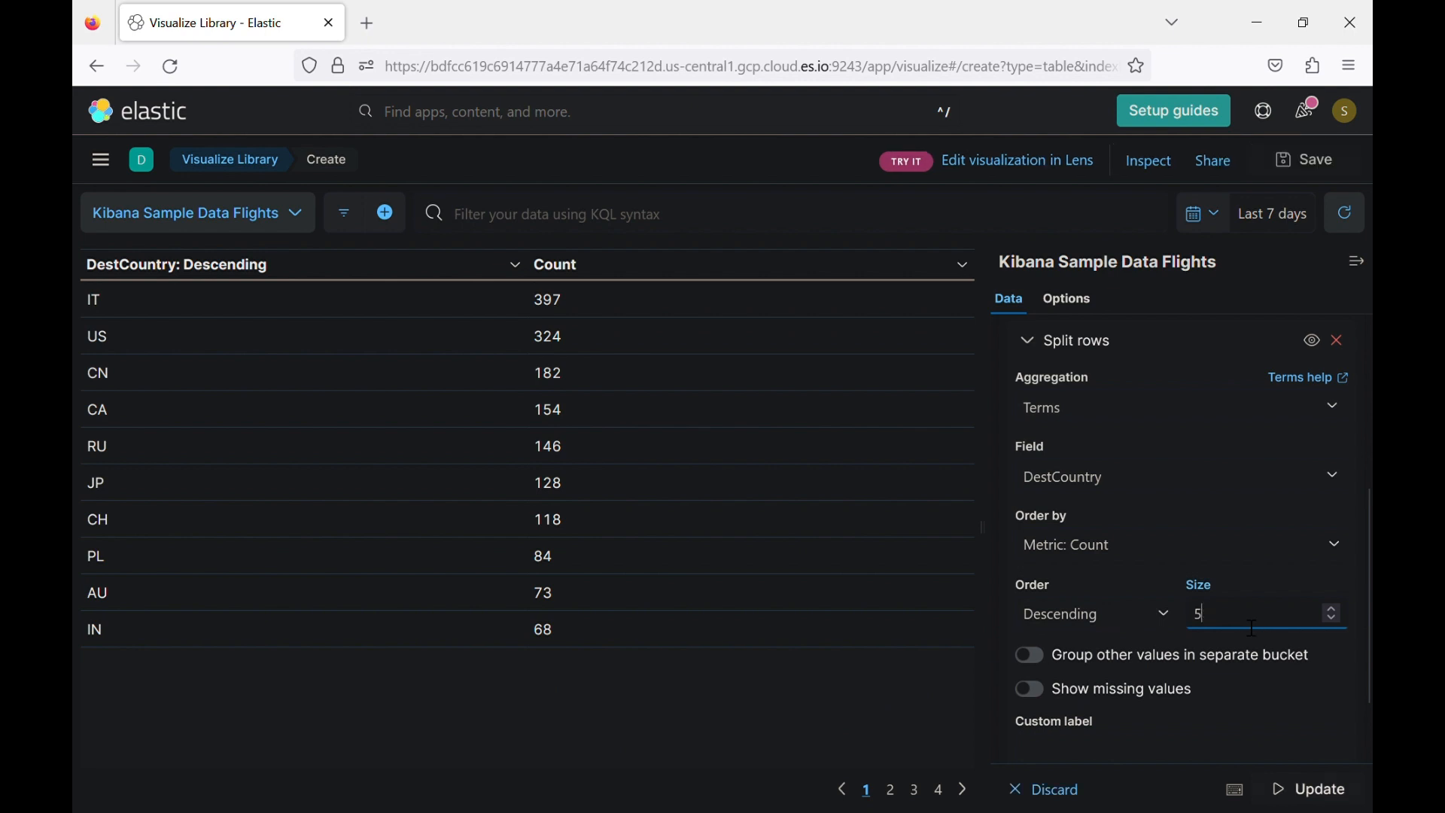
type("20")
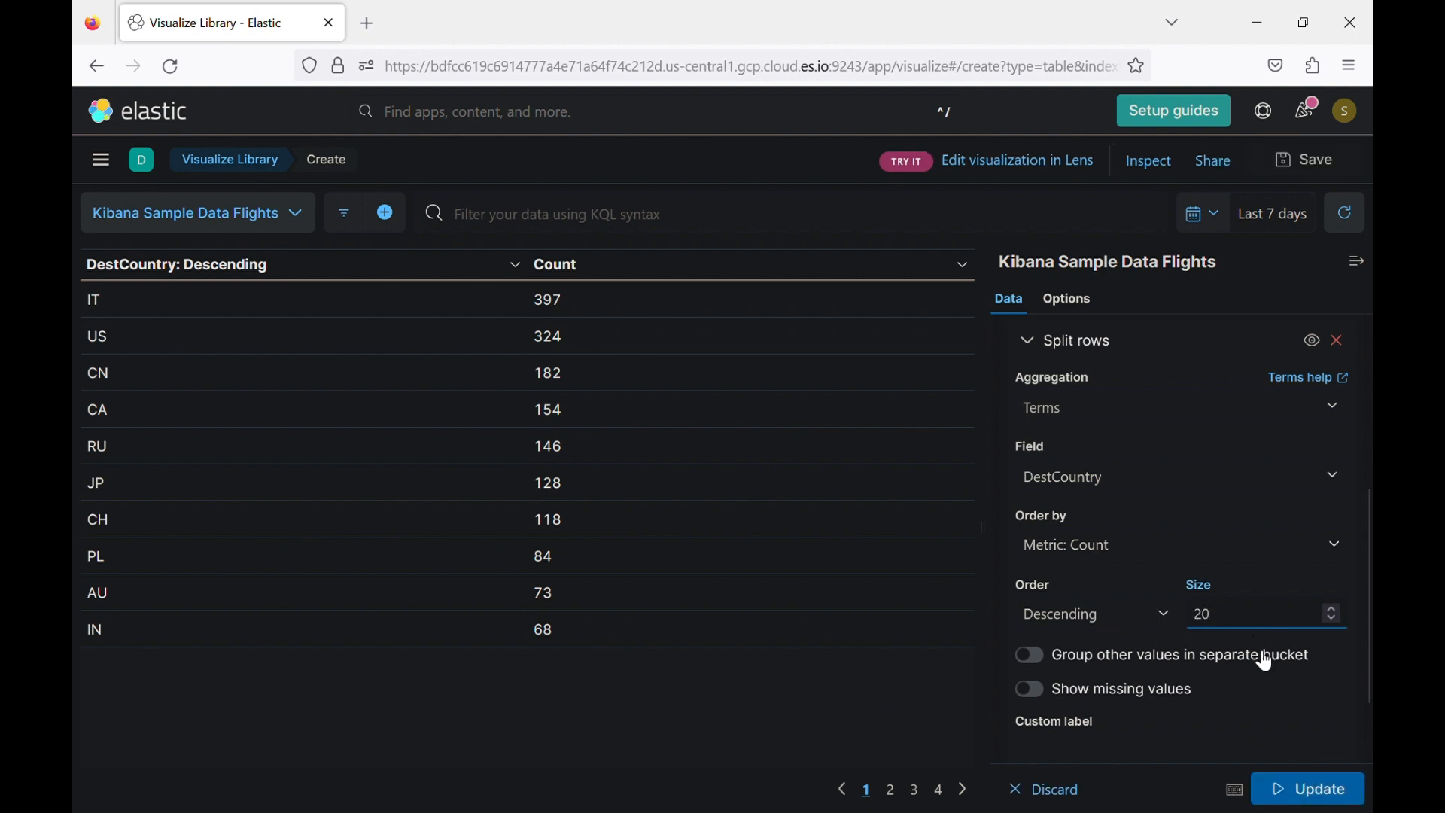
left_click(1313, 790)
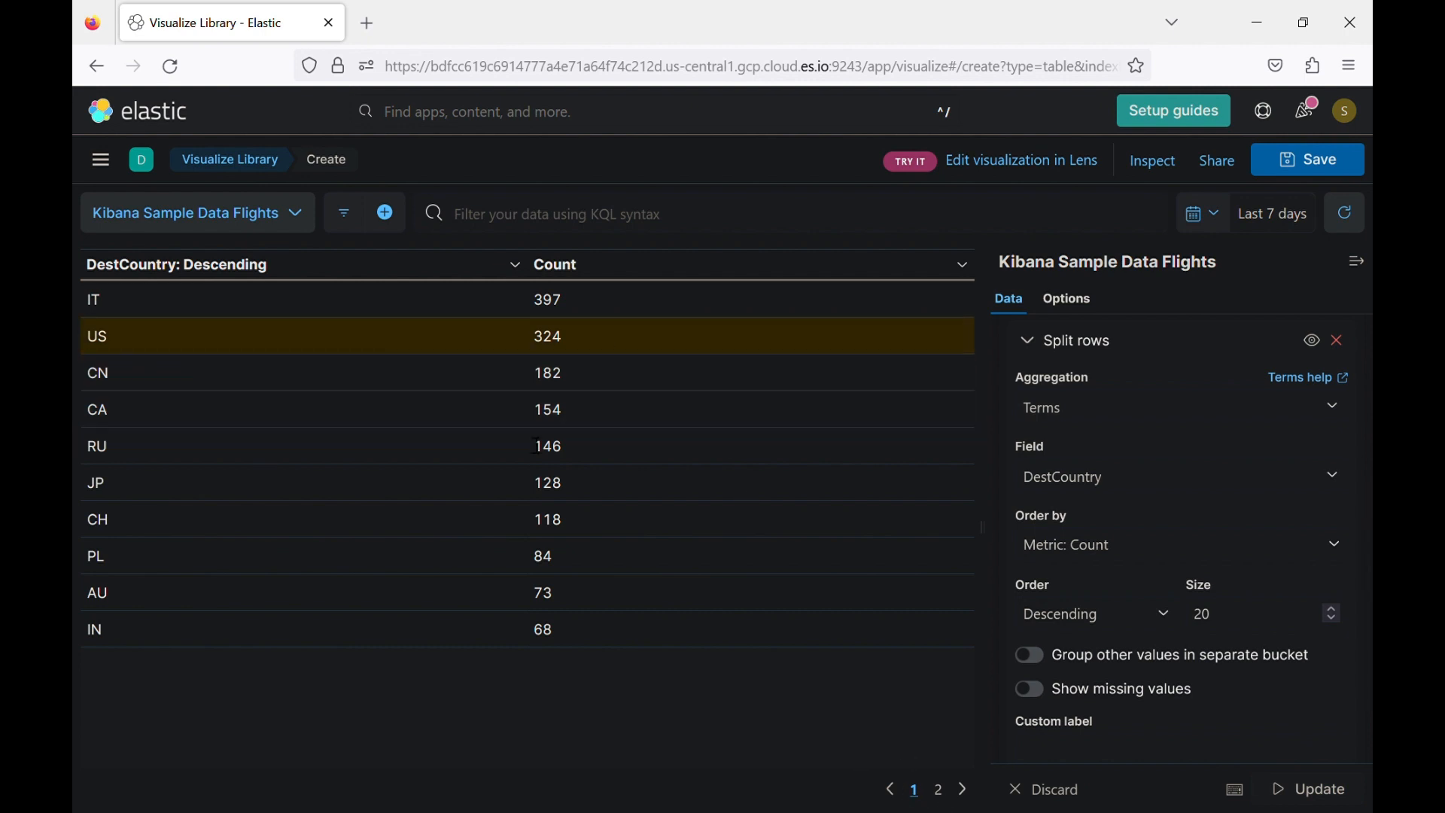
Set the table's max rows per page to 20, update it, and look through the listed countries.
left_click(1073, 301)
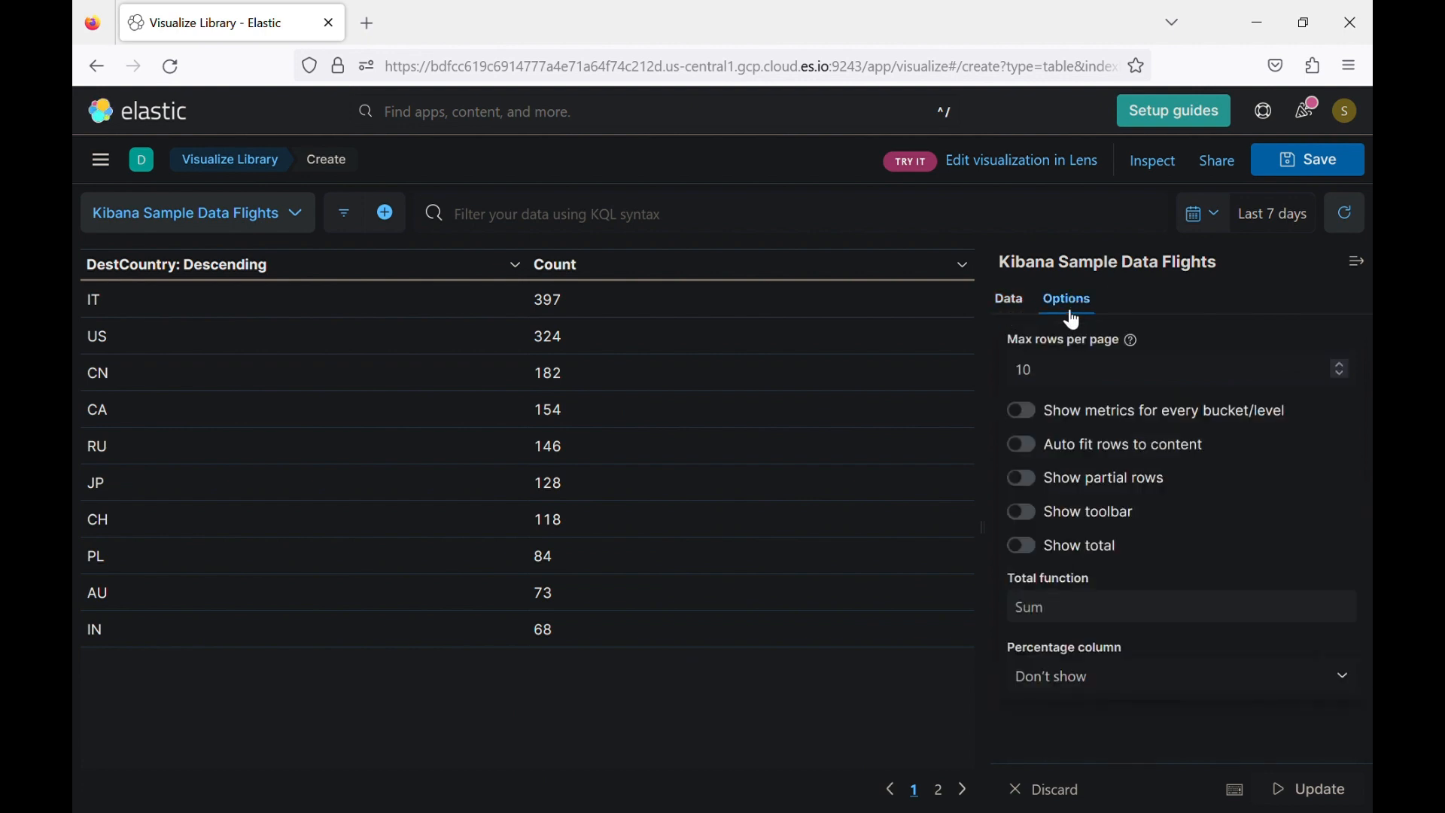
left_click(1066, 370)
key("BackSpace")
key("BackSpace")
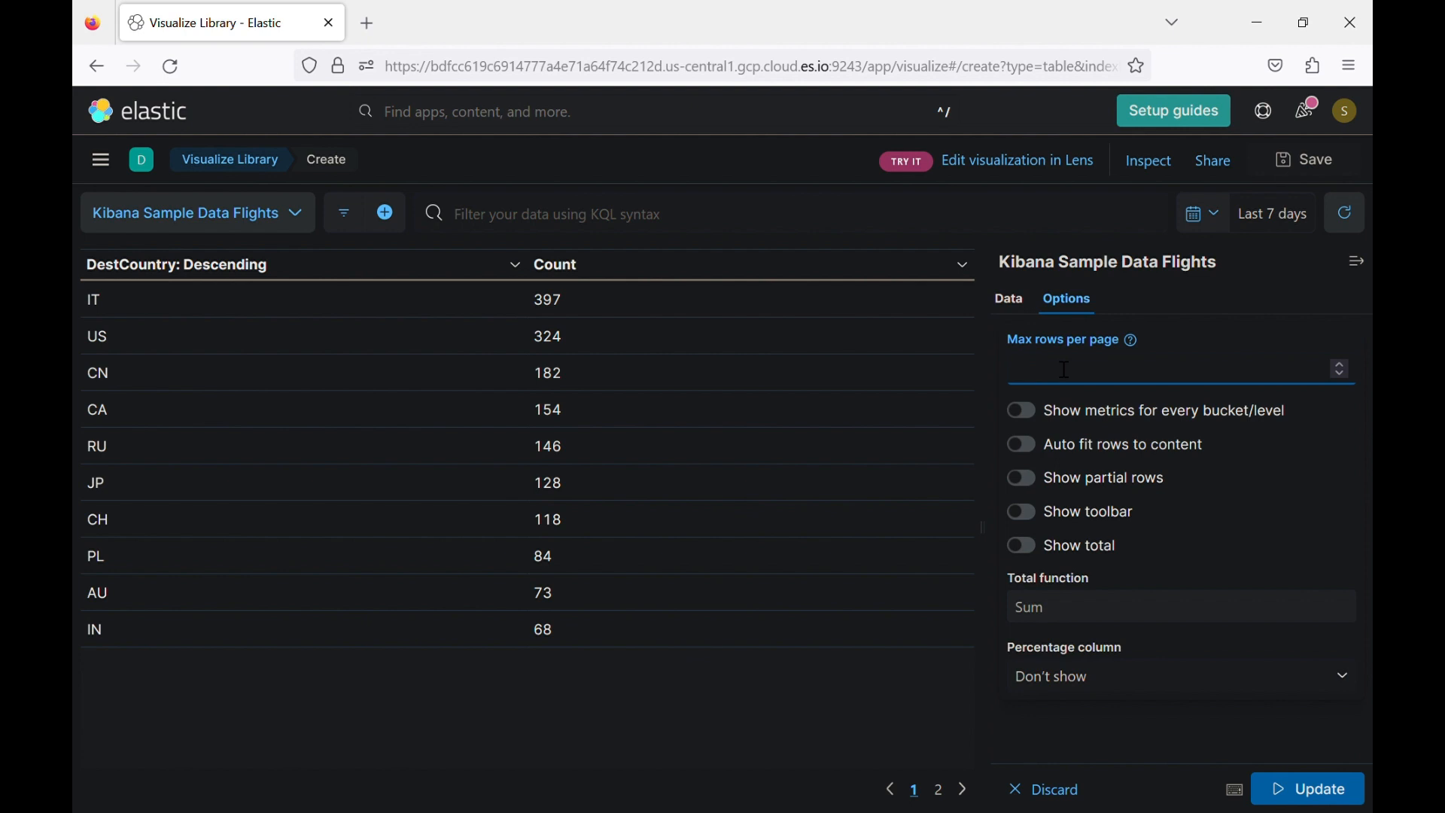
type("20")
left_click(1306, 798)
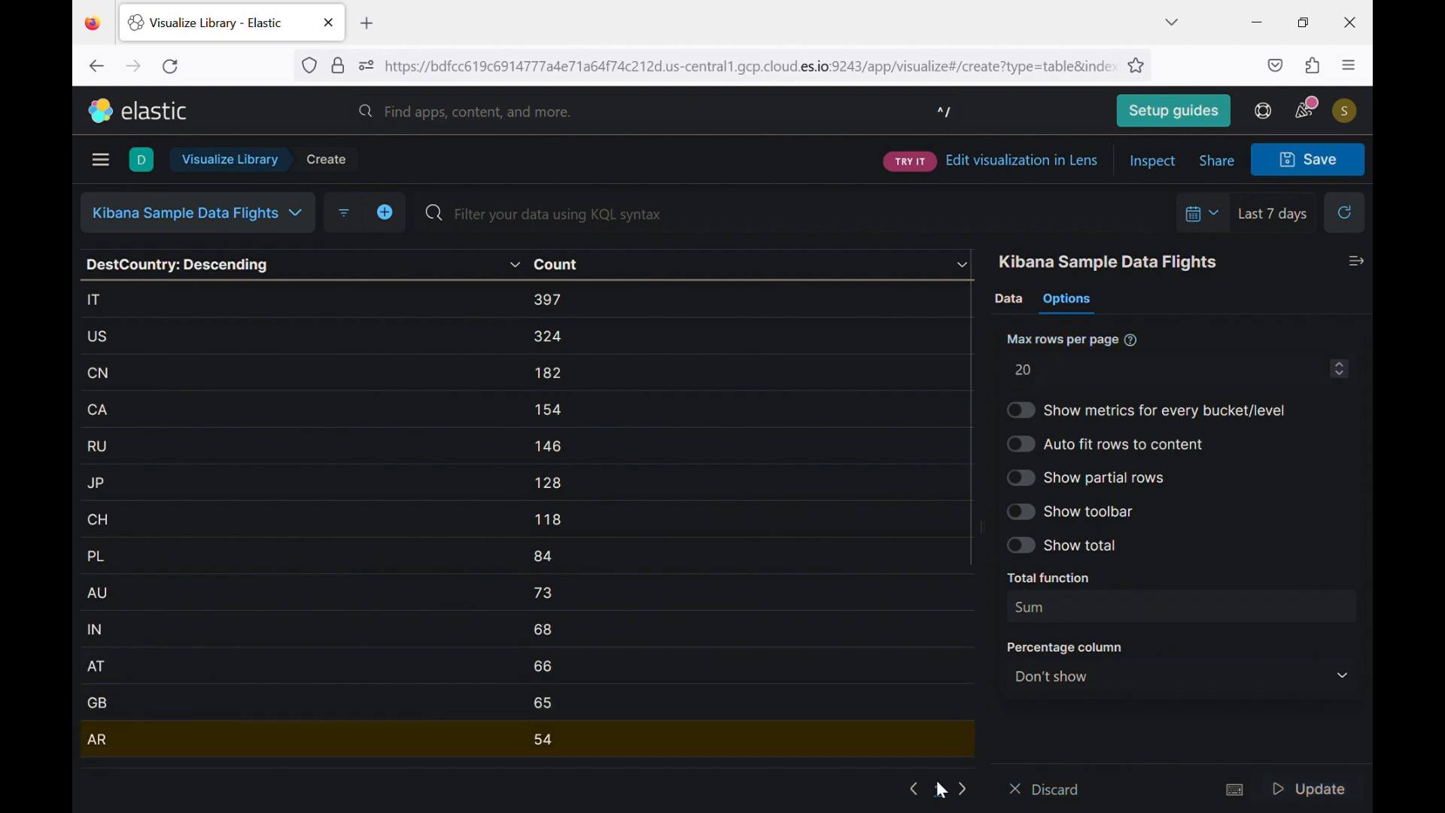
scroll(706, 620, "down", 3)
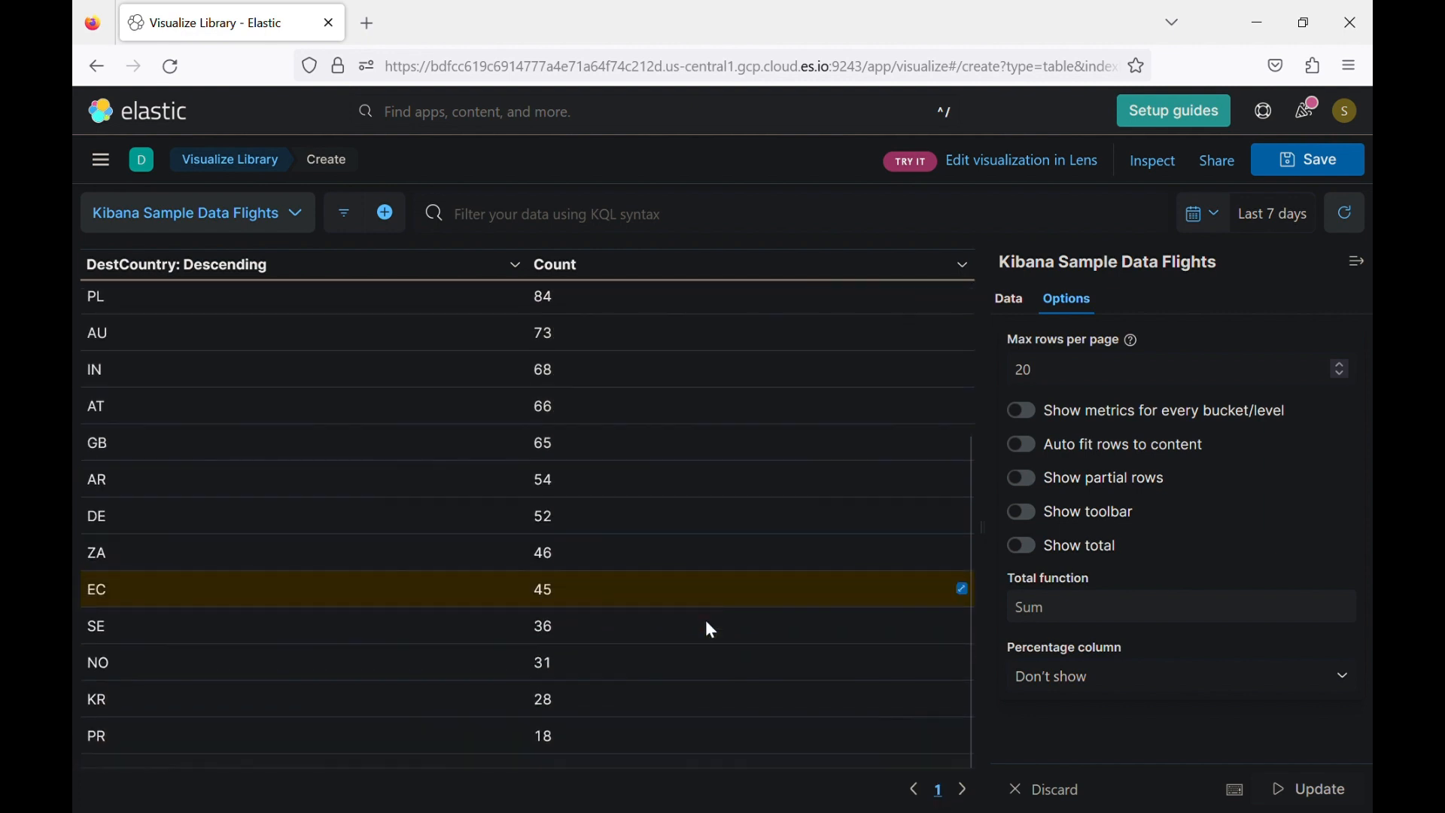
scroll(665, 517, "up", 3)
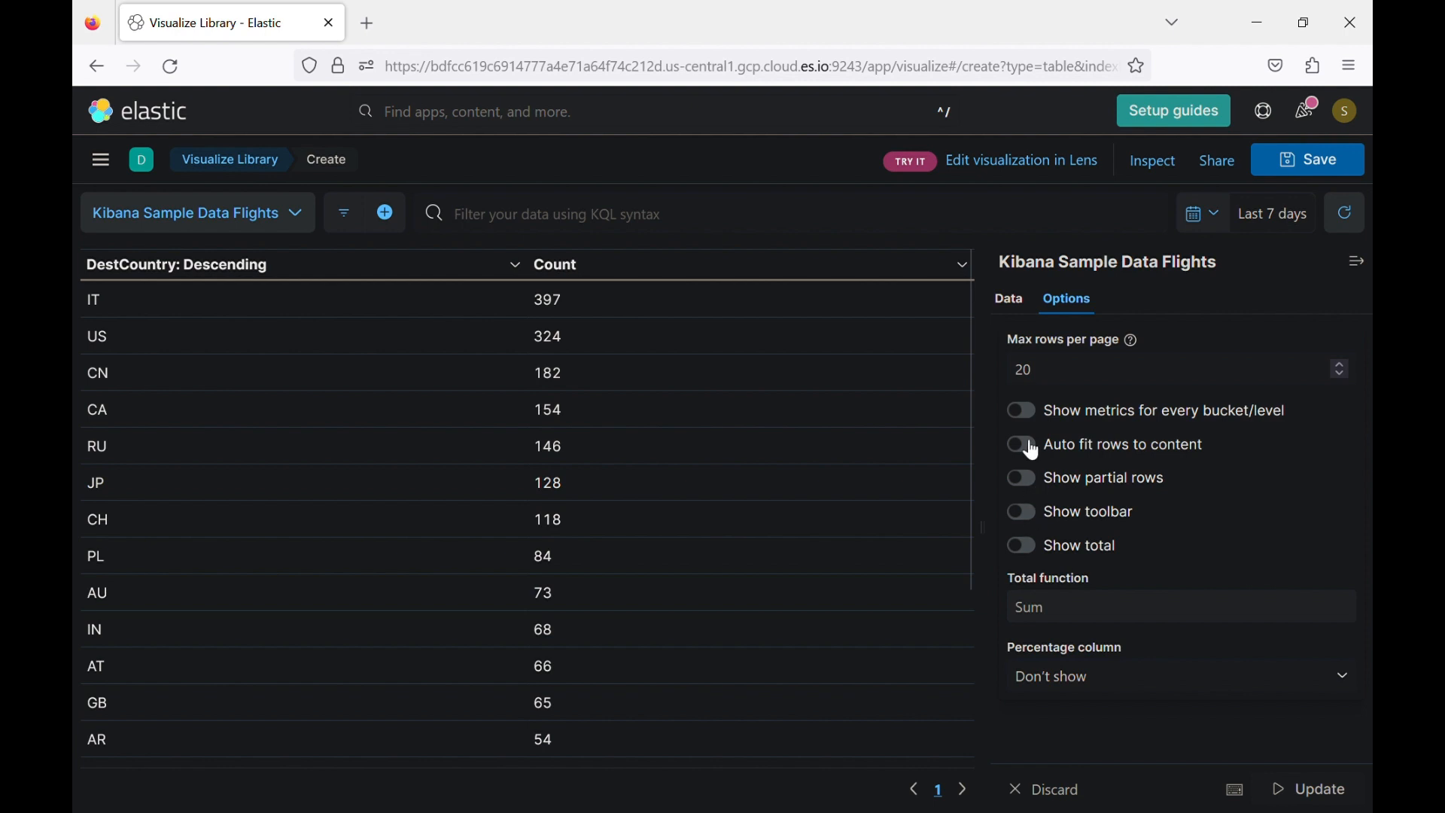
Turn on the total row with the Sum function, update the data table, and view its last rows.
left_click(1028, 552)
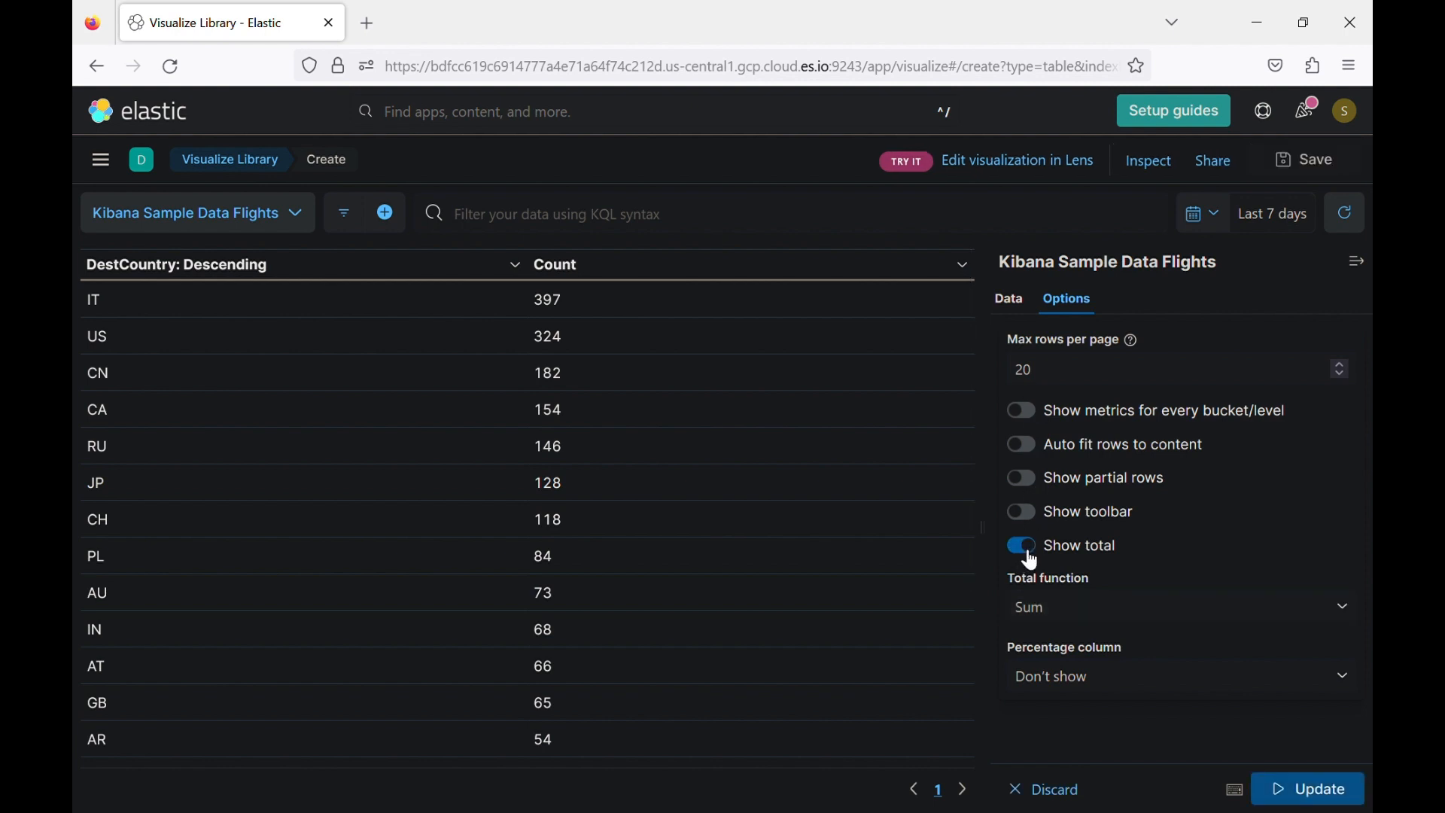
left_click(1288, 796)
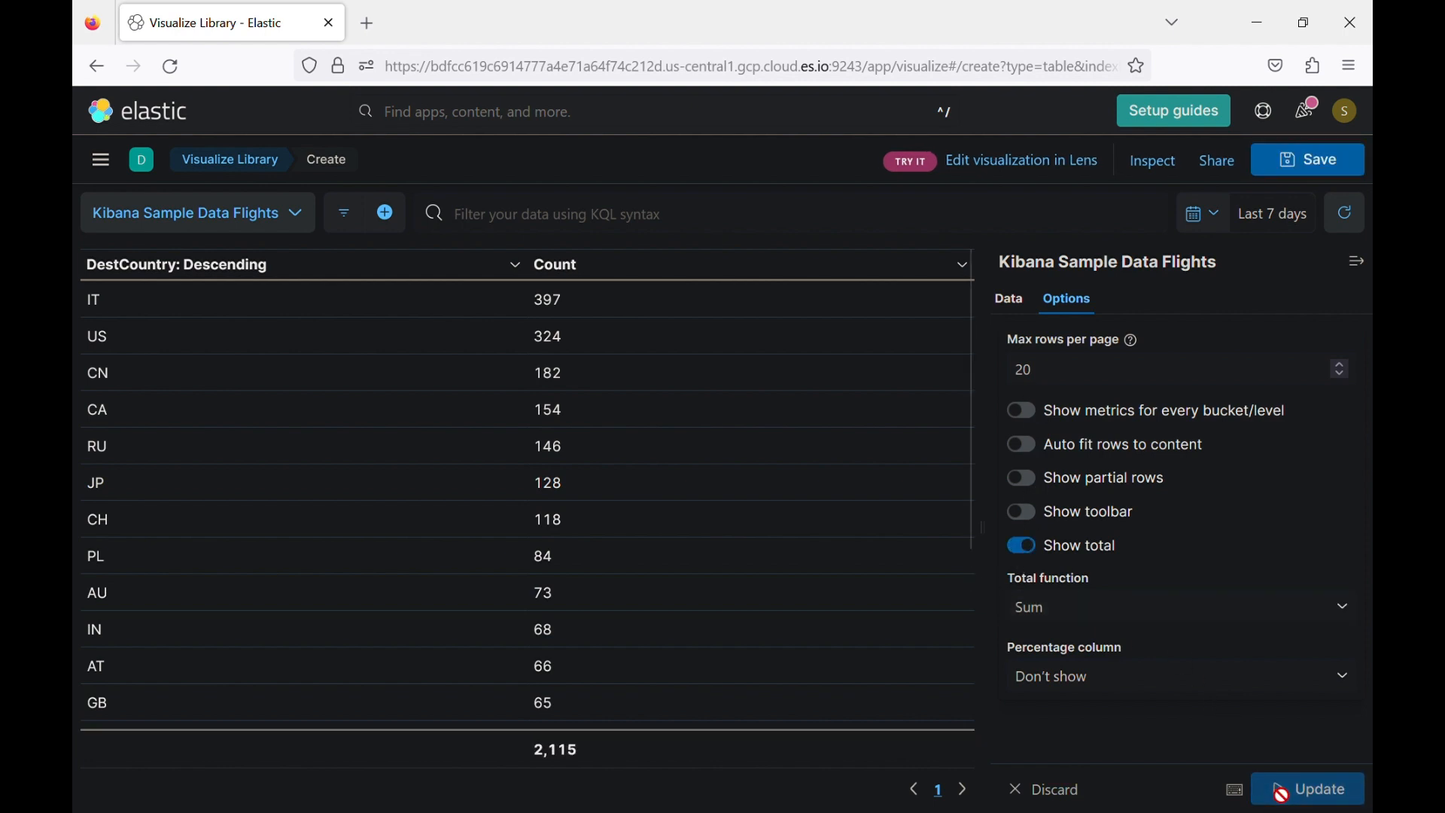
scroll(660, 649, "down", 5)
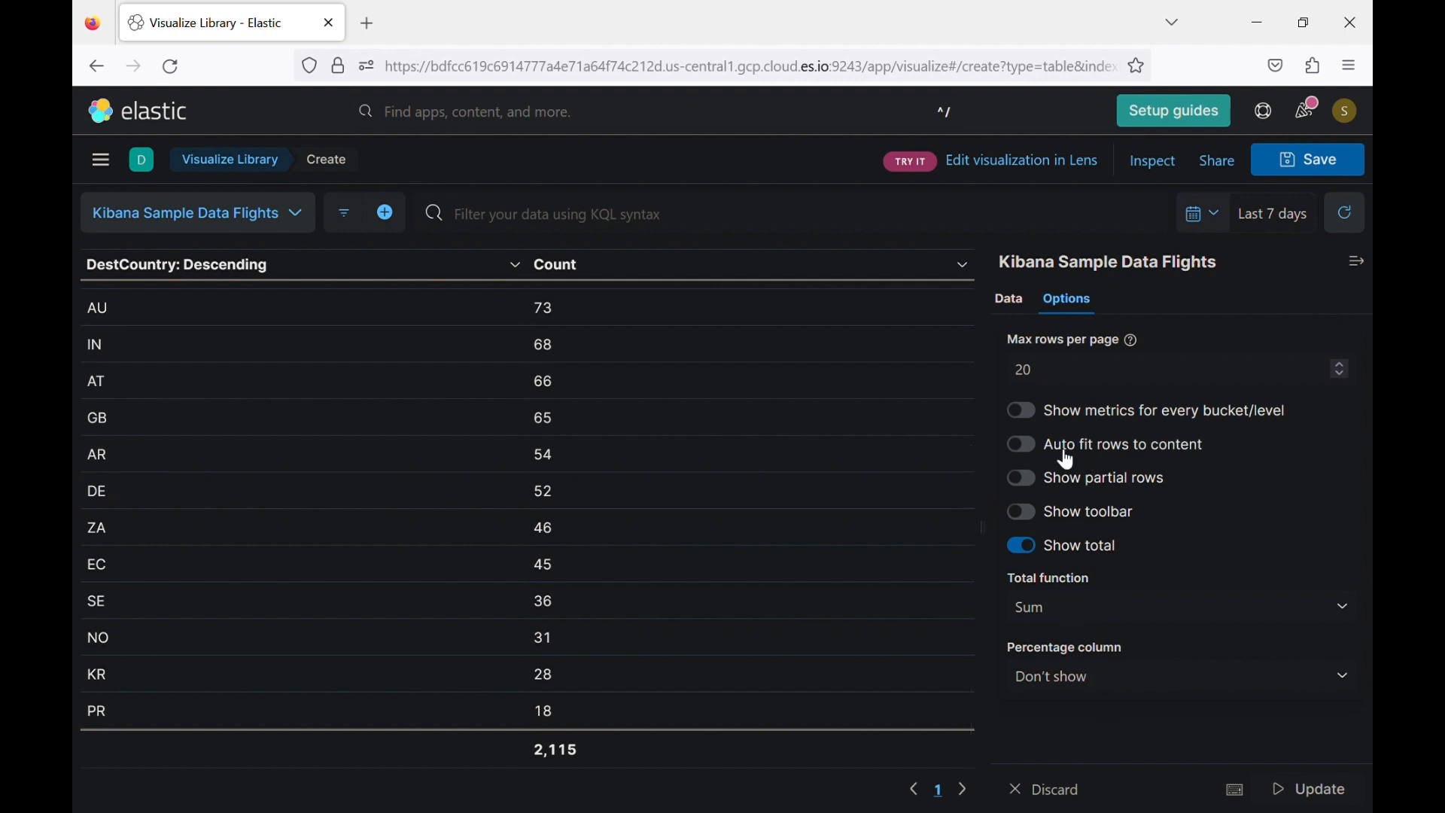
Review the metric and bucket settings, then examine the query field suggestions and the filter form without adding a filter.
left_click(1012, 301)
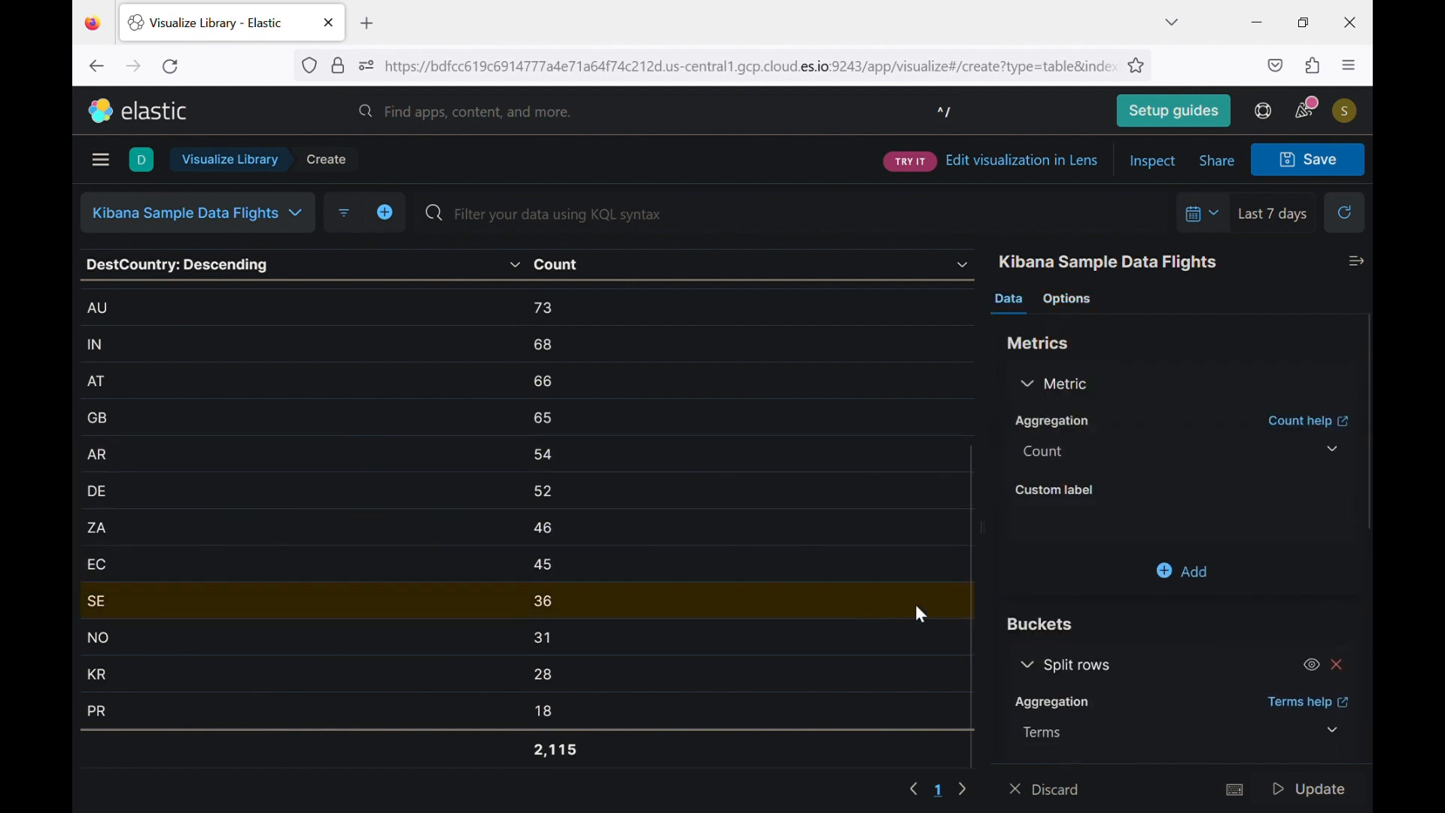
scroll(1126, 614, "down", 5)
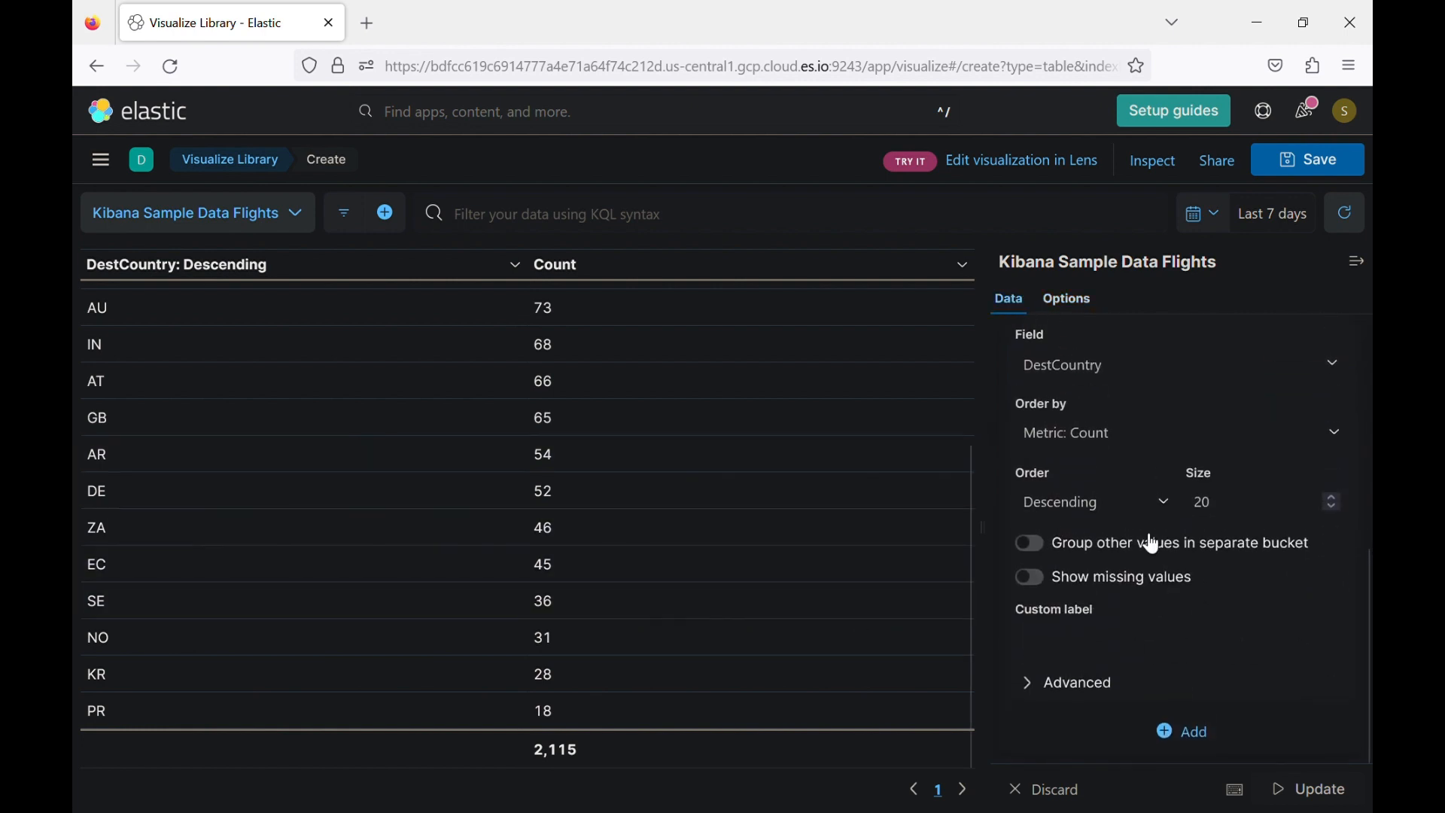
scroll(1155, 520, "up", 5)
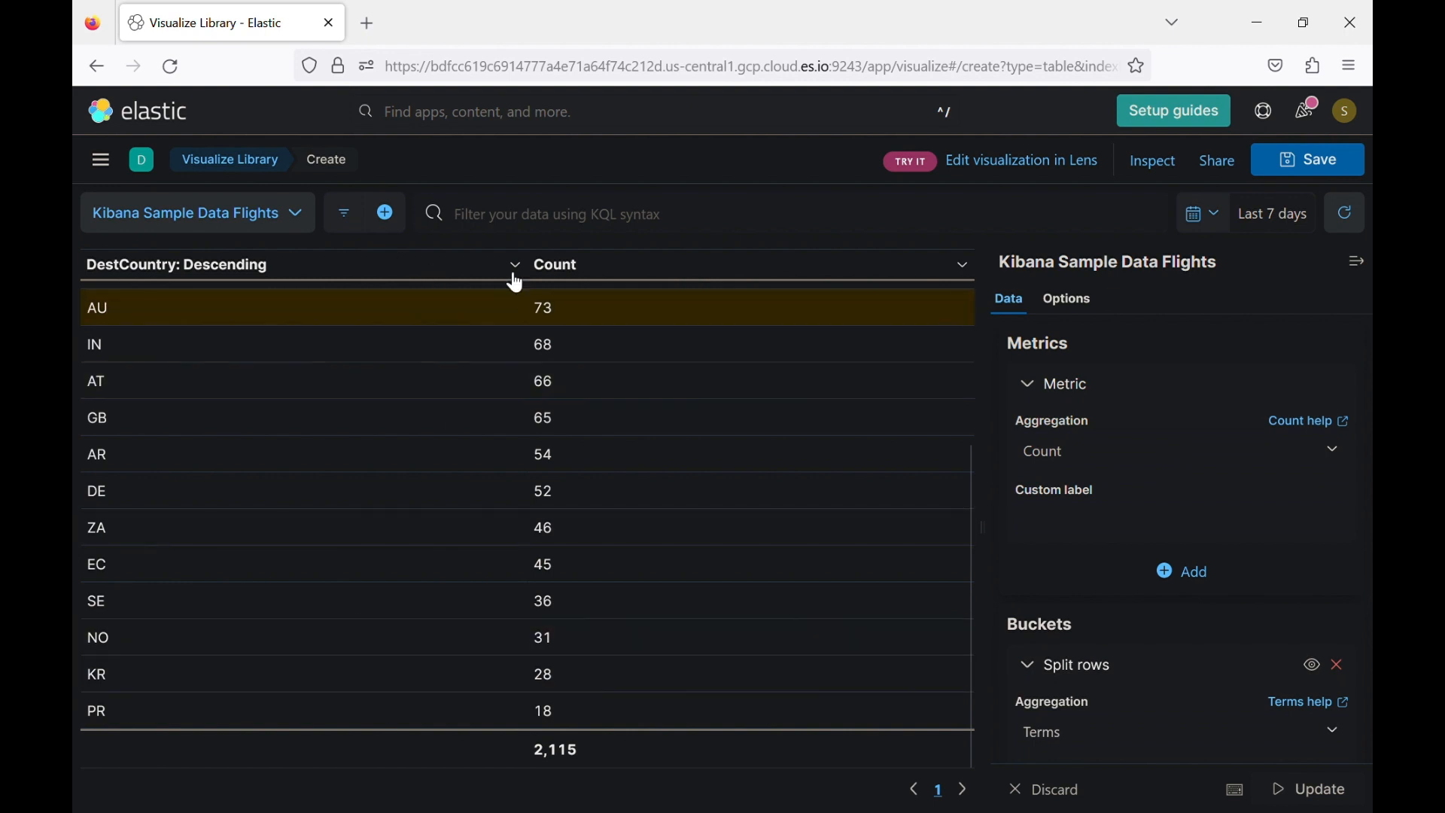
left_click(539, 229)
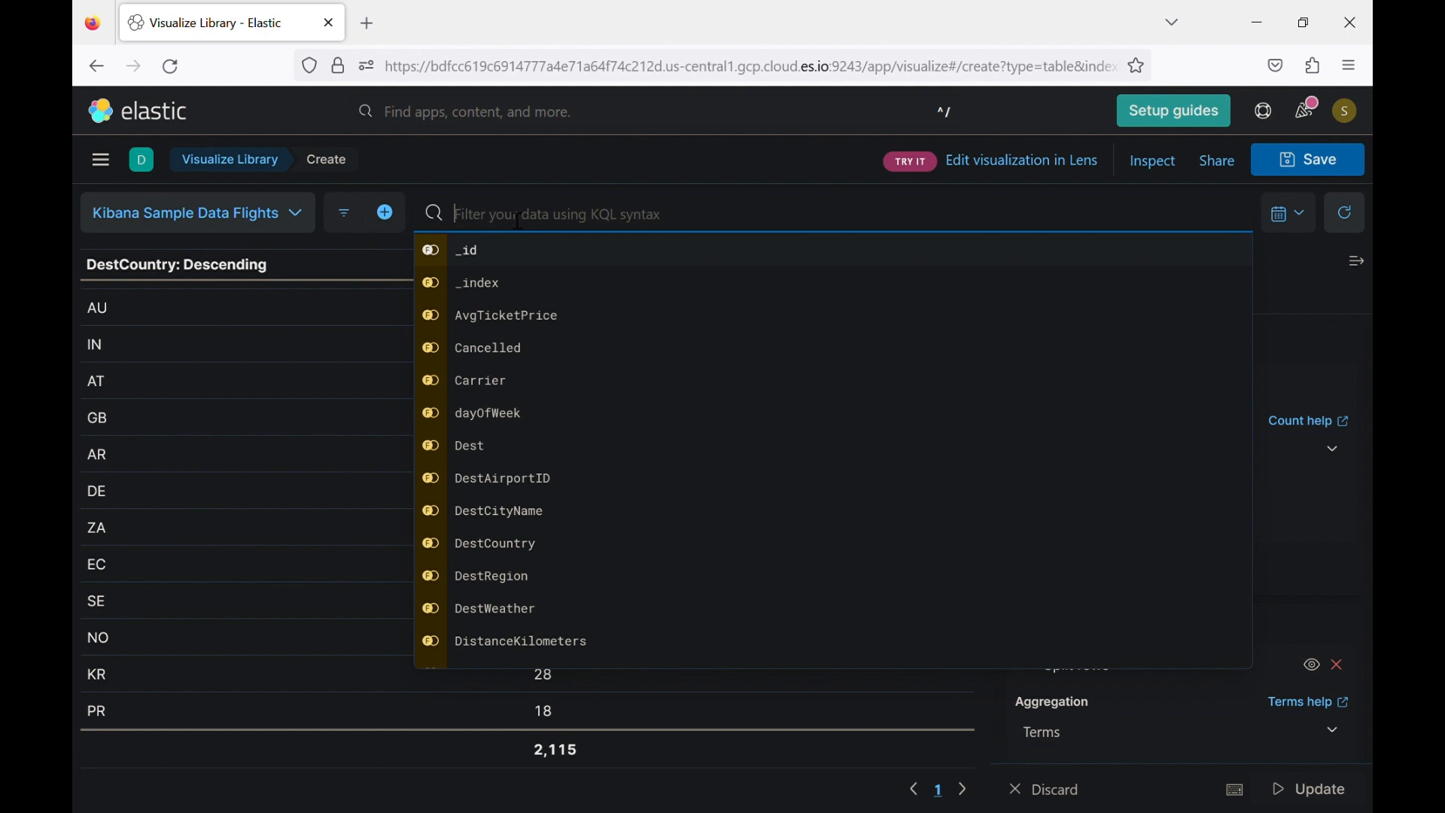
left_click(395, 228)
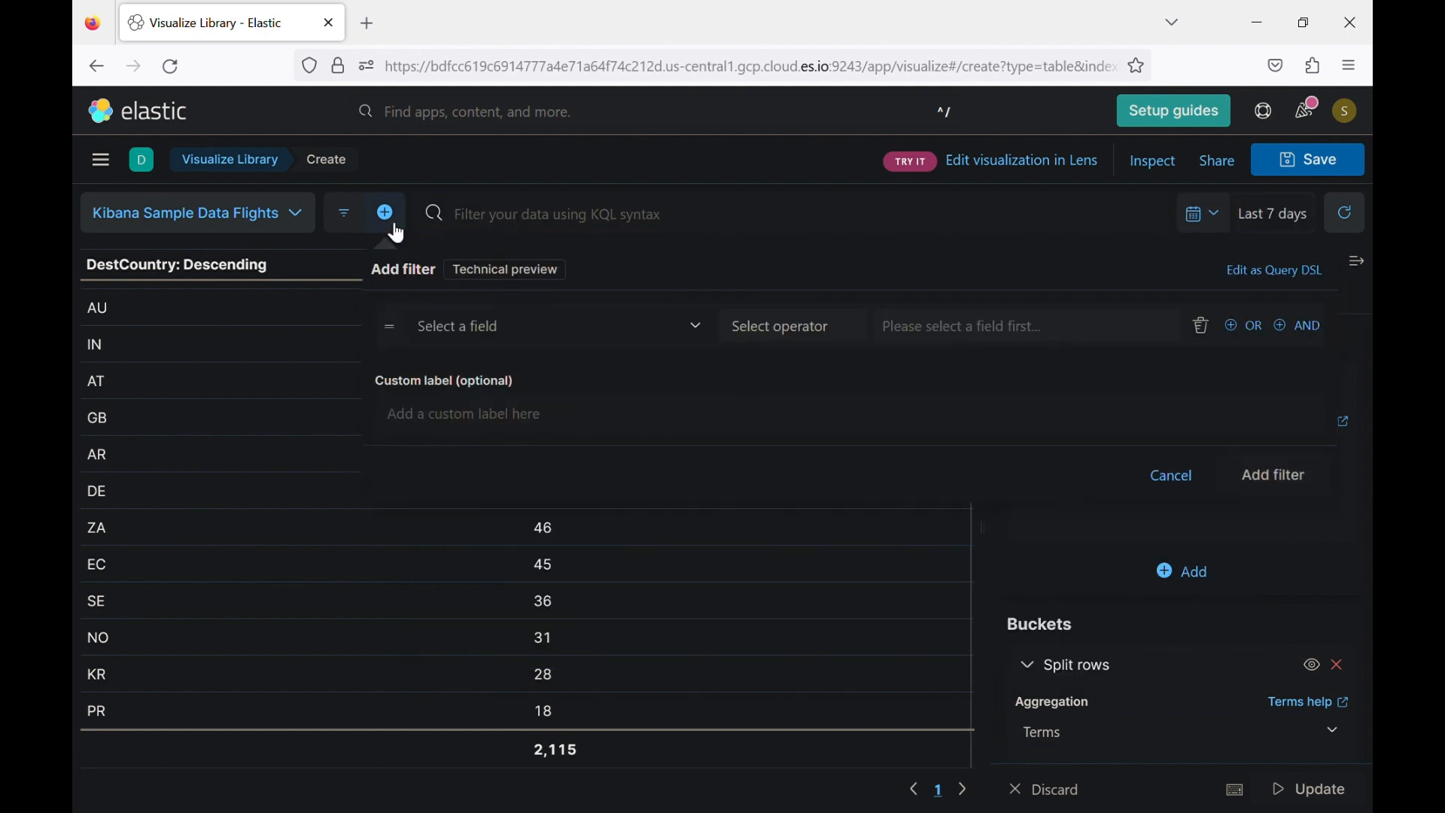
left_click(536, 183)
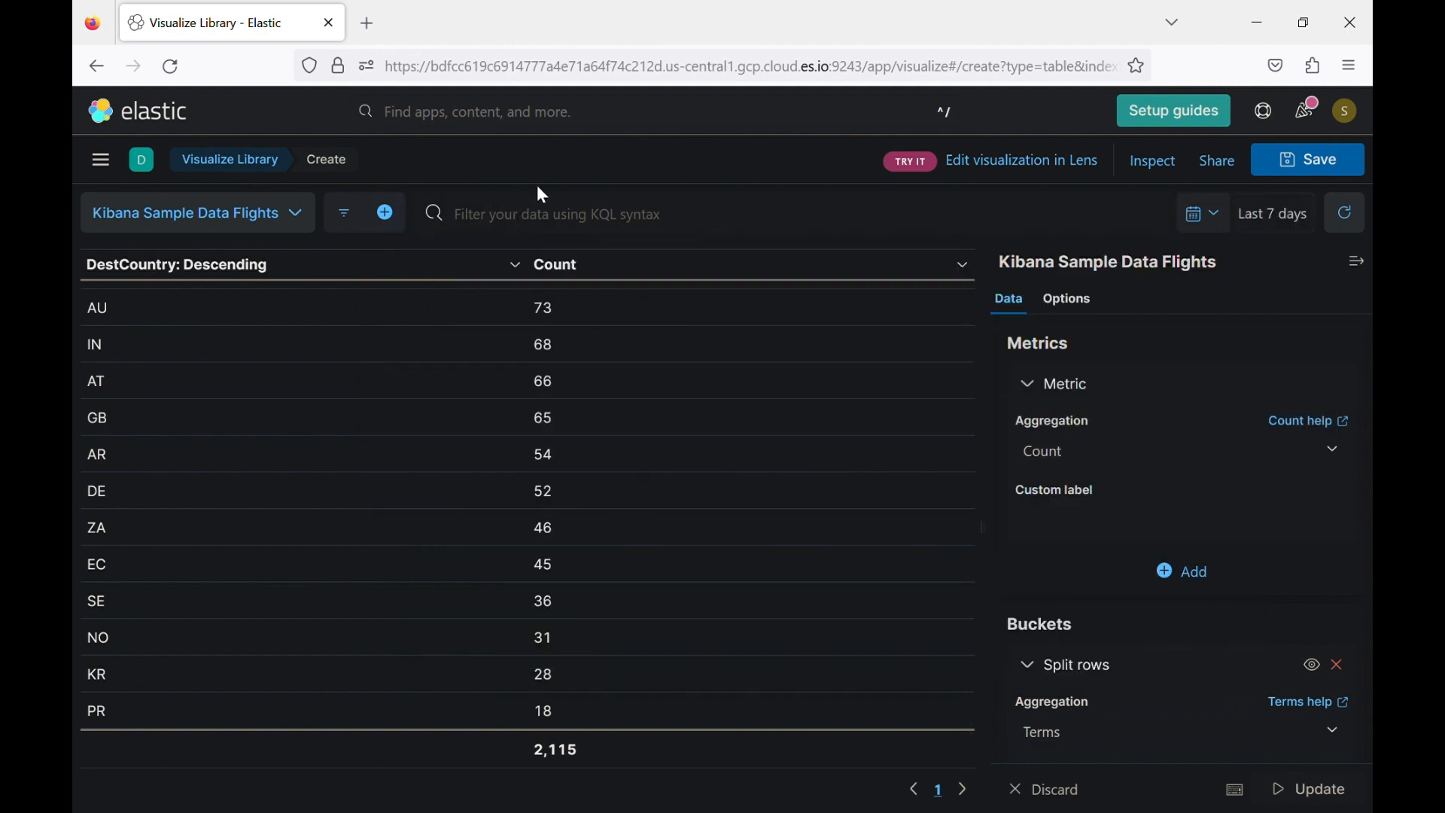
Examine the relative start-date options of the time range and the query field suggestions.
left_click(1289, 224)
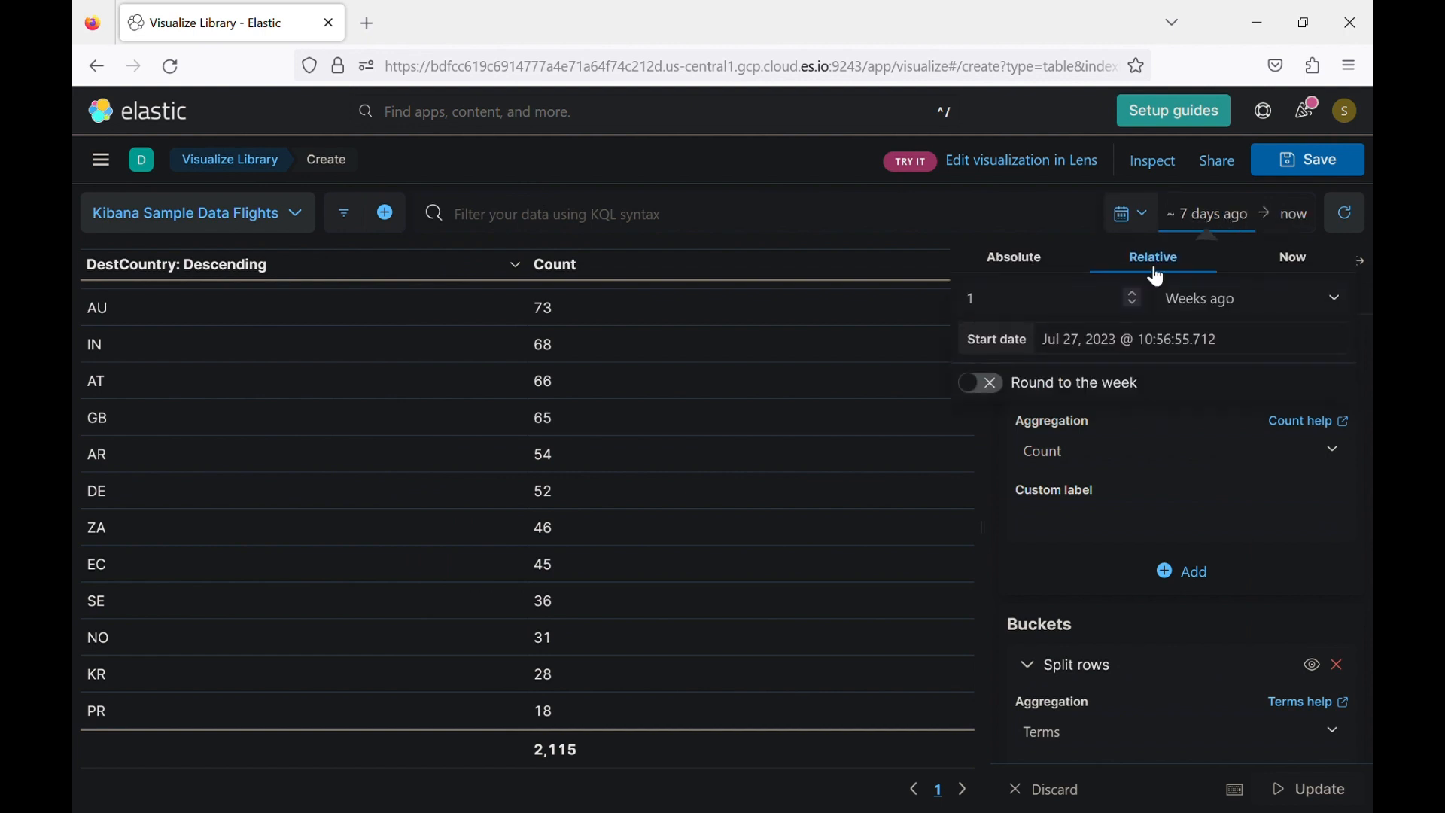
left_click(1046, 217)
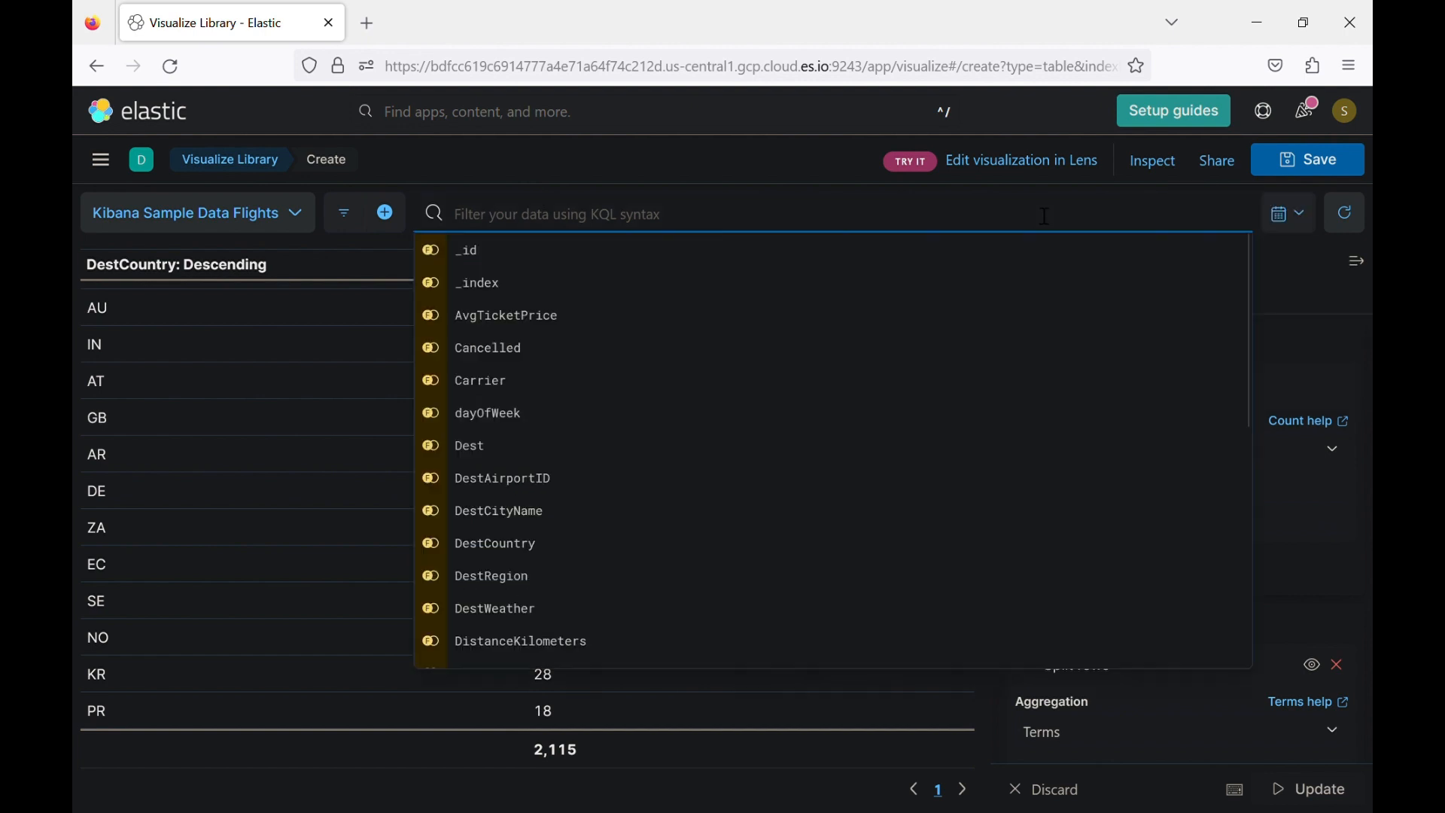
left_click(744, 167)
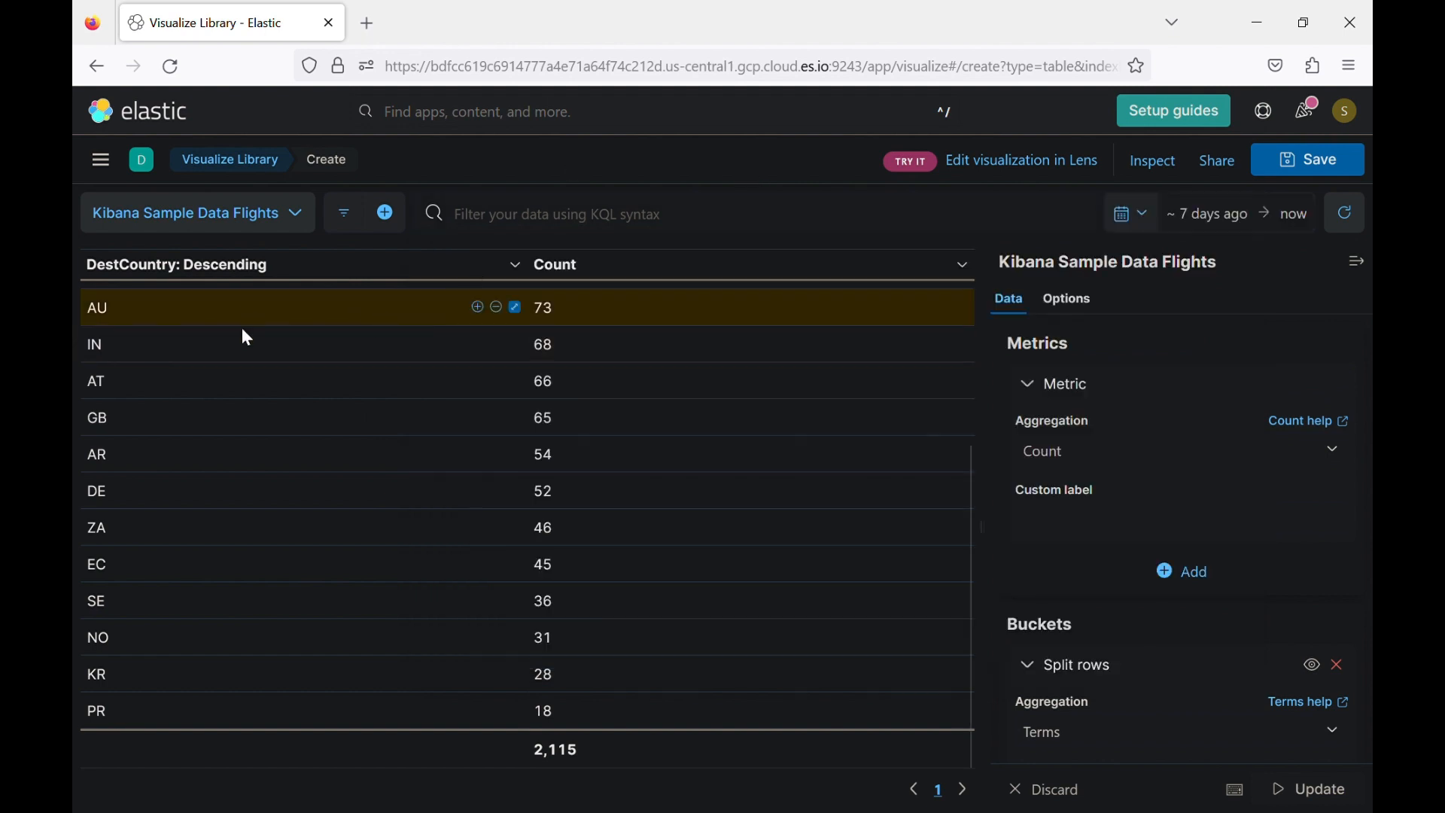
Filter the data table to the DestCountry value AU, then remove that filter.
left_click(481, 308)
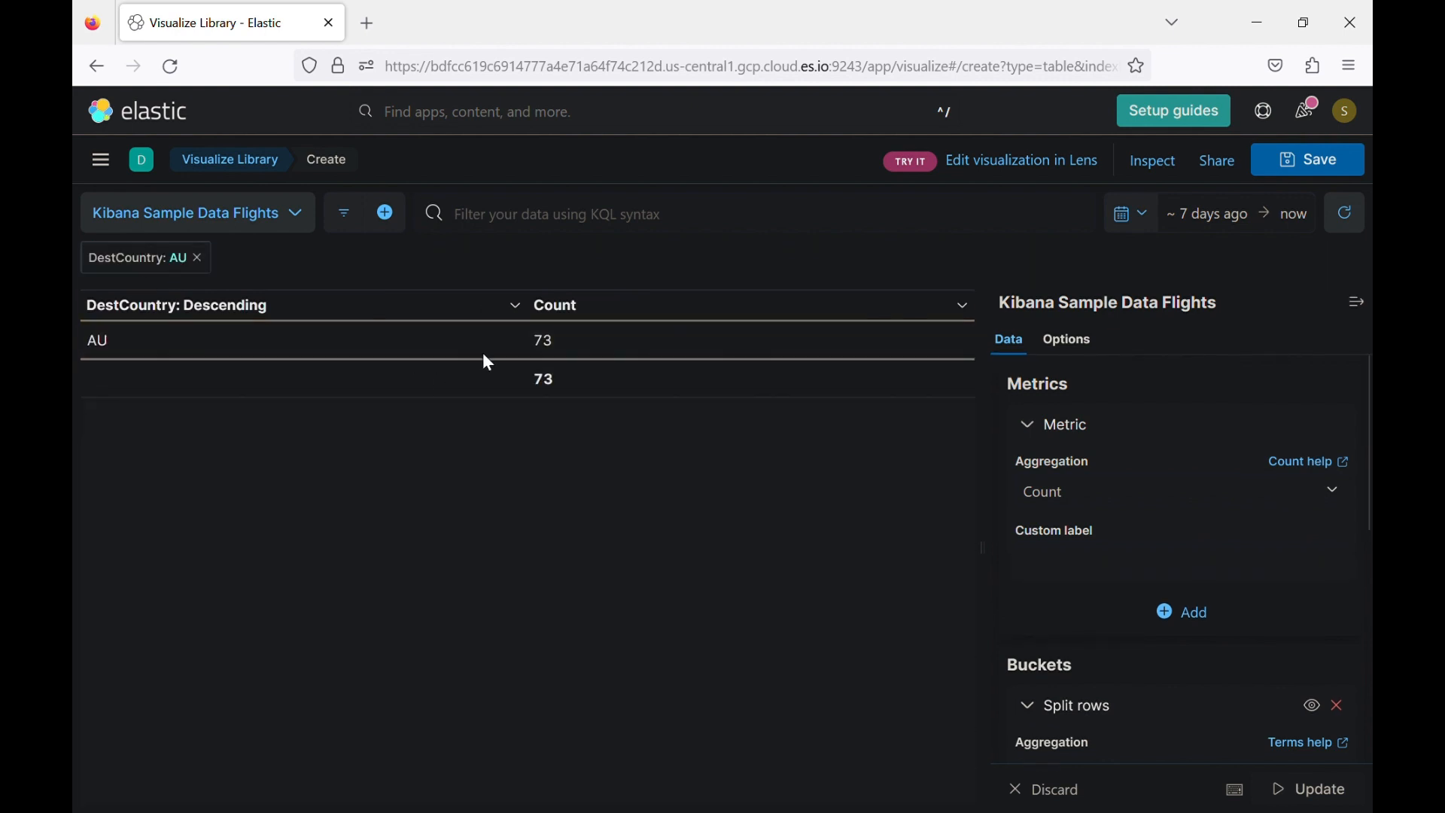
left_click(199, 258)
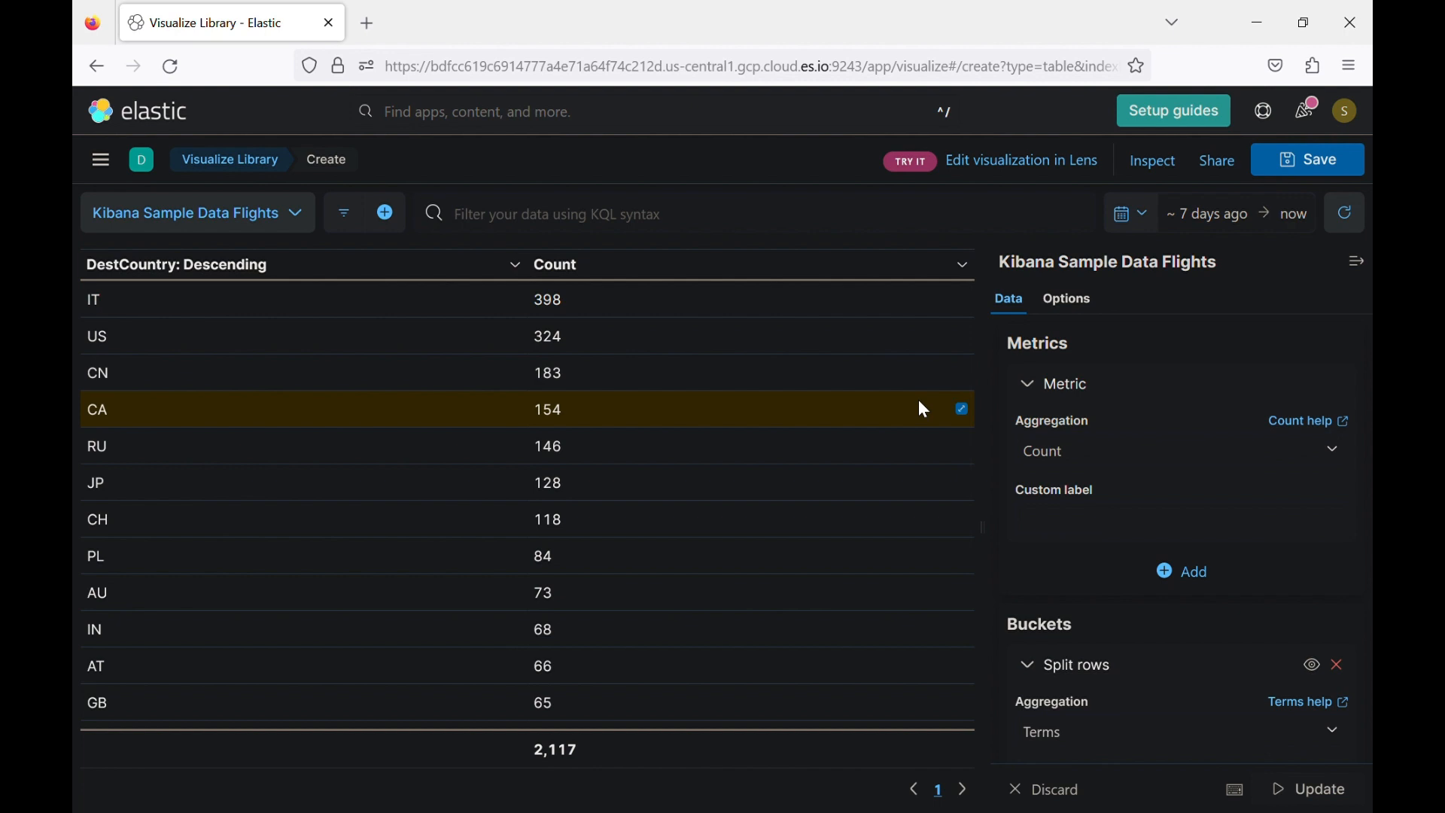
Start saving the visualization with the title "[Tuto] first table", adding it to no dashboard but to the library.
left_click(1325, 161)
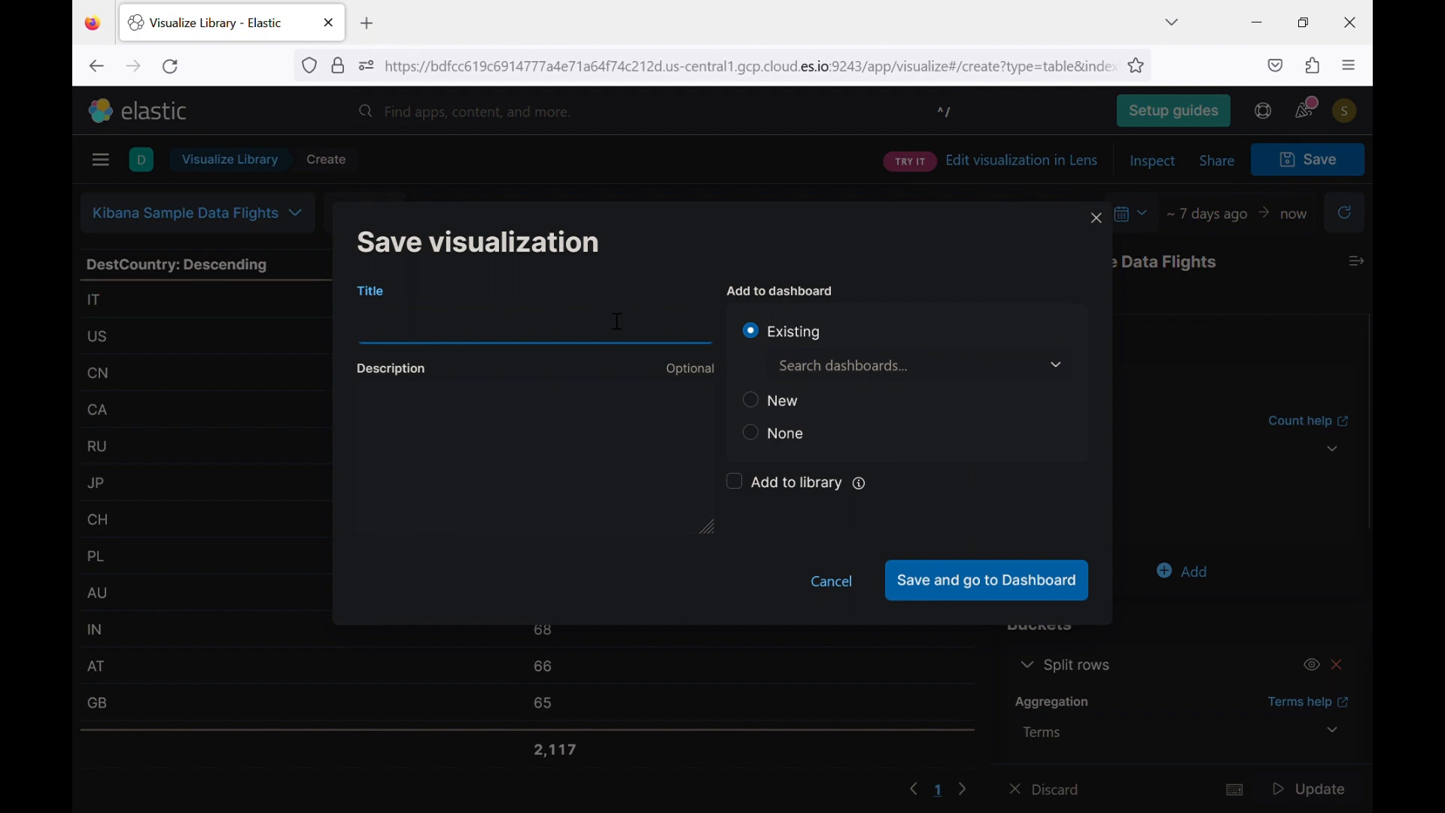
type("[]")
type("Tuto")
key("Right")
type("first table")
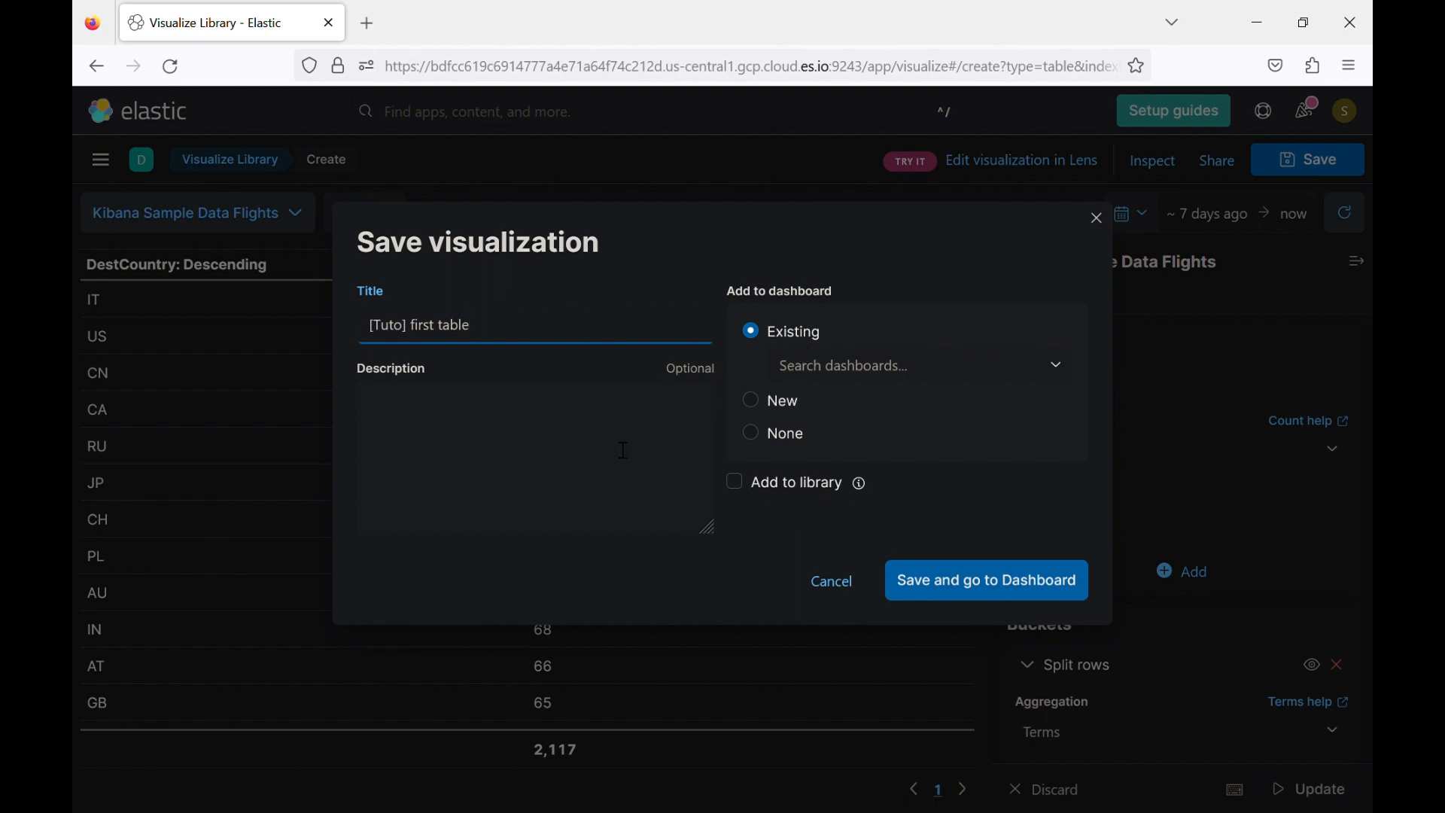
left_click(541, 412)
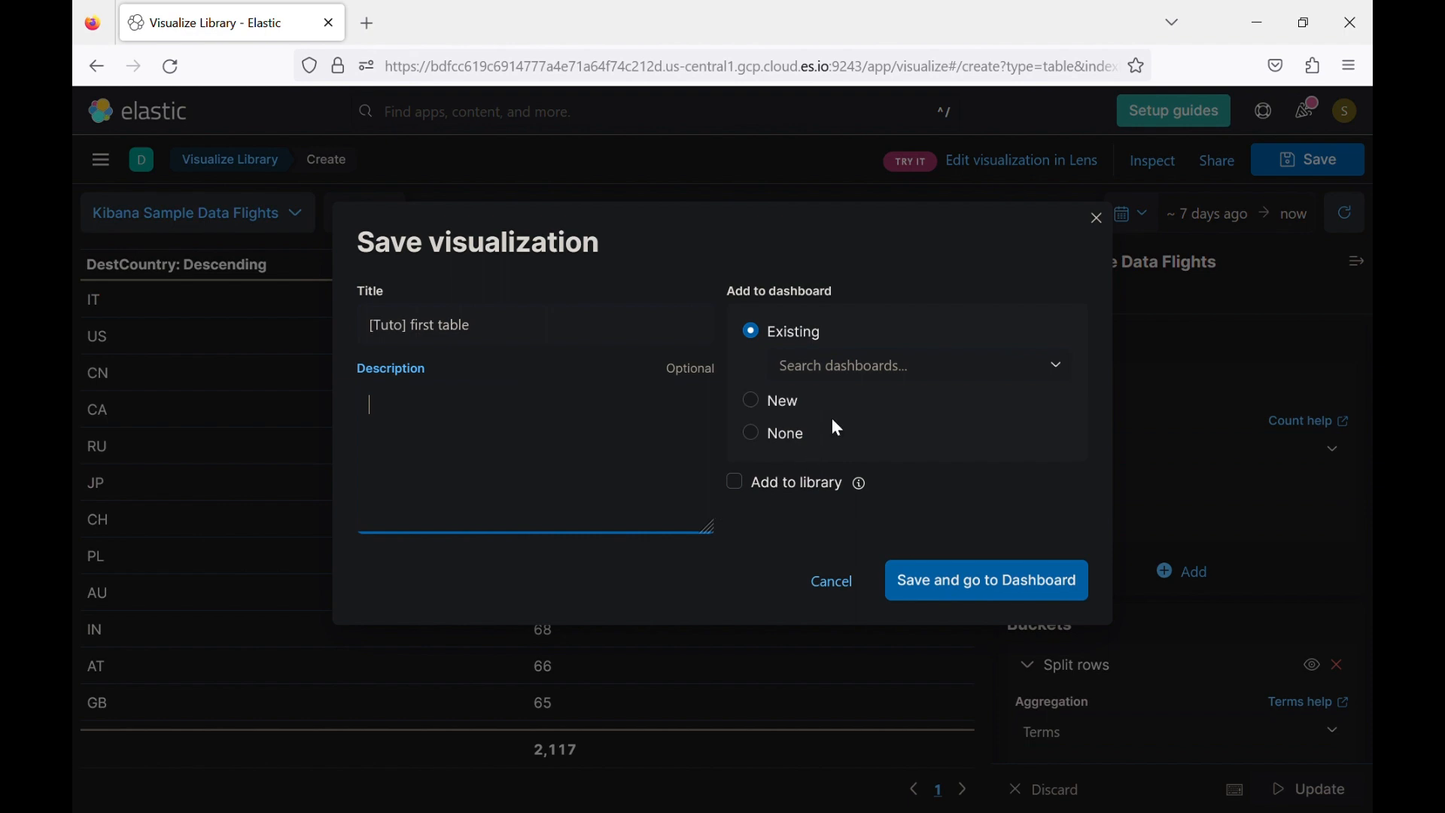
left_click(768, 407)
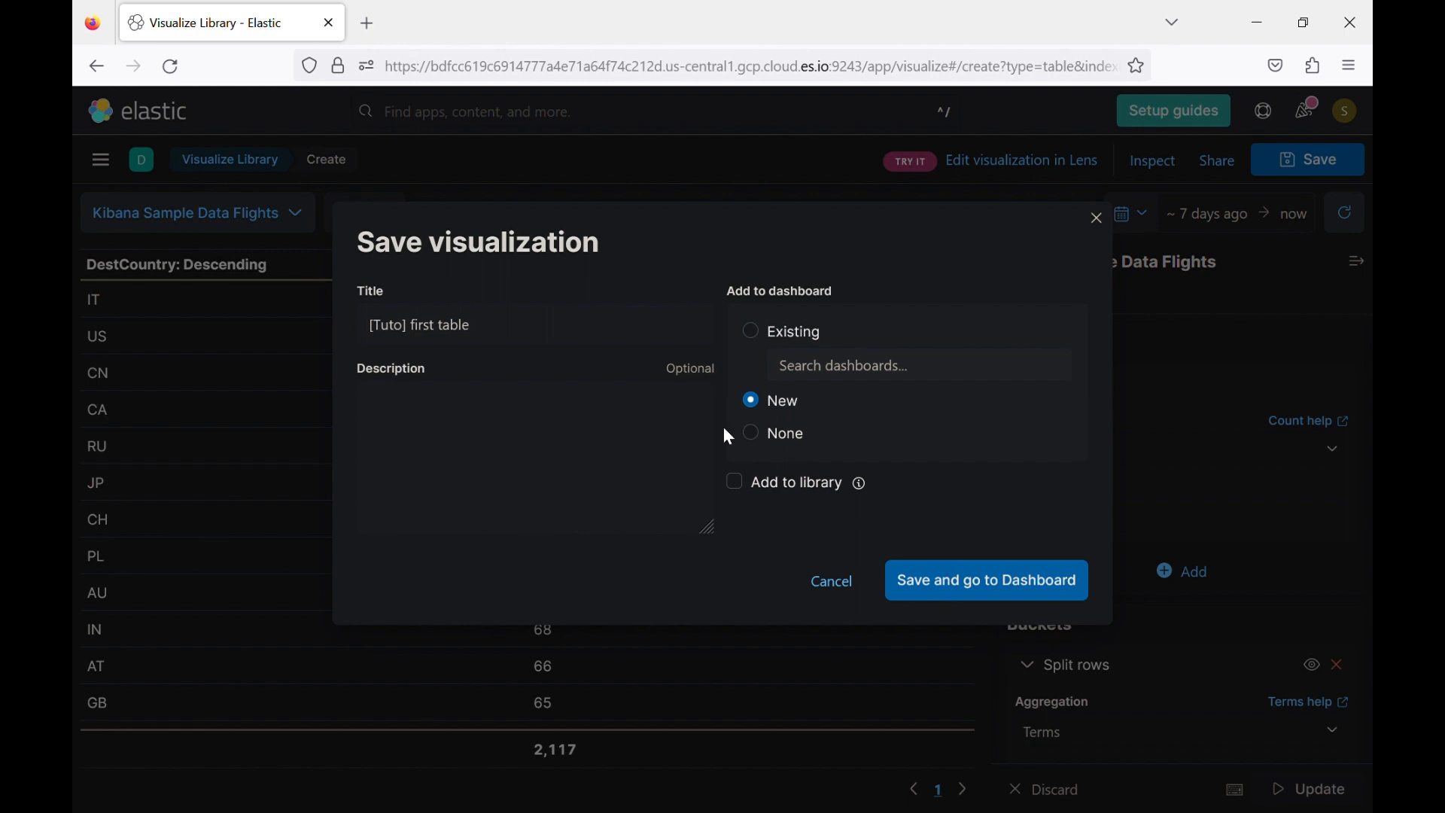
left_click(761, 441)
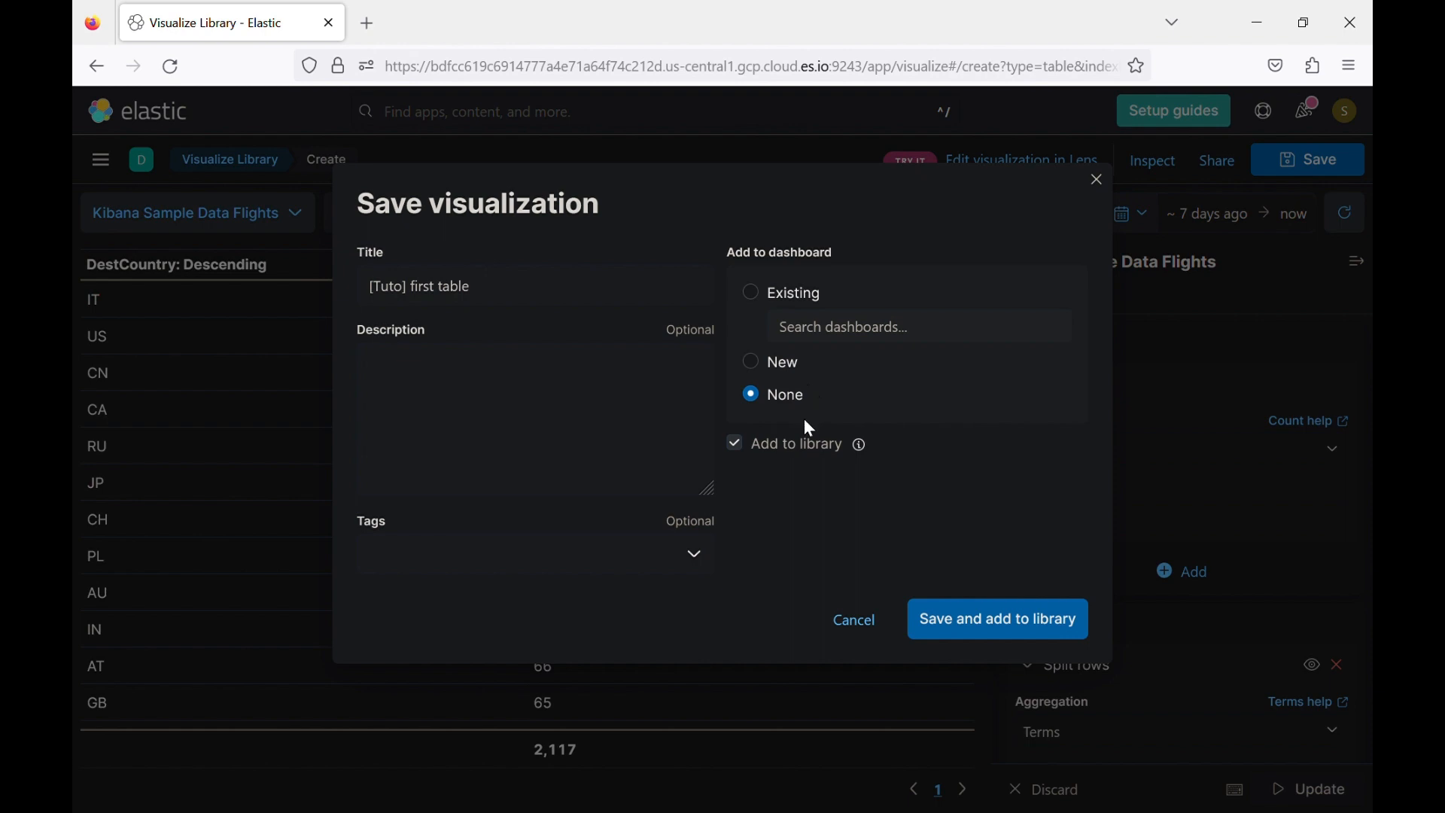
Create a tag "Tutorial" with the description "this tag used for the tutorial visualization and dashbaord" and save the visualization to the library.
left_click(691, 566)
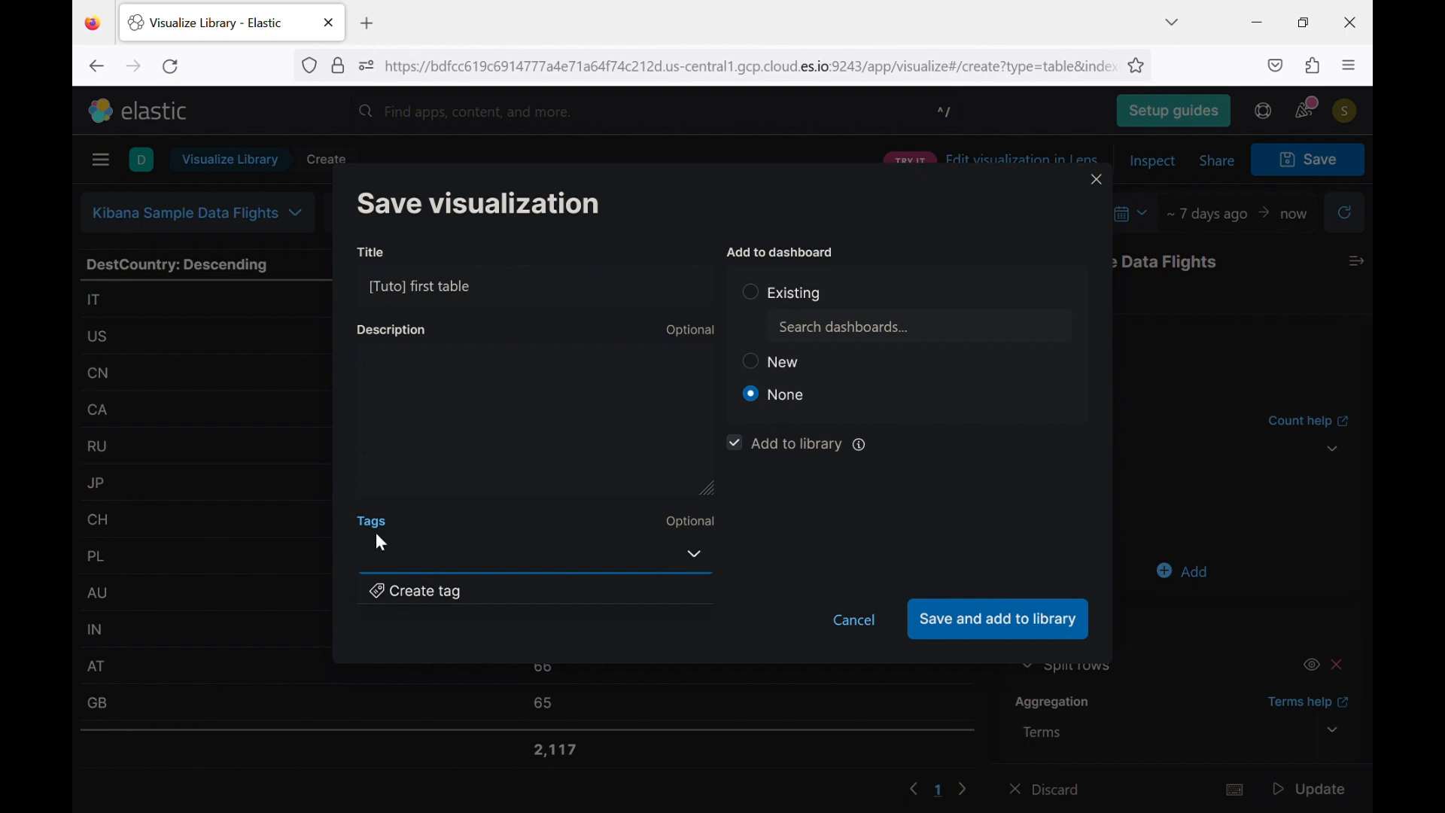
left_click(429, 593)
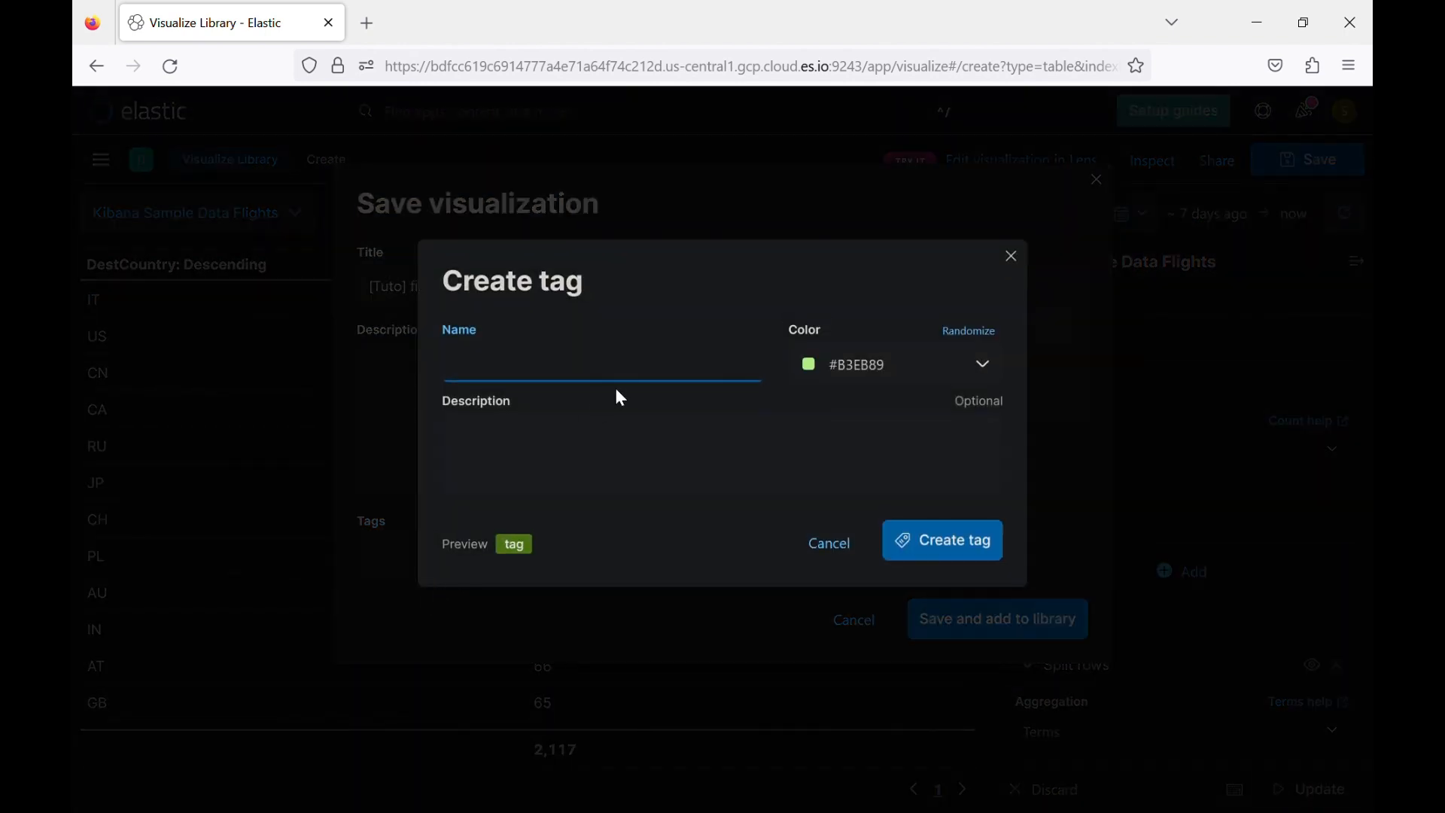
type("Tutorial")
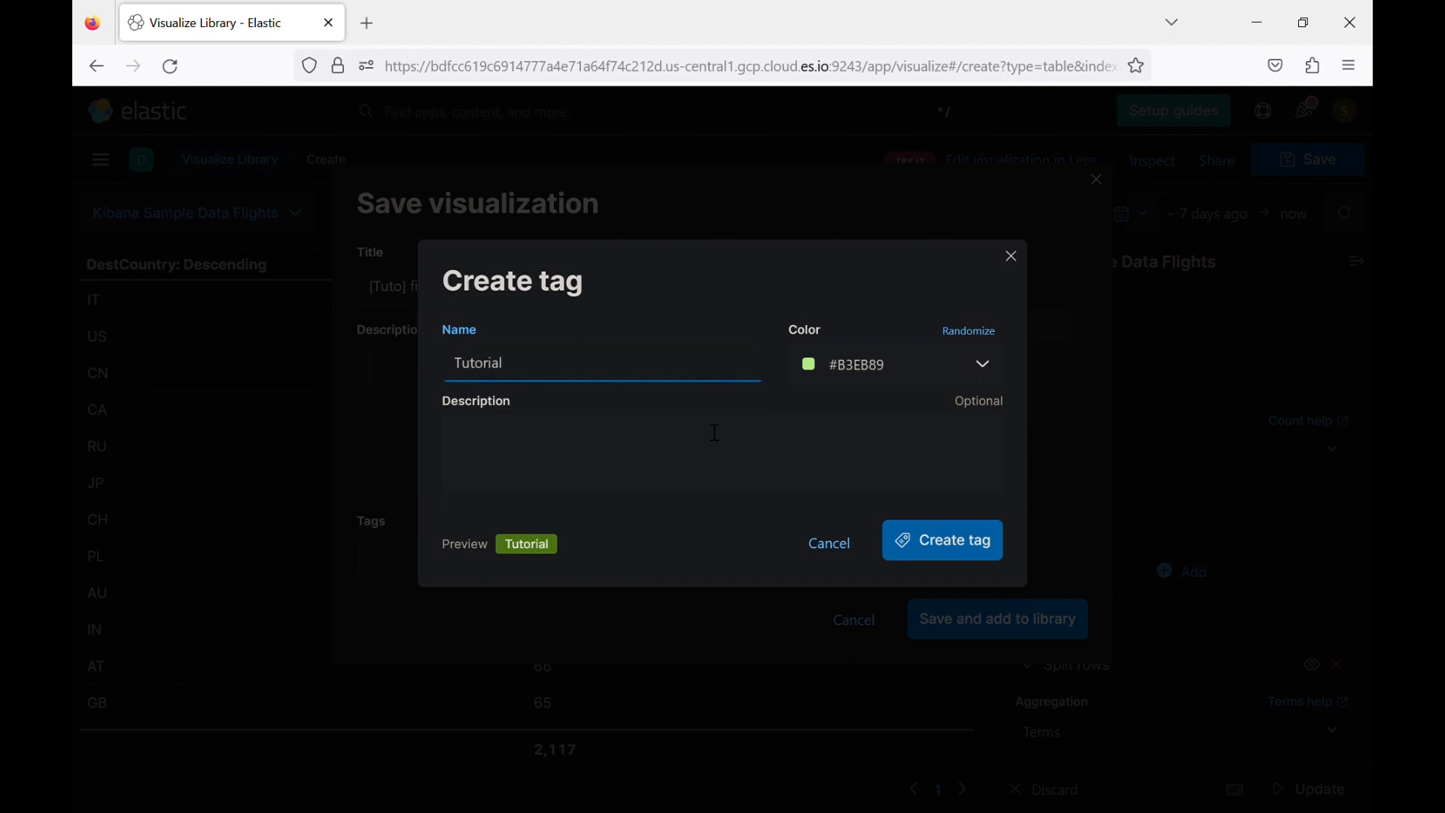
left_click(548, 456)
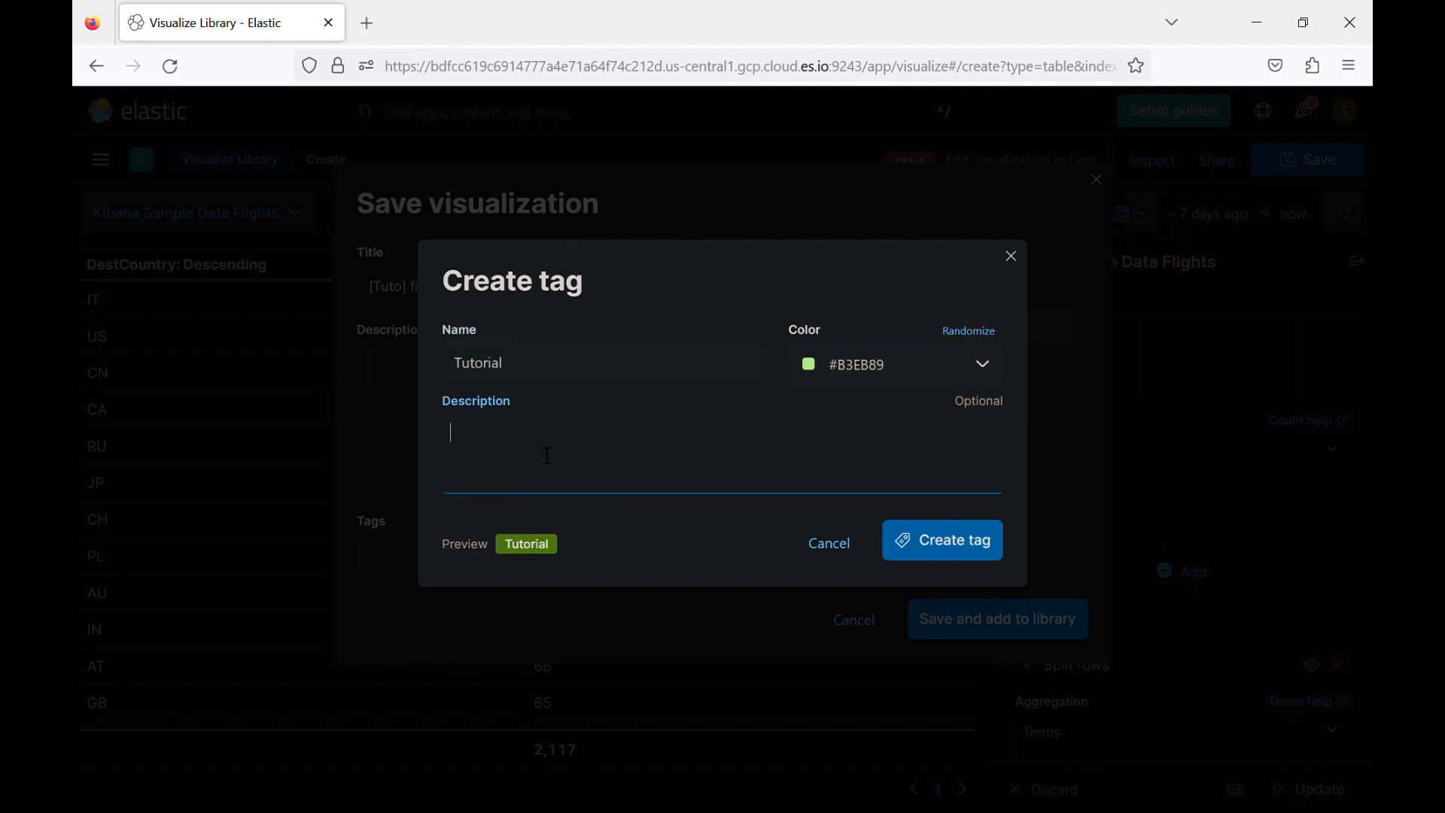
type("this tag used for the tutrial")
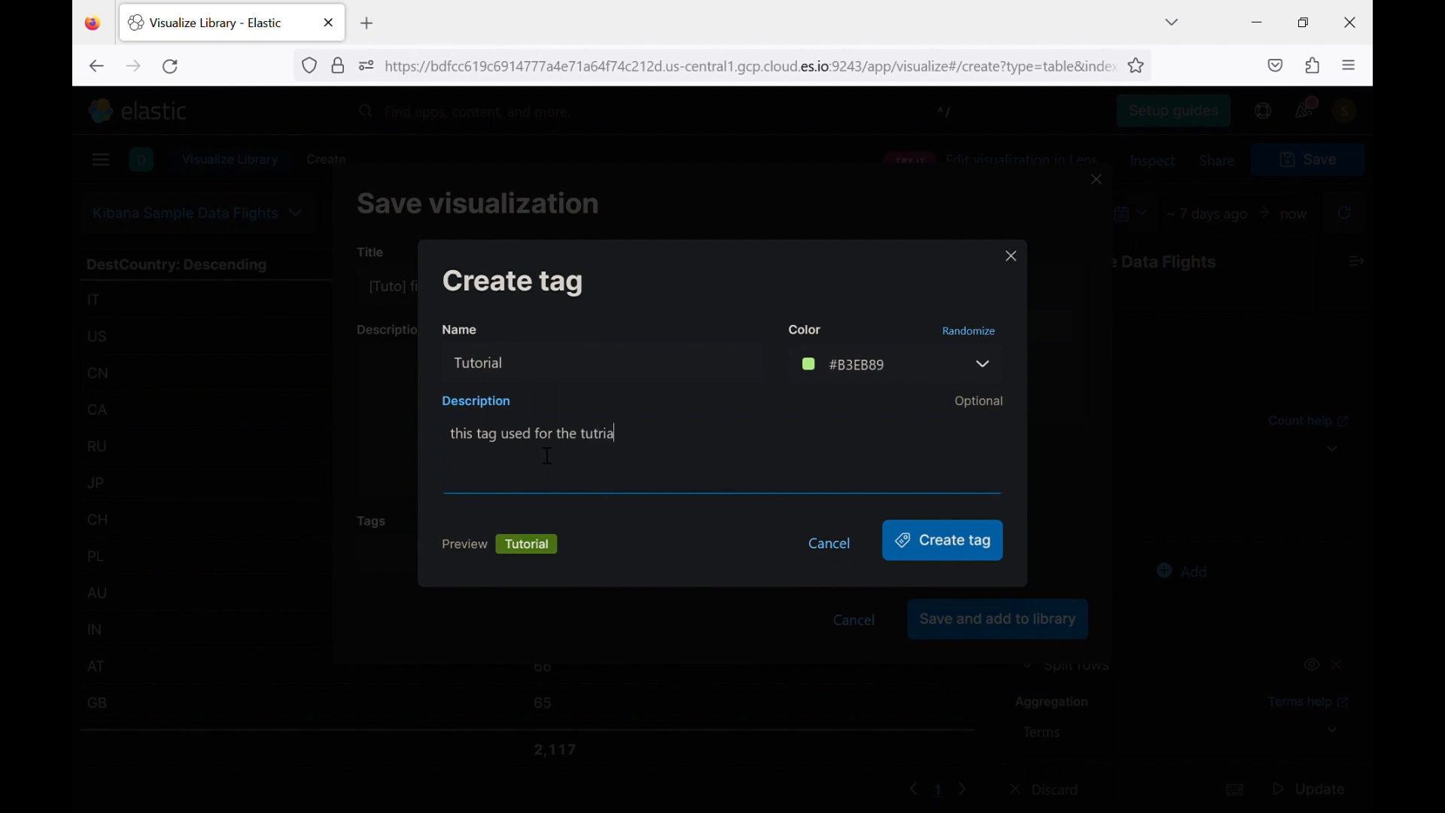
key("BackSpace")
key("BackSpace")
key("BackSpace")
key("BackSpace")
type("orial visualization and dashbaord")
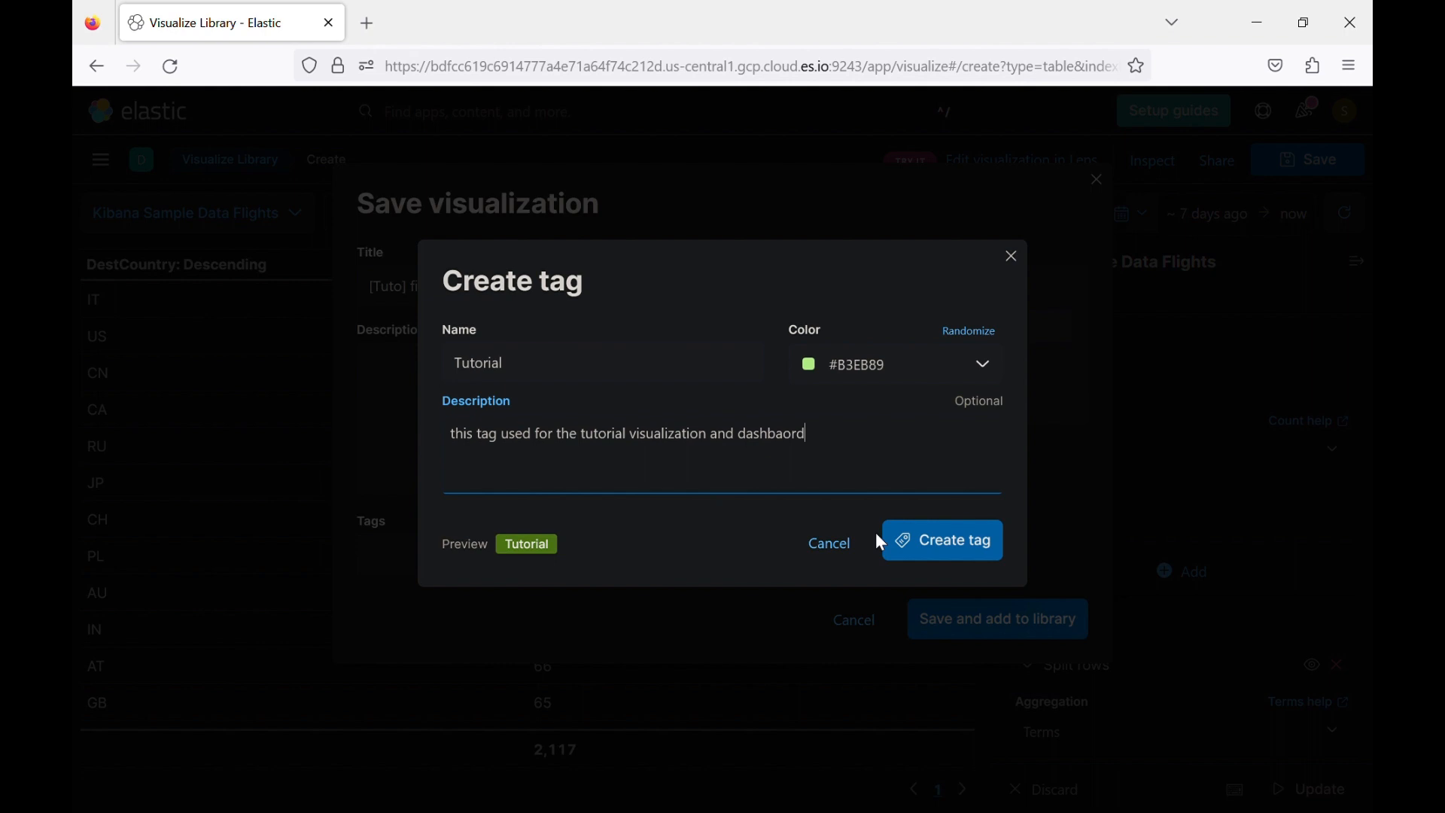
left_click(947, 548)
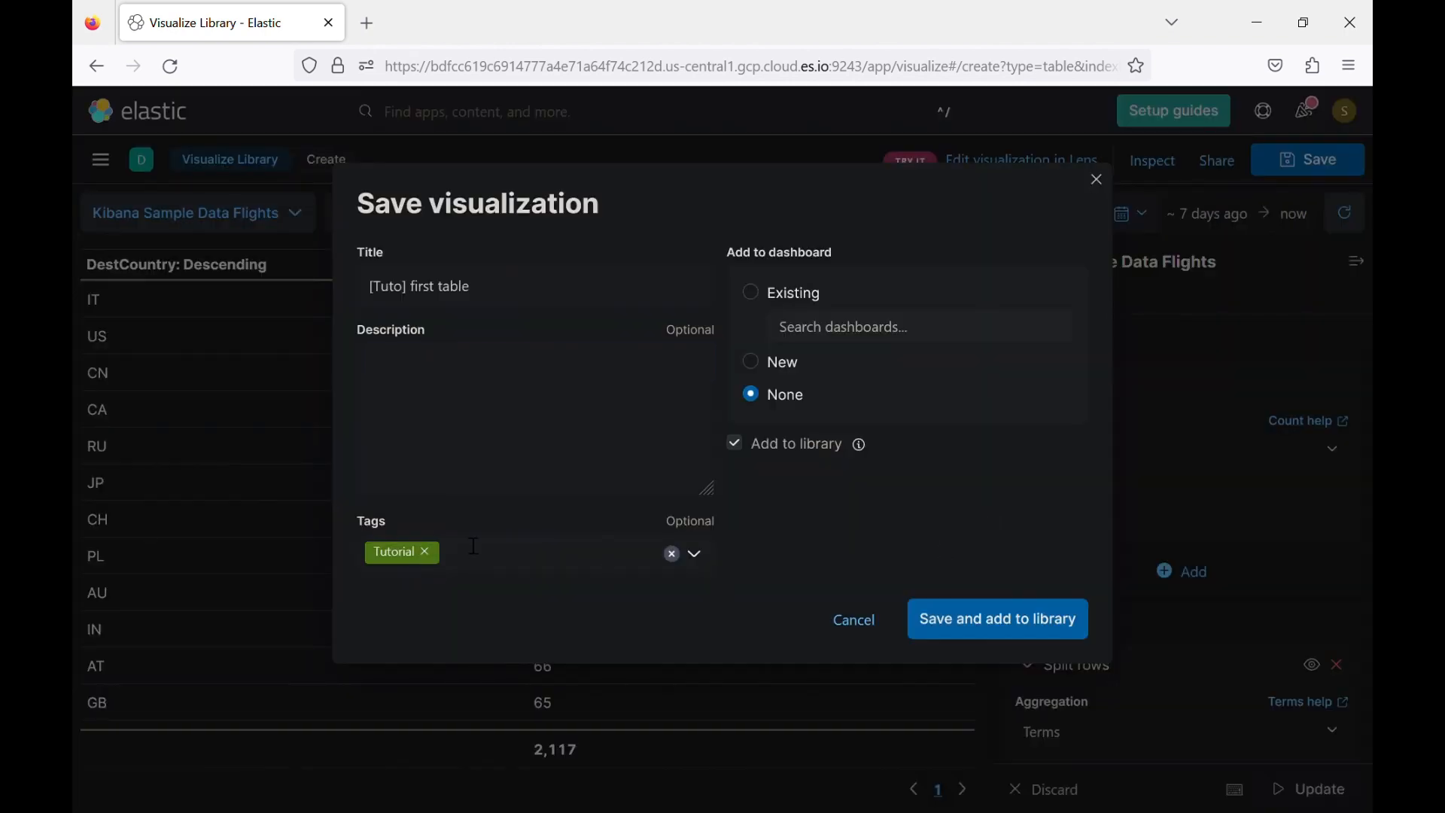
left_click(1001, 632)
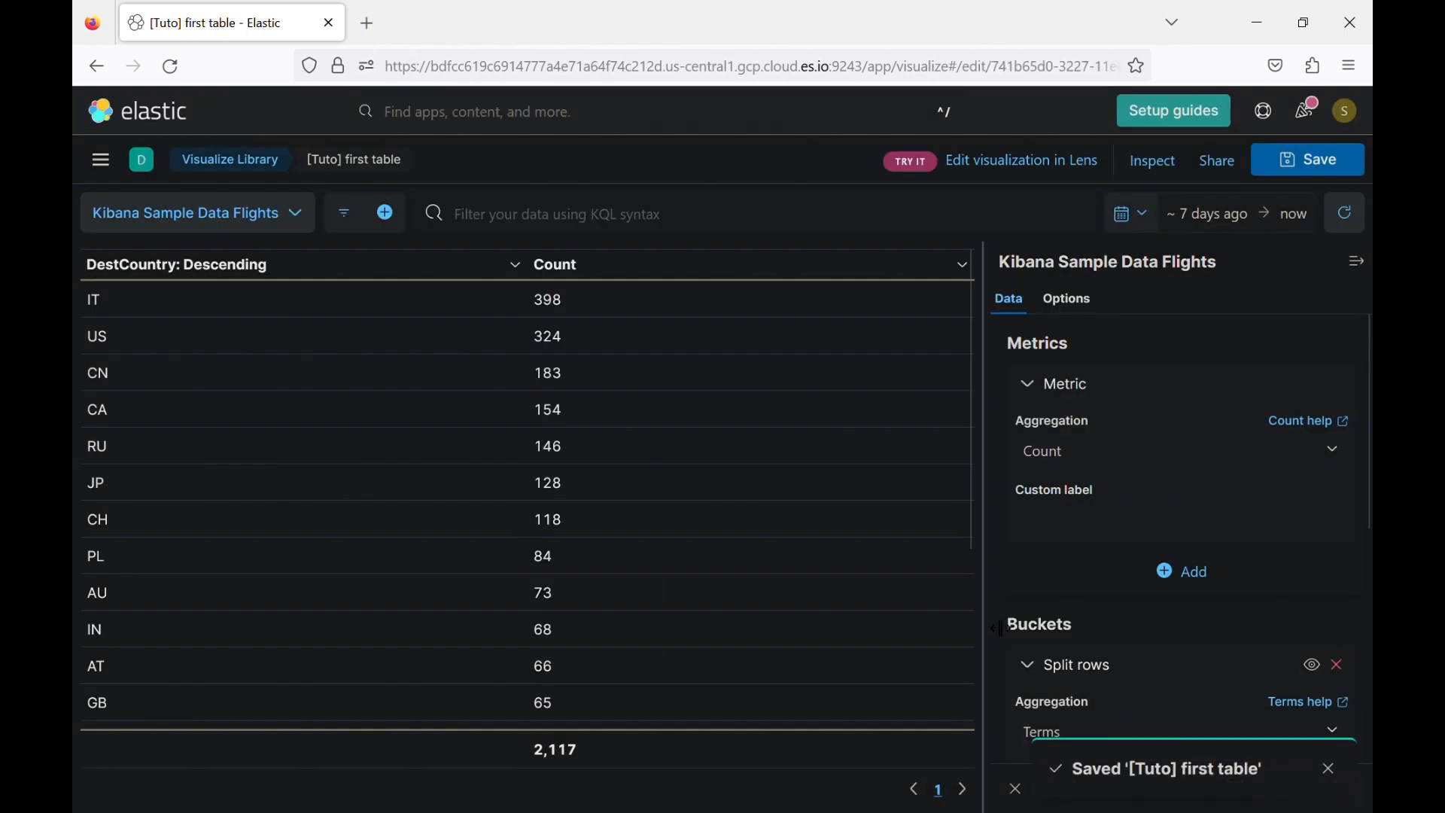
Return to the Visualize Library and filter its visualizations by the Tutorial tag.
left_click(243, 160)
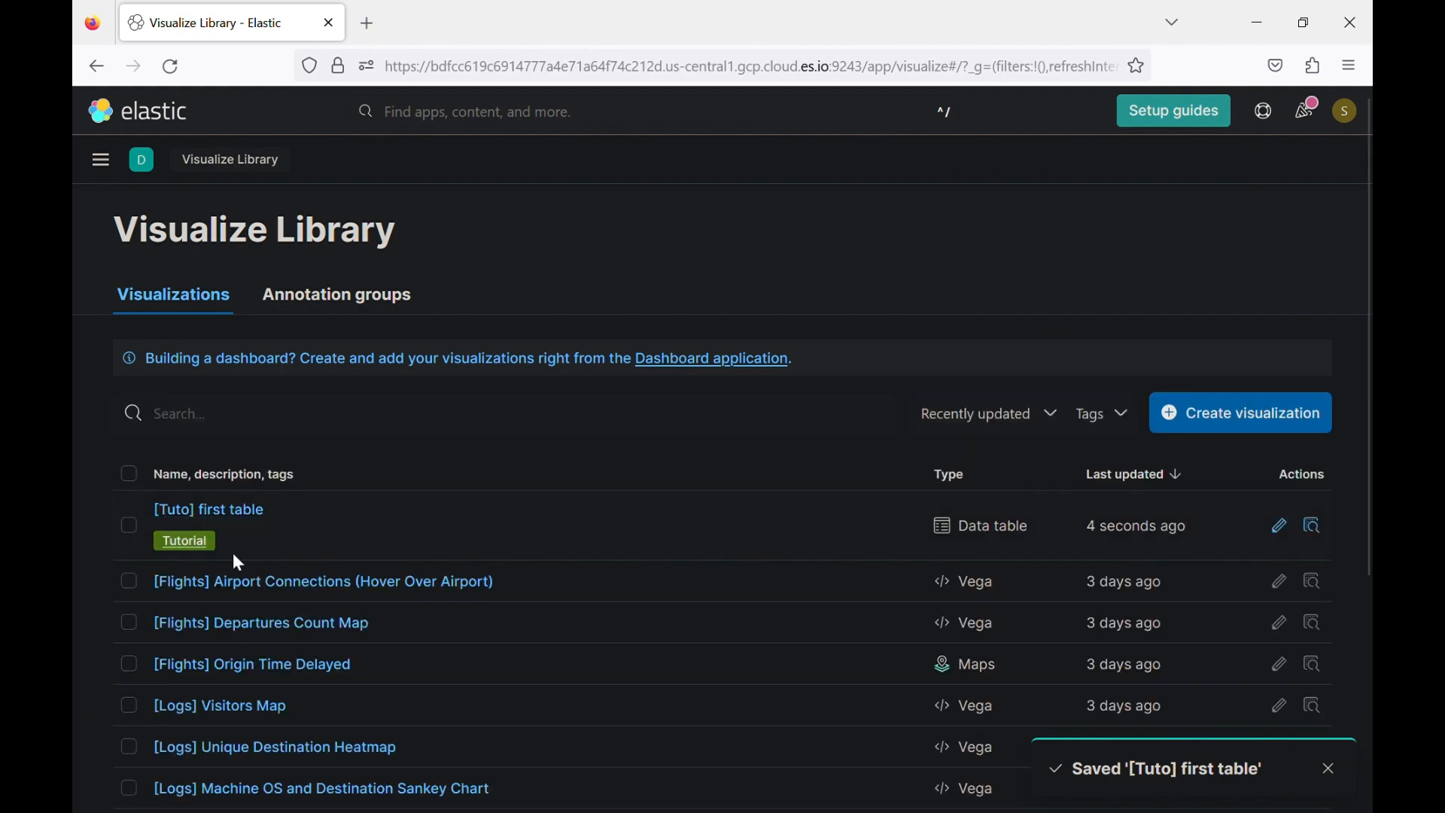
left_click(1121, 416)
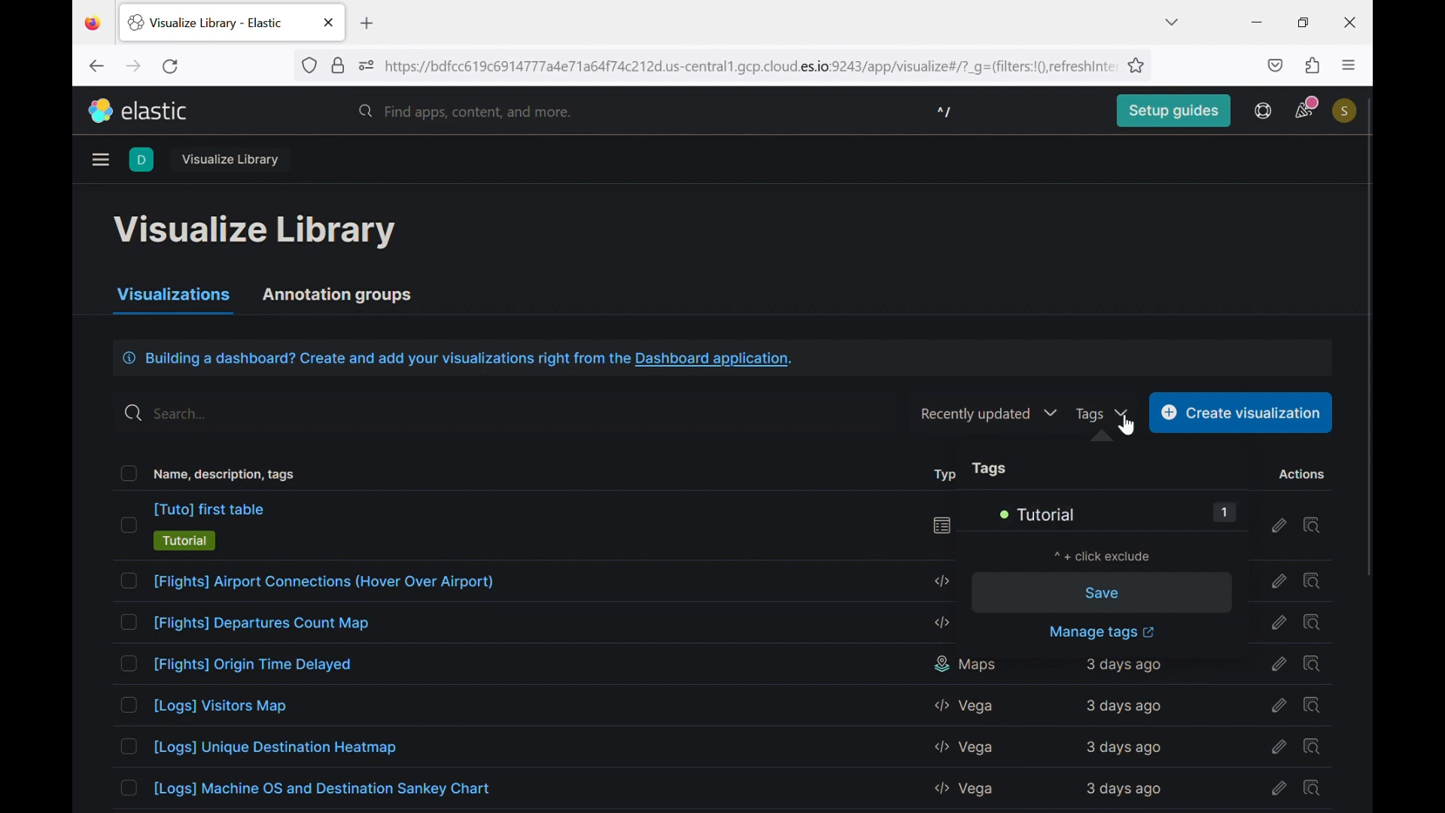
left_click(1113, 511)
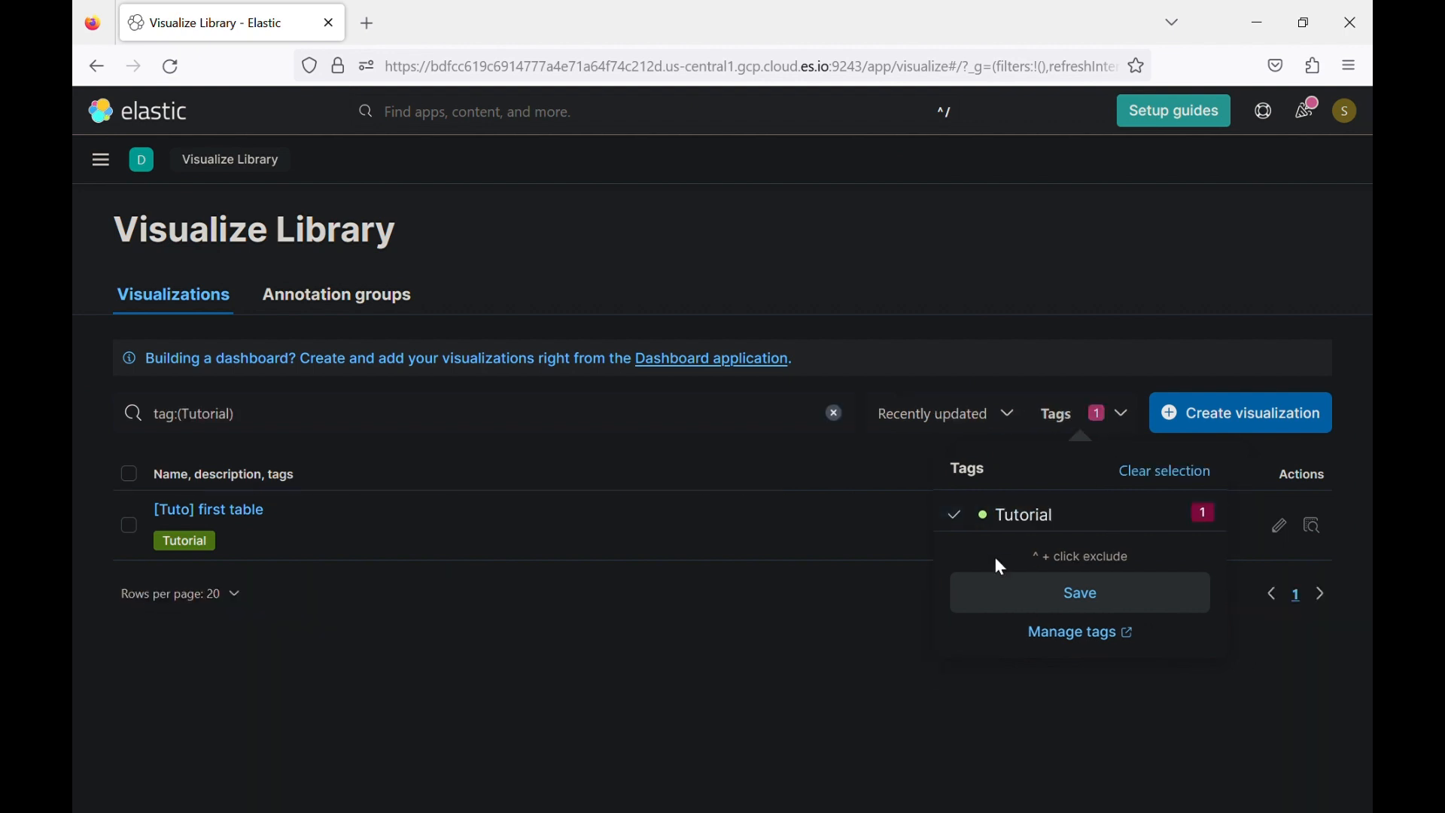
left_click(806, 641)
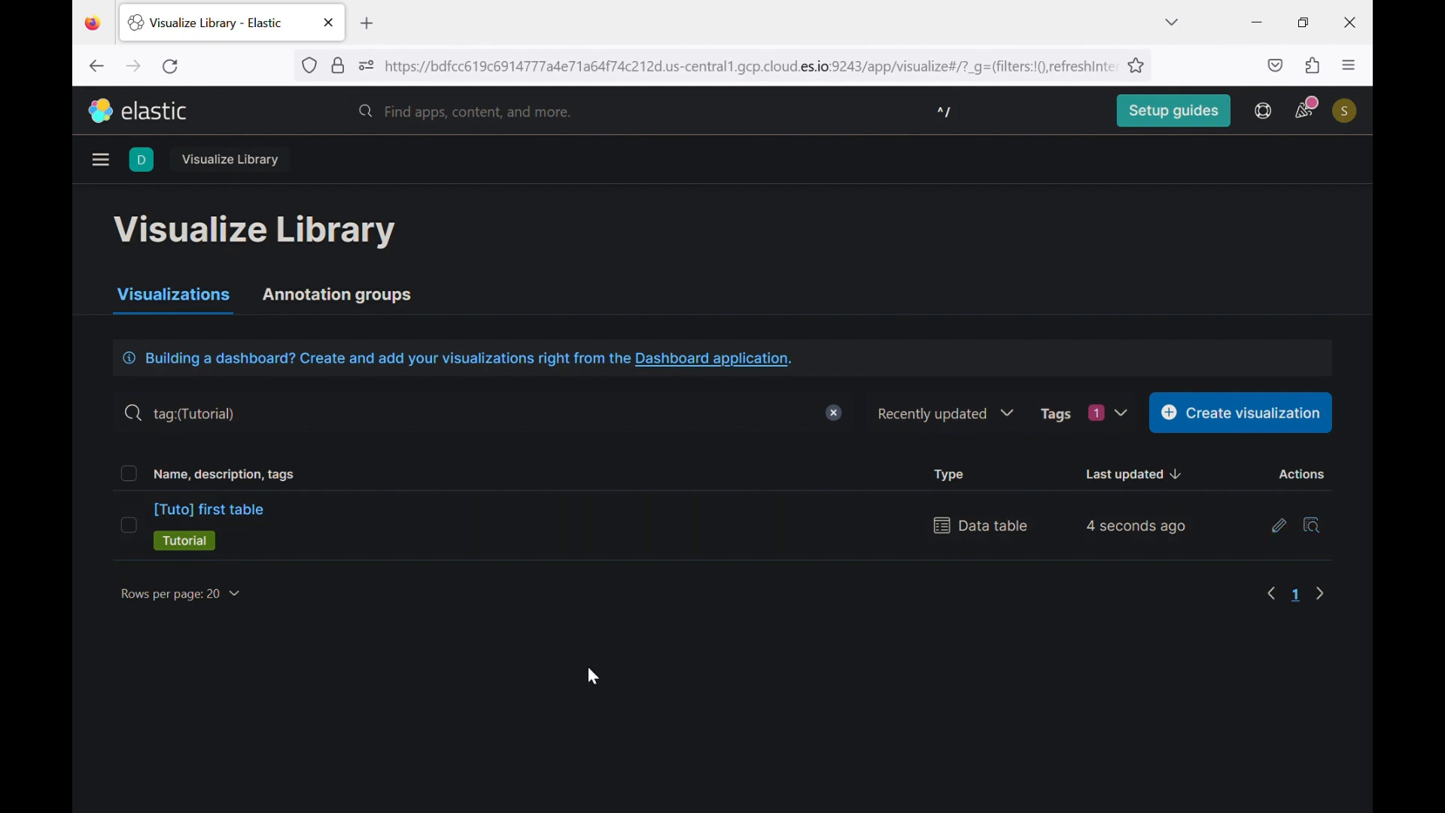
Create a new aggregation-based vertical bar visualization using Kibana Sample Data Flights as the source.
left_click(1197, 422)
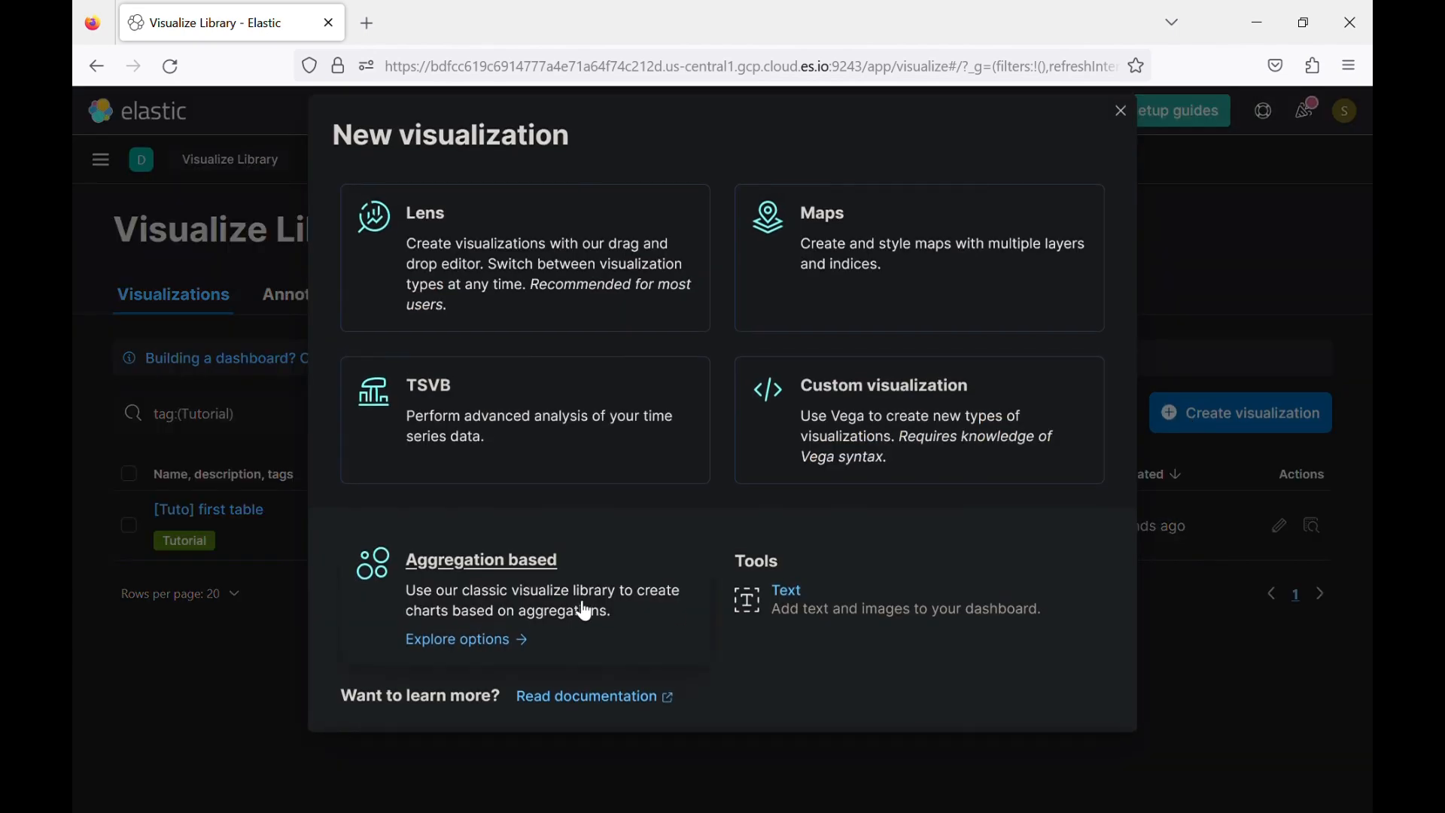
left_click(541, 574)
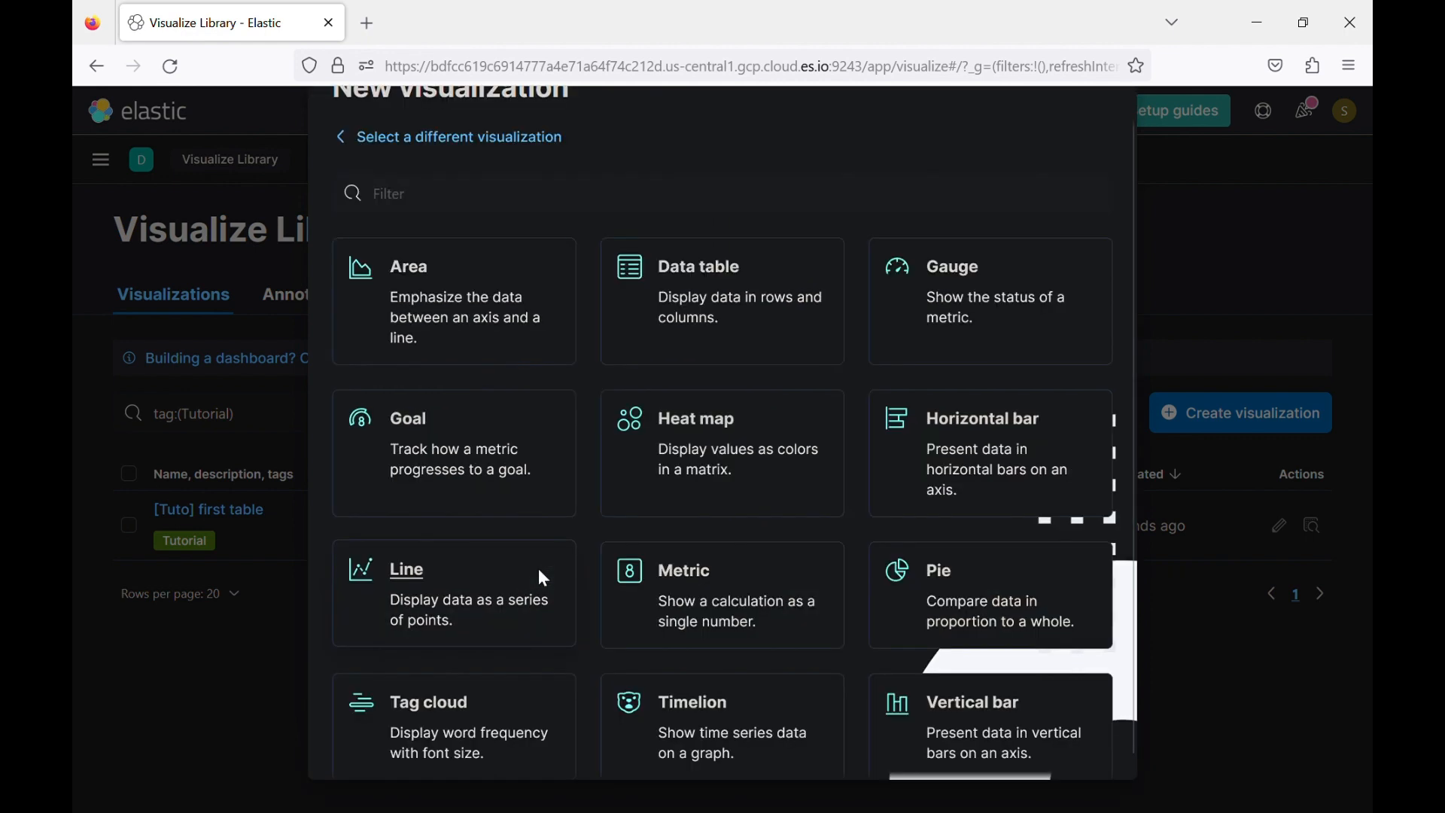
left_click(771, 617)
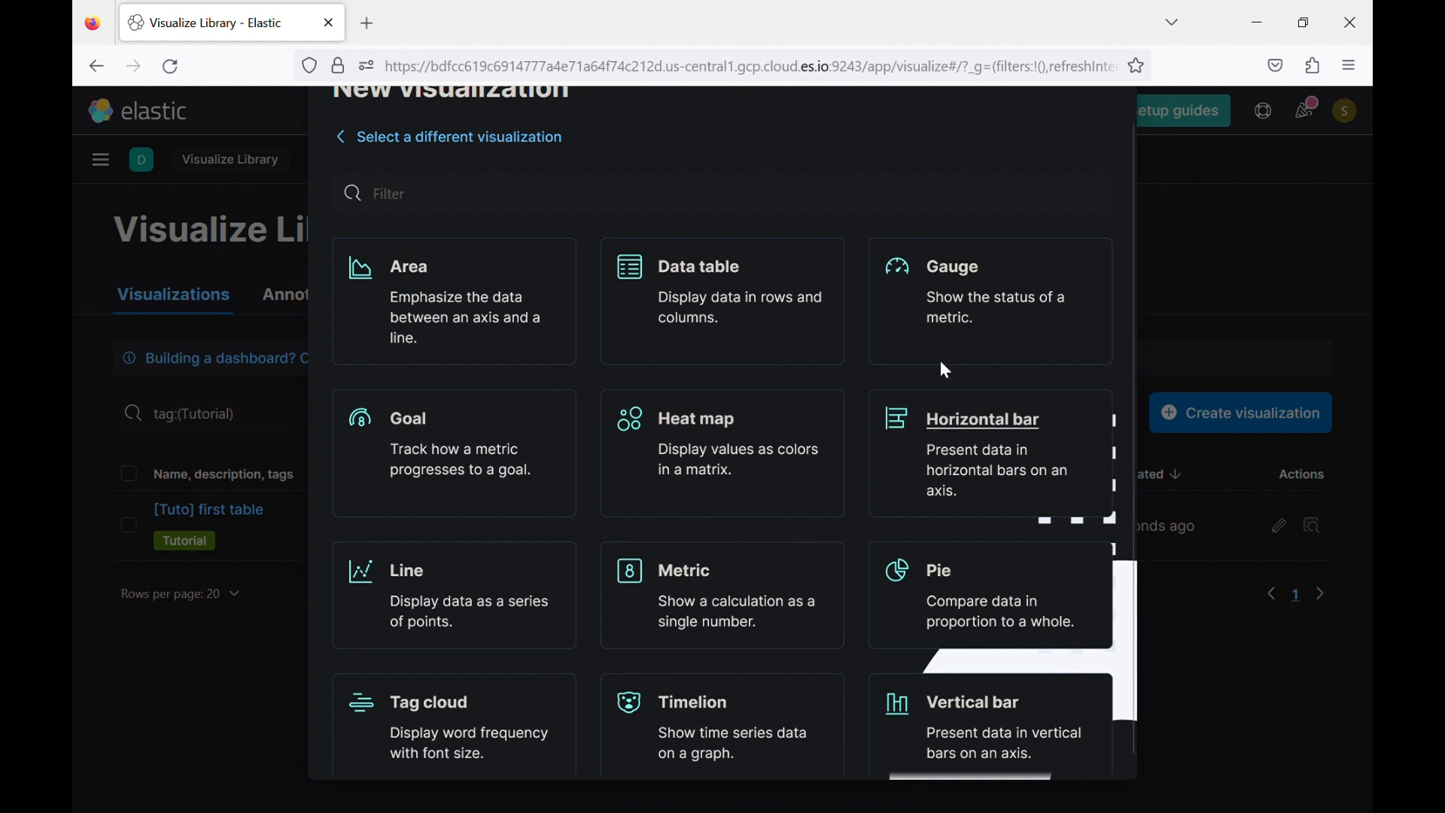
scroll(798, 587, "down", 1)
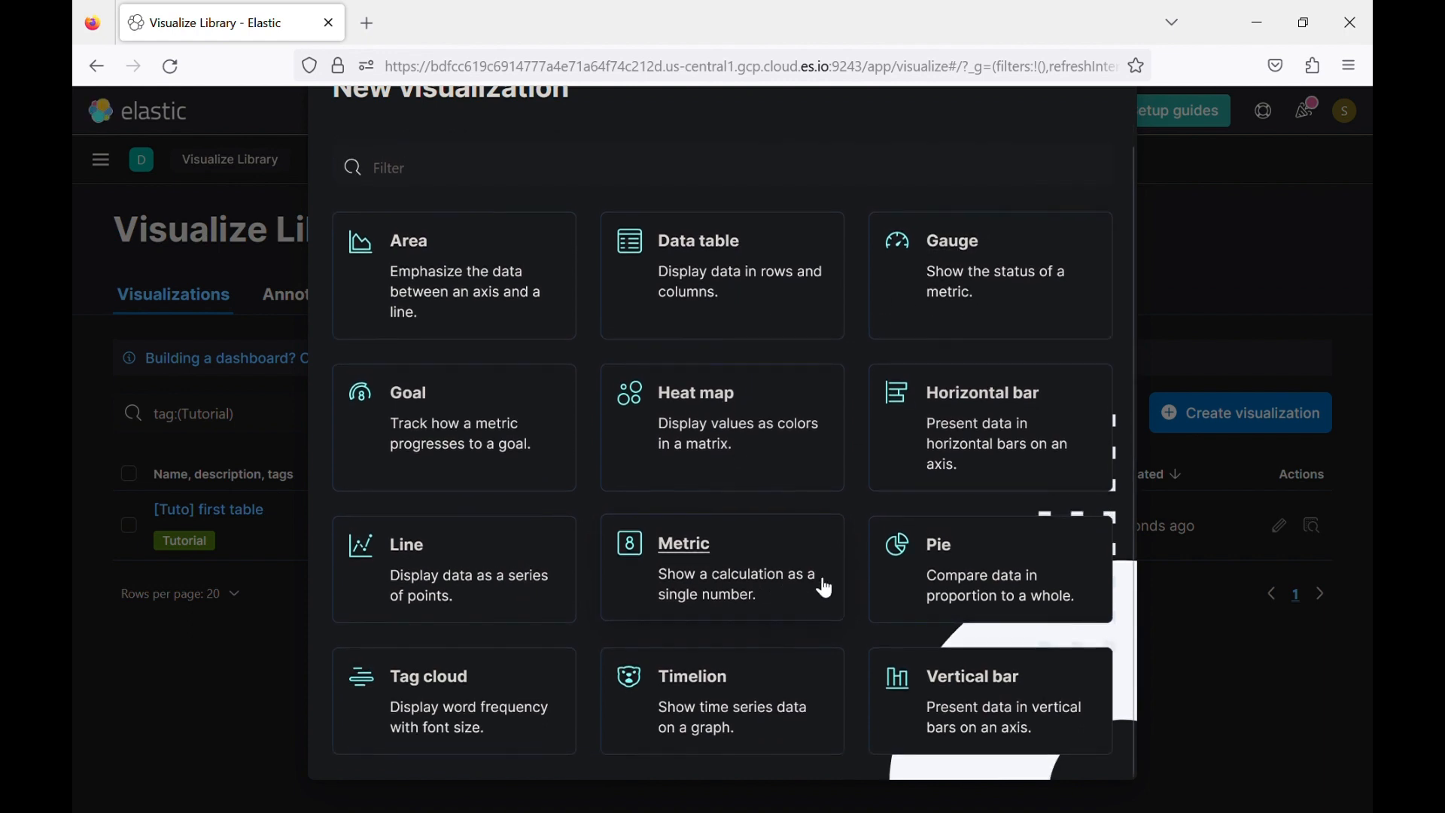
left_click(914, 682)
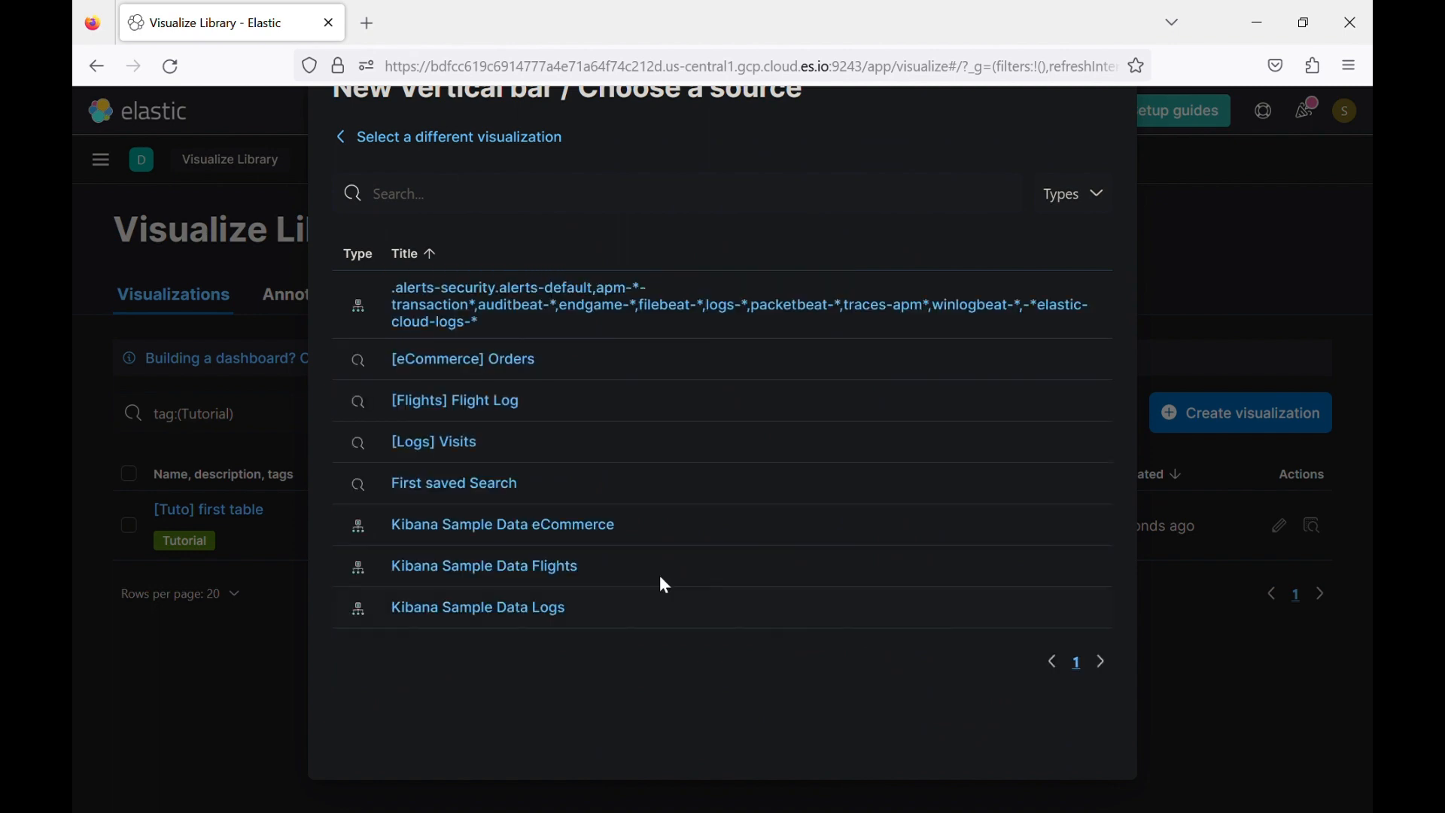
left_click(548, 550)
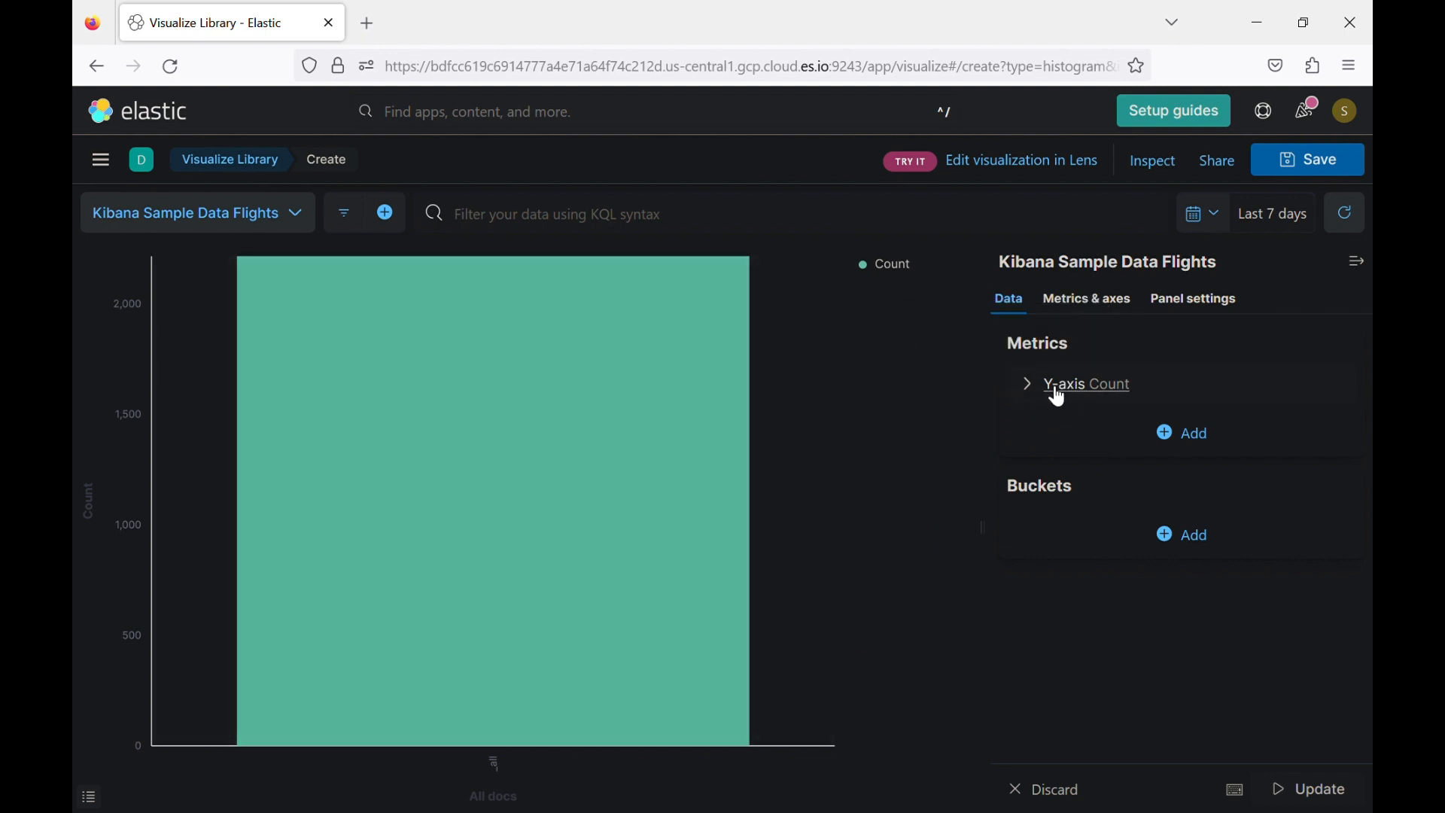
Inspect the single bar's count, and add an X-axis bucket with the Terms aggregation.
mouse_move(509, 371)
left_click(1173, 541)
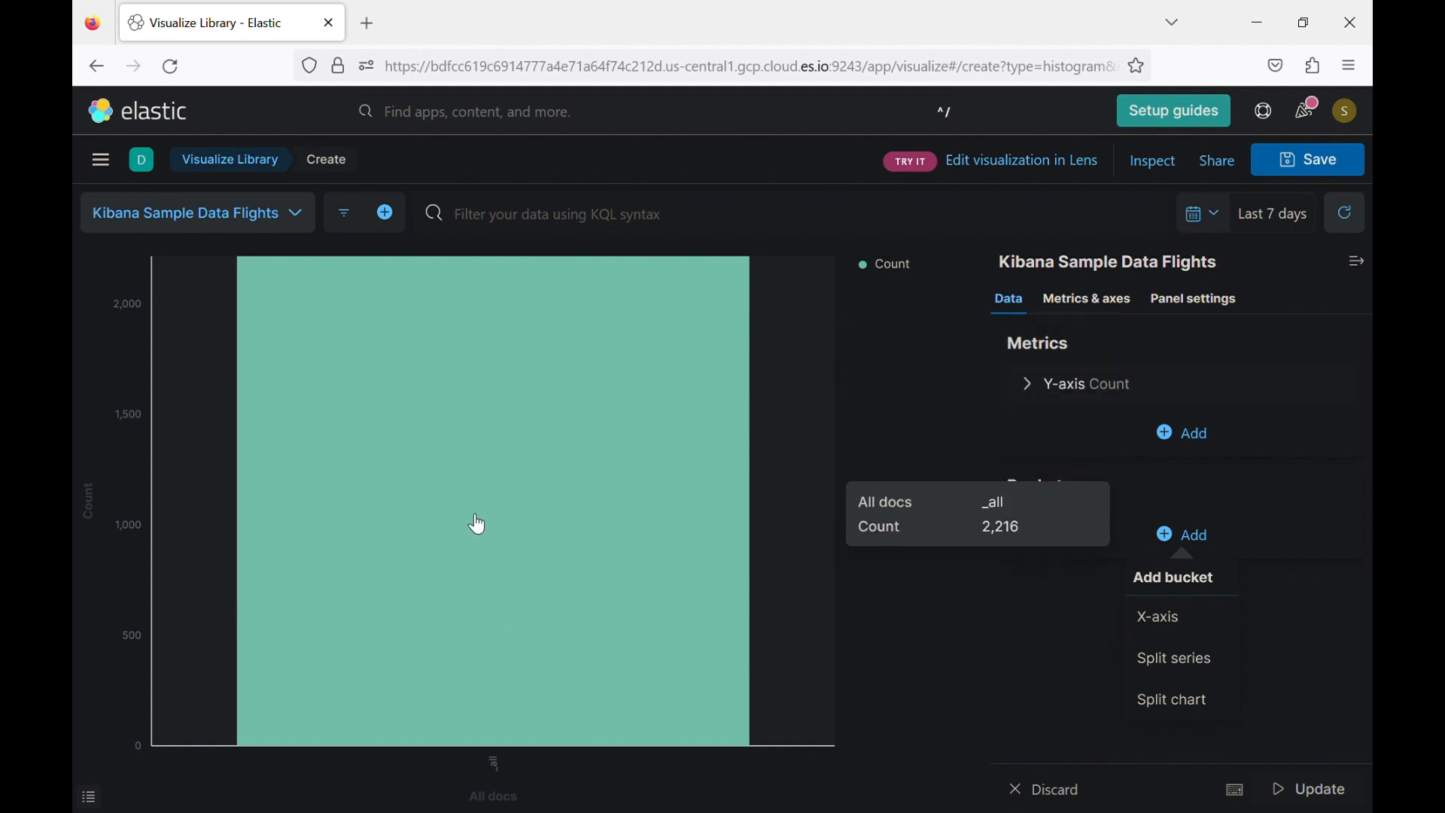
left_click(1163, 619)
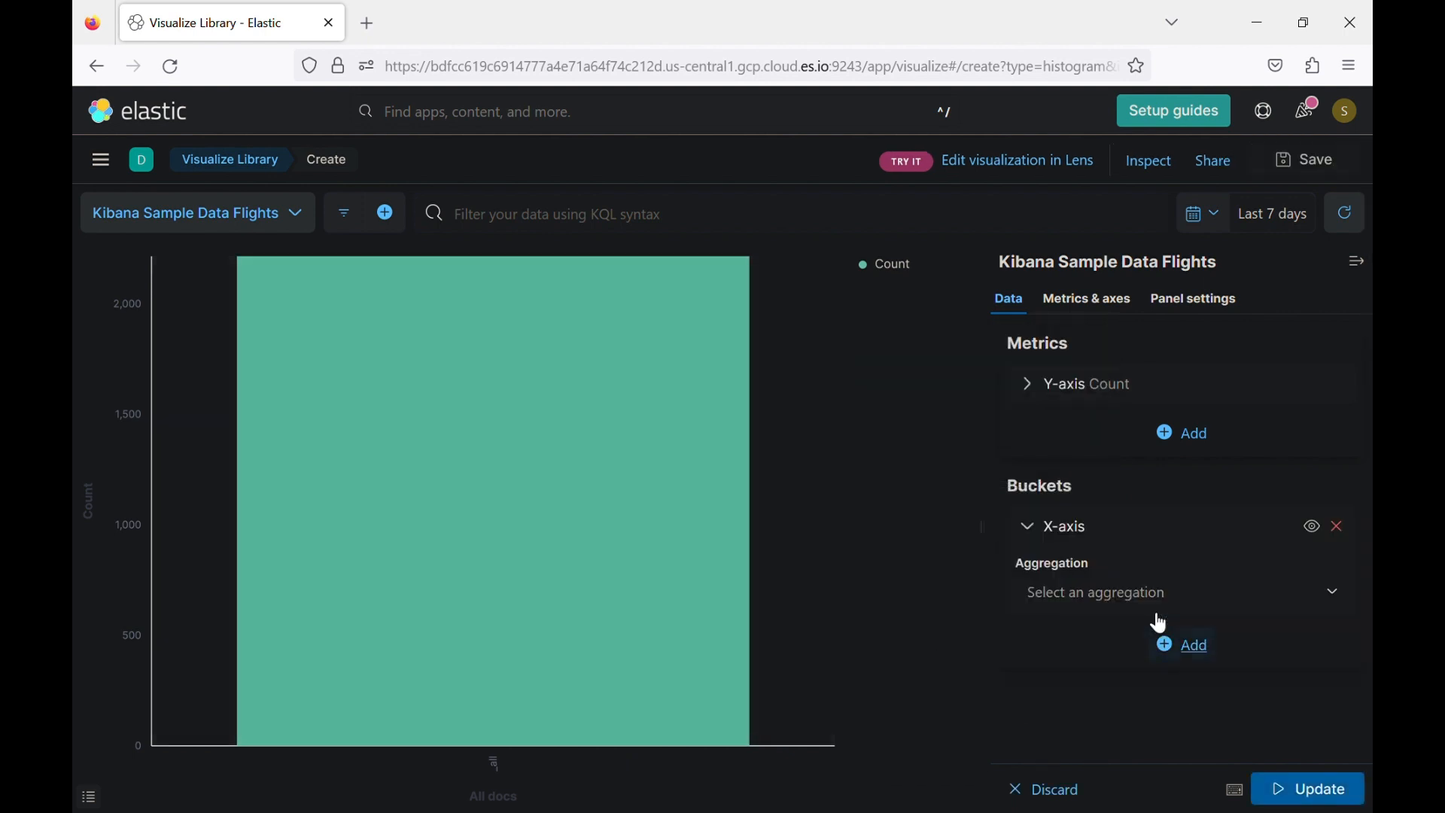
left_click(1189, 598)
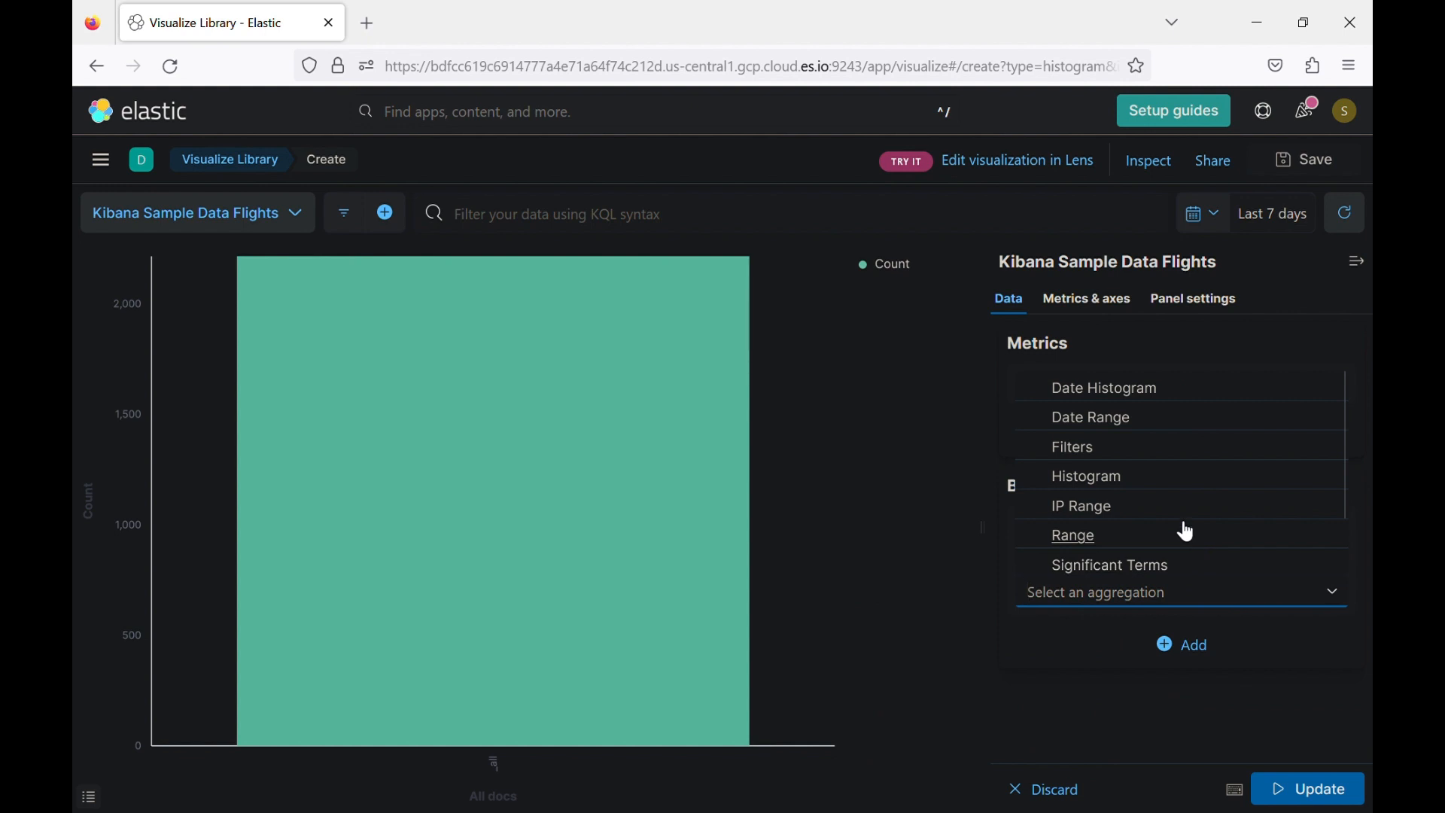
type("term")
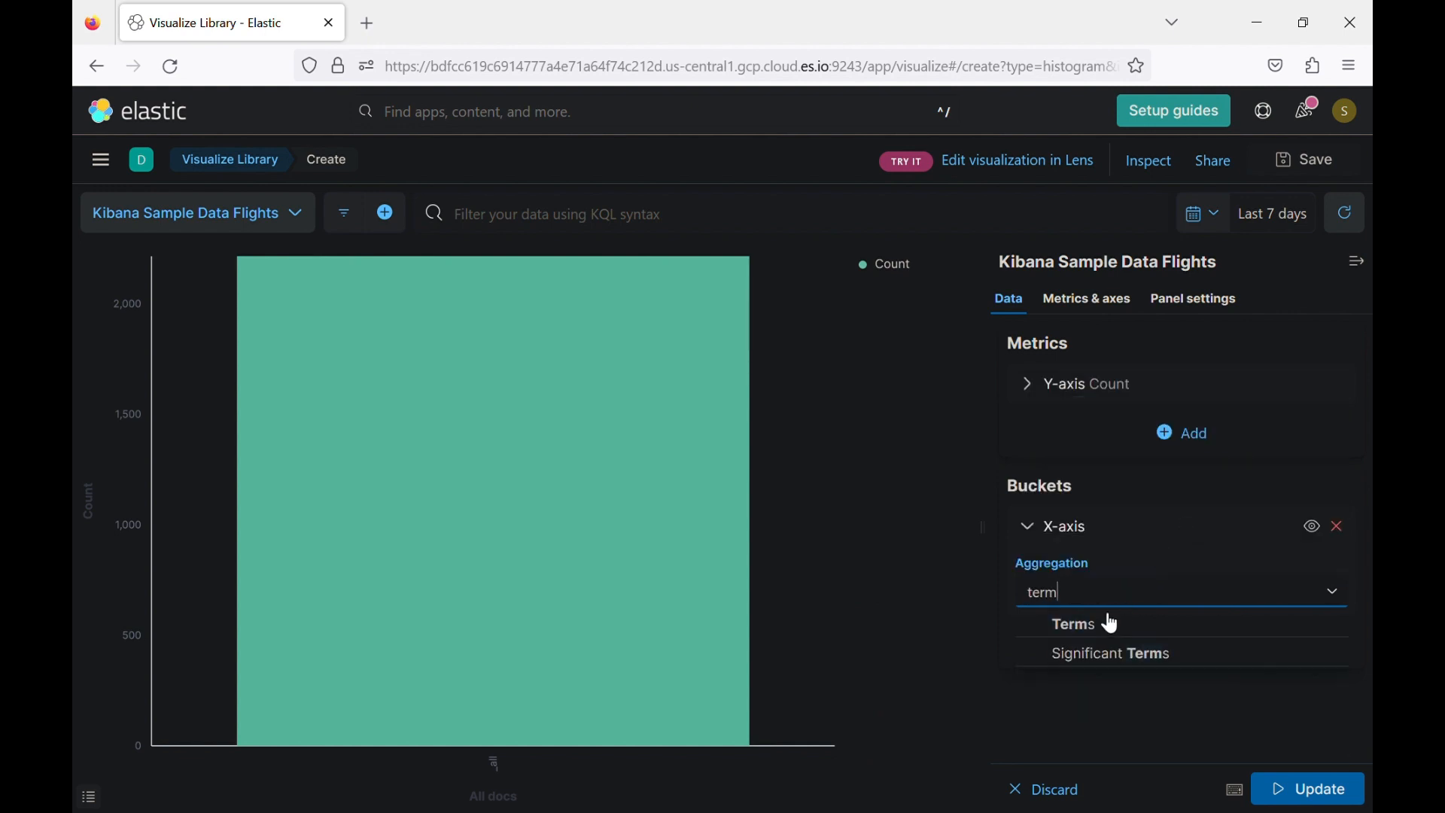
left_click(1114, 625)
Browse the fields available for the X-axis Terms aggregation.
left_click(1140, 666)
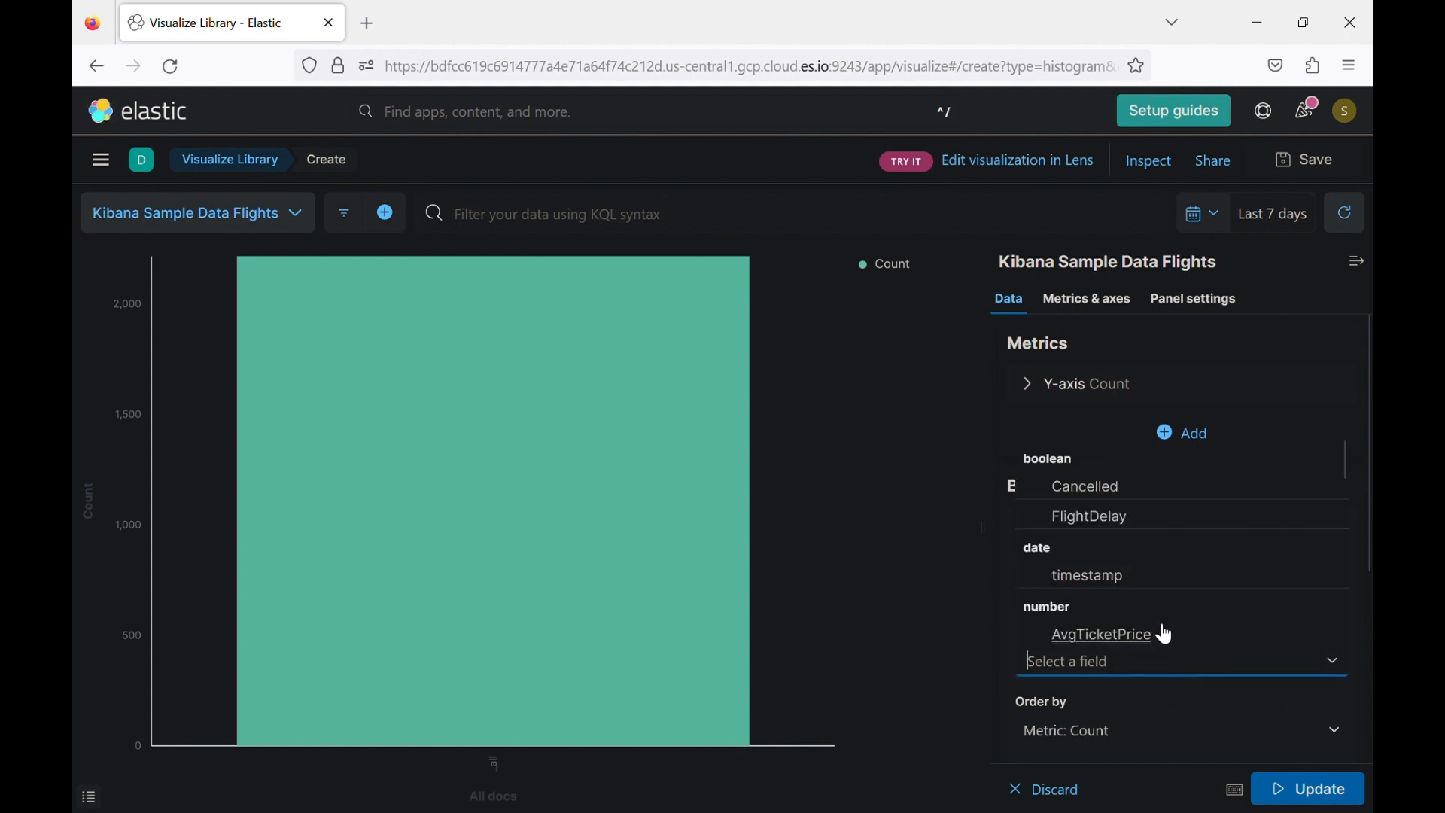
scroll(1165, 634, "down", 3)
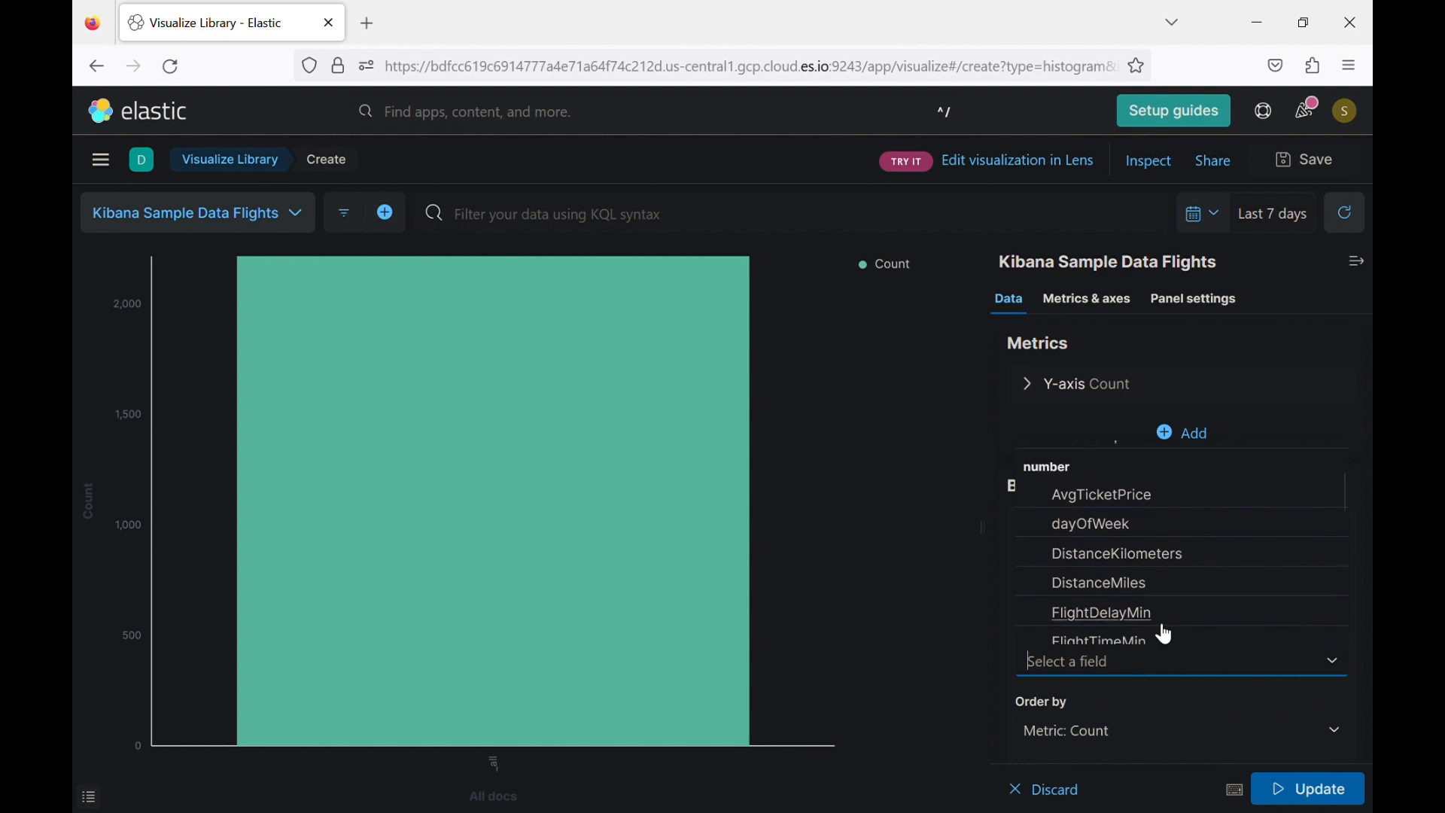
scroll(1168, 637, "down", 2)
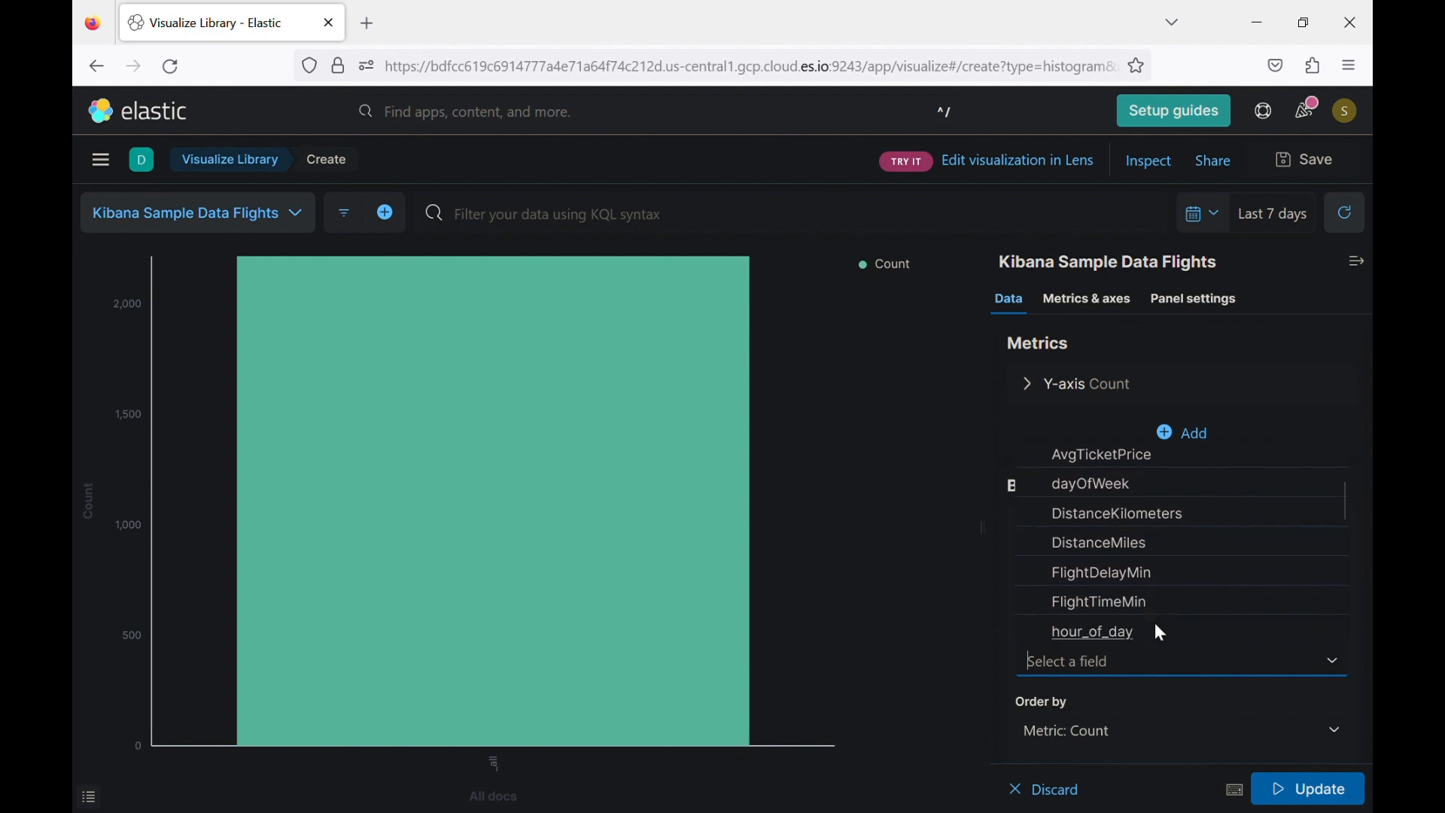
type("dest")
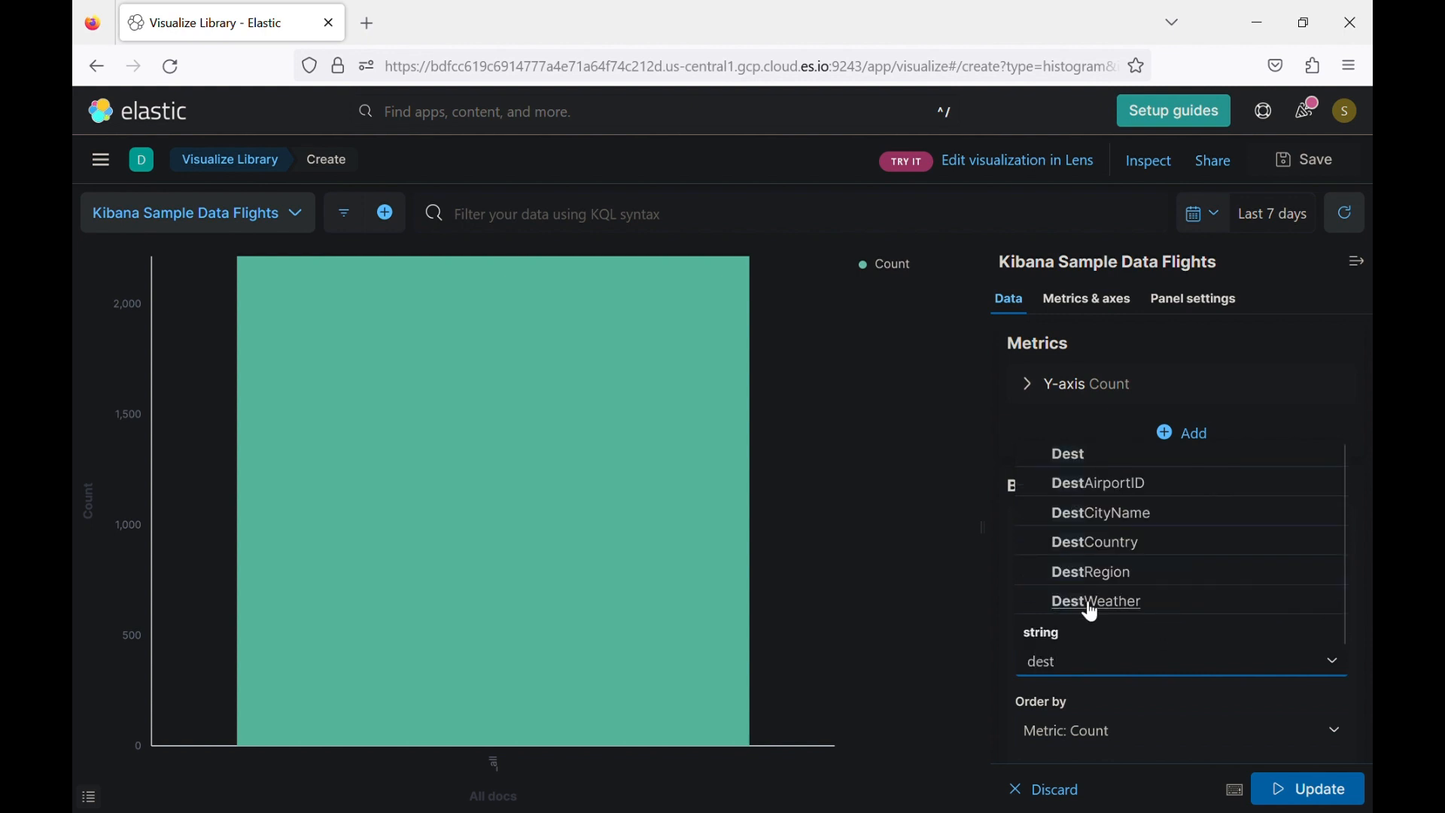
key("BackSpace")
key("BackSpace")
key("BackSpace")
key("BackSpace")
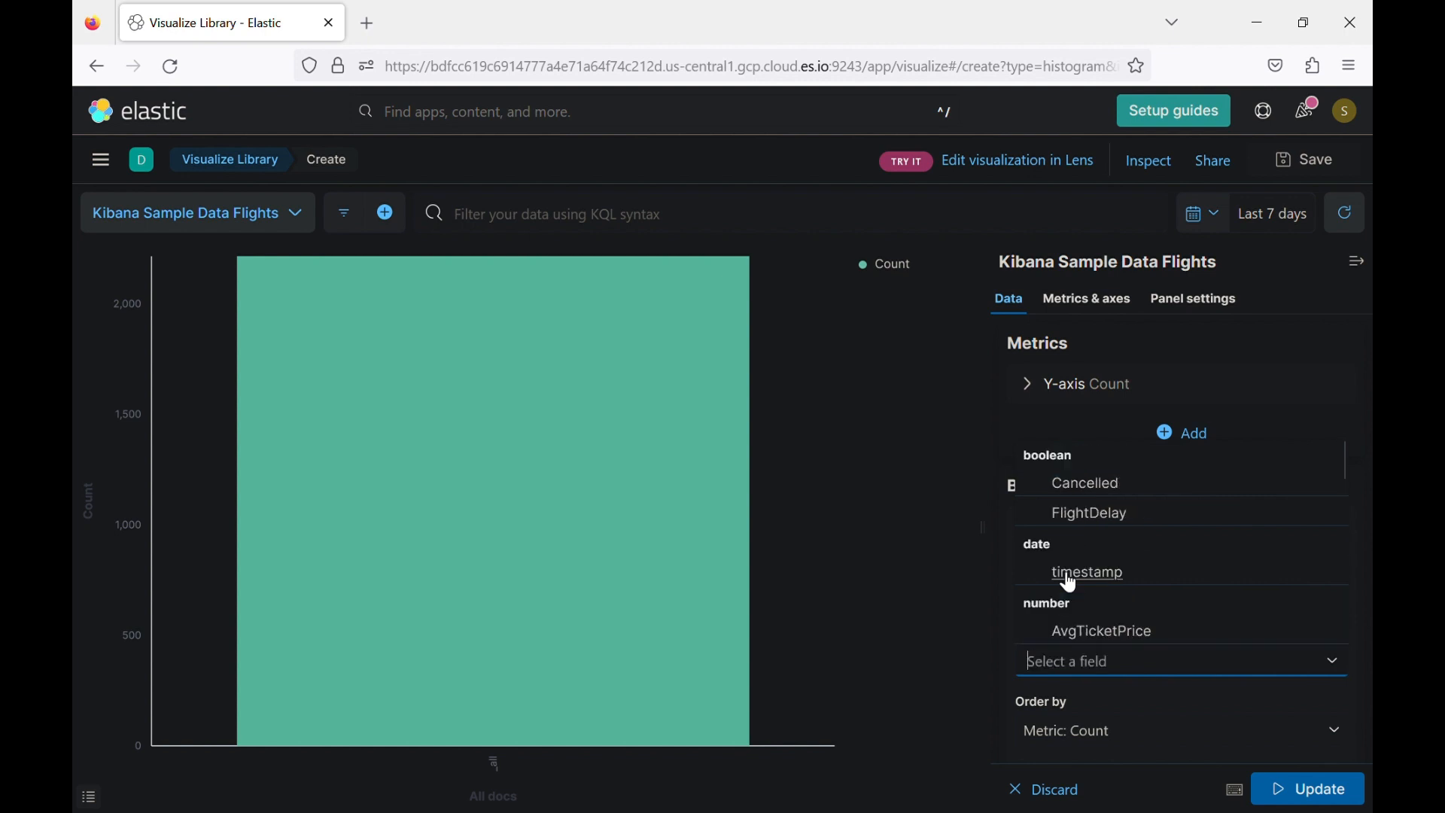
type("s")
type("de")
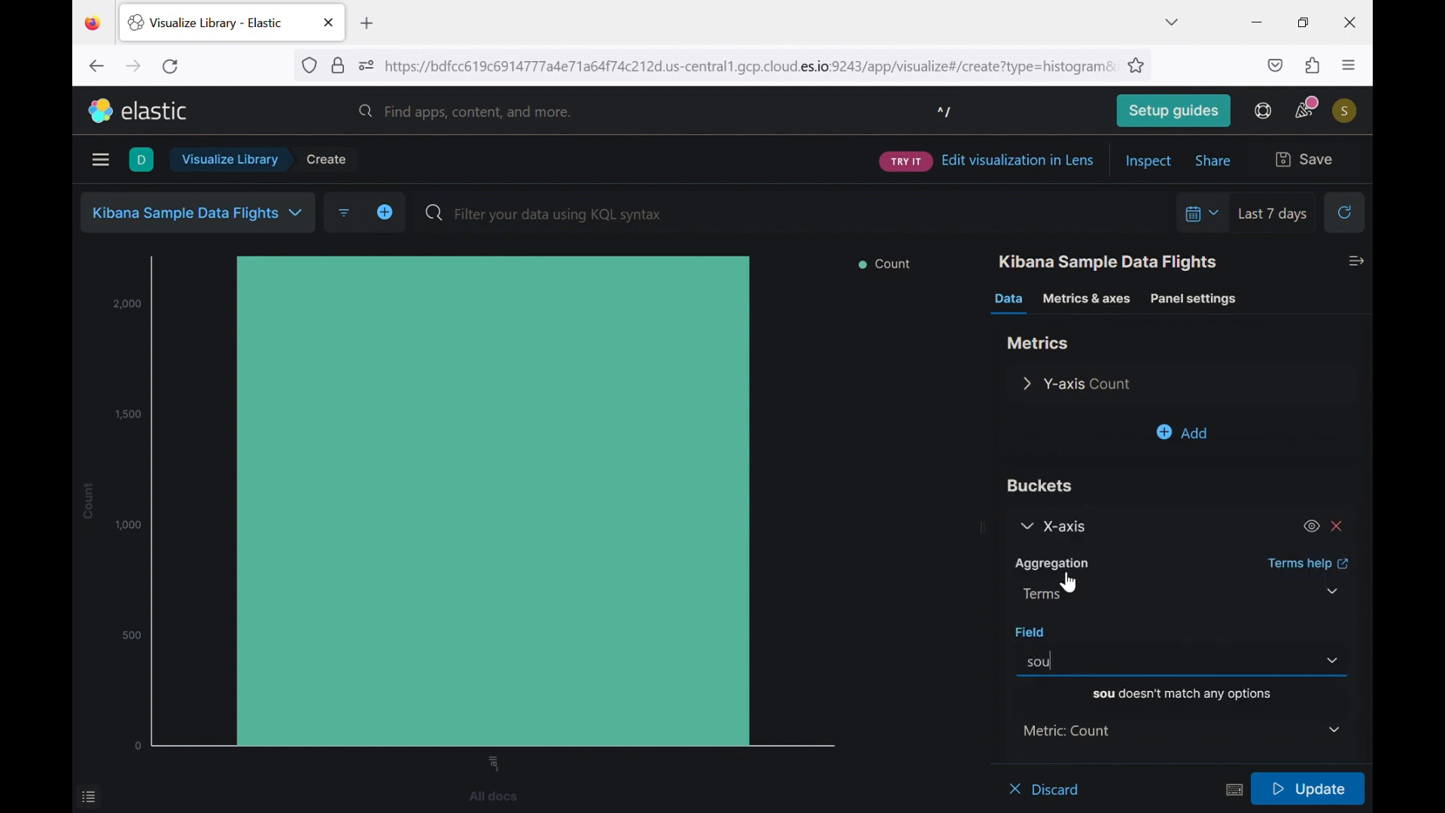
key("BackSpace")
key("BackSpace")
key("BackSpace")
Set the X-axis Terms field to DestAirportID and update the chart.
type("dest")
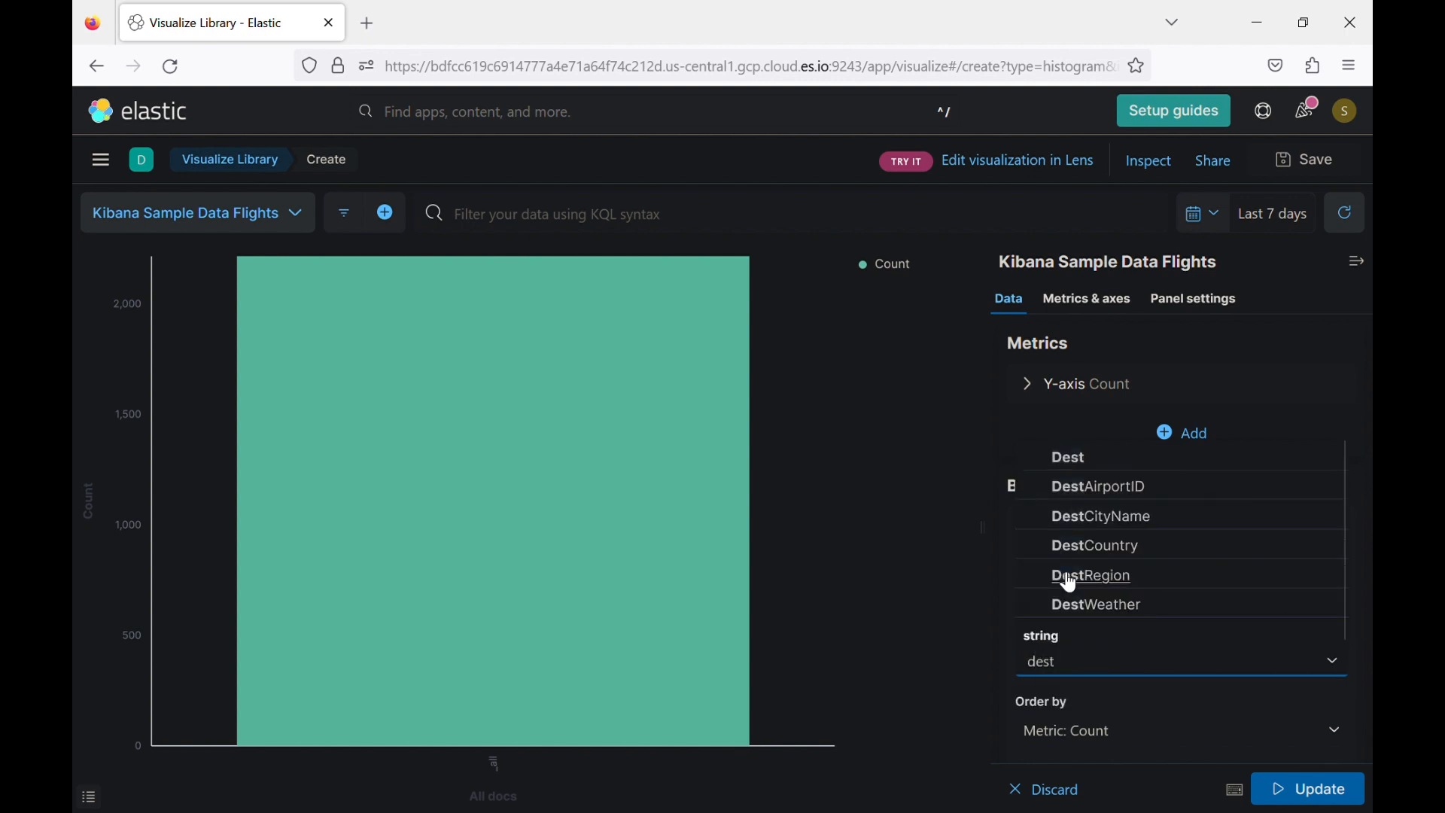
left_click(1120, 485)
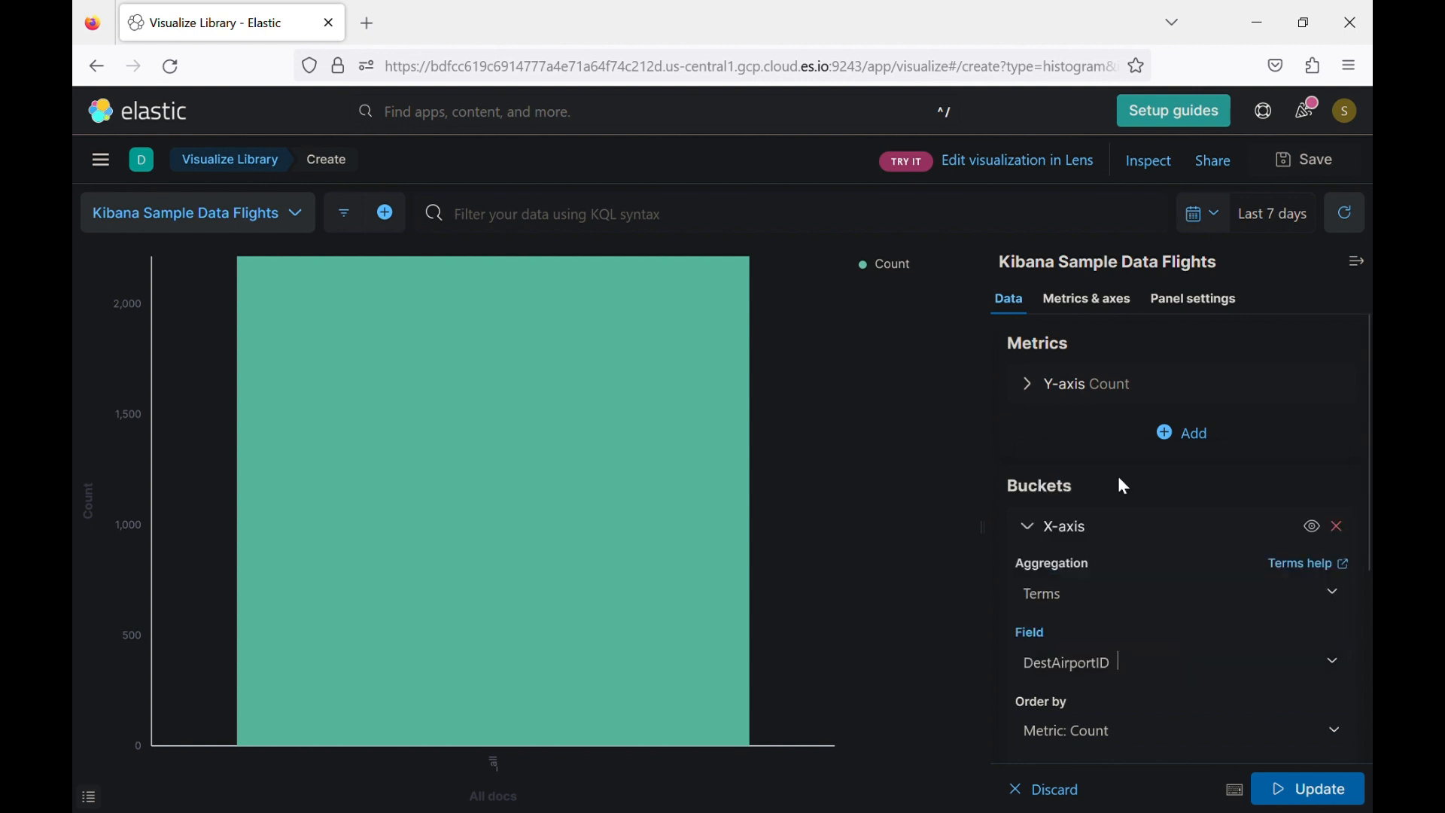
left_click(1296, 790)
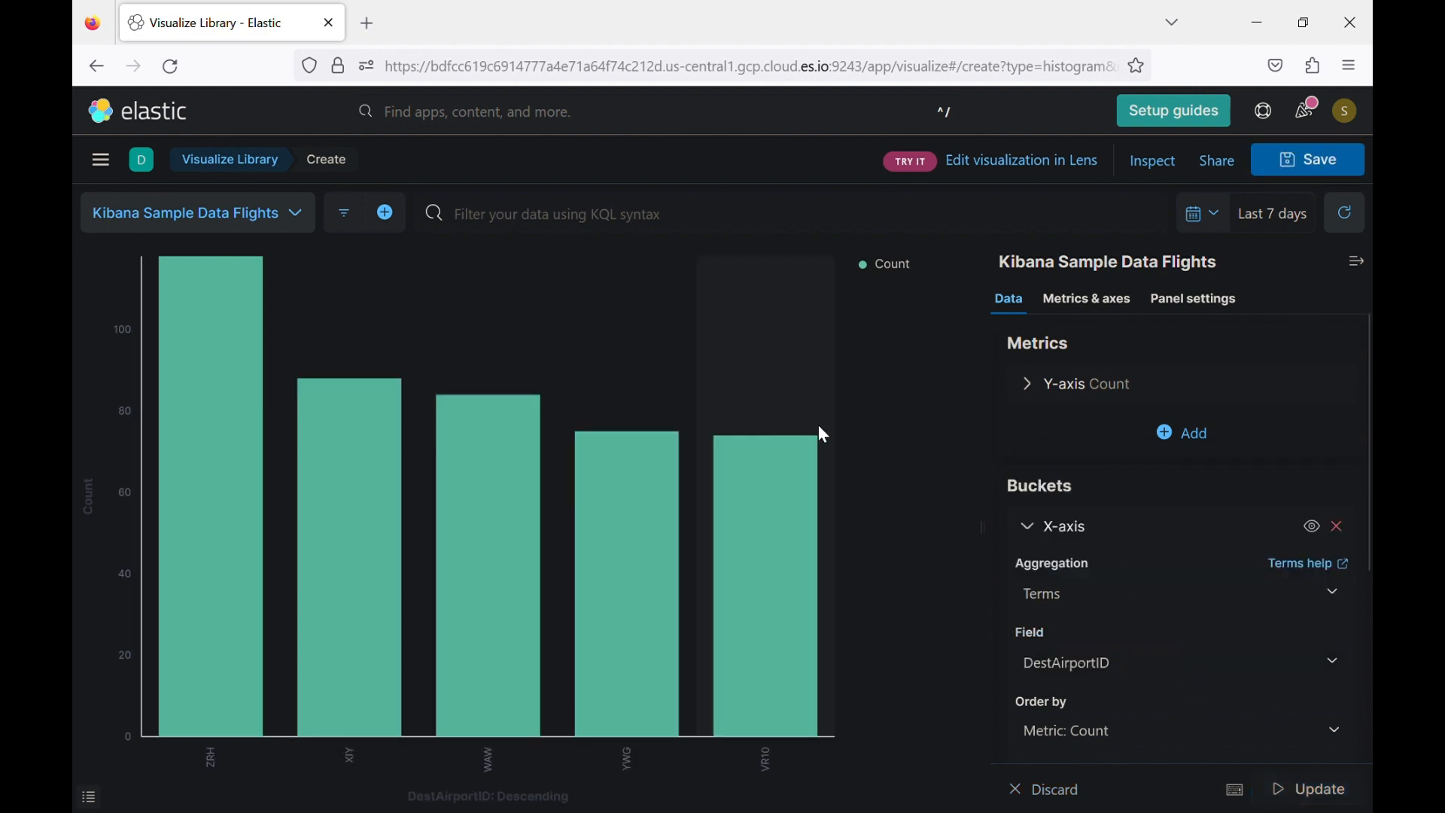
mouse_move(223, 577)
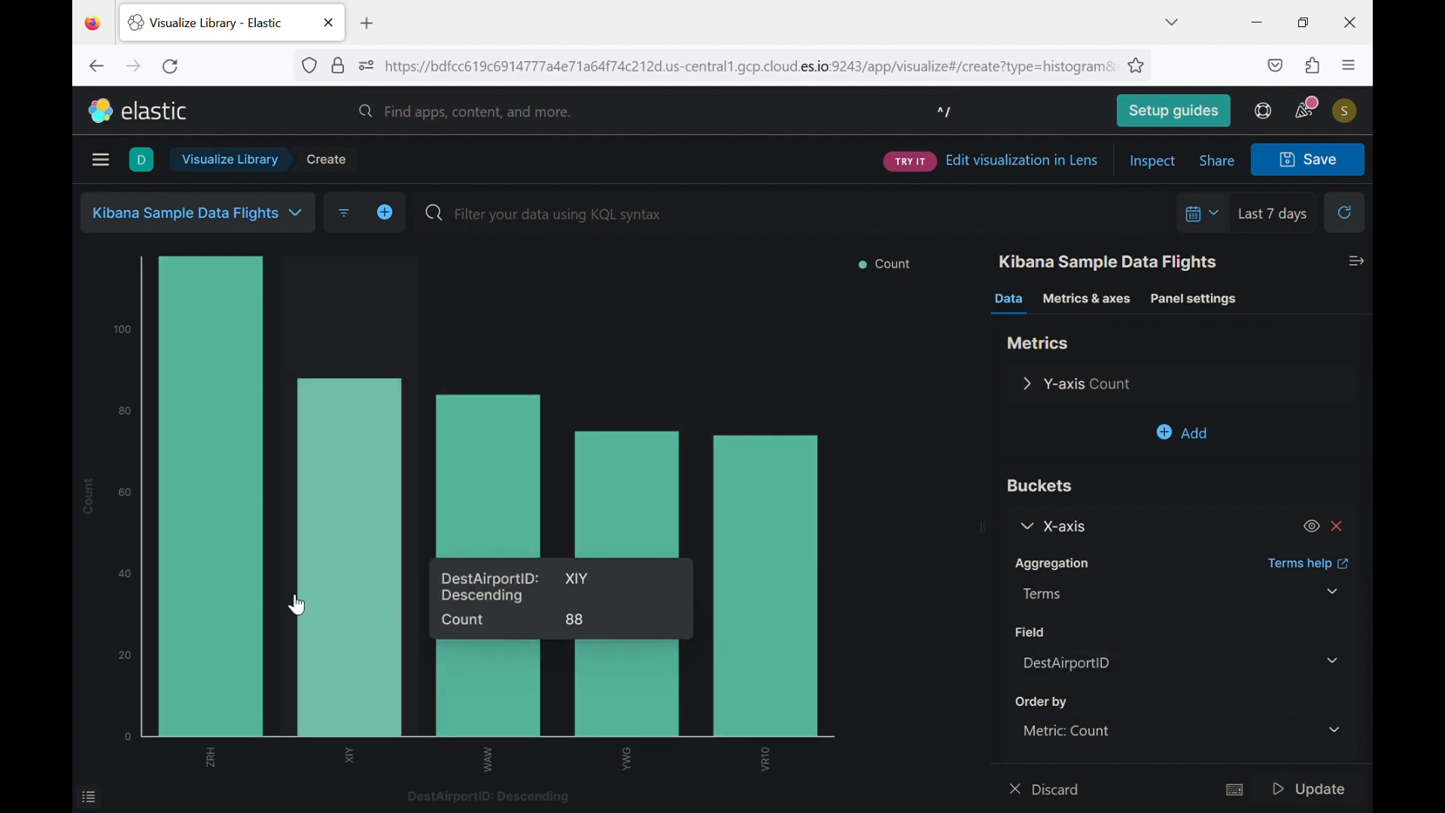
Set the size of the X-axis DestAirportID bucket to 10 and update the chart.
scroll(1121, 600, "down", 3)
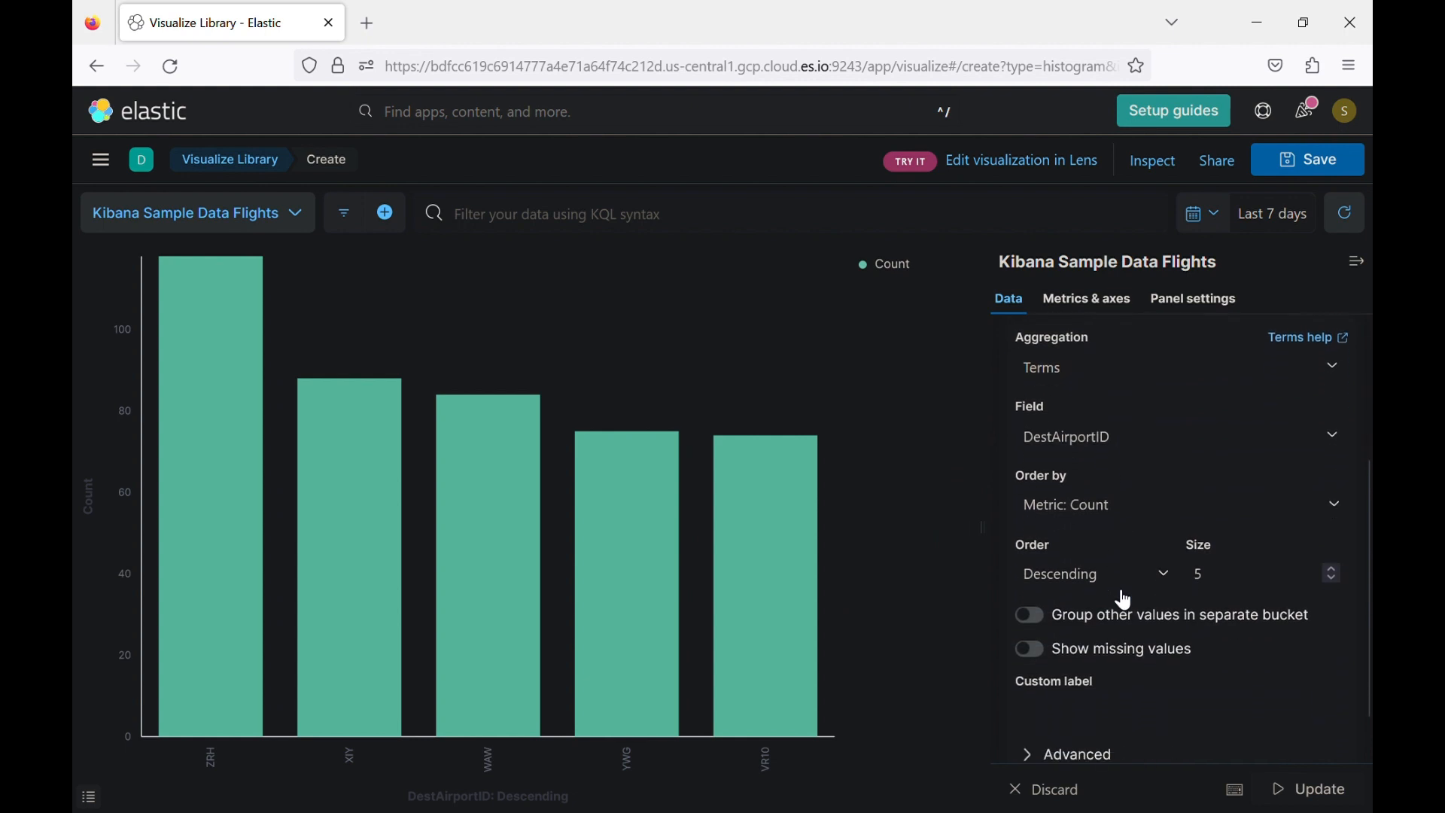
left_click(1222, 586)
key("BackSpace")
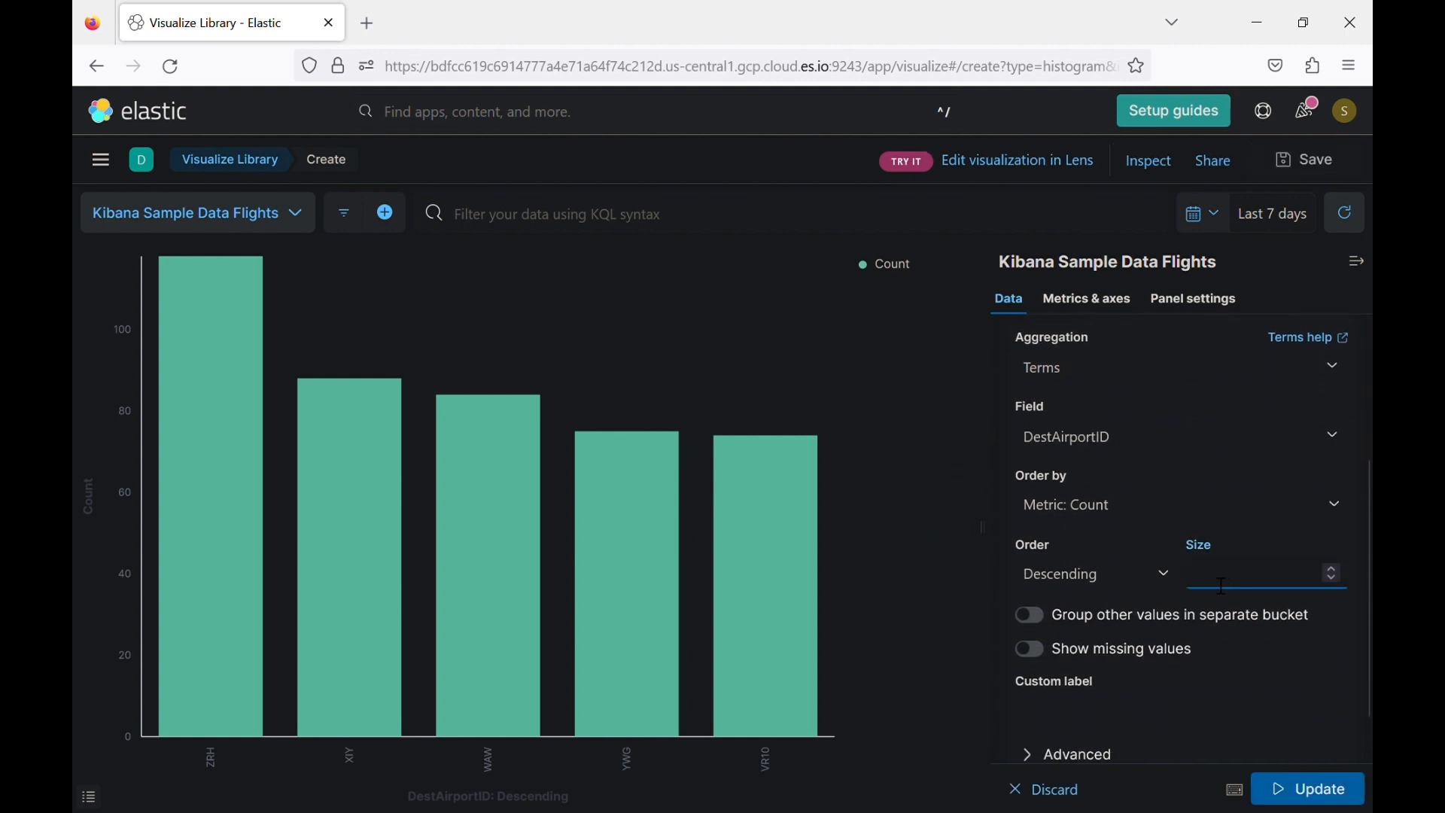
type("10")
left_click(1321, 788)
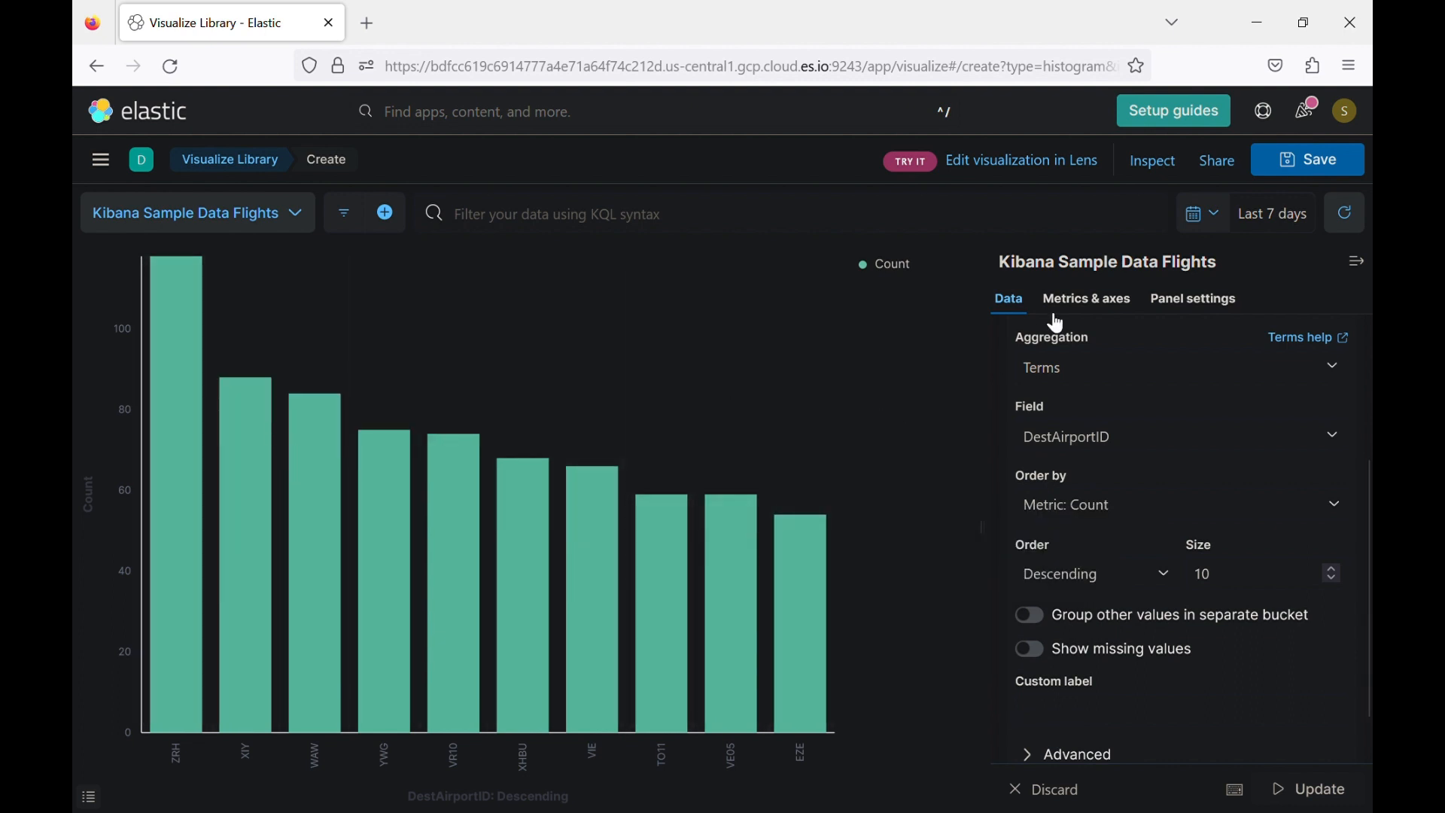
Review the chart's metrics, axes and panel settings options, and return to the data configuration.
left_click(1087, 309)
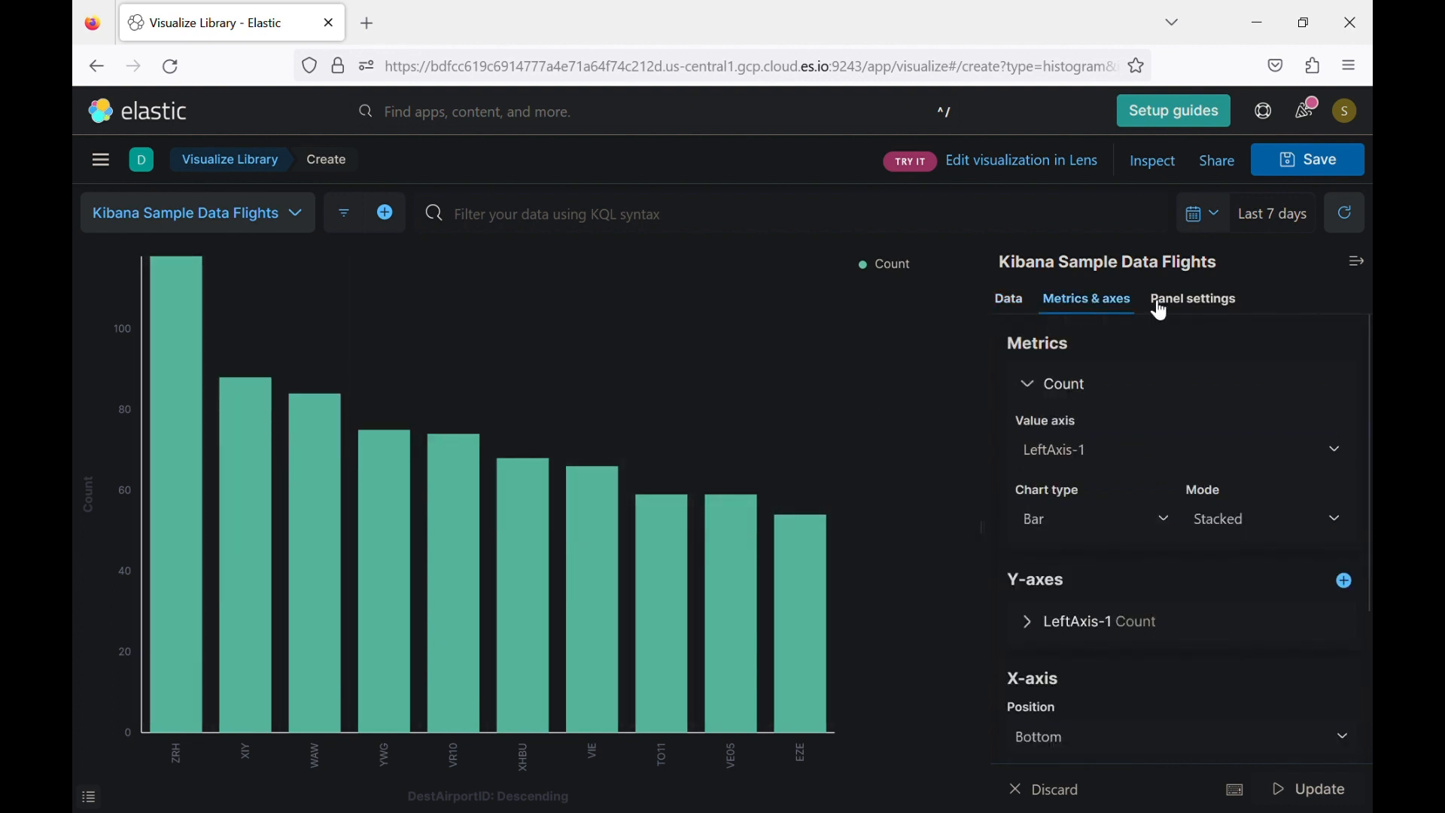
left_click(1182, 306)
scroll(1091, 664, "down", 4)
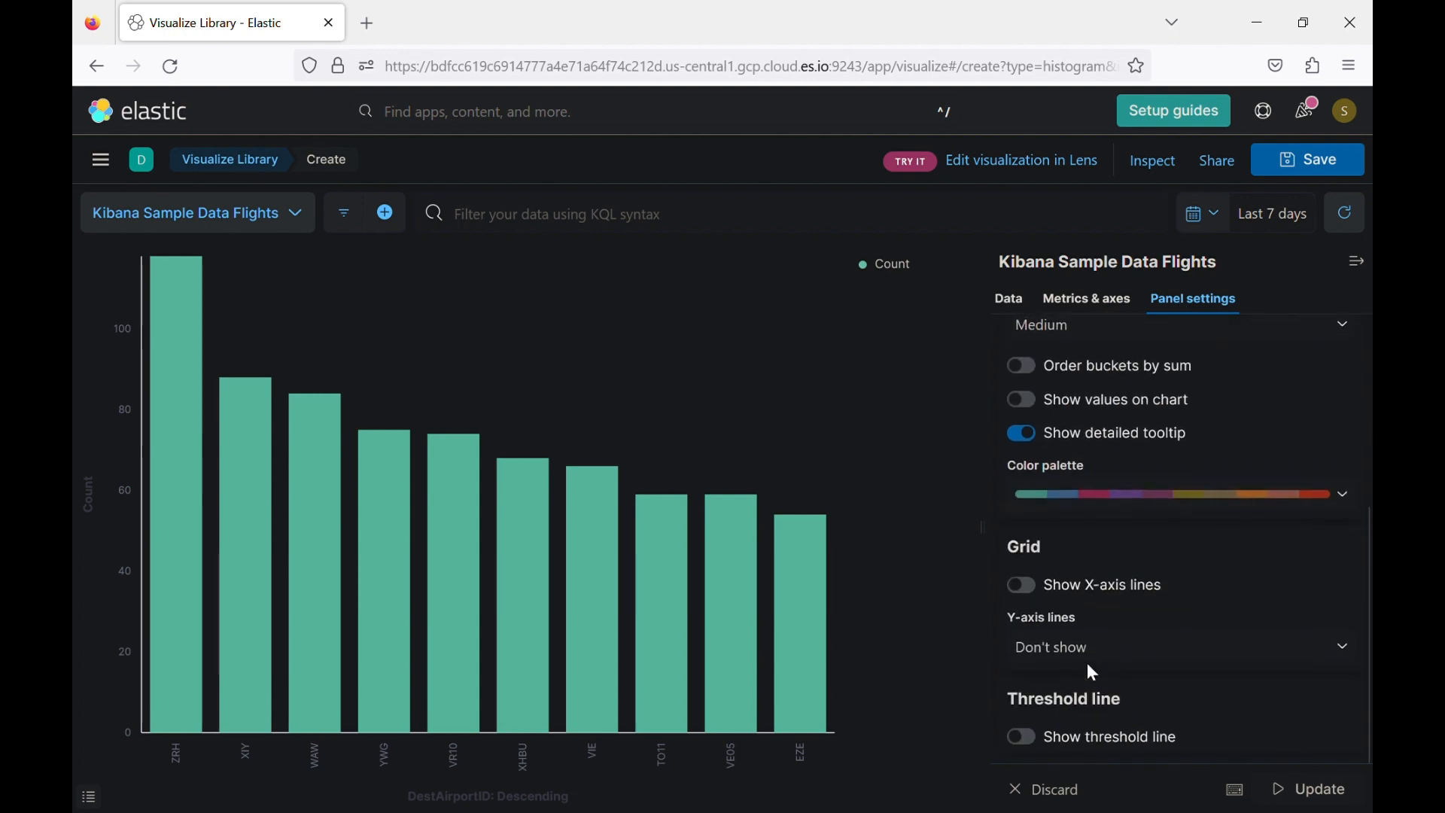
scroll(1129, 545, "up", 2)
scroll(1138, 553, "up", 2)
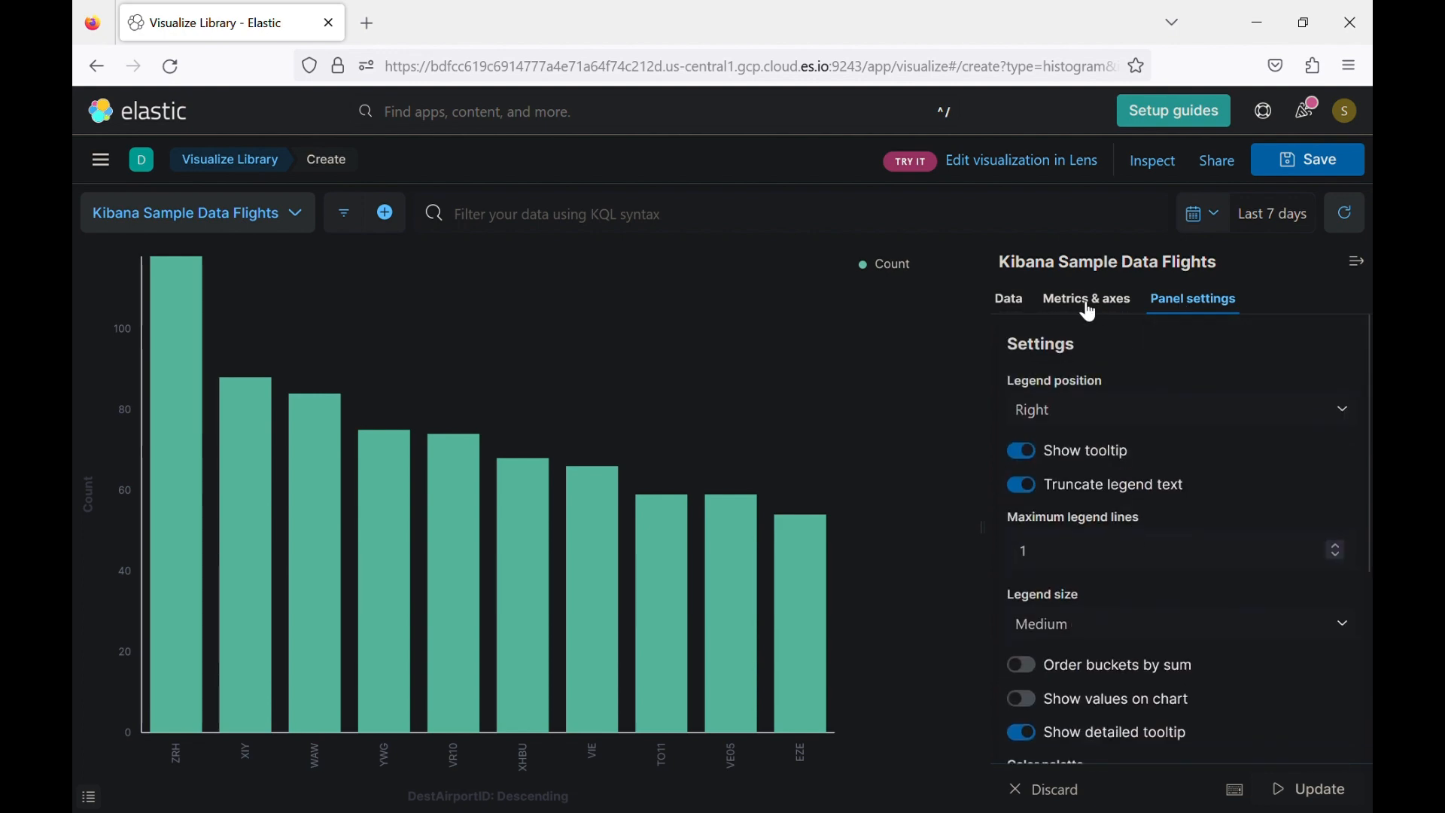
left_click(998, 309)
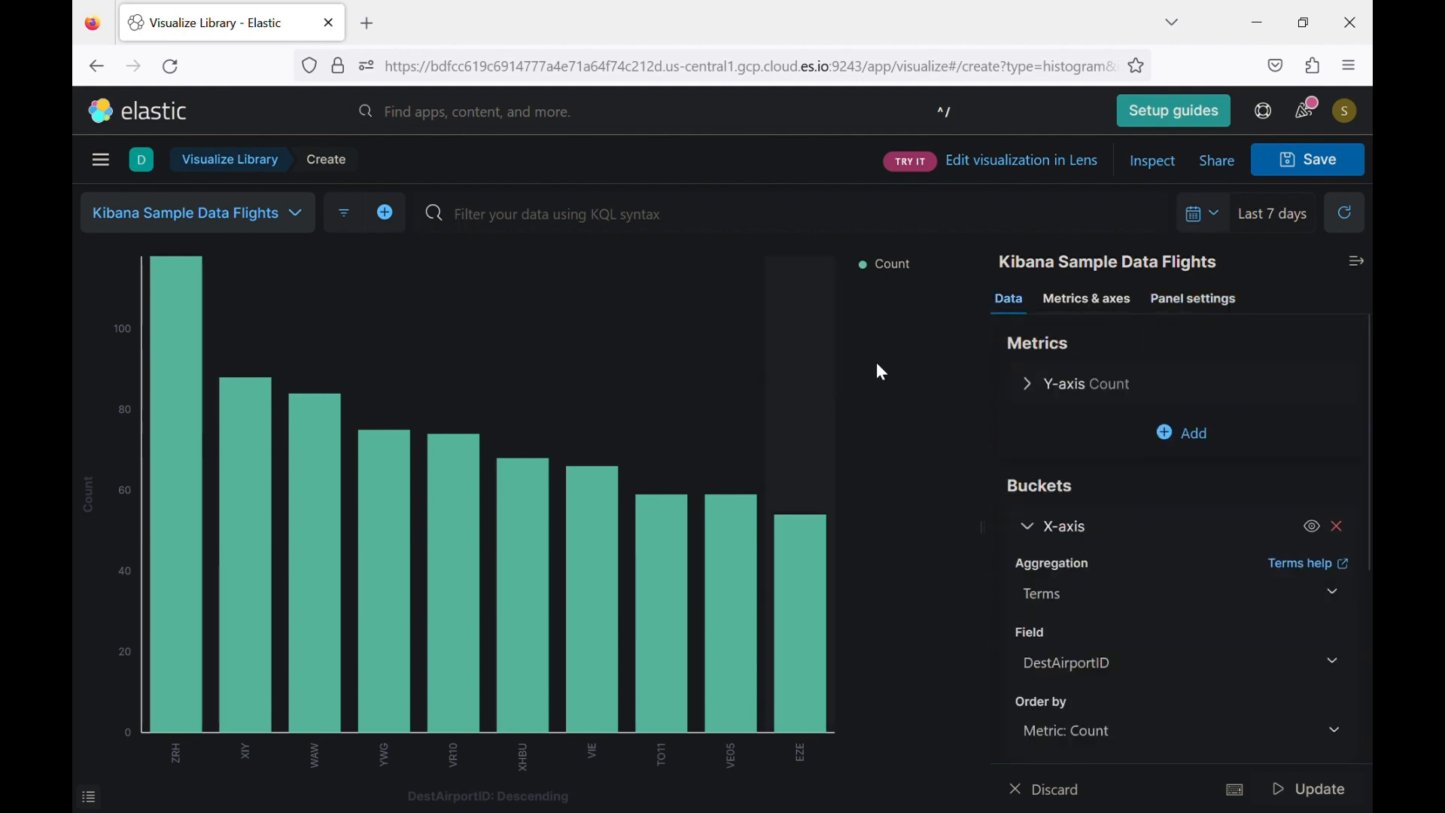
Start saving the visualization with the title "[tuto] first horizontal bar".
left_click(1288, 165)
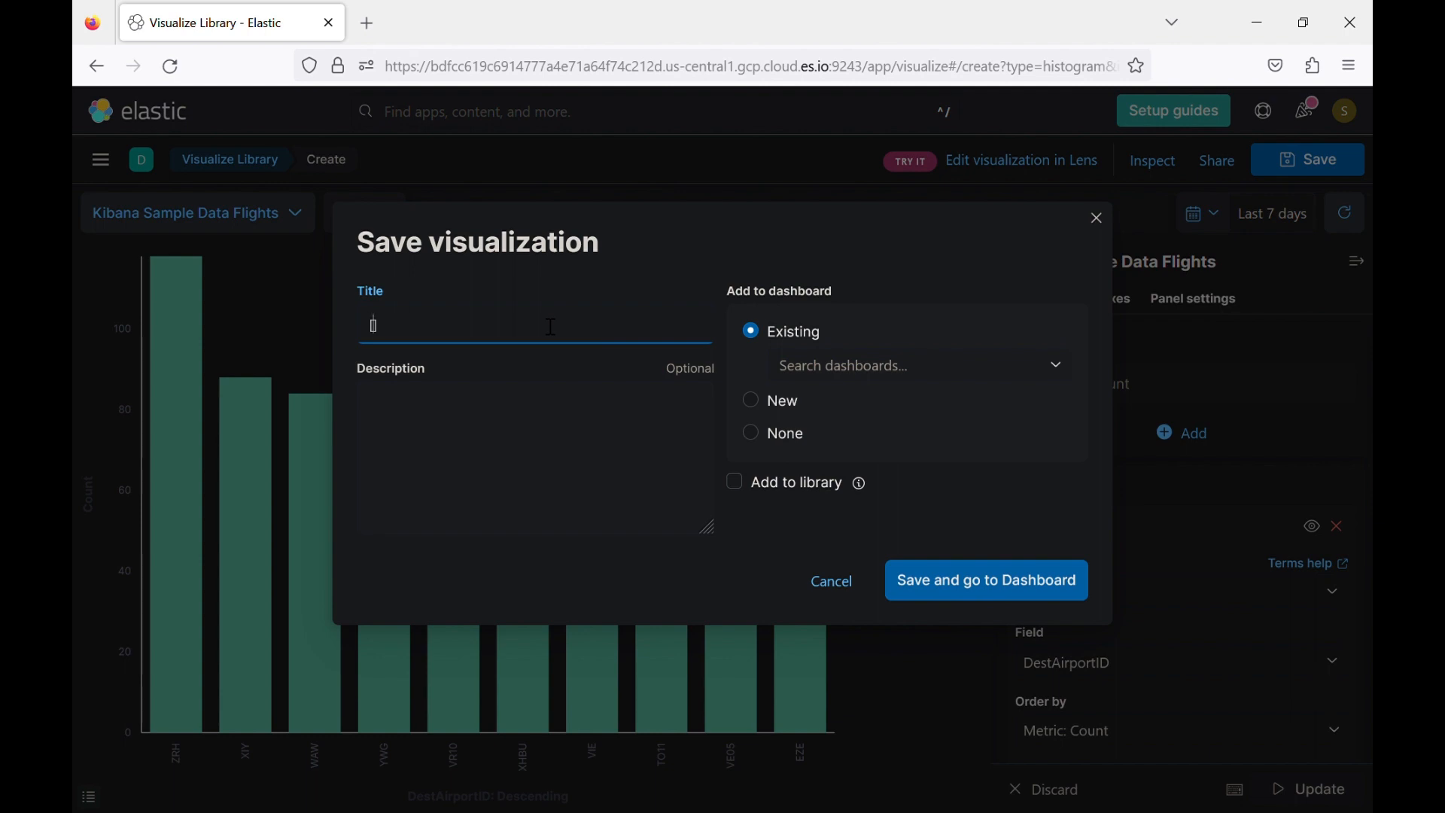
type("[toto")
key("BackSpace")
key("BackSpace")
type("uto] first ba")
key("BackSpace")
key("BackSpace")
type("zontal")
type(" cha")
key("BackSpace")
key("BackSpace")
key("BackSpace")
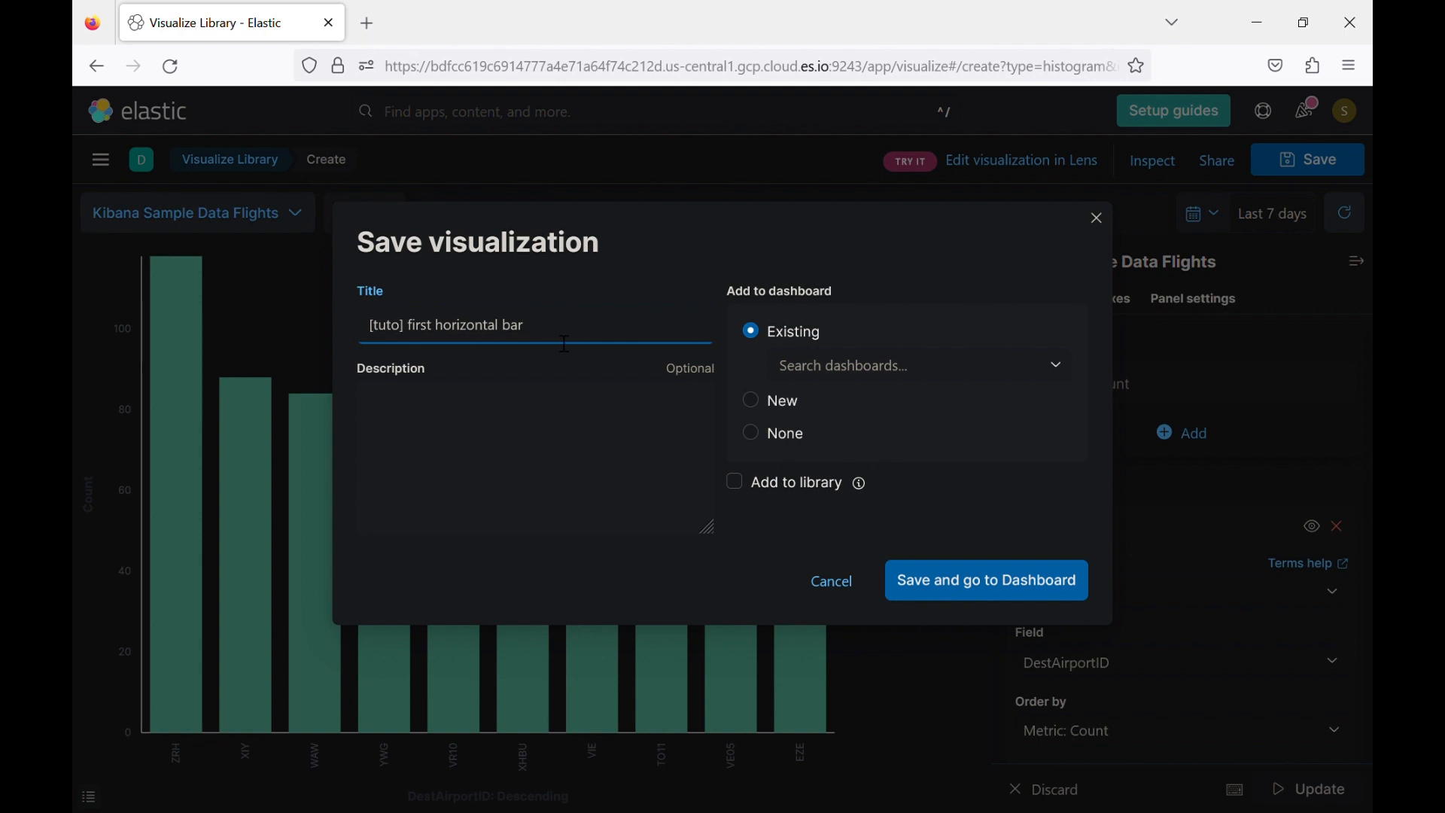
Choose no dashboard, assign the Tutorial tag, and save the visualization to the library.
left_click(767, 442)
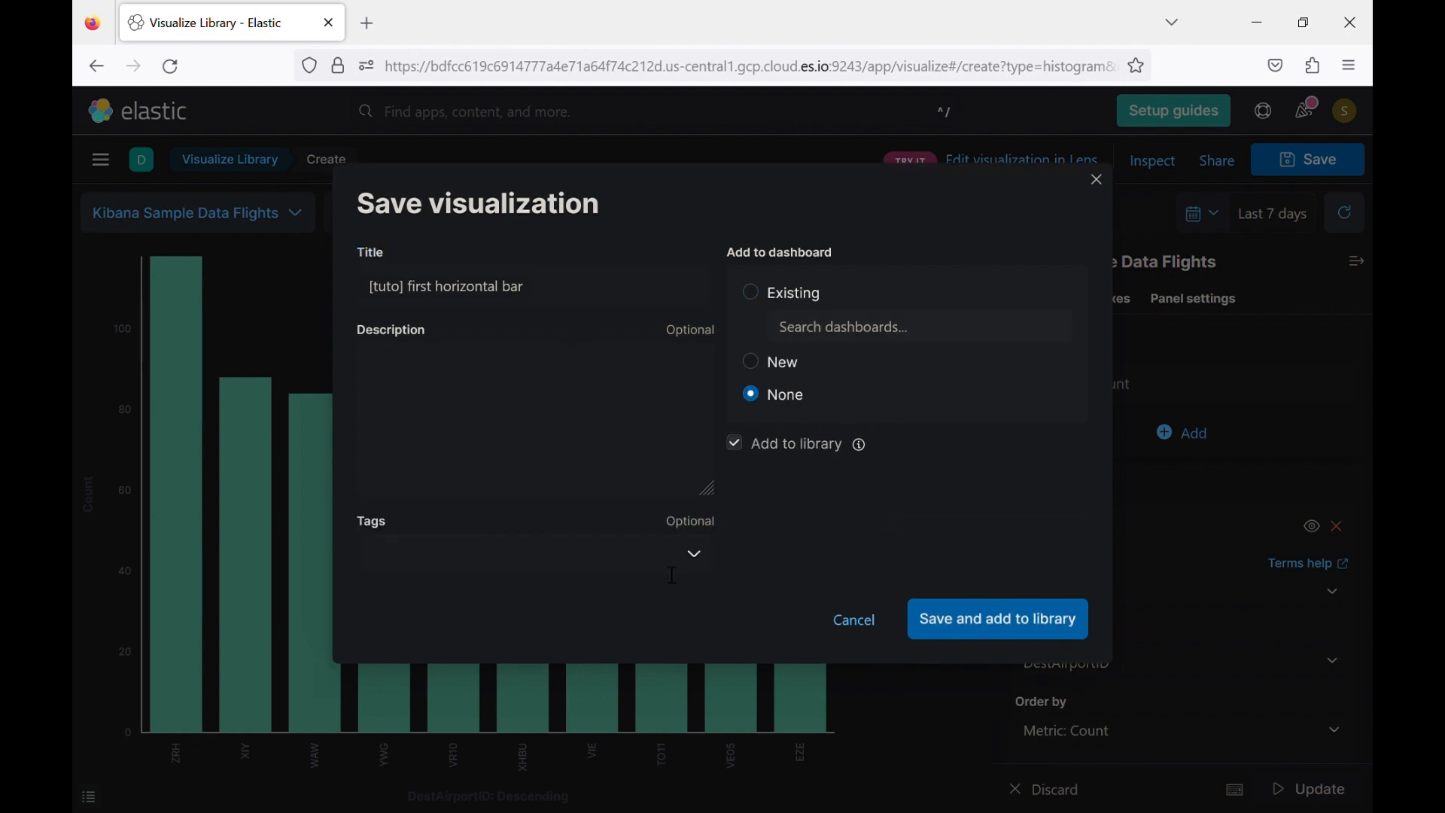
left_click(699, 562)
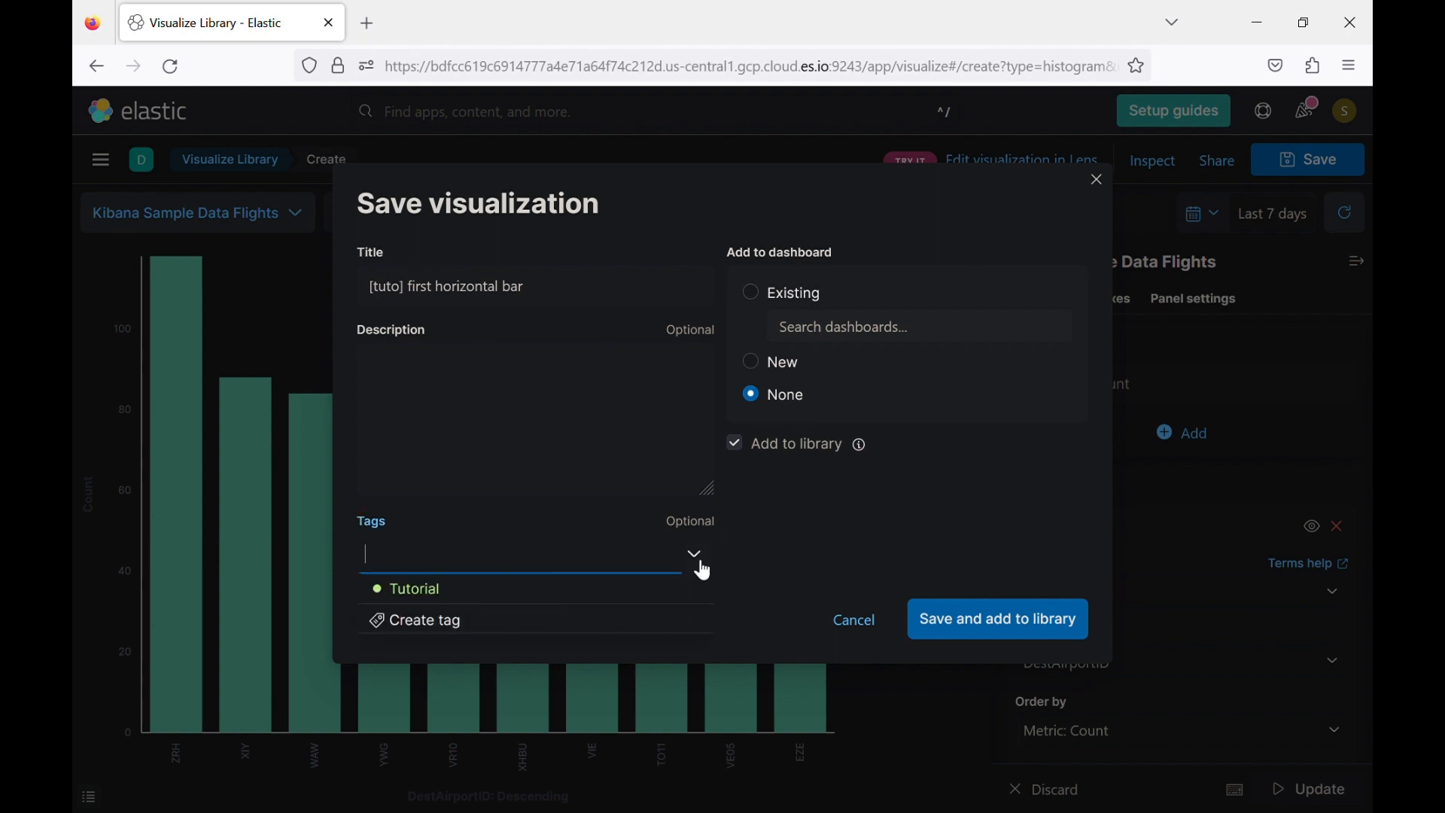
left_click(502, 598)
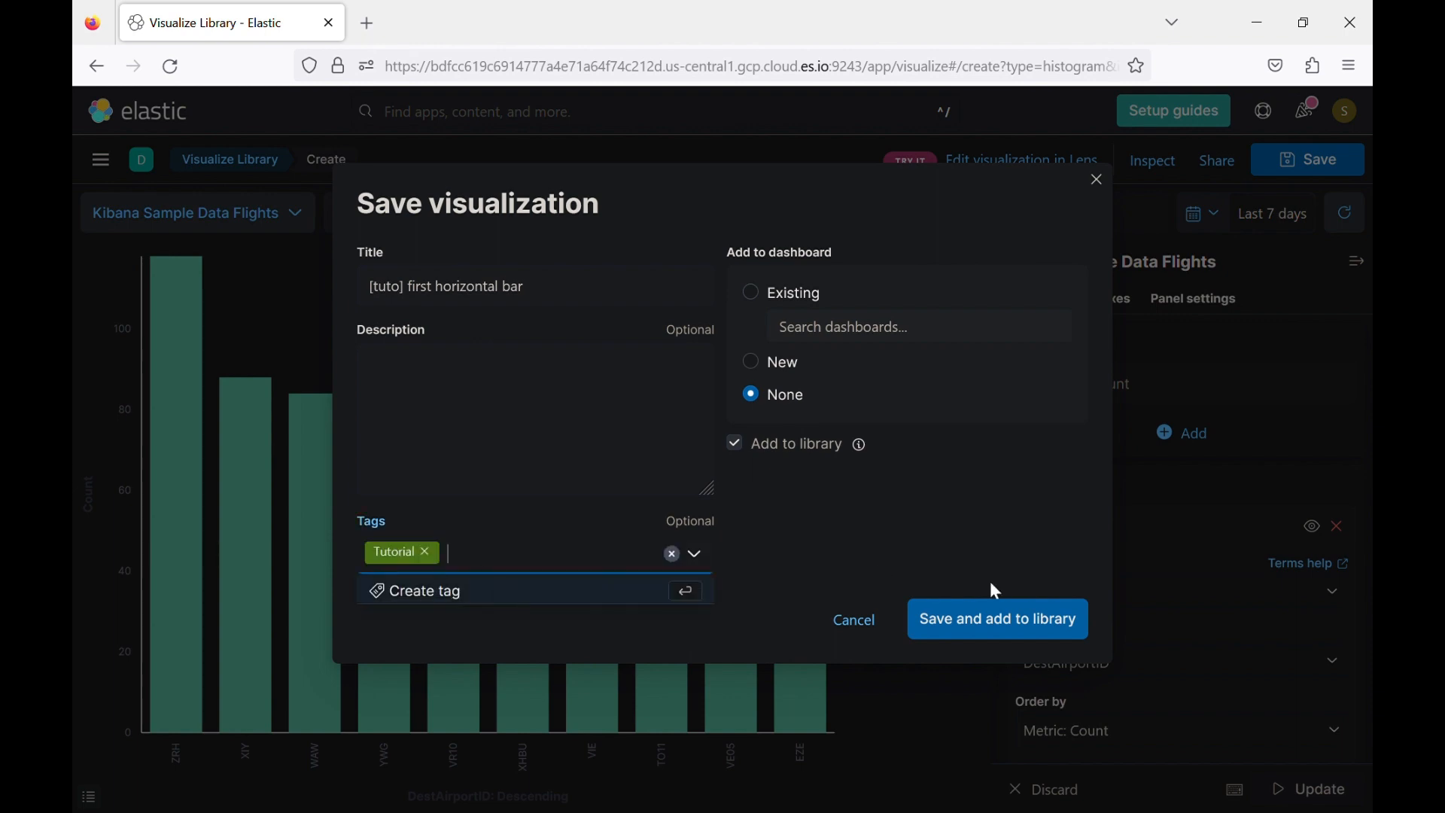
left_click(1042, 615)
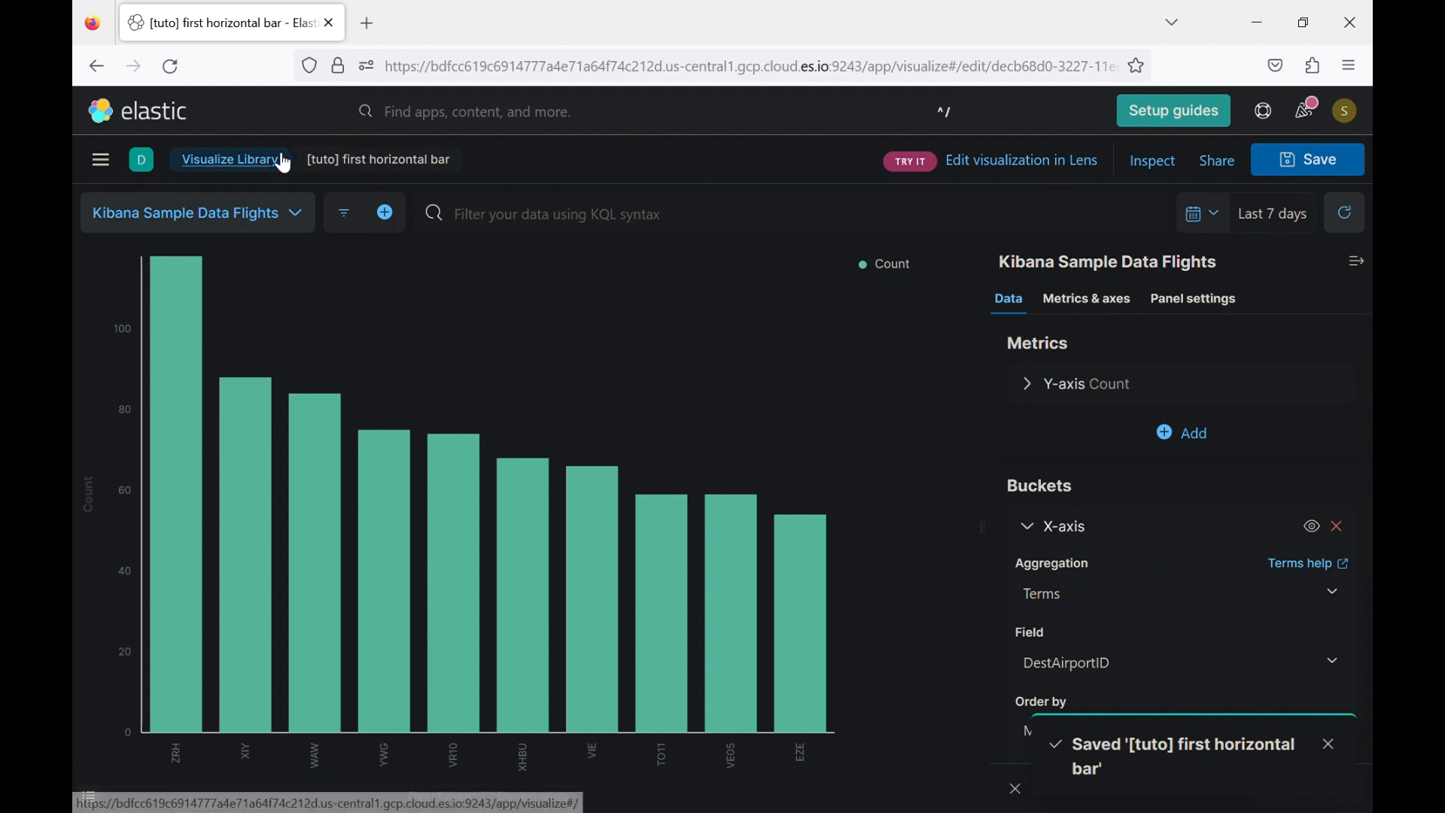
Reopen the "[tuto] first horizontal bar" visualization from the Visualize Library and review its X-axis bucket settings.
left_click(240, 165)
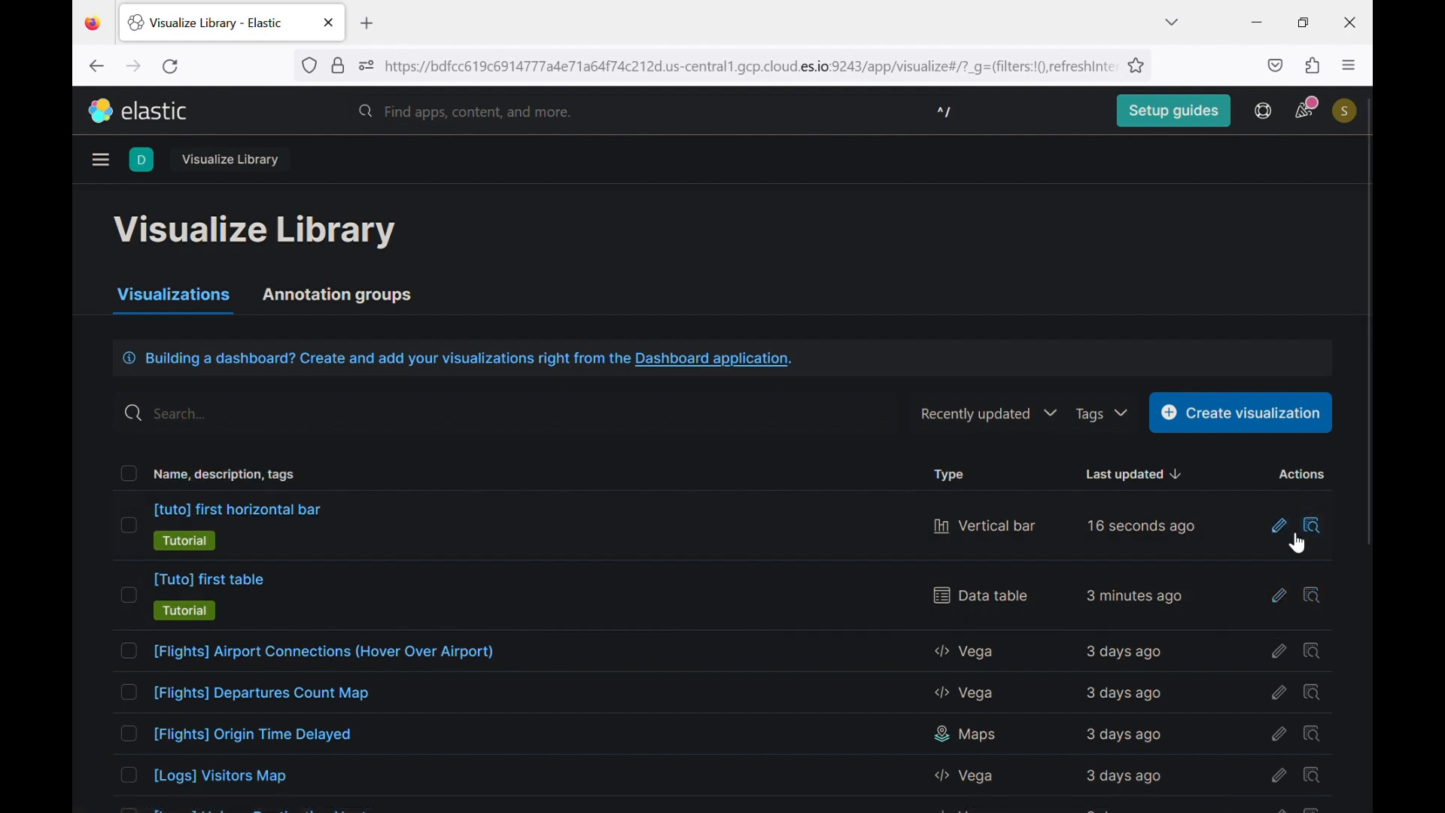
left_click(288, 511)
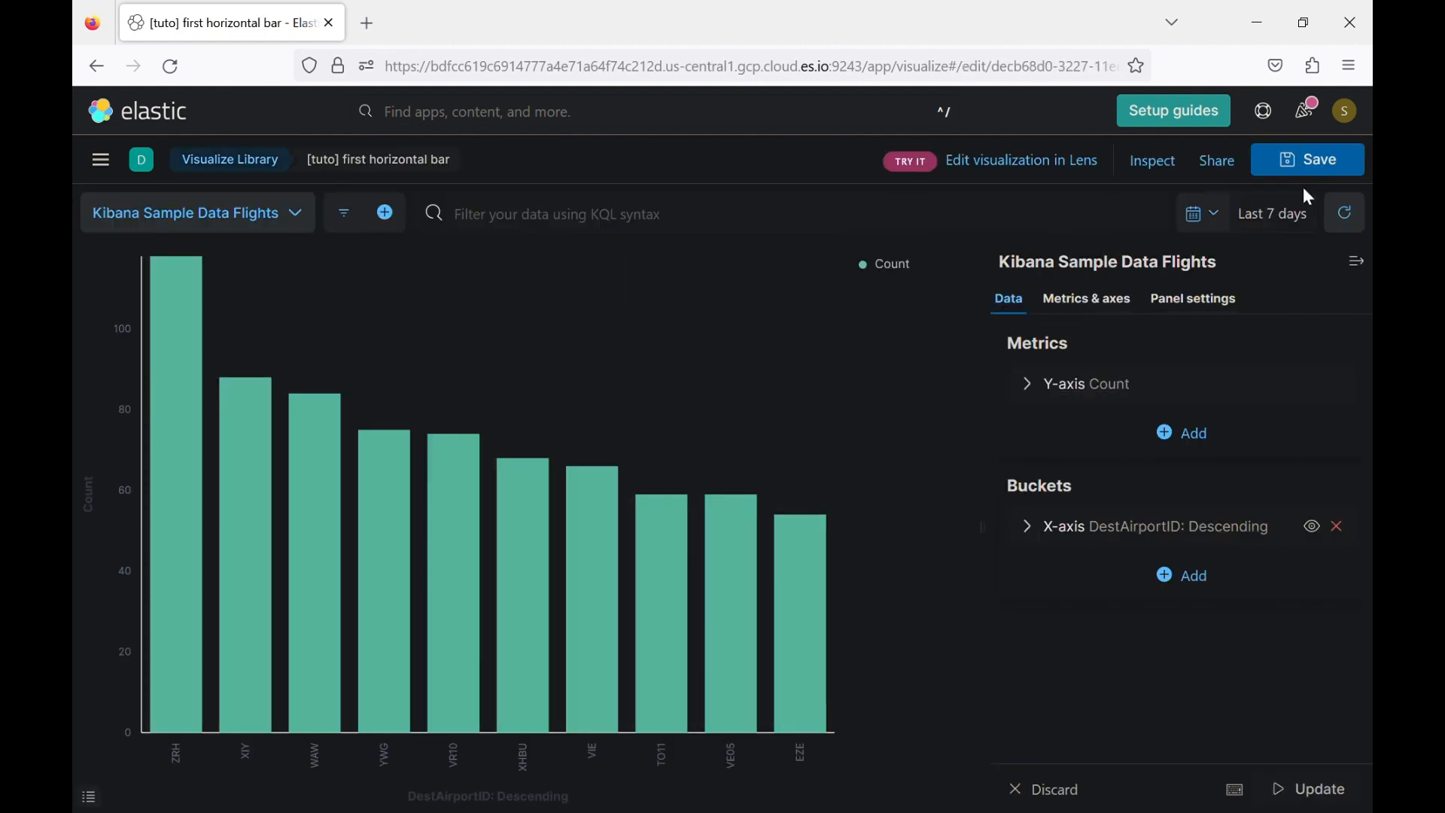
left_click(251, 170)
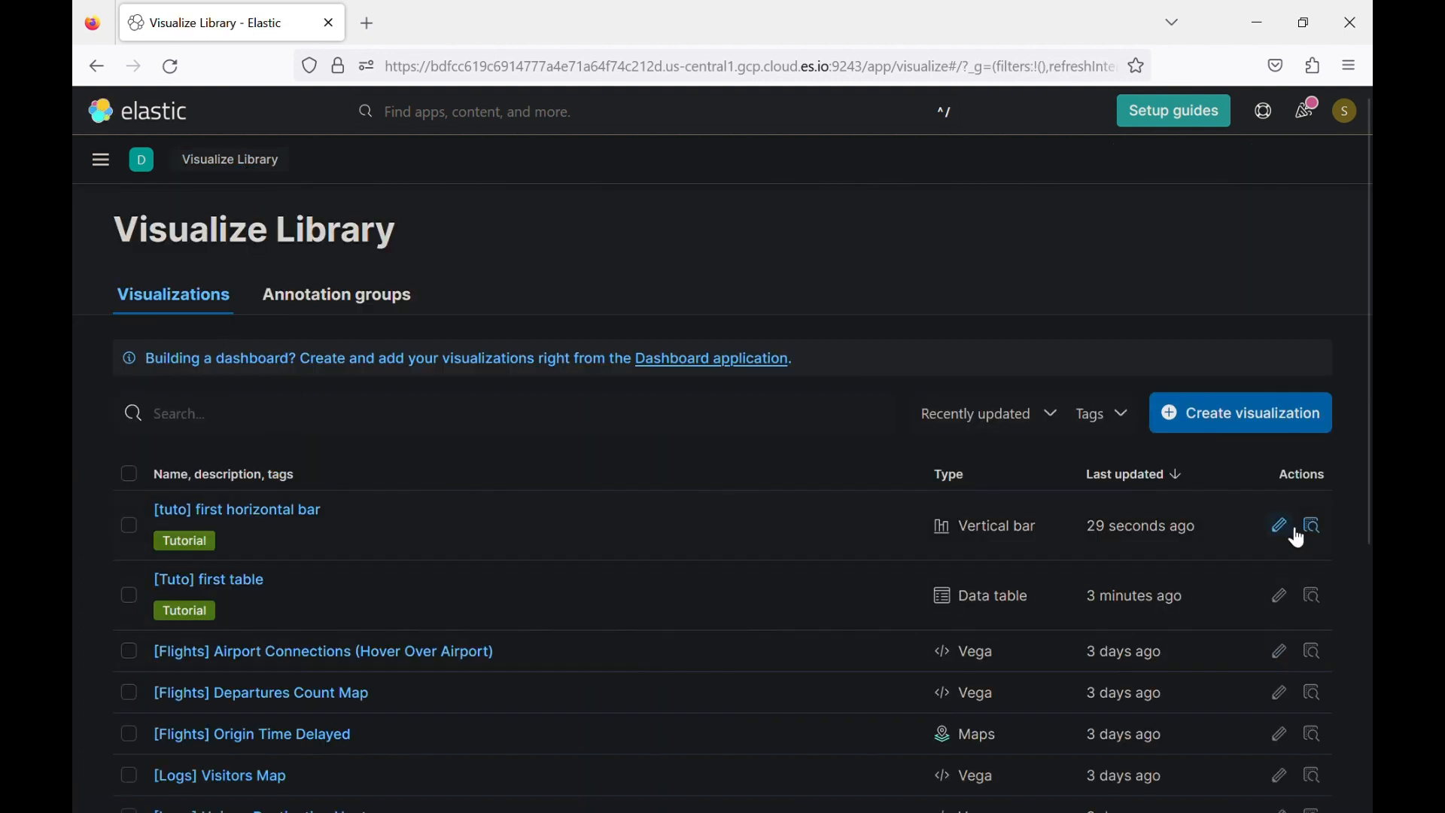
left_click(1280, 526)
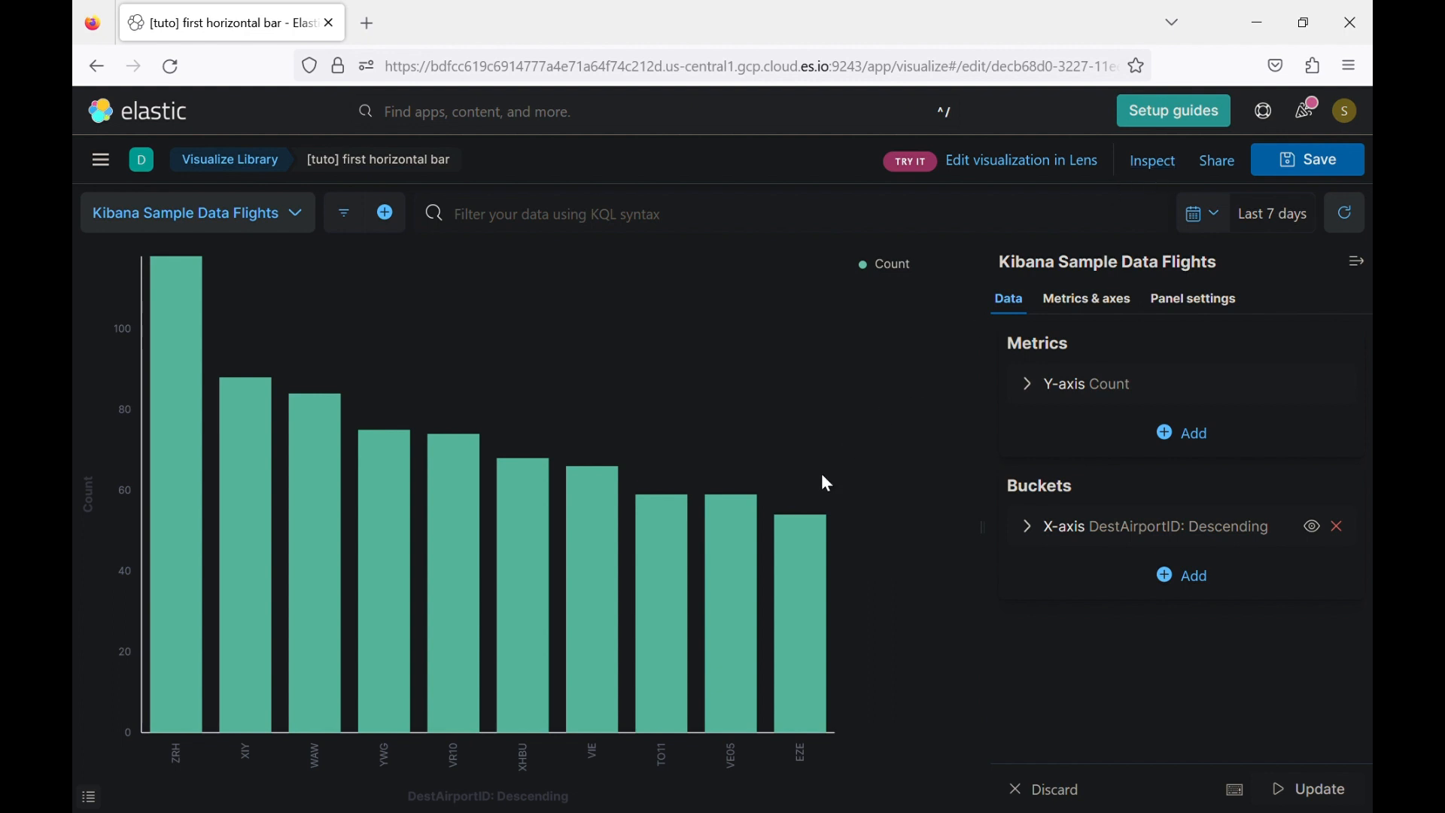
left_click(1045, 531)
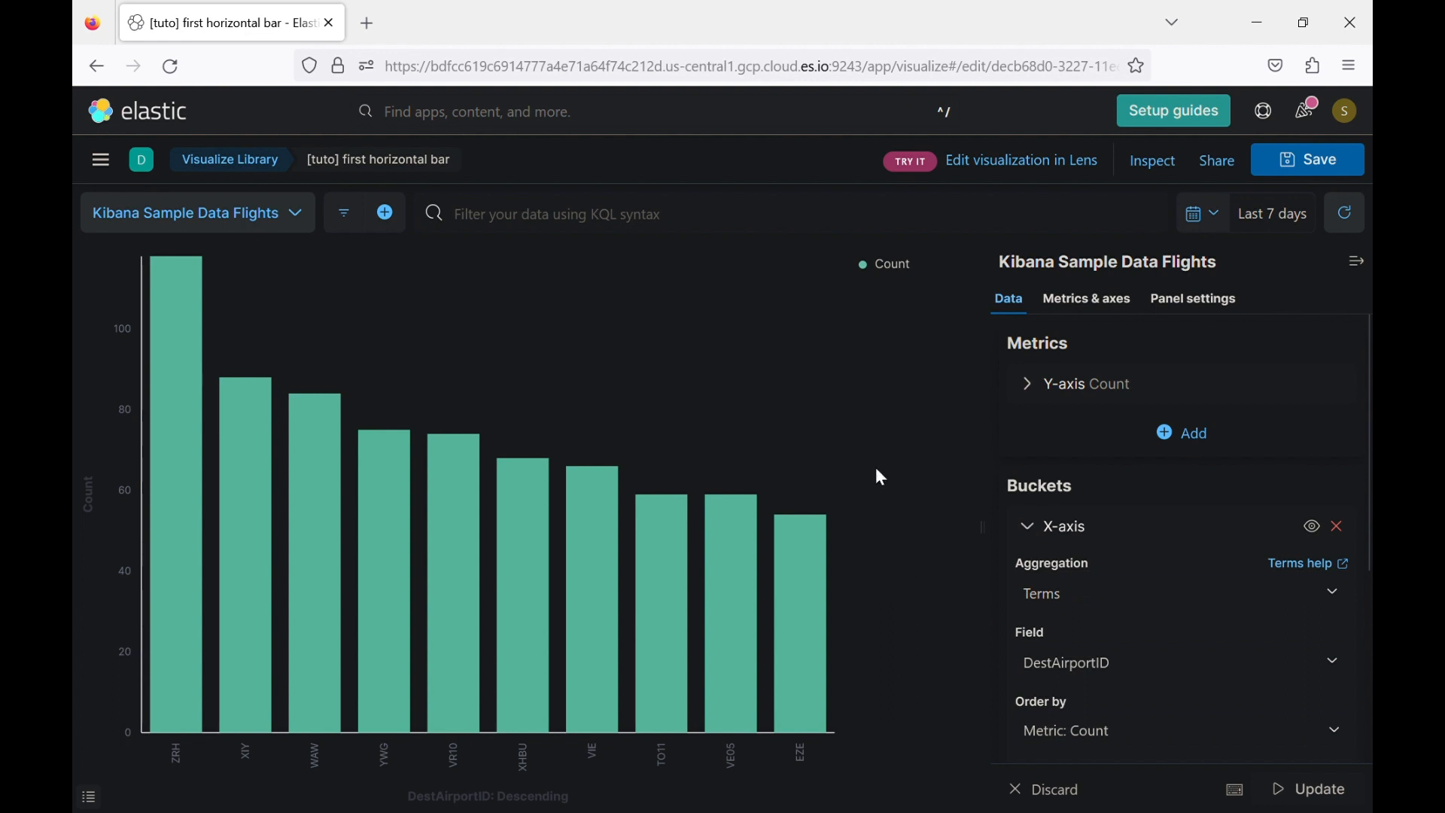
left_click(1031, 529)
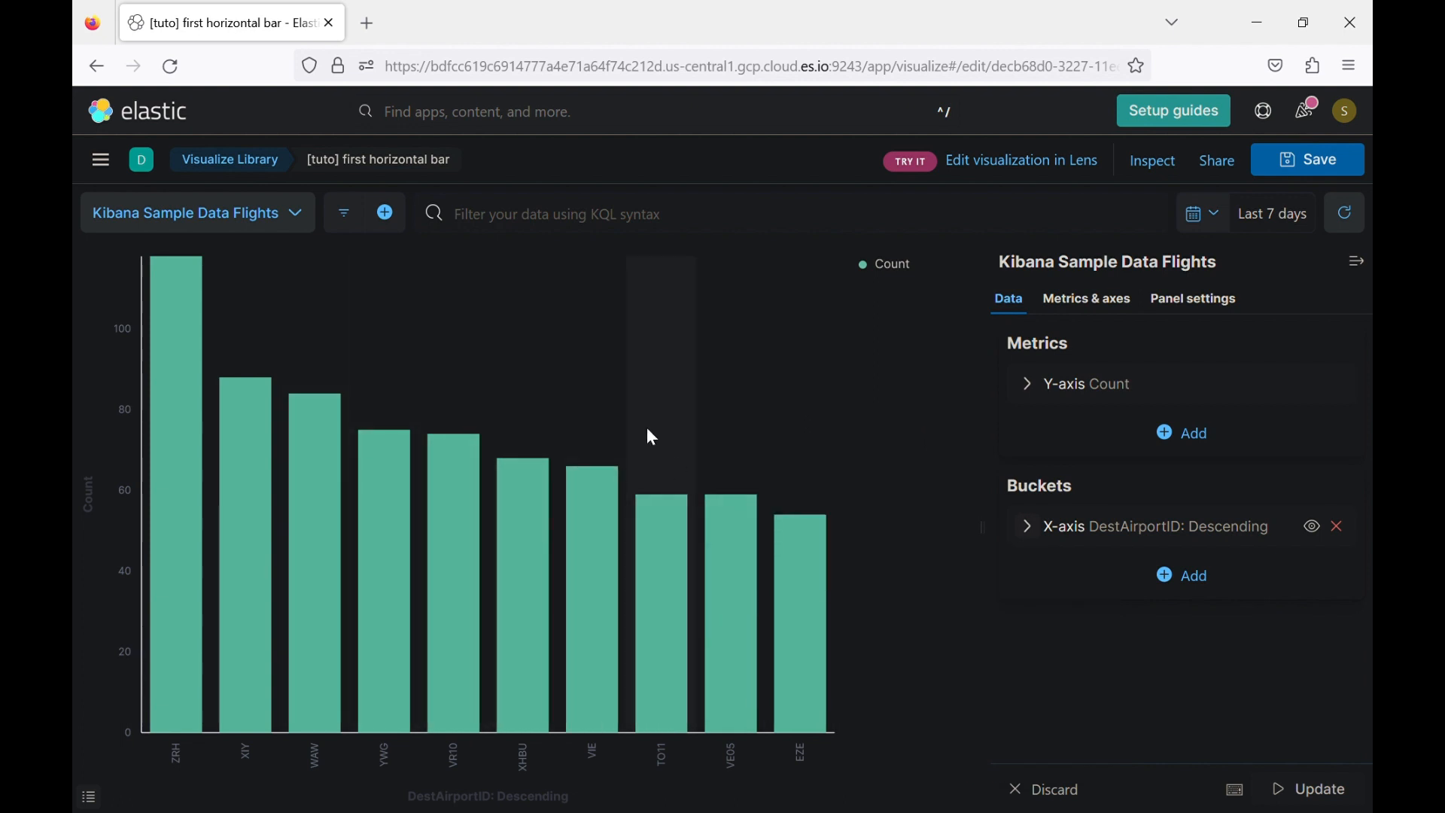
Inspect the bar chart's underlying data table and review the available CSV download formats.
left_click(1154, 159)
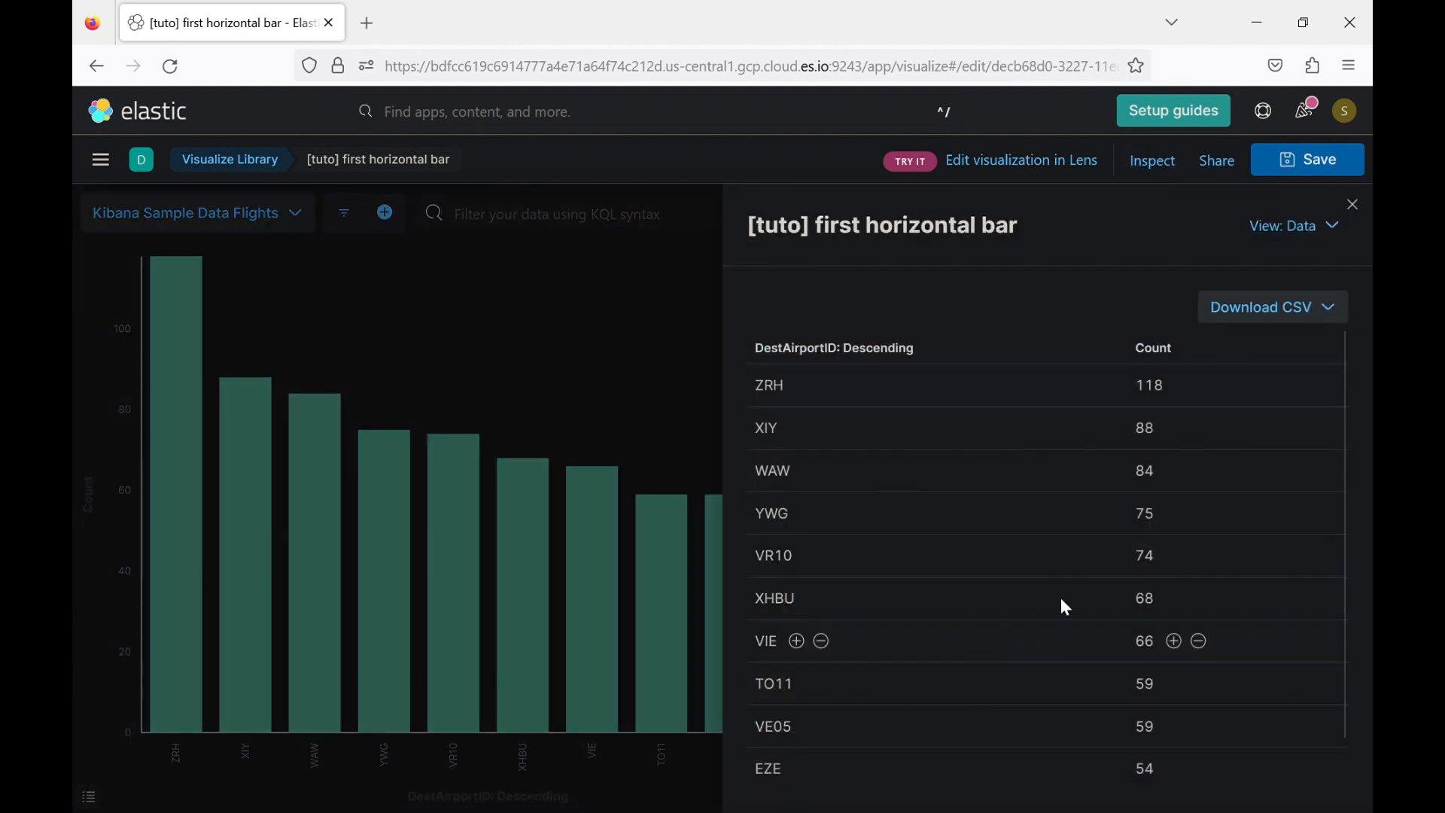
scroll(946, 707, "down", 1)
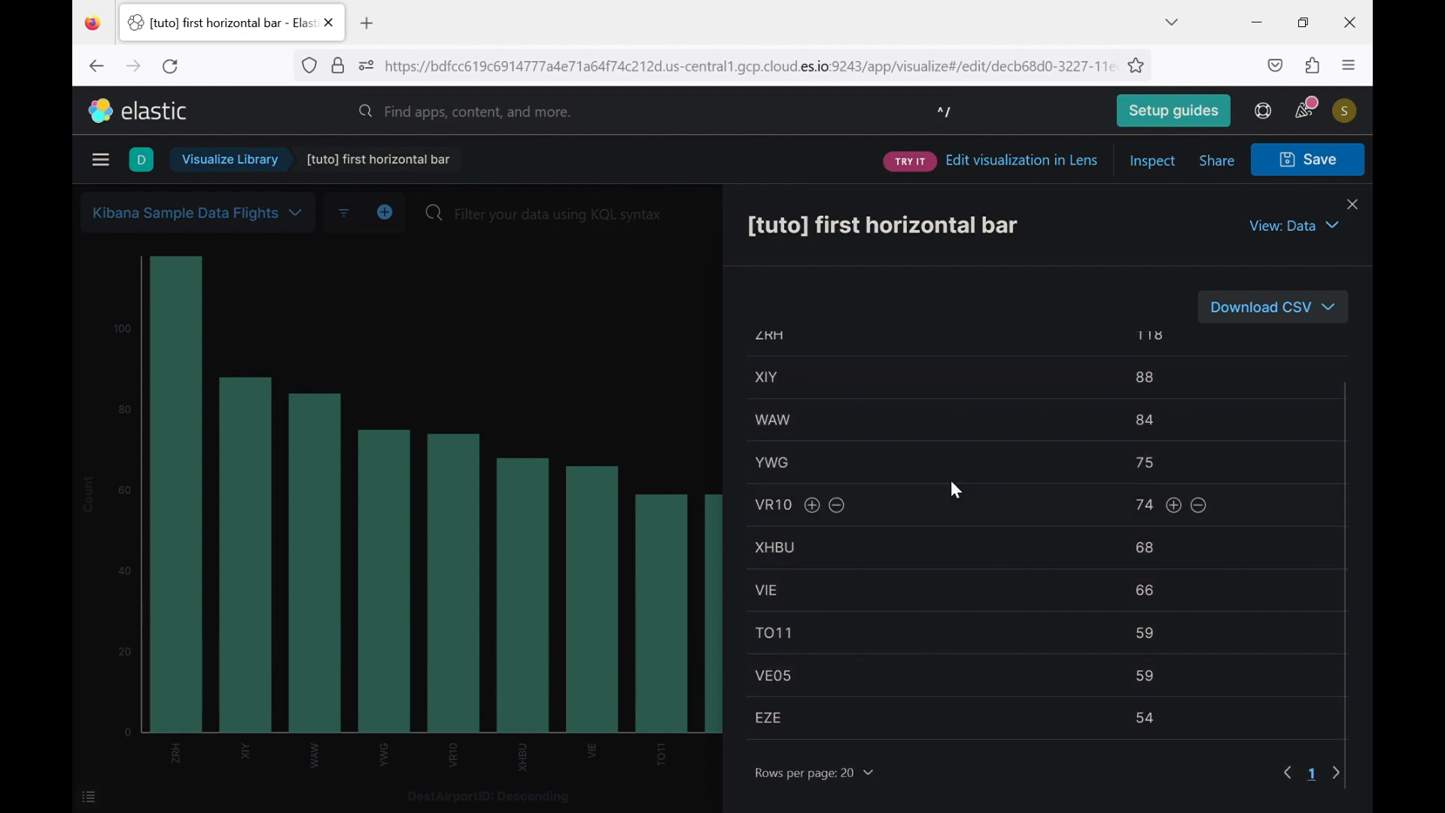
scroll(946, 390, "up", 1)
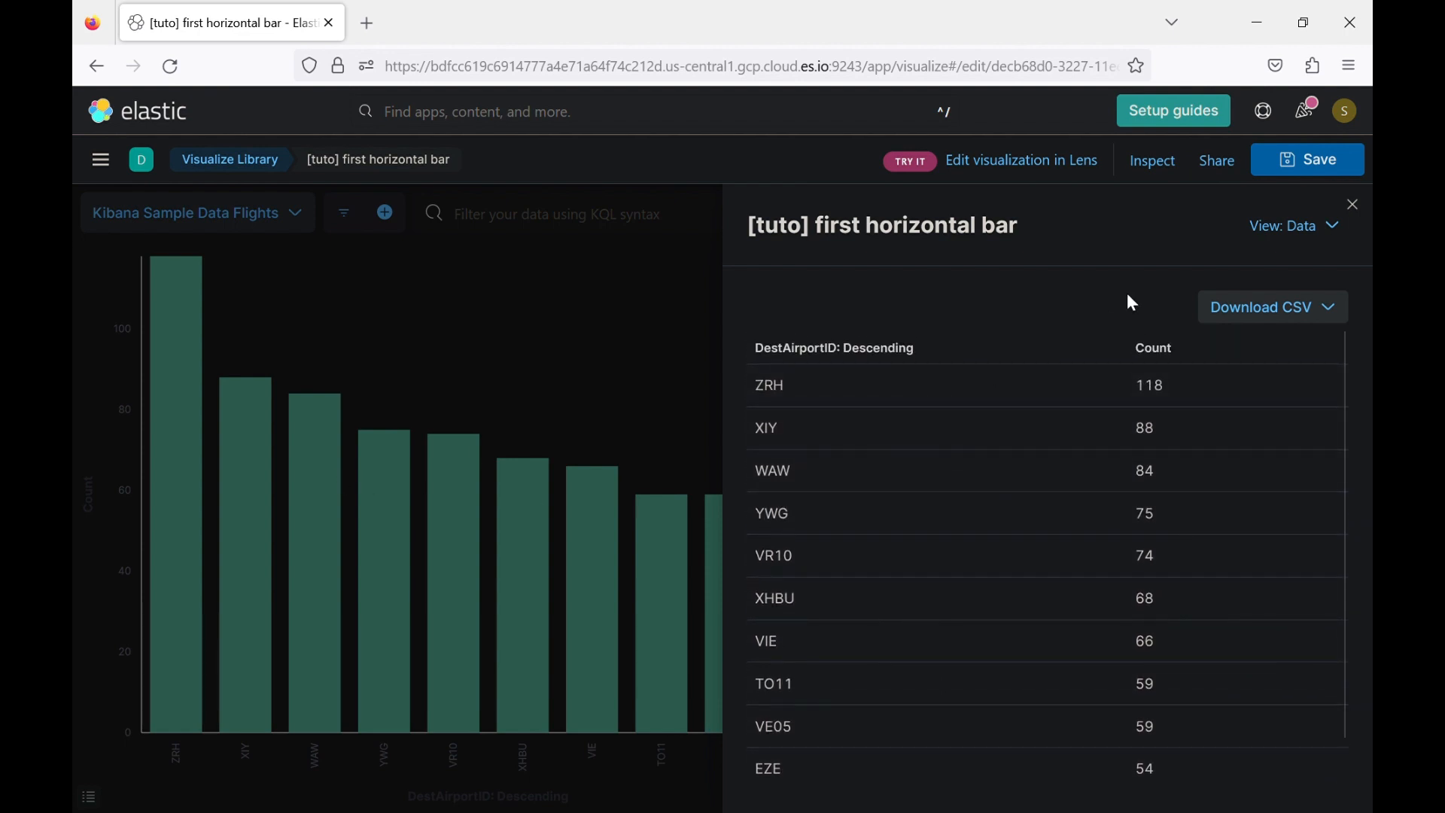
left_click(1339, 322)
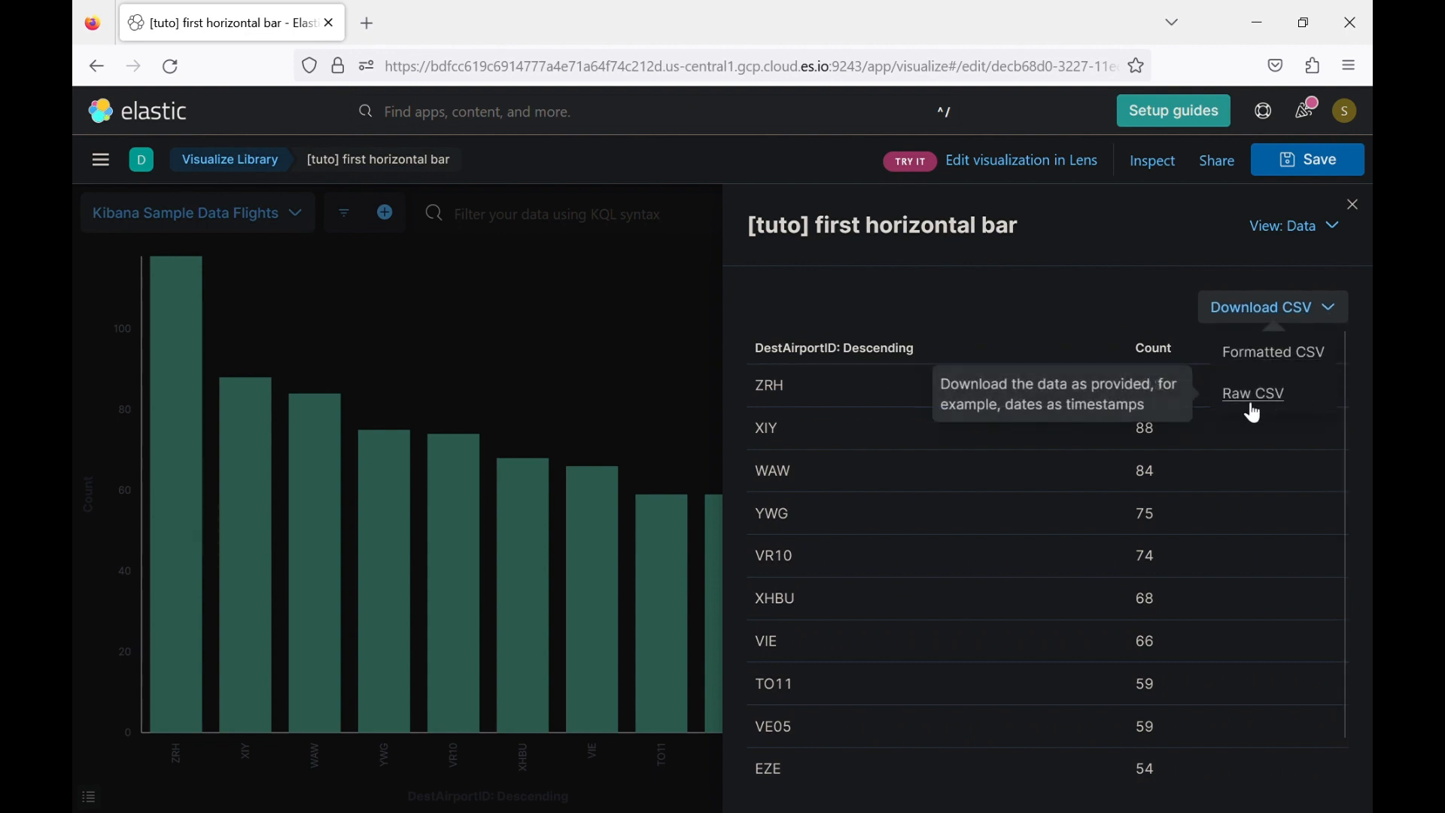
left_click(1061, 320)
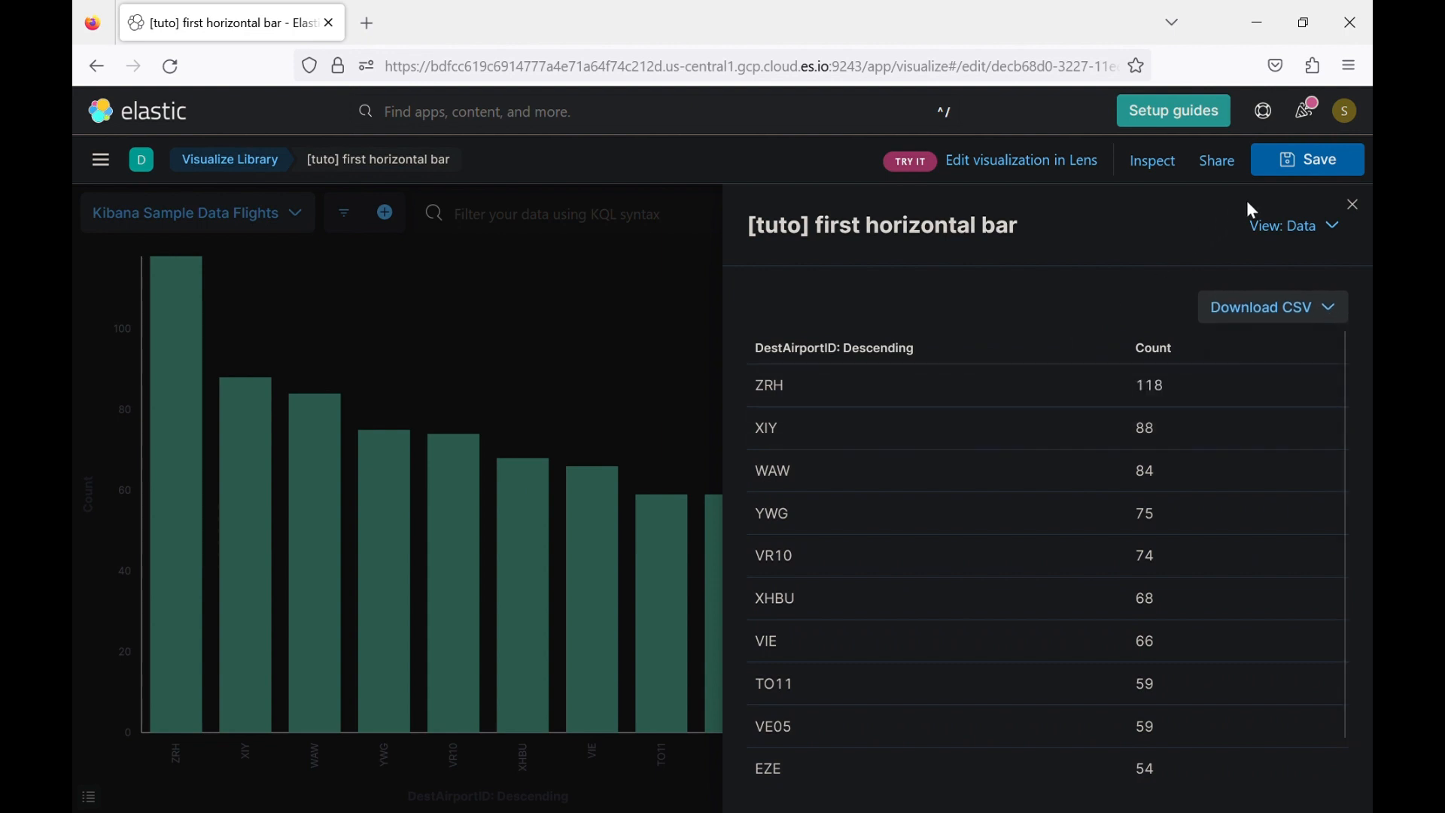
Switch the inspector to the Requests view and examine the terms aggregation, field and size in the request body.
left_click(1269, 227)
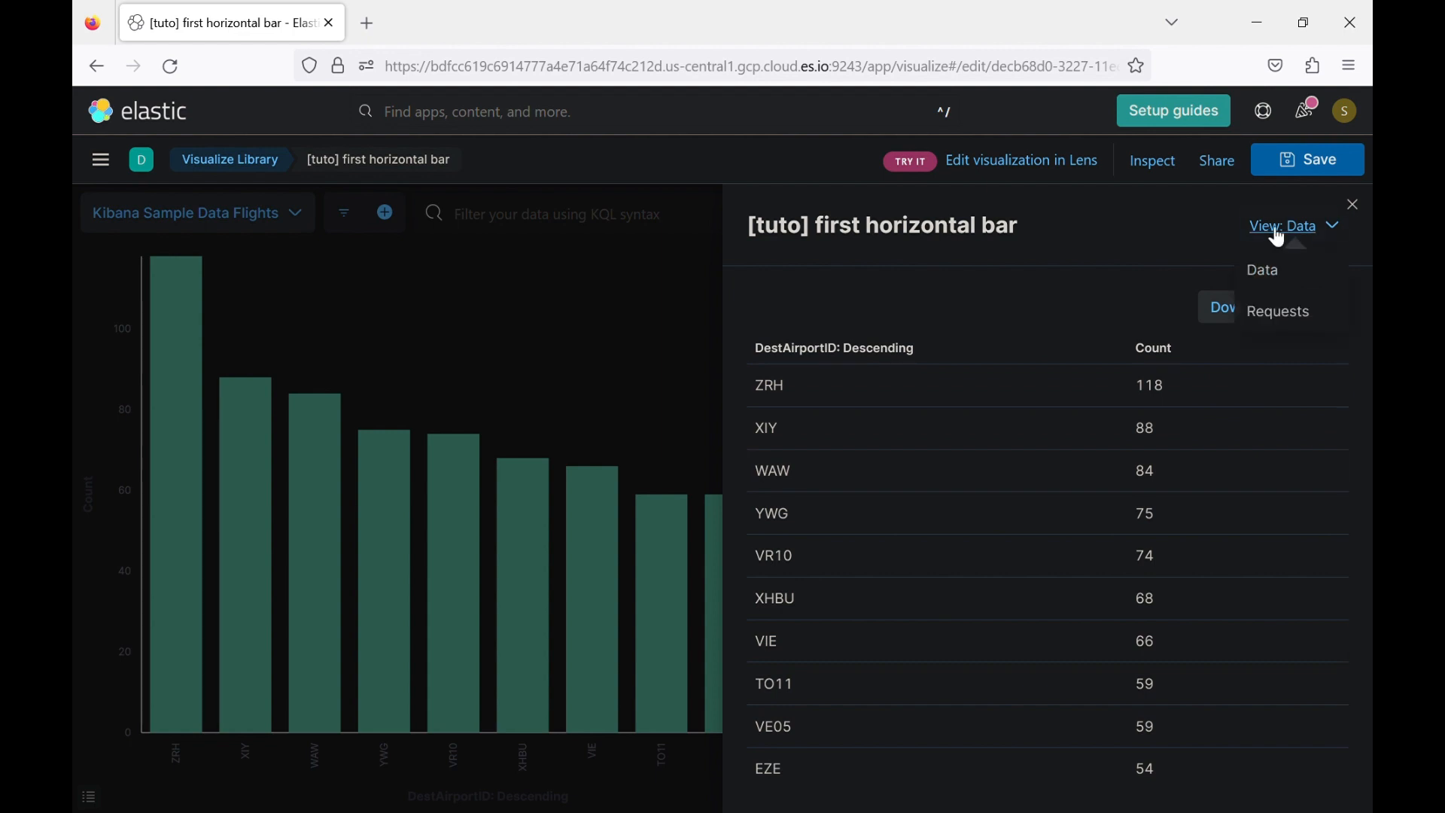
left_click(1283, 305)
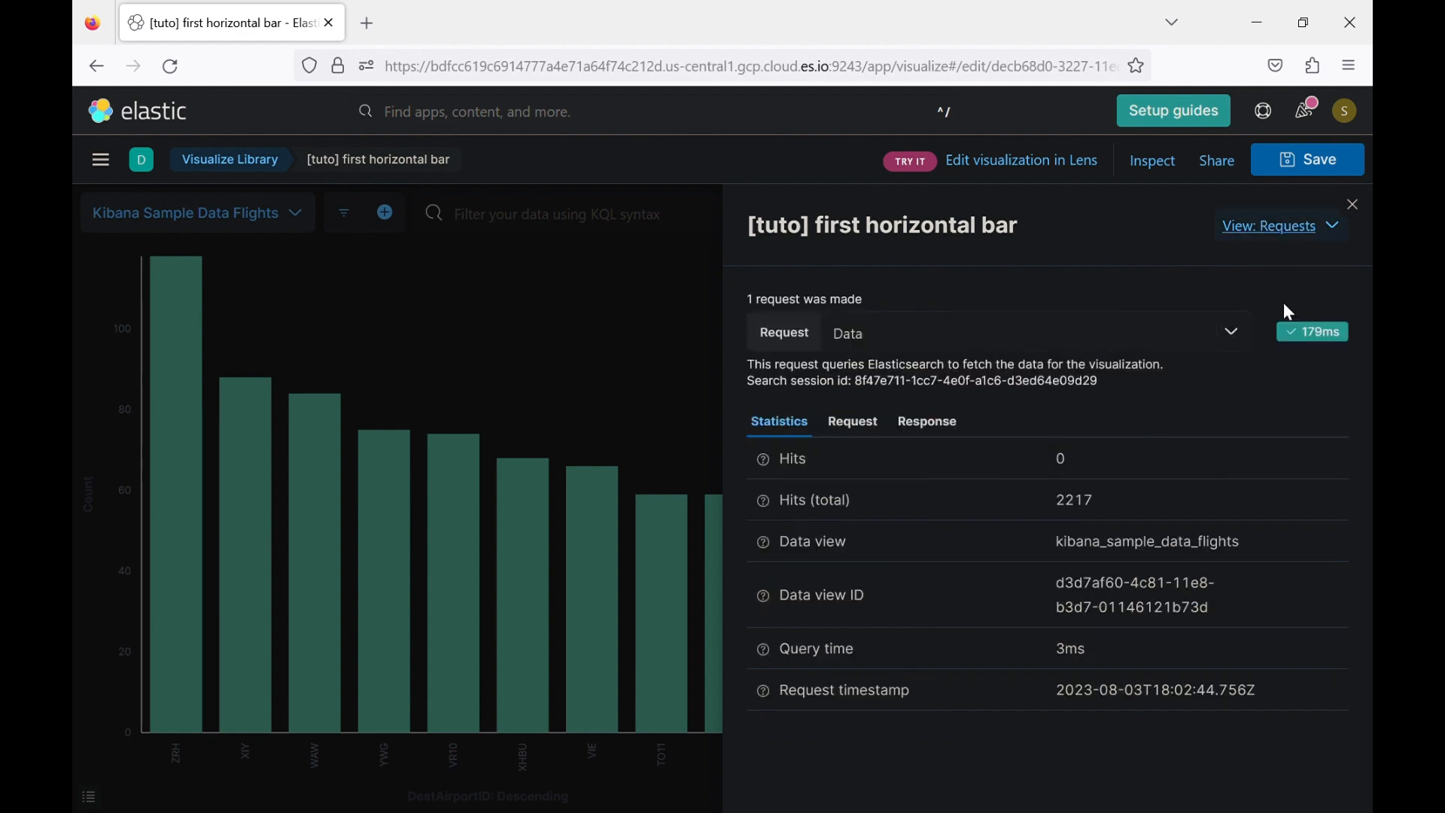
left_click(854, 423)
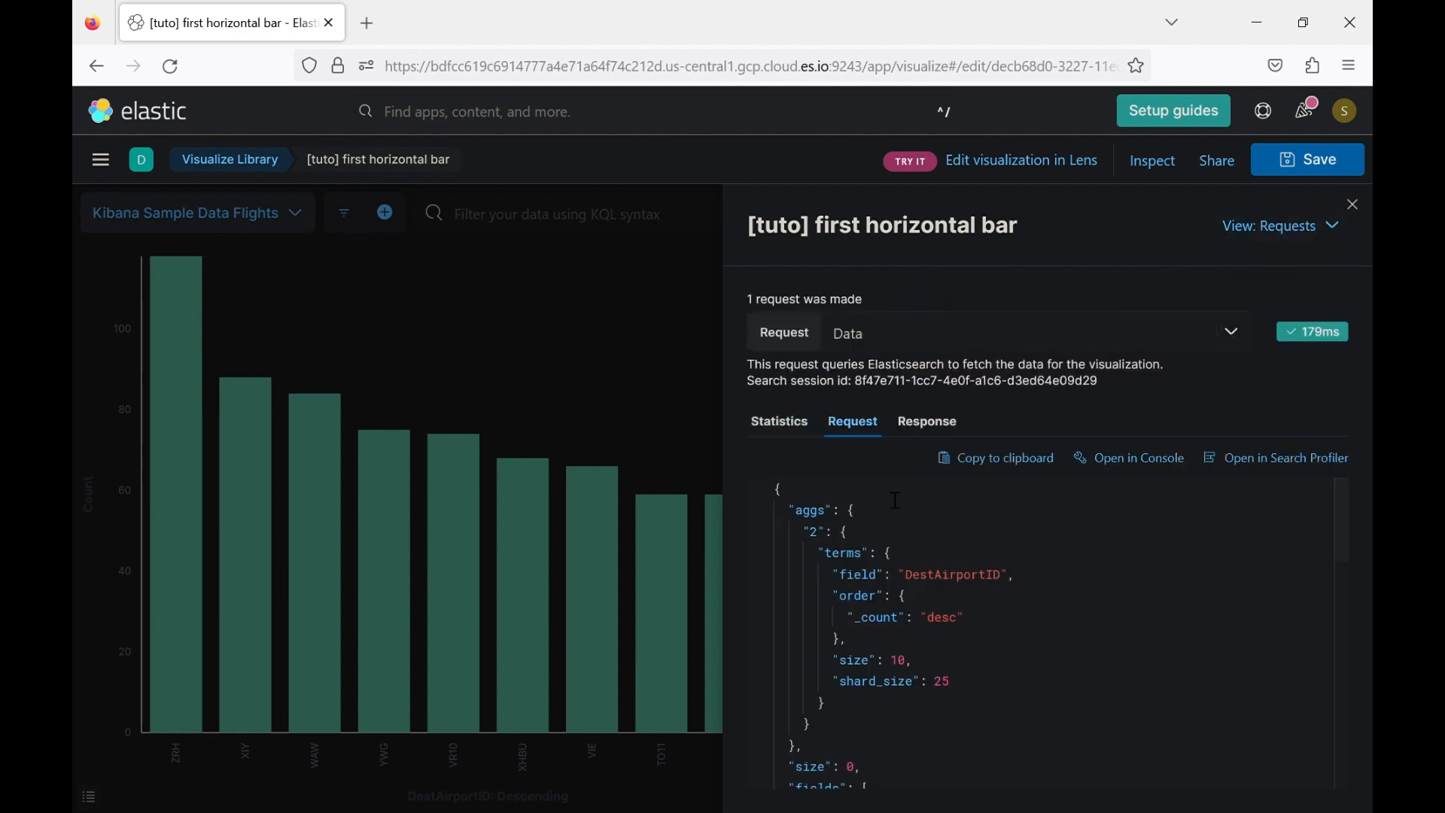
left_click_drag(790, 511, 1017, 611)
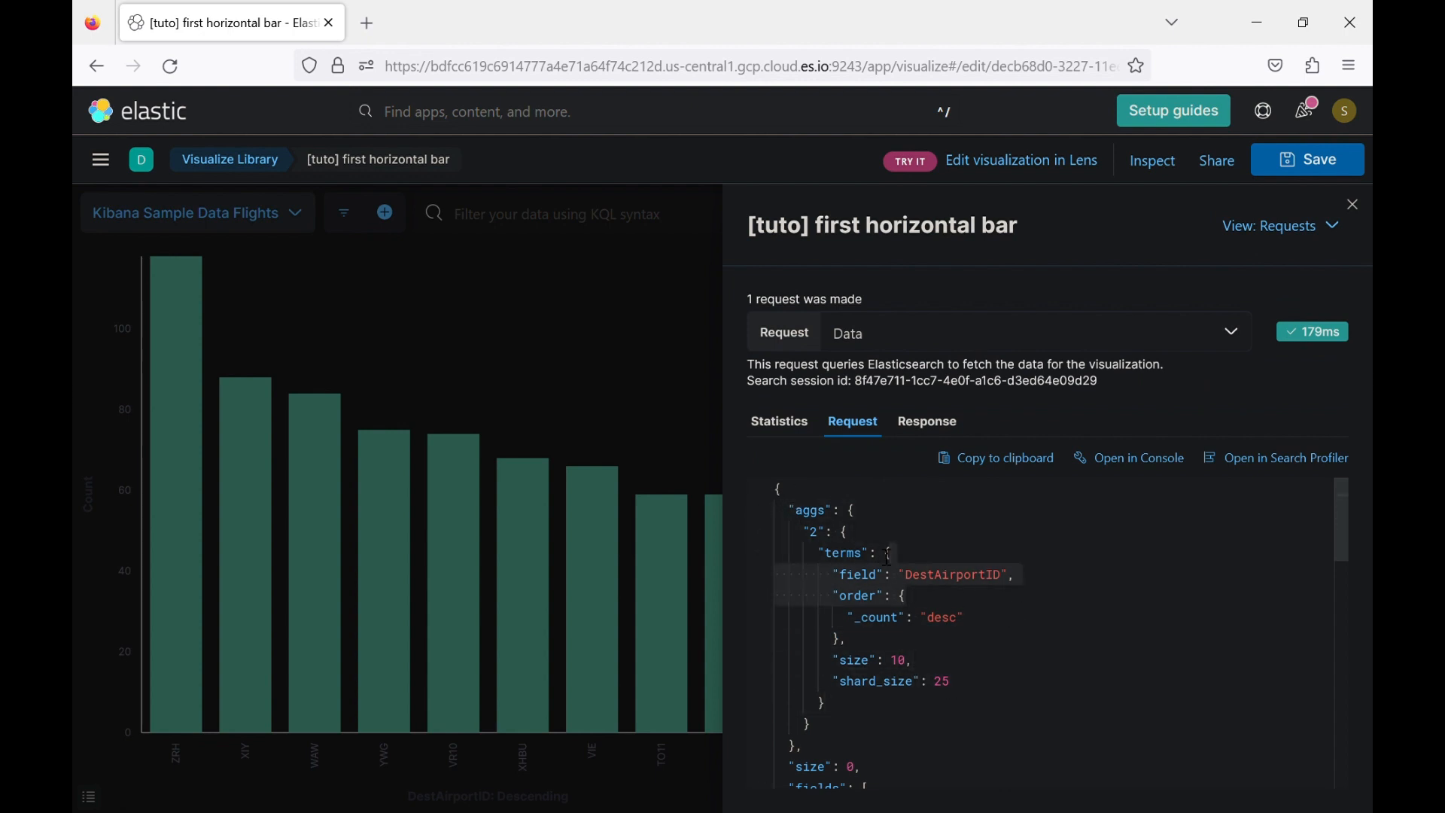
left_click(854, 558)
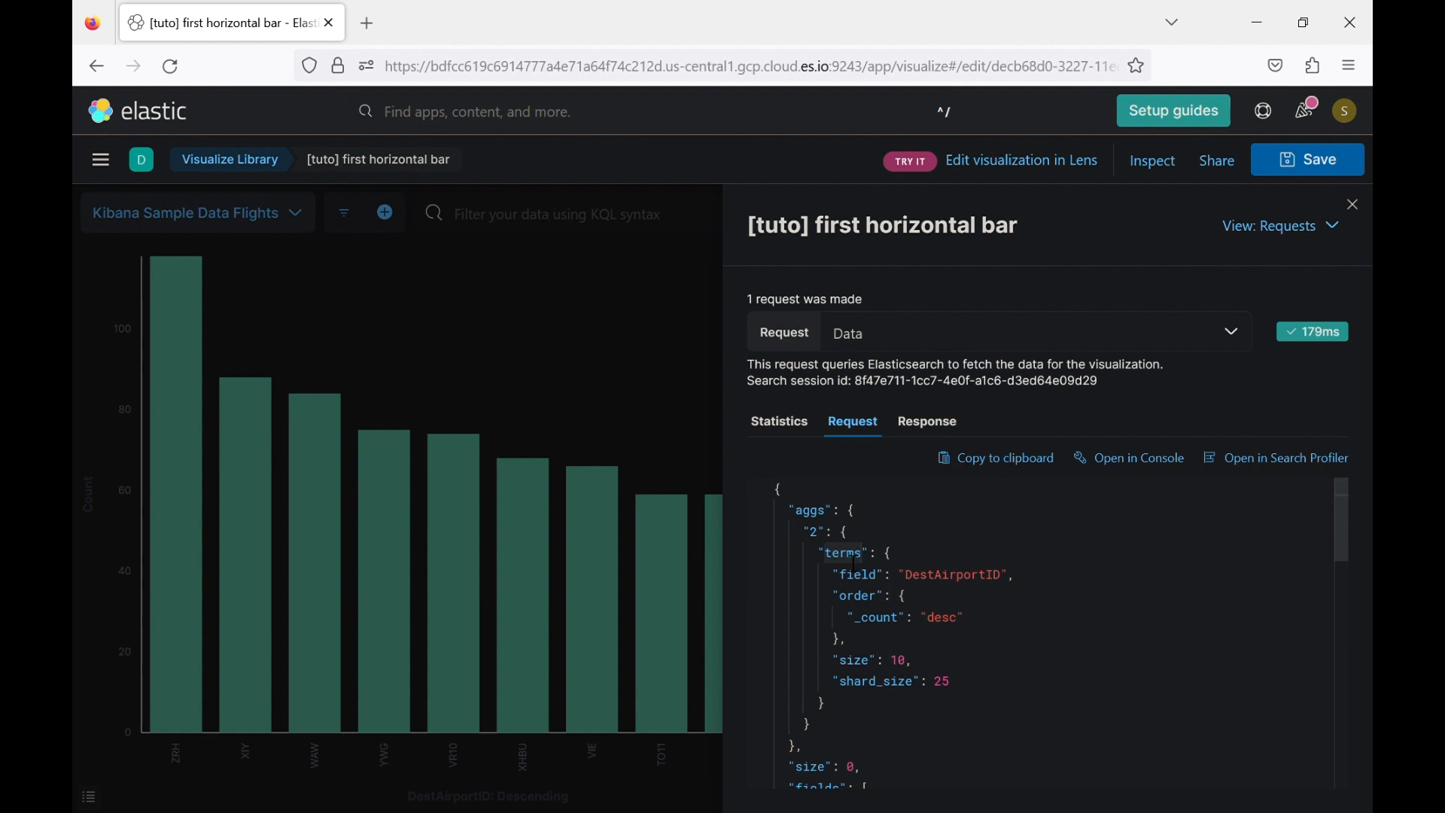
left_click(820, 537)
left_click(855, 559)
left_click(981, 586)
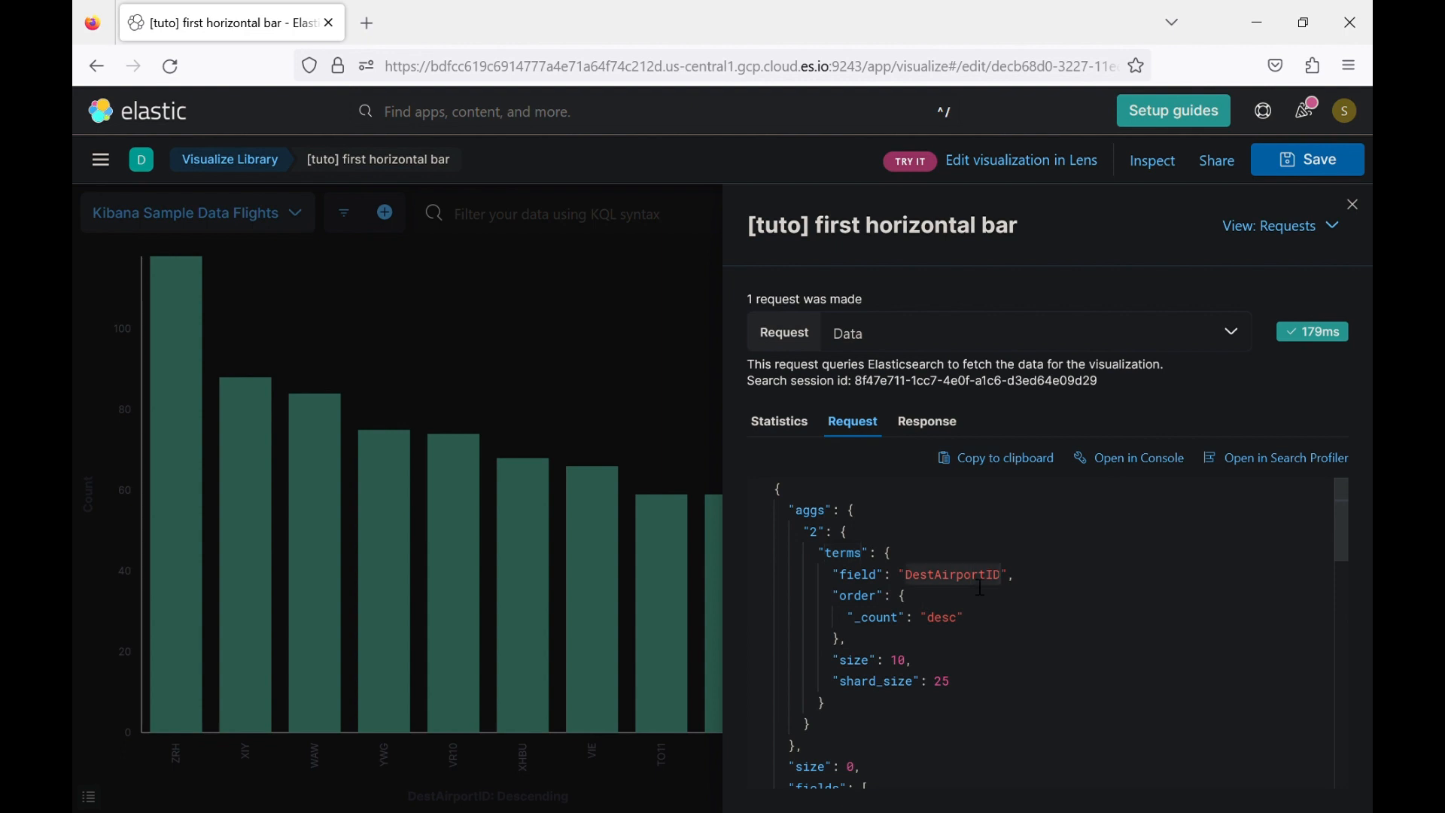
left_click(906, 662)
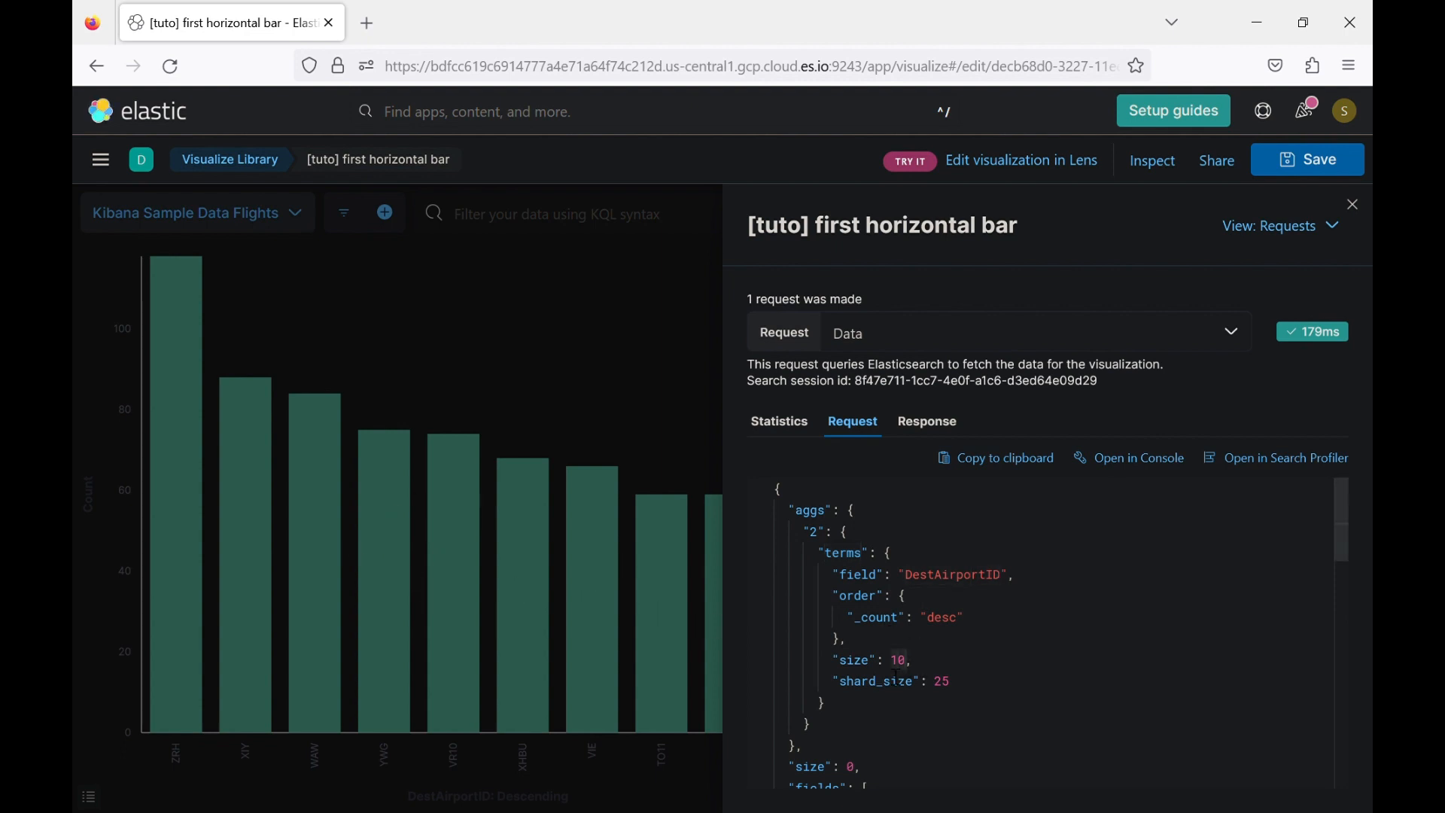
scroll(905, 672, "down", 5)
scroll(906, 672, "up", 5)
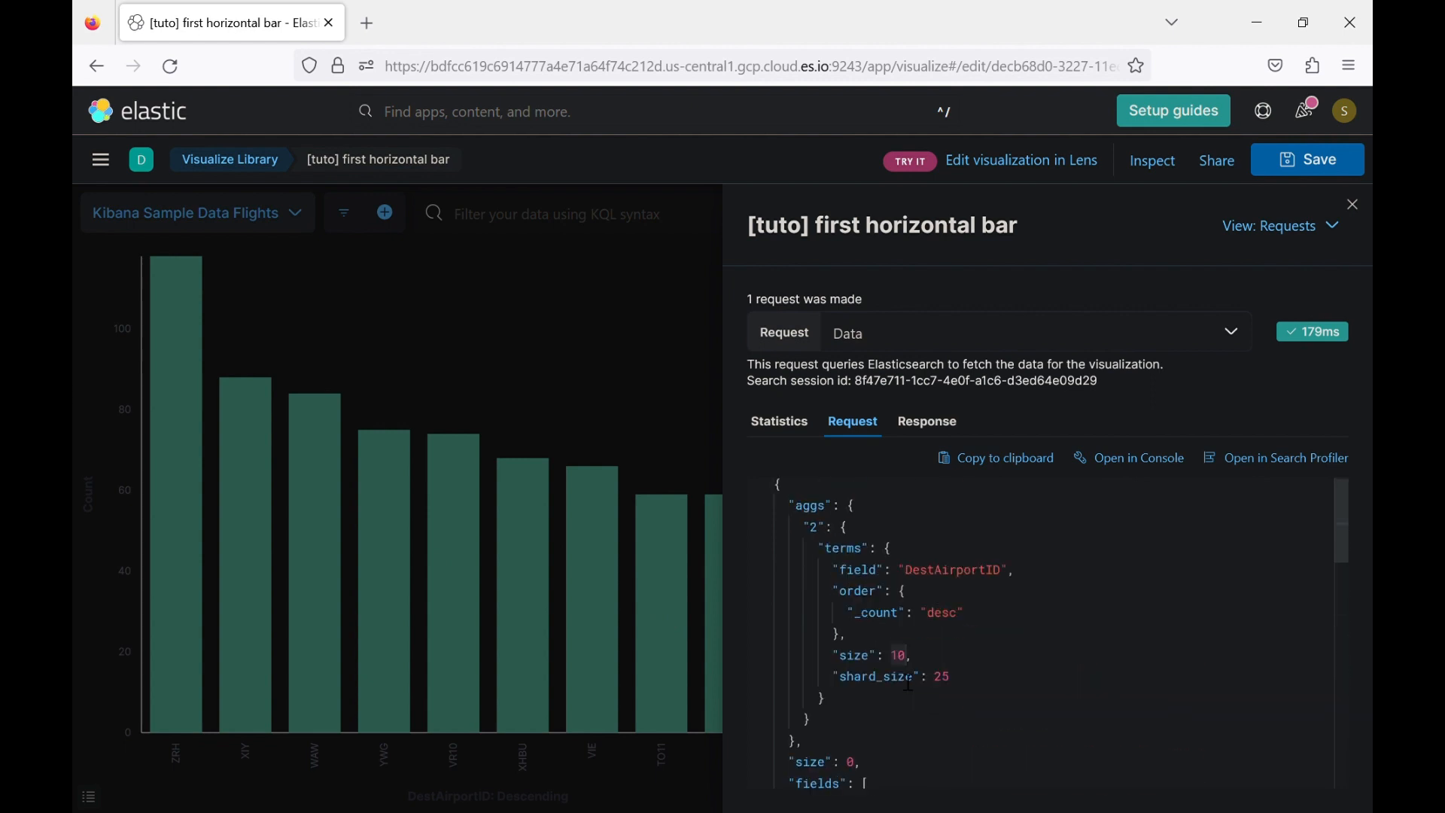
Examine the request's response down to the airport buckets and their document counts, and close the inspector.
left_click(931, 421)
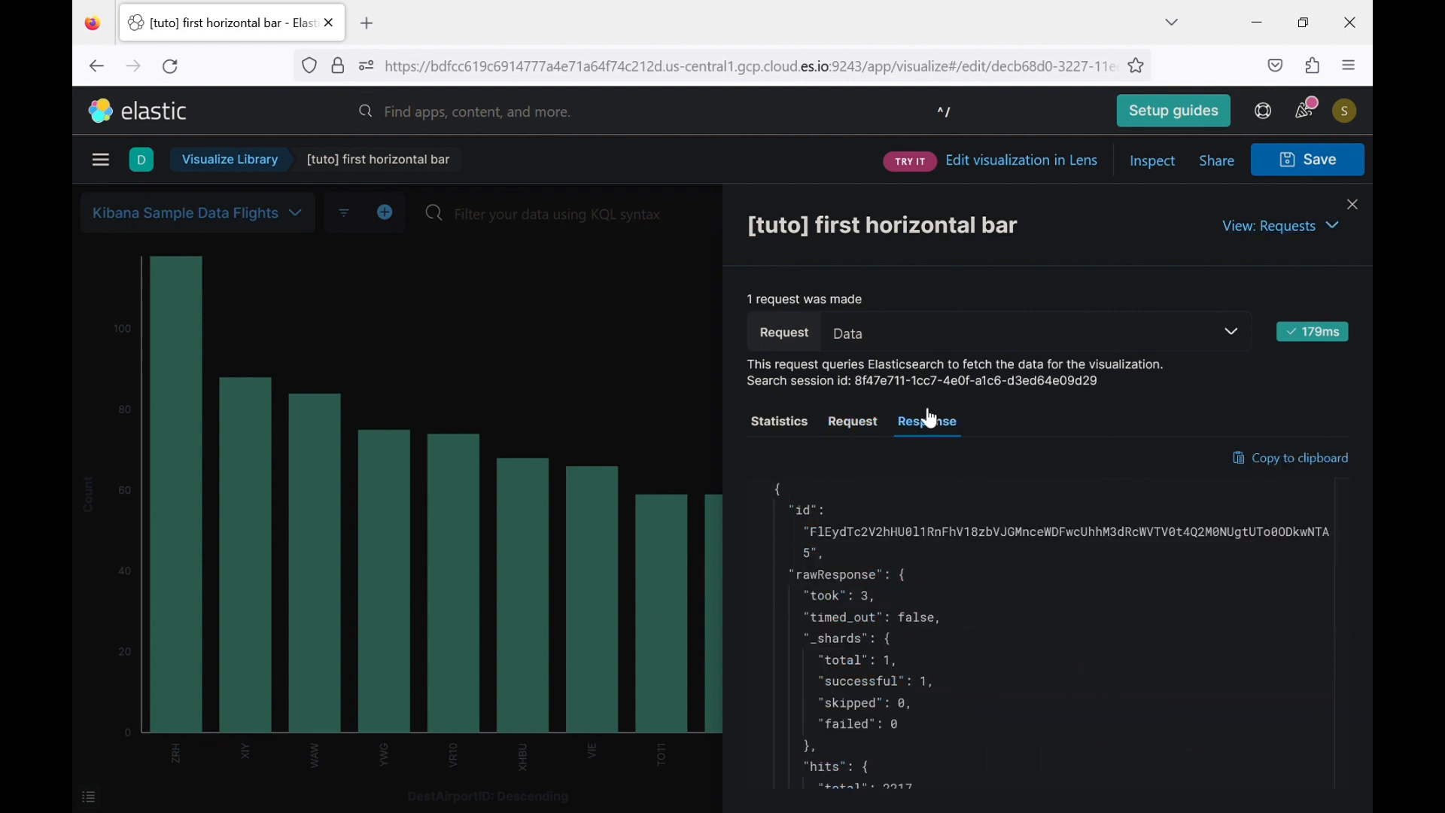
scroll(1005, 690, "down", 10)
scroll(1006, 690, "up", 9)
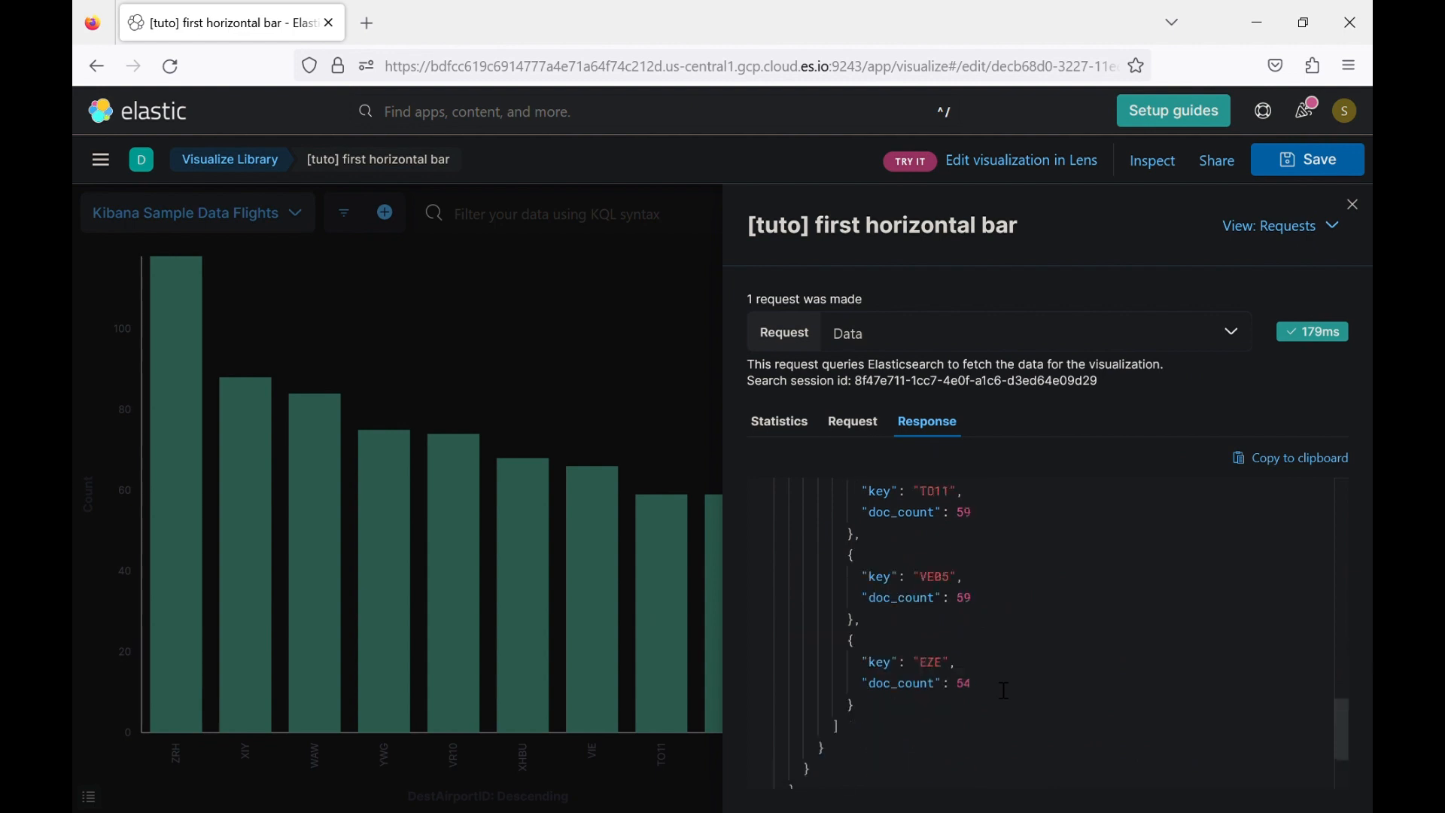
scroll(1005, 690, "up", 2)
scroll(964, 615, "down", 6)
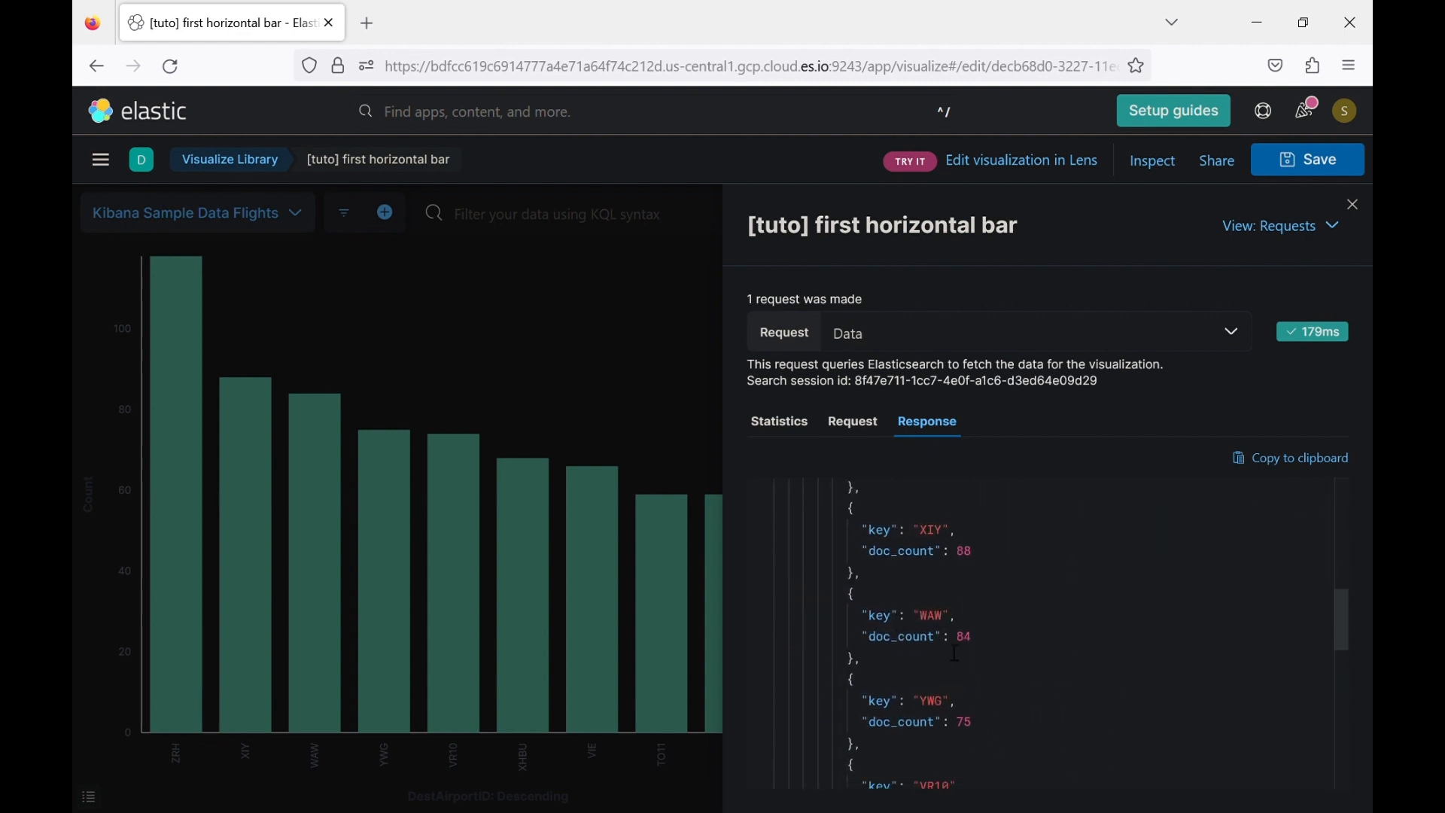
scroll(956, 653, "up", 6)
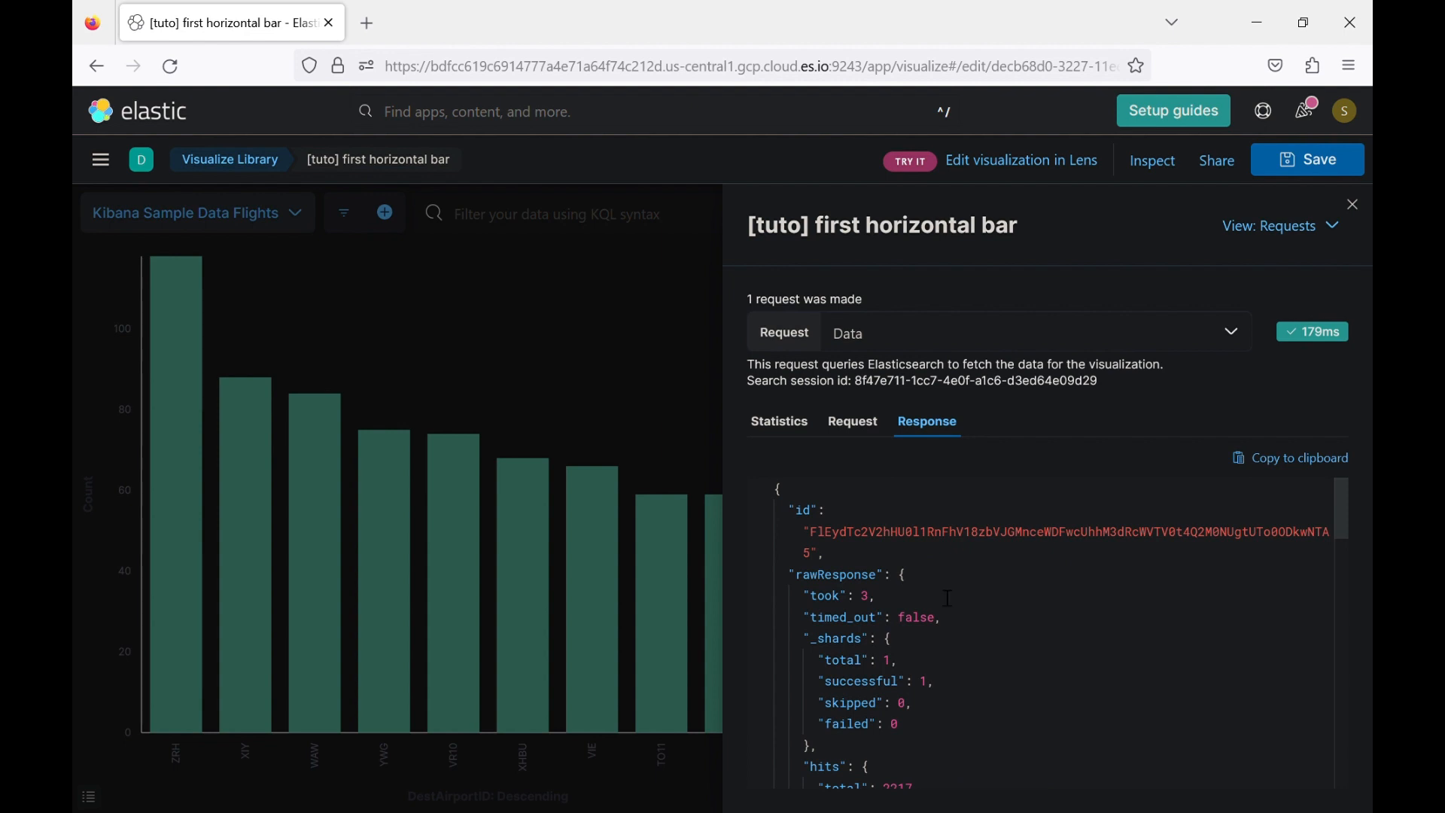
left_click(1353, 204)
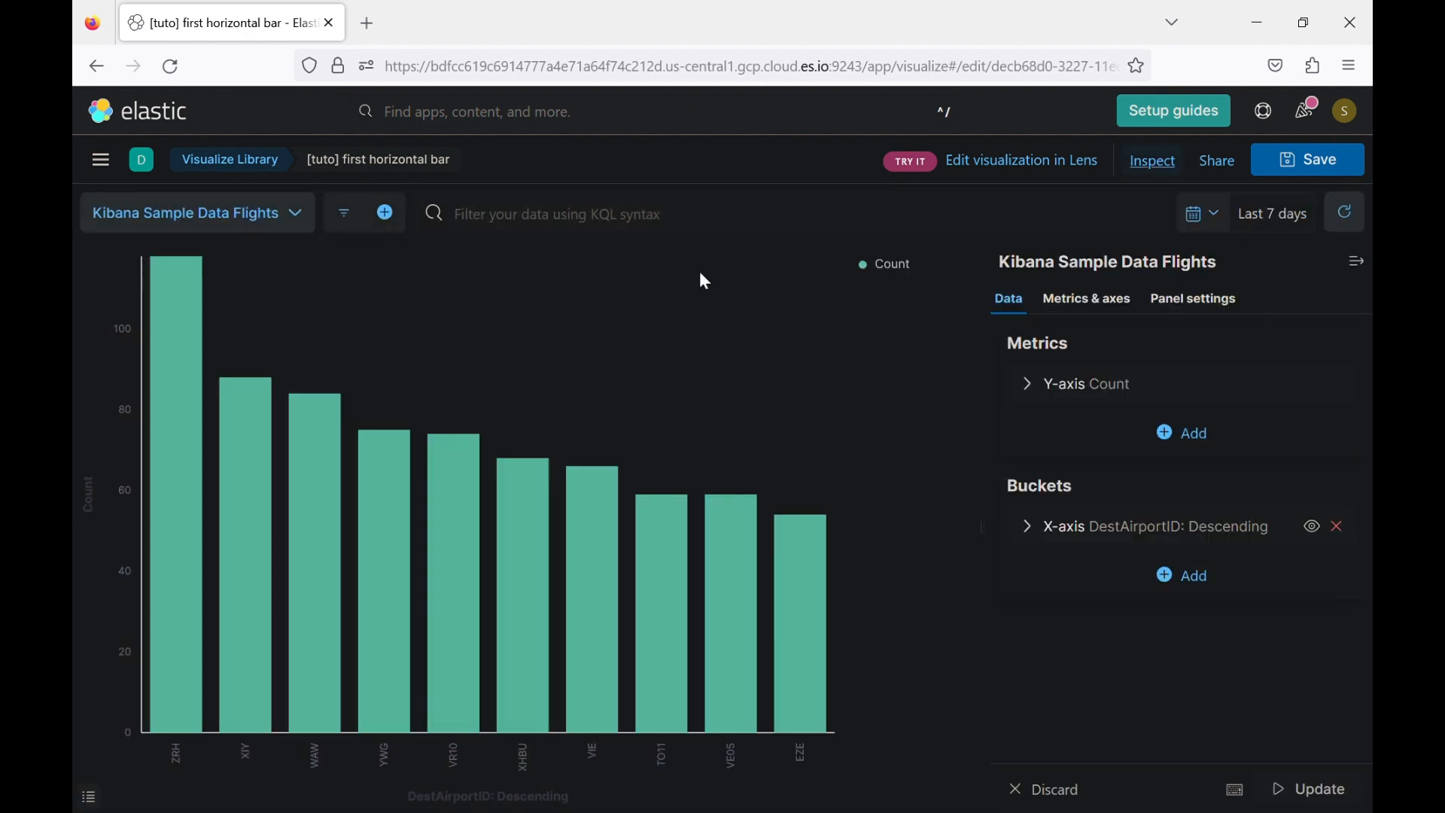
Return to the Visualize Library and create an aggregation-based pie chart with Kibana Sample Data Flights as the source.
left_click(256, 164)
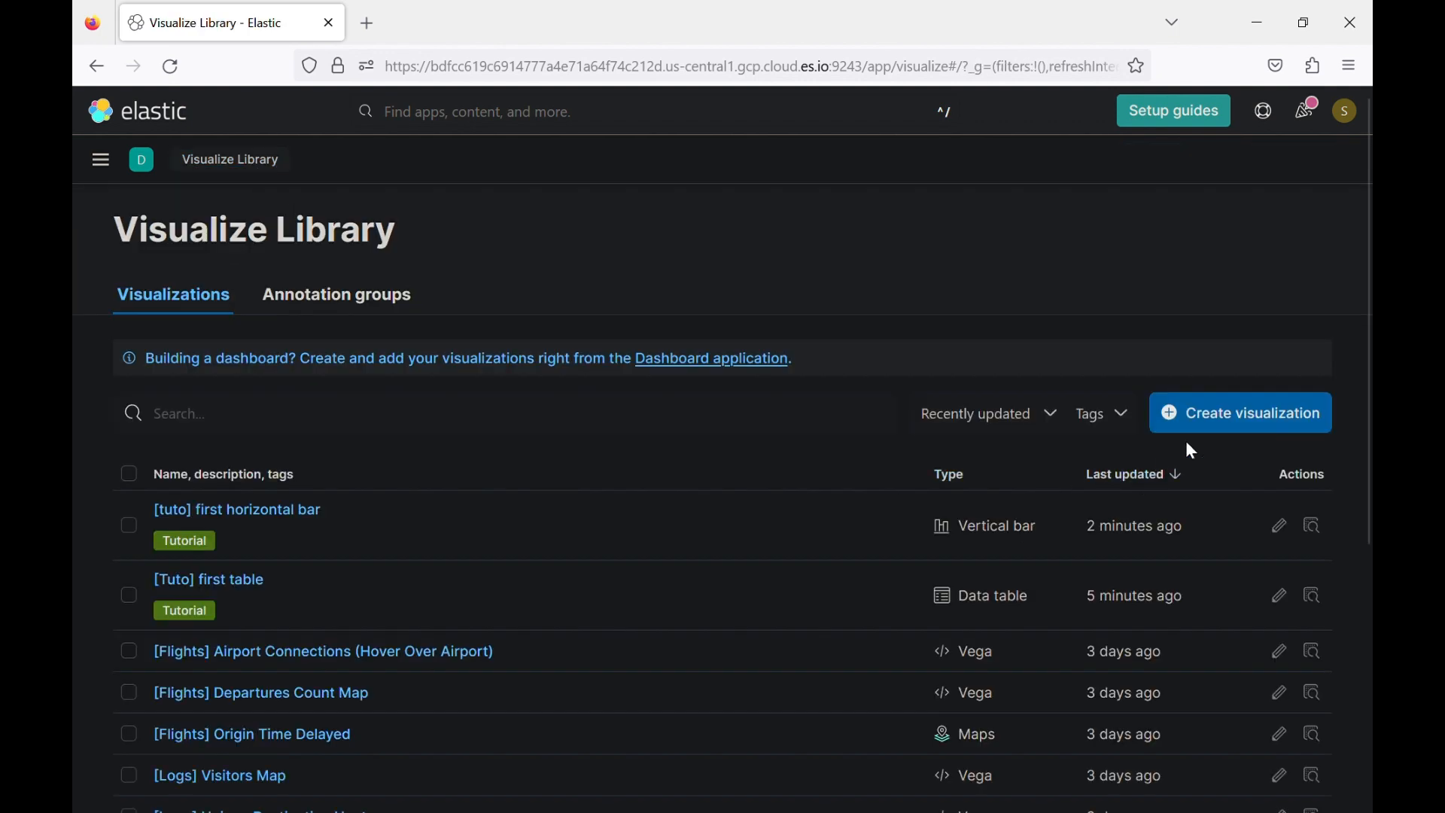
left_click(1238, 427)
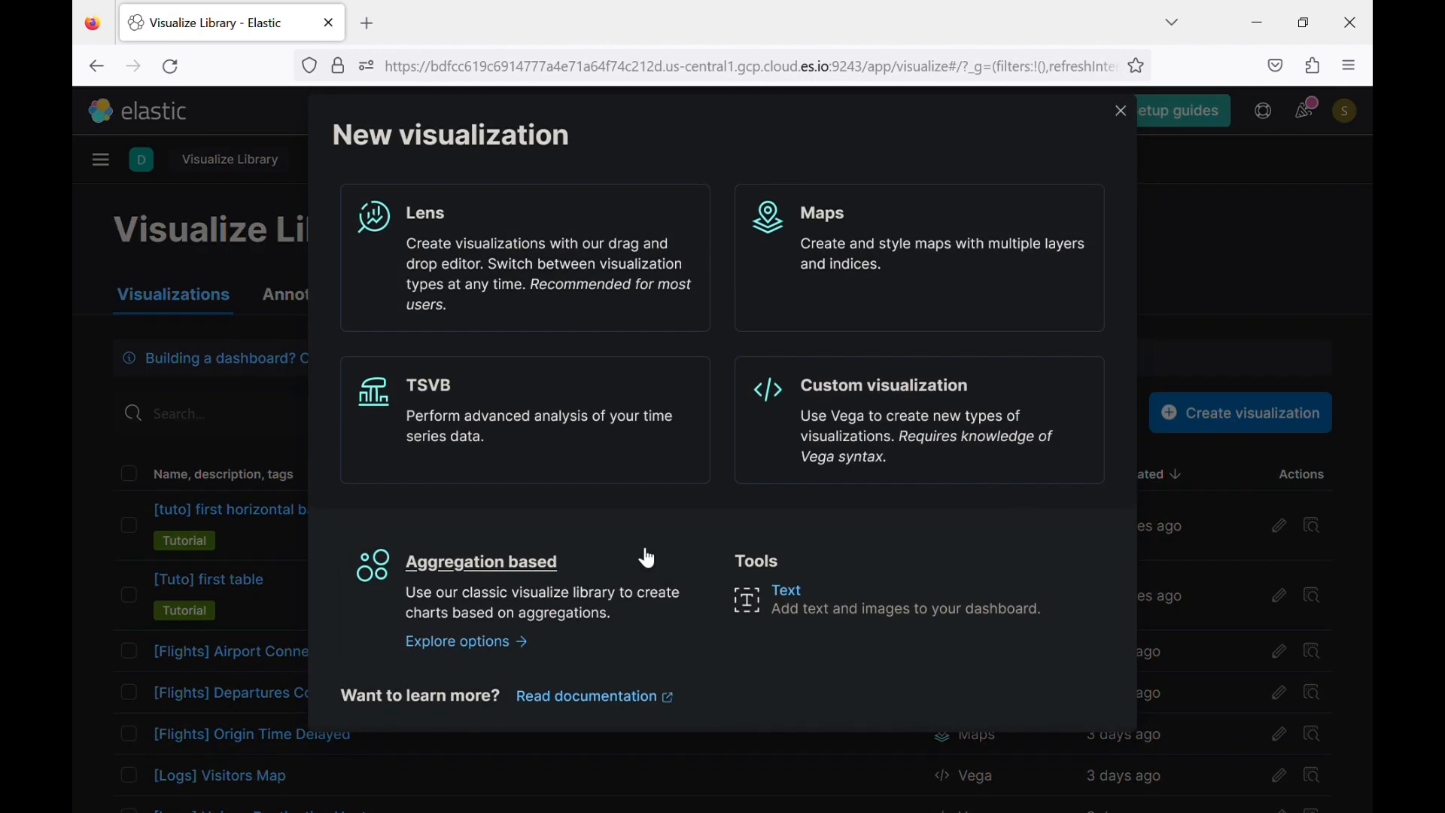
left_click(547, 572)
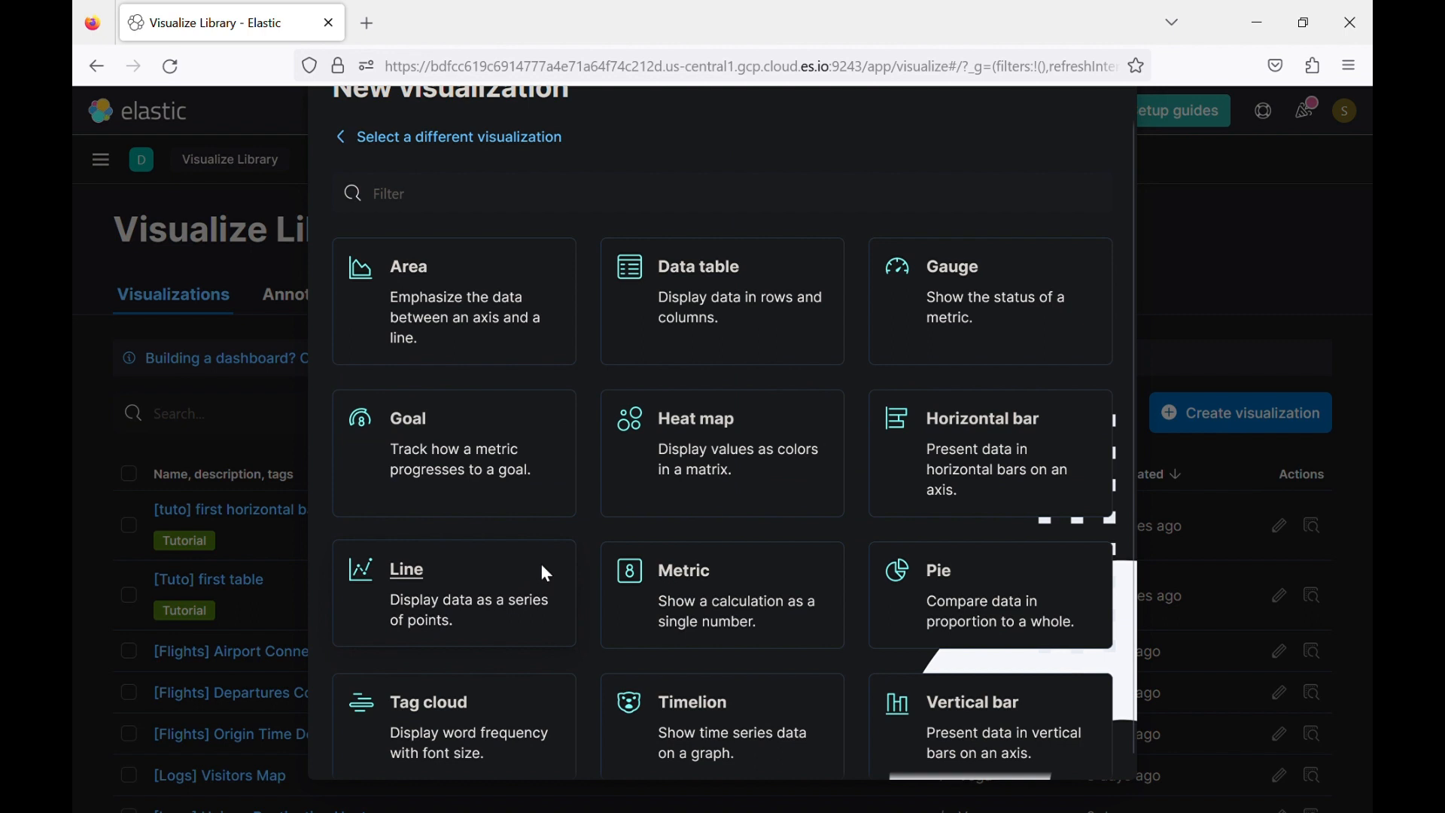
left_click(902, 569)
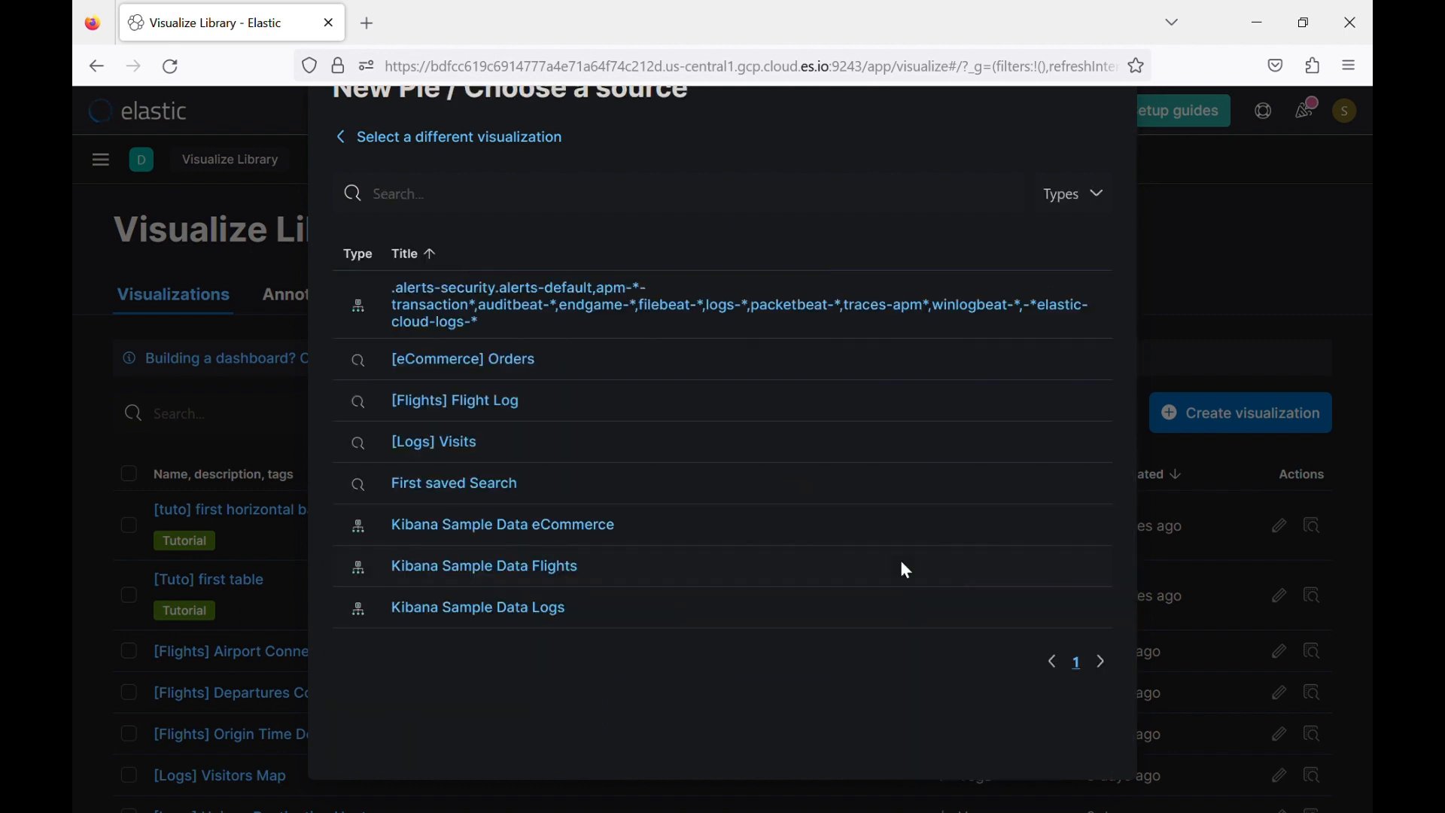
left_click(491, 566)
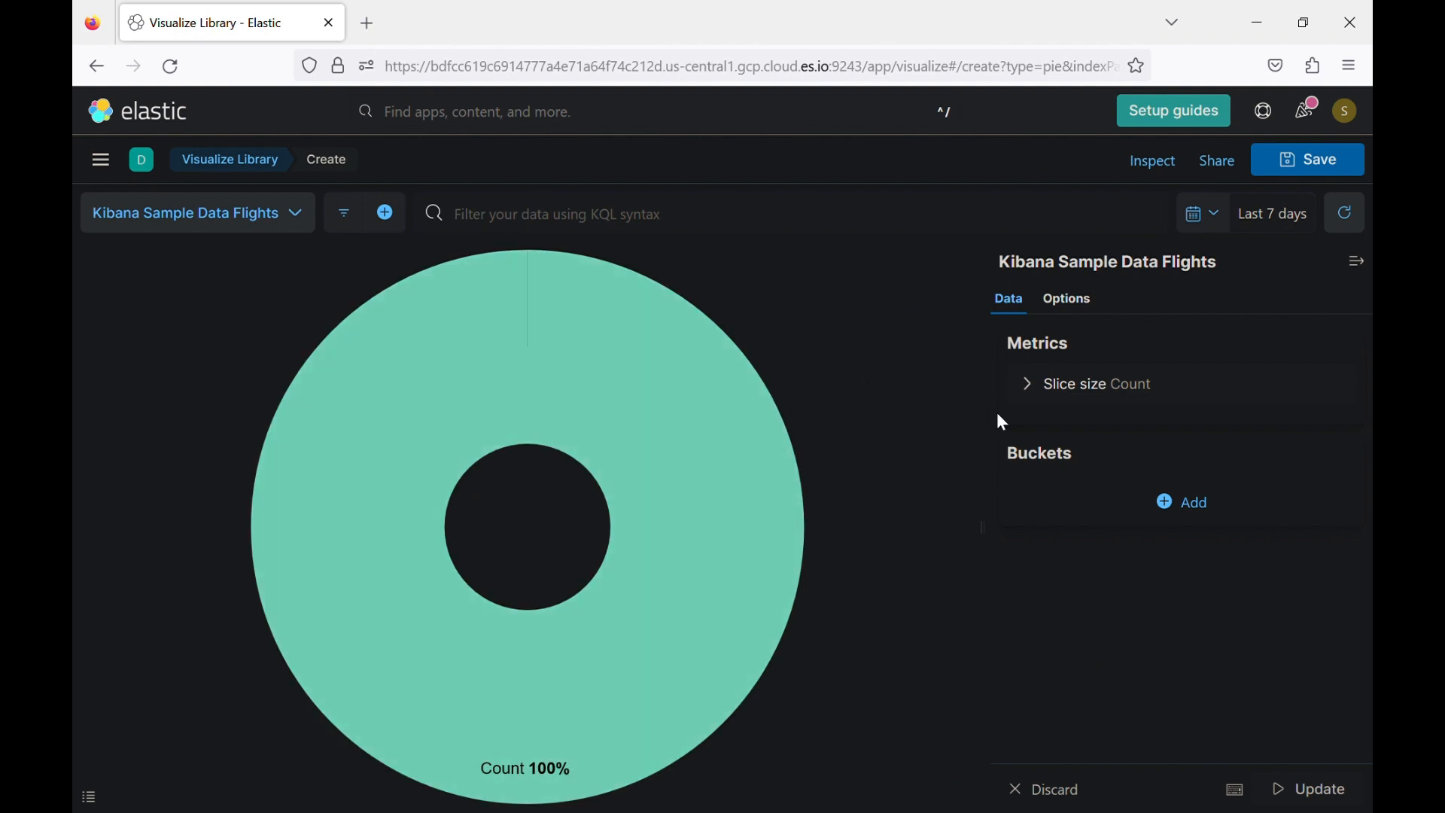
Add a Split slices bucket to the pie chart using the Terms aggregation.
left_click(1168, 506)
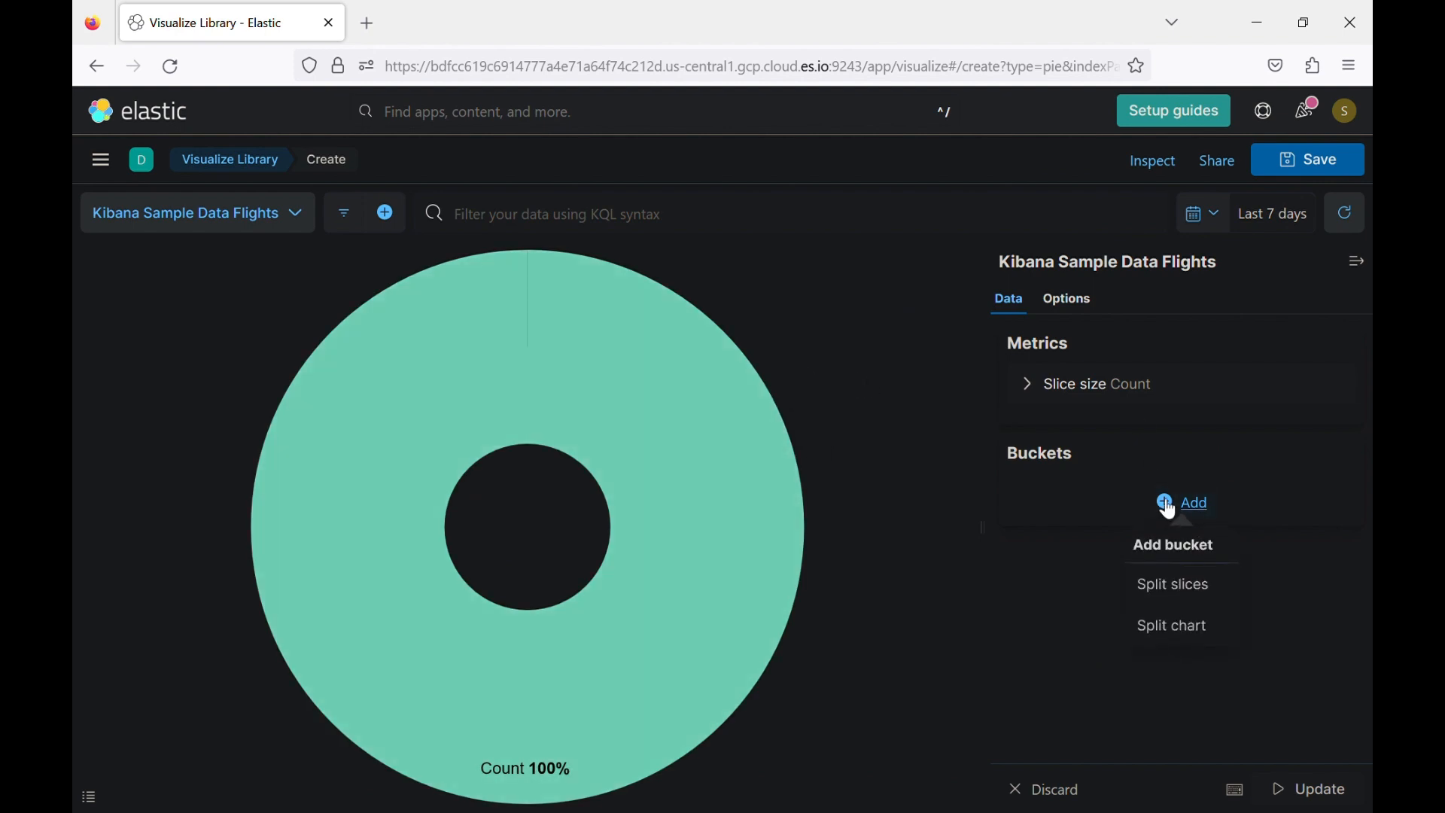
left_click(1173, 584)
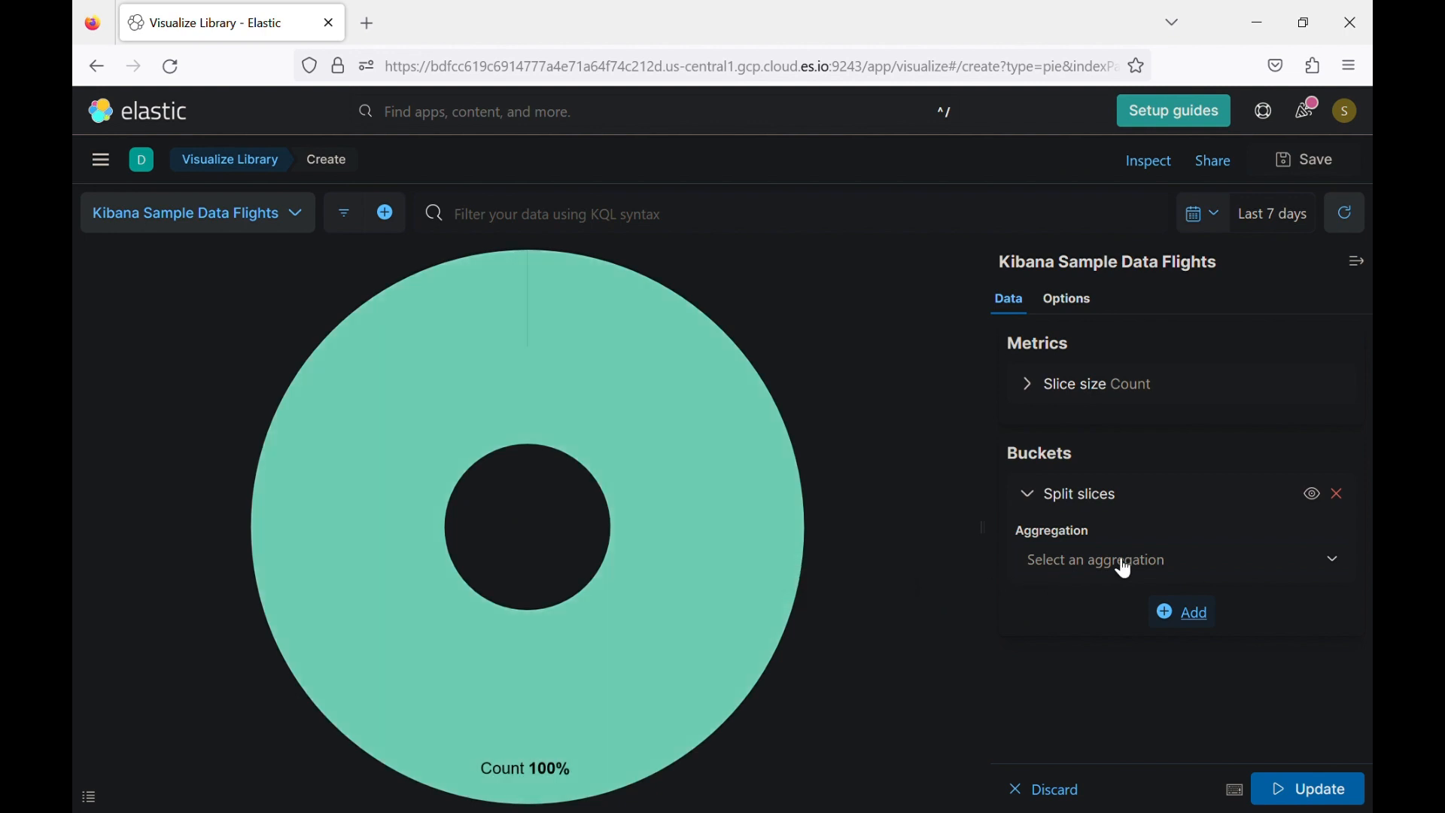
left_click(1127, 565)
type("term")
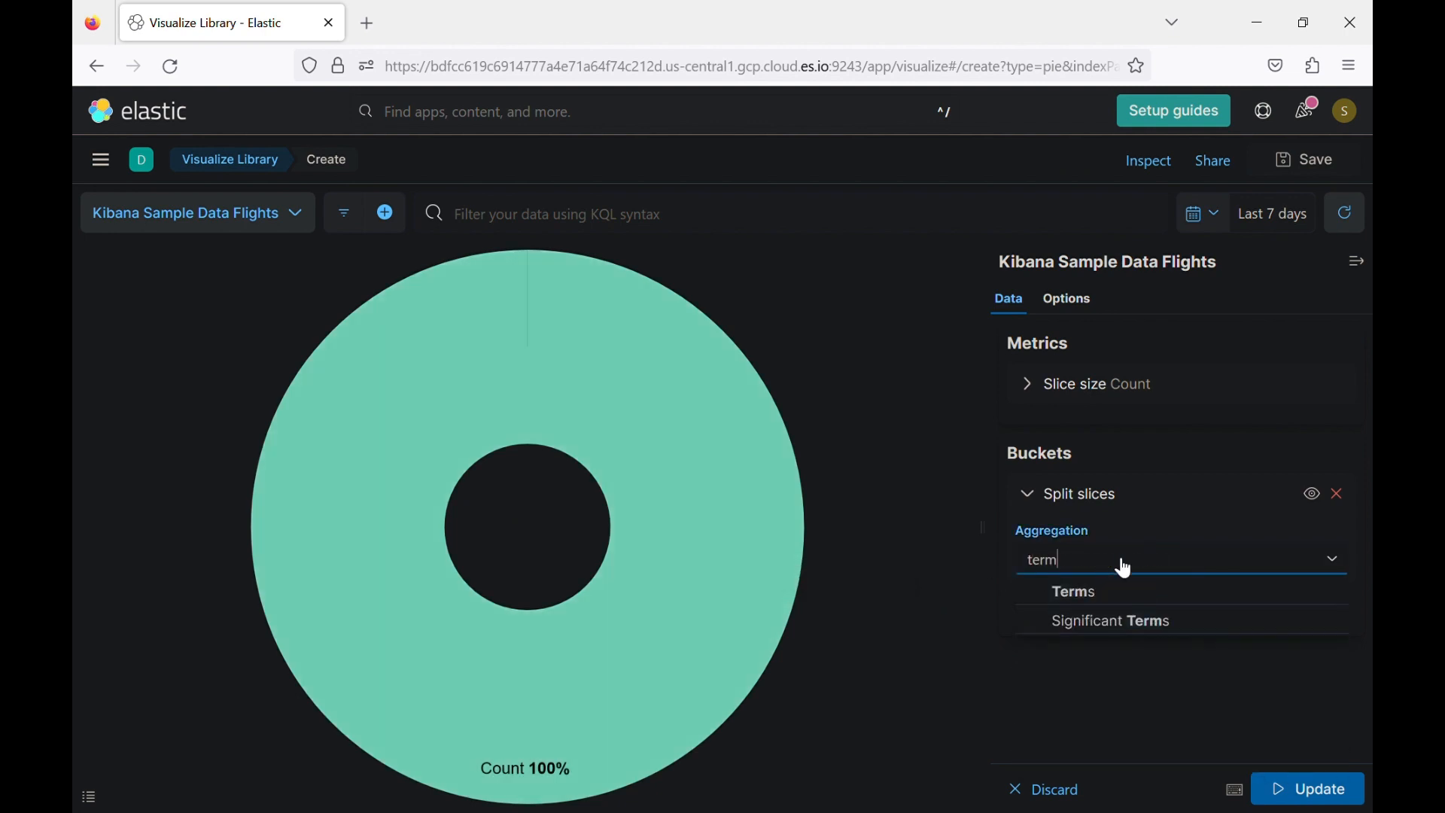
left_click(1100, 592)
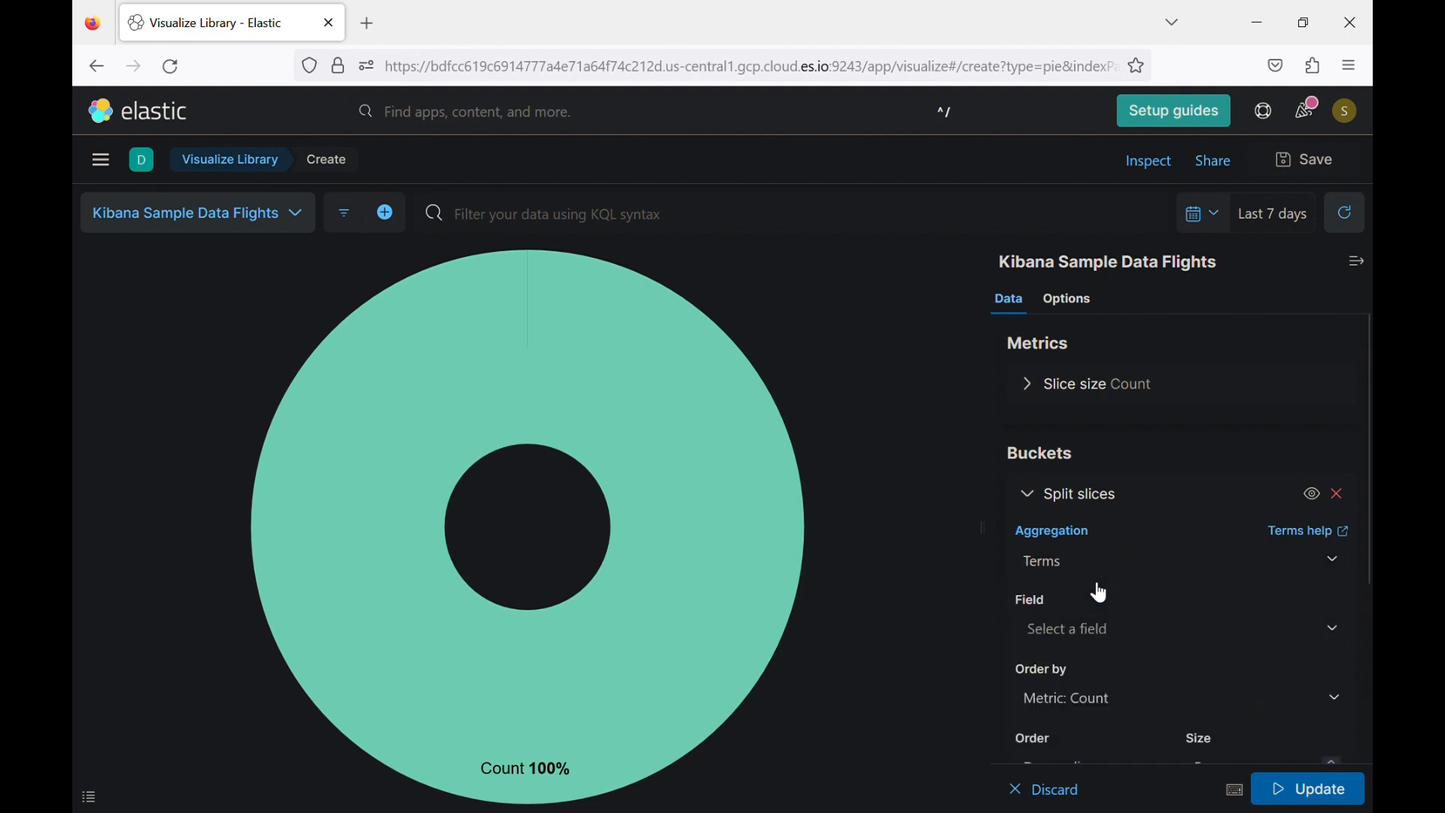
Set the slice bucket's field to DestRegion and update the pie chart.
left_click(1114, 647)
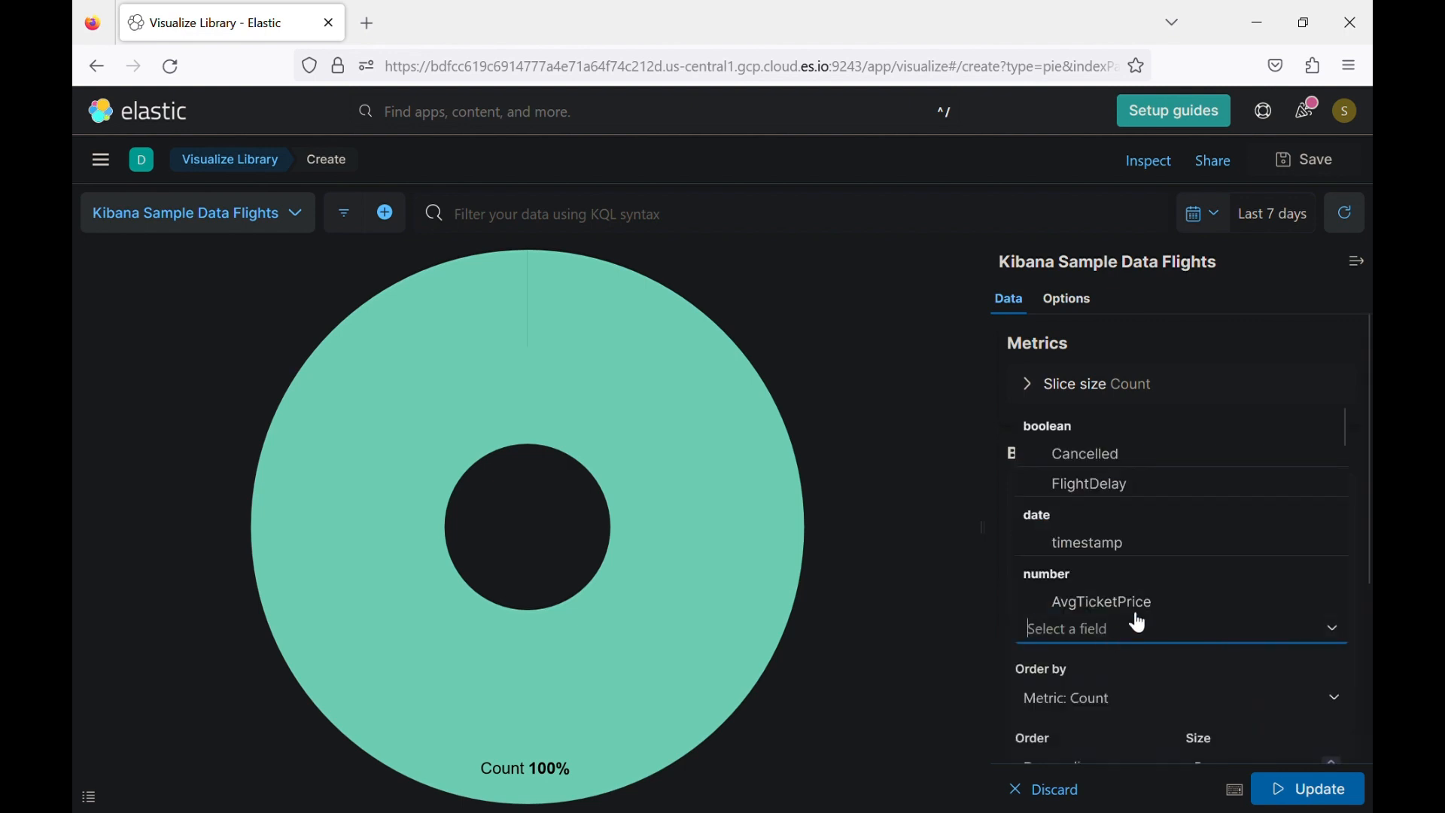
scroll(1136, 622, "down", 3)
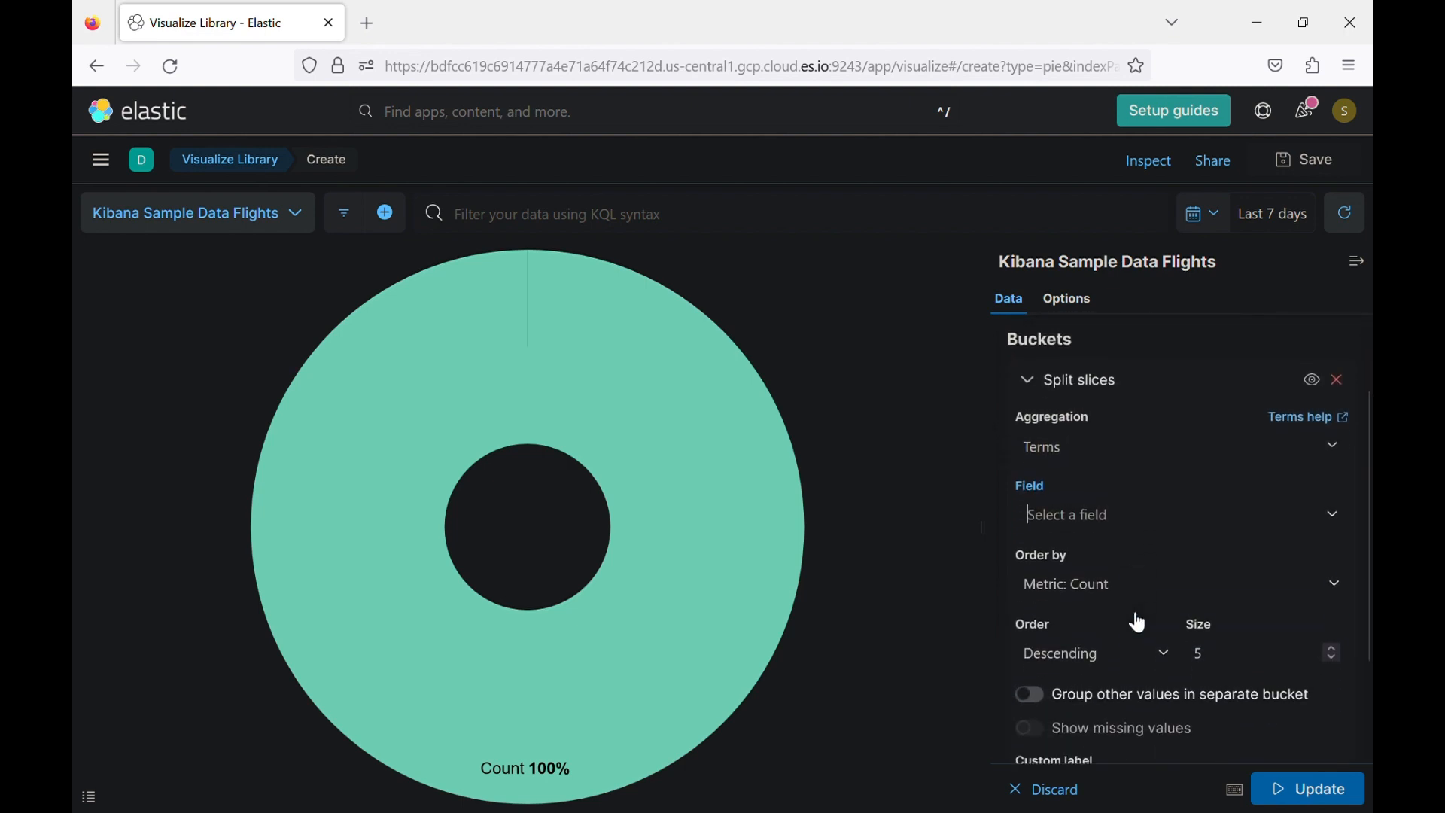
left_click(1179, 520)
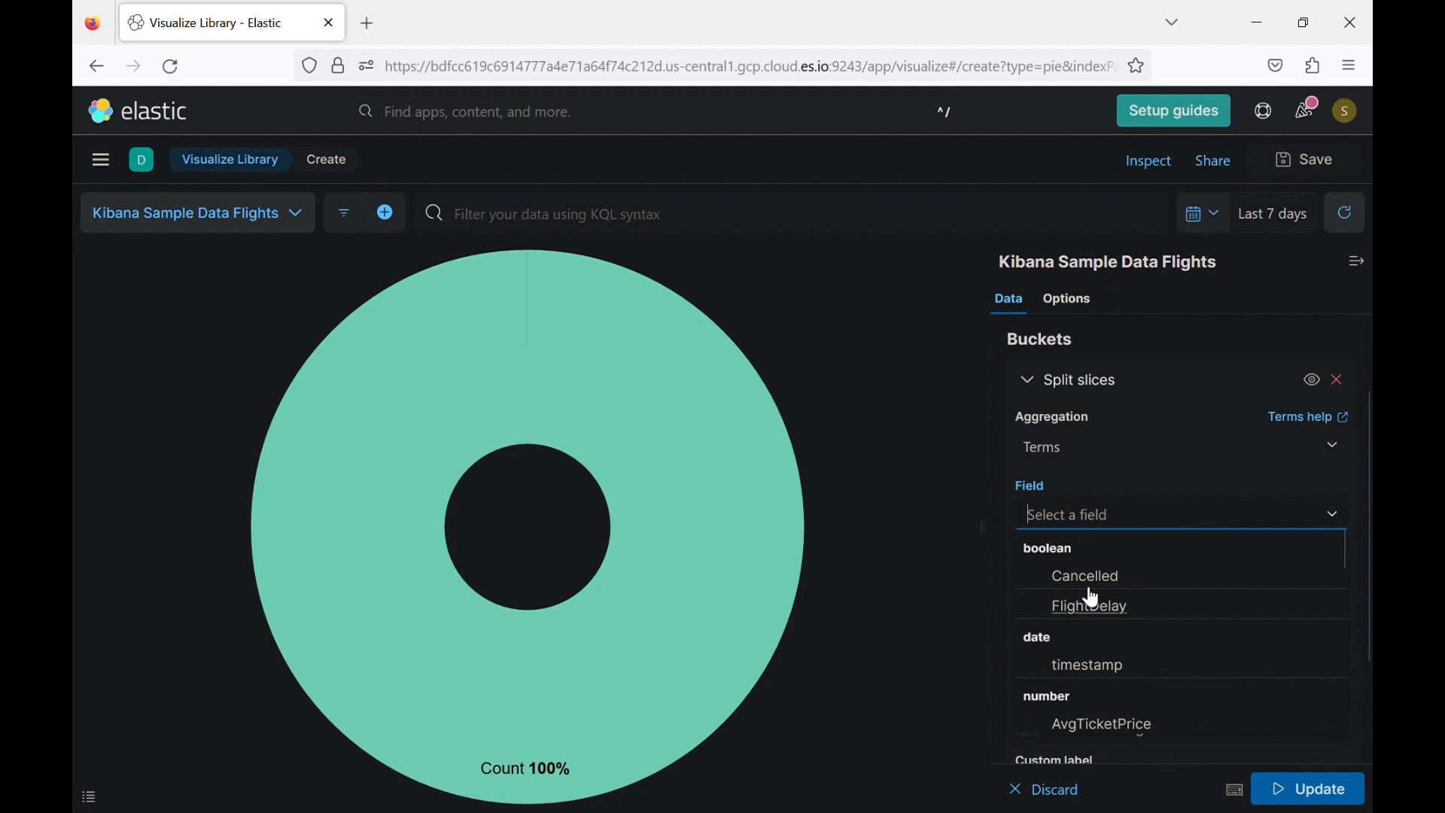
scroll(1066, 672, "down", 2)
scroll(1065, 672, "down", 5)
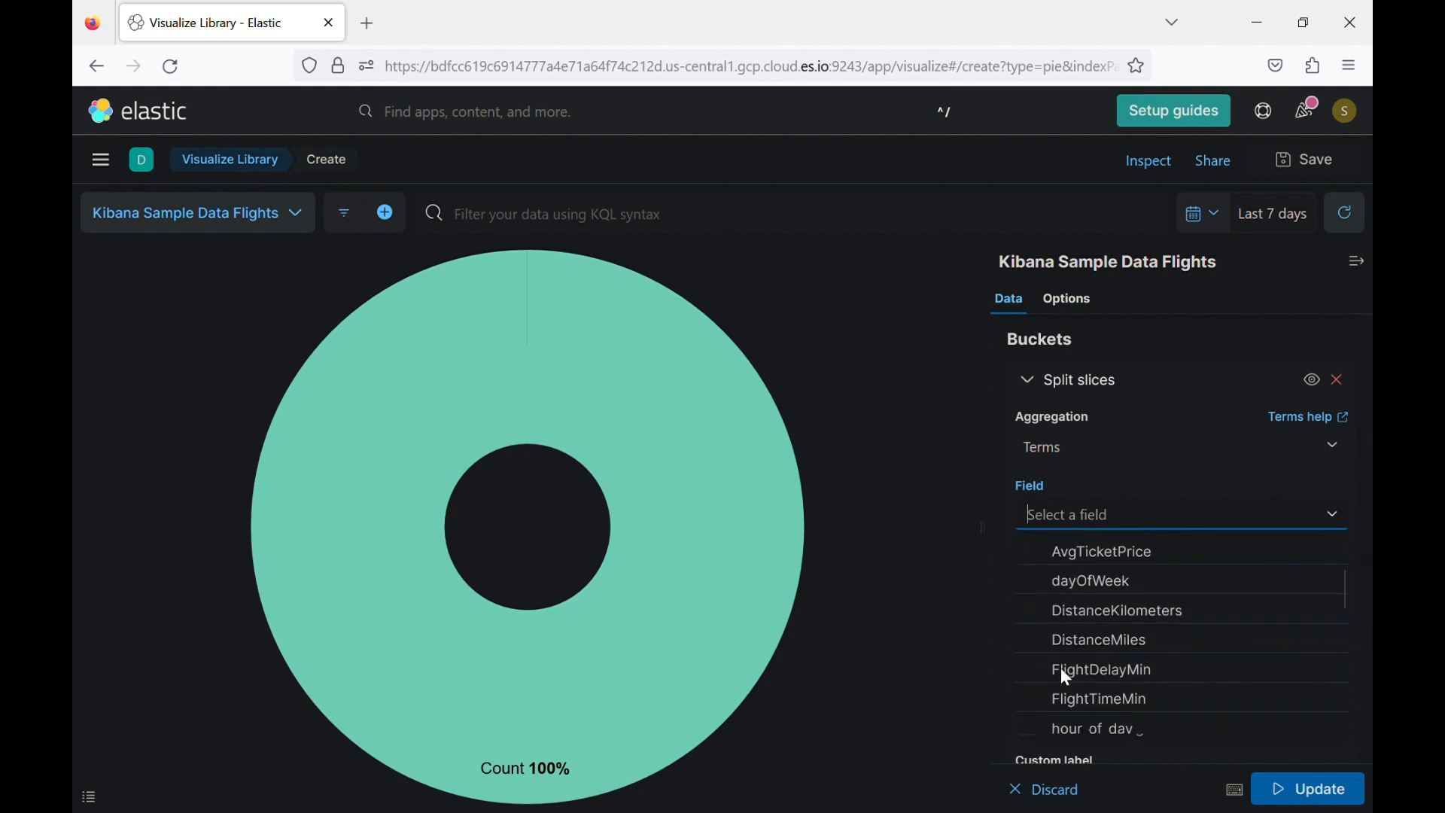
scroll(1072, 680, "down", 5)
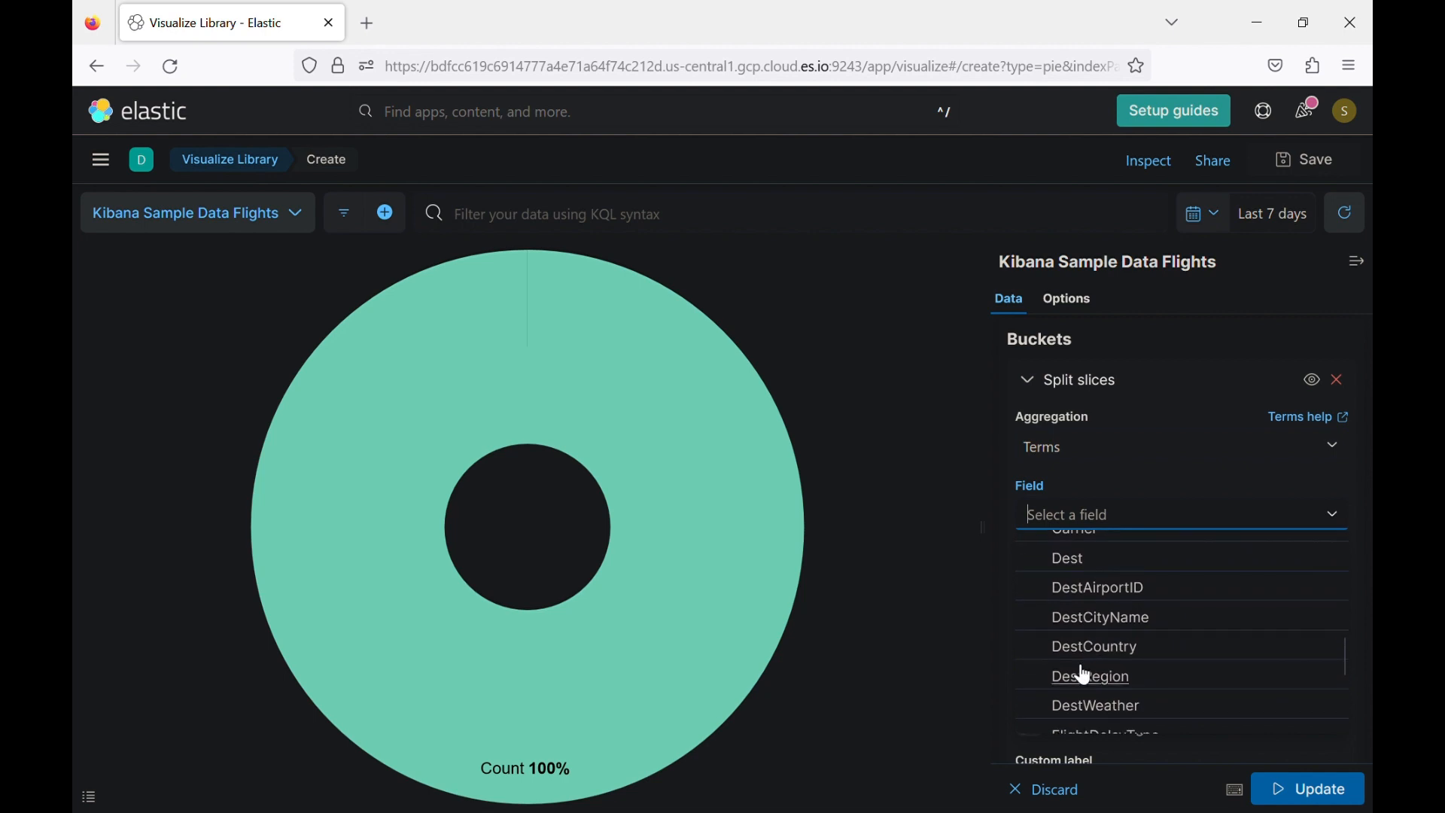
scroll(1110, 662, "down", 1)
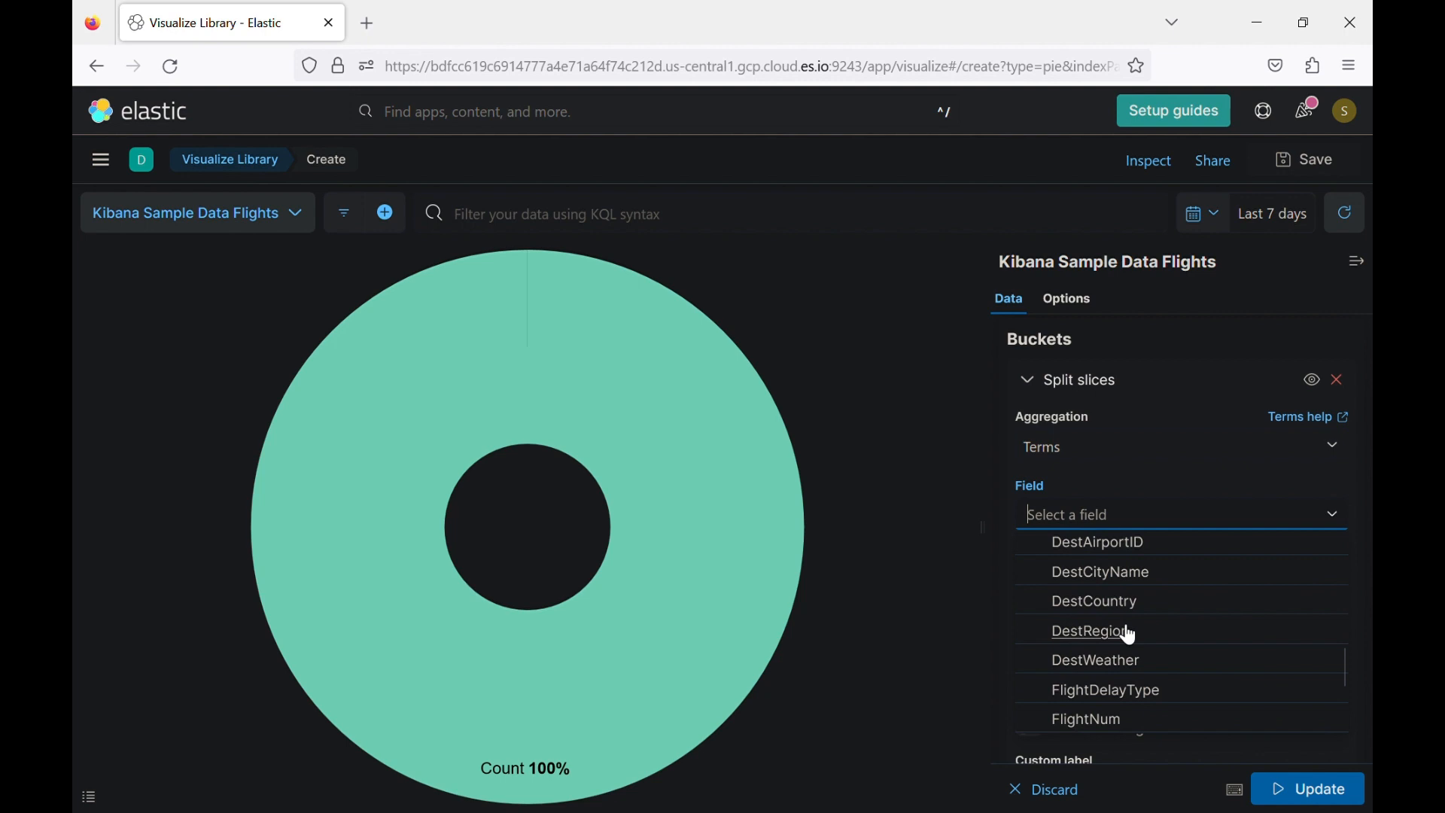
left_click(1133, 638)
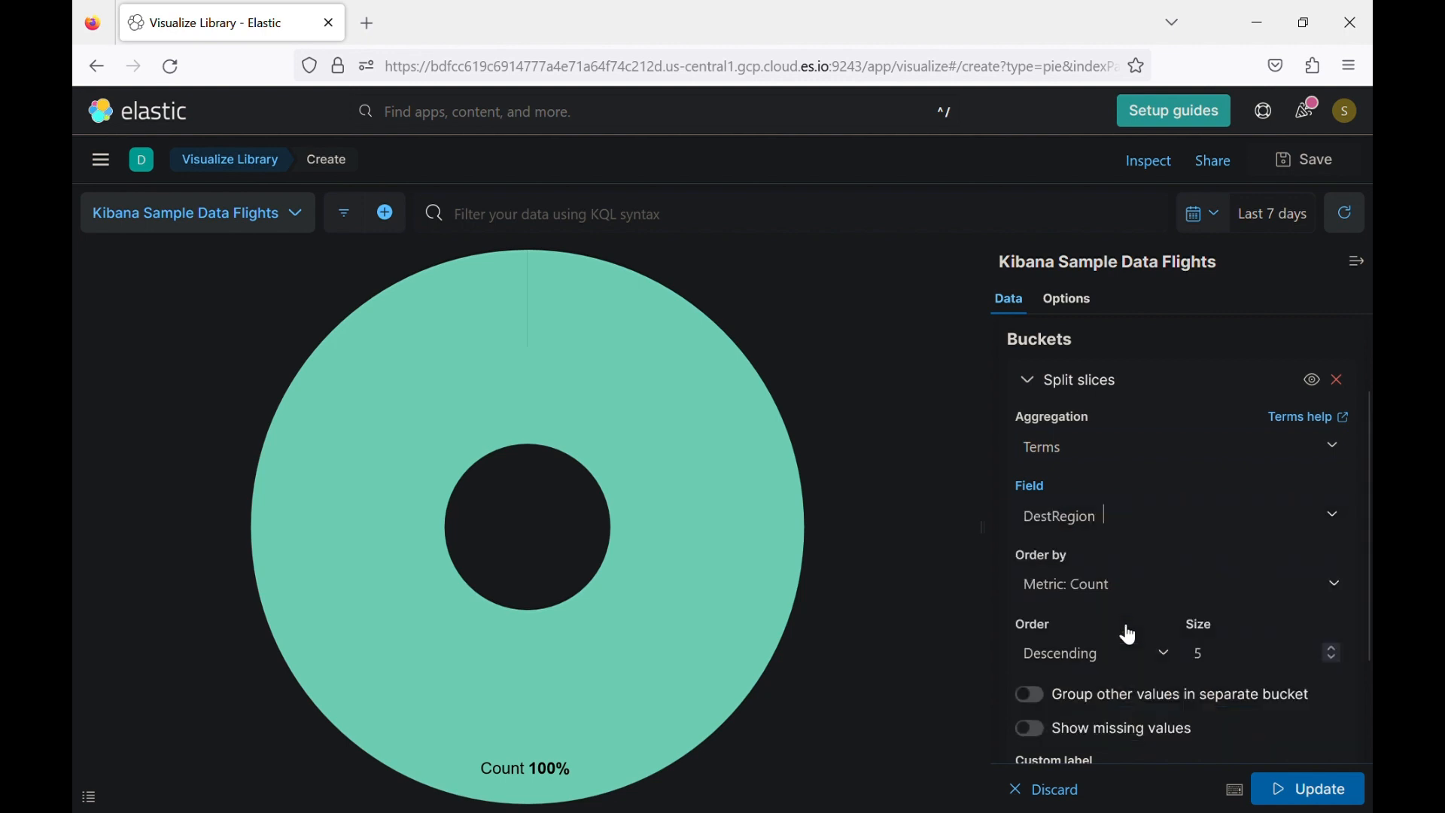
left_click(1306, 796)
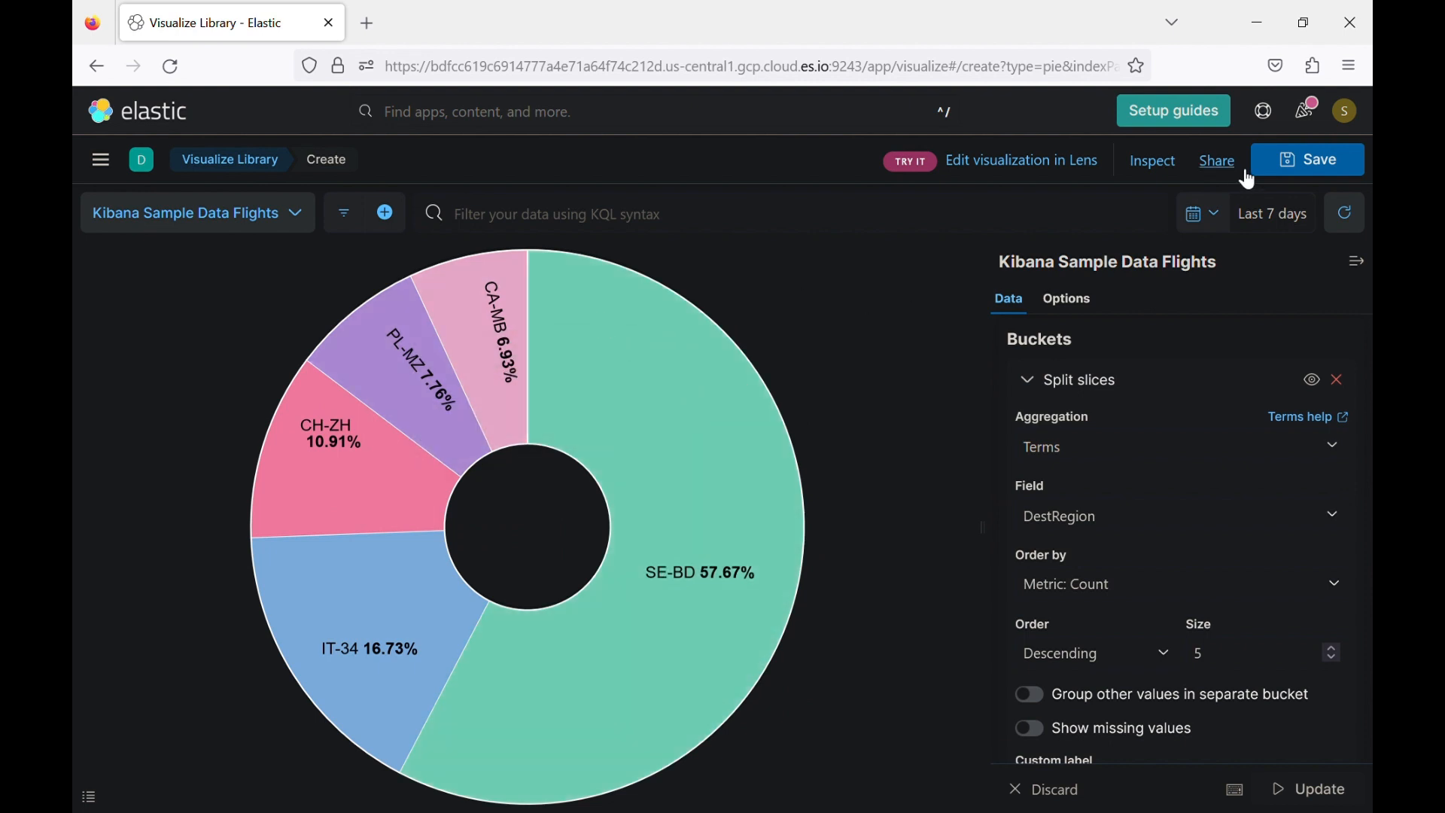
Save the pie chart to the library as "[Tuto] first don" with the Tutorial tag and no dashboard.
left_click(1292, 167)
left_click(706, 378)
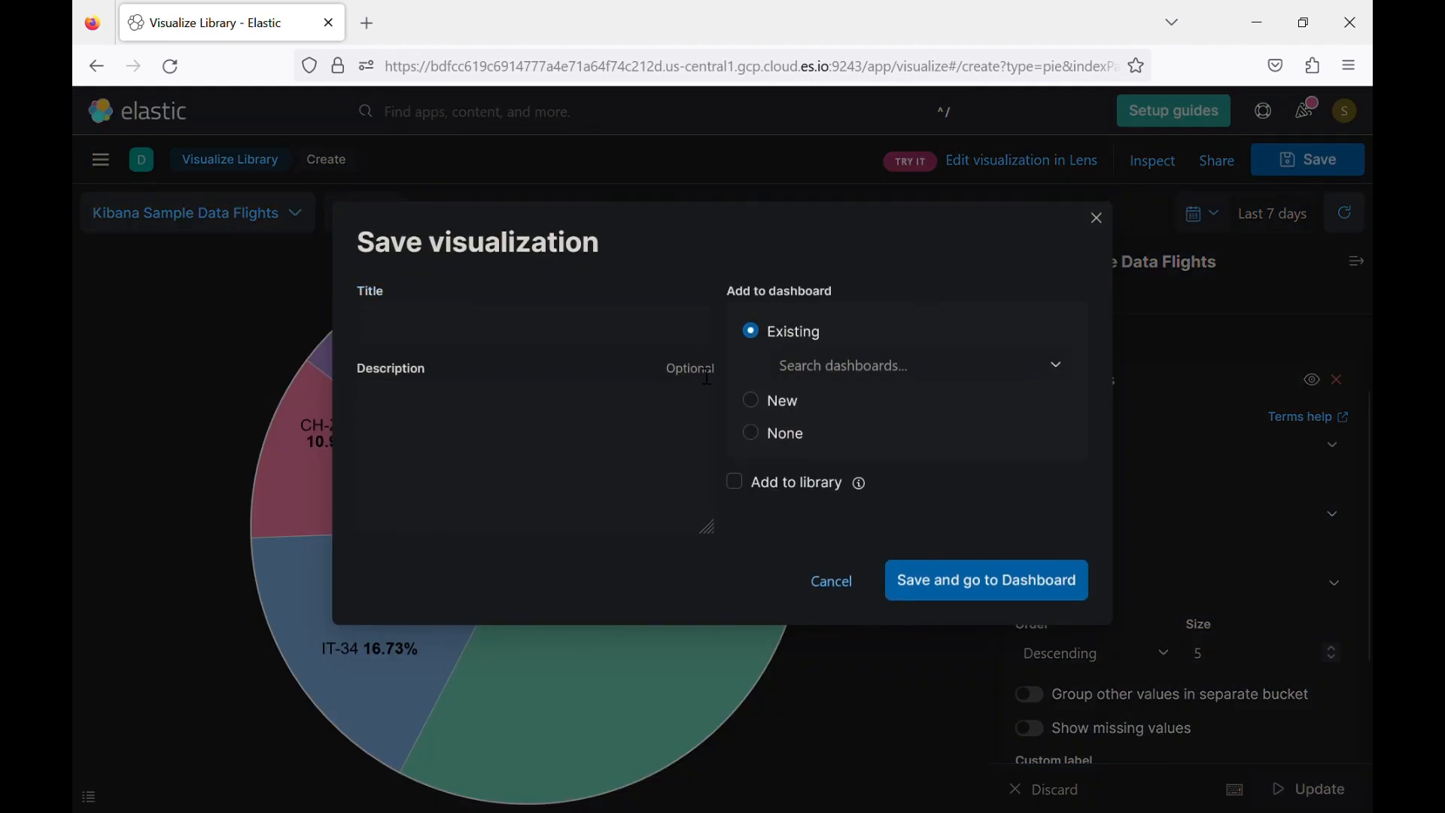
left_click(621, 339)
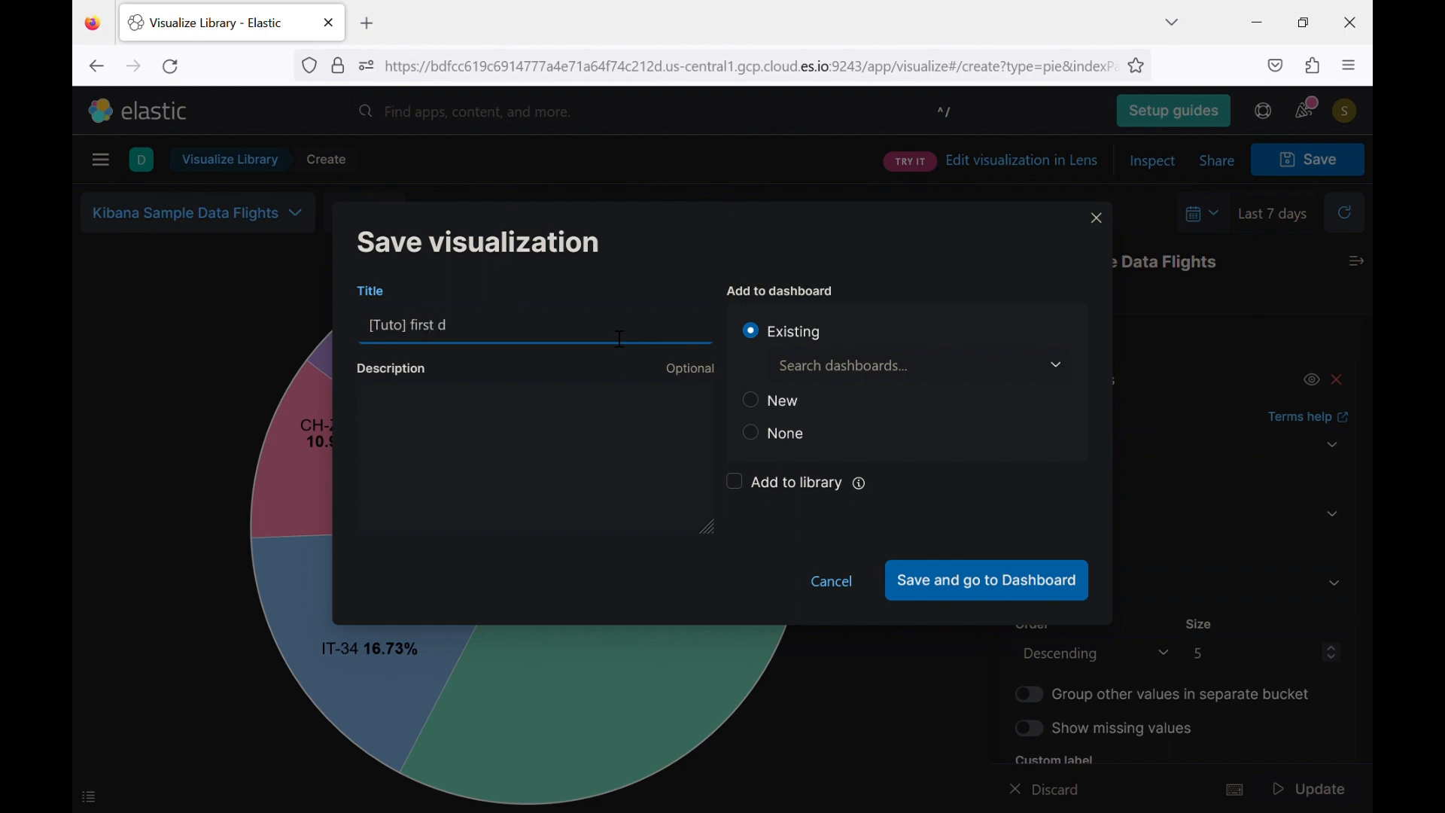
left_click(769, 445)
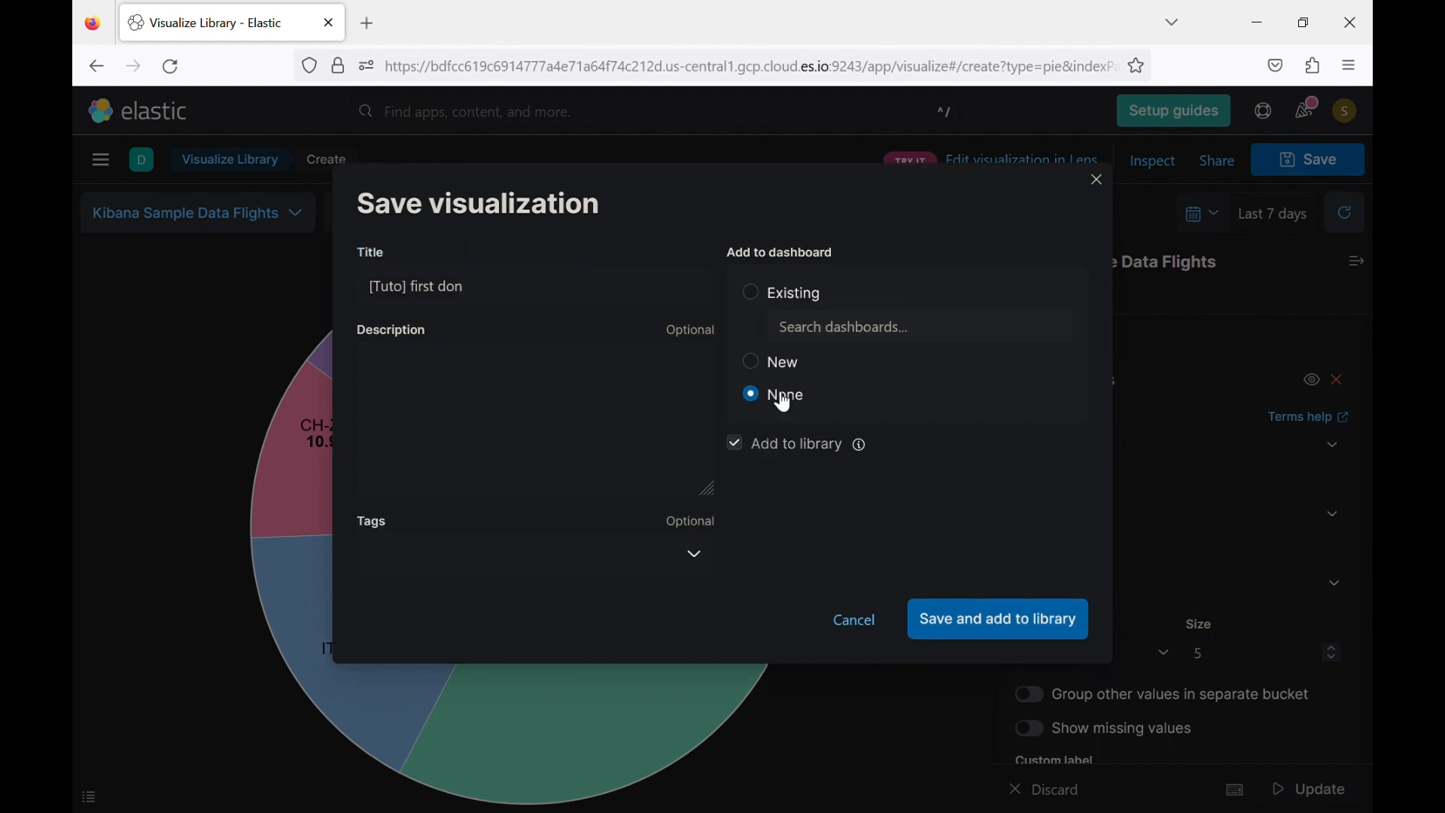
left_click(698, 558)
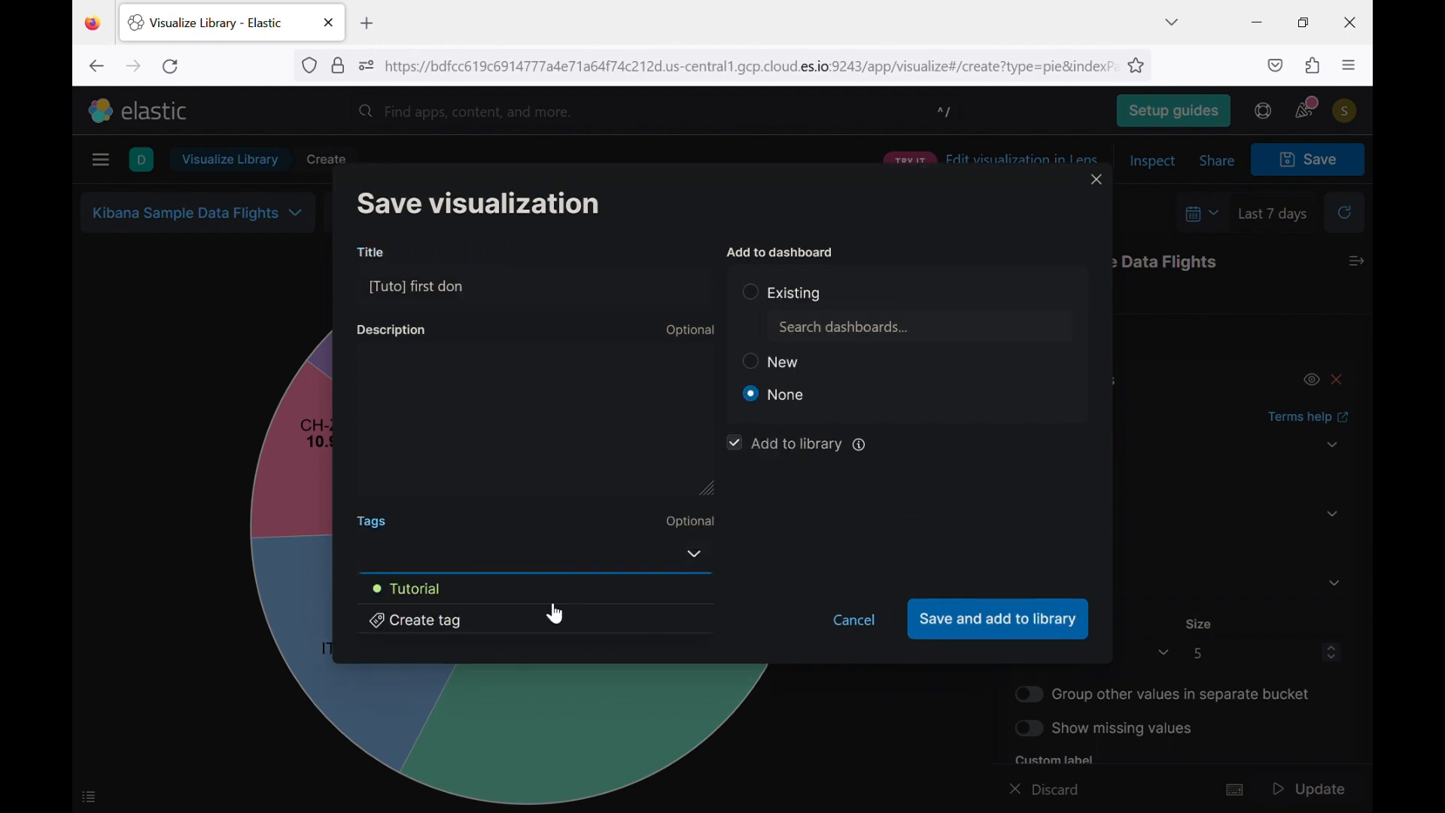
left_click(584, 590)
left_click(967, 630)
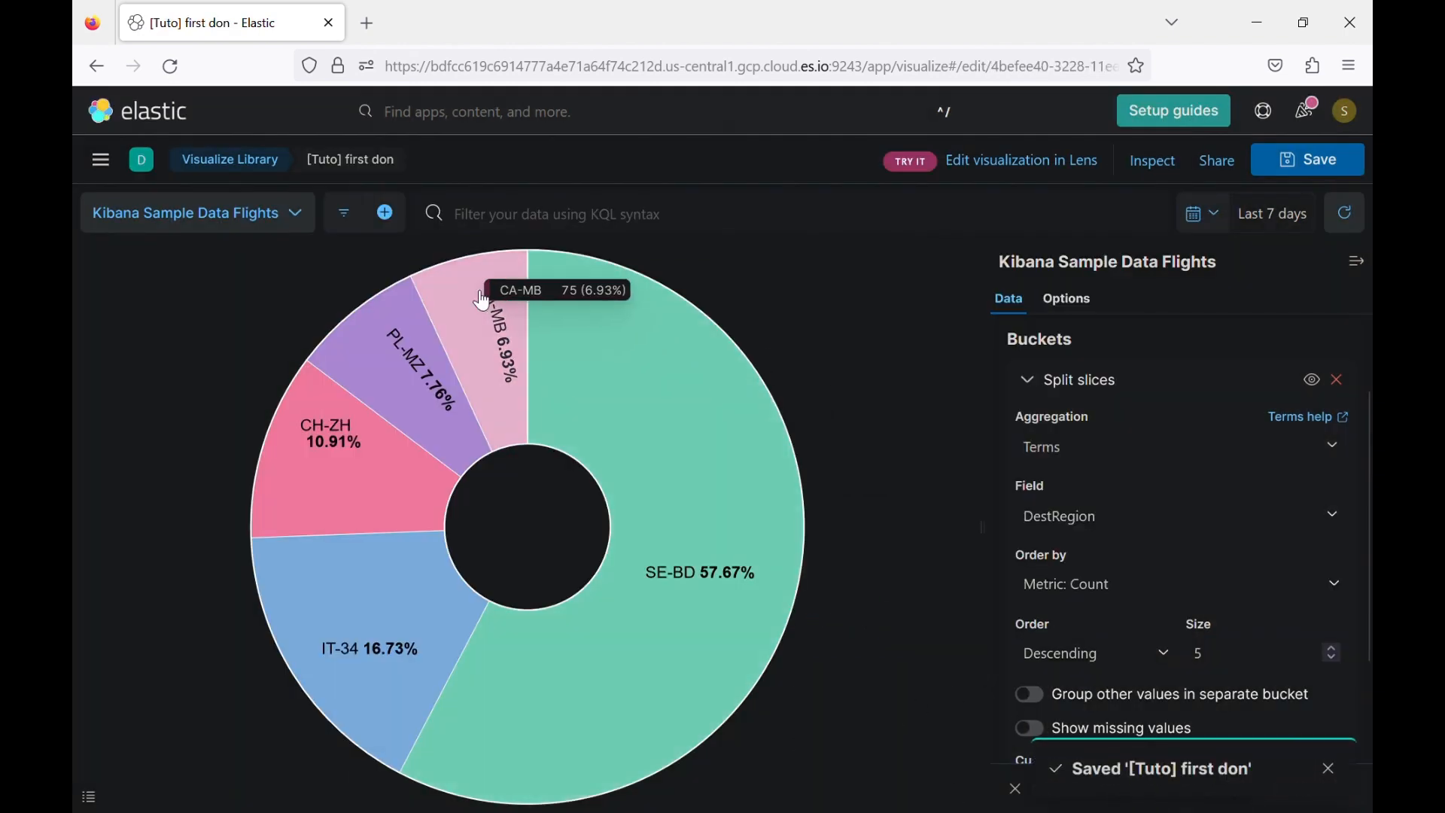
Return to the Visualize Library and create a new Maps visualization.
left_click(231, 161)
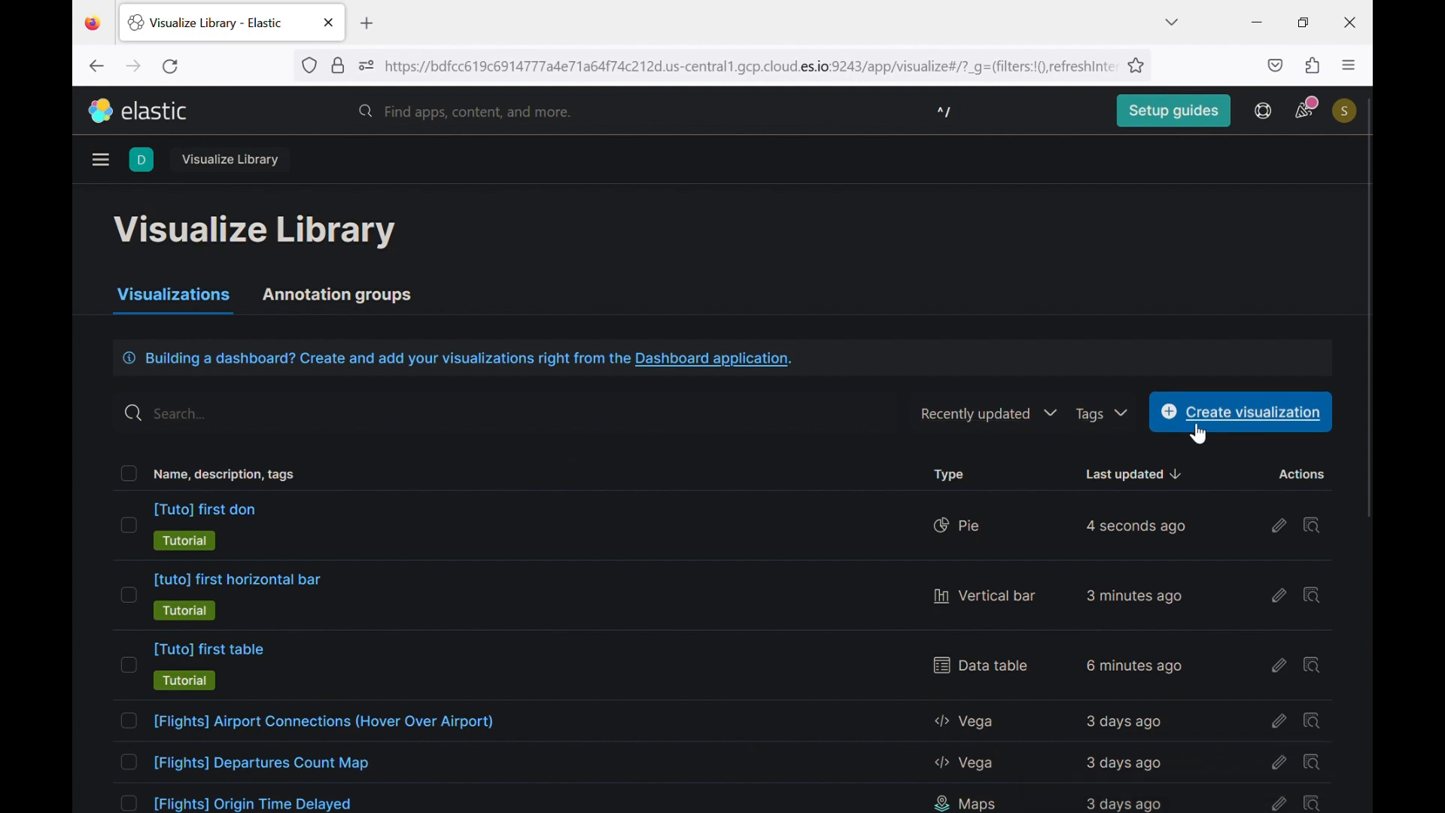
left_click(1197, 433)
left_click(547, 567)
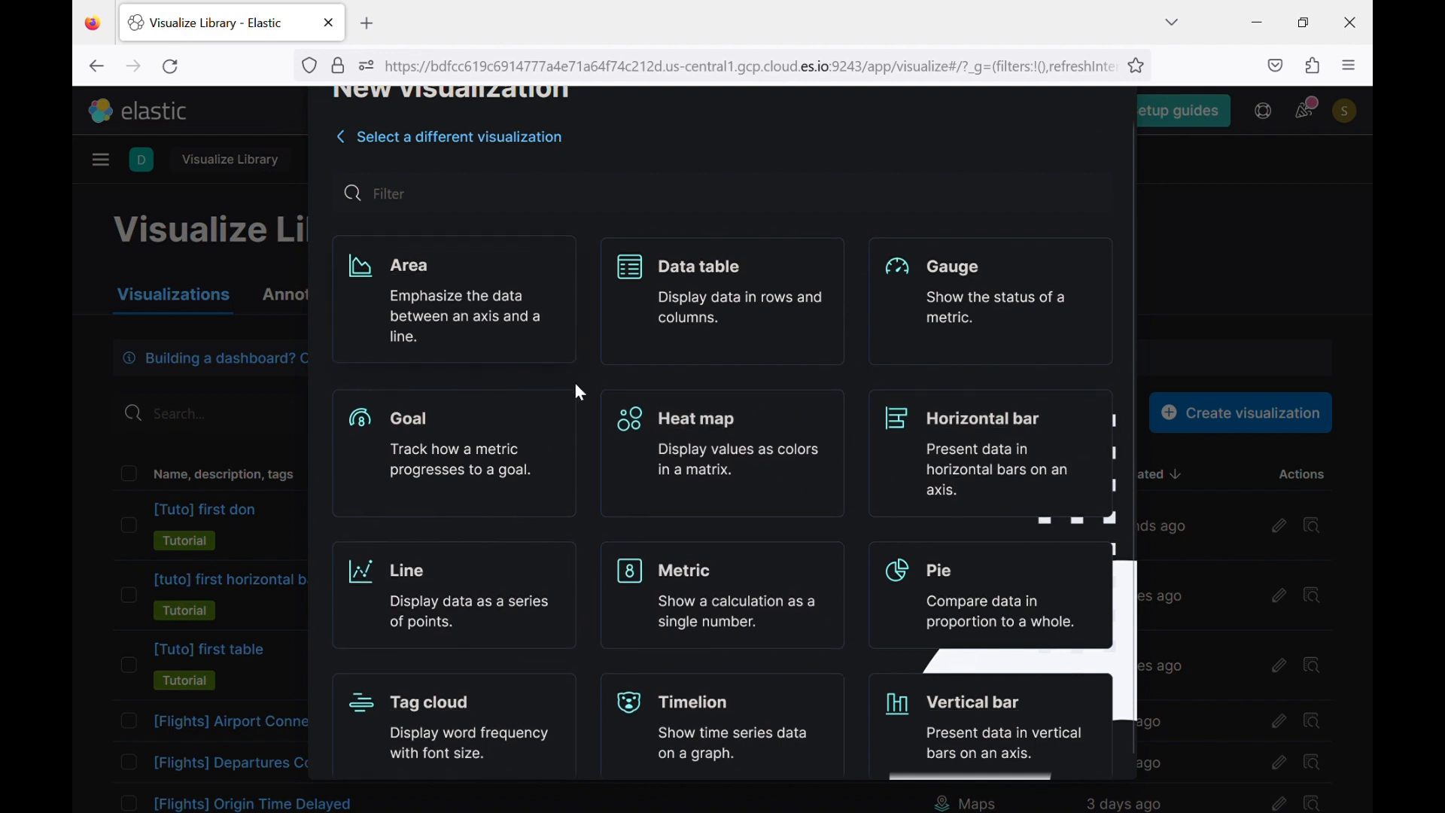
left_click(445, 143)
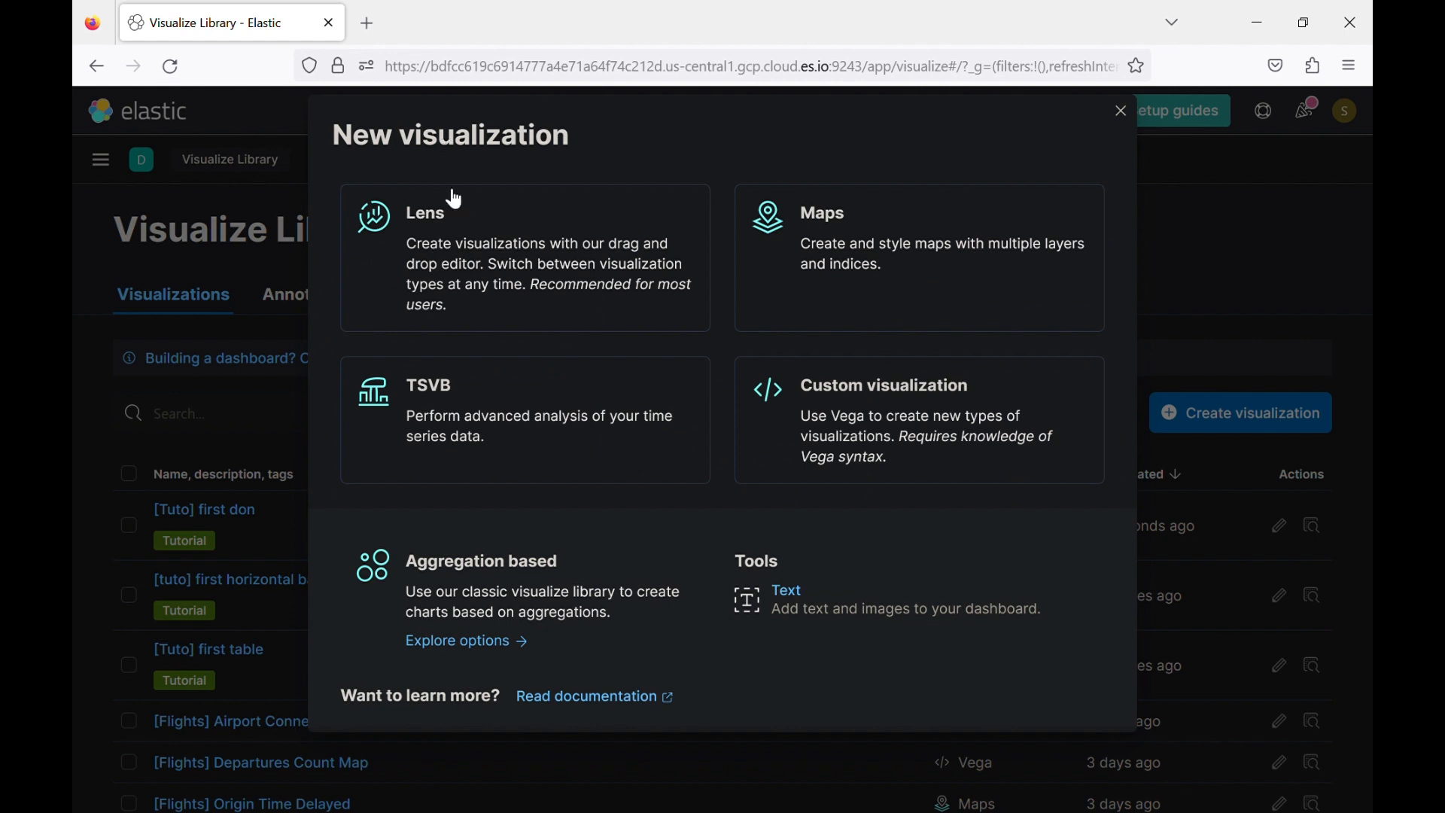
left_click(852, 228)
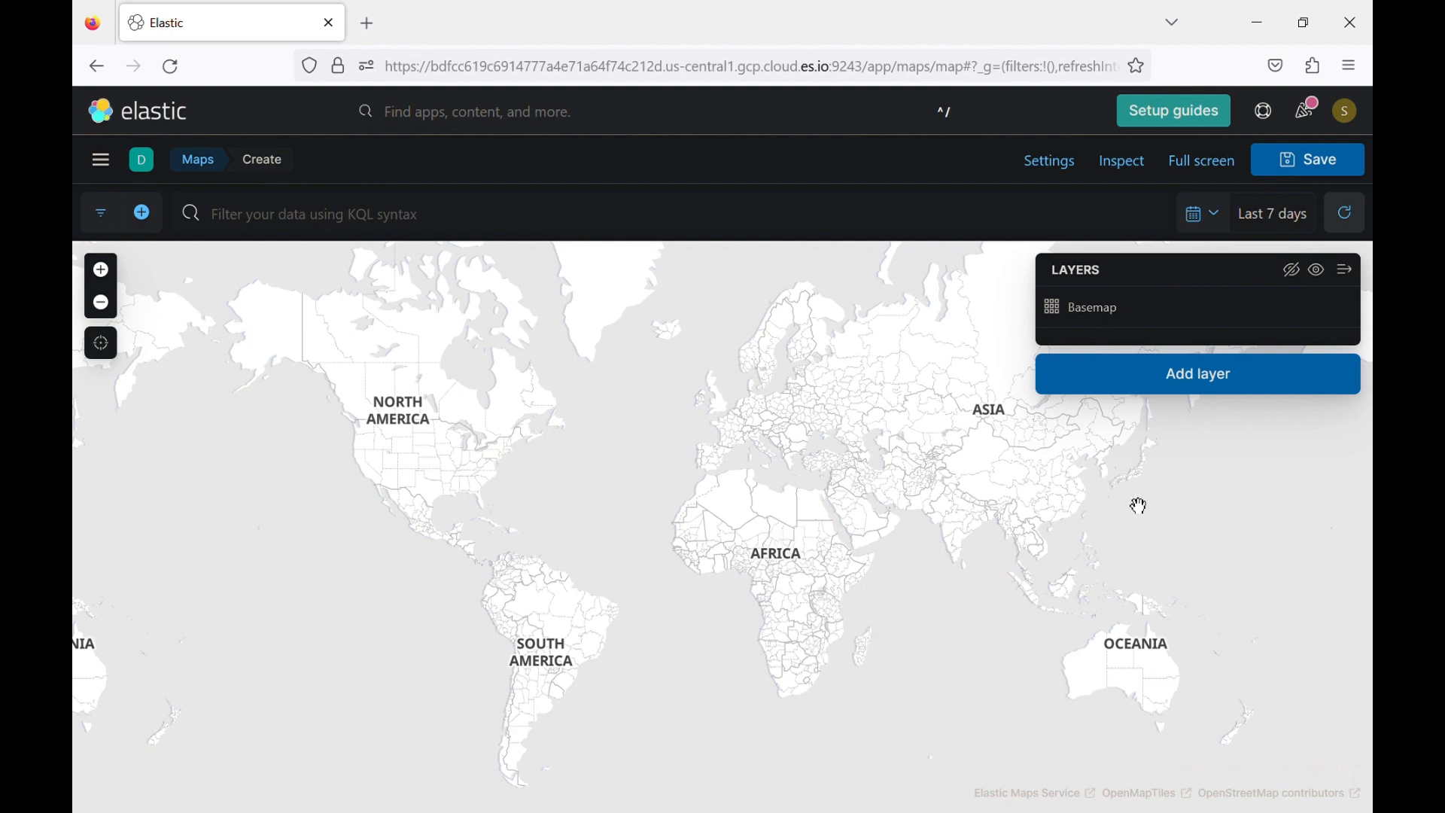
Start adding a Documents layer to the map from the Elasticsearch layer types.
left_click(1255, 390)
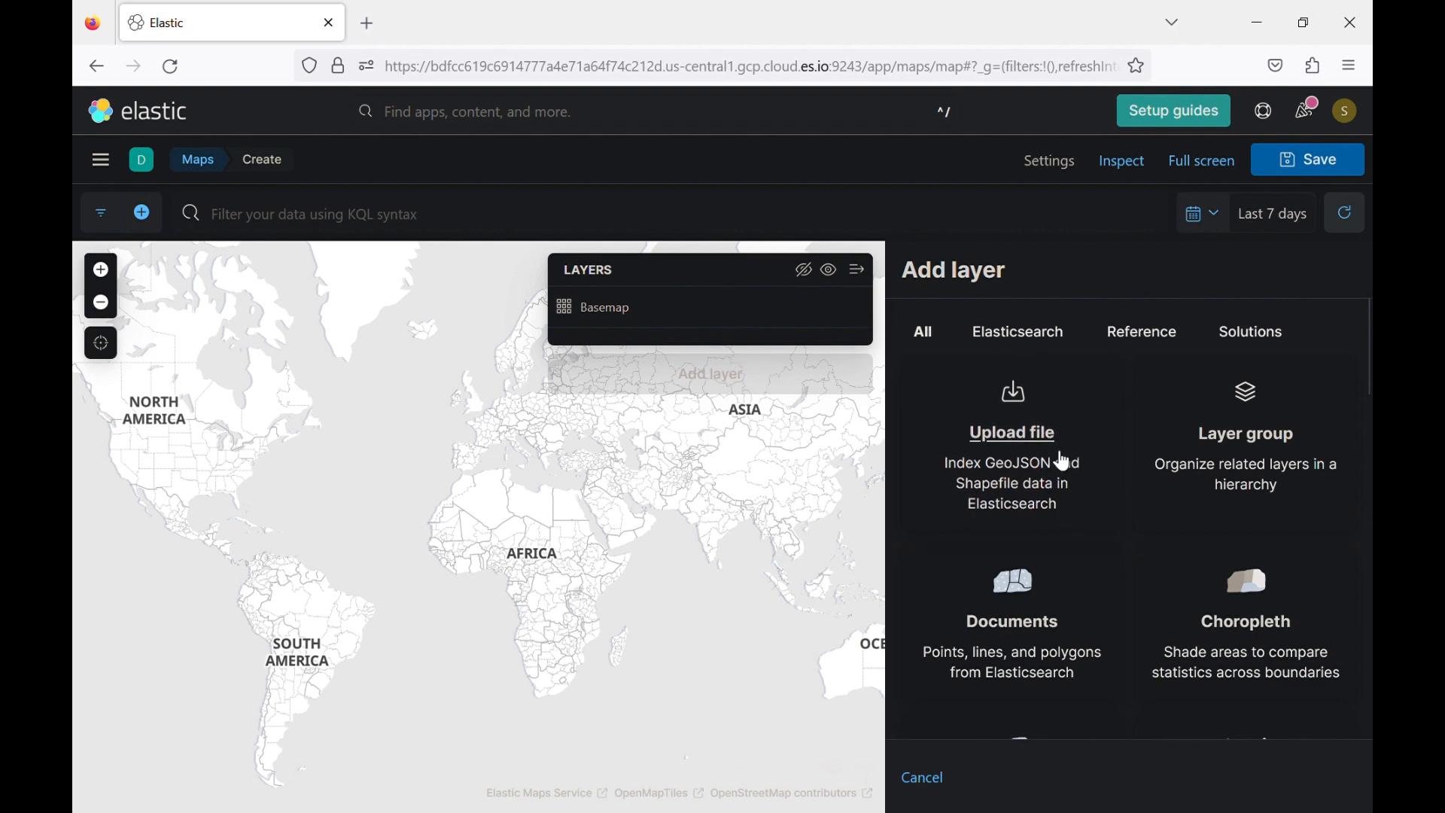
scroll(1064, 461, "down", 10)
scroll(1115, 587, "down", 5)
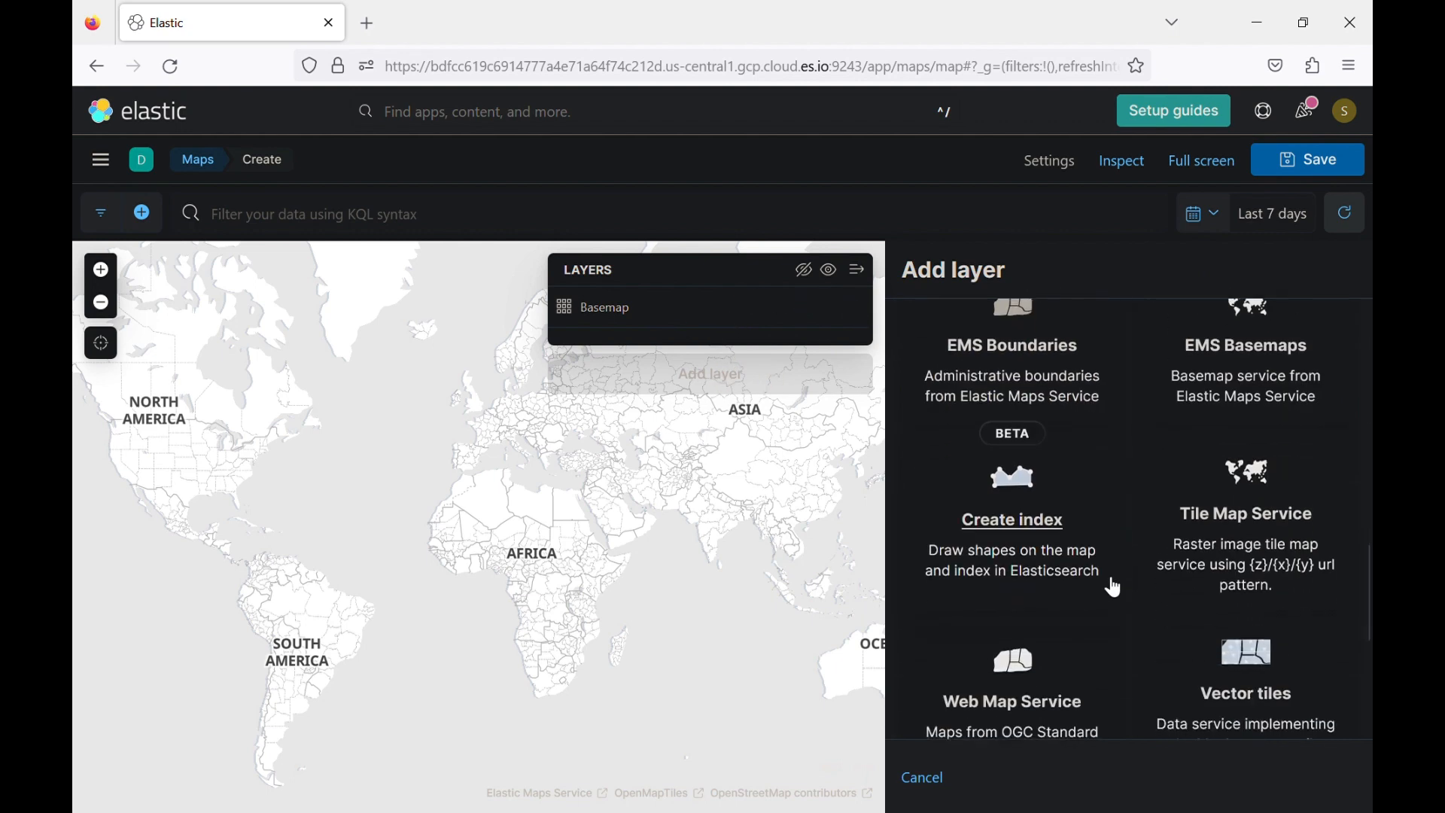
scroll(1116, 587, "up", 10)
scroll(1116, 587, "down", 1)
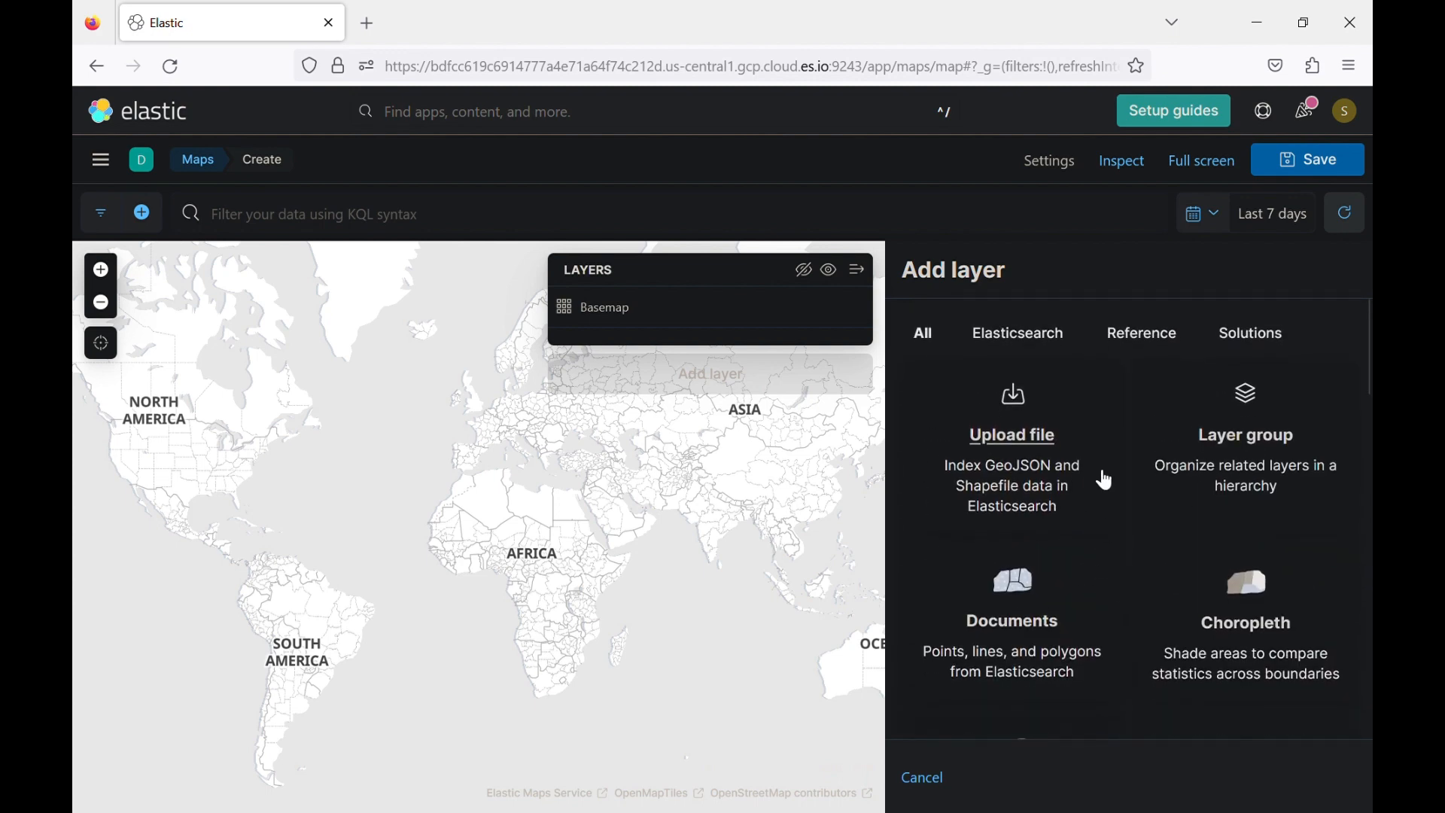
left_click(1027, 334)
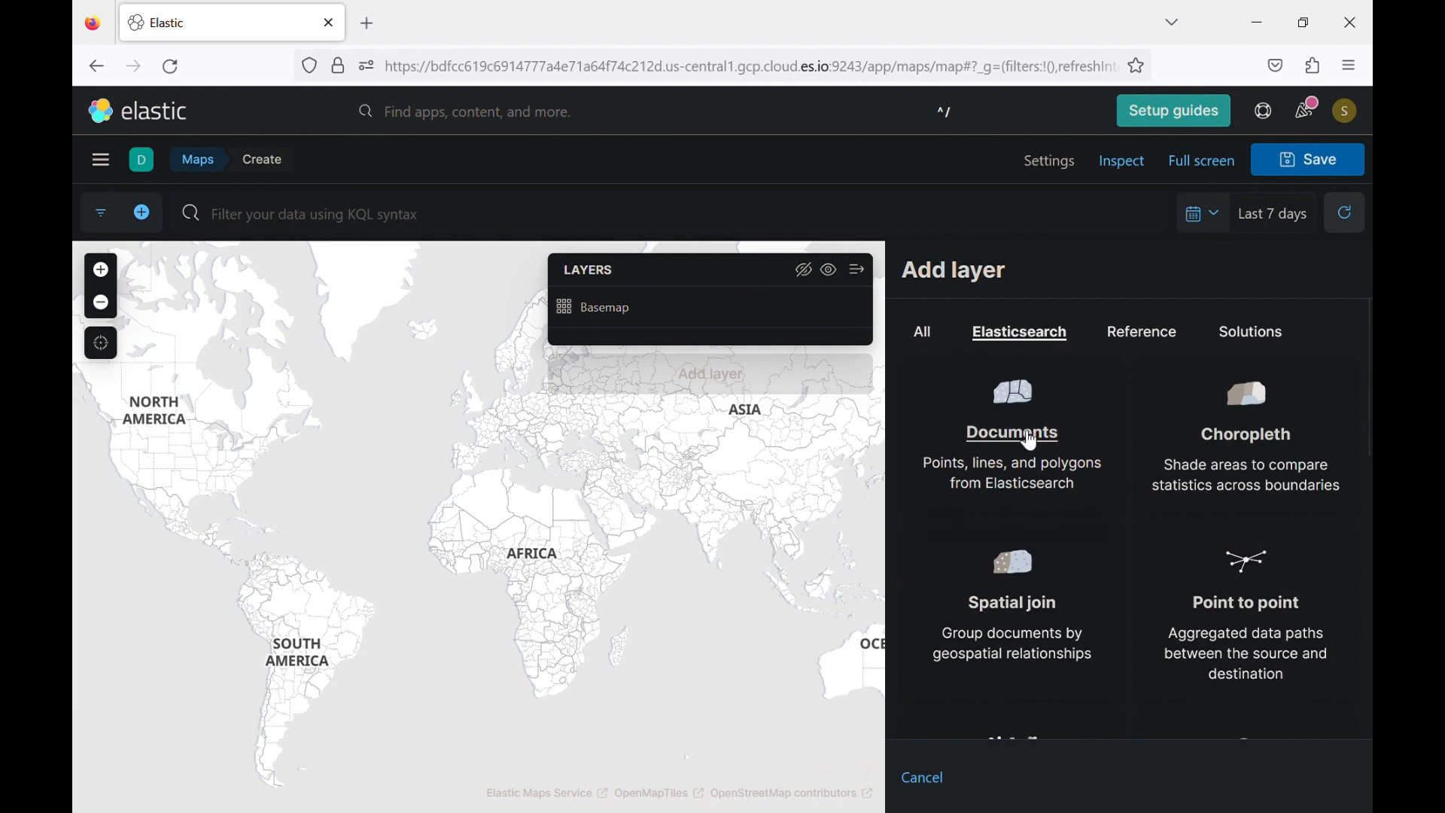
left_click(1032, 443)
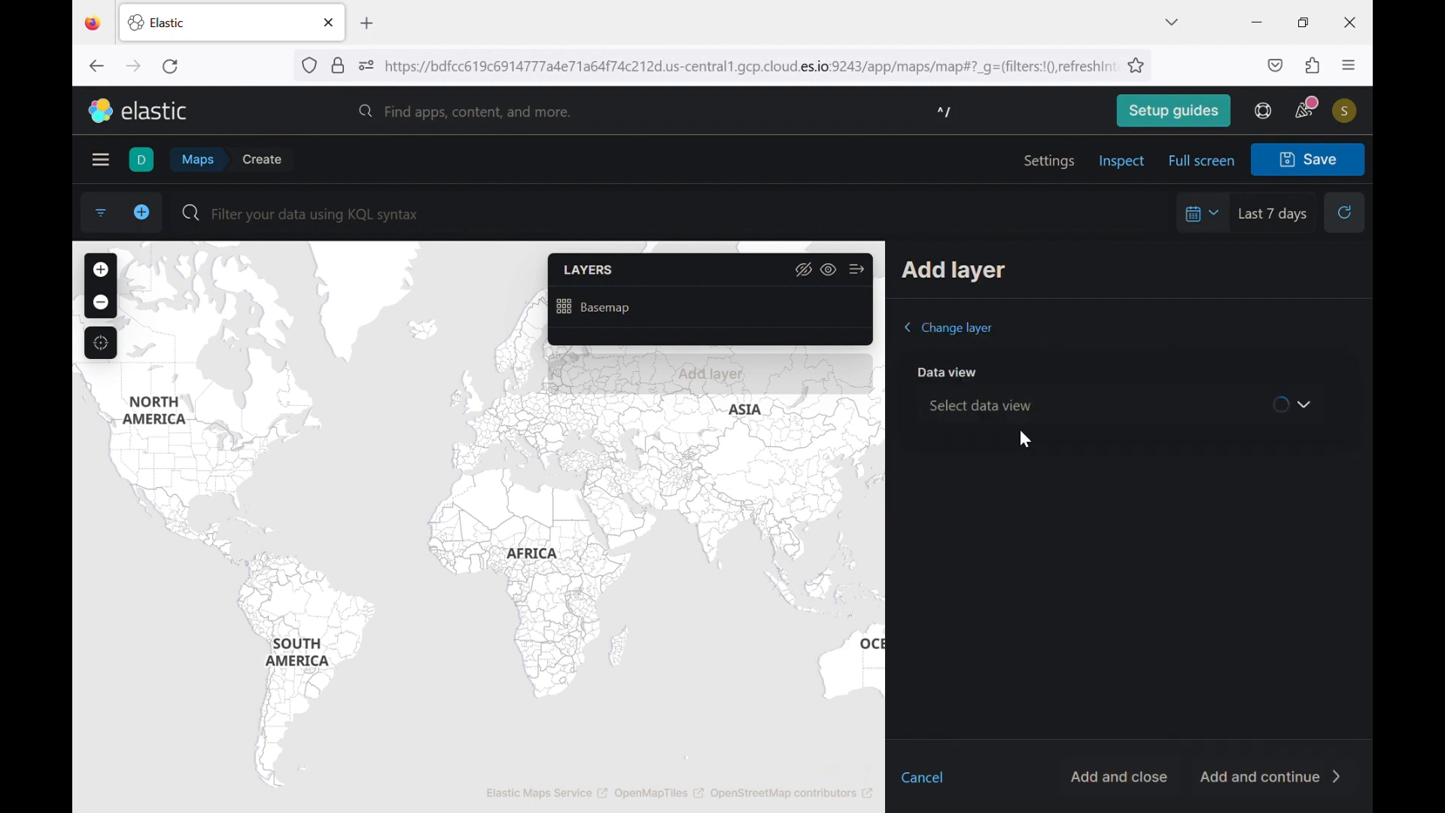
Add the layer with Kibana Sample Data Flights as data view and DestLocation as geospatial field, and close its settings.
left_click(1072, 403)
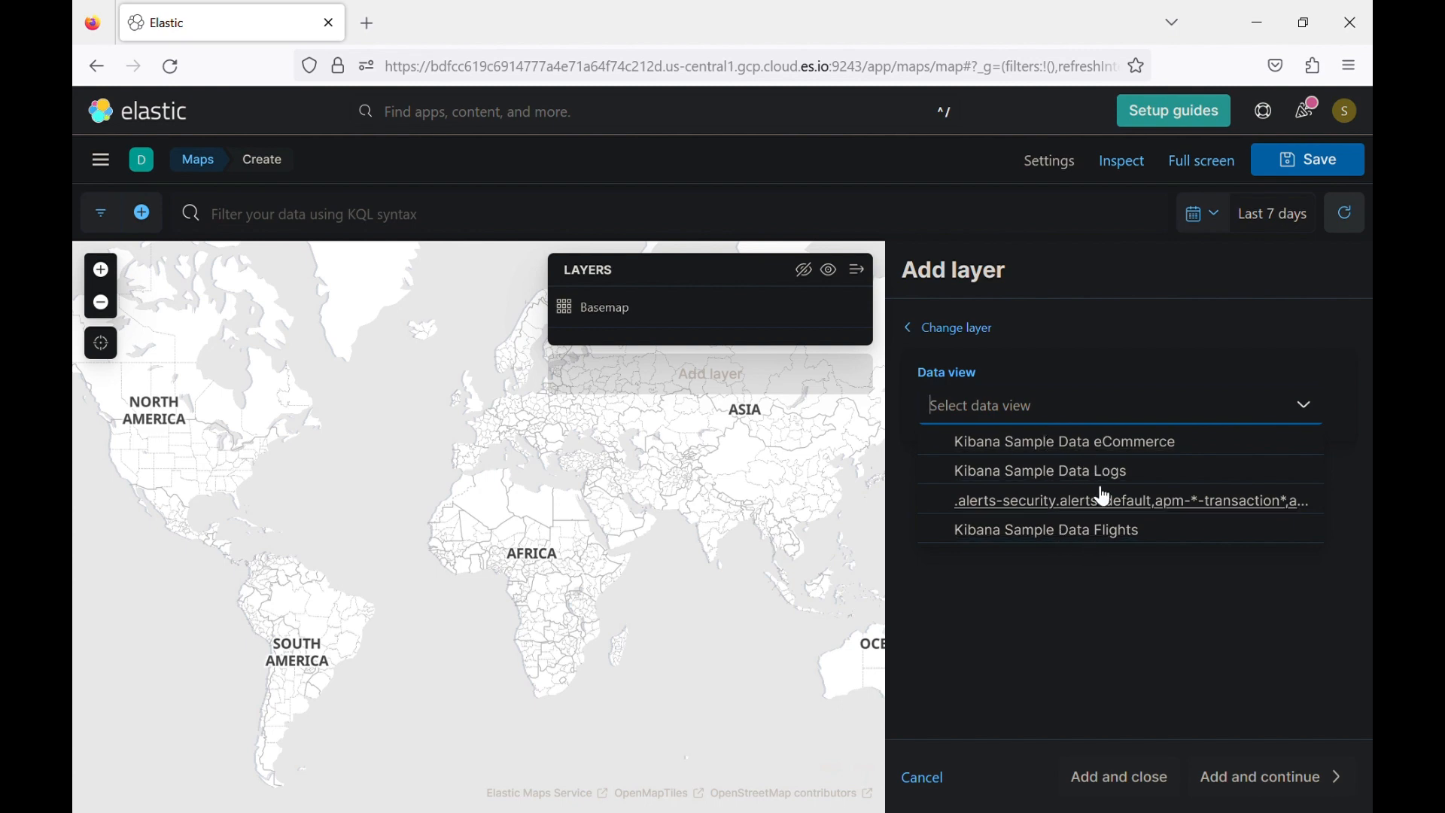
left_click(1087, 536)
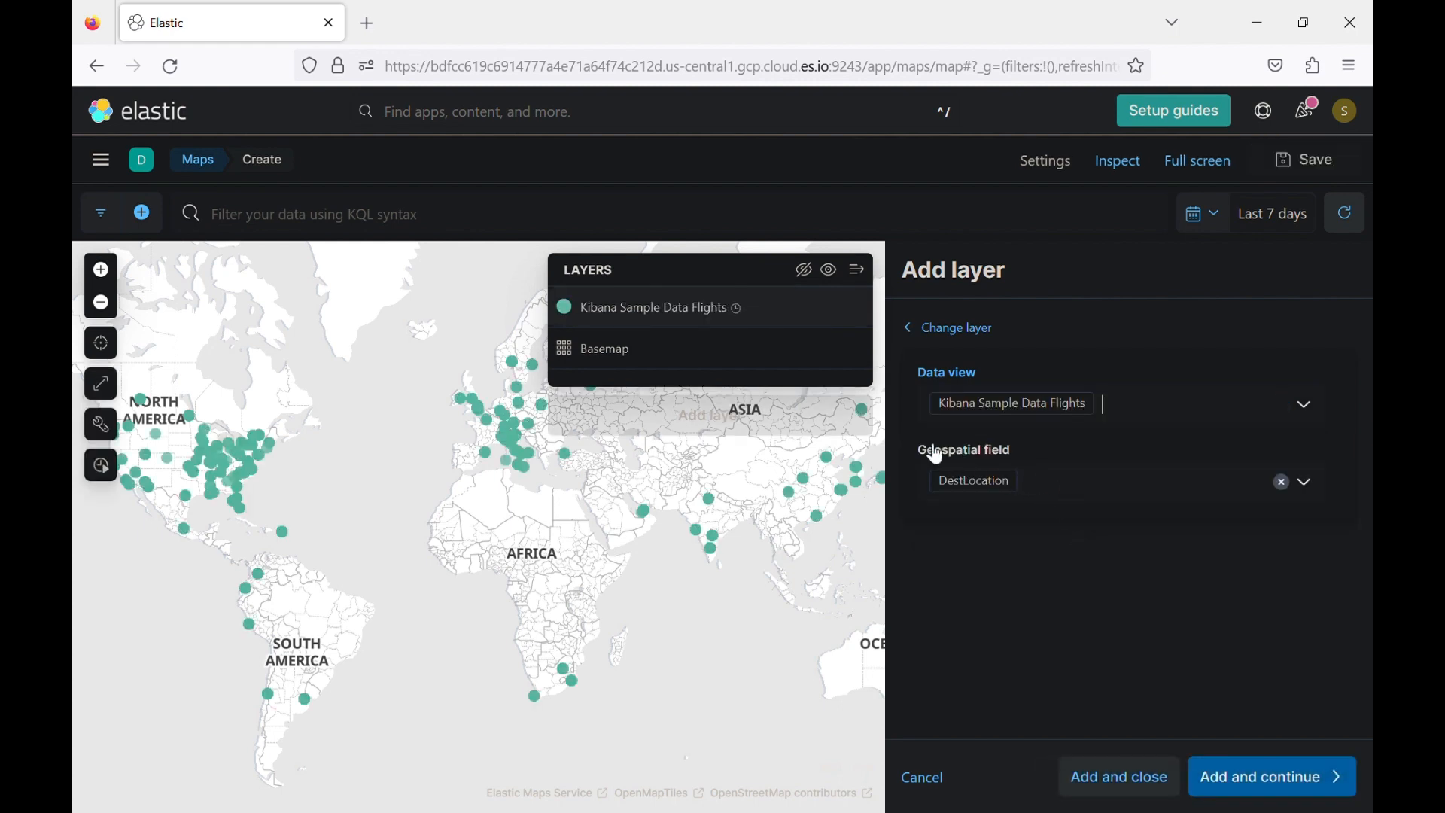
left_click(1059, 486)
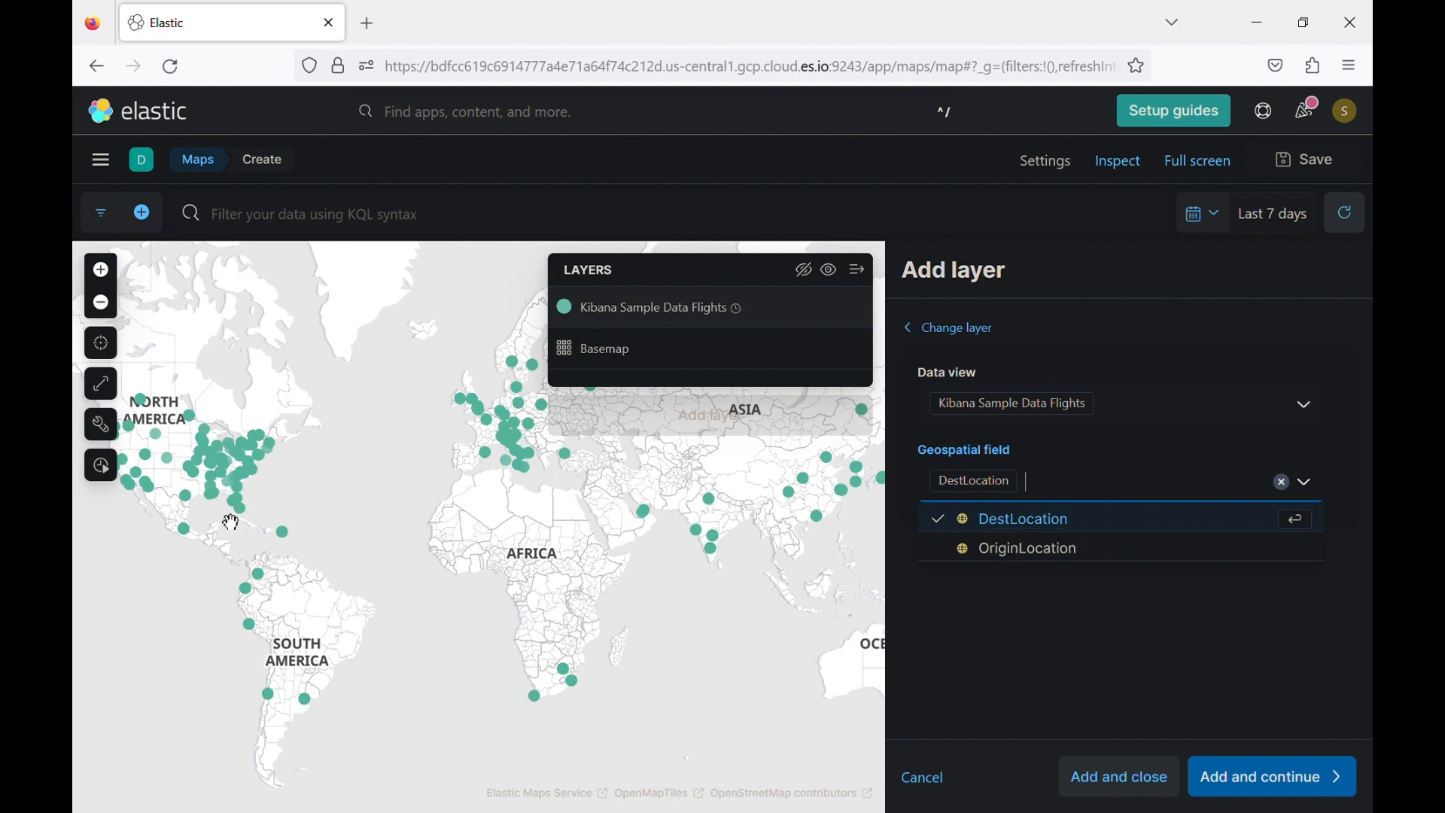
left_click(1272, 793)
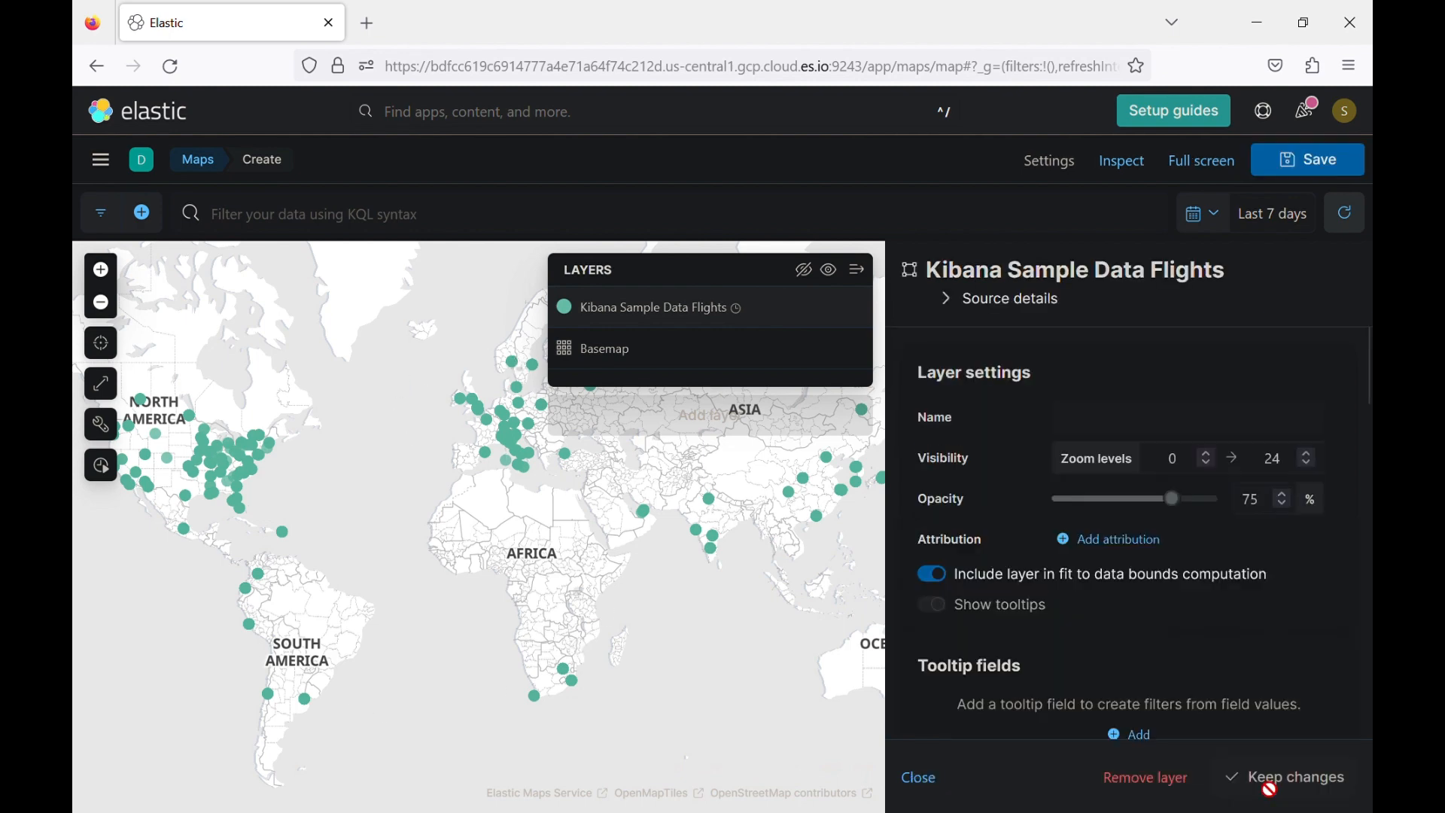
left_click(920, 777)
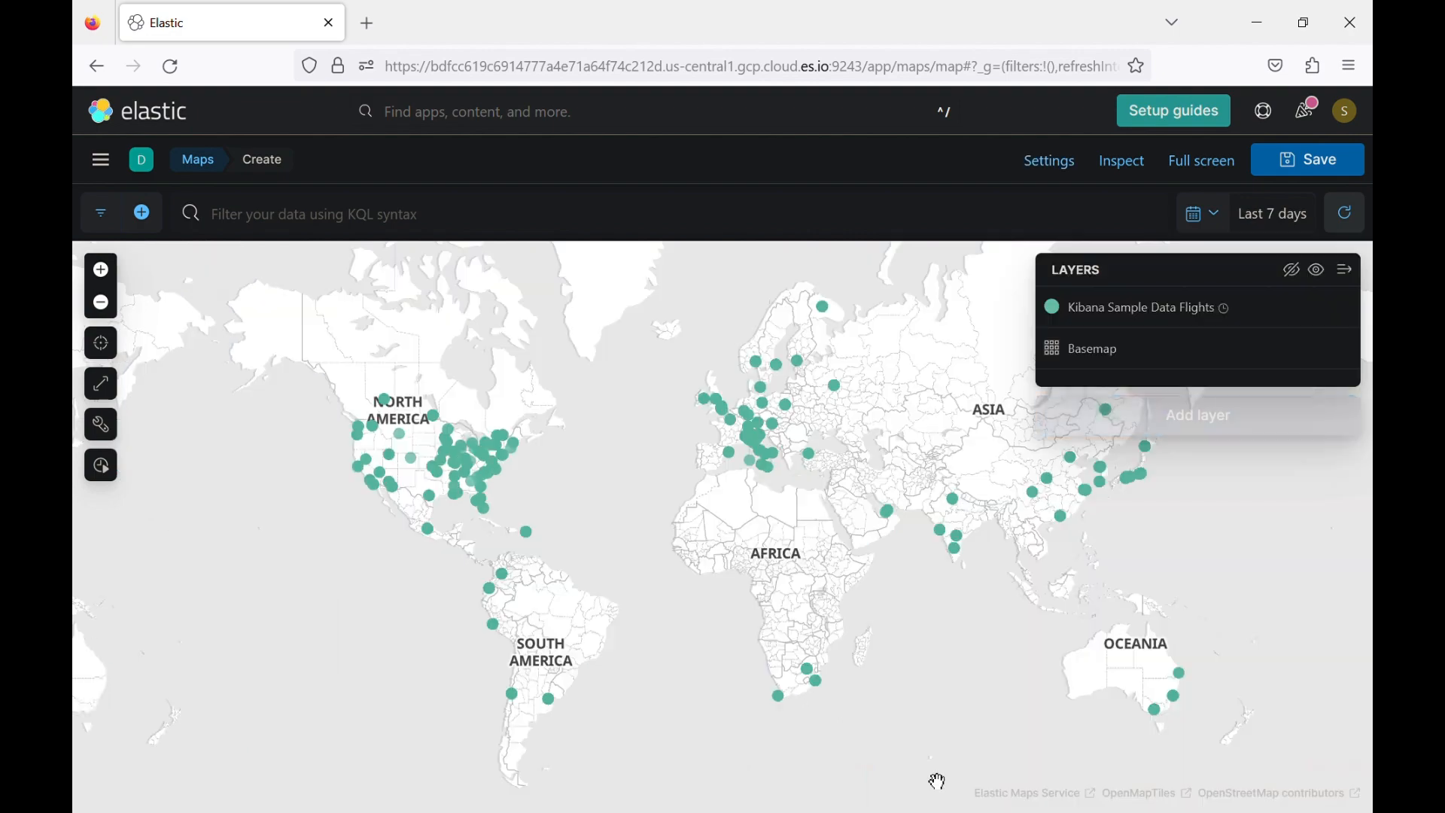
Start adding a second Documents layer to the flights map.
scroll(775, 427, "up", 5)
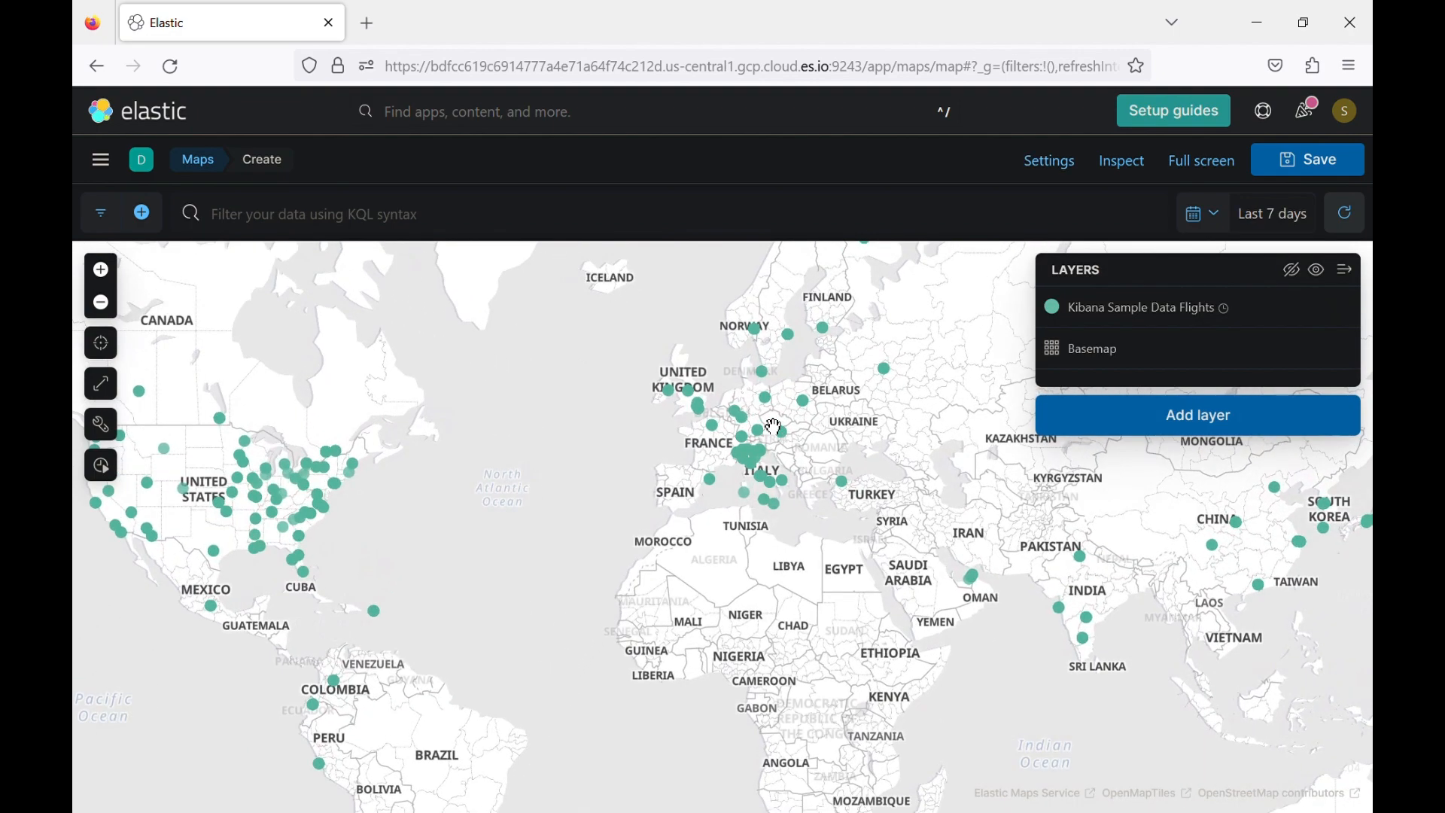
scroll(775, 427, "up", 1)
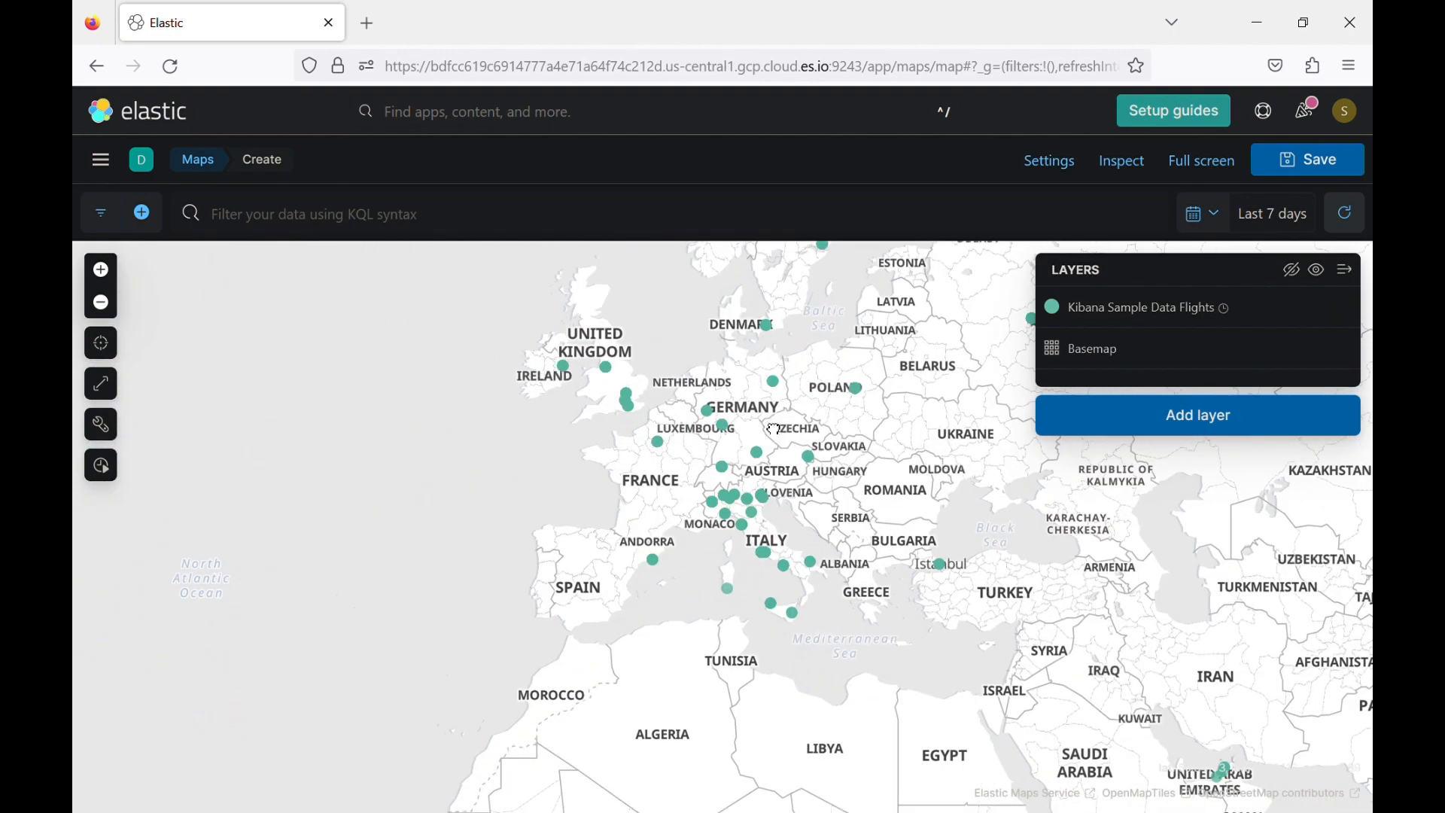
scroll(776, 429, "up", 2)
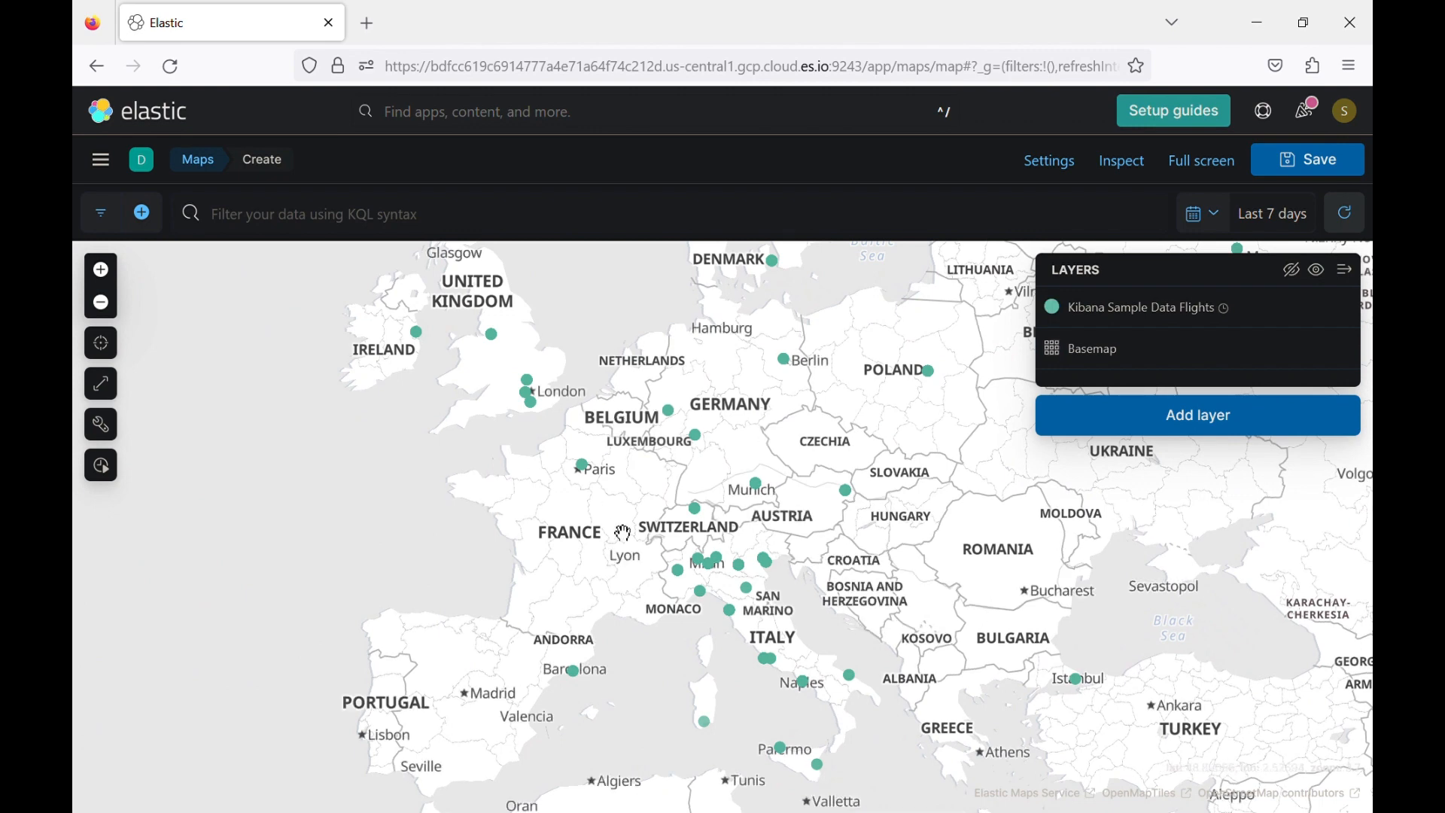
left_click_drag(623, 535, 620, 611)
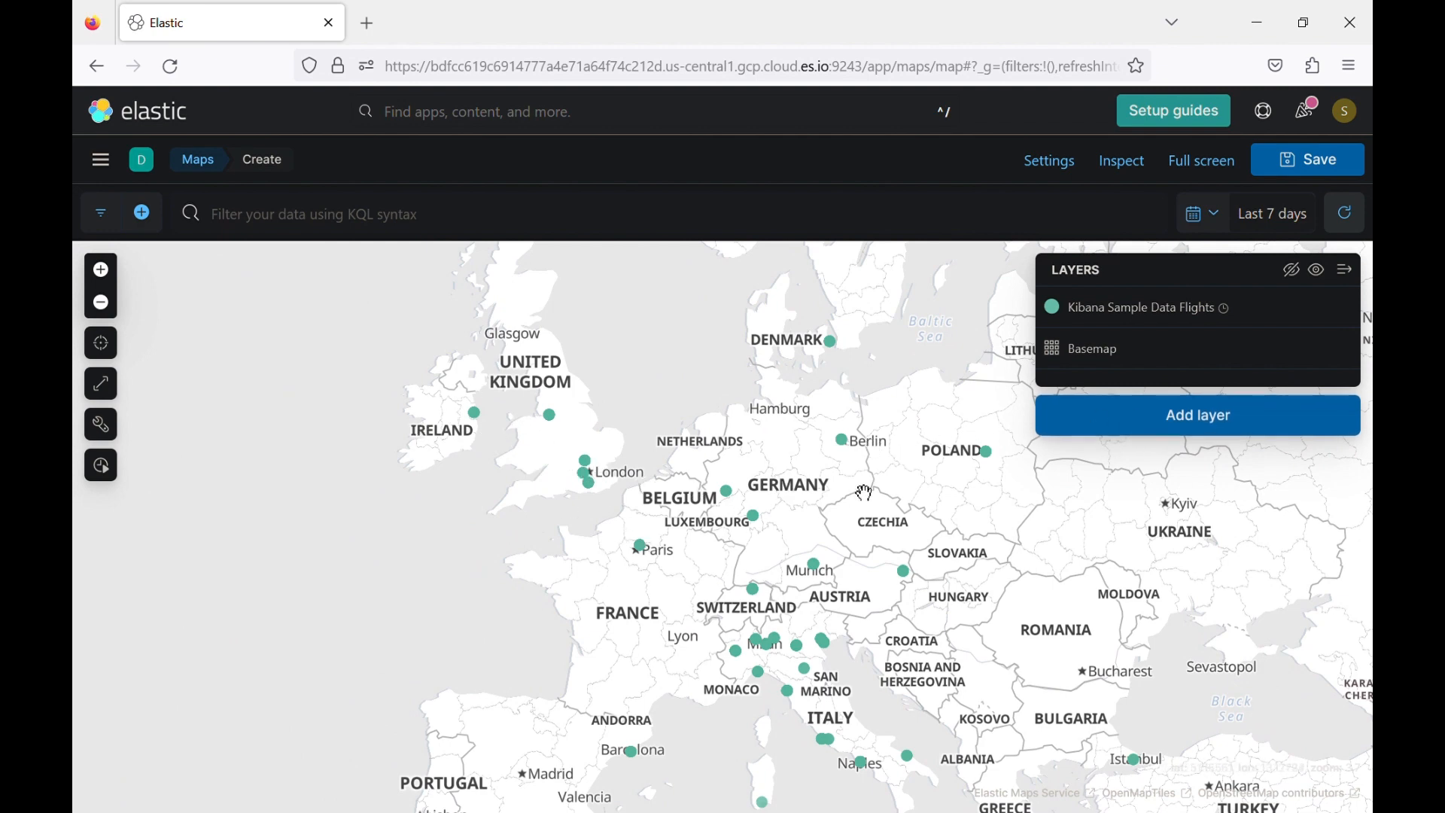
left_click(1141, 432)
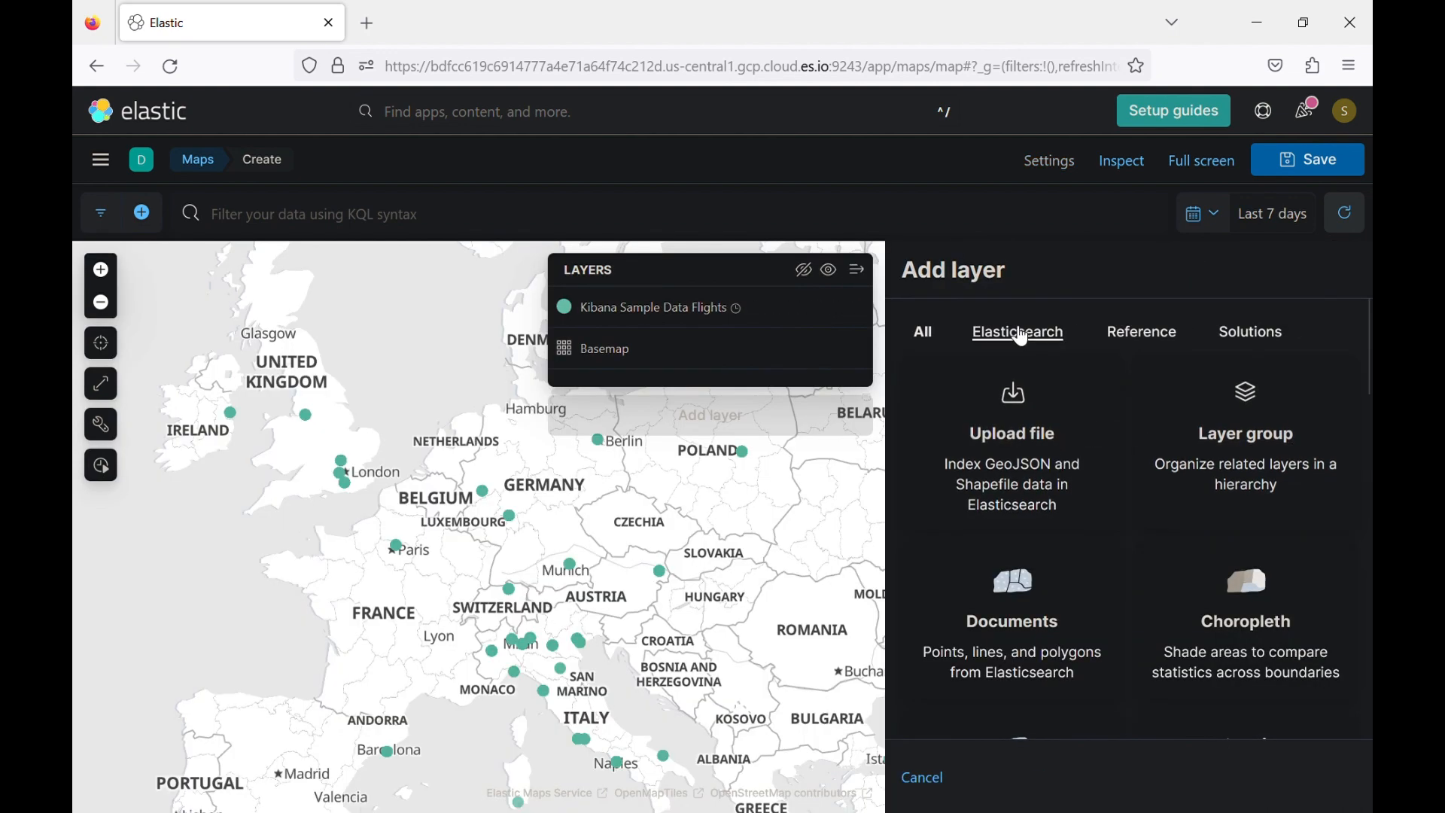
left_click(1020, 334)
left_click(925, 332)
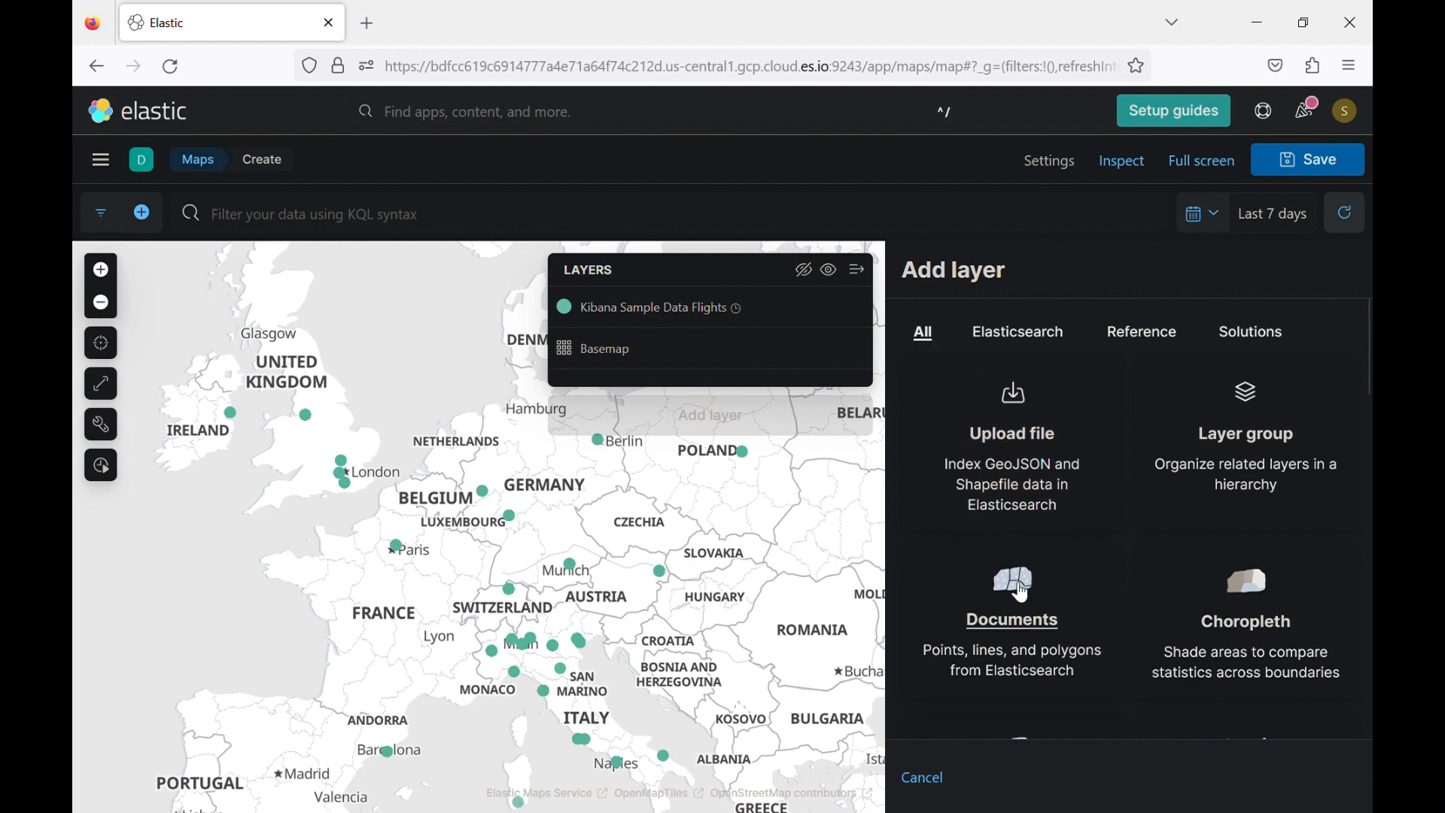
scroll(1020, 592, "down", 6)
scroll(1020, 590, "up", 4)
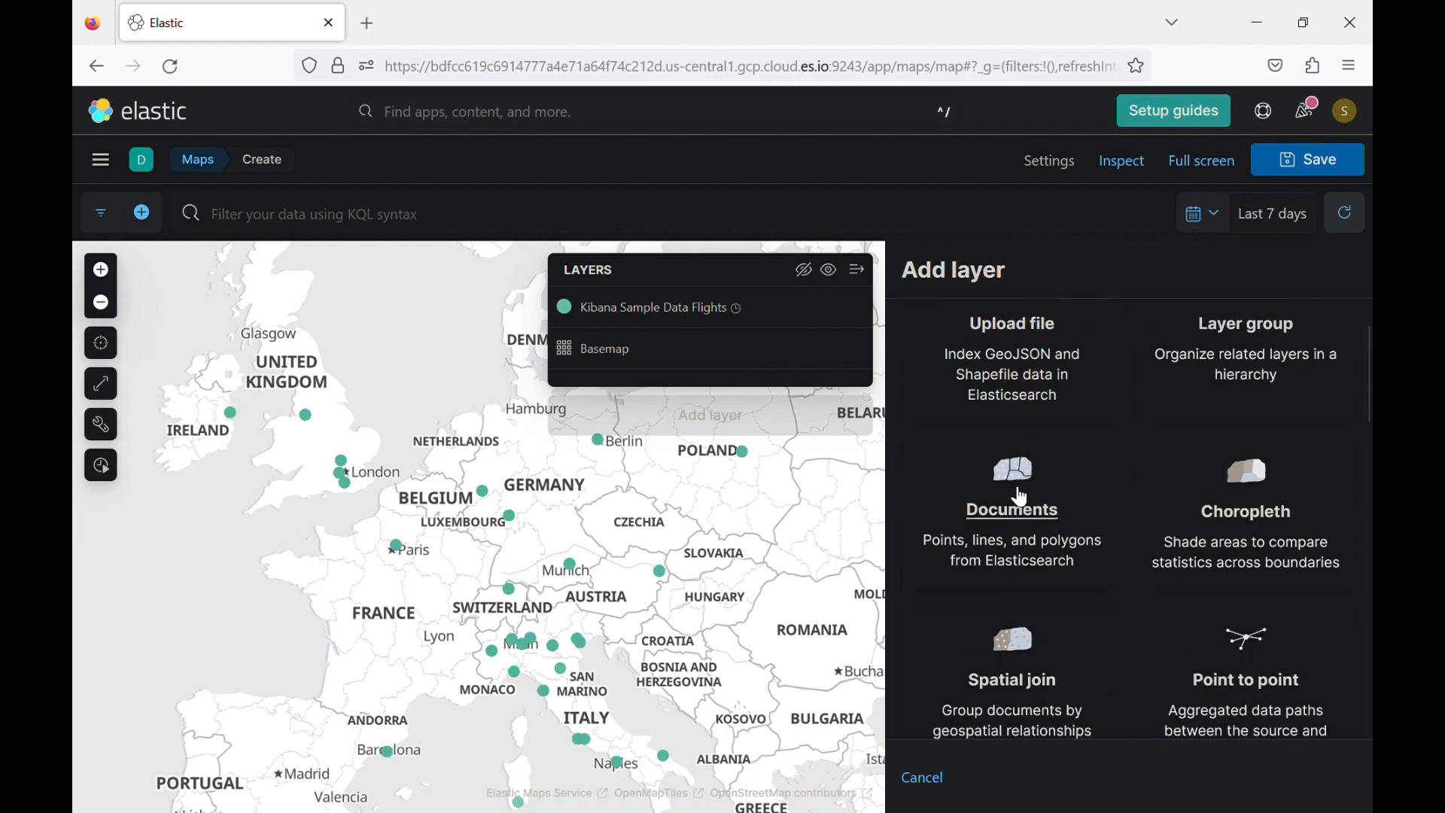
scroll(1024, 498, "up", 2)
left_click(1002, 588)
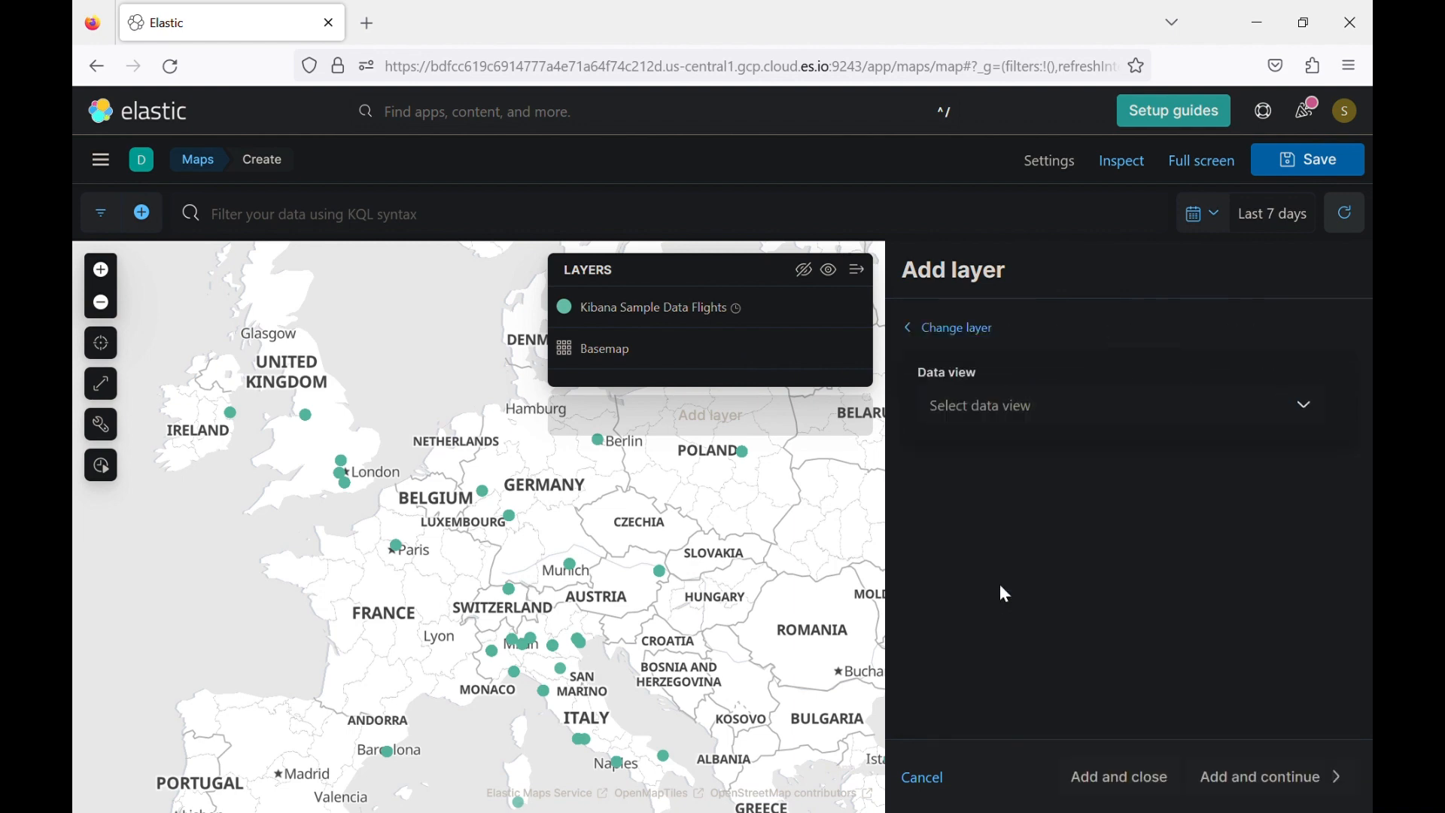
Add the second layer from Kibana Sample Data Flights with OriginLocation as geospatial field, and close its settings.
left_click(1087, 407)
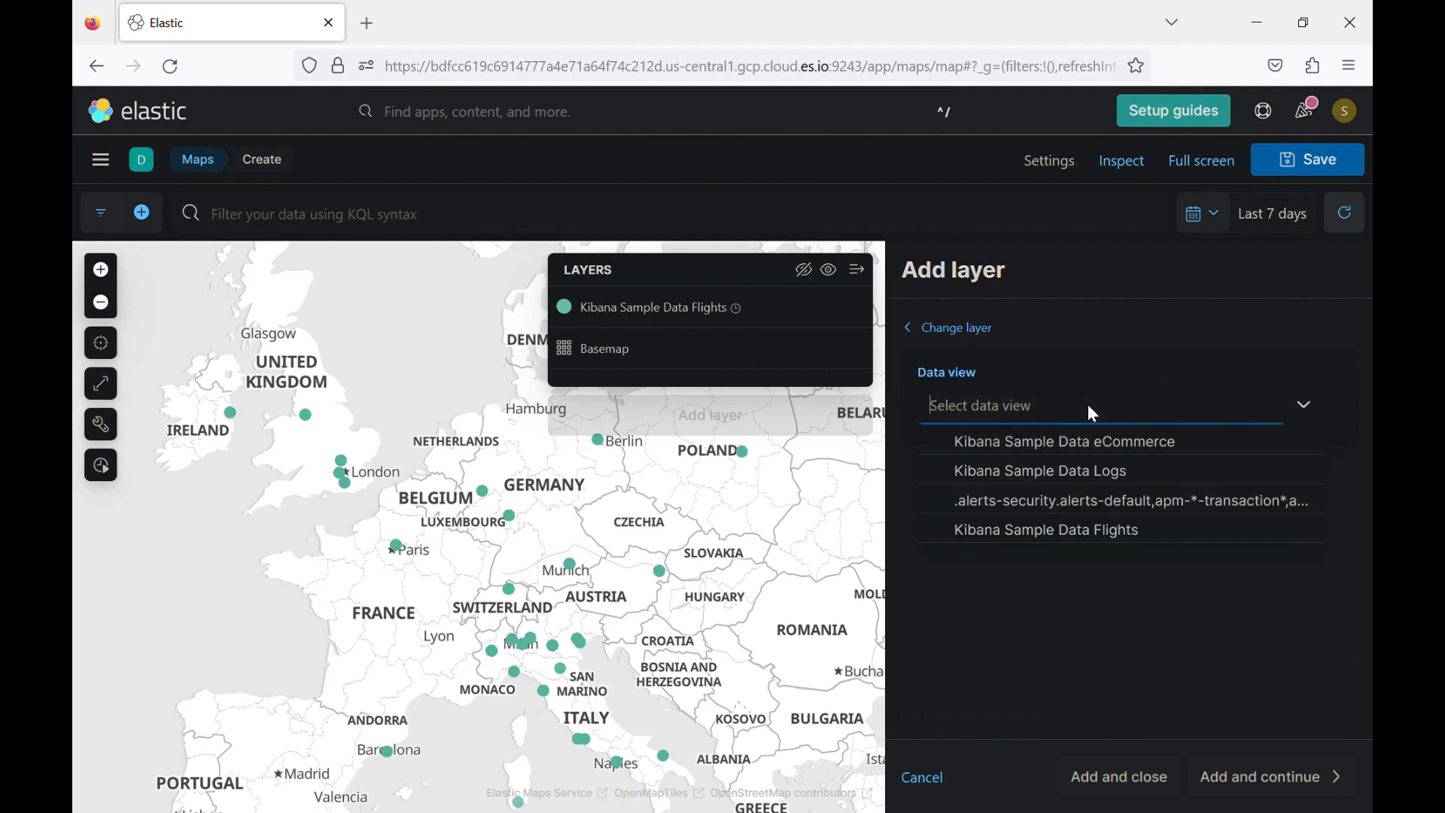
left_click(1043, 532)
left_click(1095, 486)
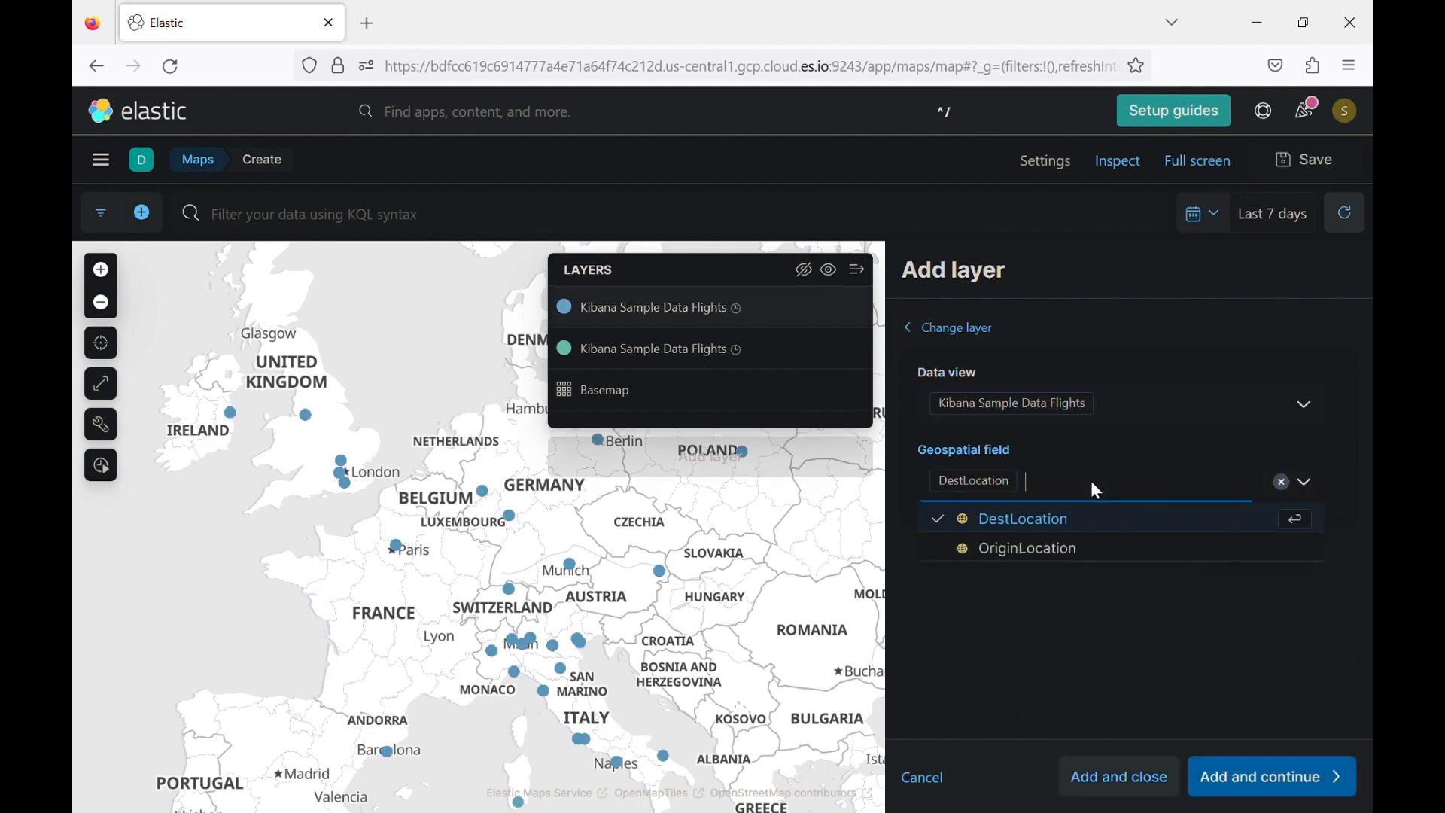
left_click(1073, 554)
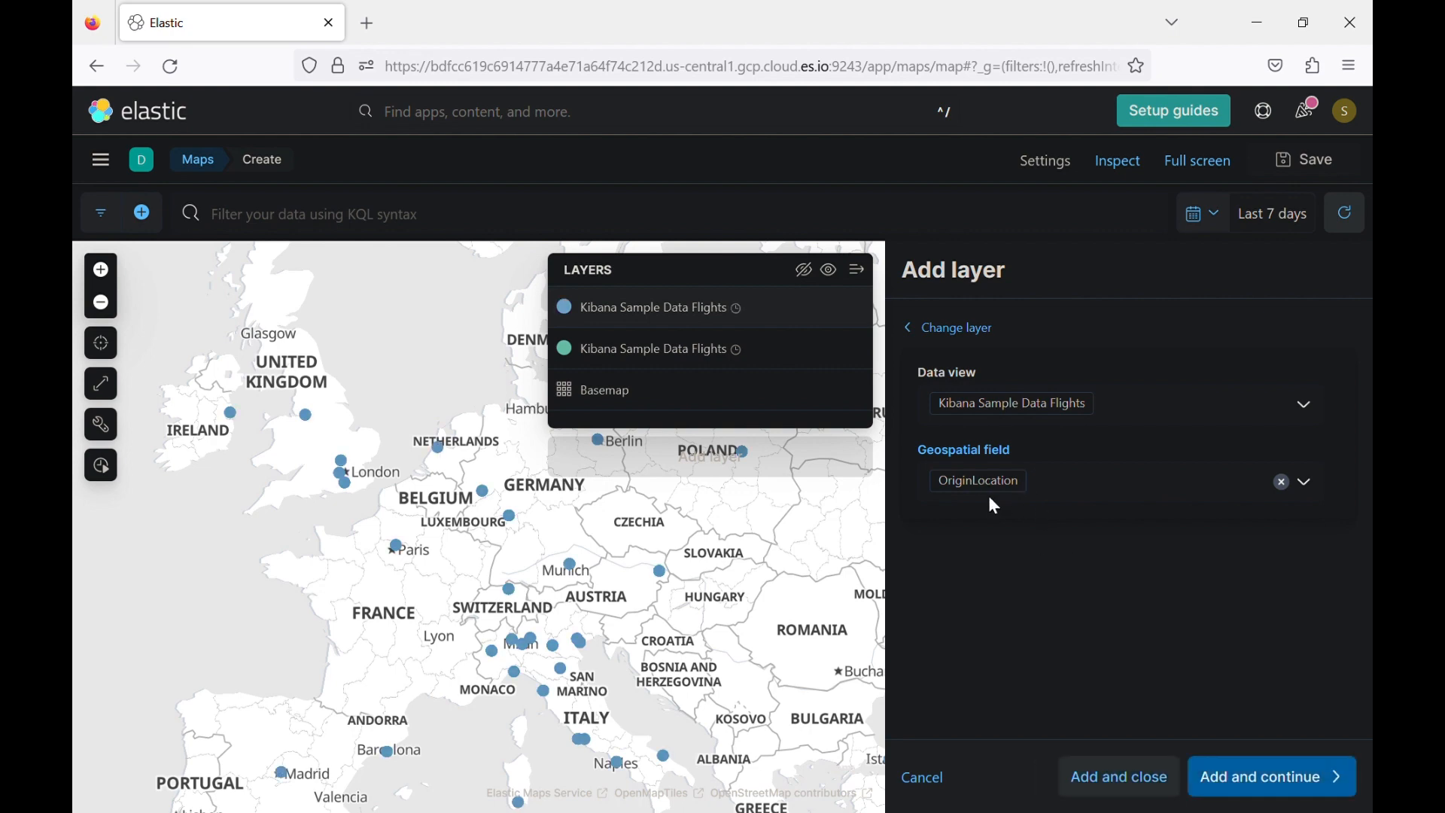
left_click(1267, 777)
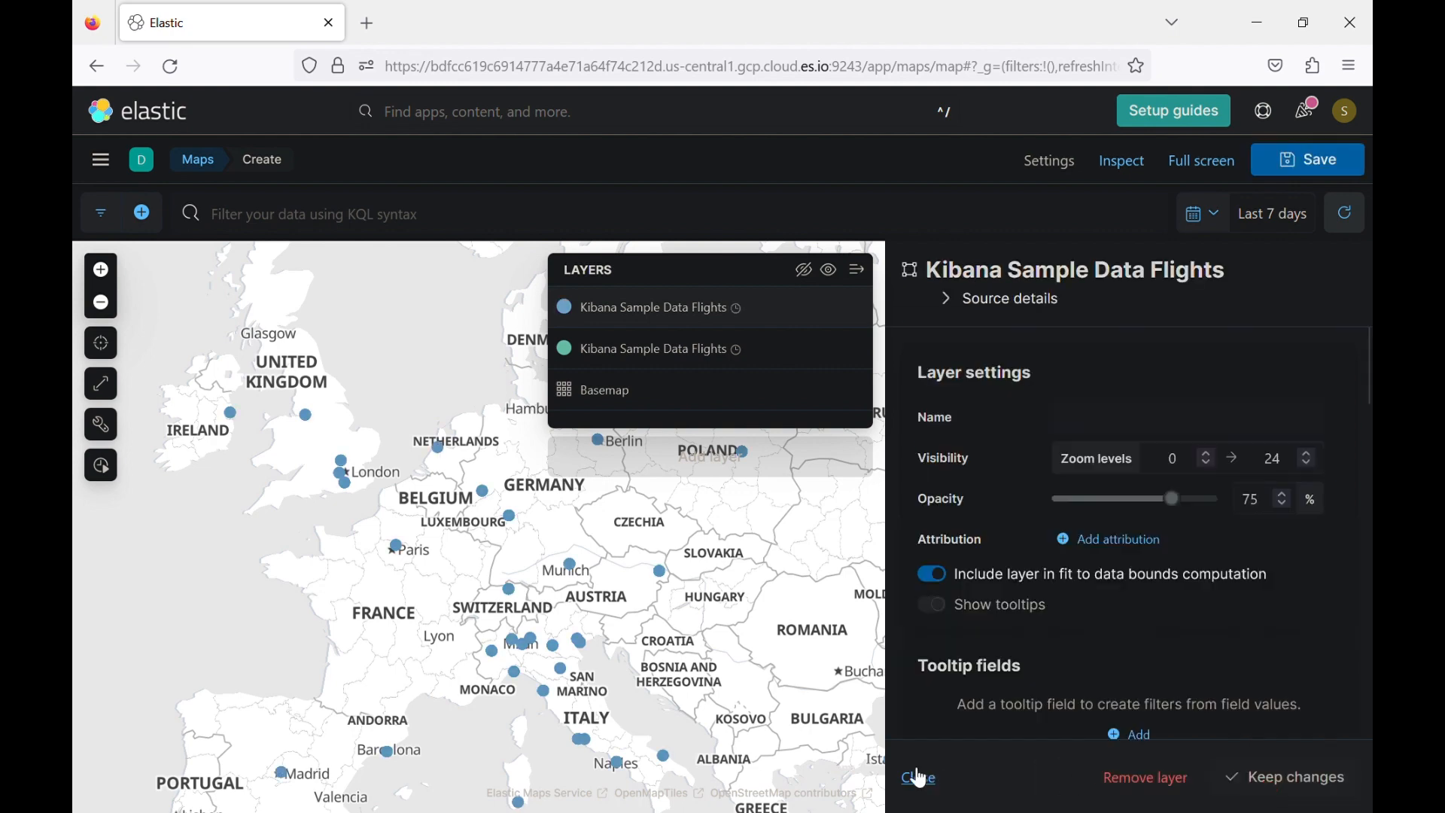
left_click(918, 778)
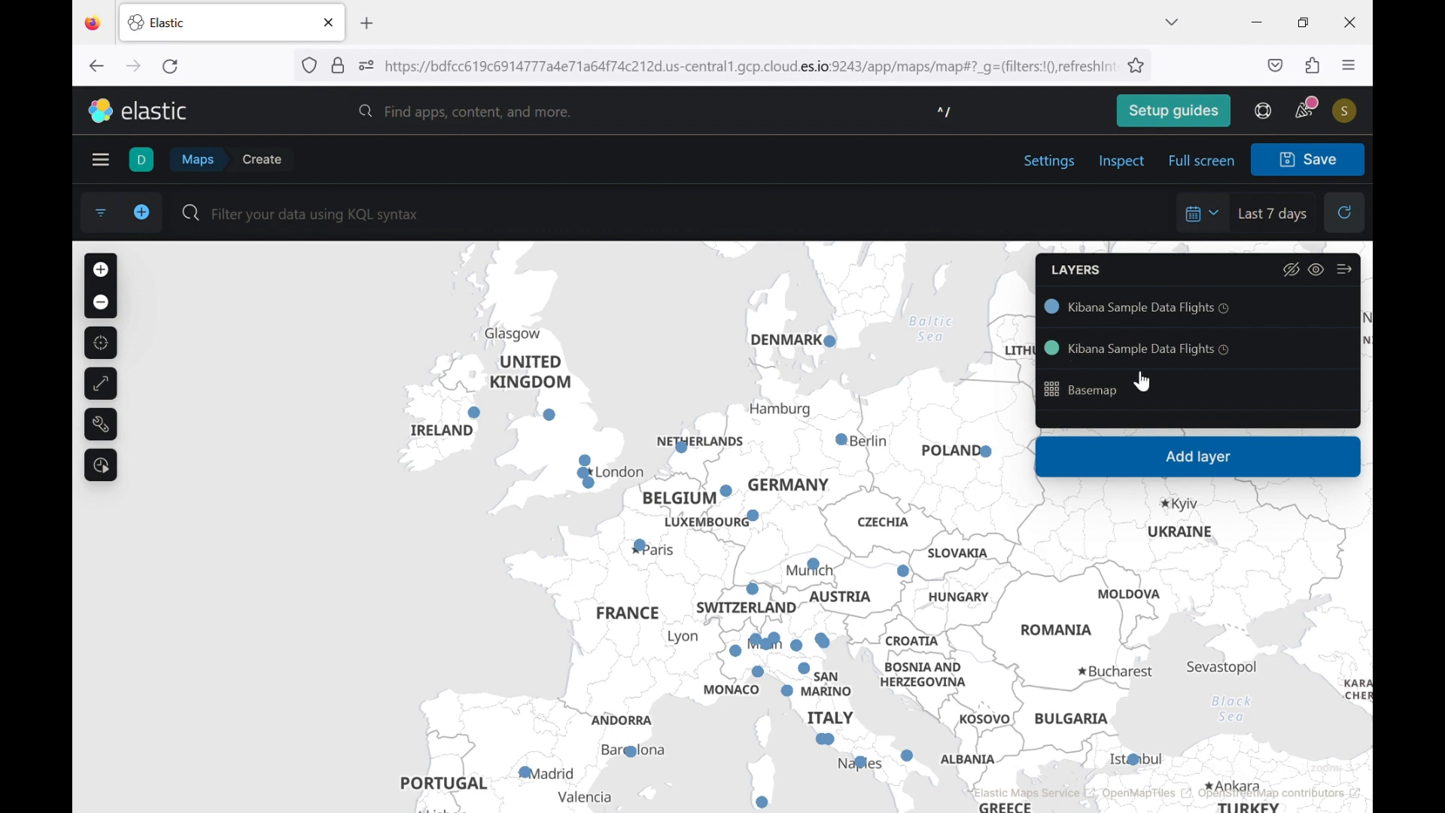
Switch the map from showing only the green destination layer to showing only the blue origin layer.
mouse_move(1196, 392)
left_click(1283, 308)
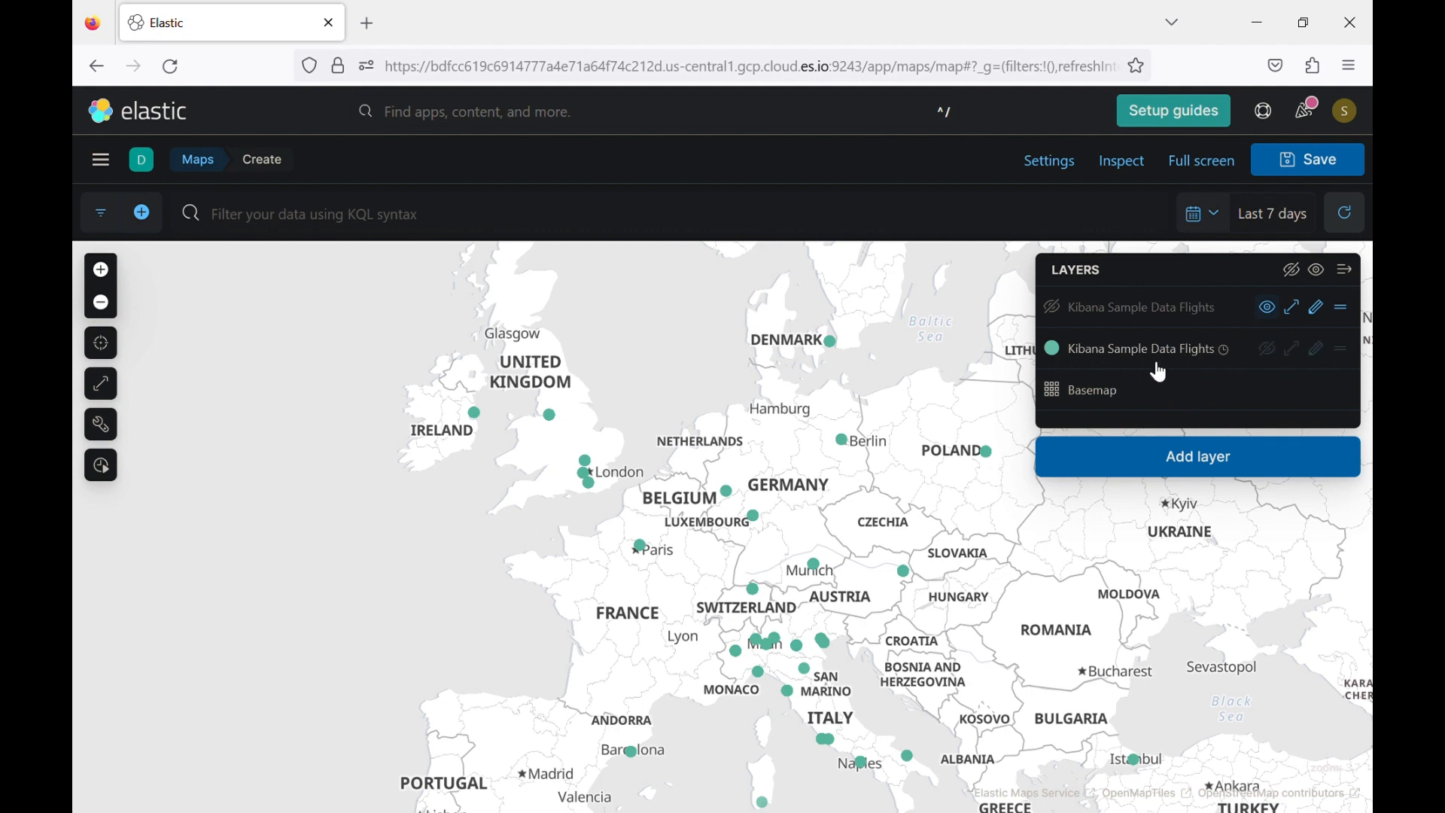
mouse_move(1176, 369)
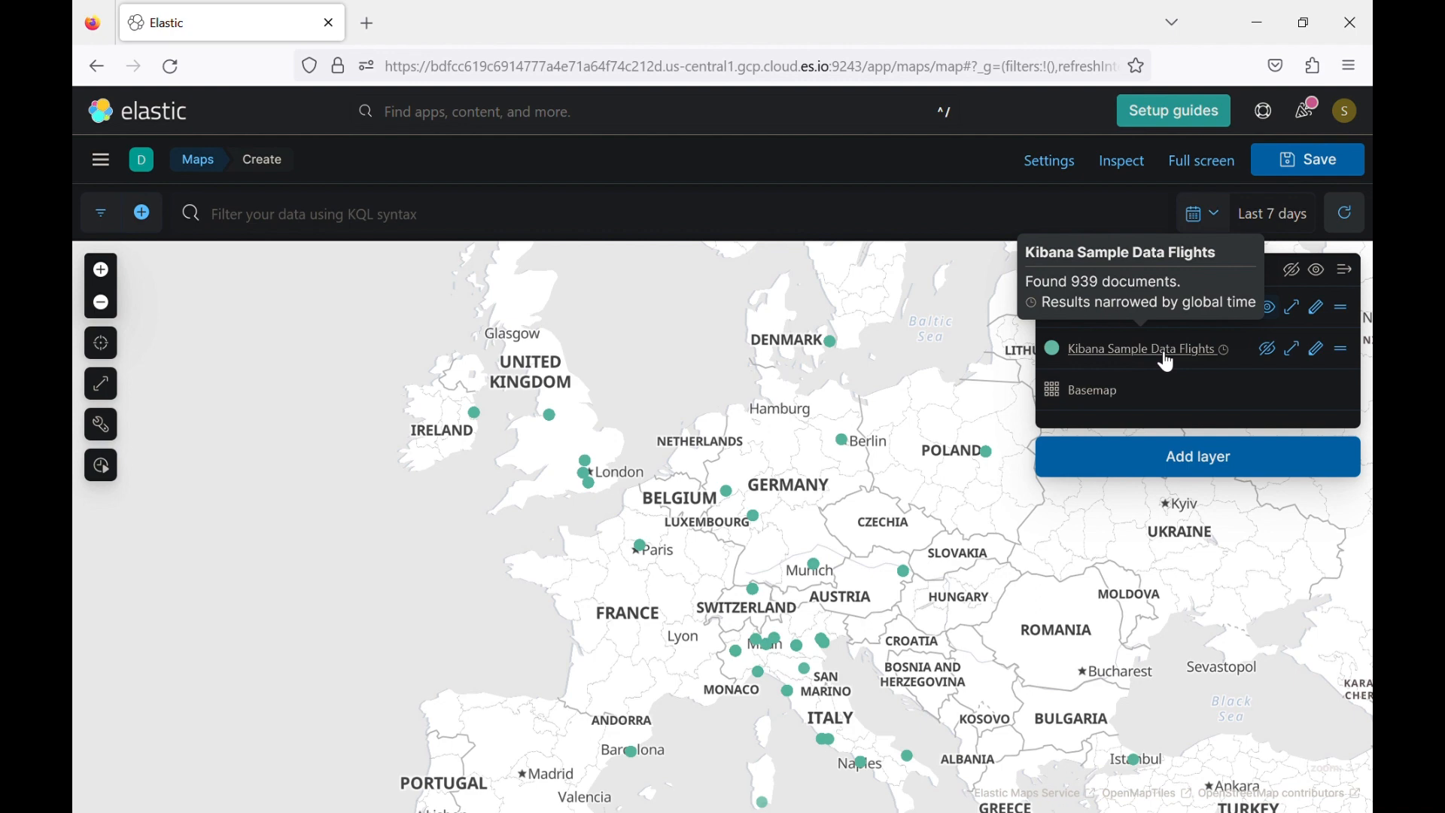
left_click(1271, 351)
left_click(1270, 309)
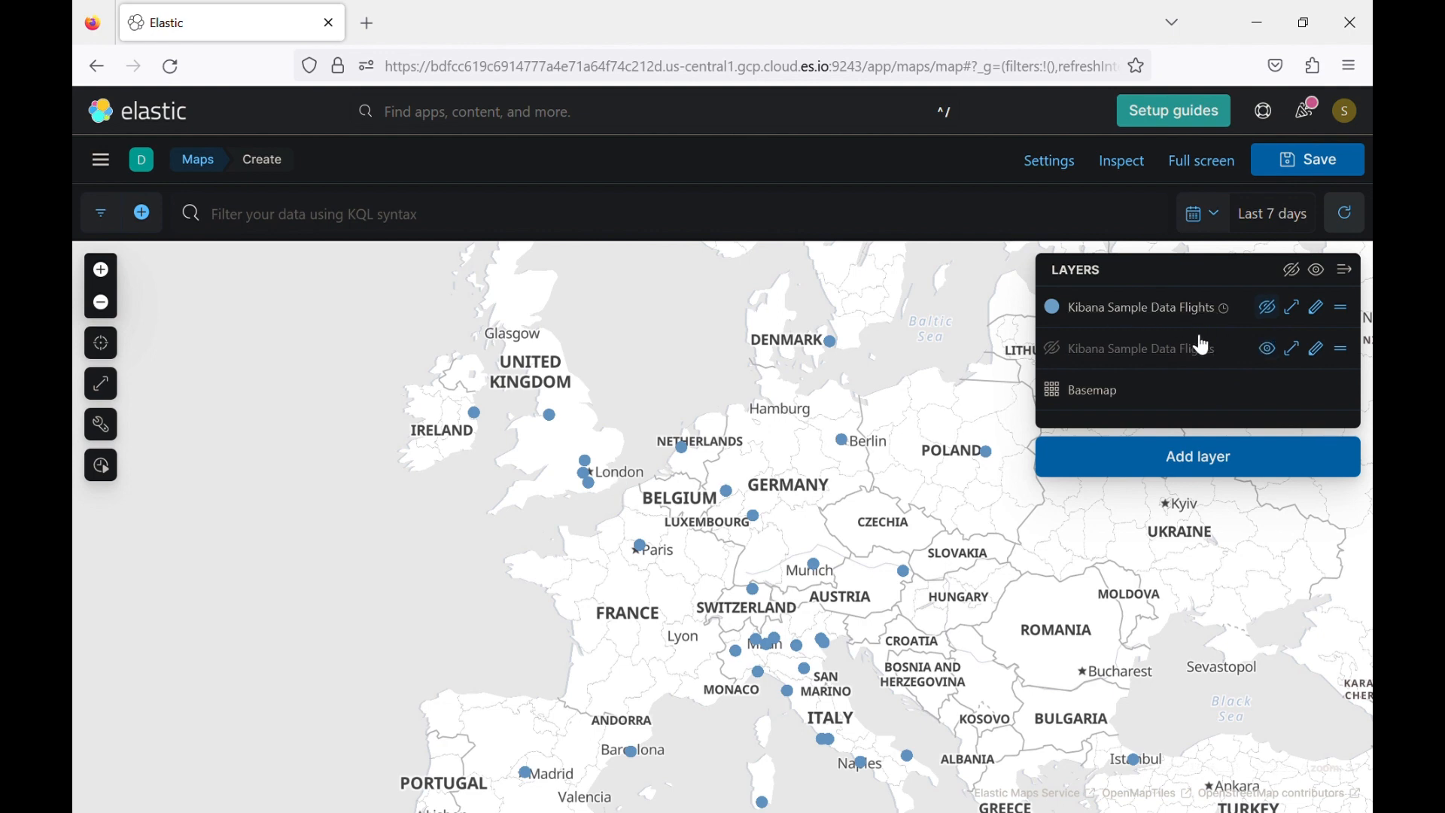
Show the green destination layer again and save the map to the library as "[Tuto] first map" with the Tutorial tag and no dashboard.
left_click(1268, 350)
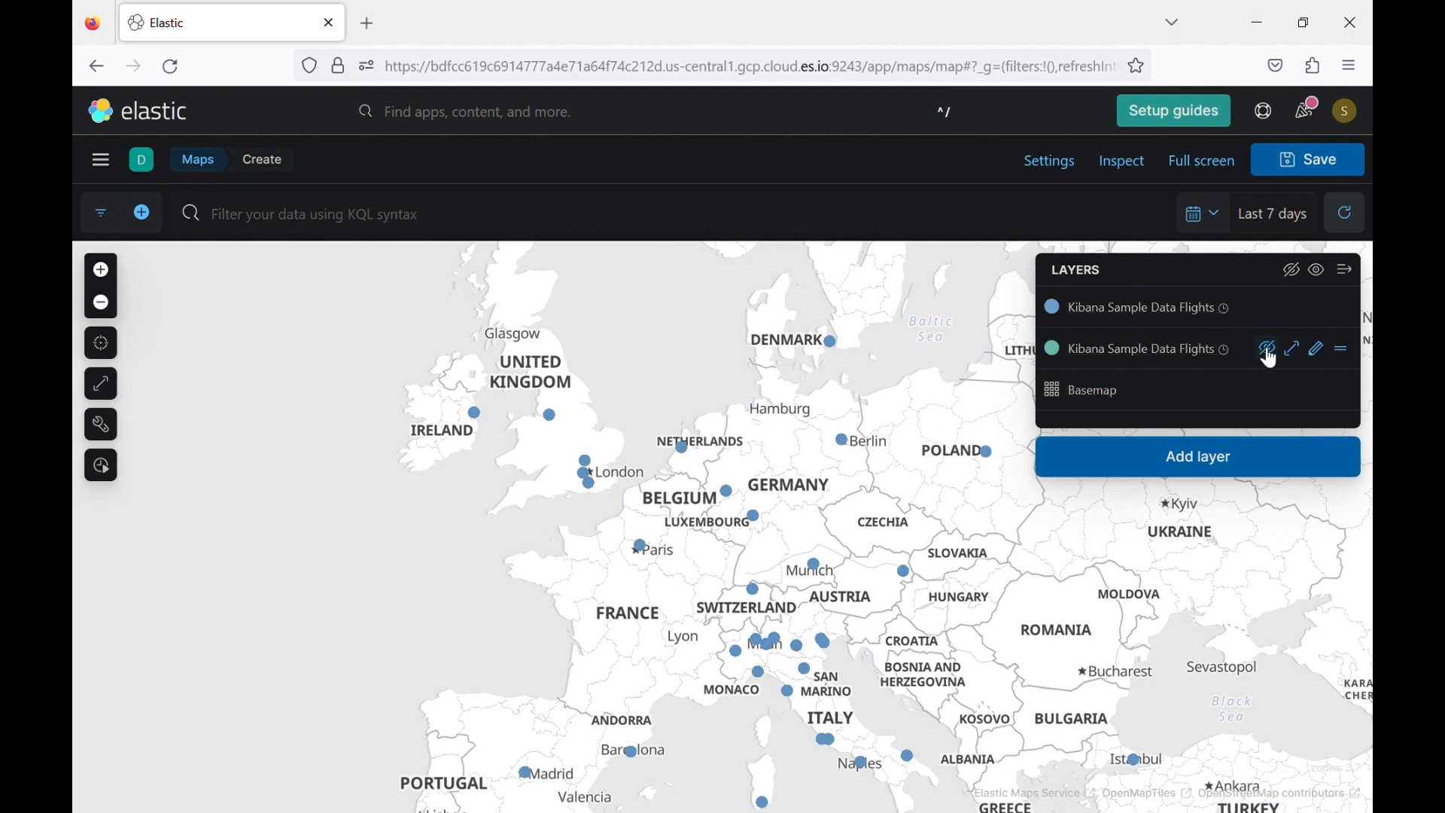
left_click(1310, 161)
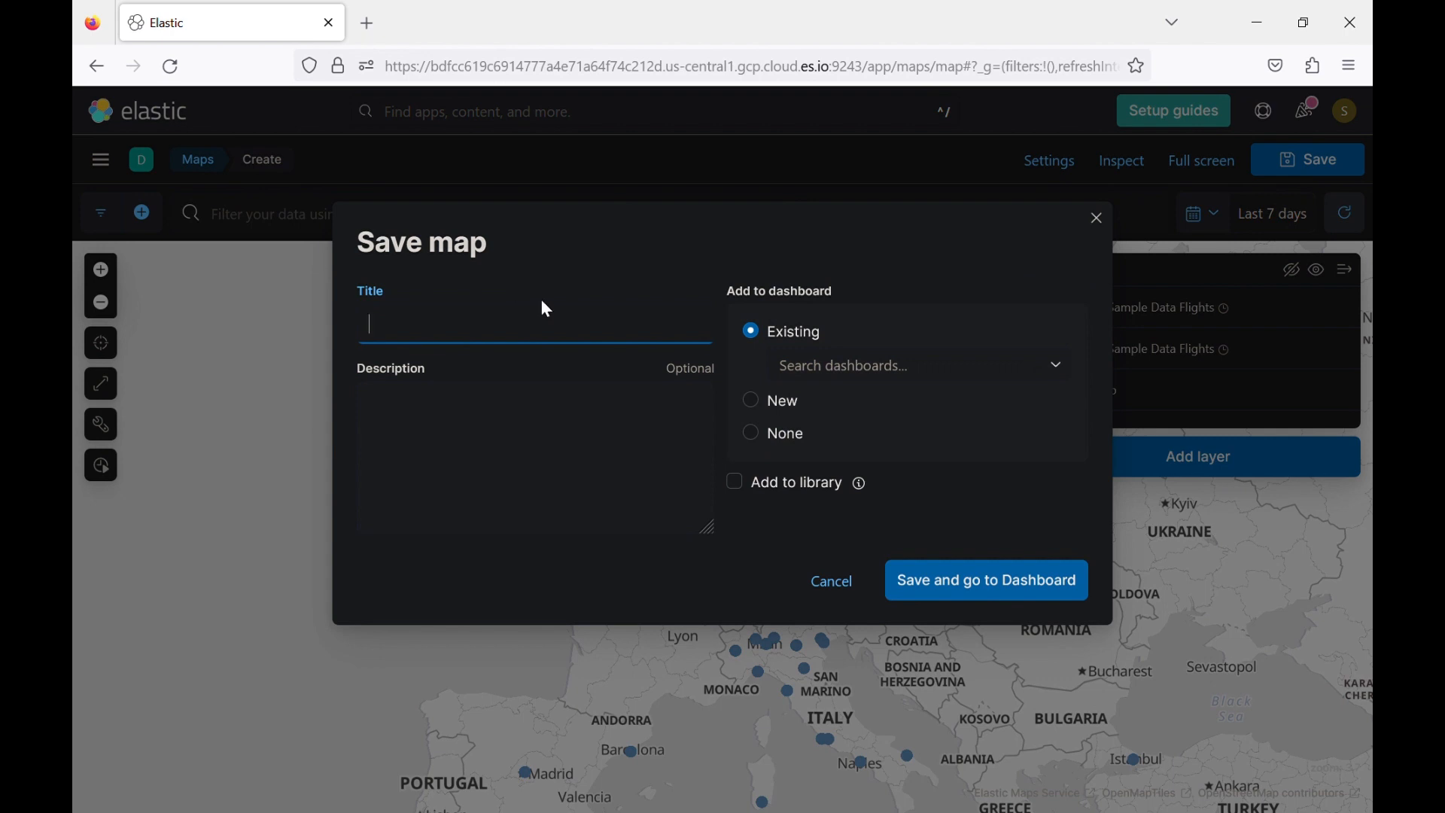
type("[Tuto] first map")
left_click(780, 432)
left_click(705, 557)
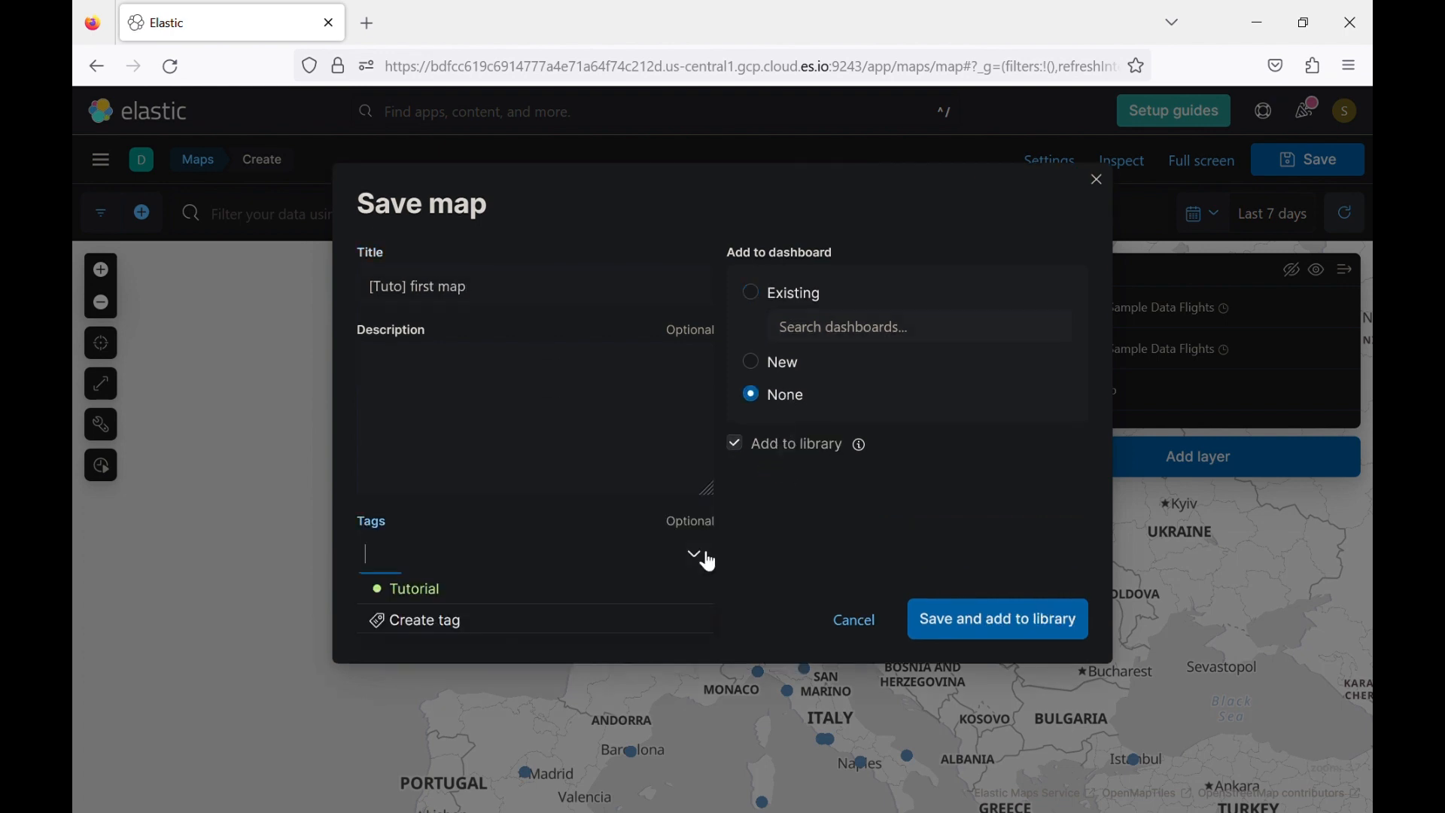
left_click(576, 589)
left_click(1025, 616)
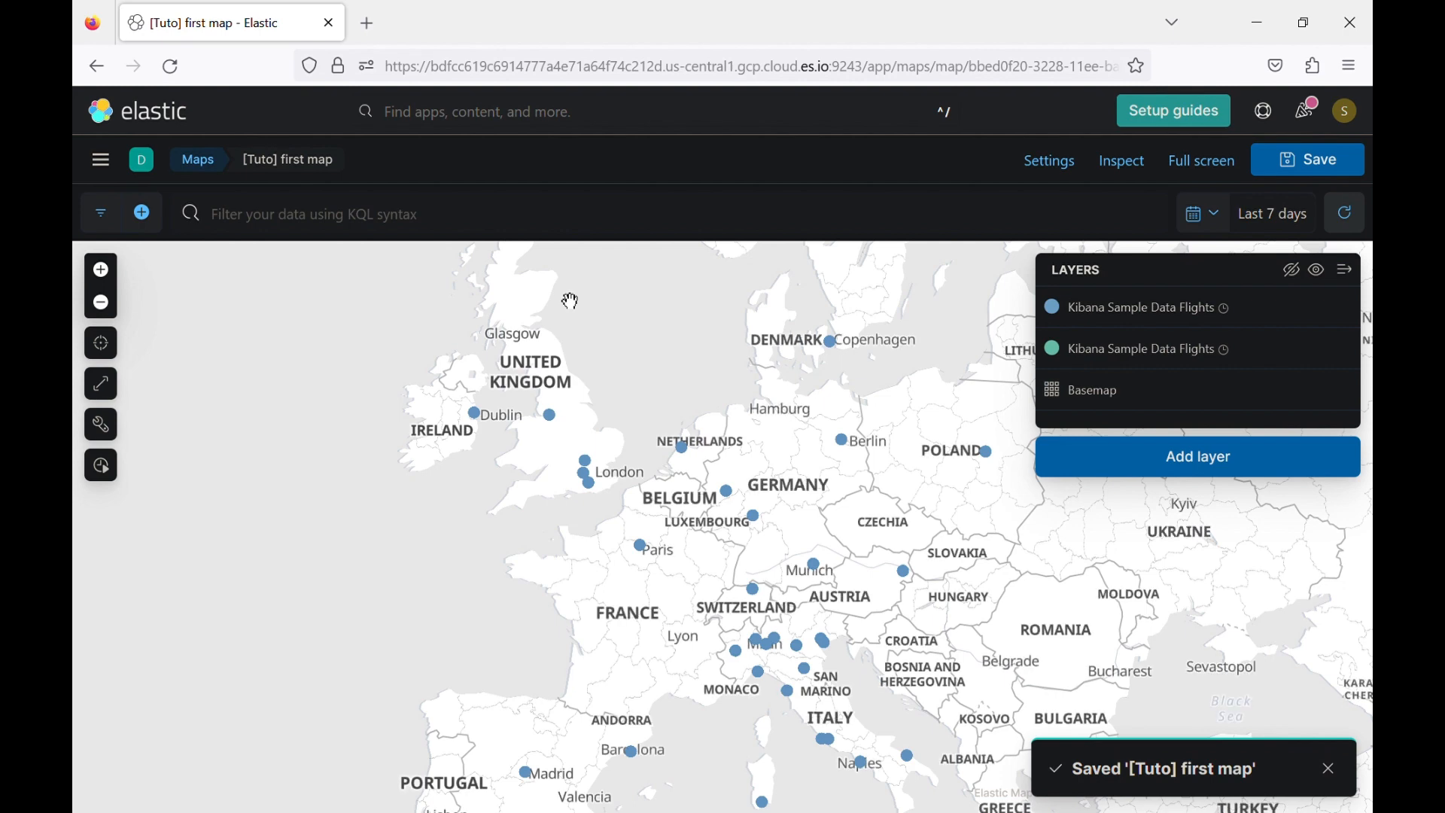
Open the Visualize Library to list the saved visualizations.
left_click(109, 160)
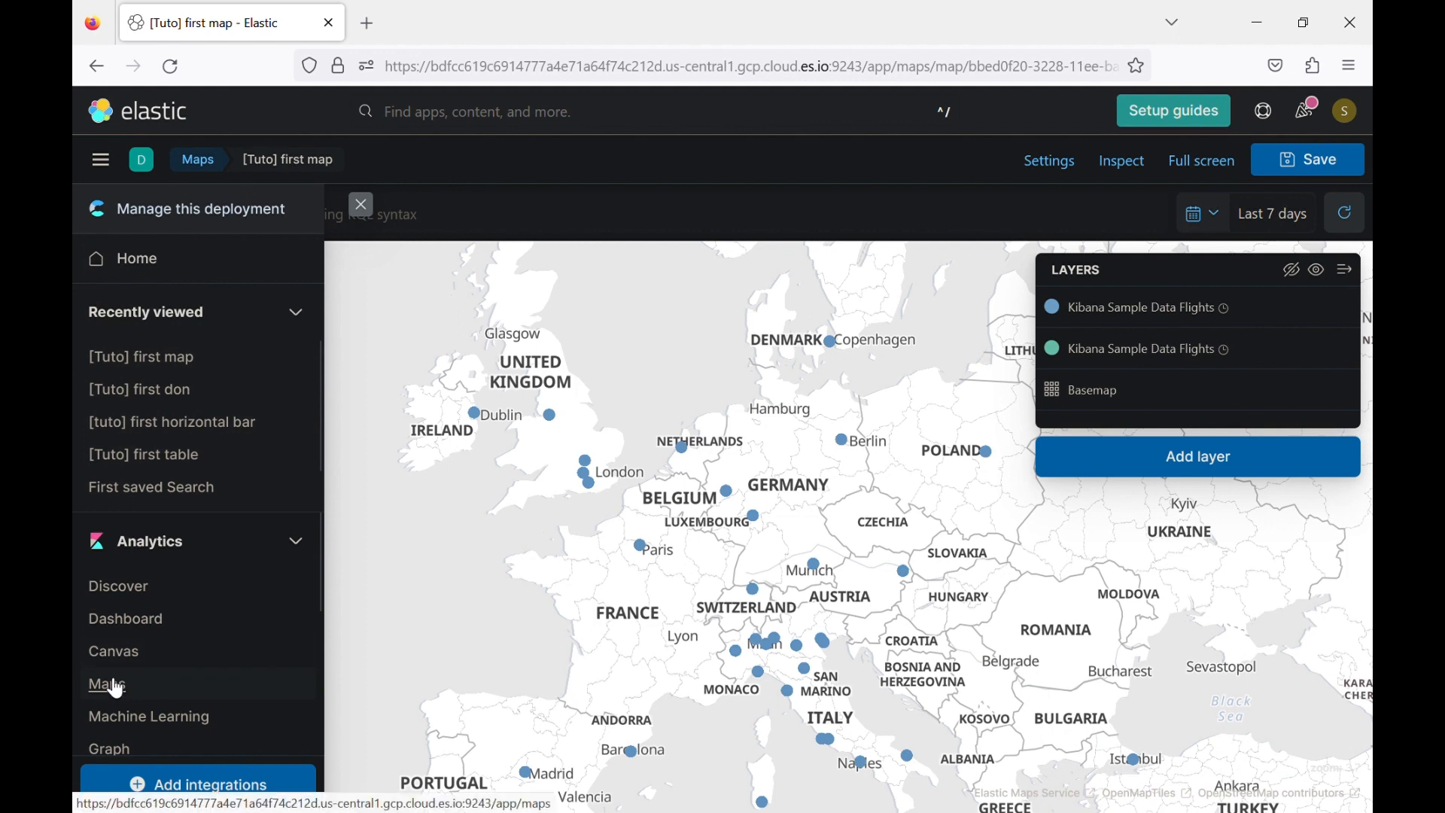
scroll(119, 691, "down", 2)
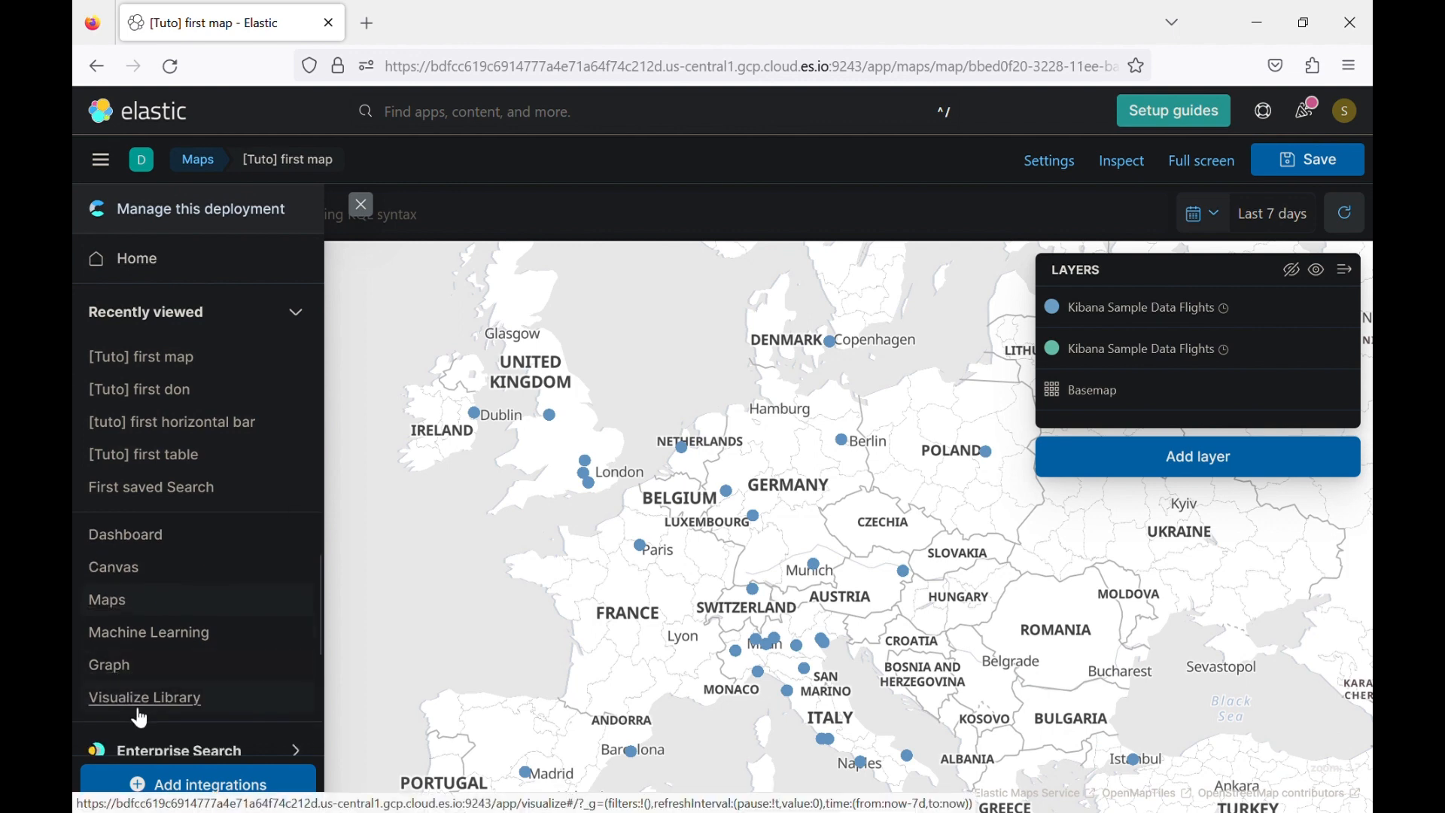
left_click(127, 702)
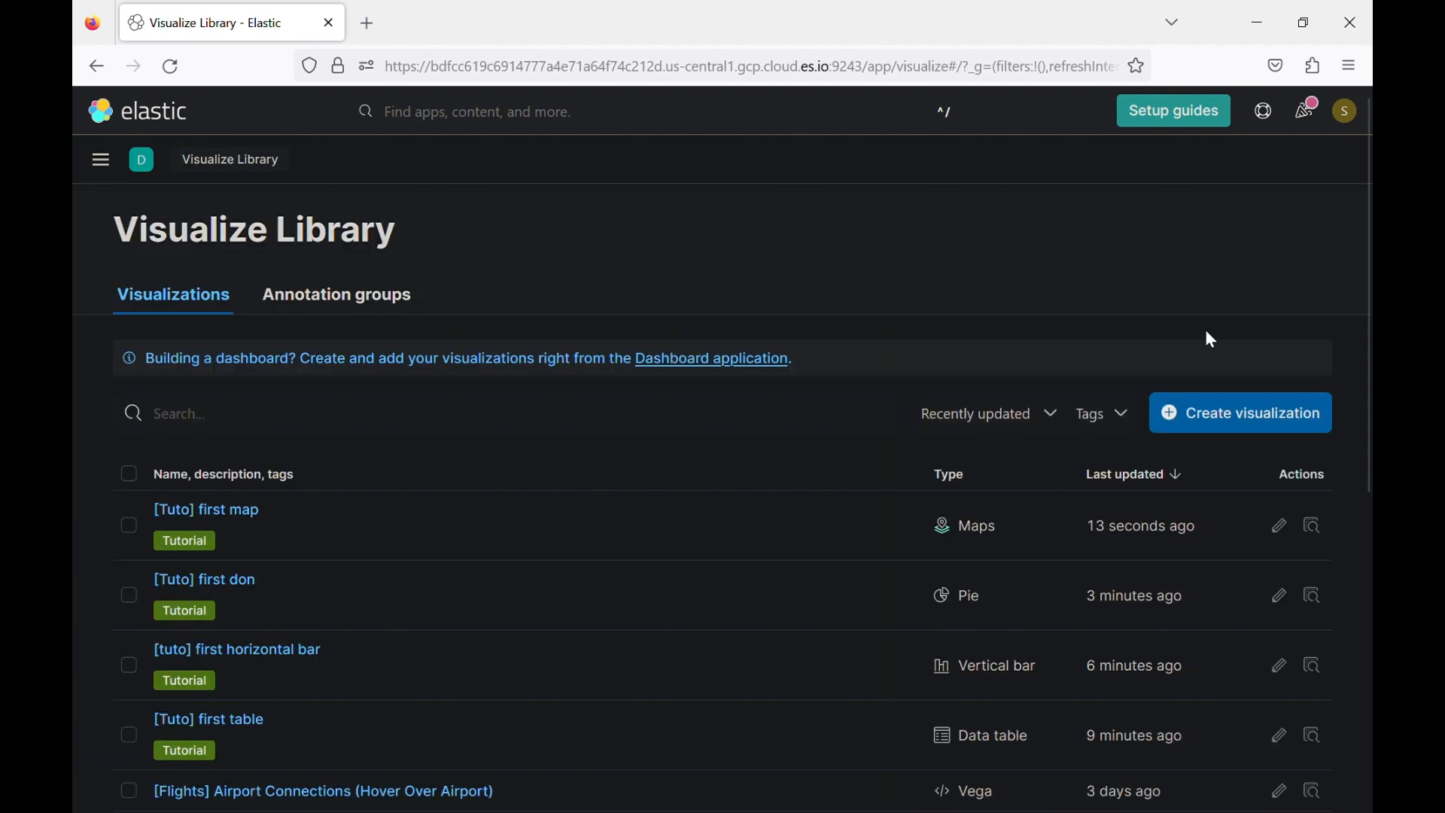
left_click(1229, 410)
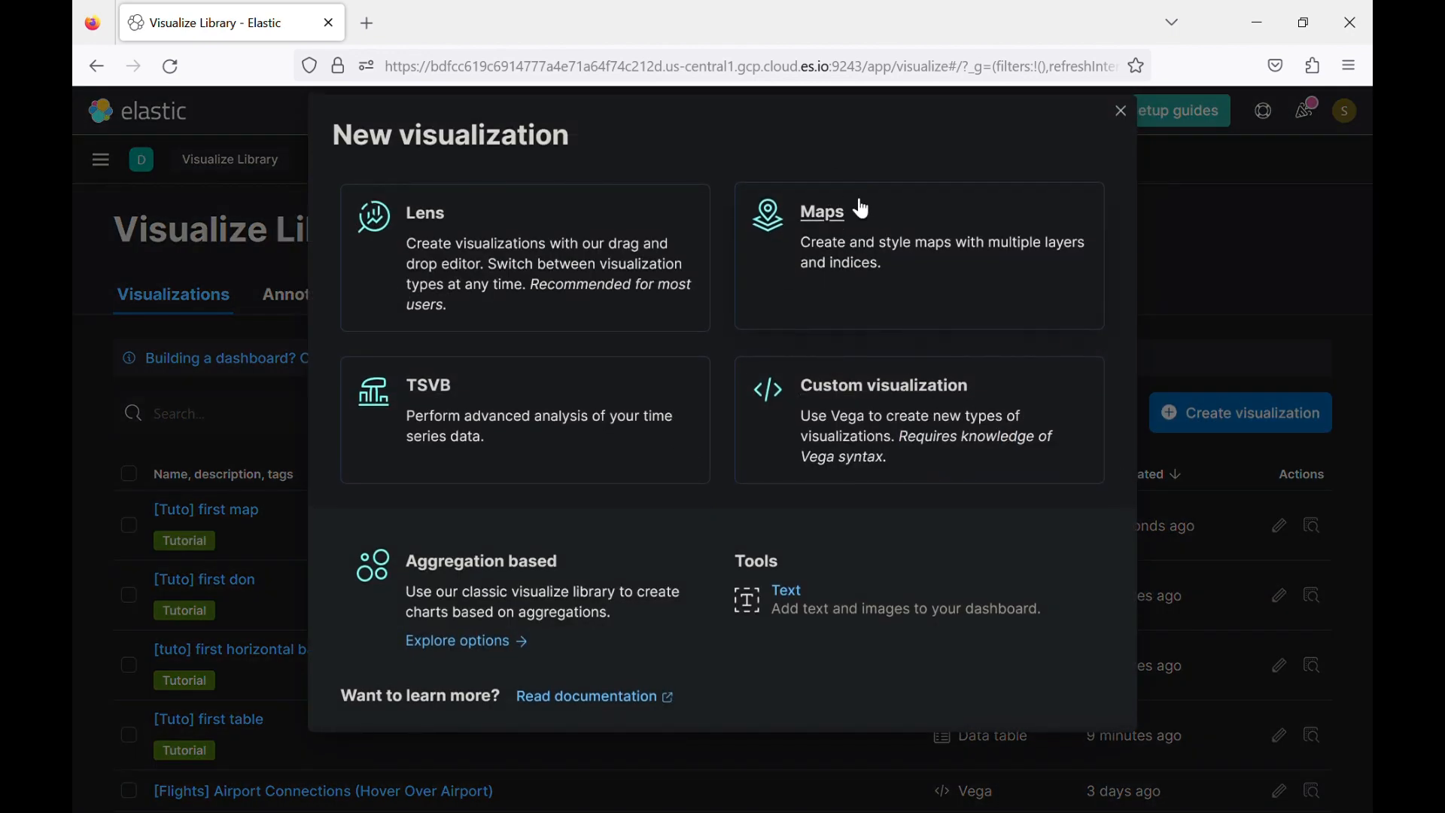
left_click(599, 391)
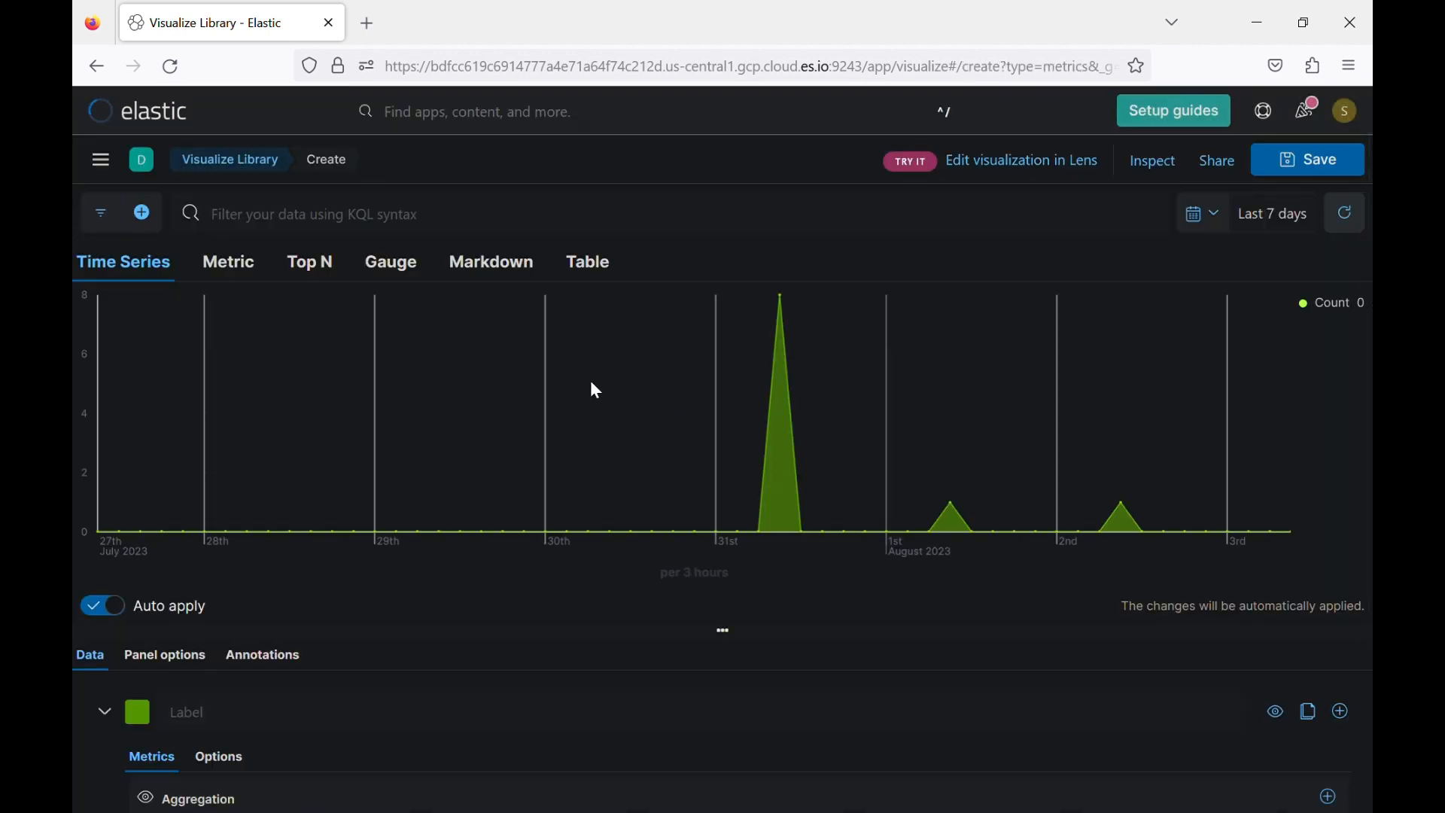
left_click(226, 159)
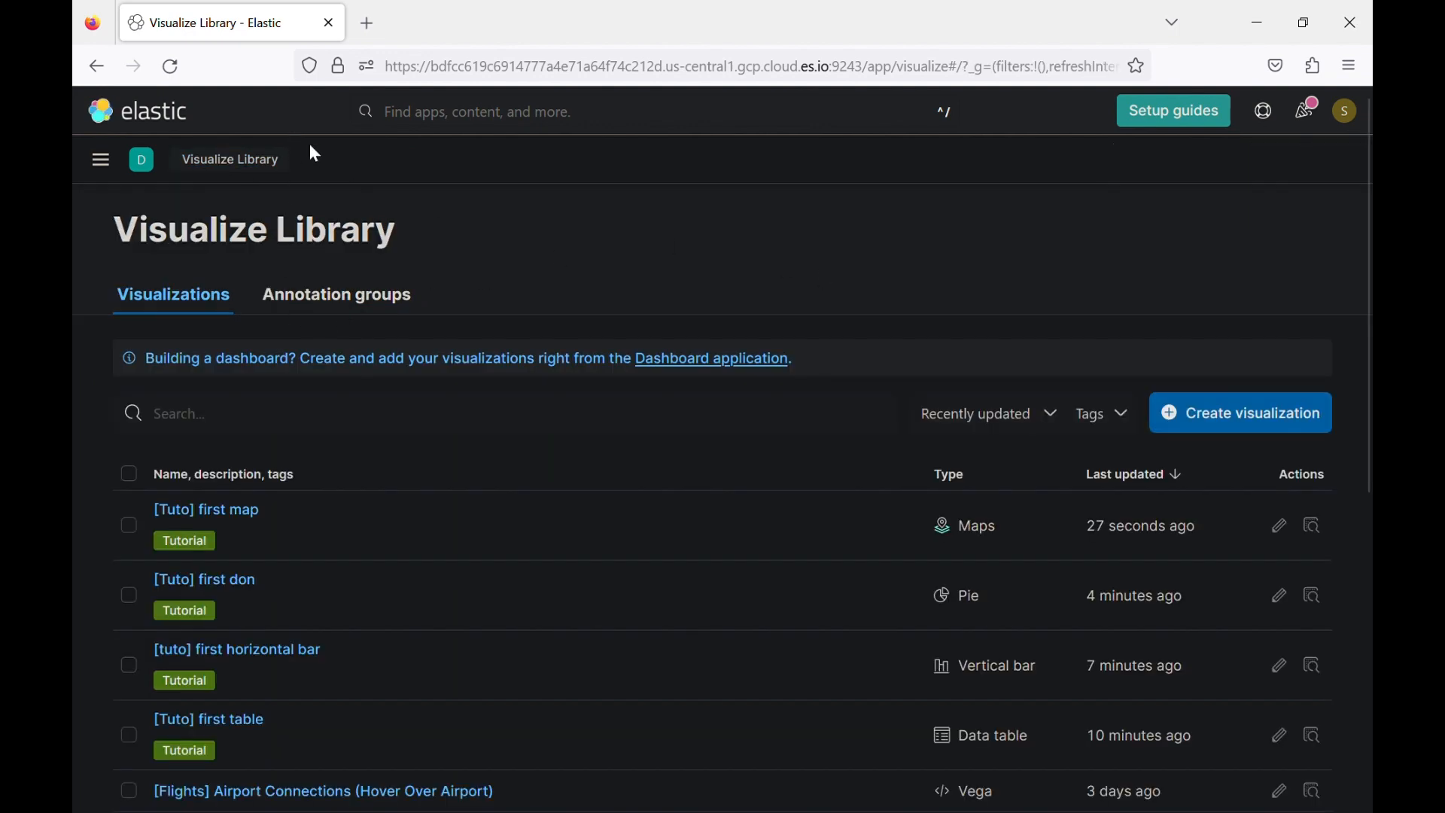
Create a new TSVB time series visualization and set its data view to Kibana Sample Data Flights.
left_click(1238, 413)
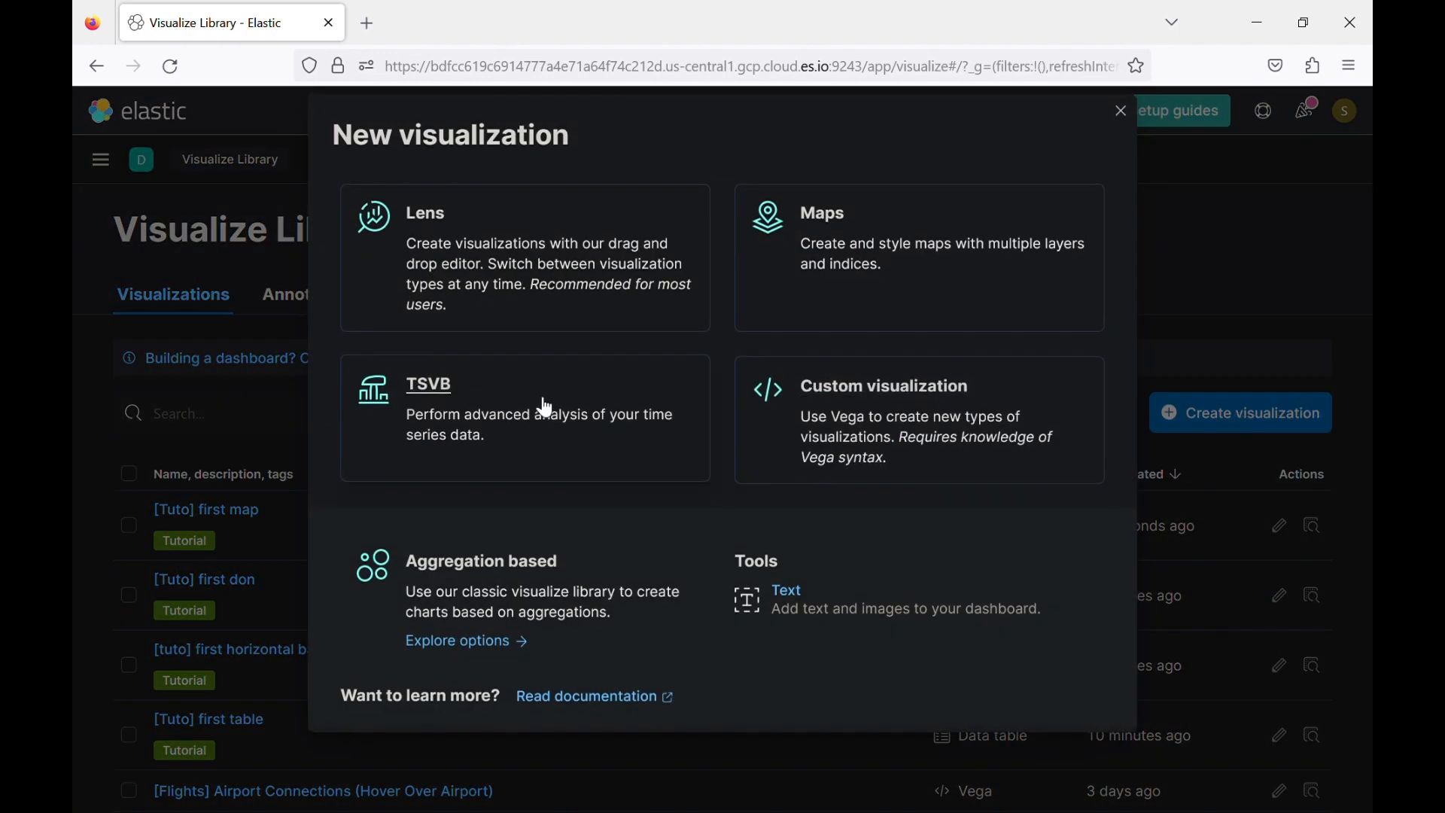
left_click(476, 385)
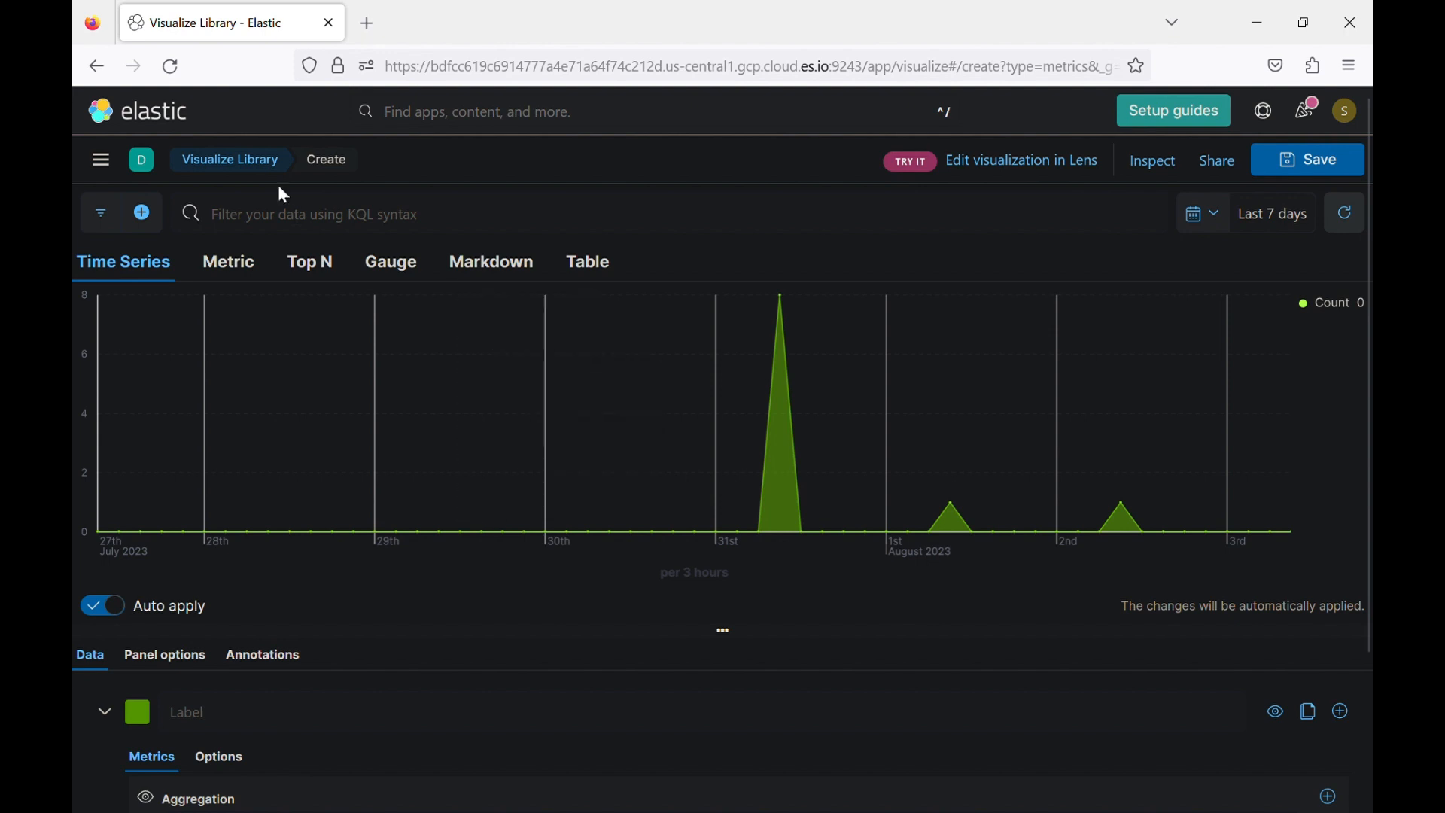
scroll(349, 455, "down", 3)
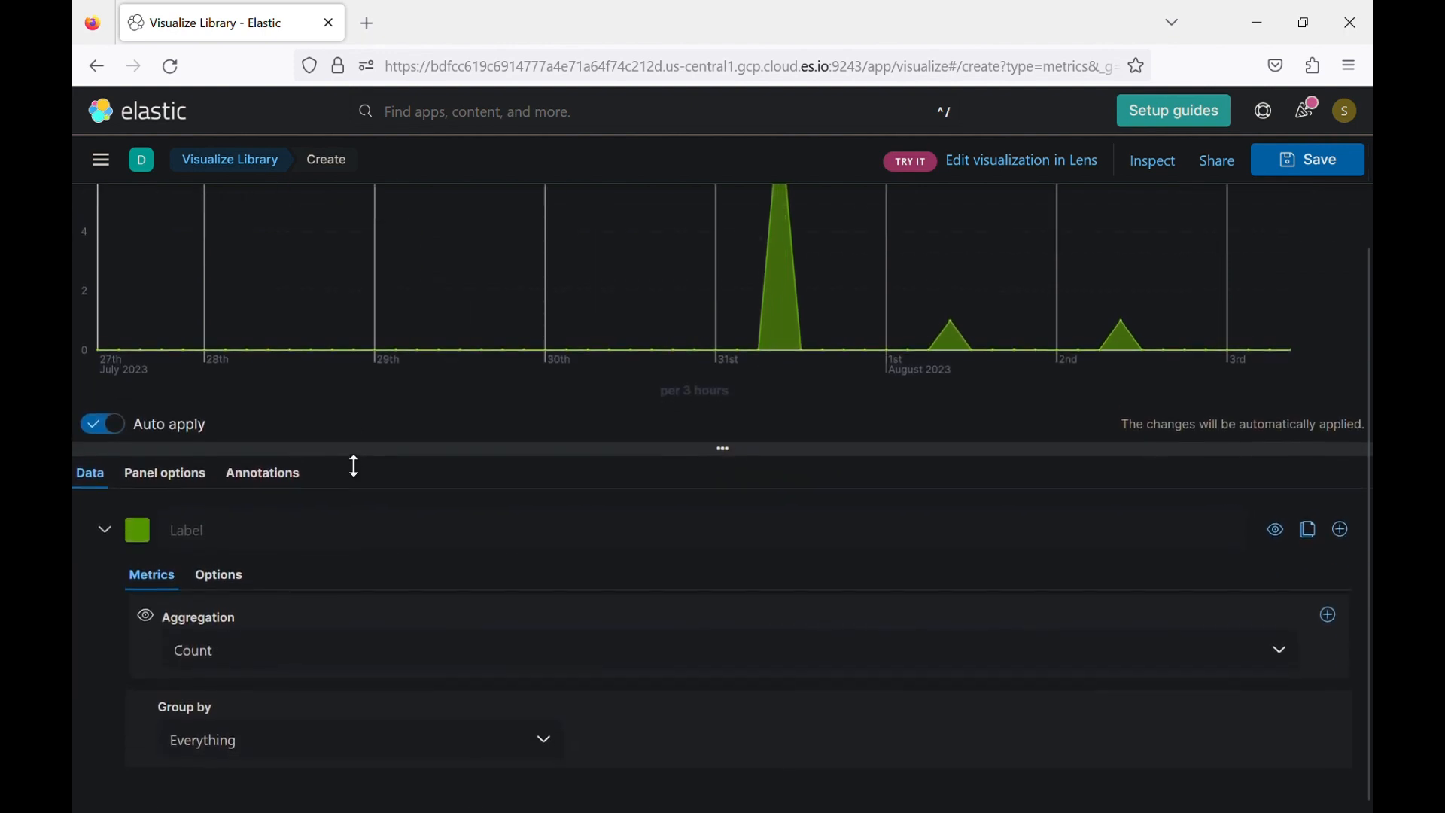
left_click(236, 581)
scroll(300, 623, "down", 3)
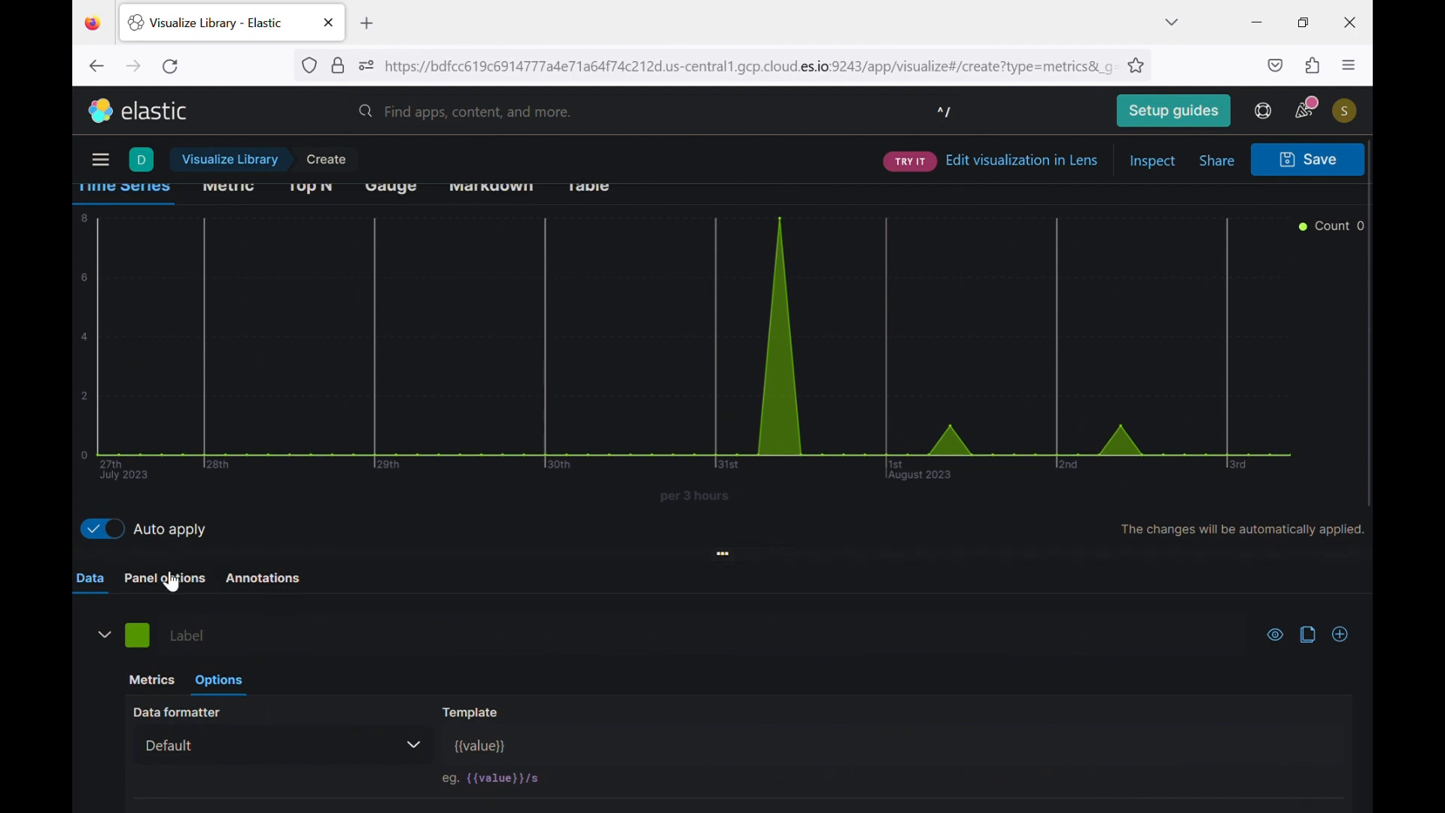
left_click(167, 578)
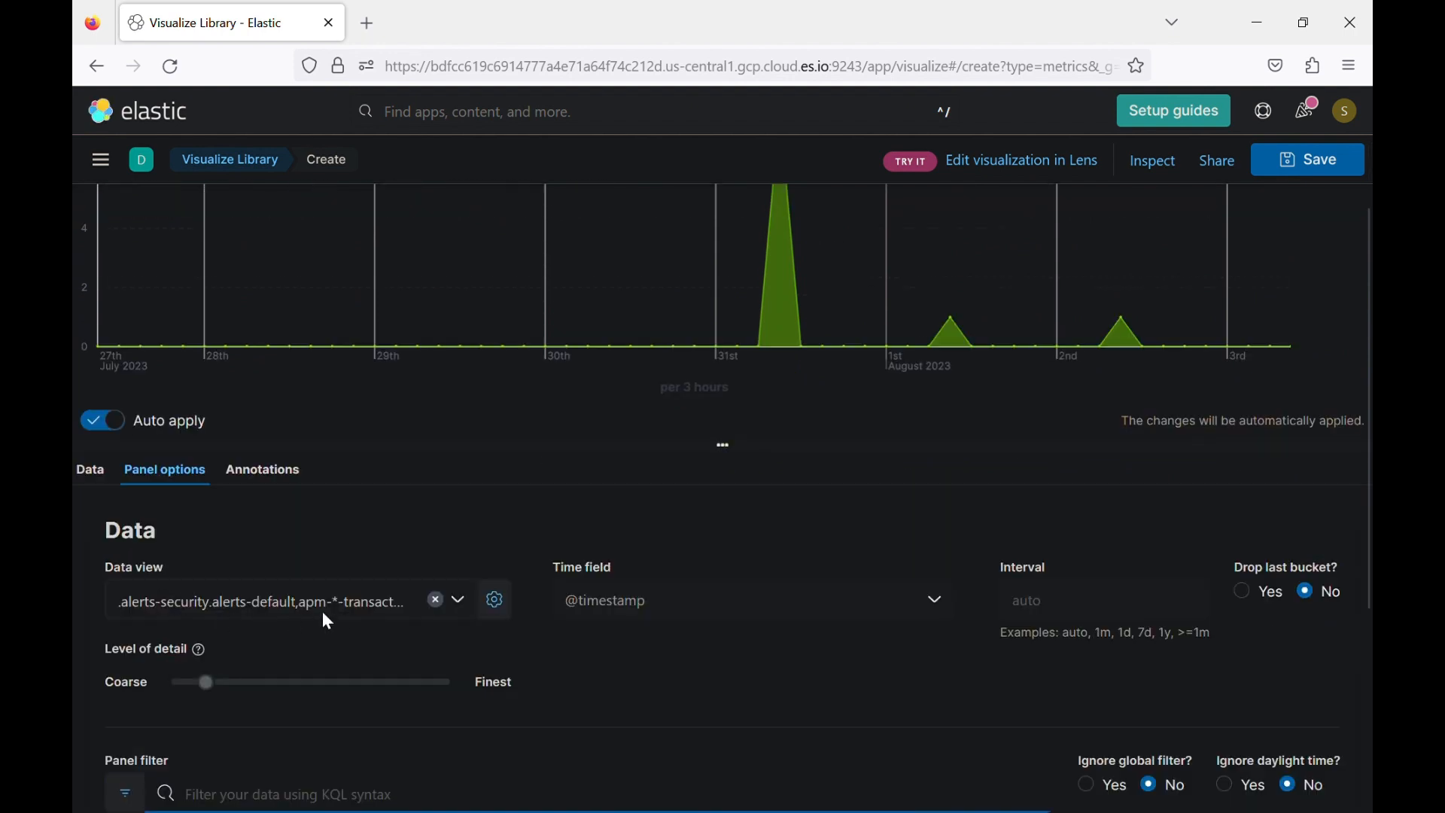
left_click(460, 602)
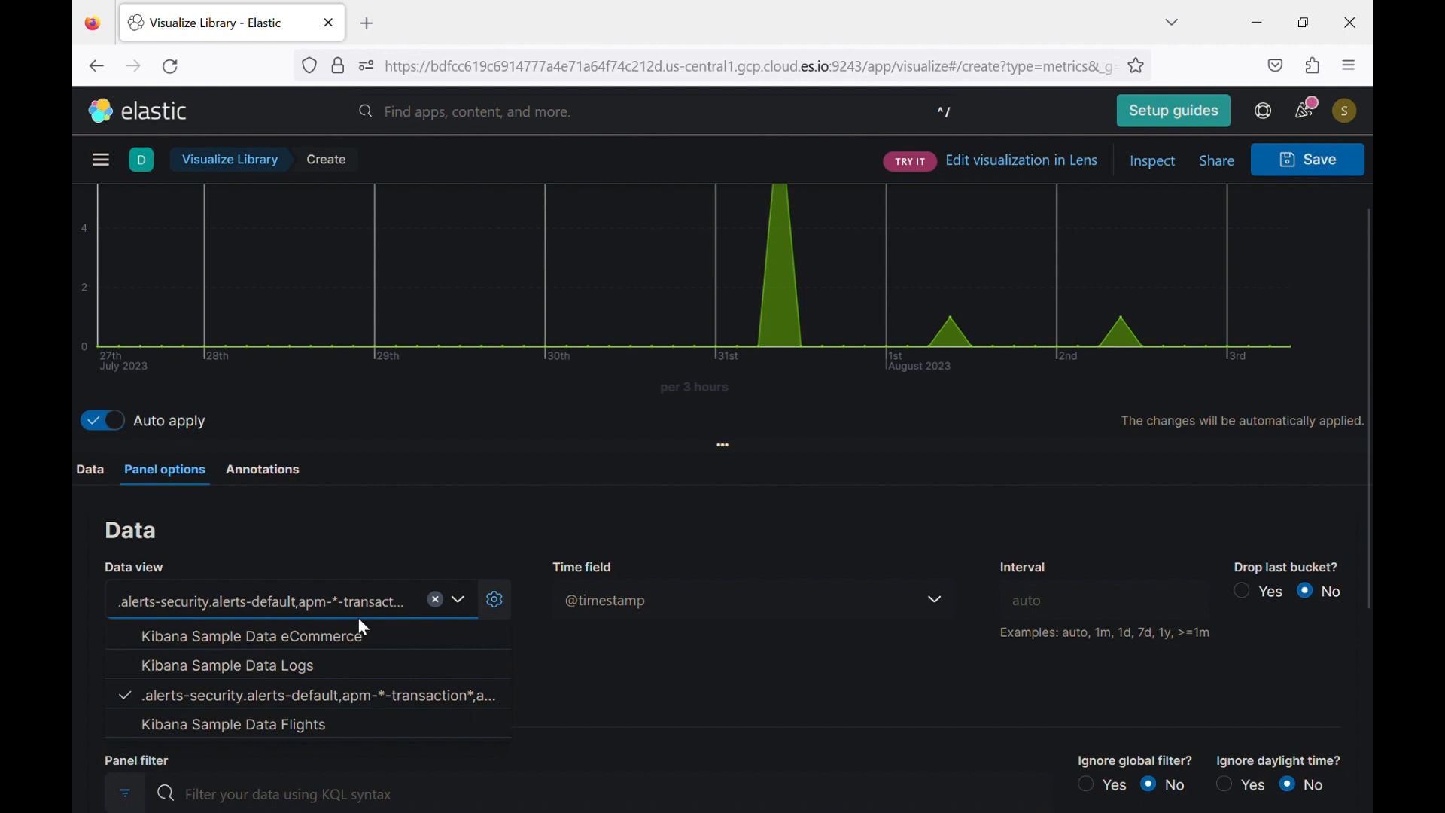
left_click(300, 723)
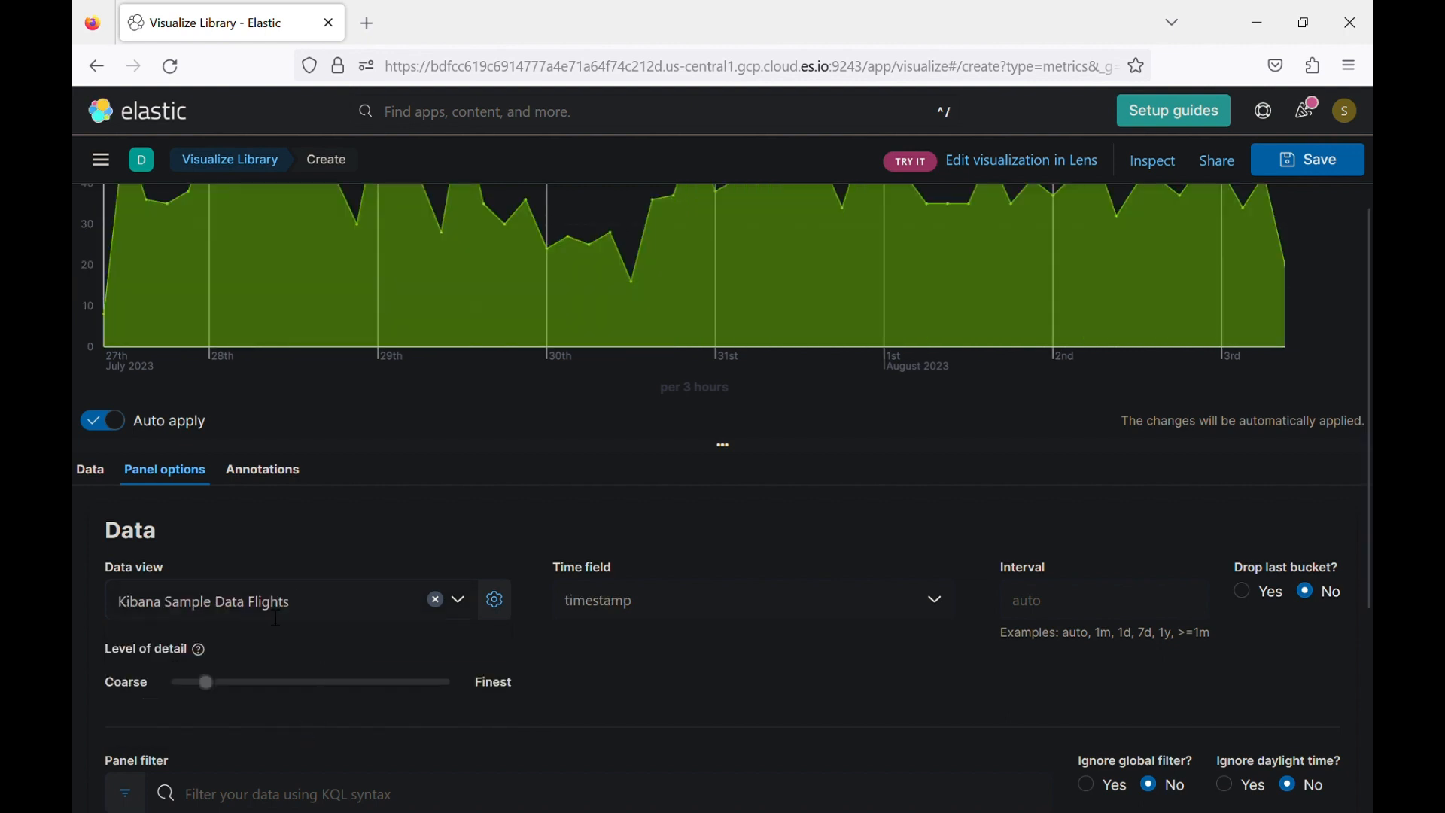
scroll(387, 522, "up", 3)
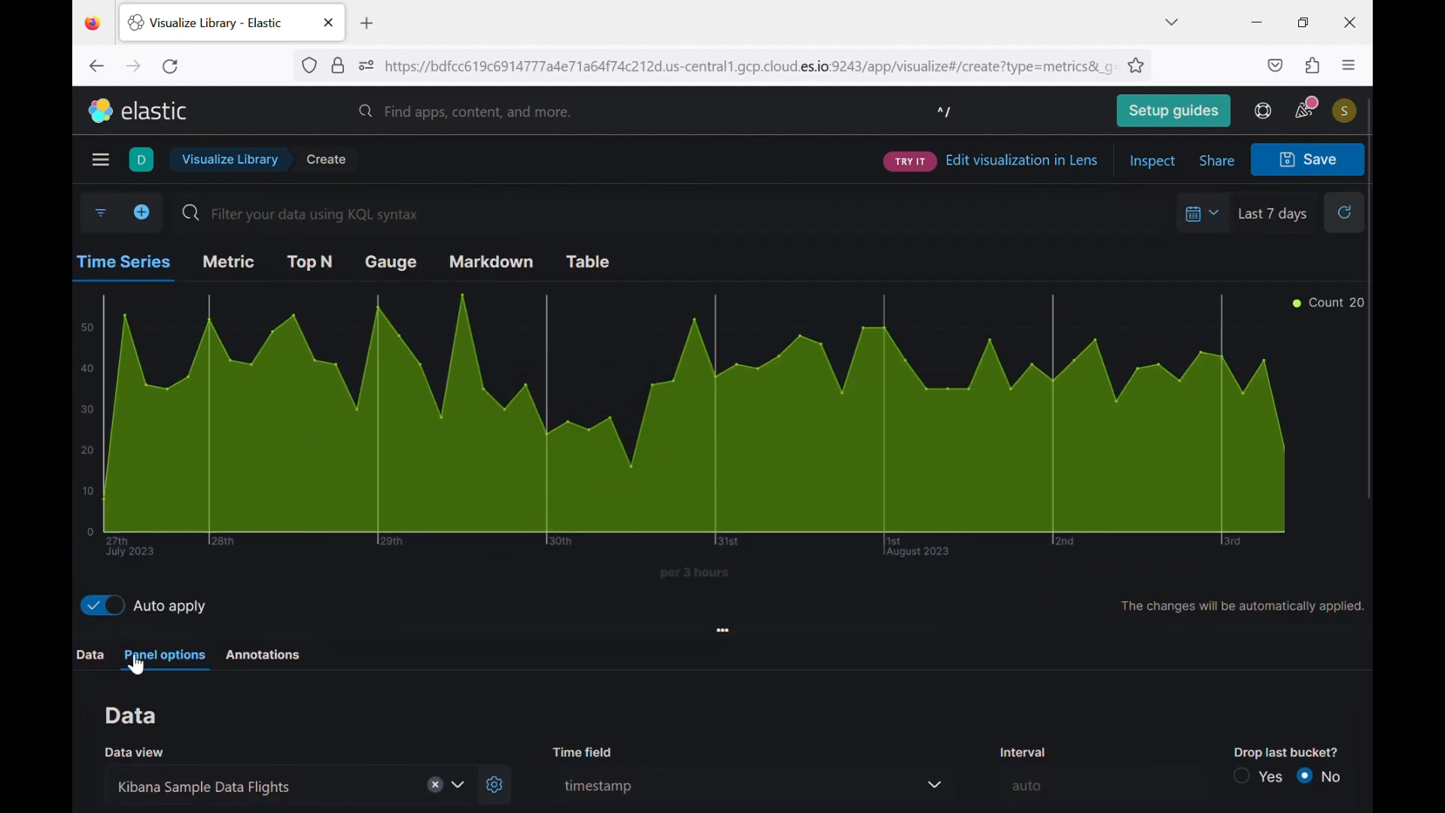
left_click(90, 654)
scroll(327, 732, "down", 2)
scroll(328, 732, "down", 1)
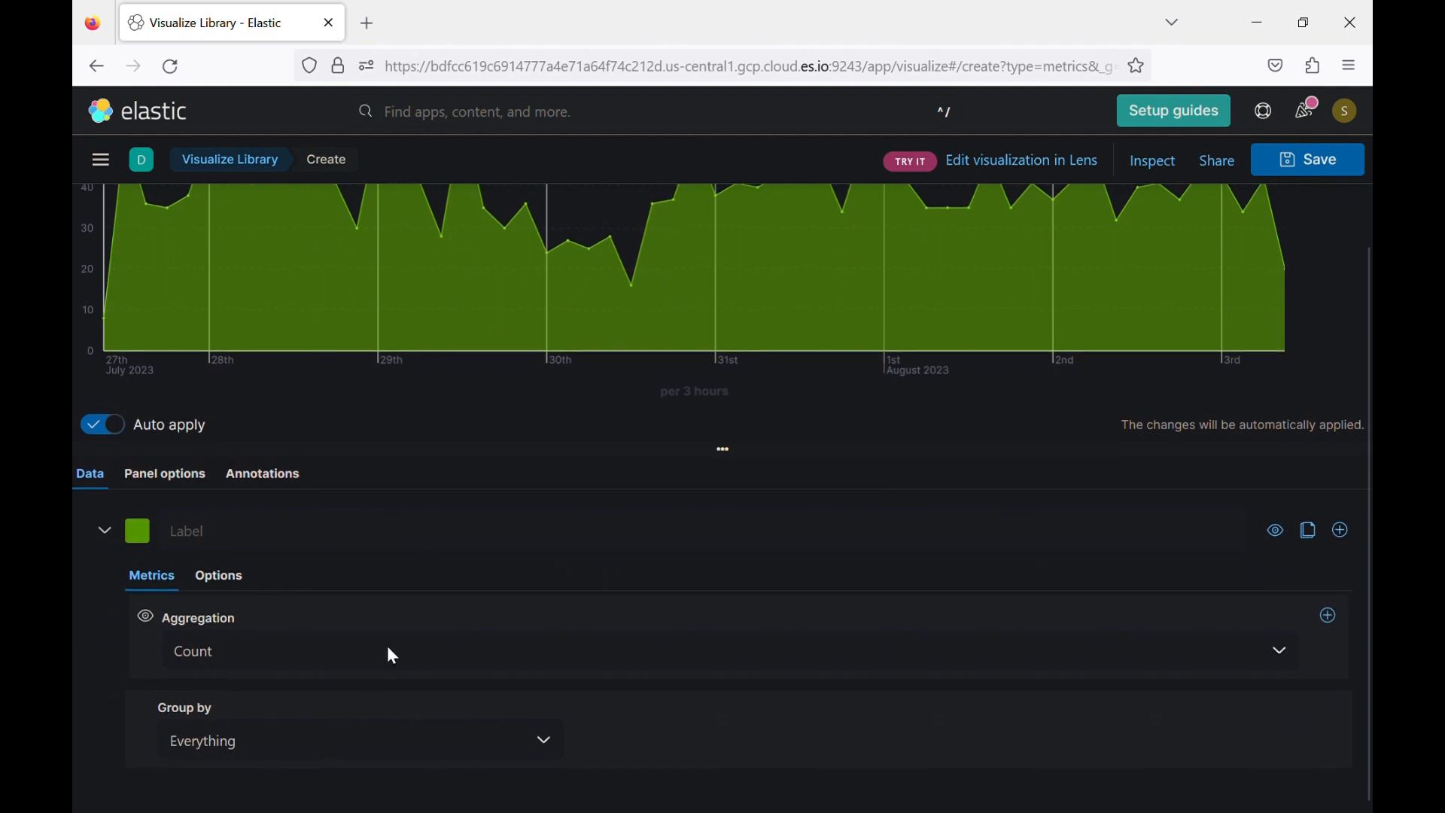
left_click(304, 660)
type("ter")
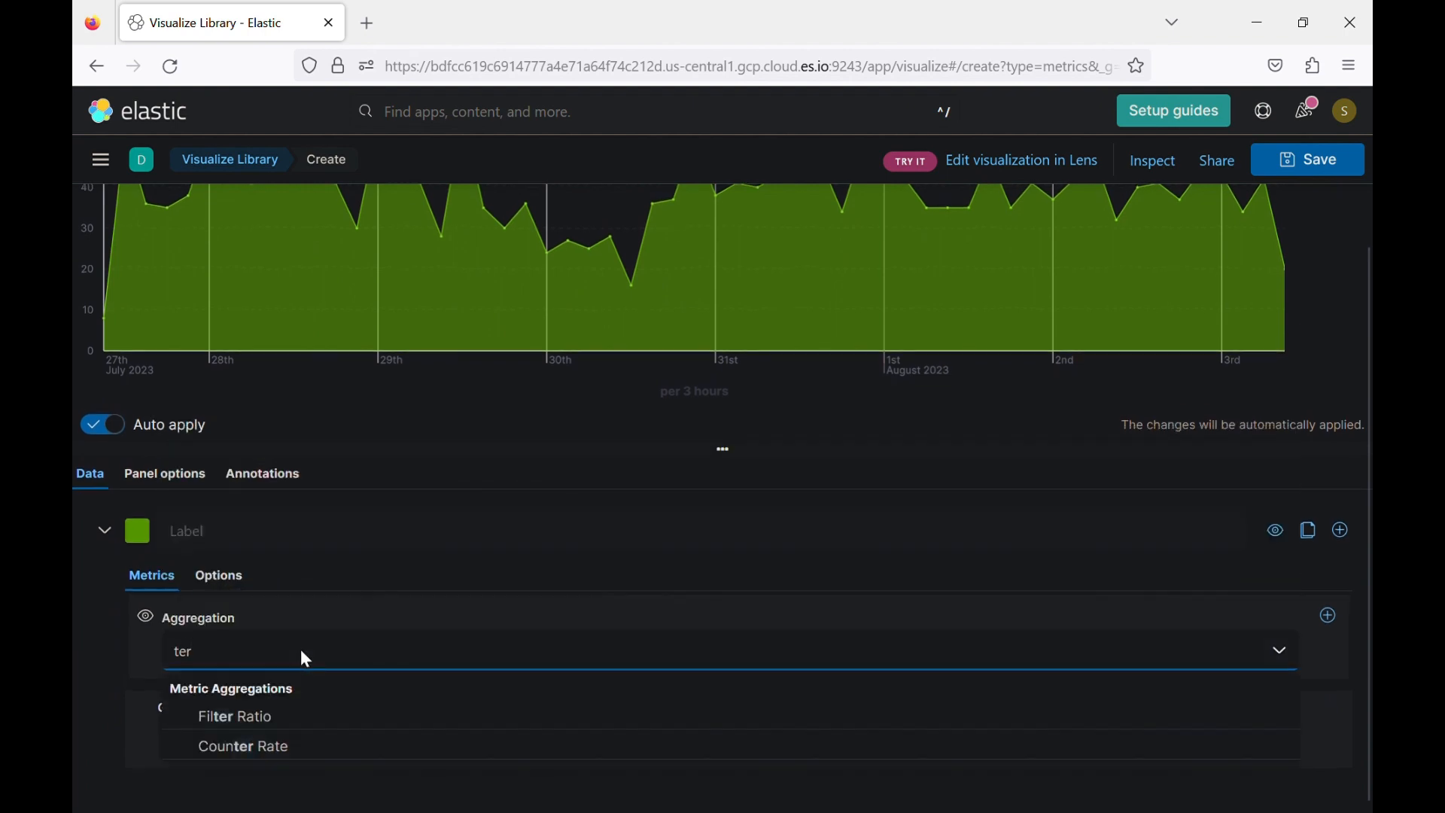
key("BackSpace")
key("BackSpace")
key("BackSpace")
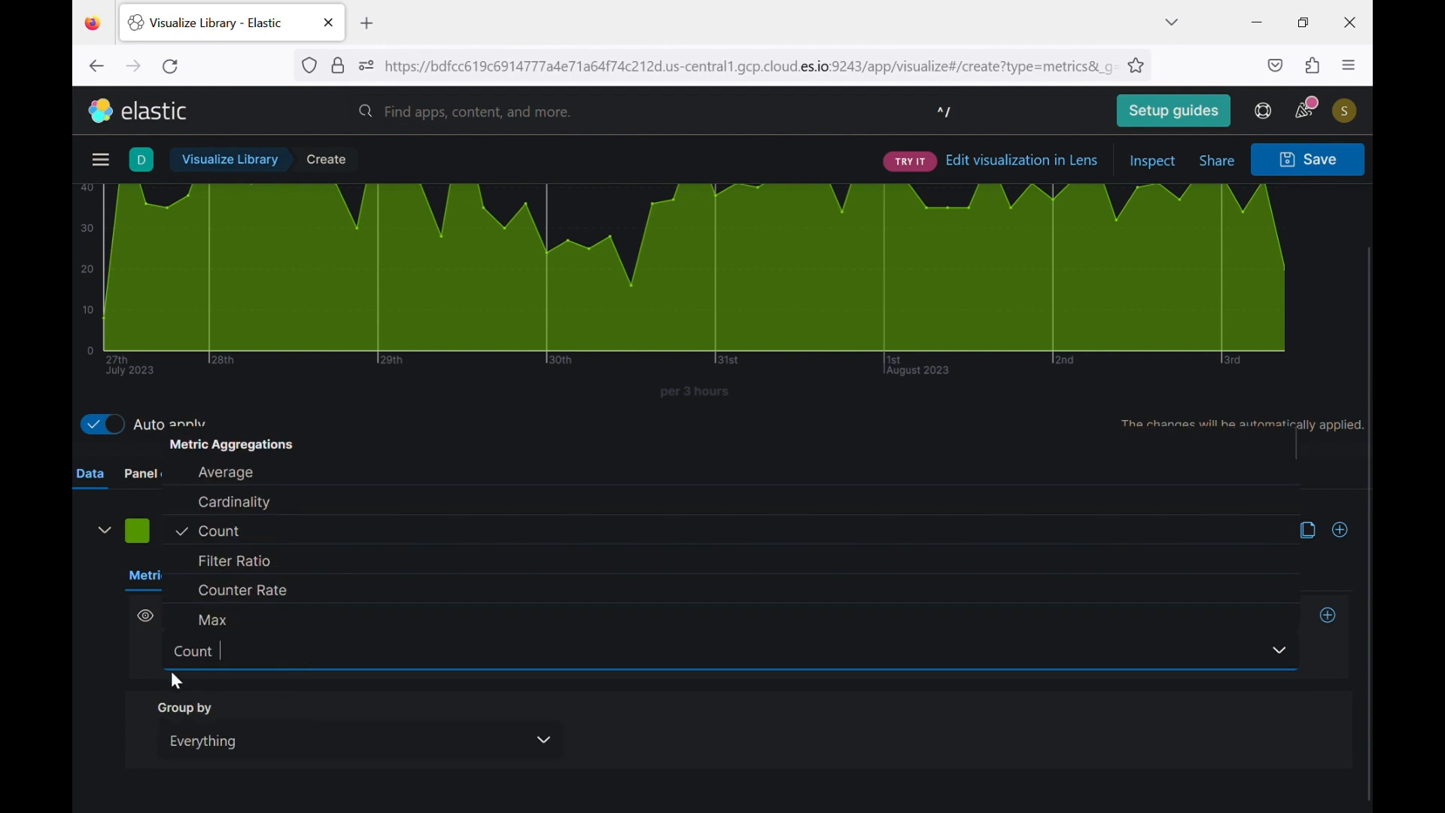
left_click(130, 693)
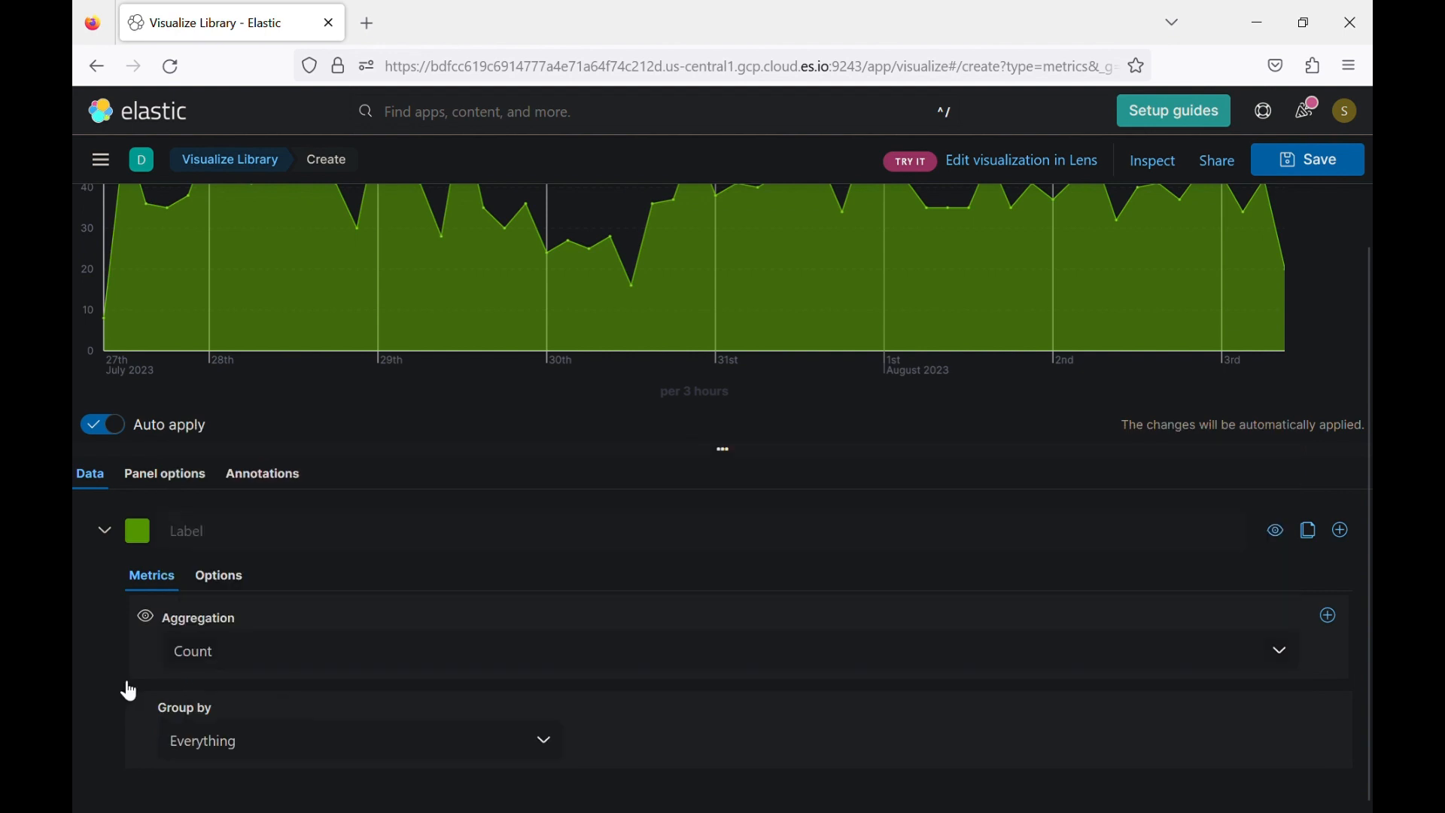
Examine the series options and the panel options of the time series visualization.
left_click(226, 579)
scroll(248, 606, "down", 4)
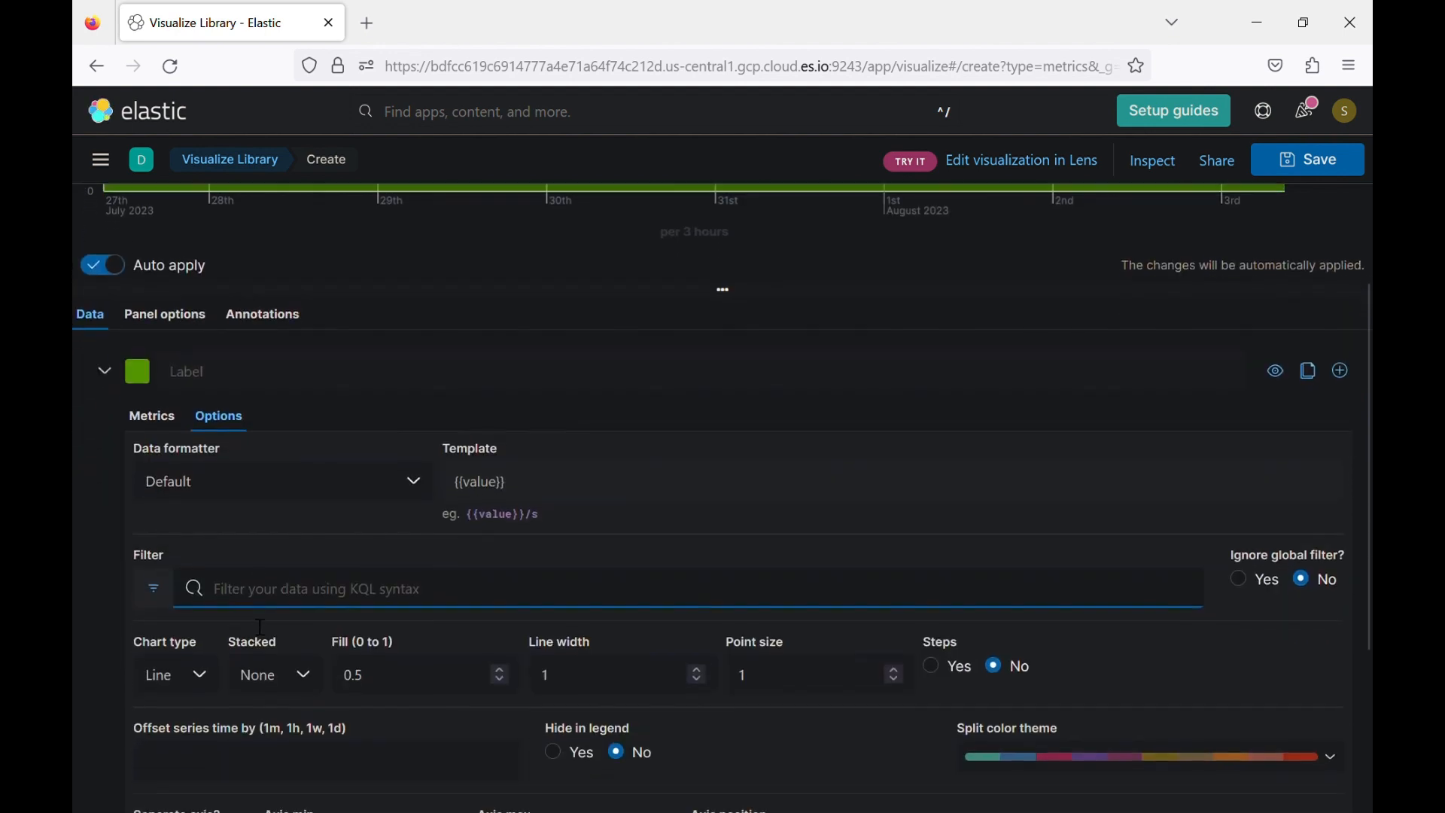
scroll(273, 610, "down", 3)
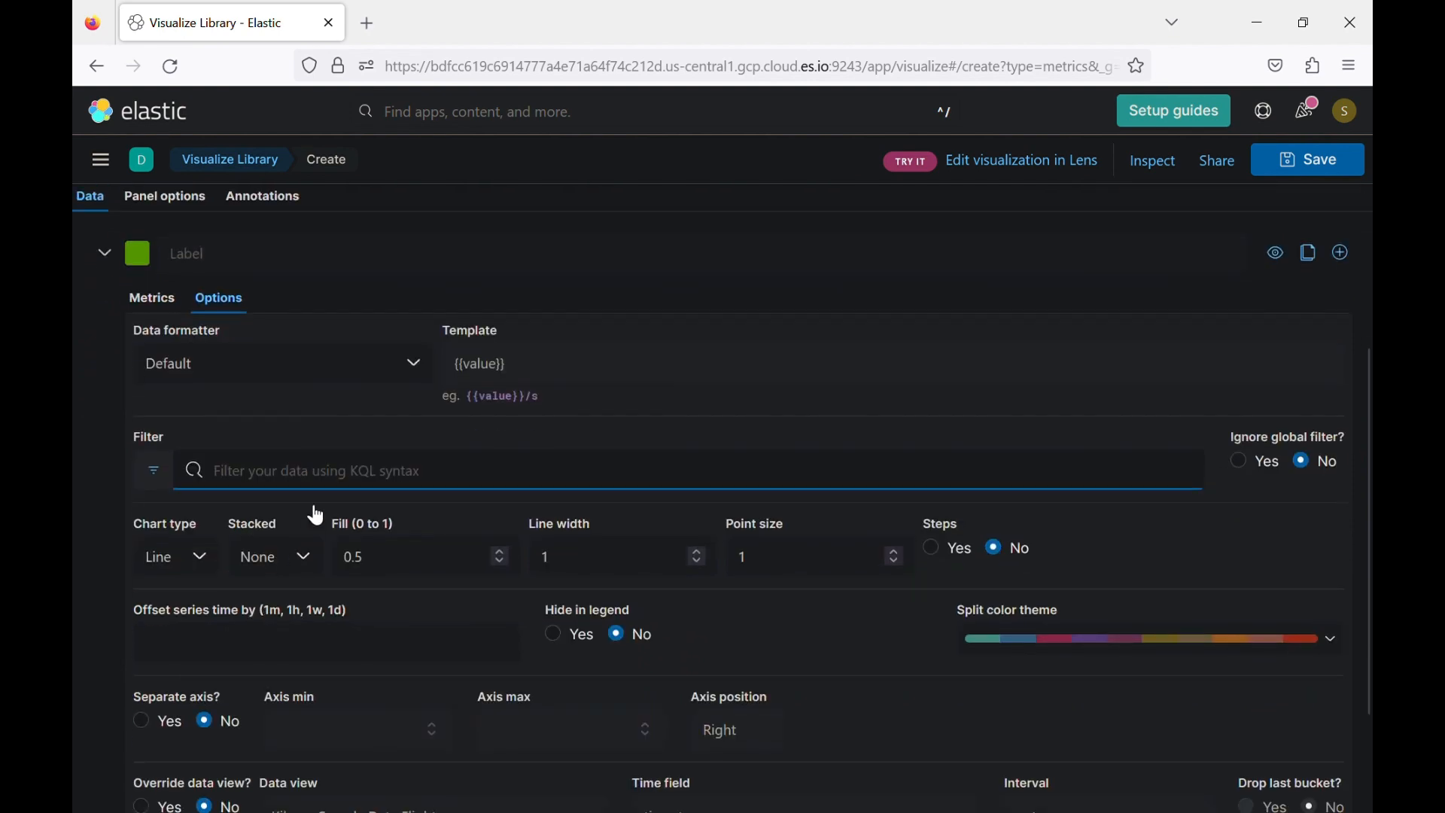
scroll(265, 632, "down", 4)
scroll(264, 634, "up", 14)
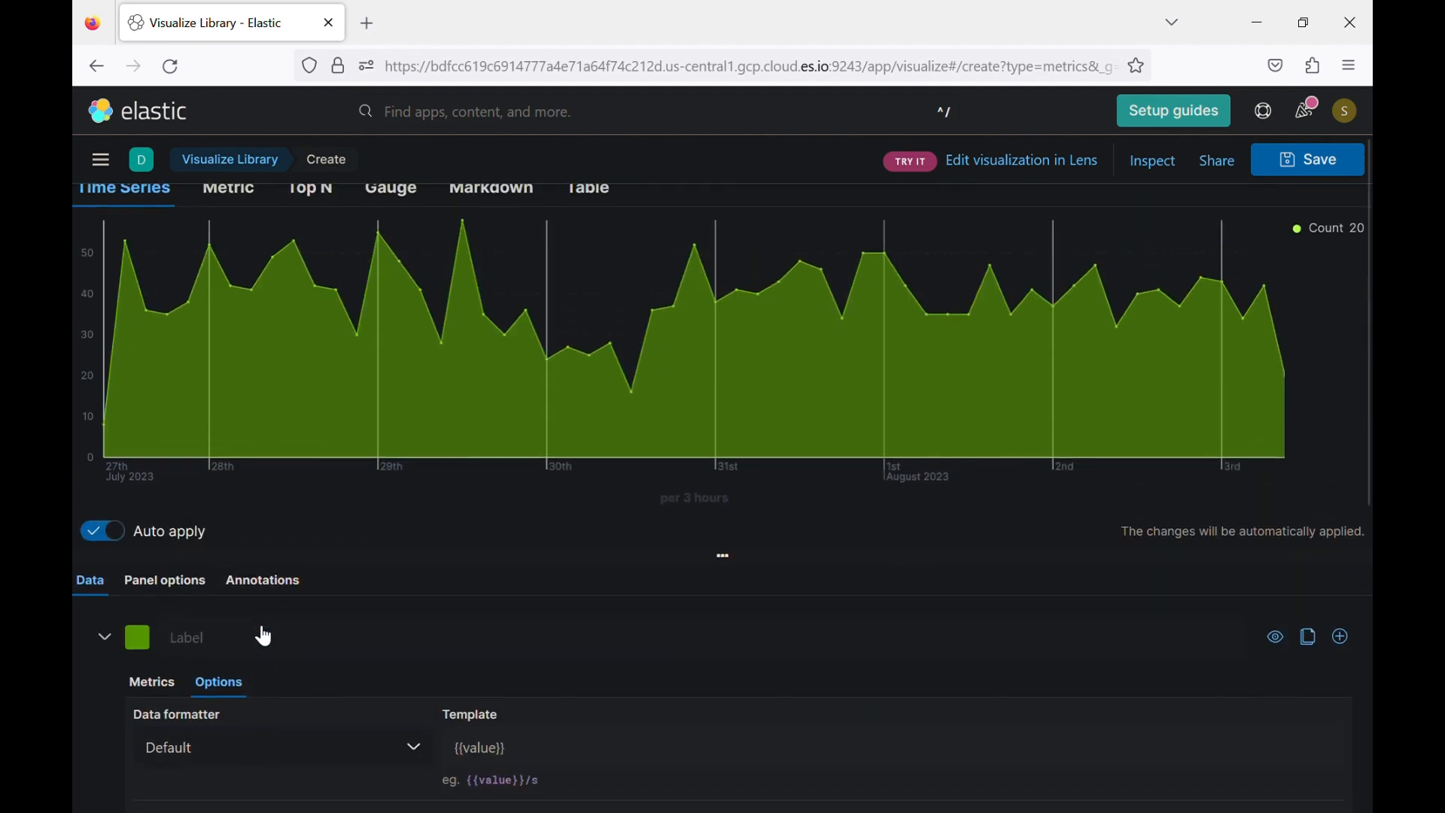
left_click(175, 590)
scroll(168, 583, "down", 3)
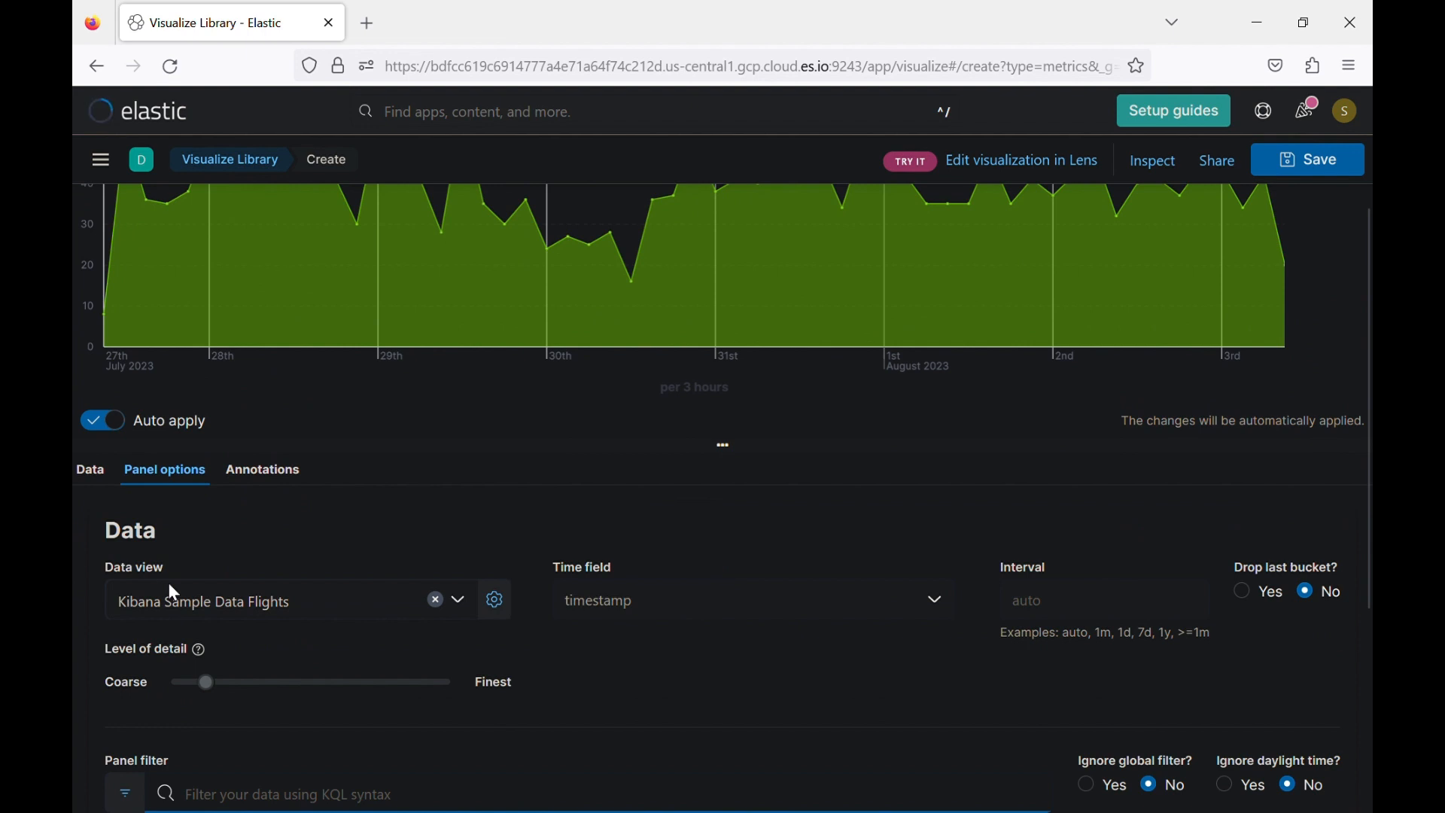
scroll(380, 679, "down", 3)
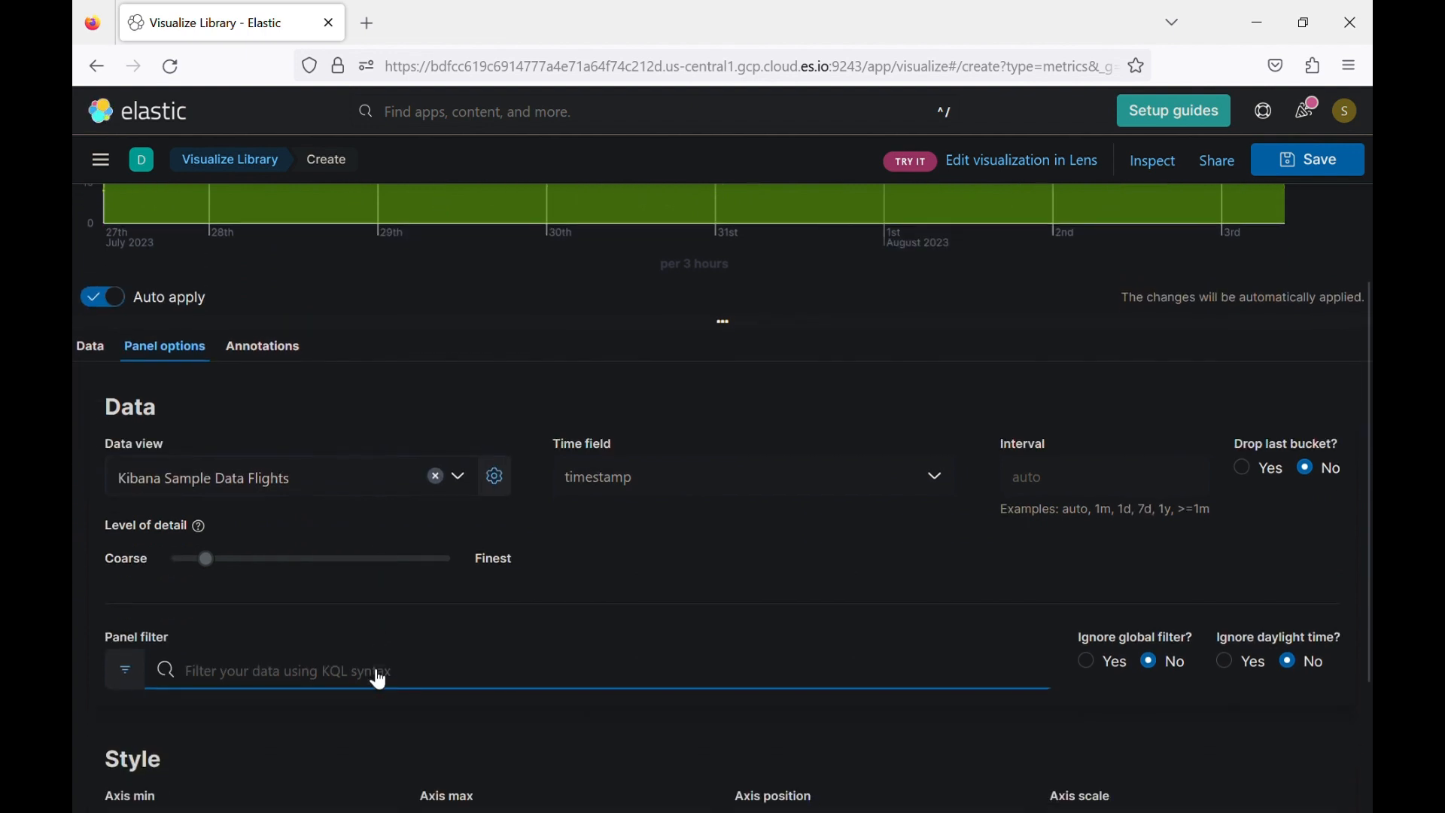
scroll(472, 268, "up", 8)
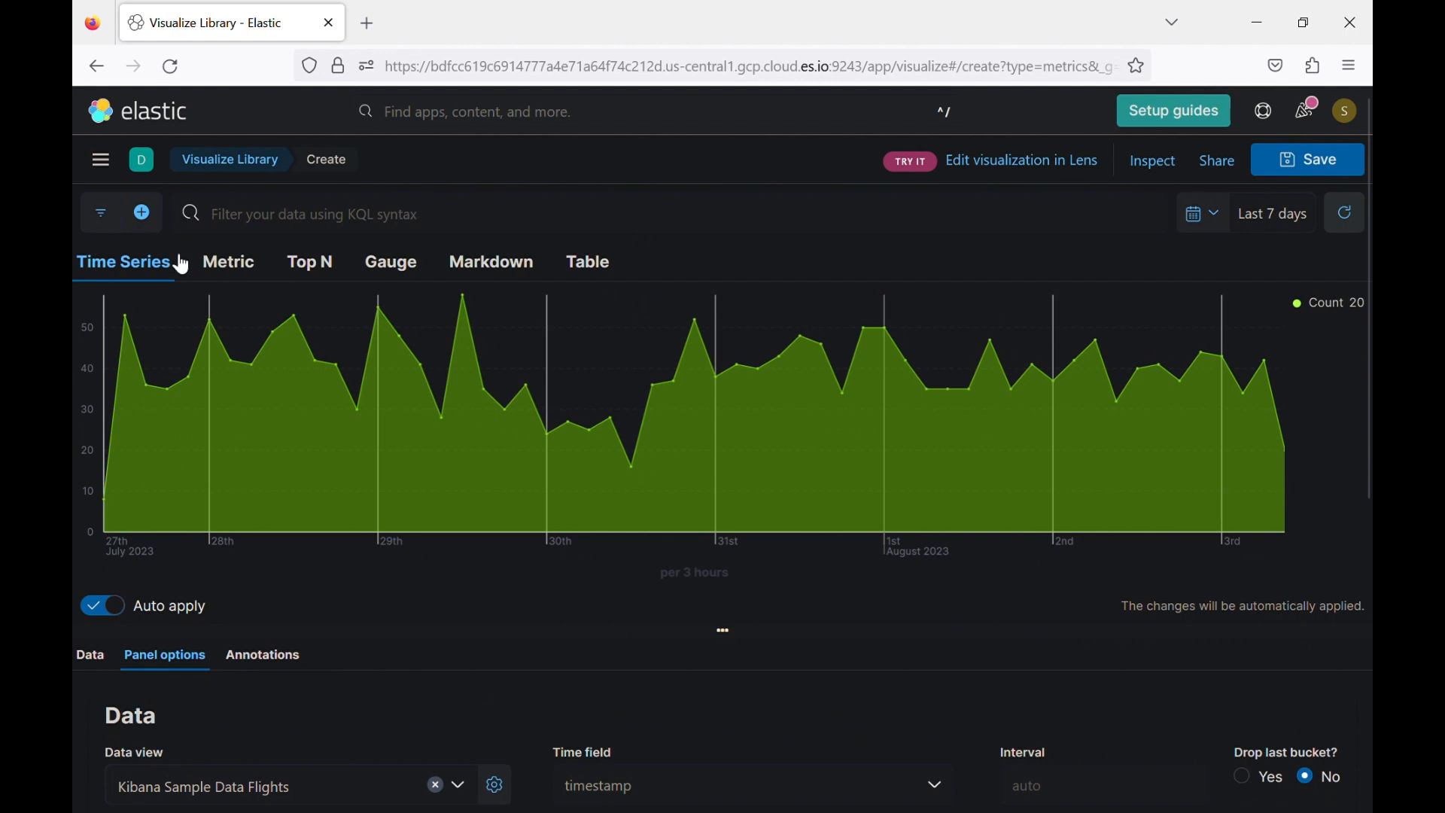
View the flight count as a Metric and as a Gauge, and return to the Time Series view.
left_click(247, 279)
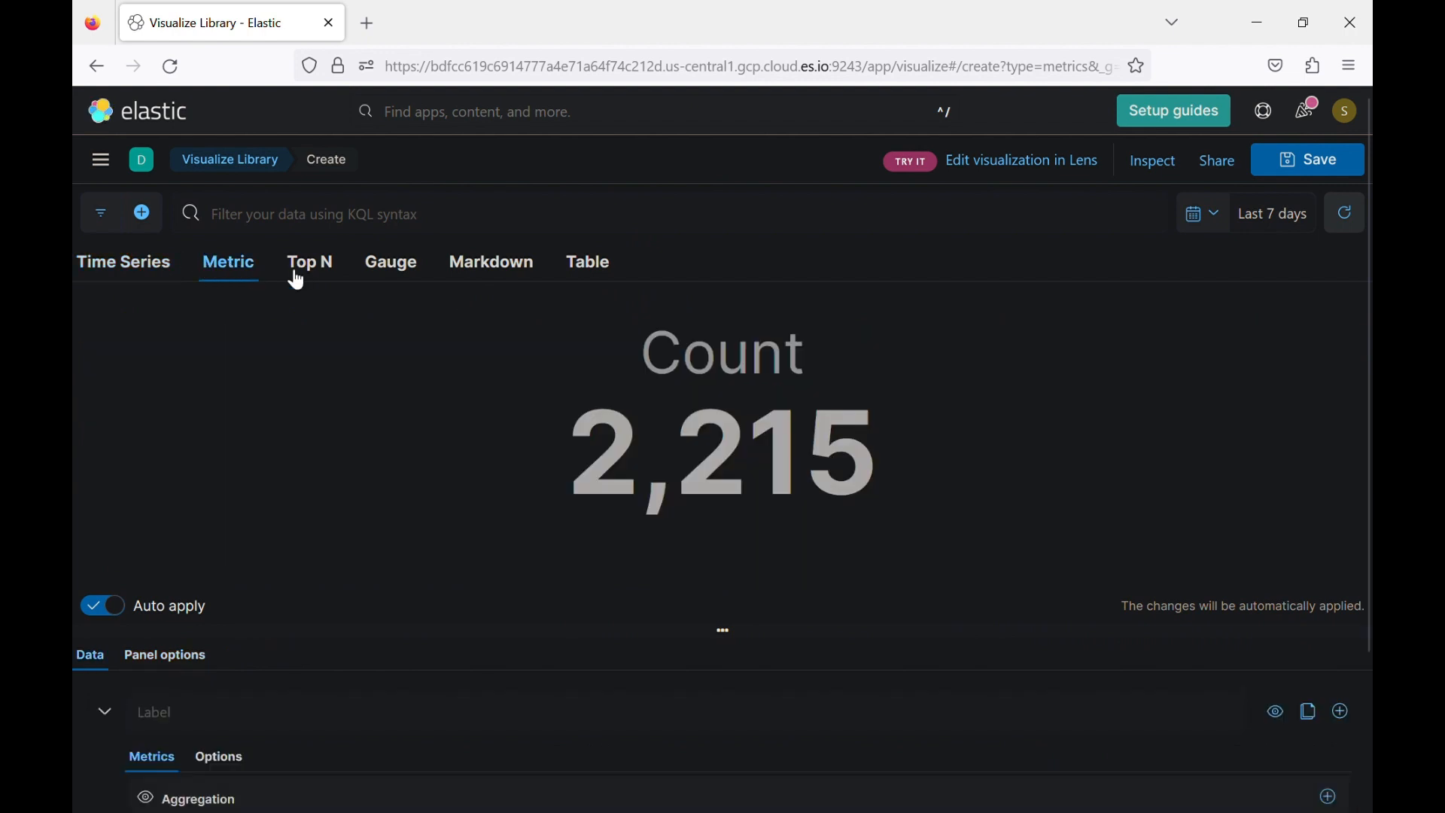
left_click(148, 275)
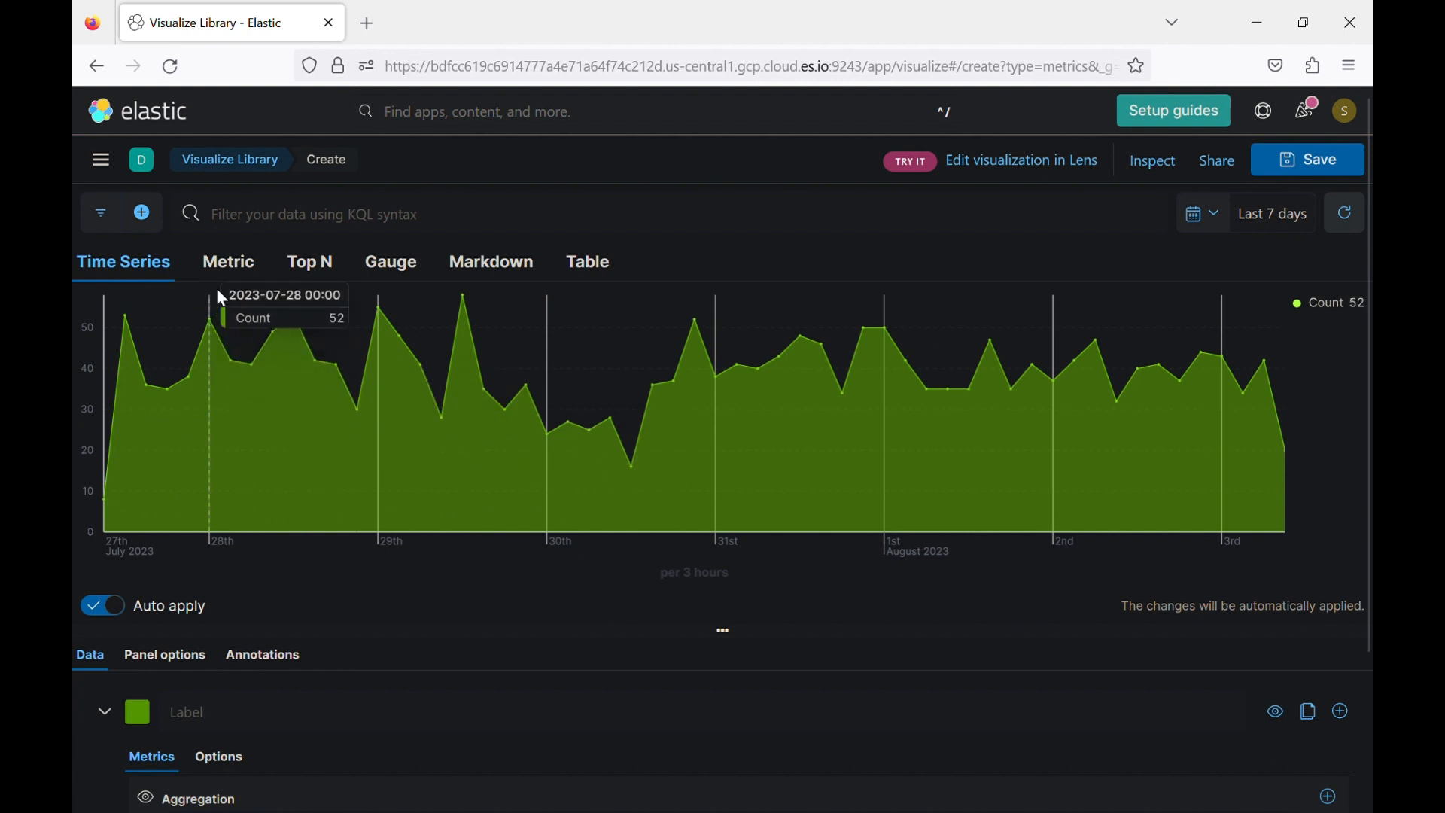
left_click(242, 264)
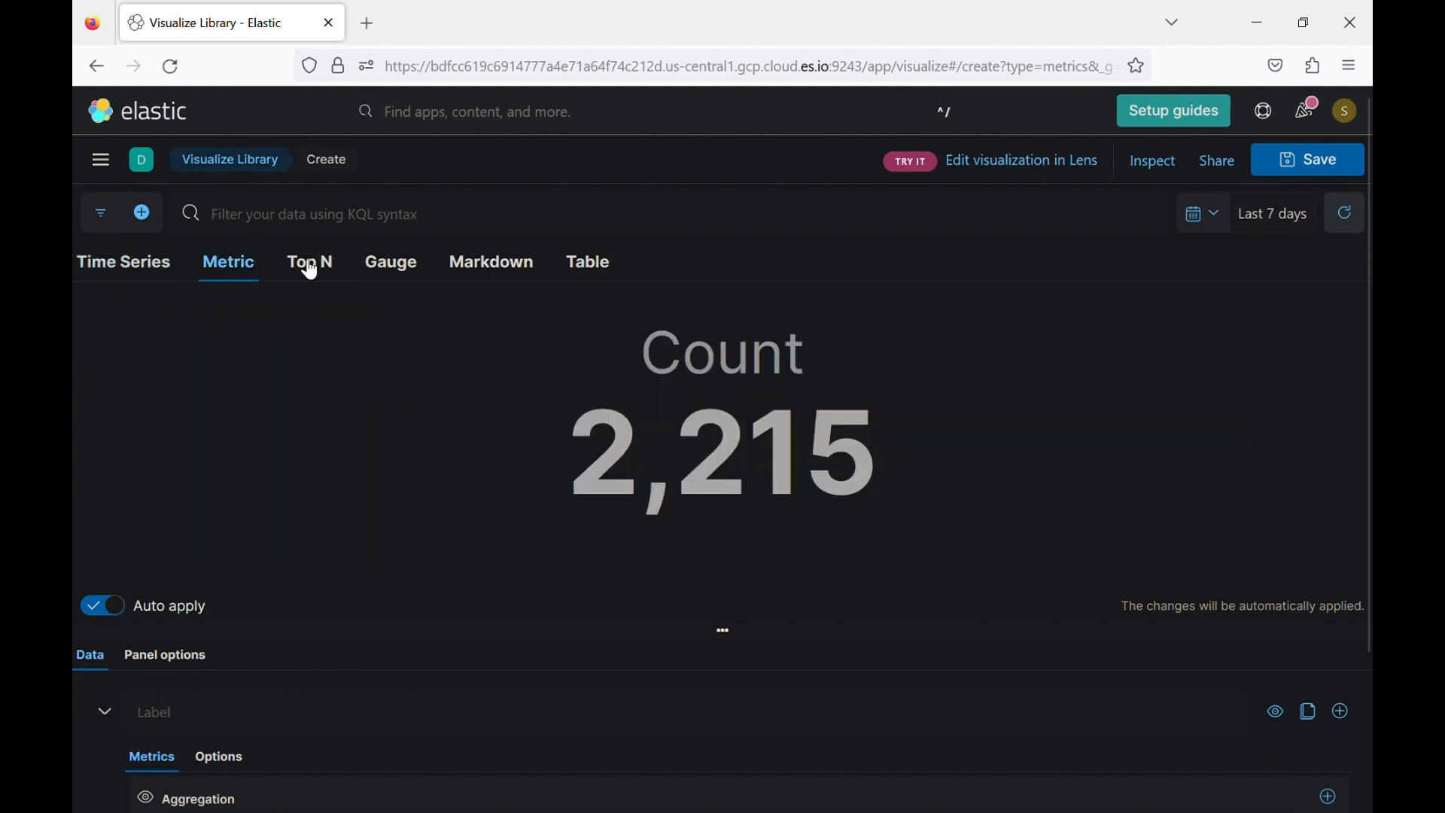
left_click(386, 267)
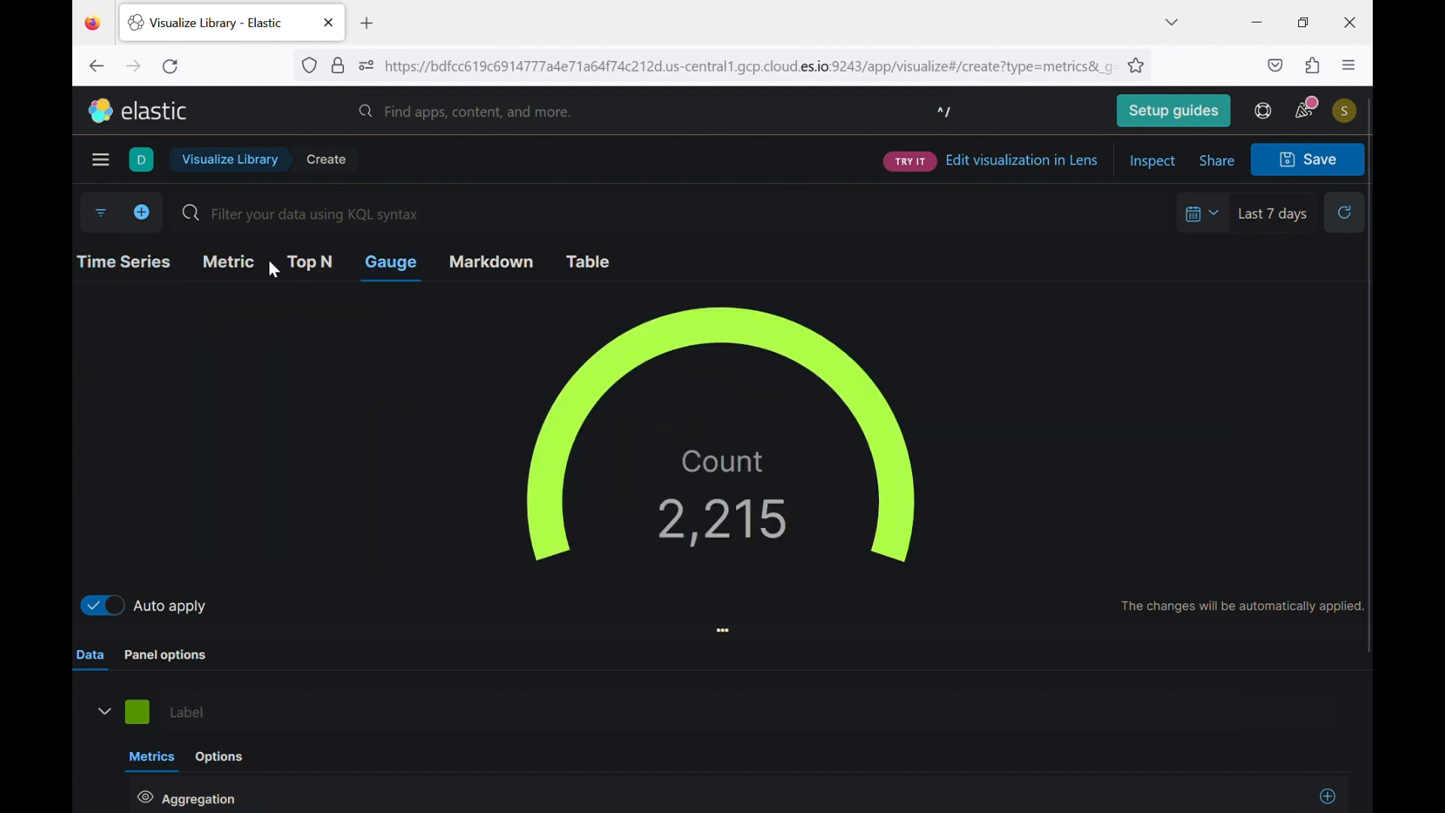
left_click(129, 265)
Group the time series count by Terms on the dayOfWeek field.
scroll(132, 265, "down", 3)
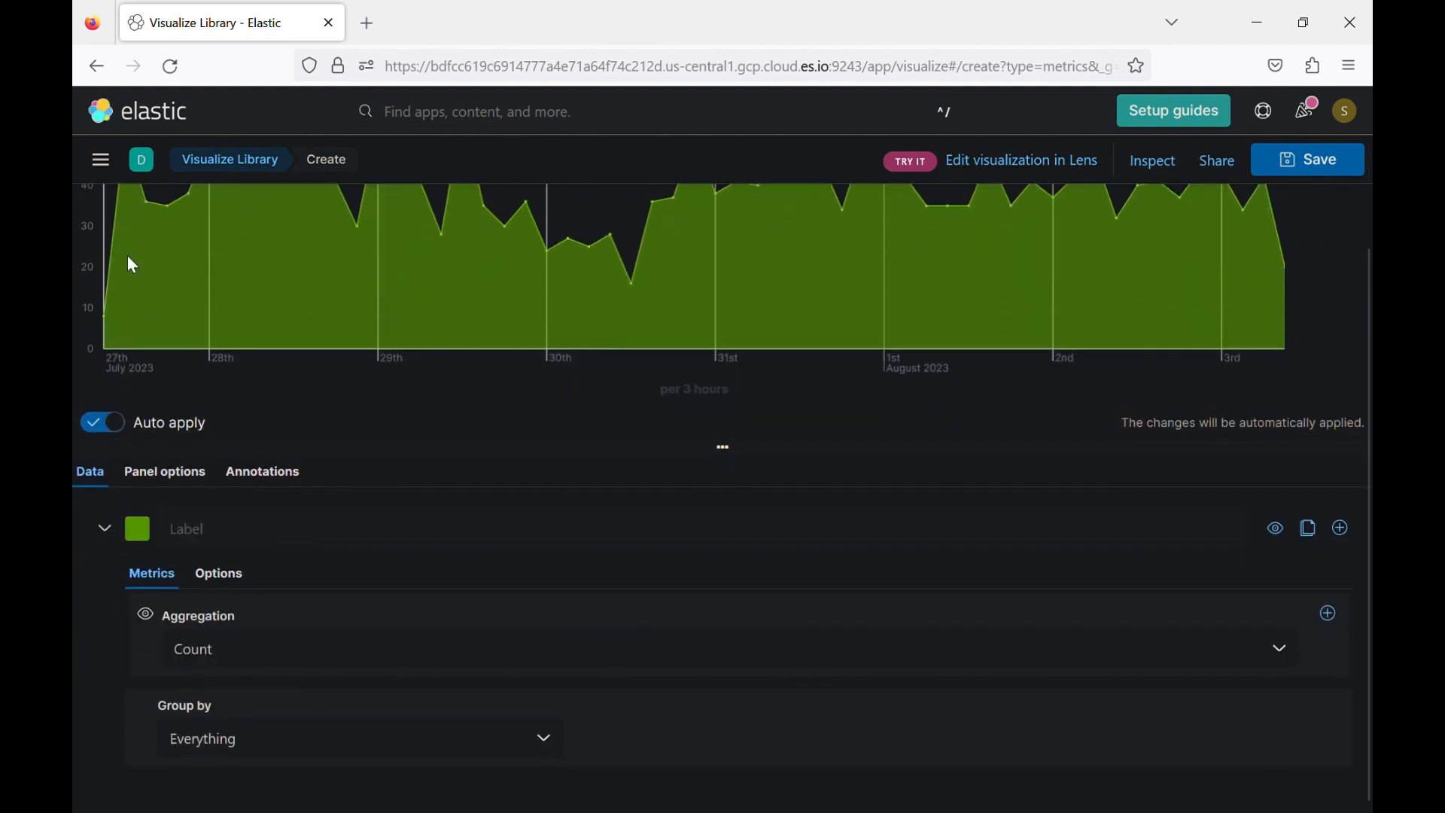
left_click(425, 752)
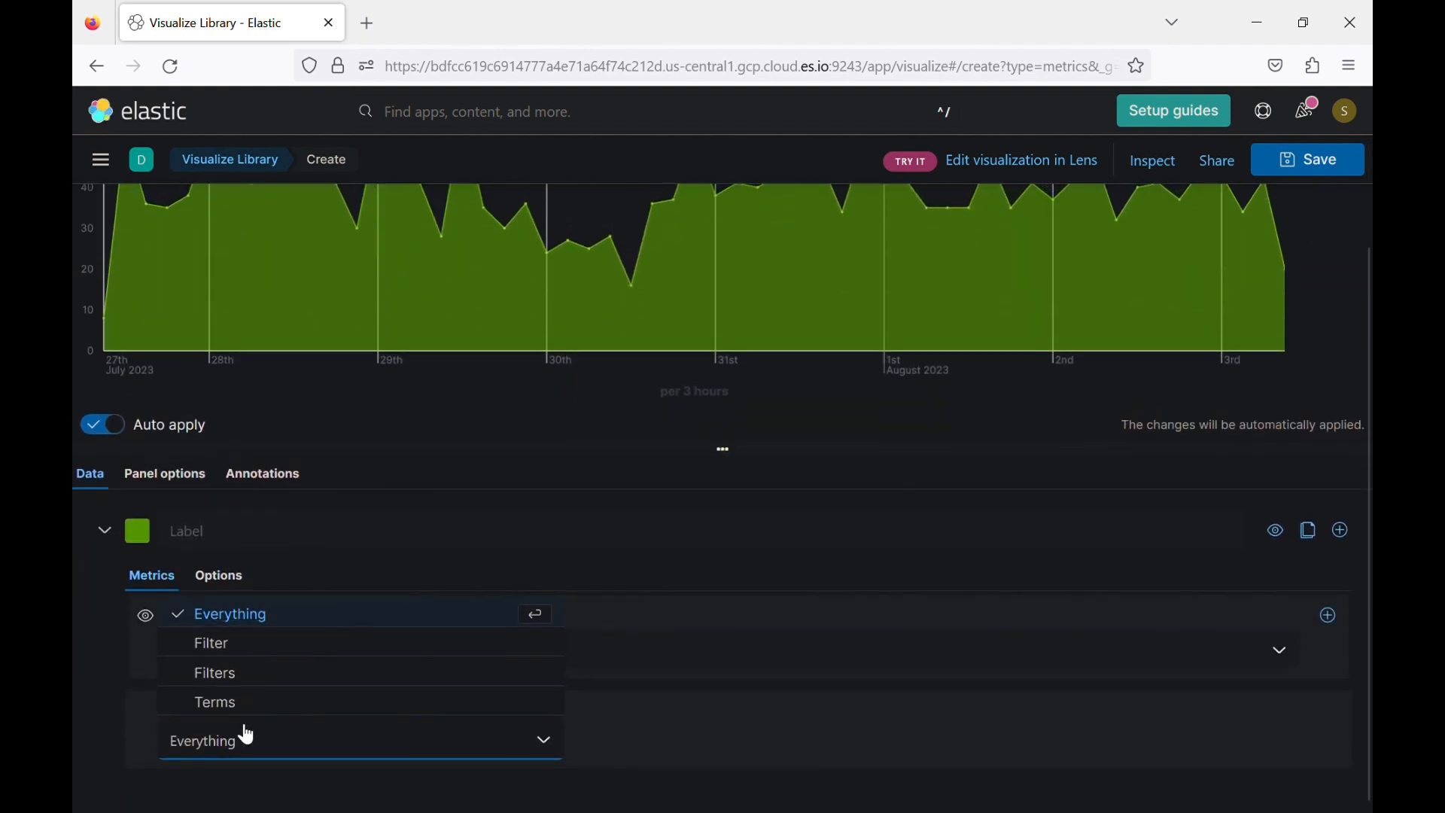
left_click(377, 707)
scroll(506, 693, "down", 1)
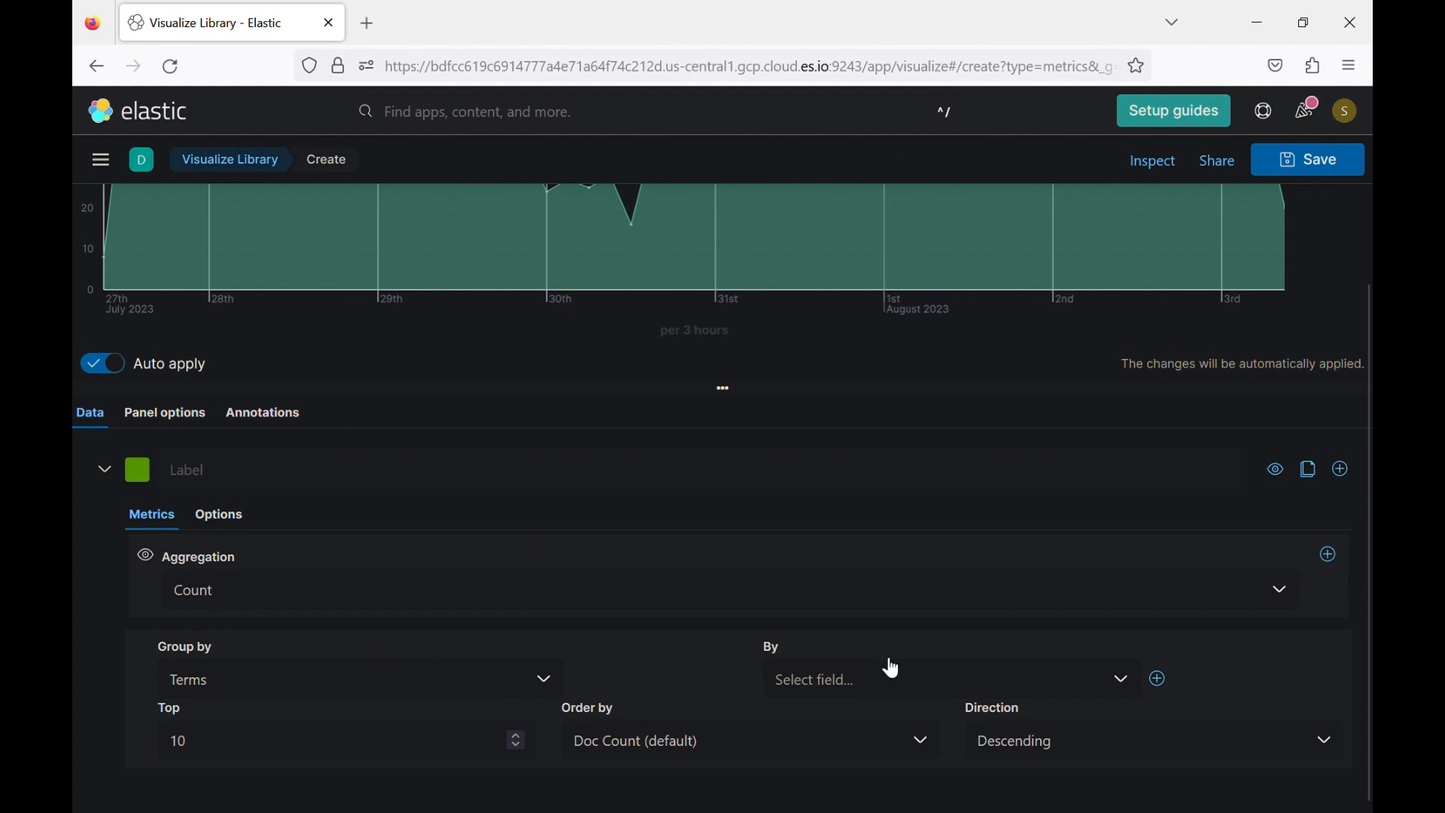
left_click(903, 683)
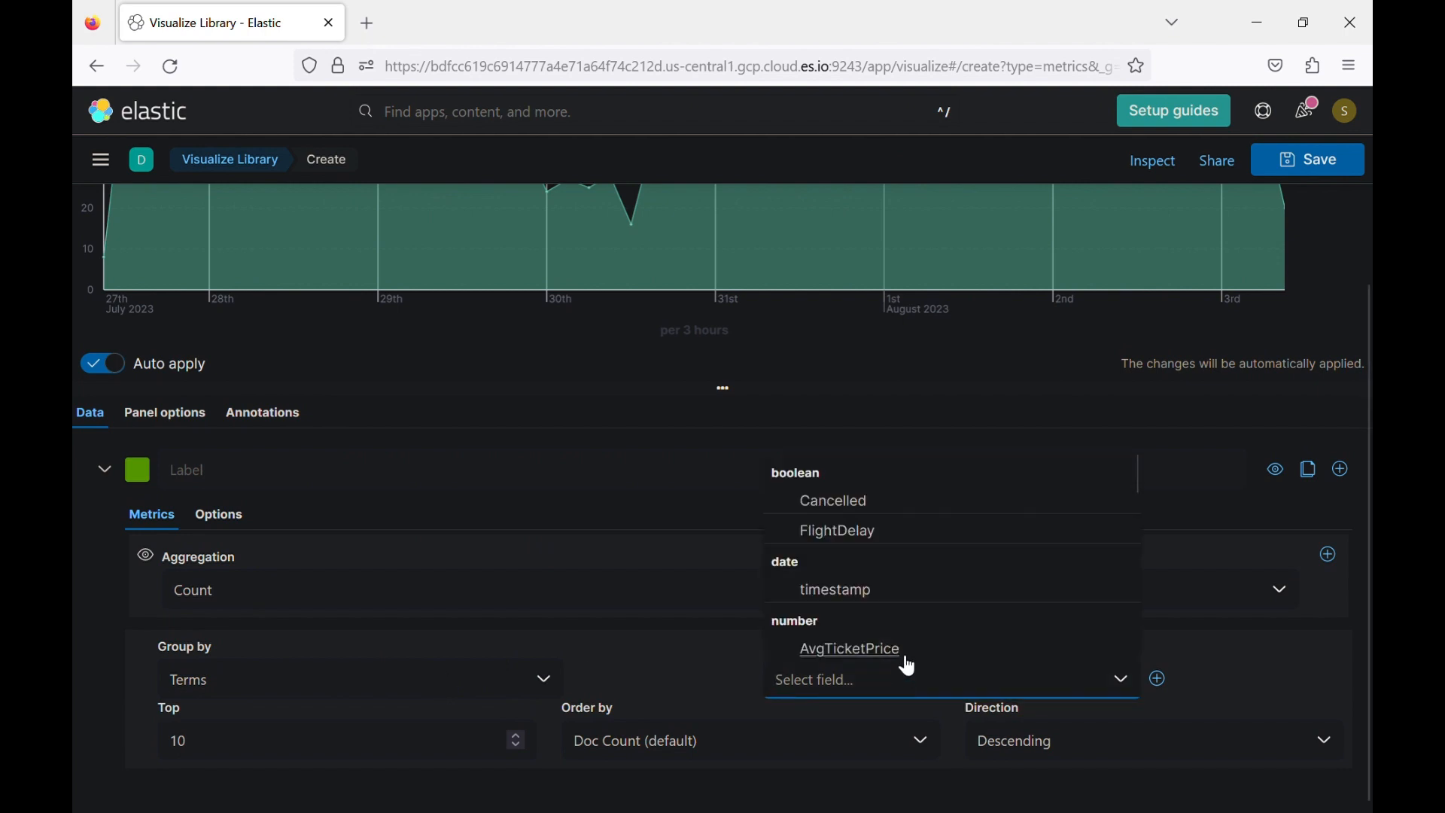
scroll(909, 649, "down", 3)
scroll(909, 648, "down", 1)
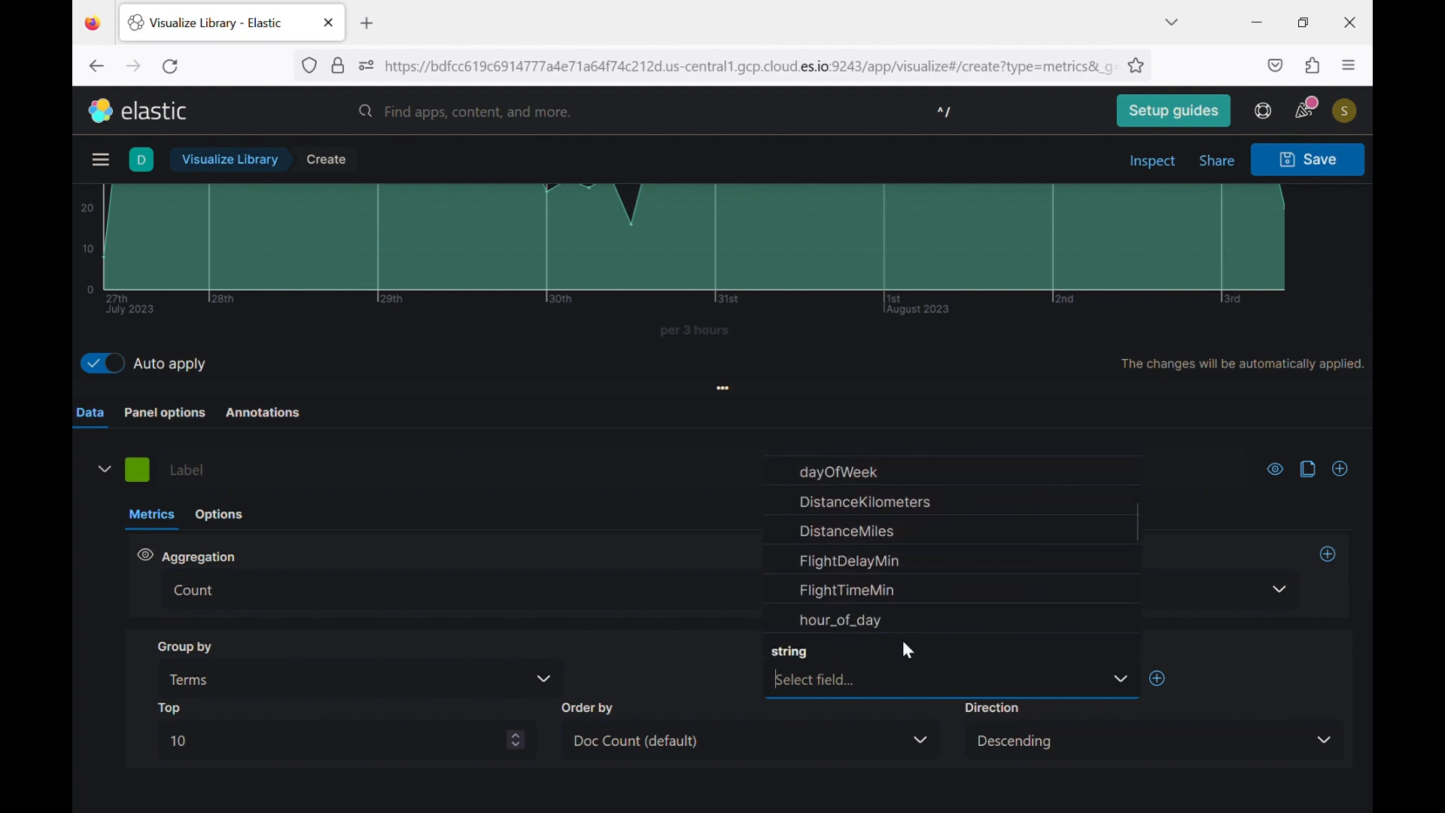
scroll(923, 535, "up", 1)
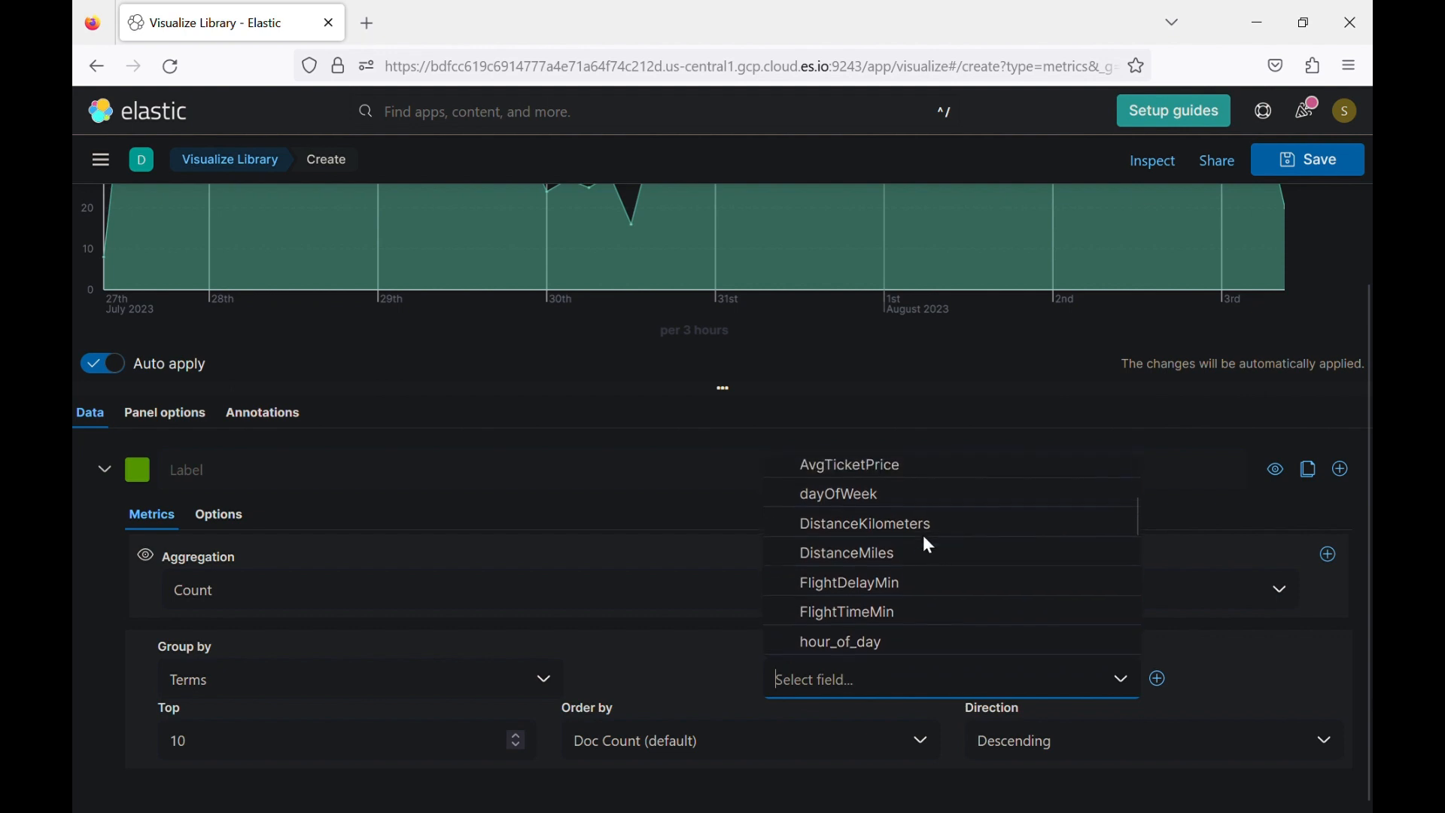
scroll(923, 535, "up", 1)
scroll(922, 535, "down", 3)
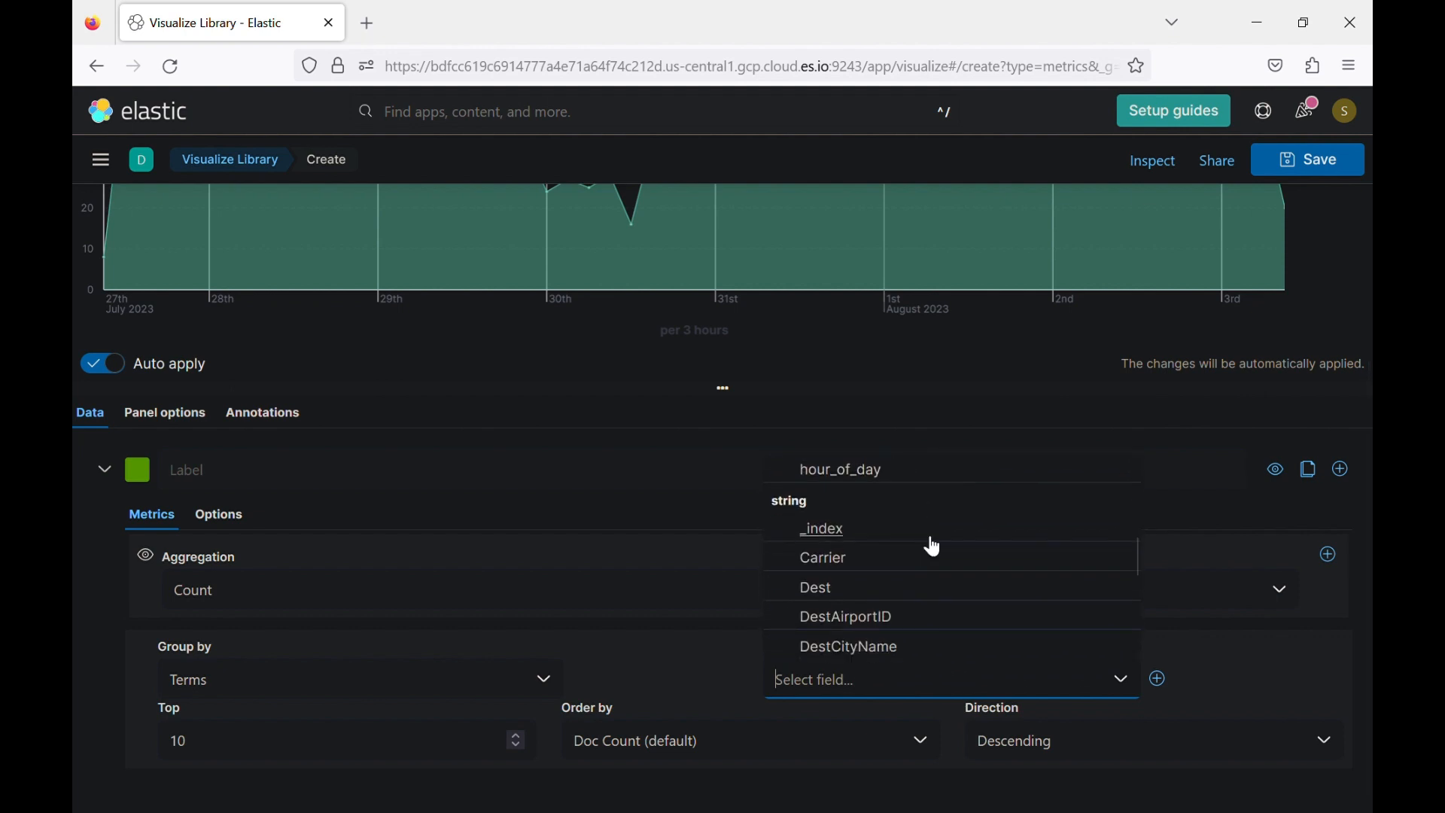
scroll(923, 541, "up", 3)
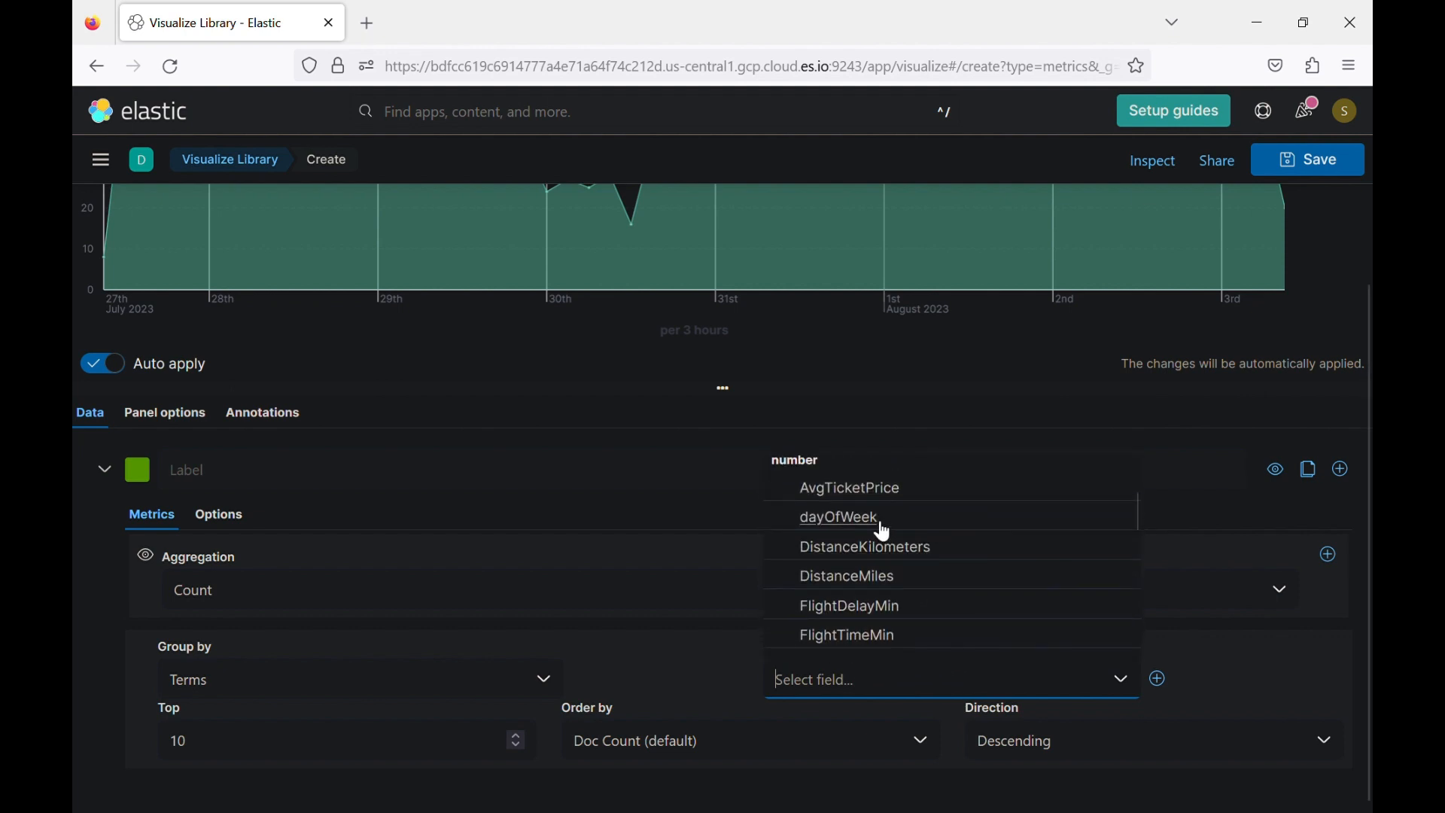
left_click(883, 528)
View the count per day of week as a Metric and as a Top N, and switch to the Gauge view.
scroll(752, 519, "up", 3)
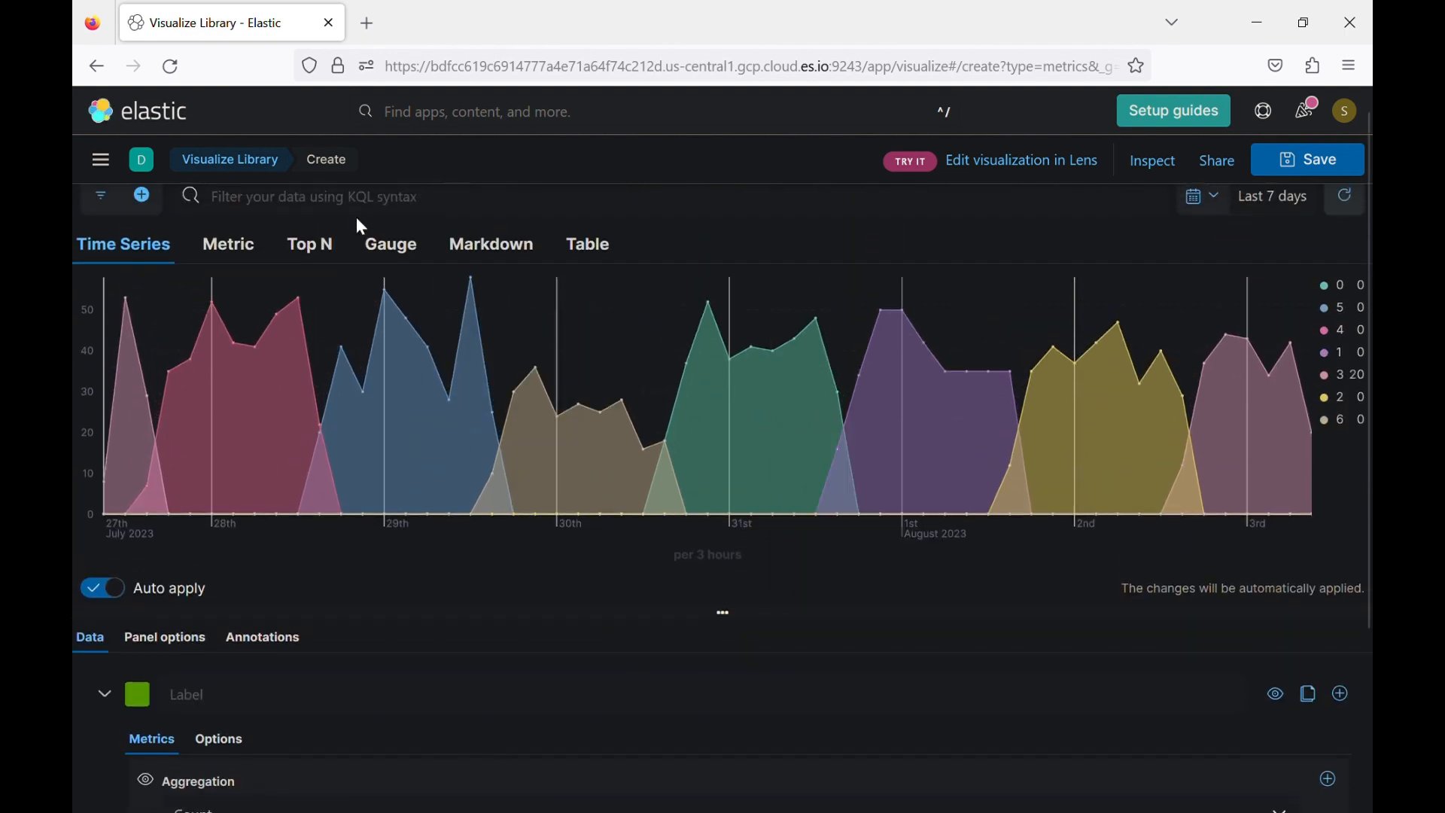
left_click(239, 246)
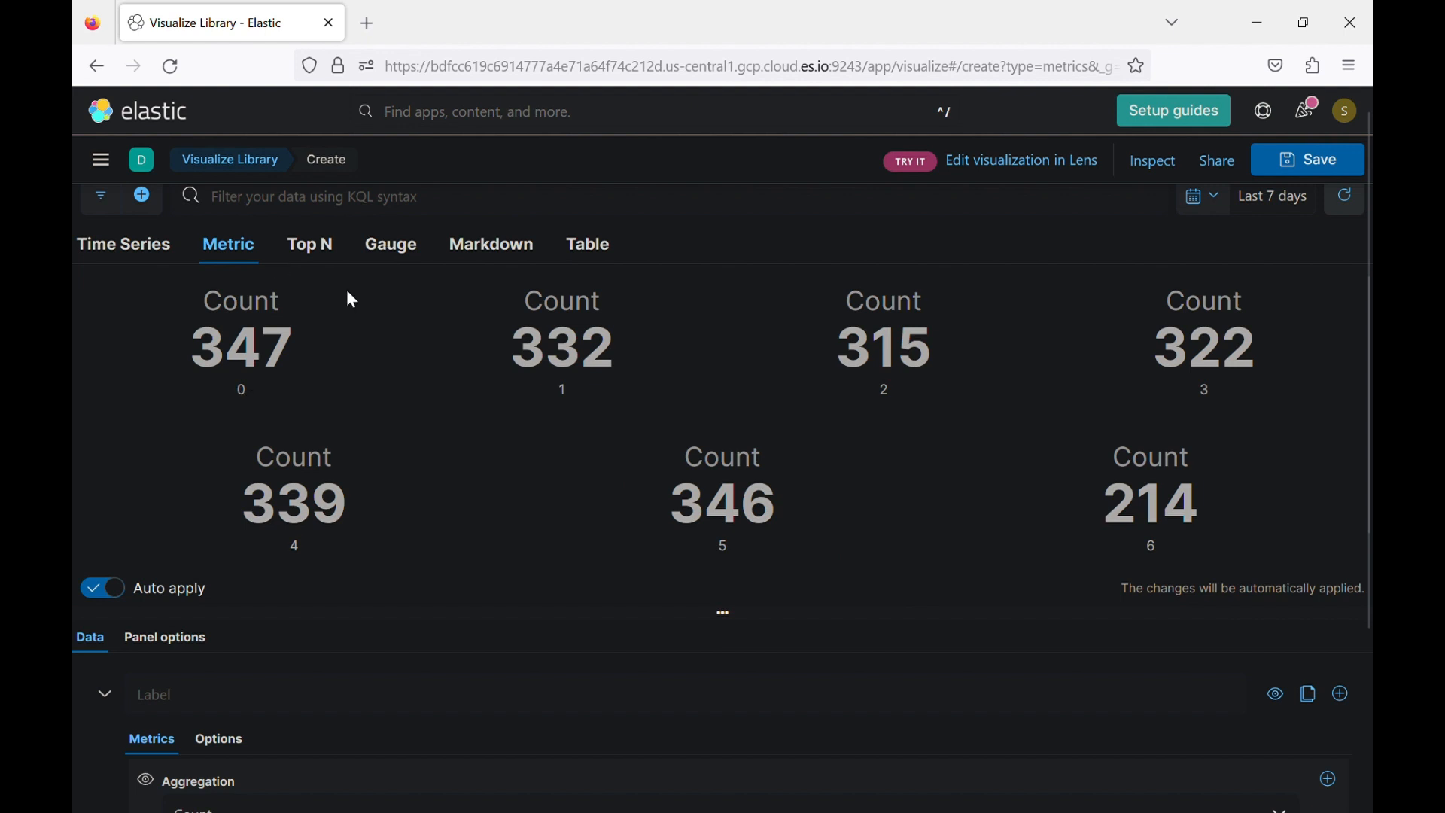
left_click(326, 253)
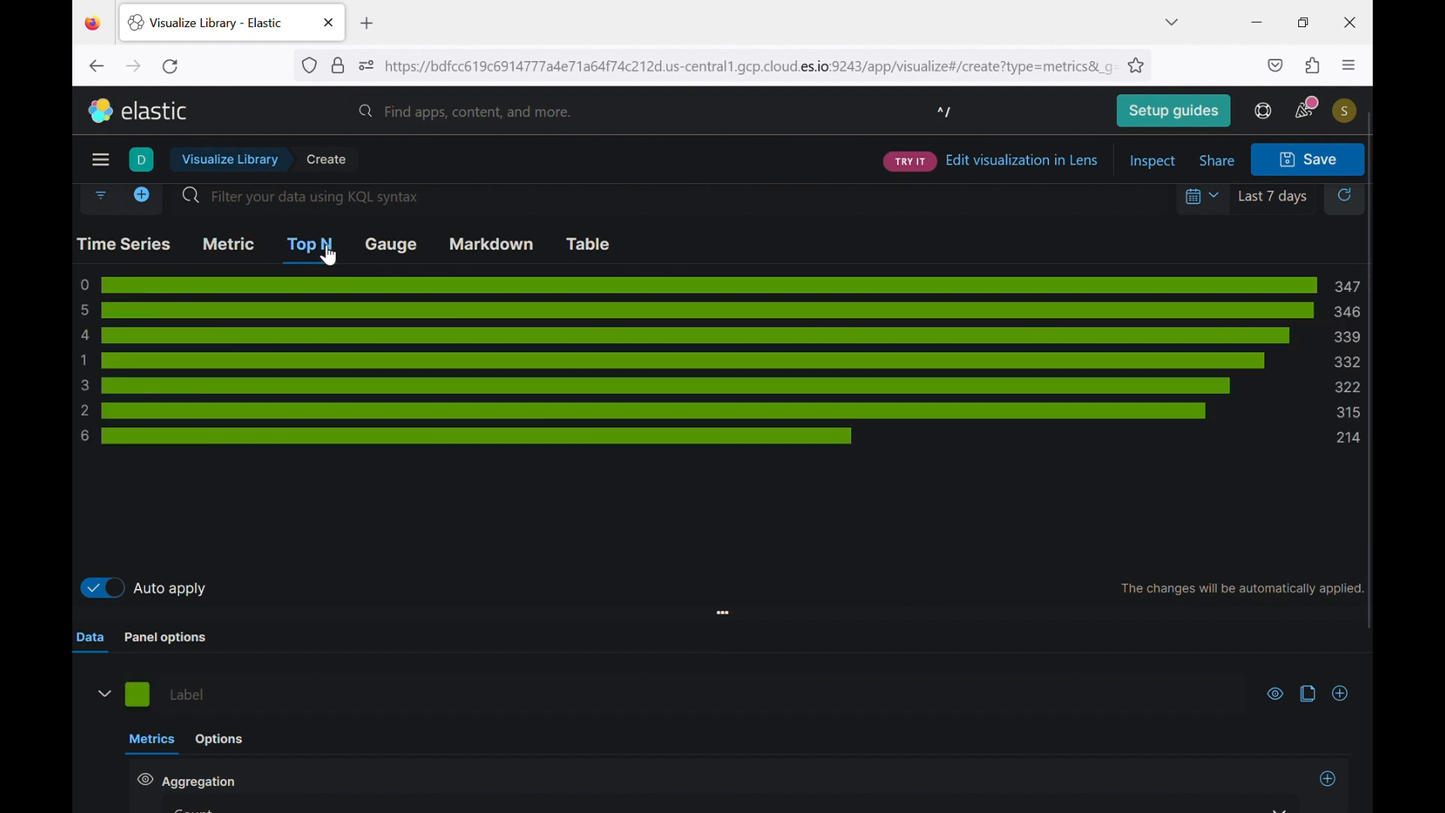
left_click(393, 243)
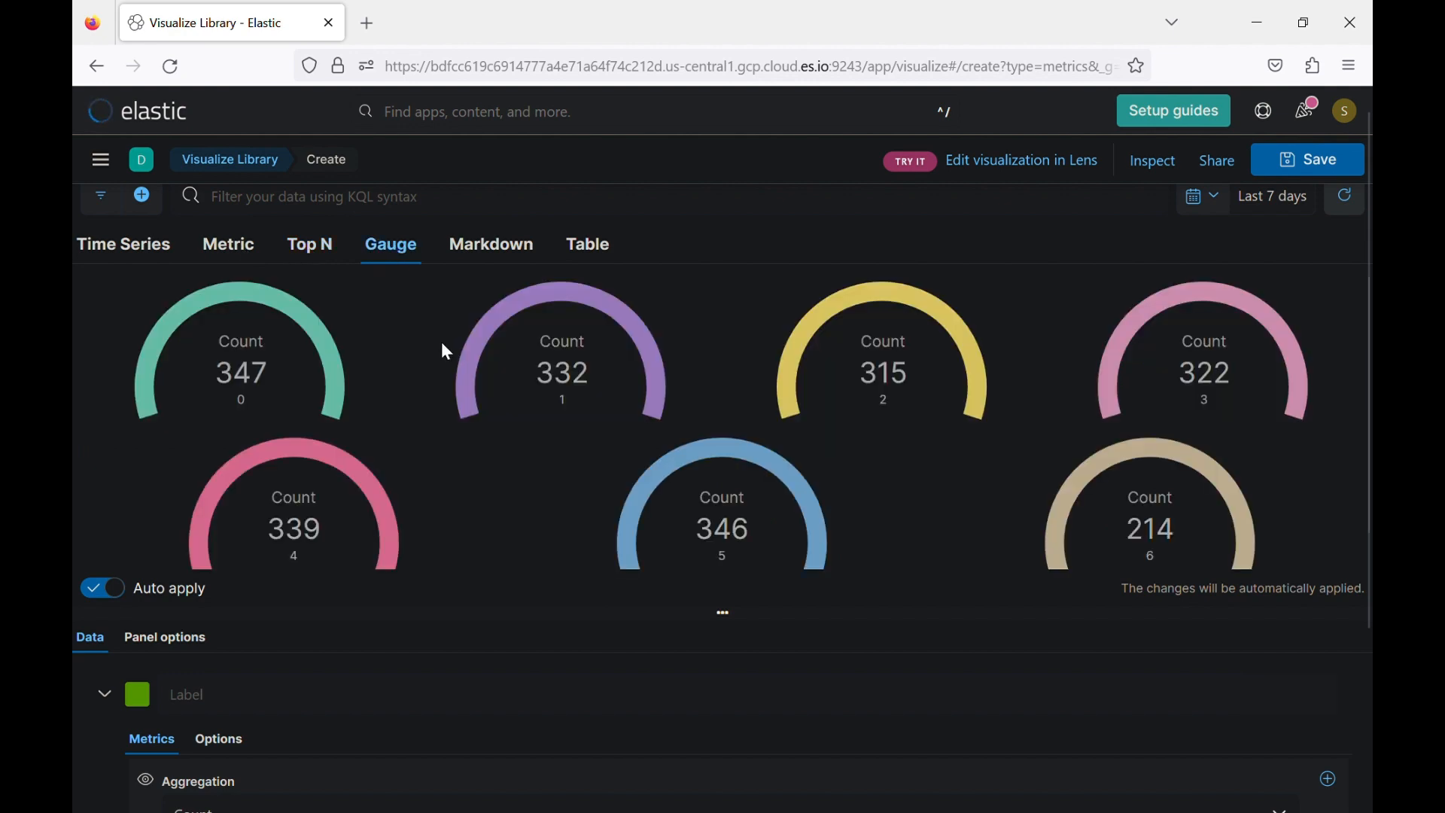
Start saving the gauge visualization and enter the title "[Tuto] first couge".
left_click(1302, 160)
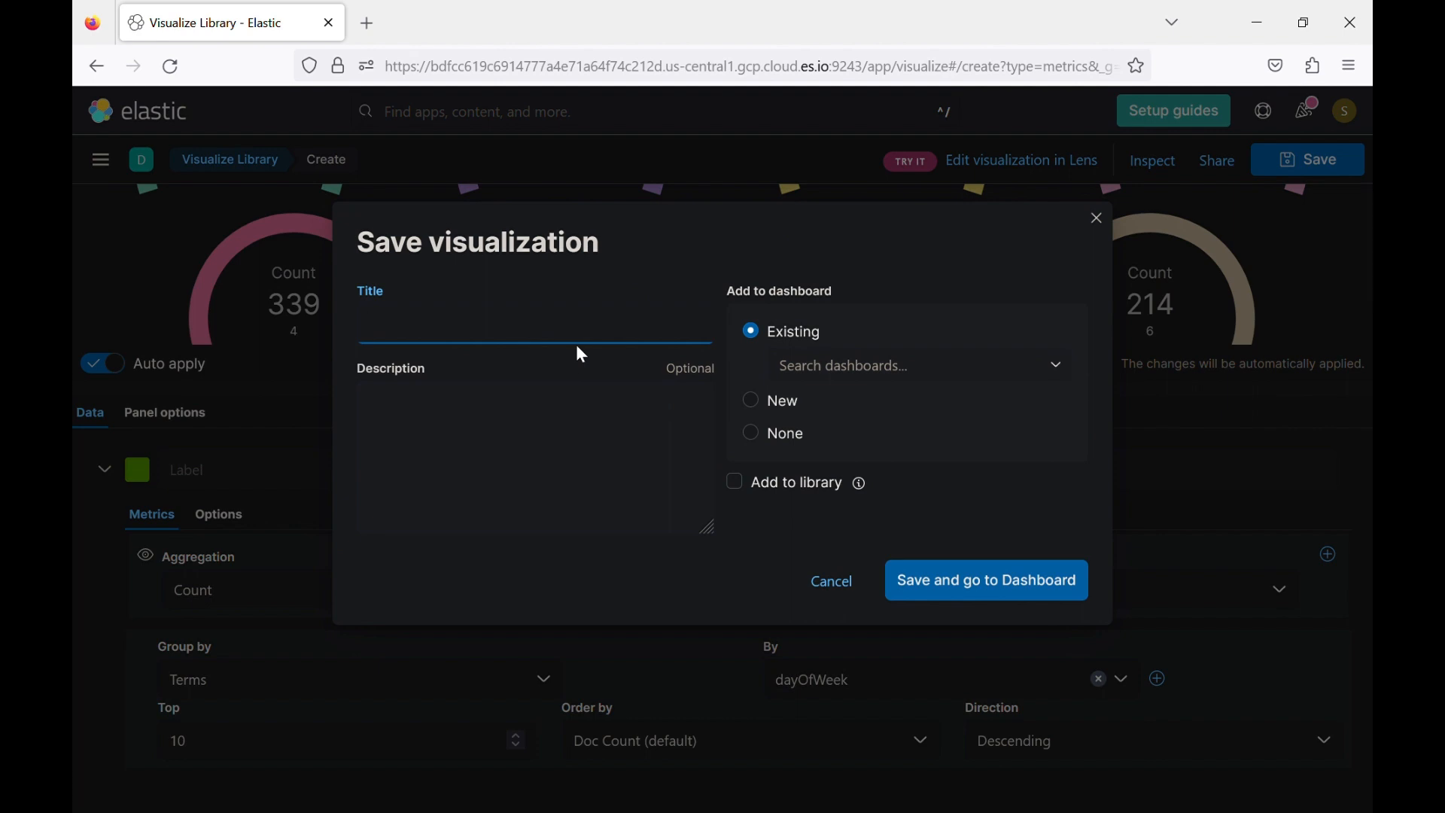
type("S")
key("BackSpace")
type("[]")
type("Tuto")
key("Right")
type("fir")
type("st coug")
type("a")
key("BackSpace")
key("BackSpace")
key("BackSpace")
type("uge")
Choose no dashboard, assign the Tutorial tag and save the gauge visualization to the library.
left_click(757, 444)
left_click(693, 558)
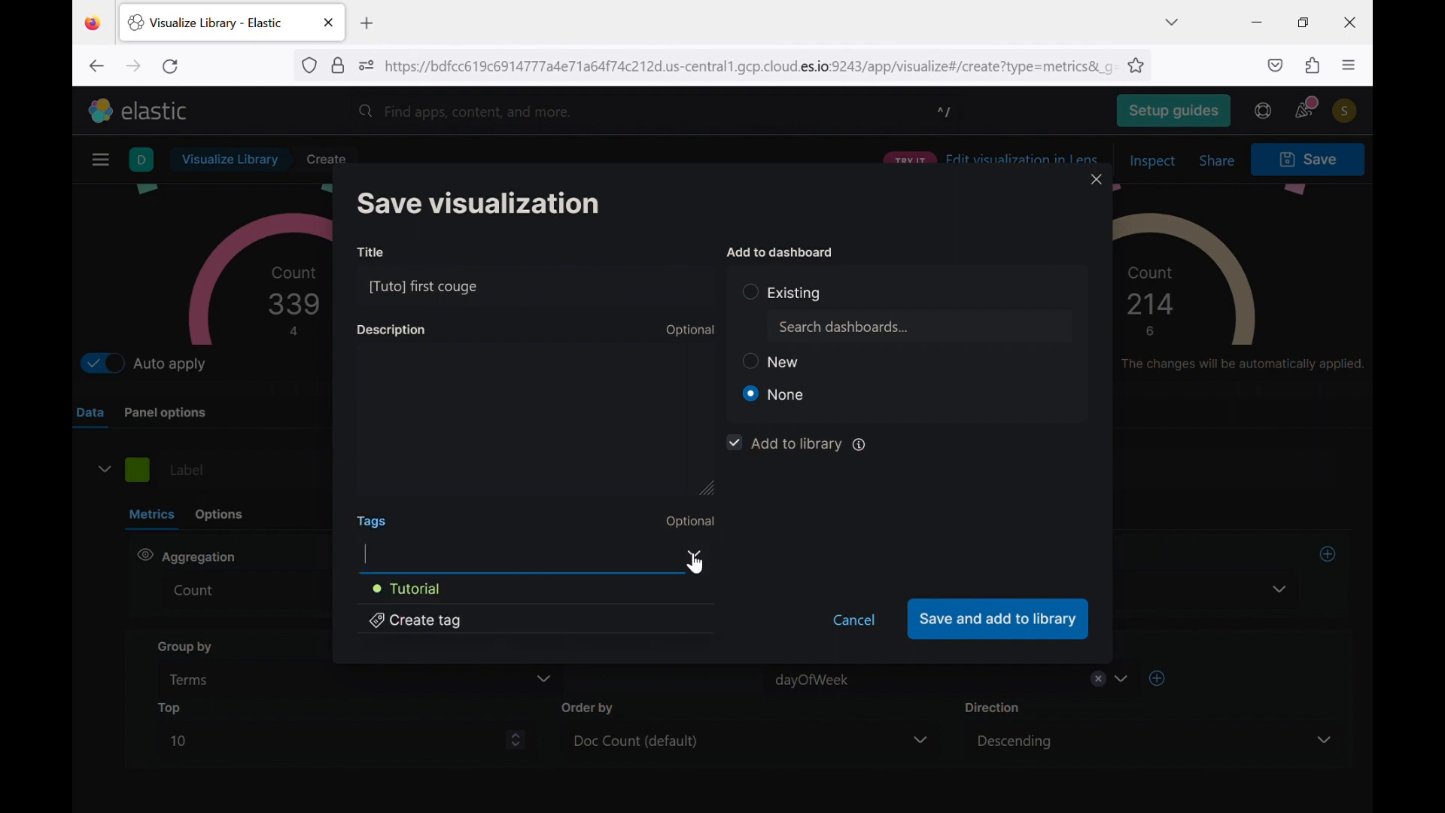
left_click(615, 596)
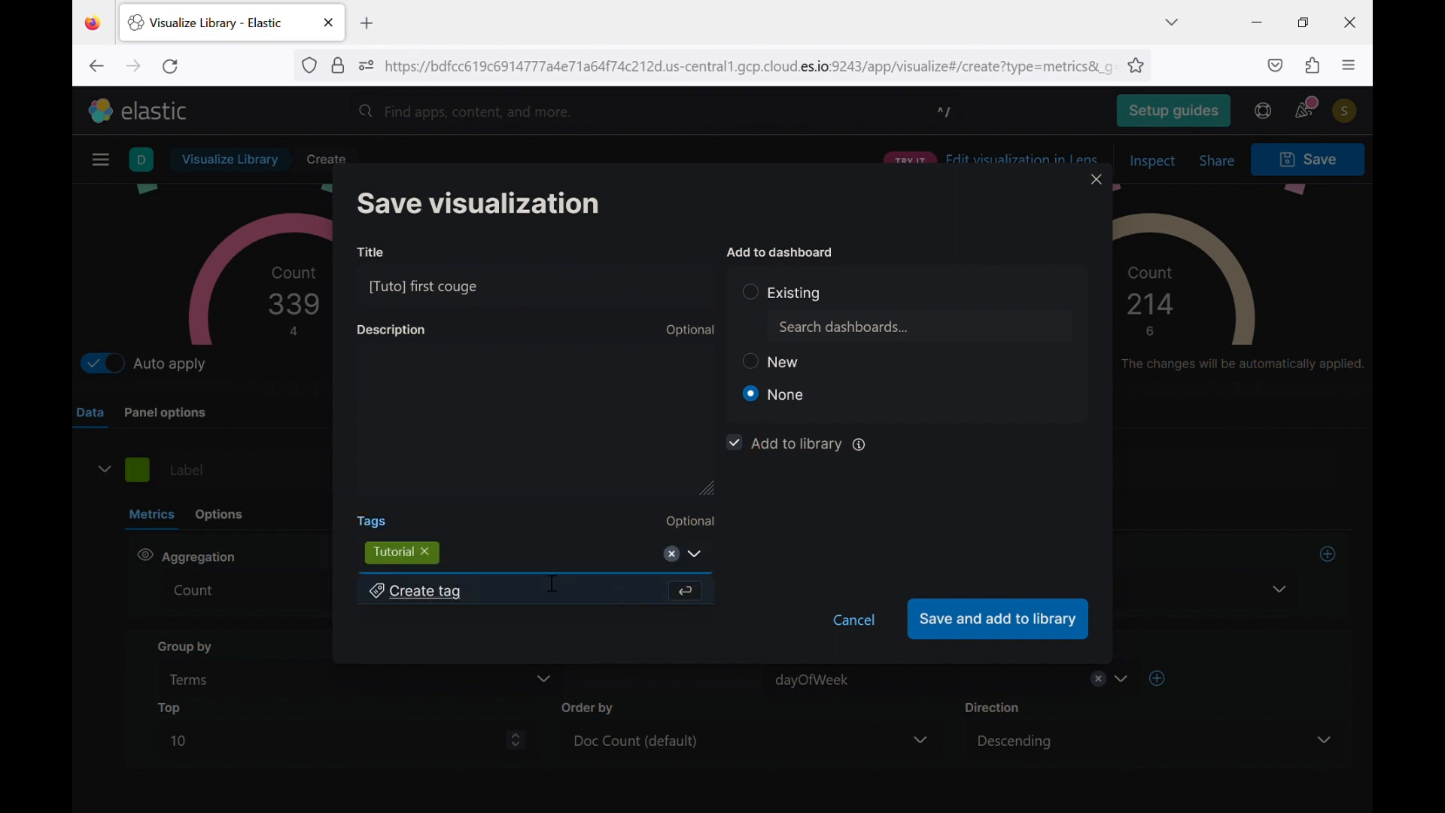
left_click(990, 636)
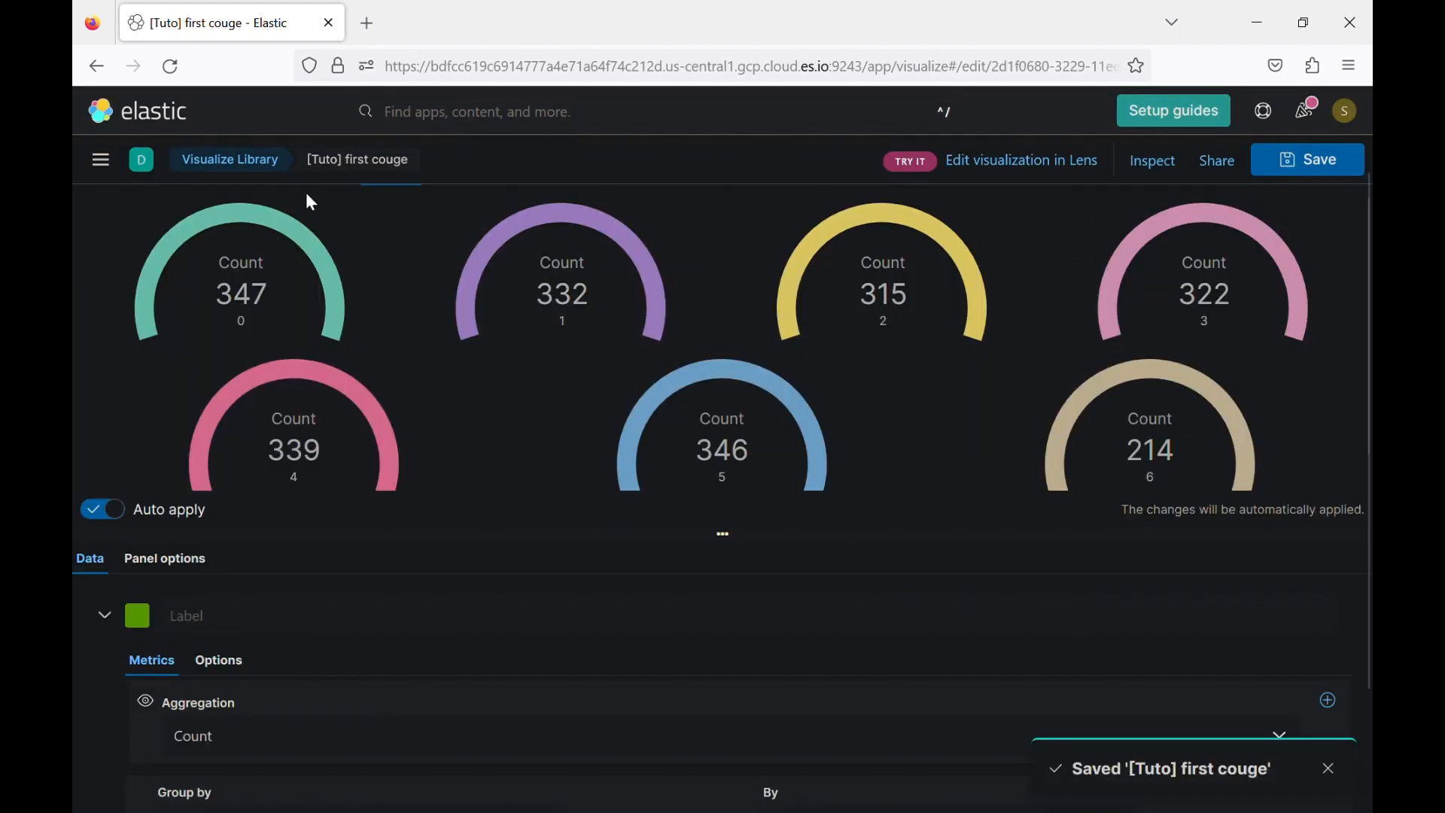
Create a new Lens visualization from the Visualize Library and check the available data views, keeping Kibana Sample Data Flights.
left_click(259, 161)
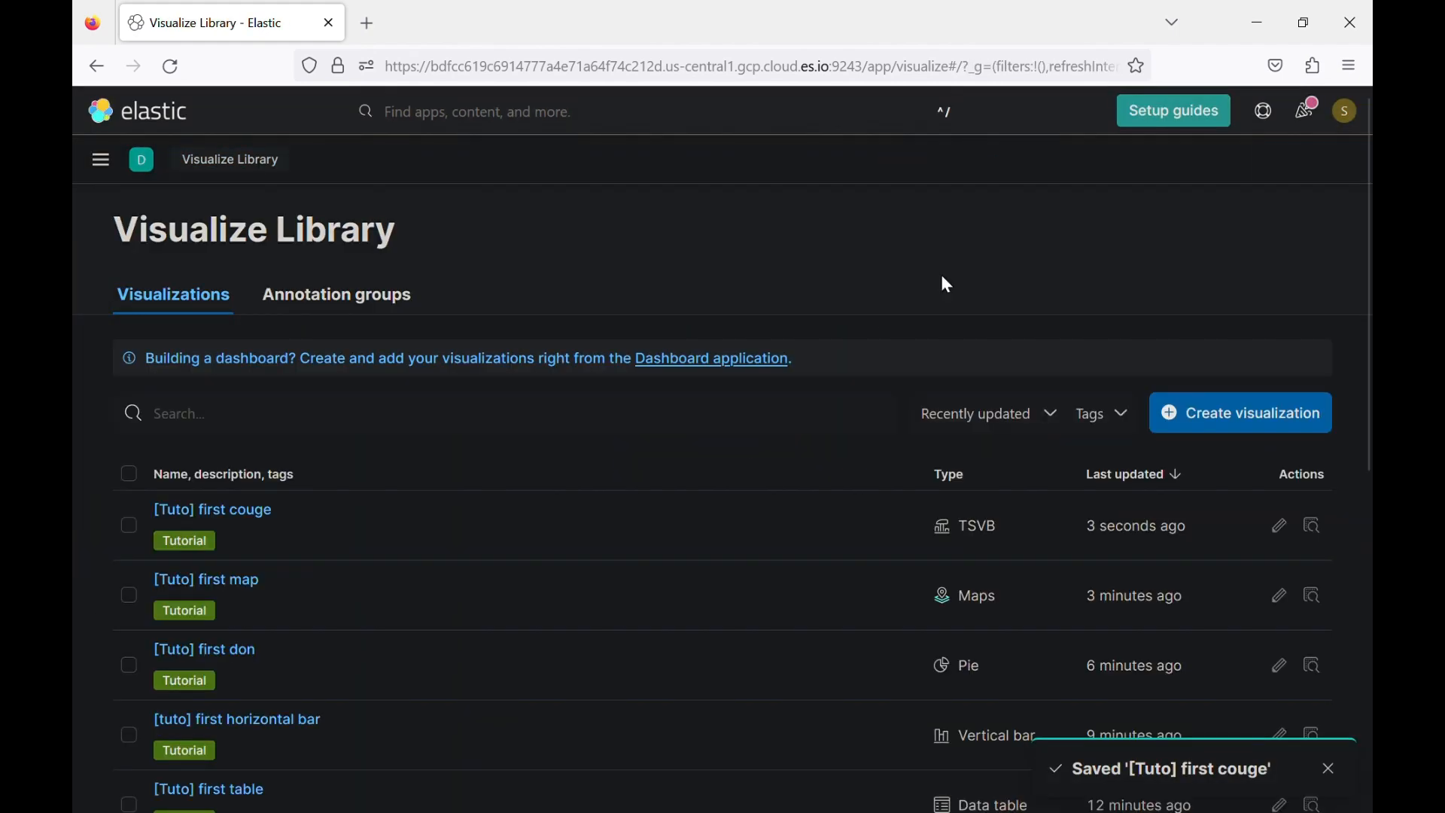
left_click(1194, 418)
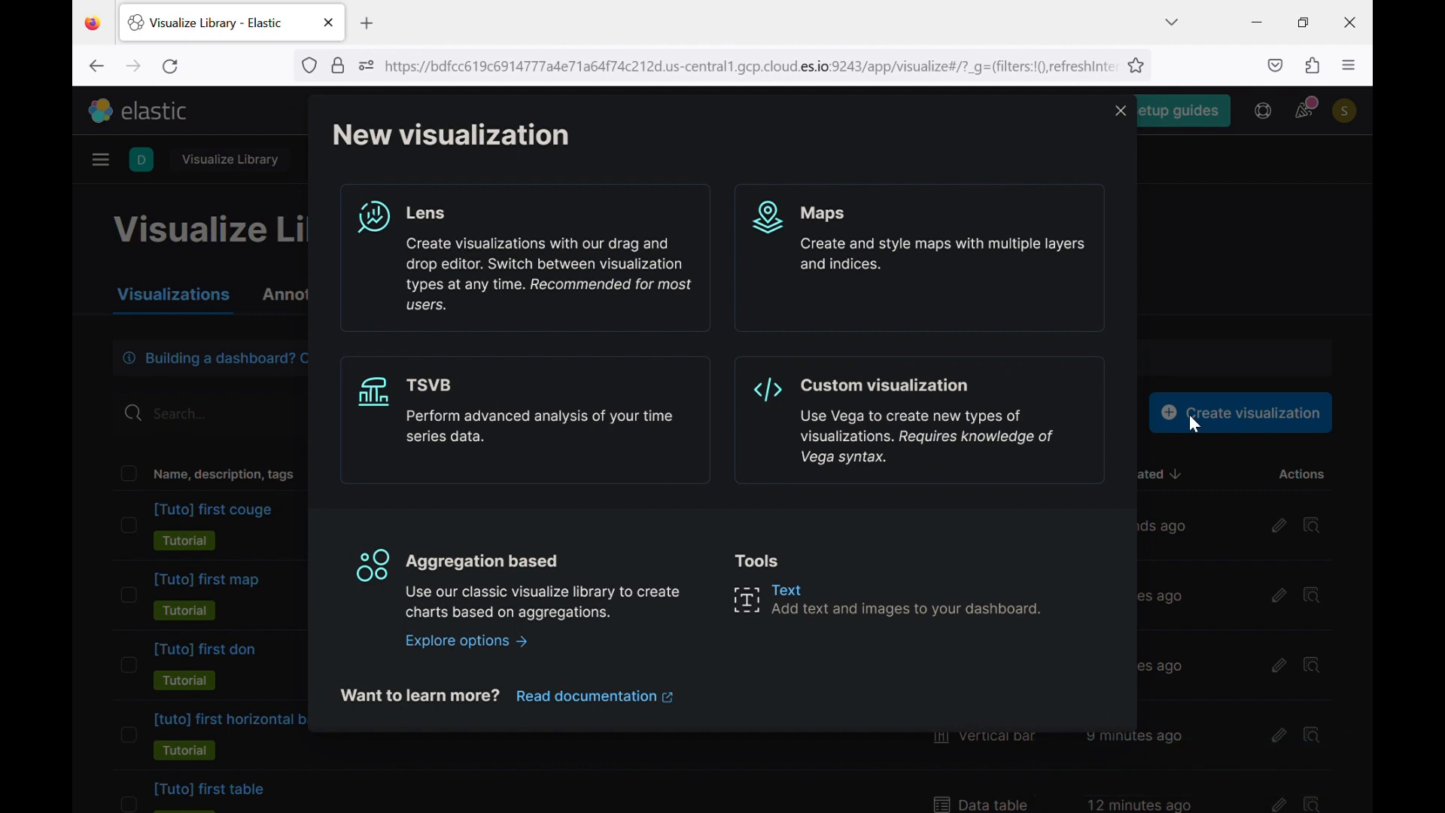
left_click(489, 218)
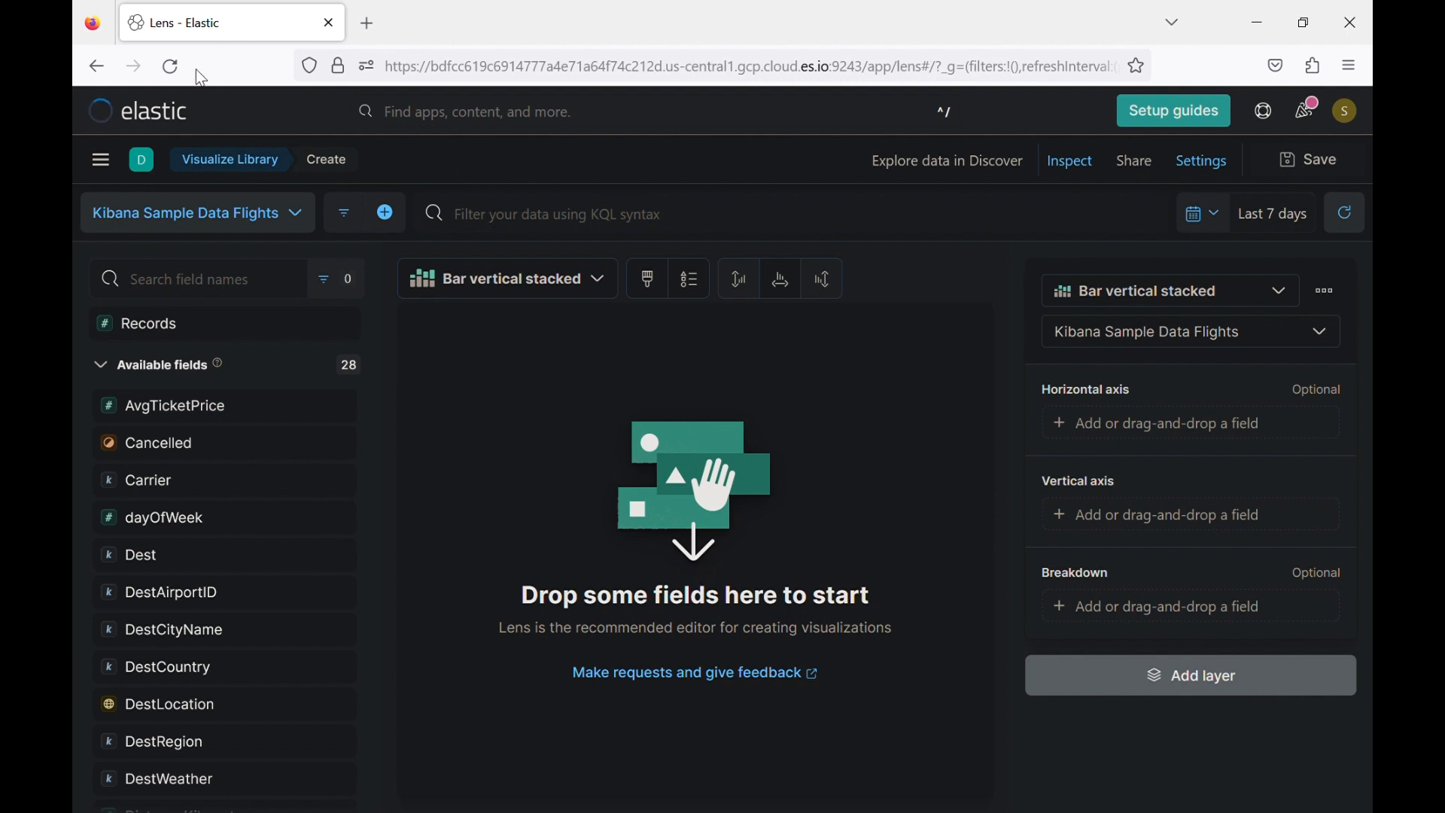
left_click(301, 221)
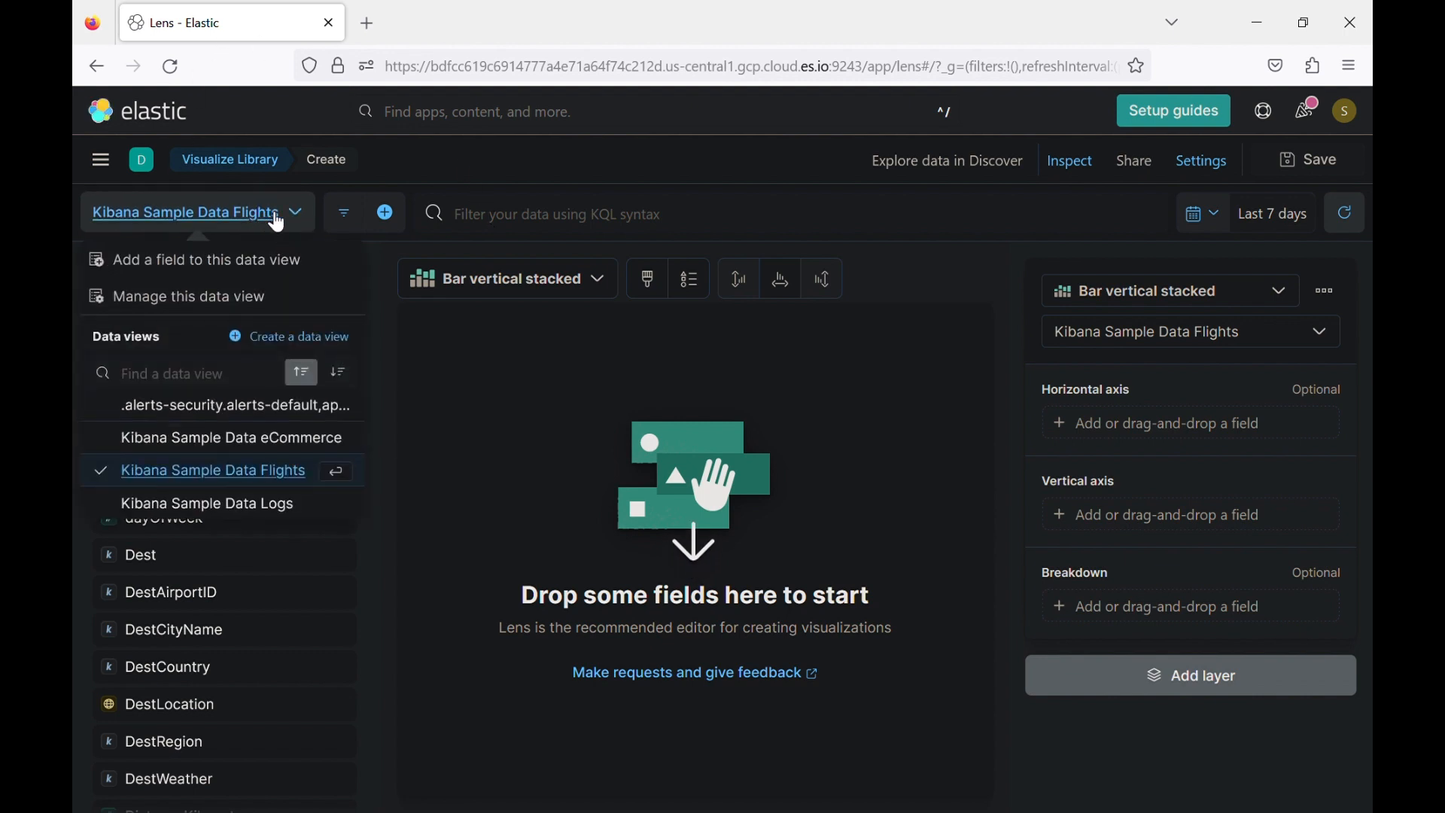
left_click(293, 218)
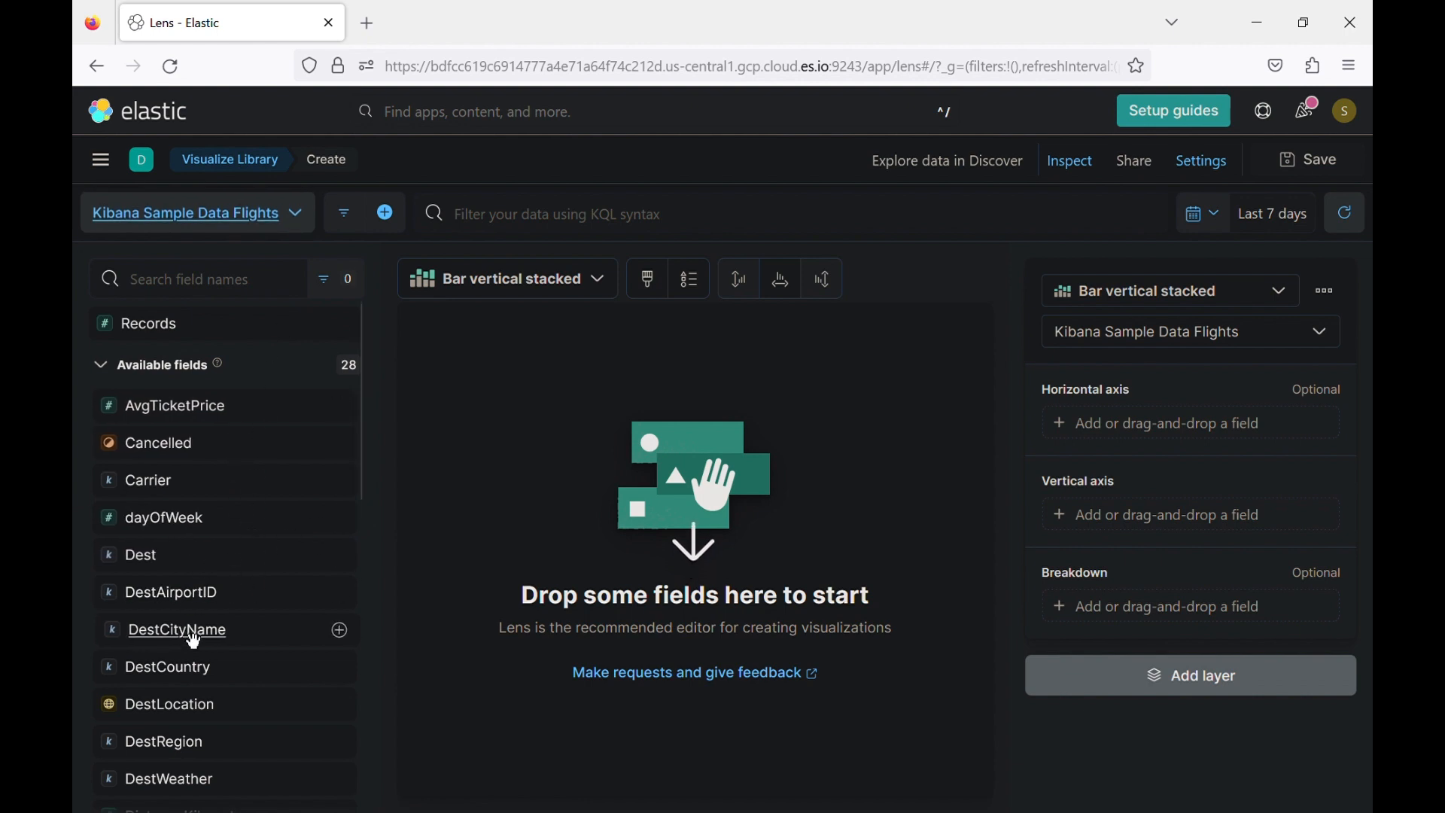
Add the OriginRegion field to the empty Lens workspace to chart its top values.
scroll(188, 629, "down", 4)
scroll(194, 641, "down", 4)
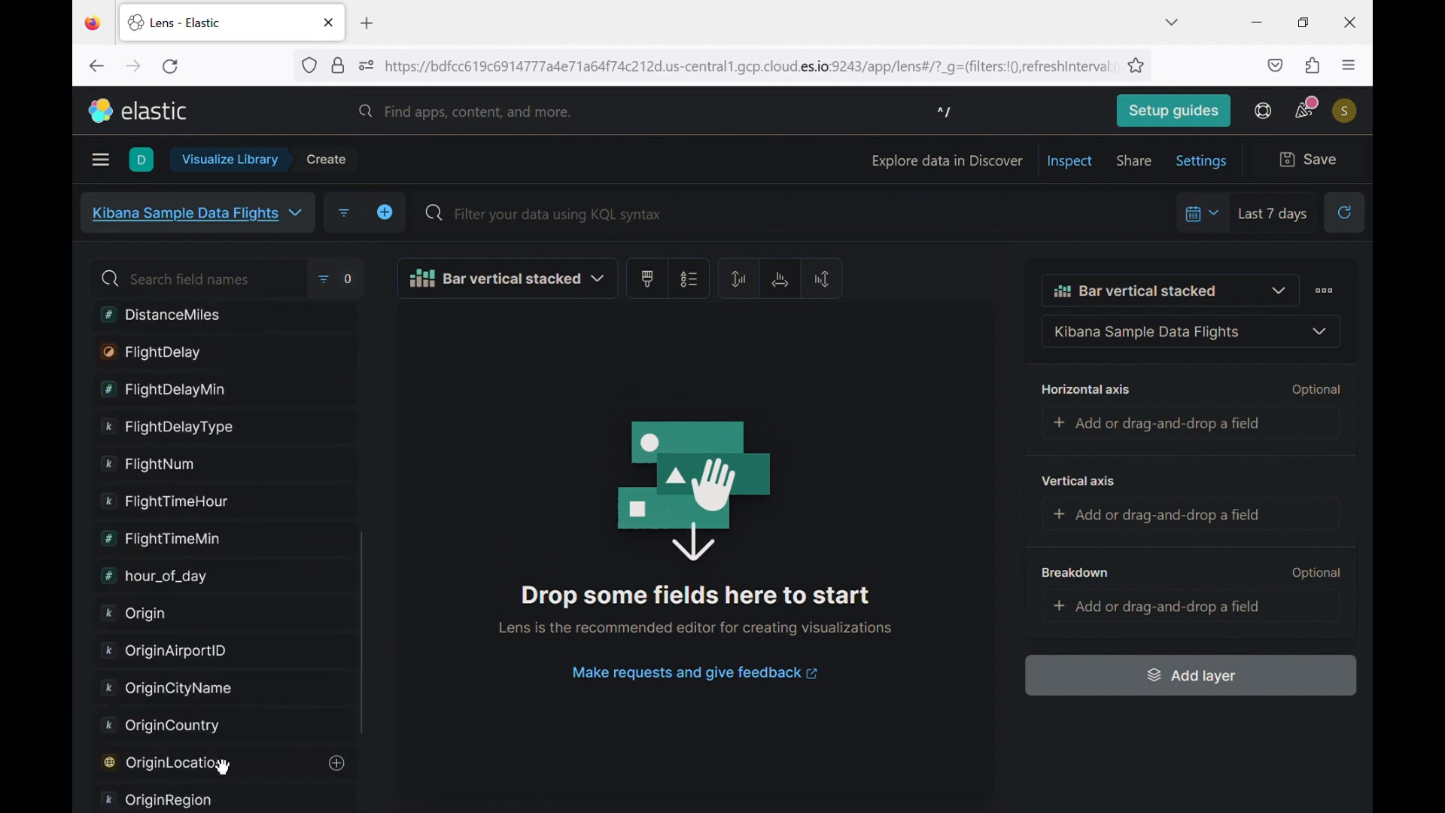
scroll(230, 772, "down", 3)
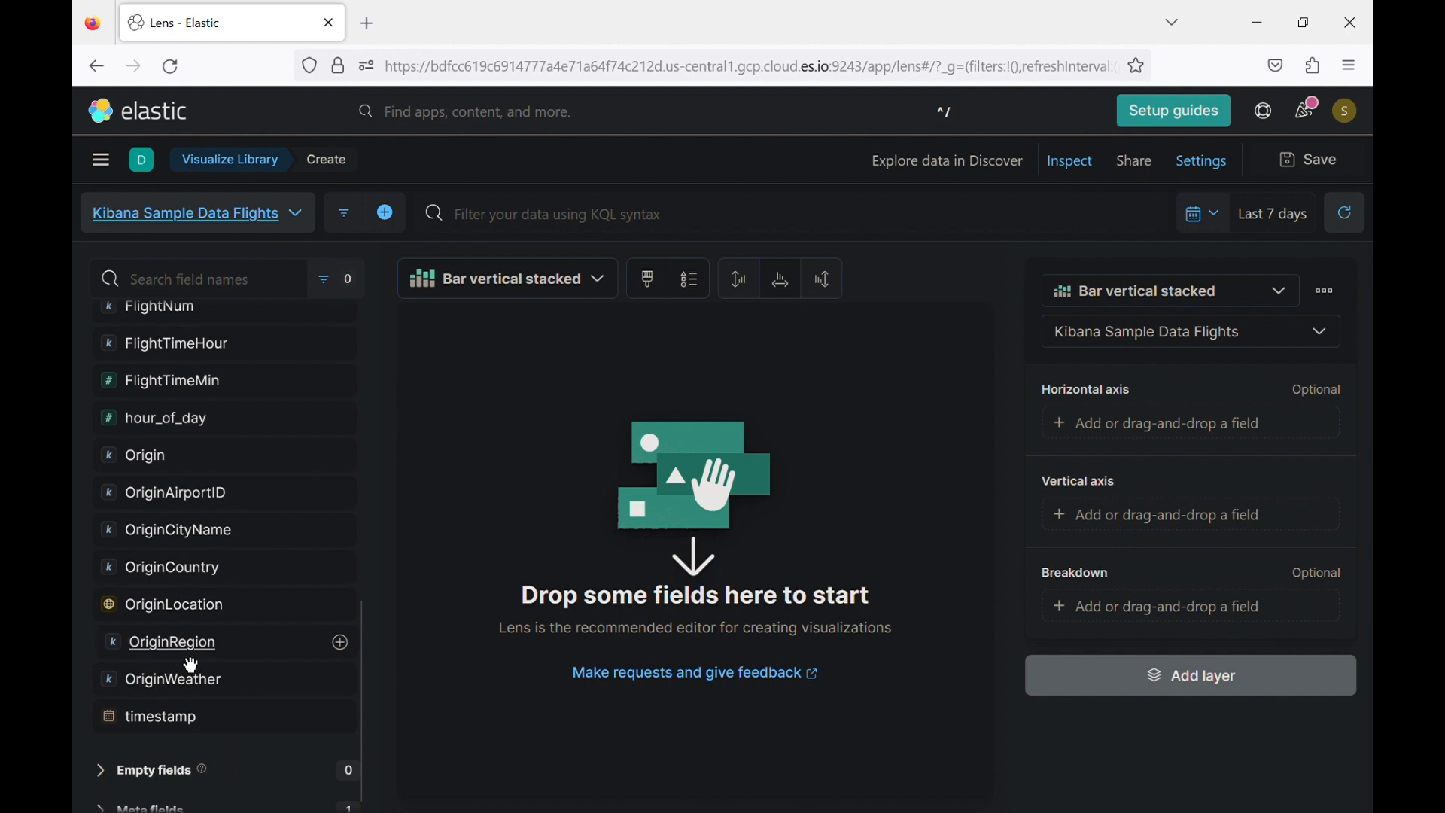
left_click_drag(150, 647, 588, 497)
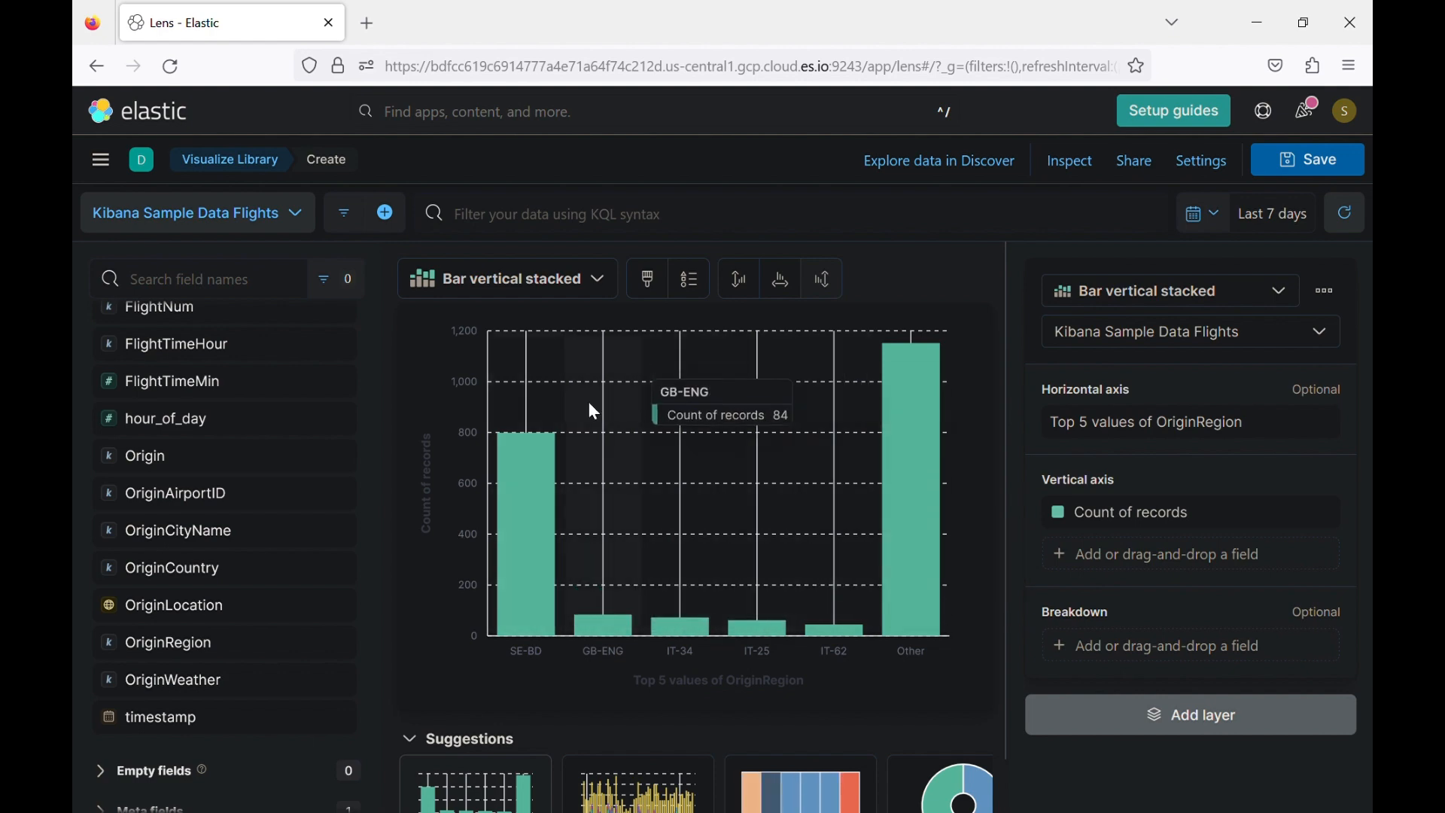
Apply the suggested donut chart, and switch to the suggested stacked bar chart by timestamp with an OriginRegion breakdown.
scroll(611, 395, "down", 1)
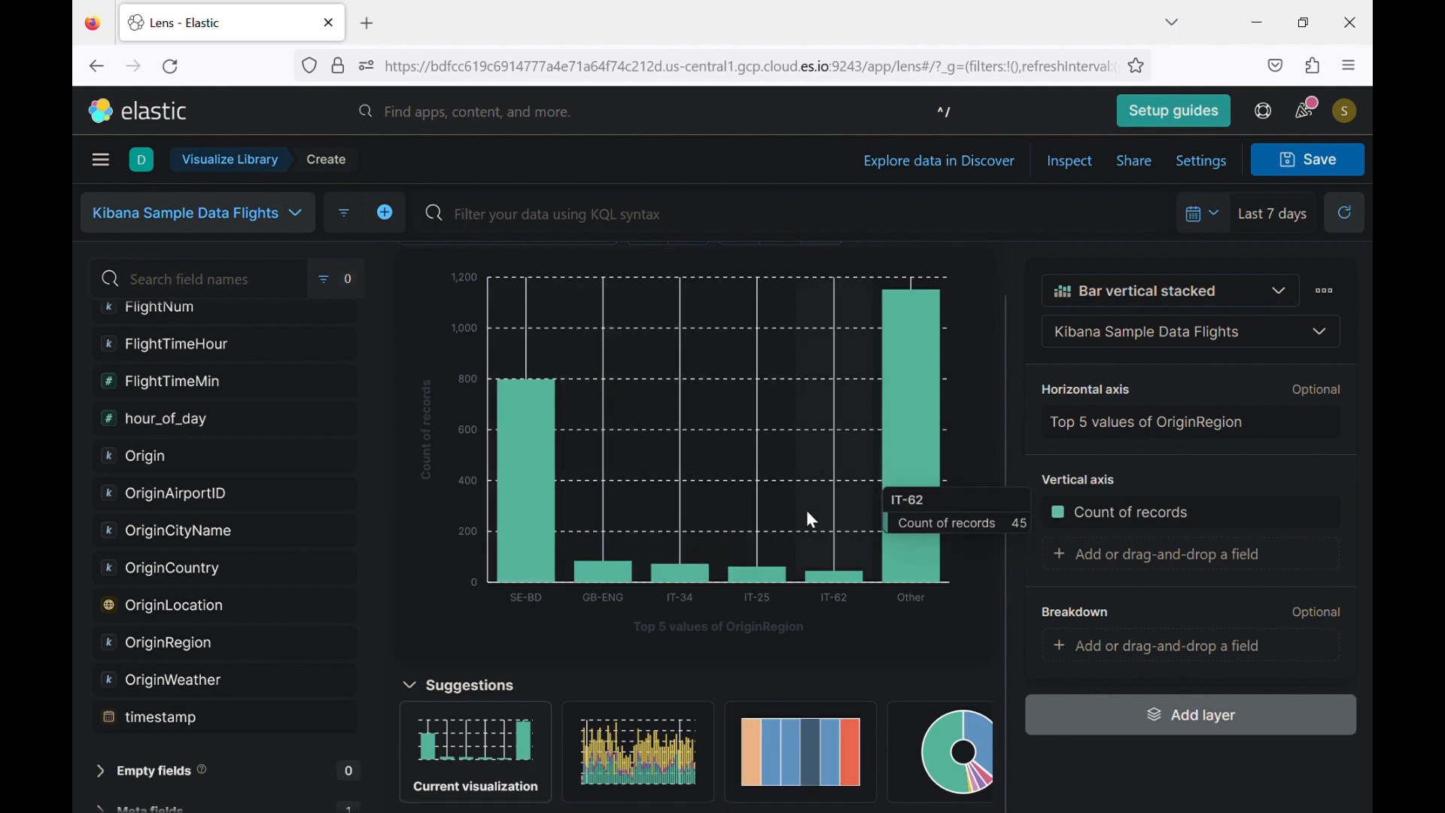
left_click(950, 769)
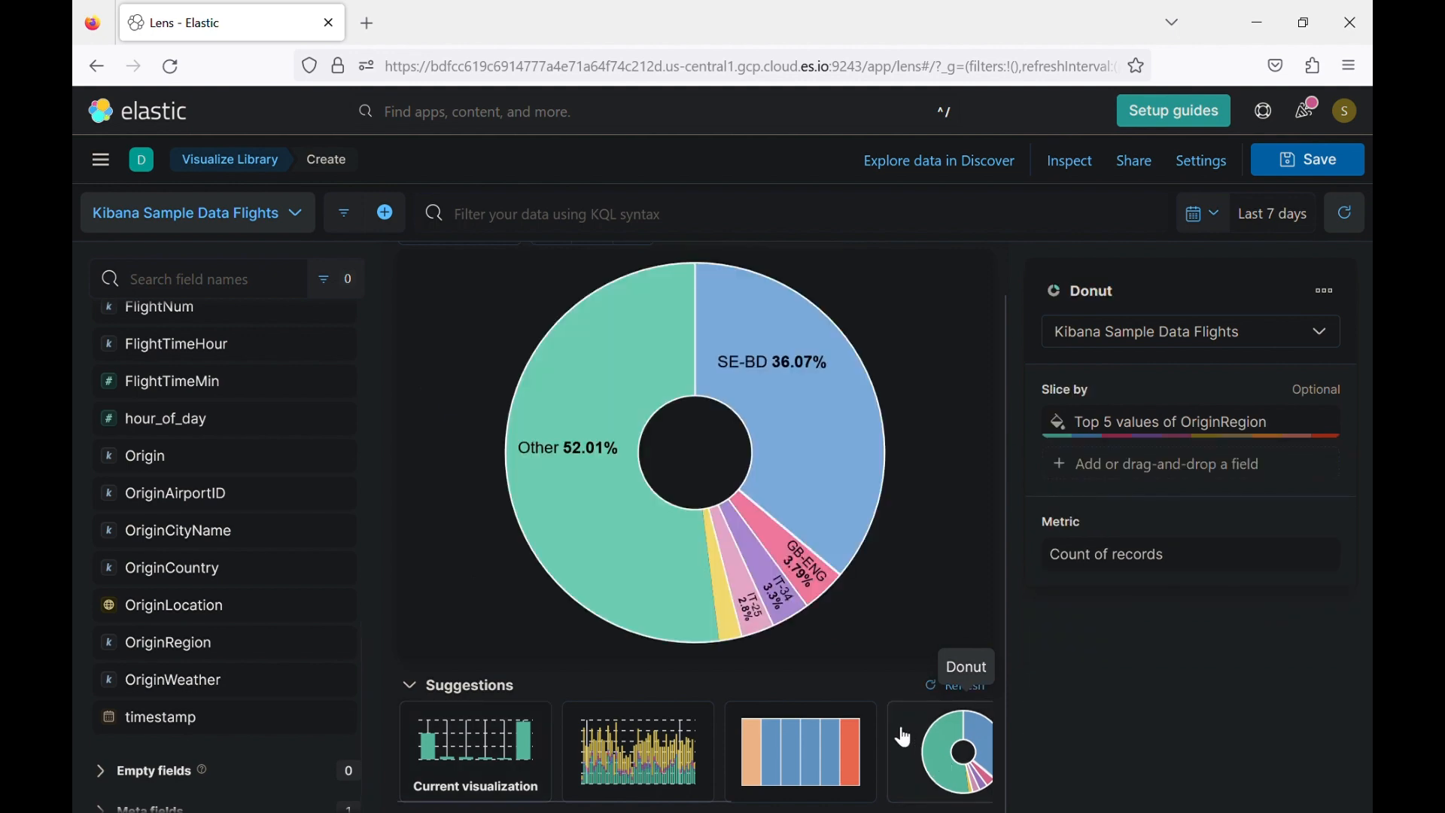
left_click(651, 749)
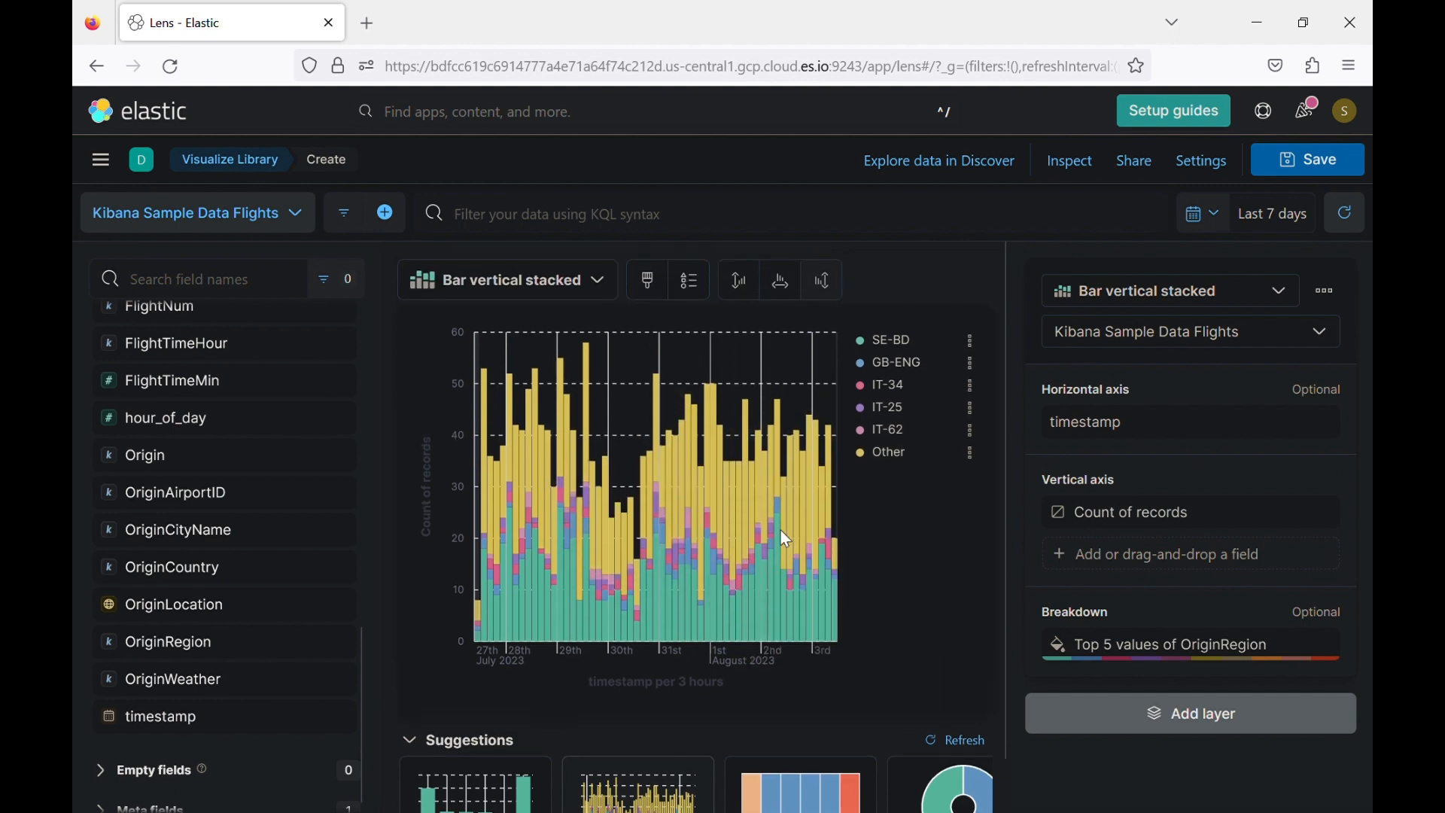
scroll(785, 538, "down", 1)
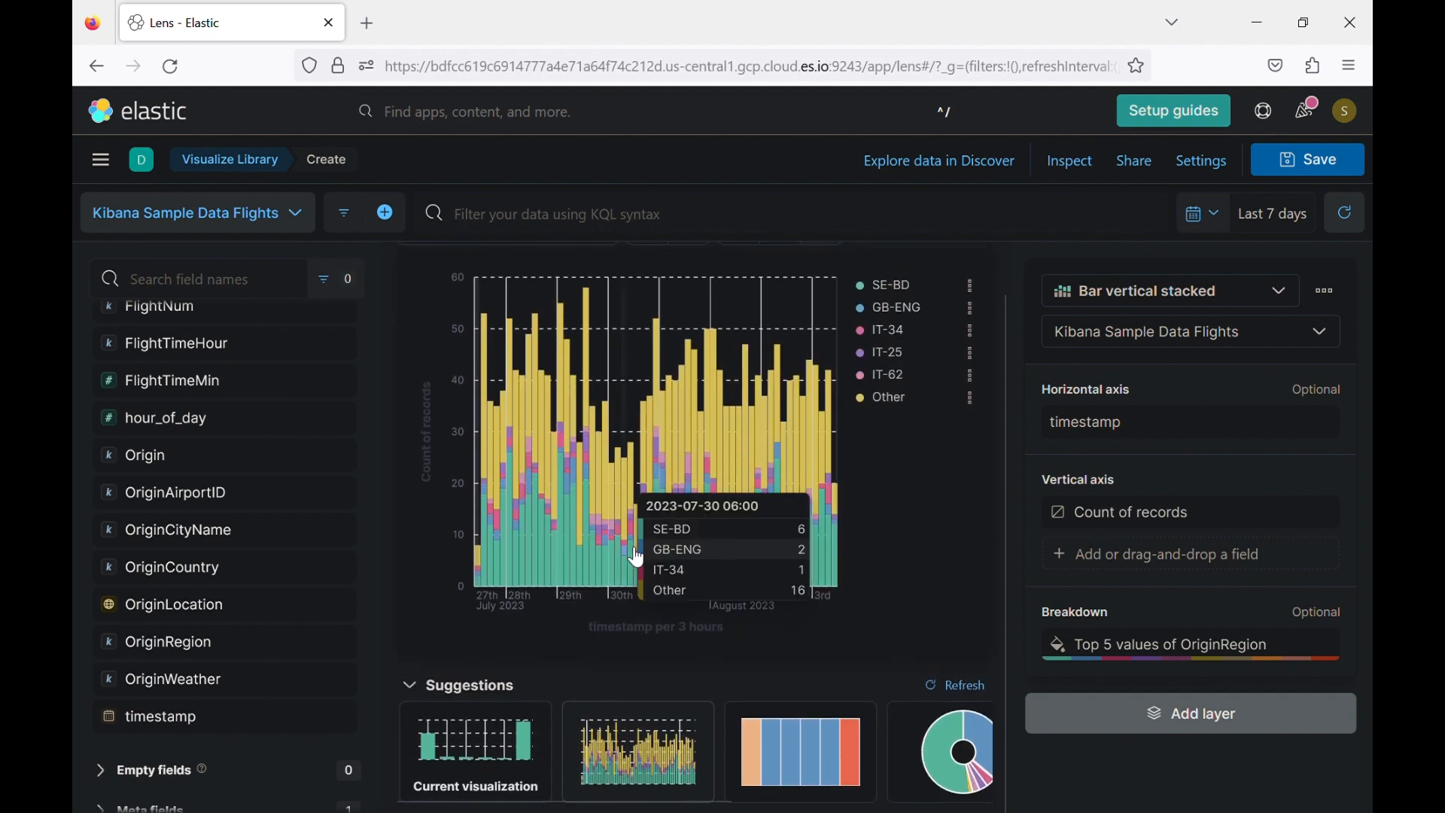
Change the Lens visualization type to Table and look through its rows.
scroll(626, 547, "up", 1)
left_click(585, 280)
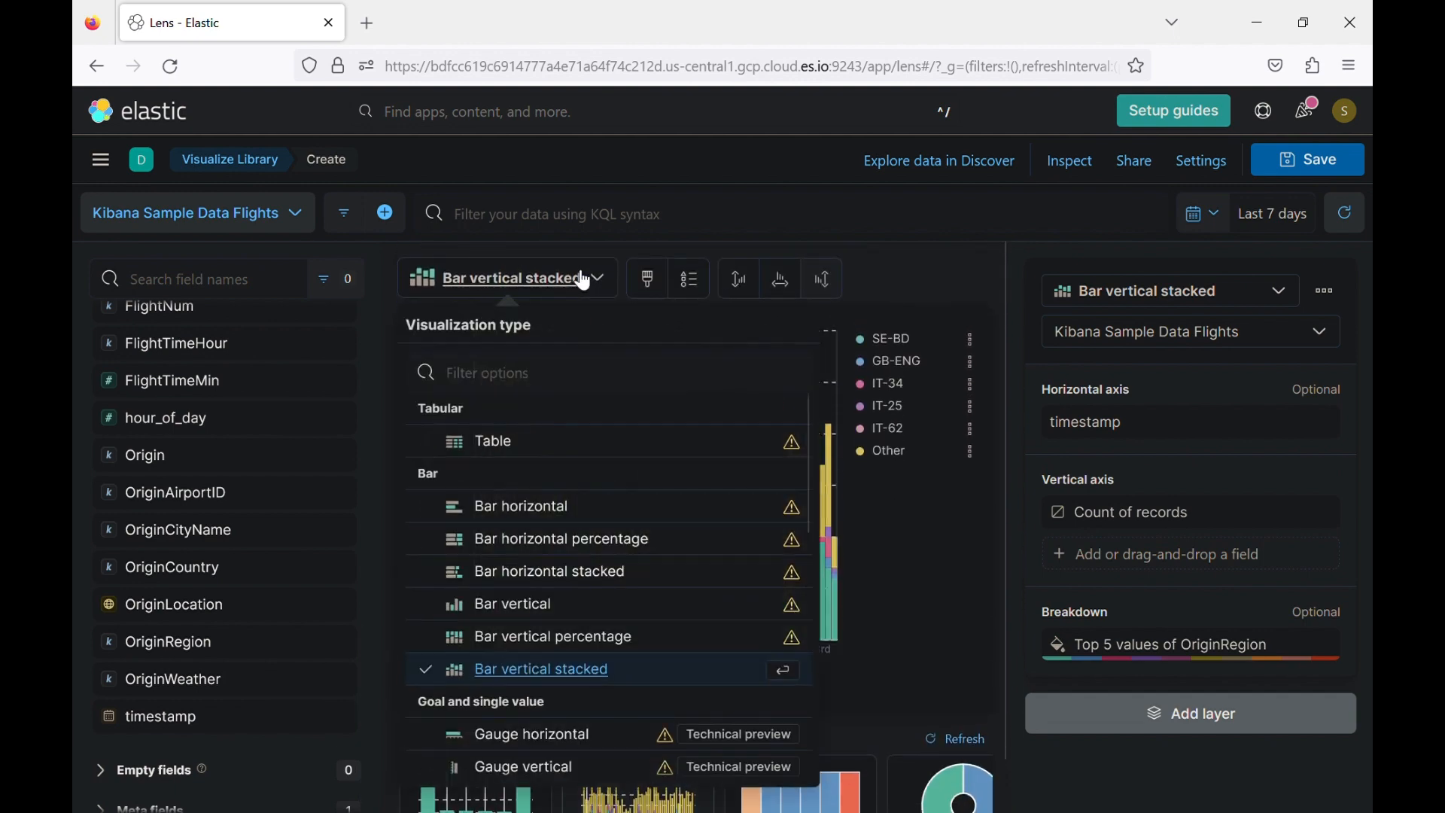
left_click(502, 445)
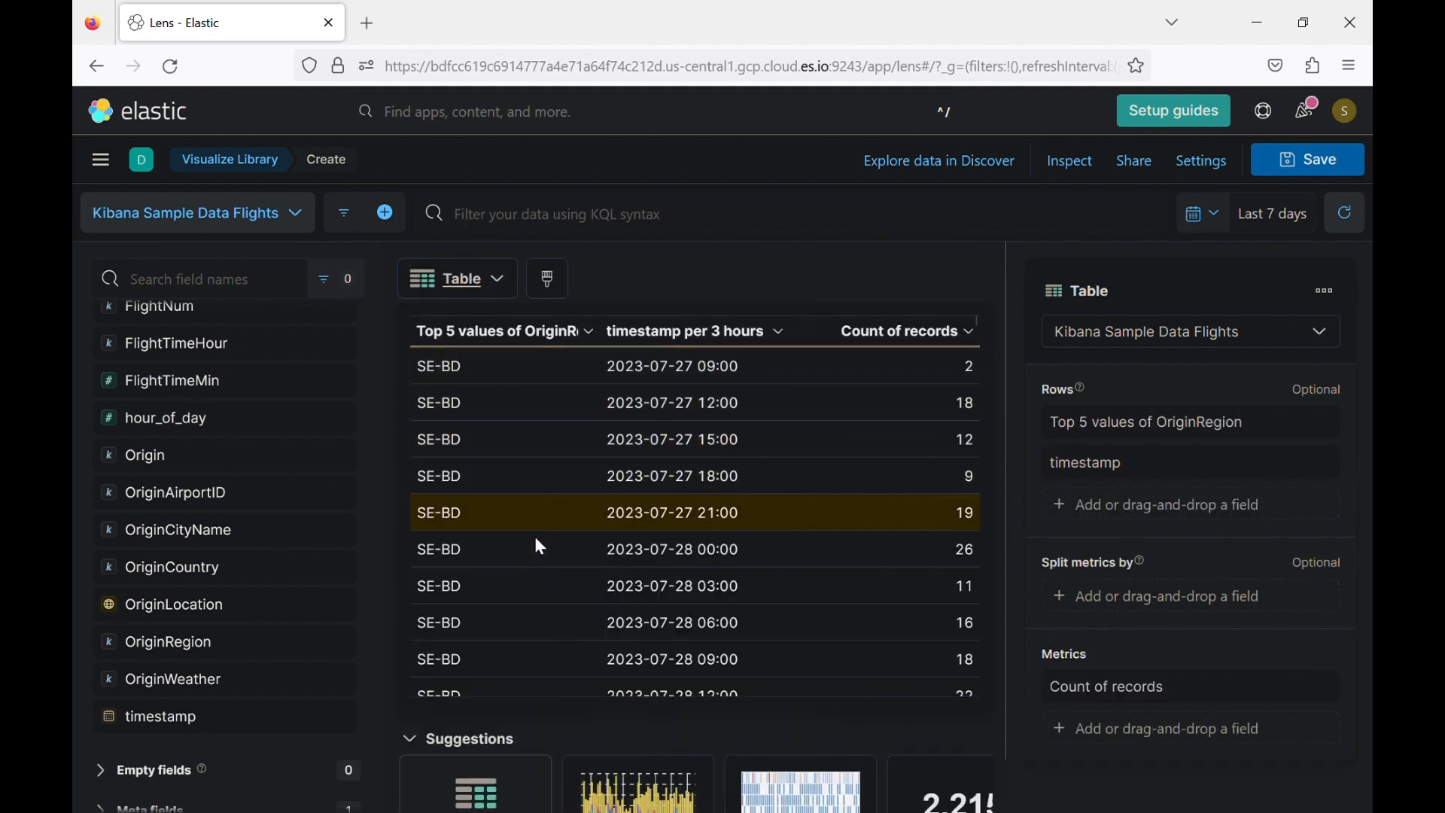
scroll(542, 565, "down", 3)
scroll(536, 553, "up", 3)
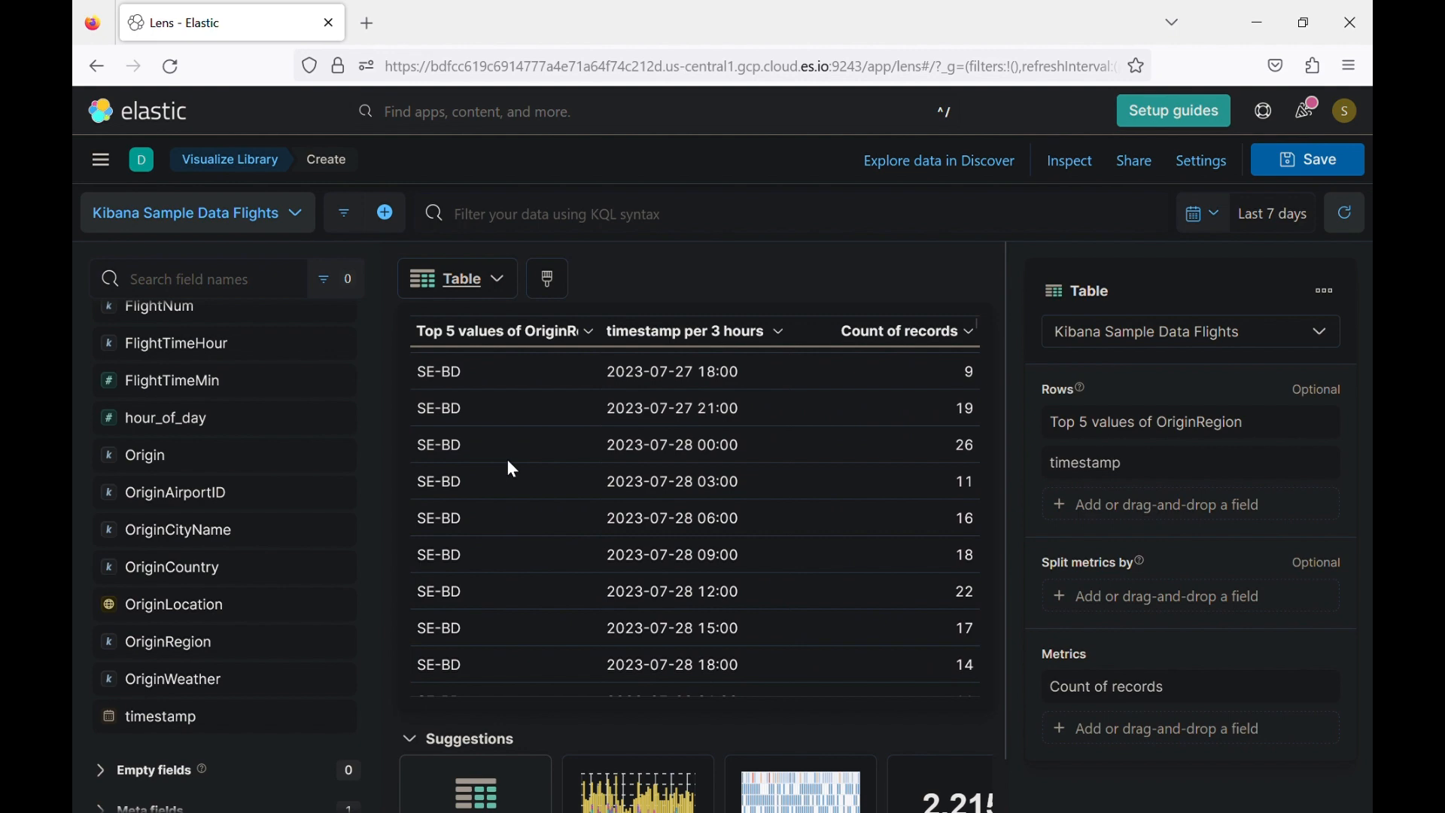
Change the Lens visualization type to Donut and inspect the SE-BD slice.
left_click(503, 286)
scroll(588, 544, "down", 5)
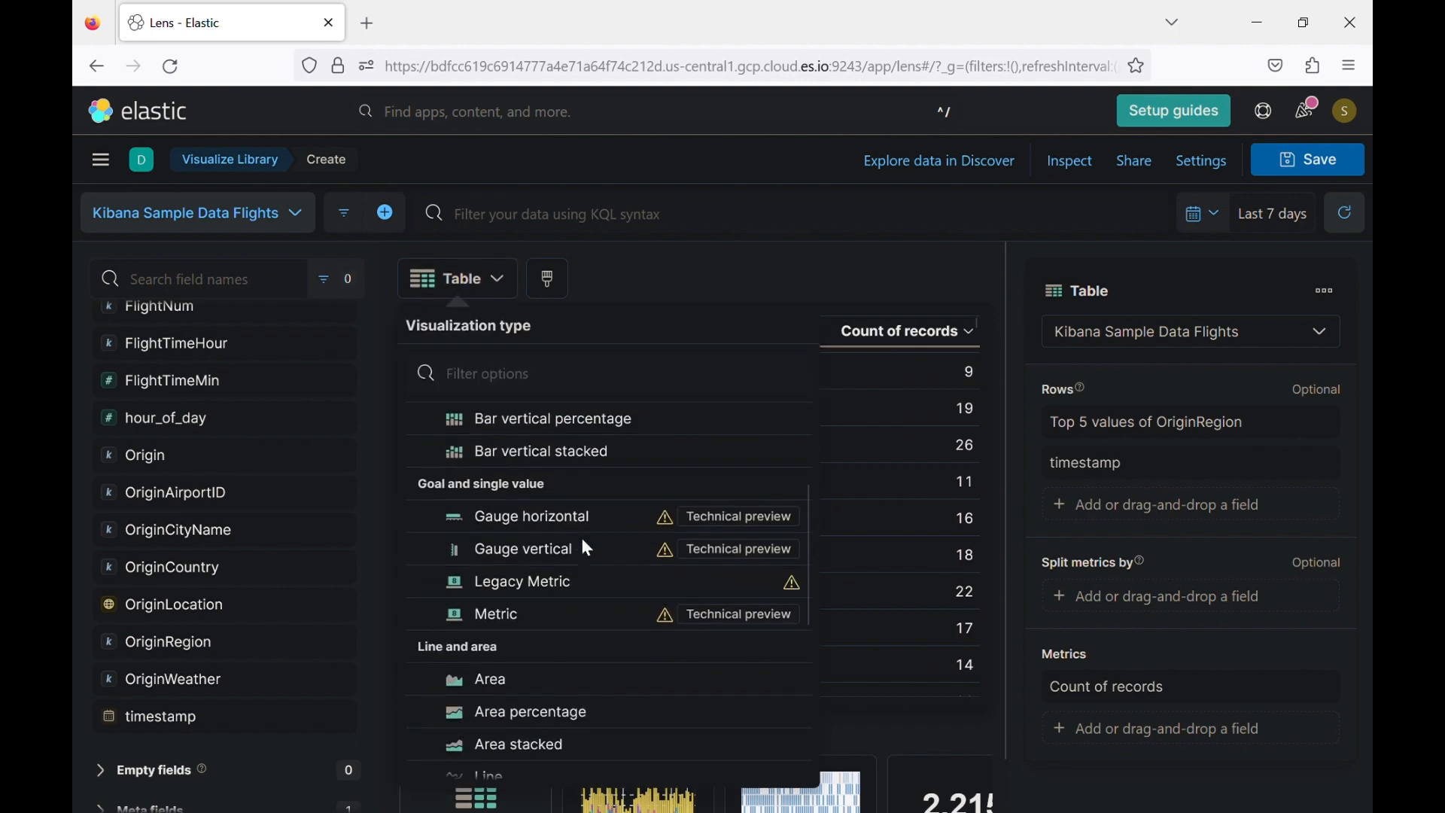
scroll(587, 545, "down", 3)
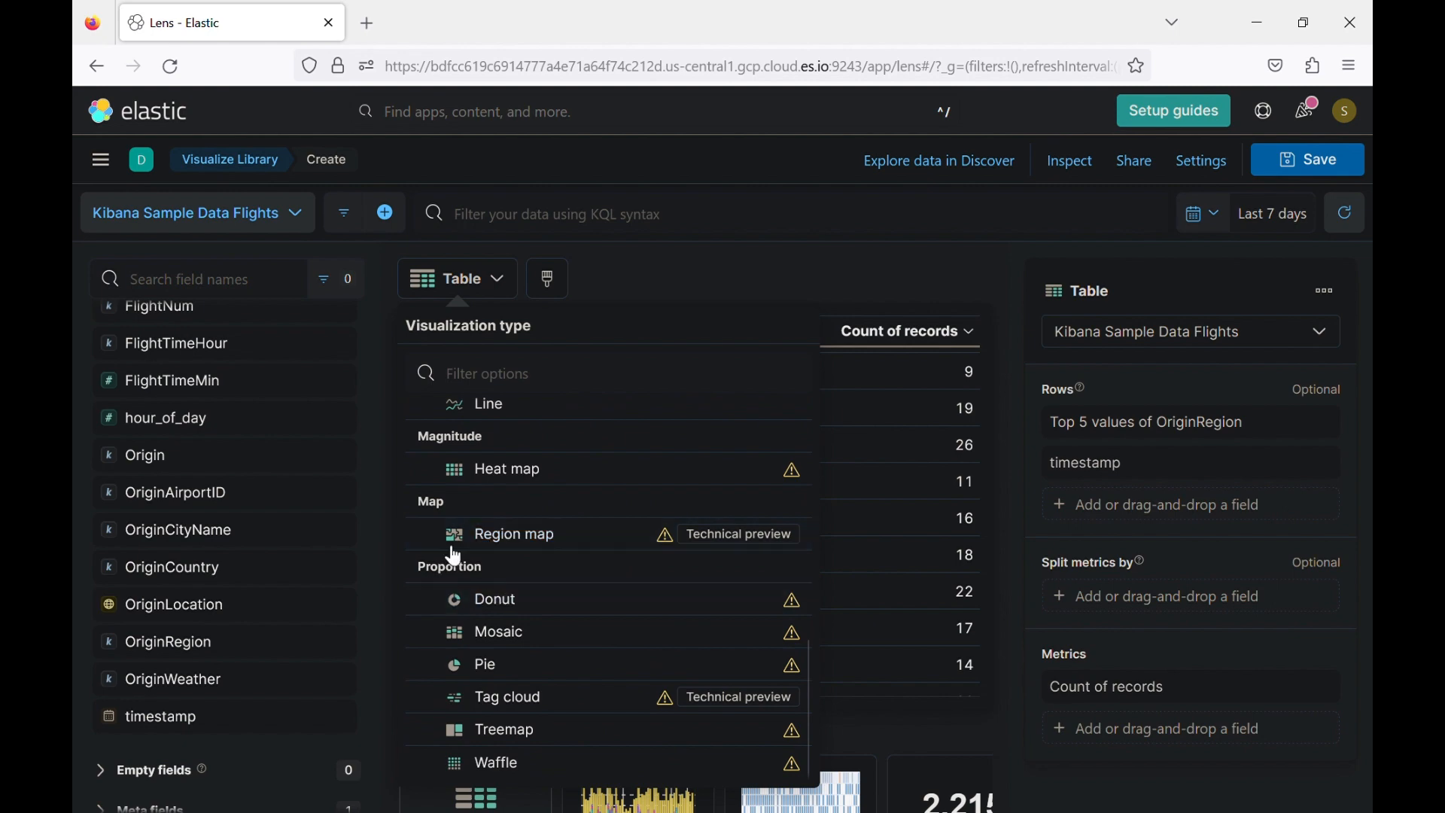
left_click(484, 600)
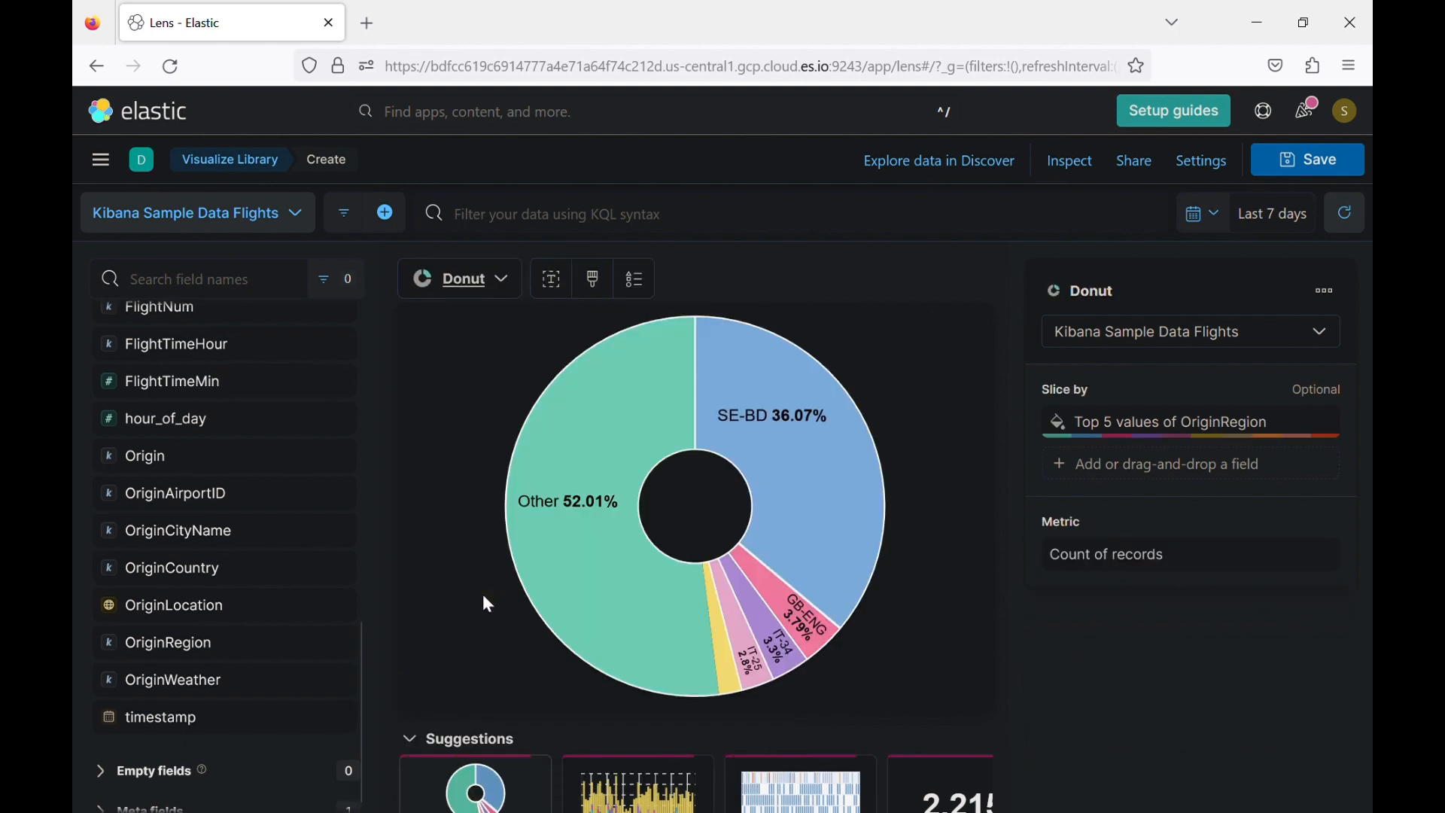
mouse_move(813, 473)
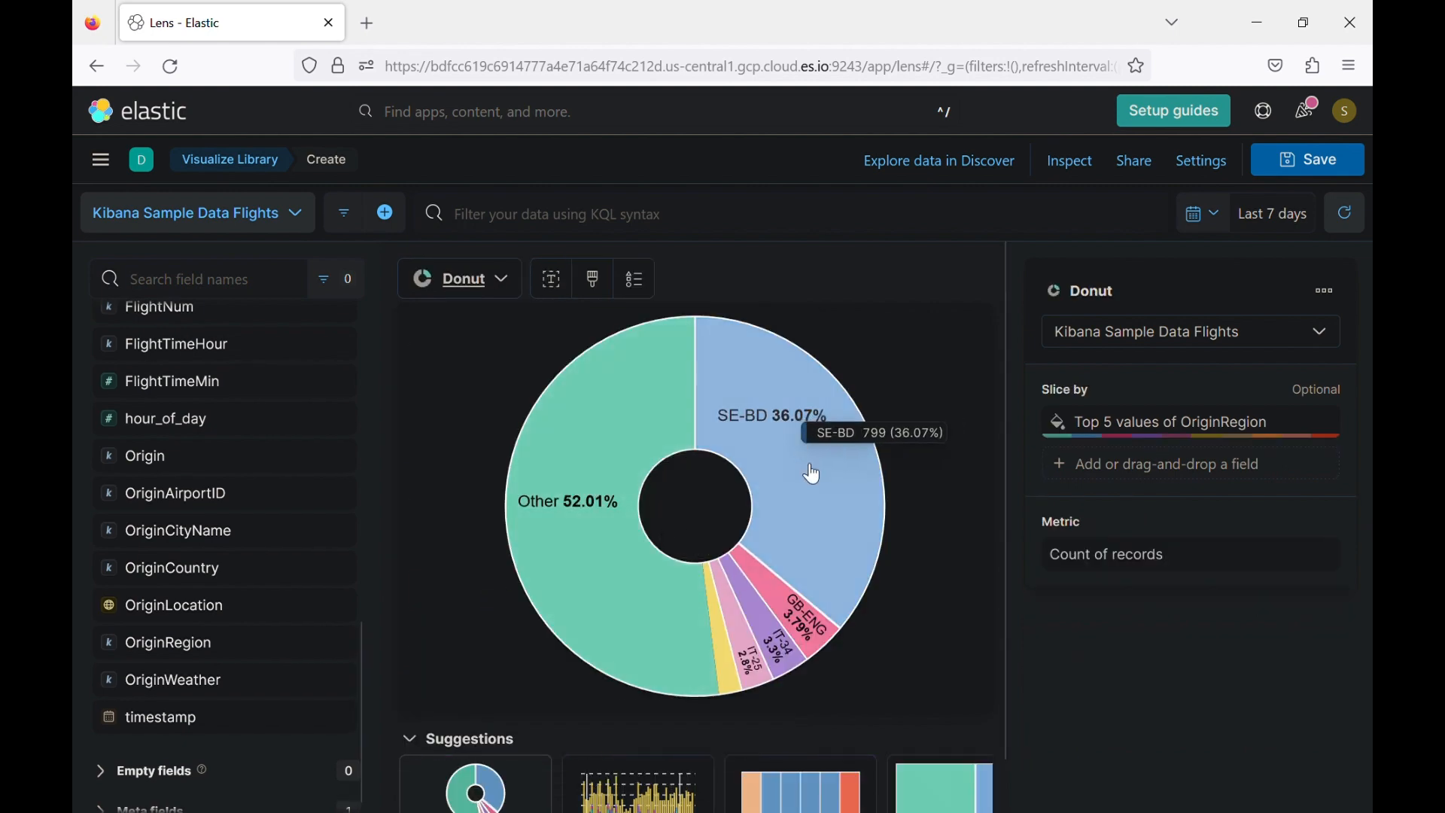
Set the donut's OriginRegion slicing to the top 10 values.
mouse_move(741, 691)
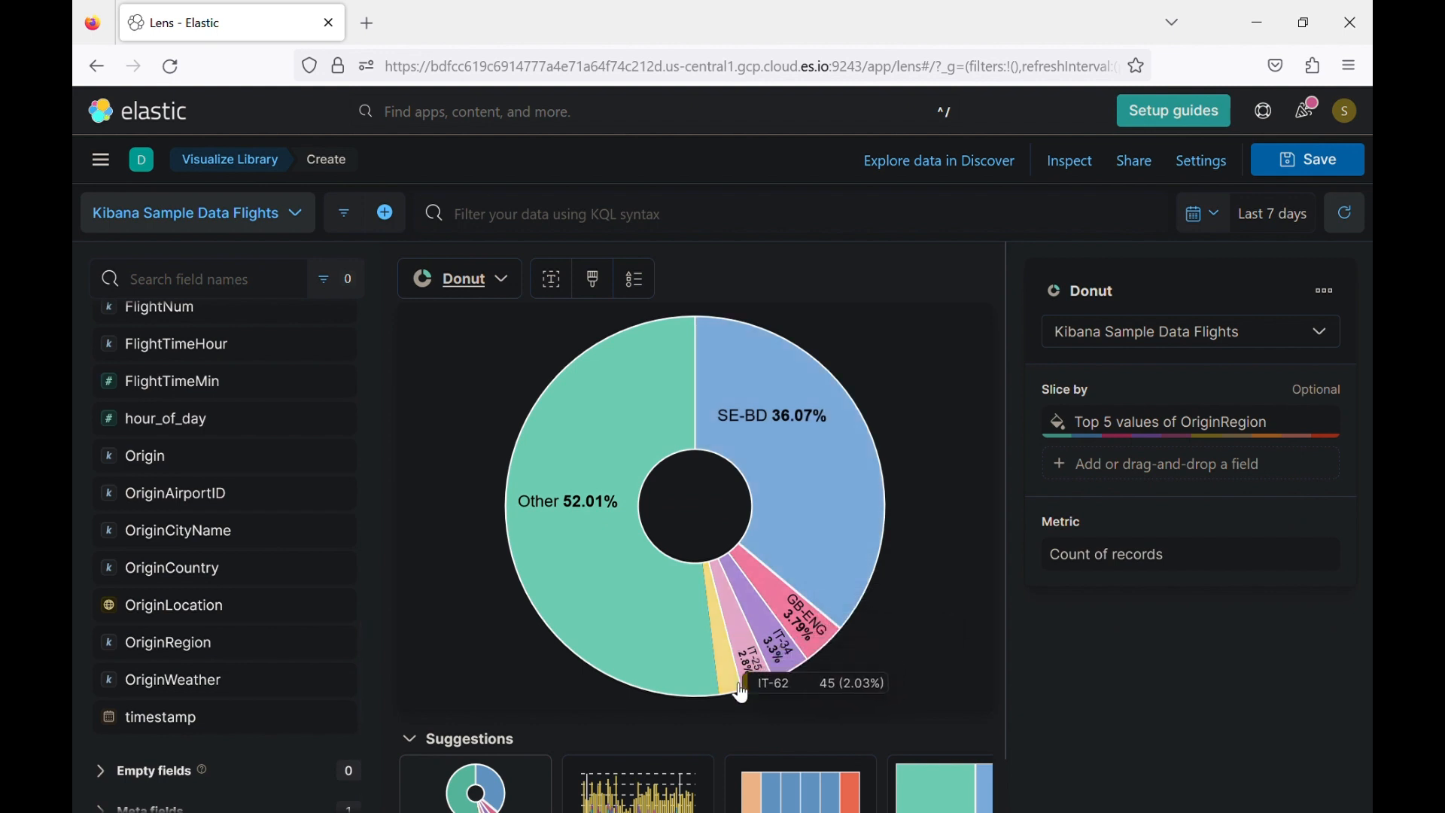
left_click(1155, 440)
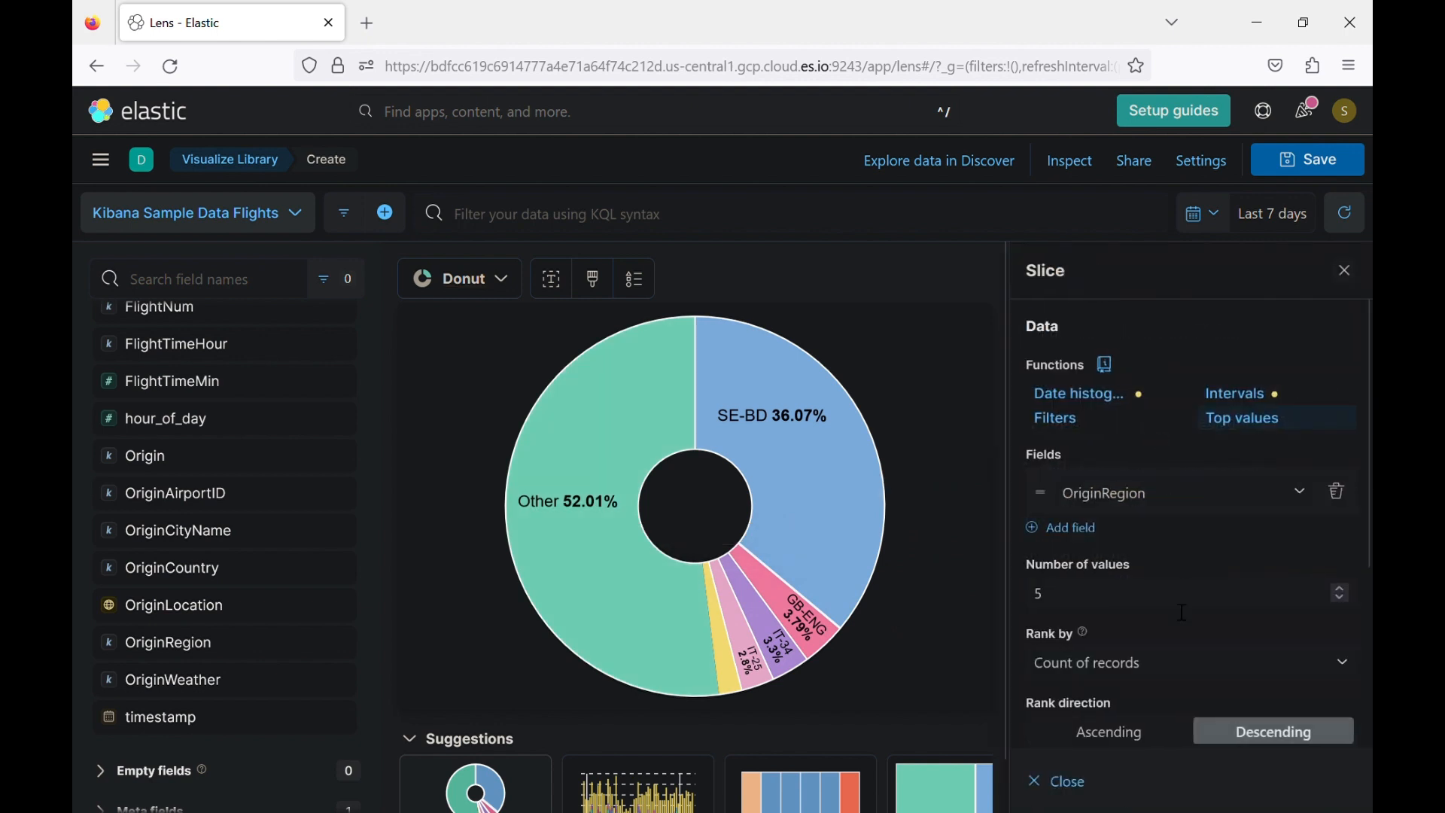
scroll(1183, 613, "down", 1)
double_click(1104, 577)
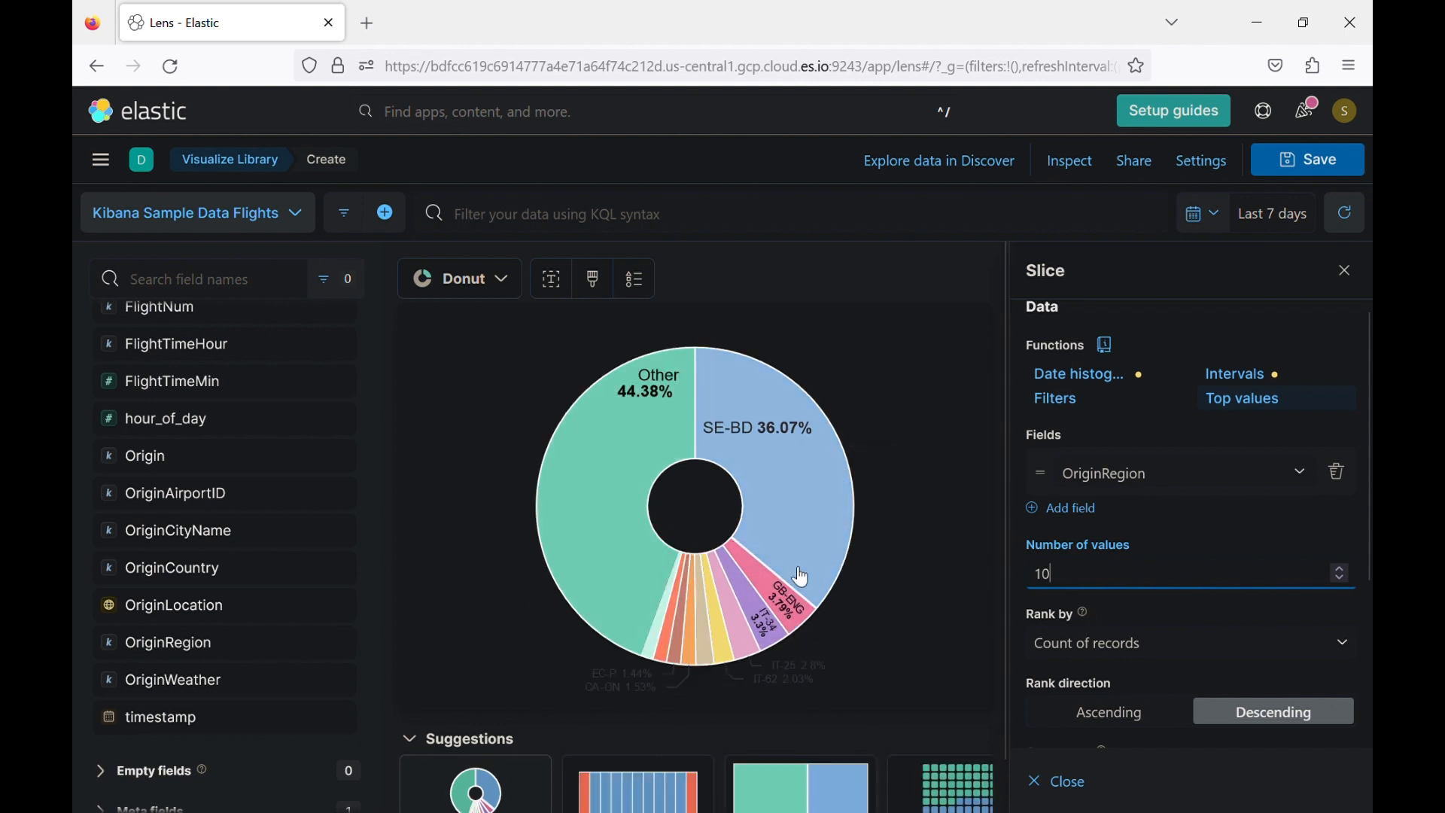
Turn off grouping of remaining values as "Other" in the OriginRegion slice's advanced options.
scroll(1148, 608, "down", 3)
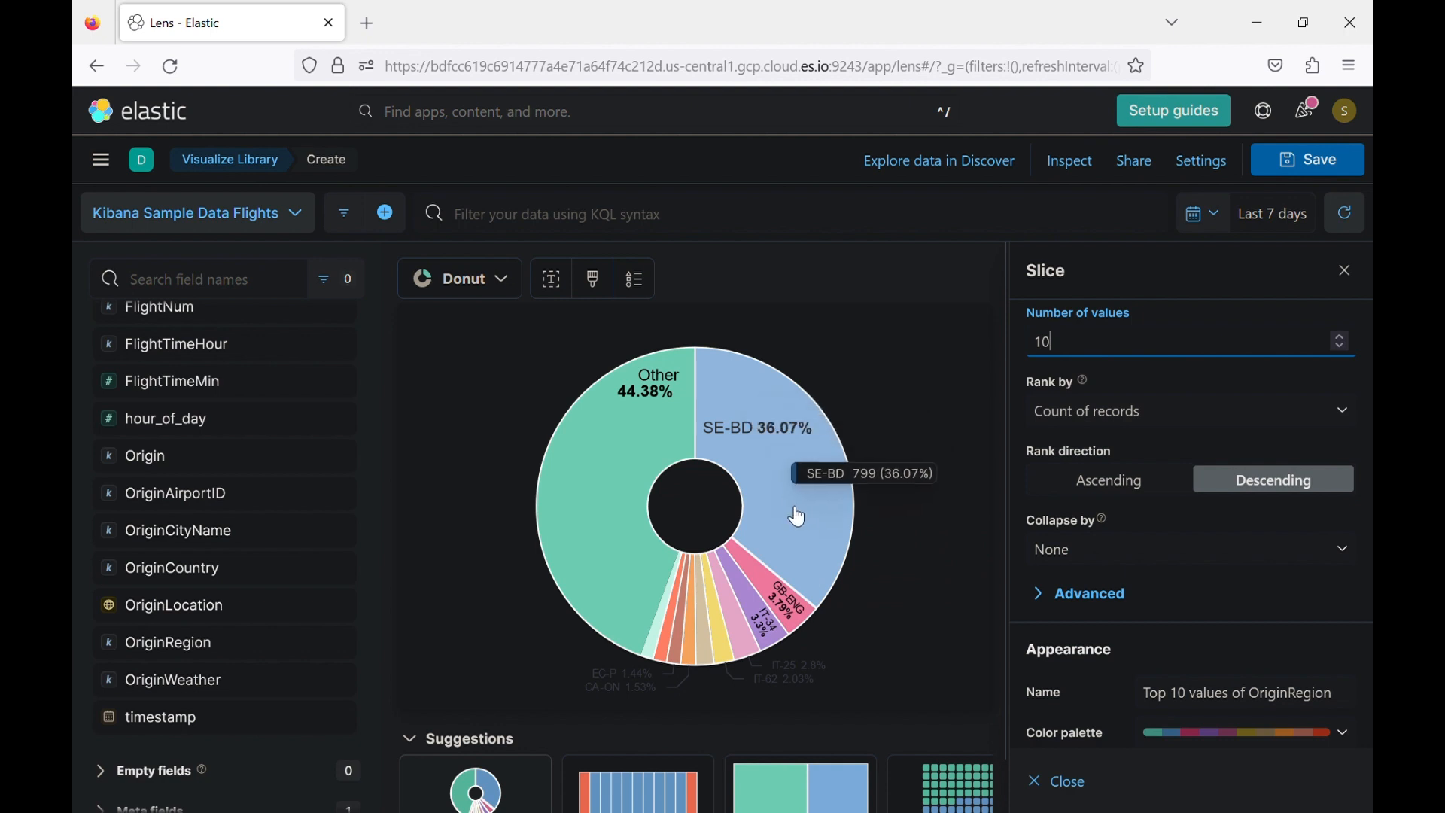
left_click(1086, 602)
scroll(1076, 594, "down", 3)
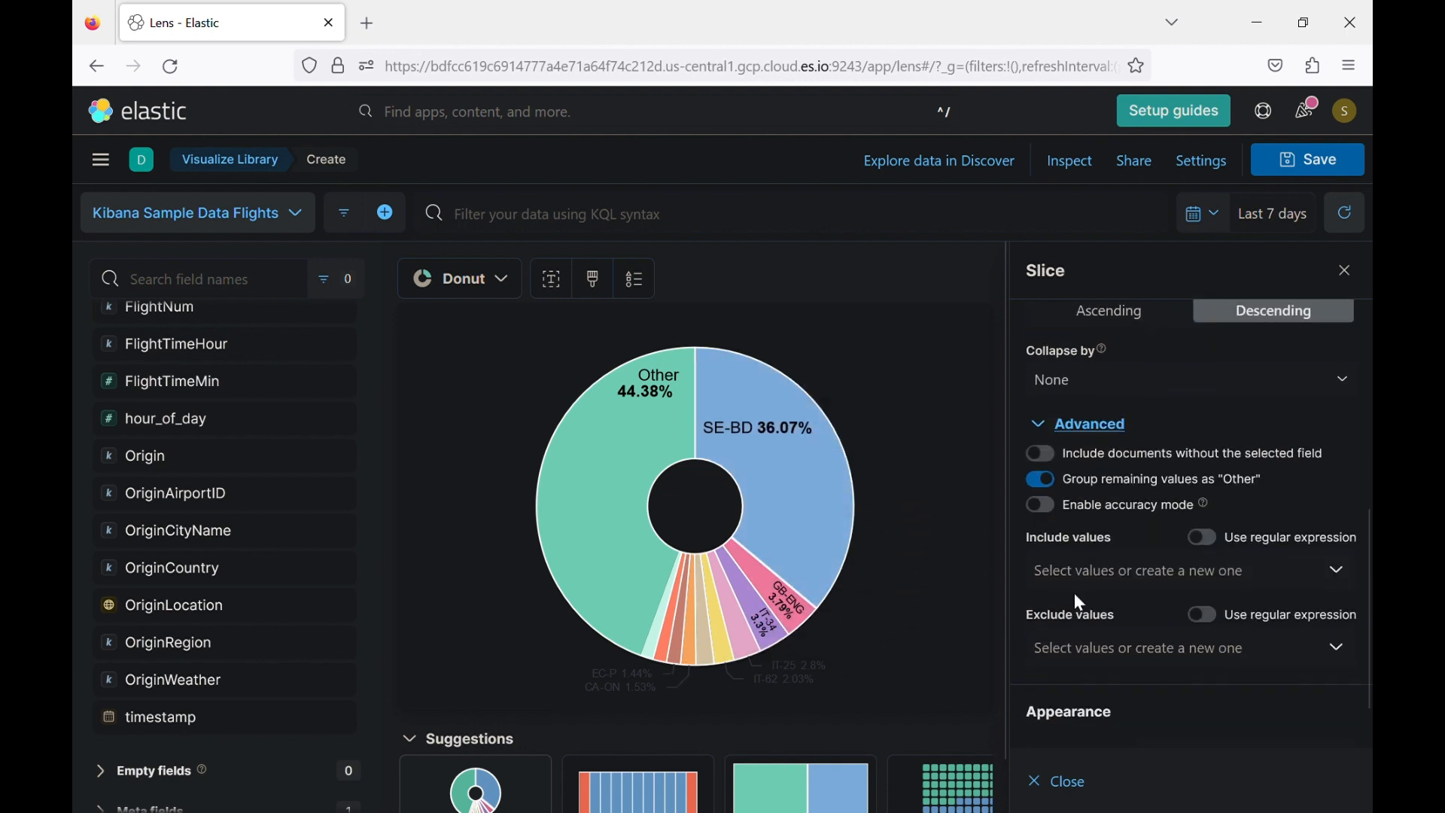
left_click(1061, 486)
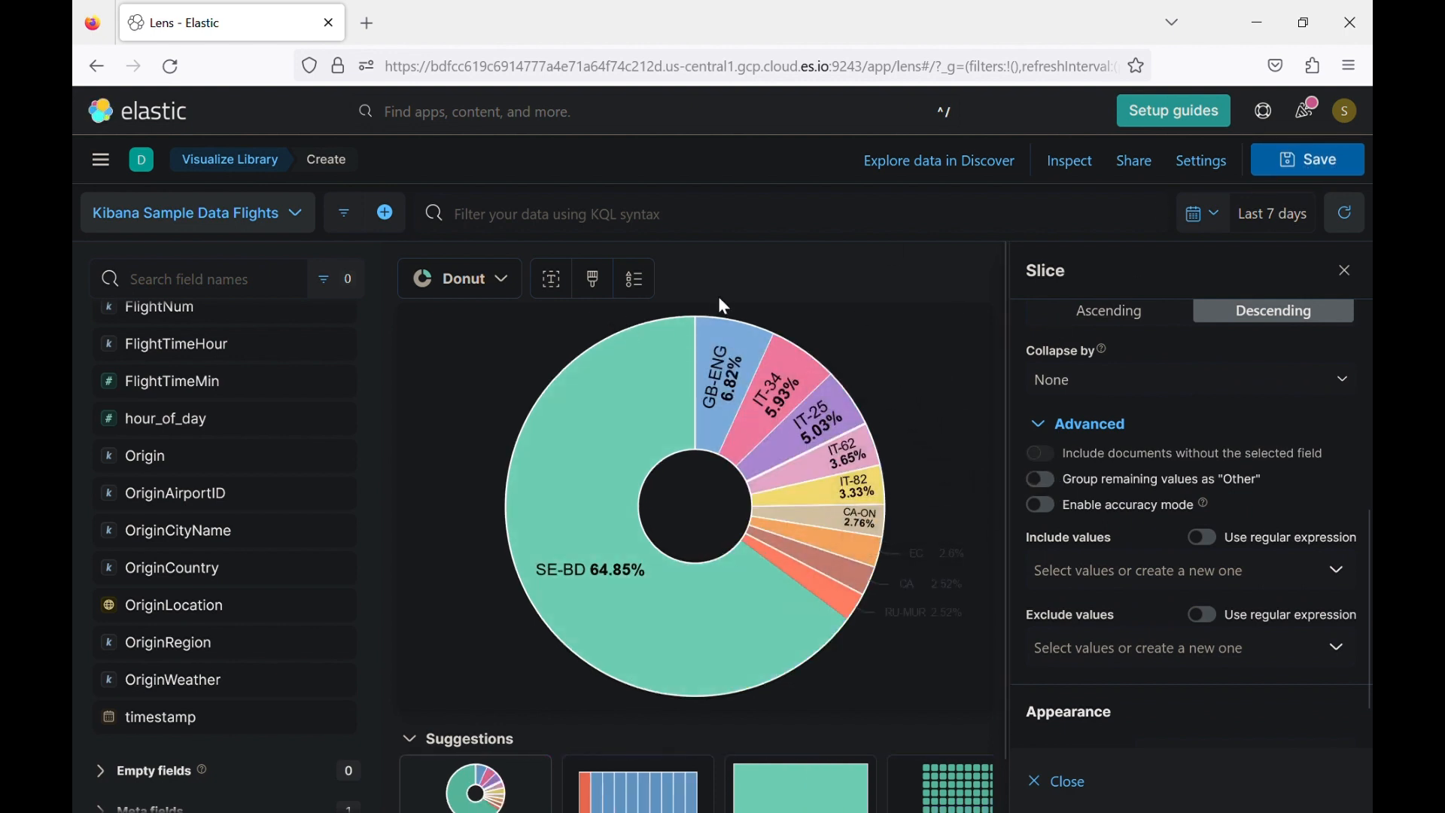
mouse_move(570, 476)
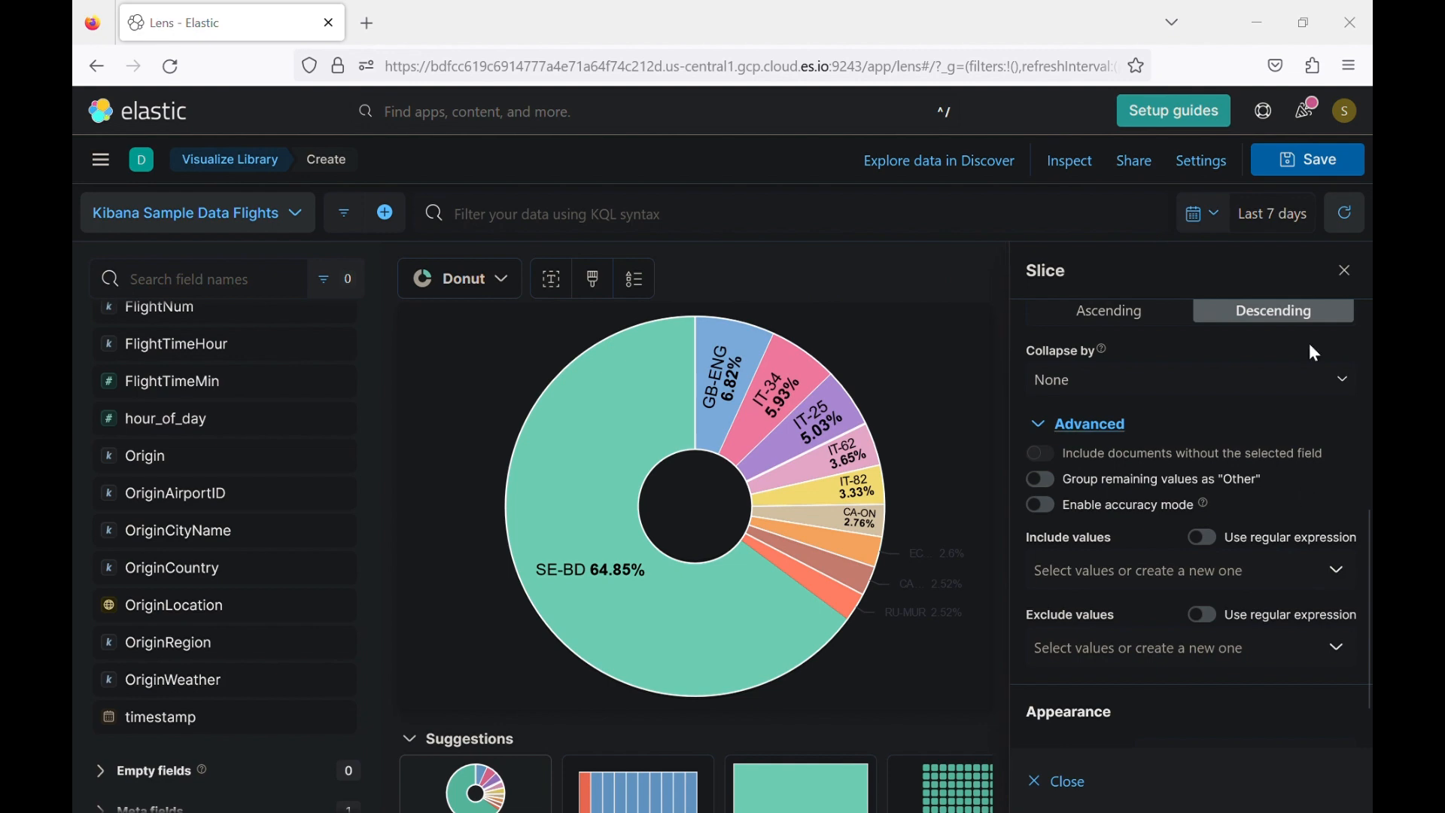
Save the donut to the library as "[Tuto] first lens" with the Tutorial tag and no dashboard.
left_click(1313, 178)
left_click(1301, 166)
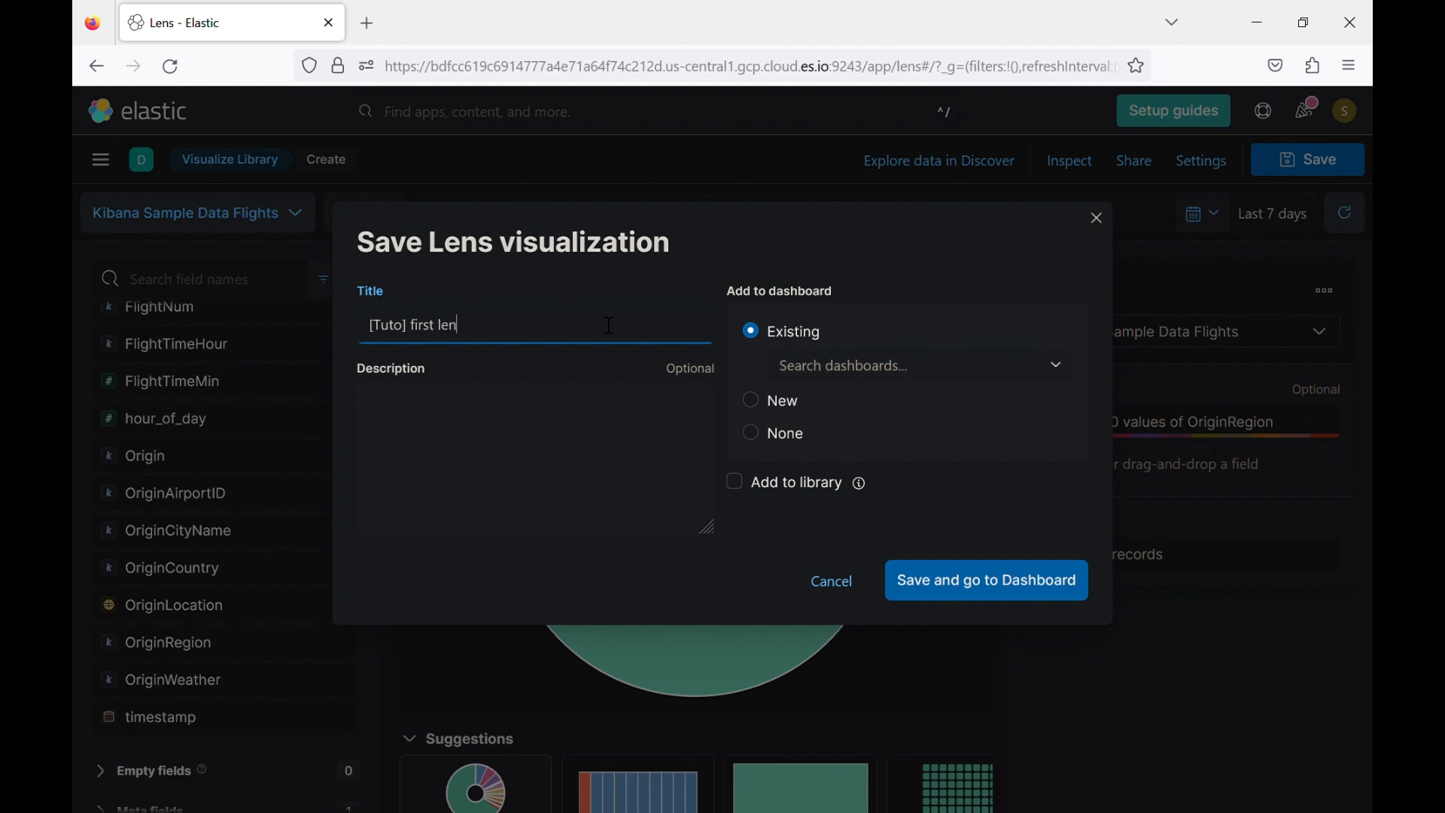
left_click(780, 438)
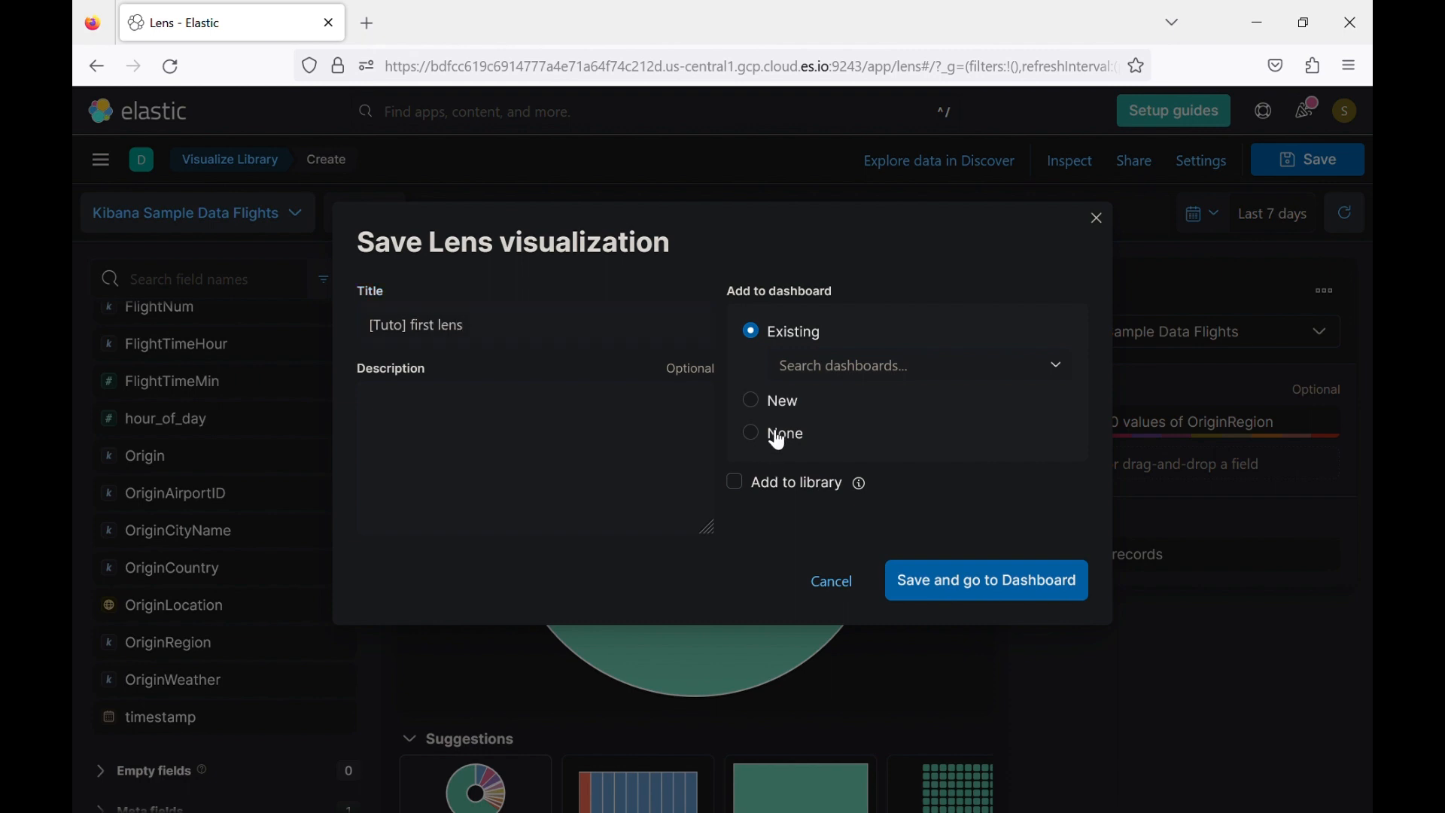
left_click(703, 566)
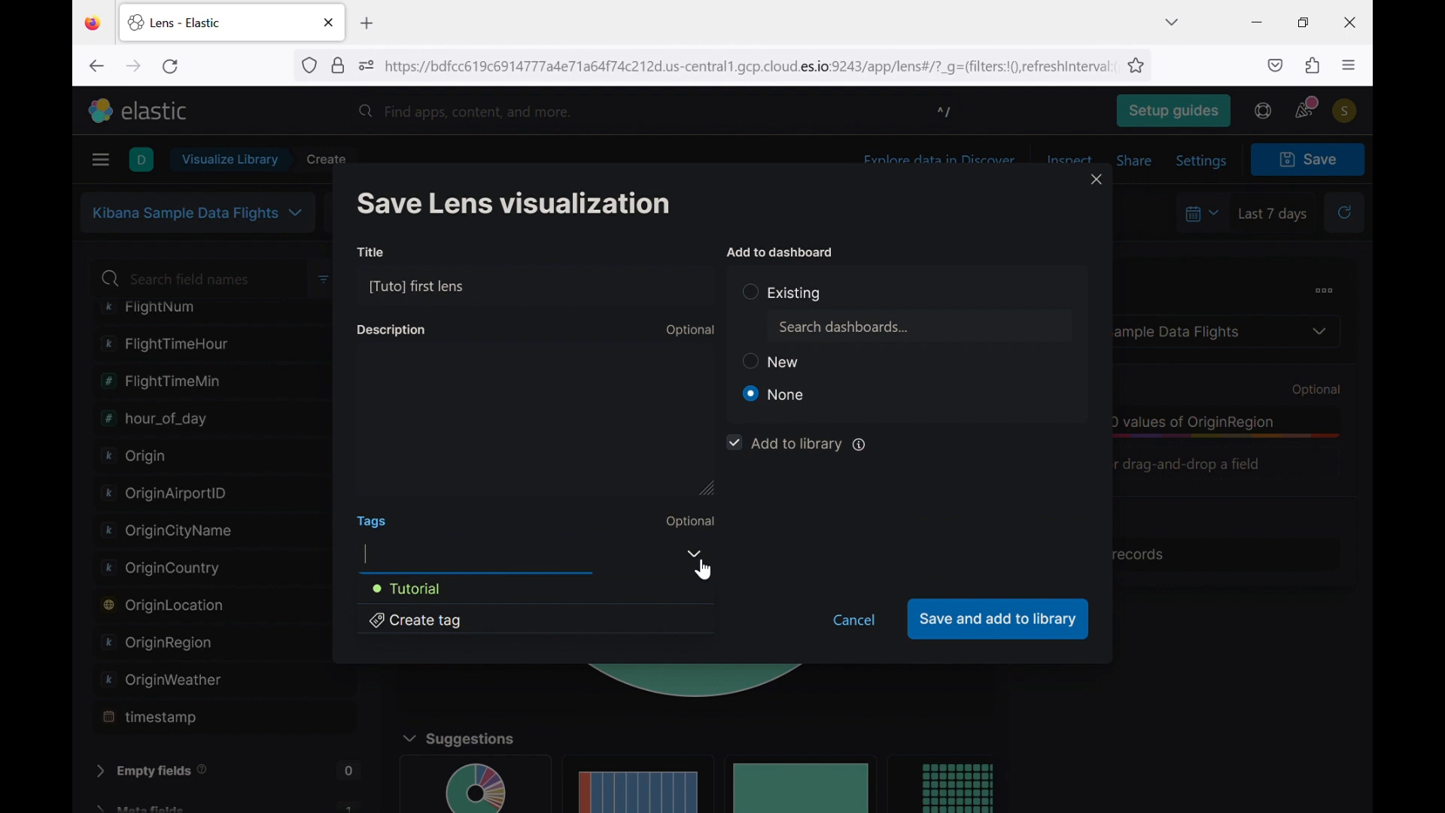
left_click(658, 589)
left_click(979, 623)
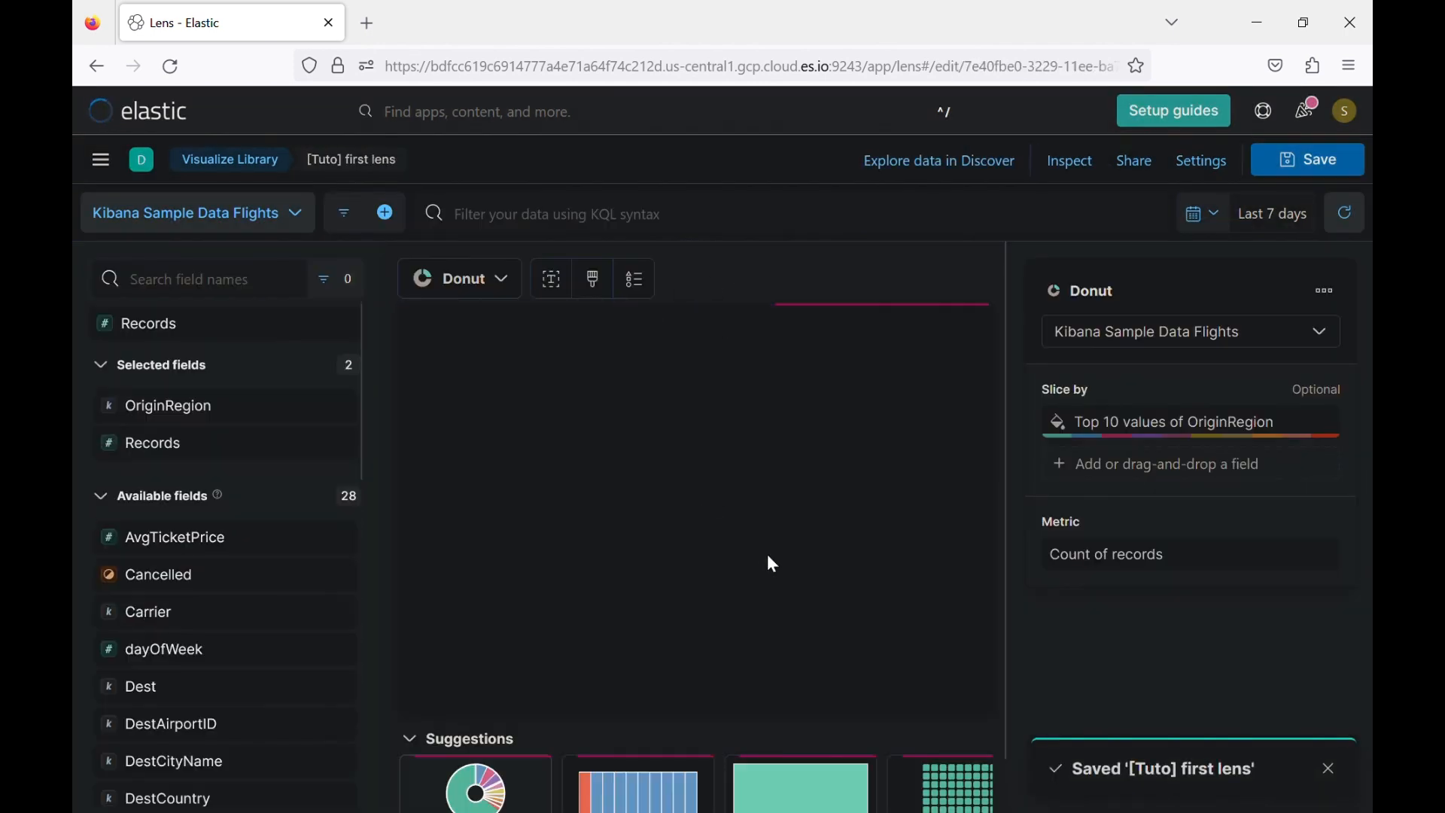
Go to Discover, view the top values of the selected Dest field and visualize that field in Lens.
left_click(102, 161)
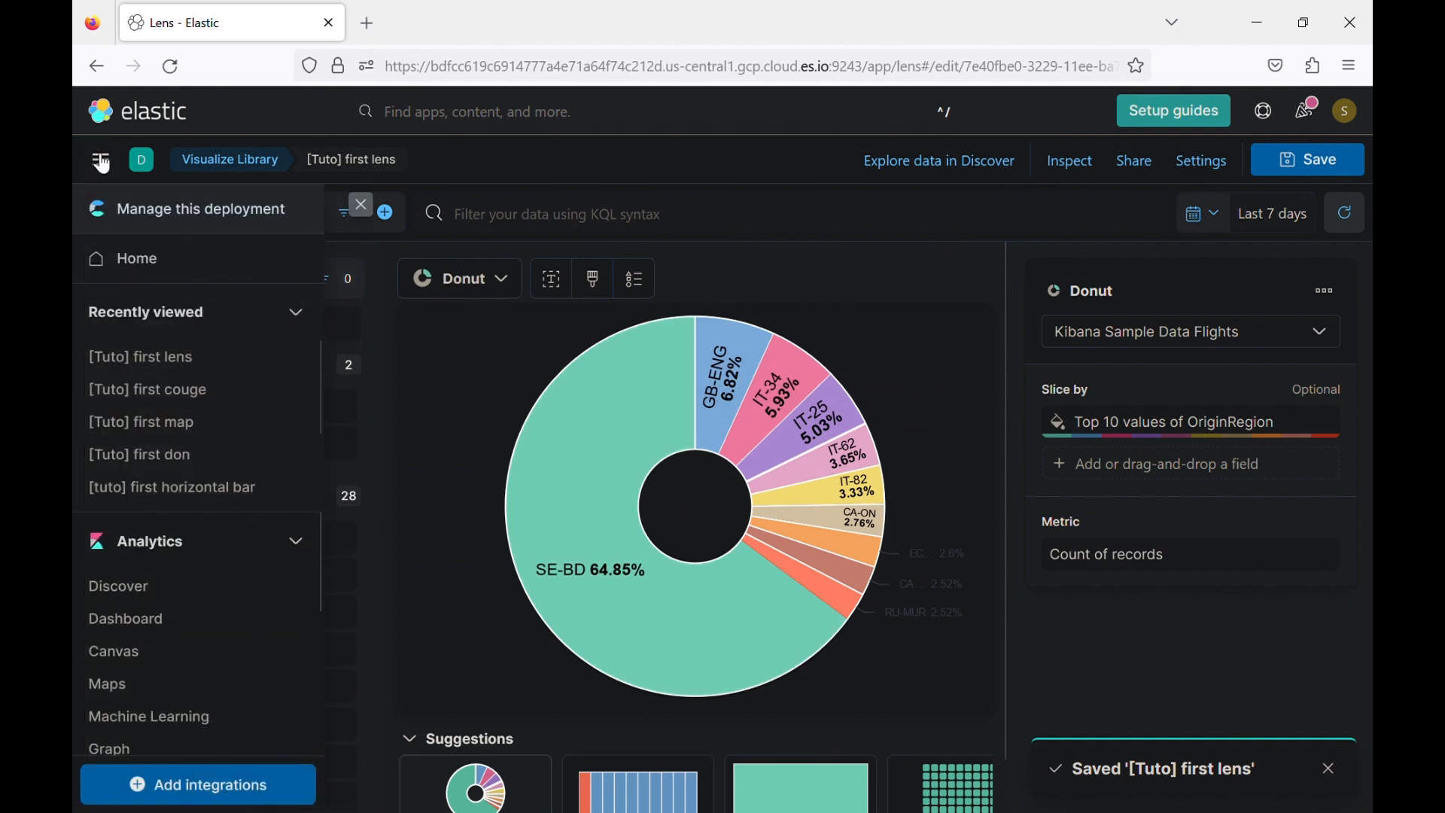
left_click(143, 591)
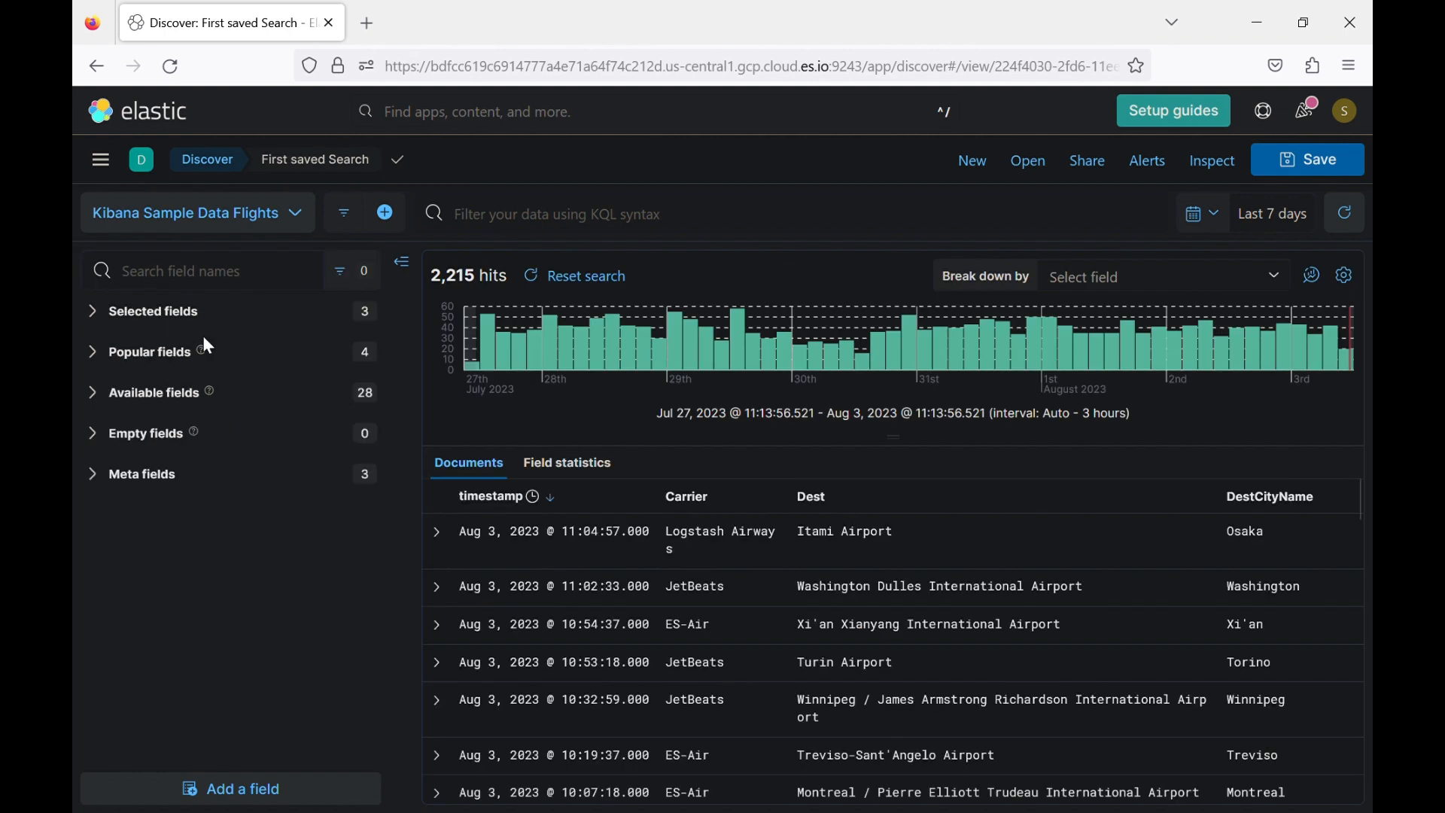
left_click(103, 322)
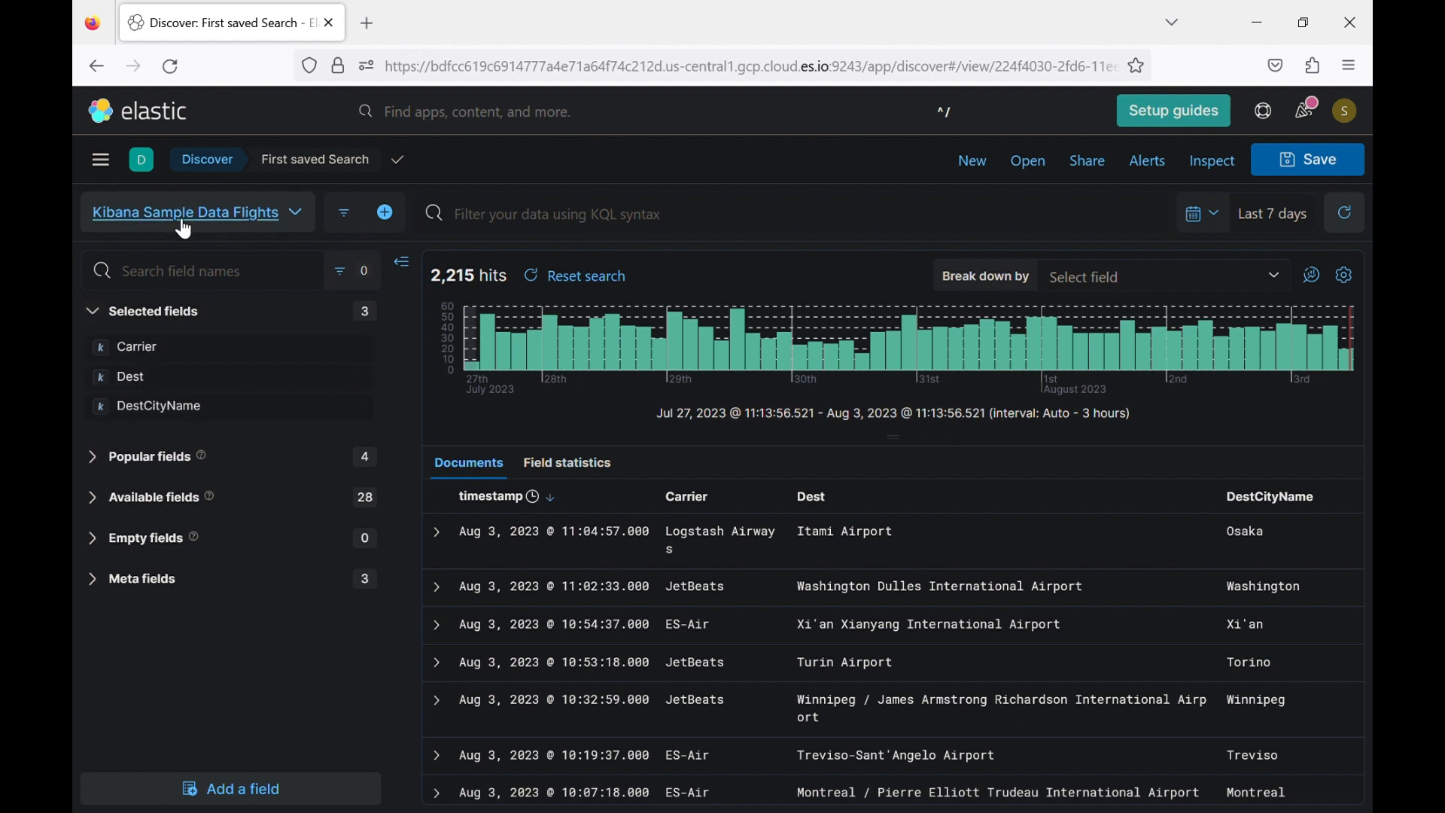
left_click(147, 393)
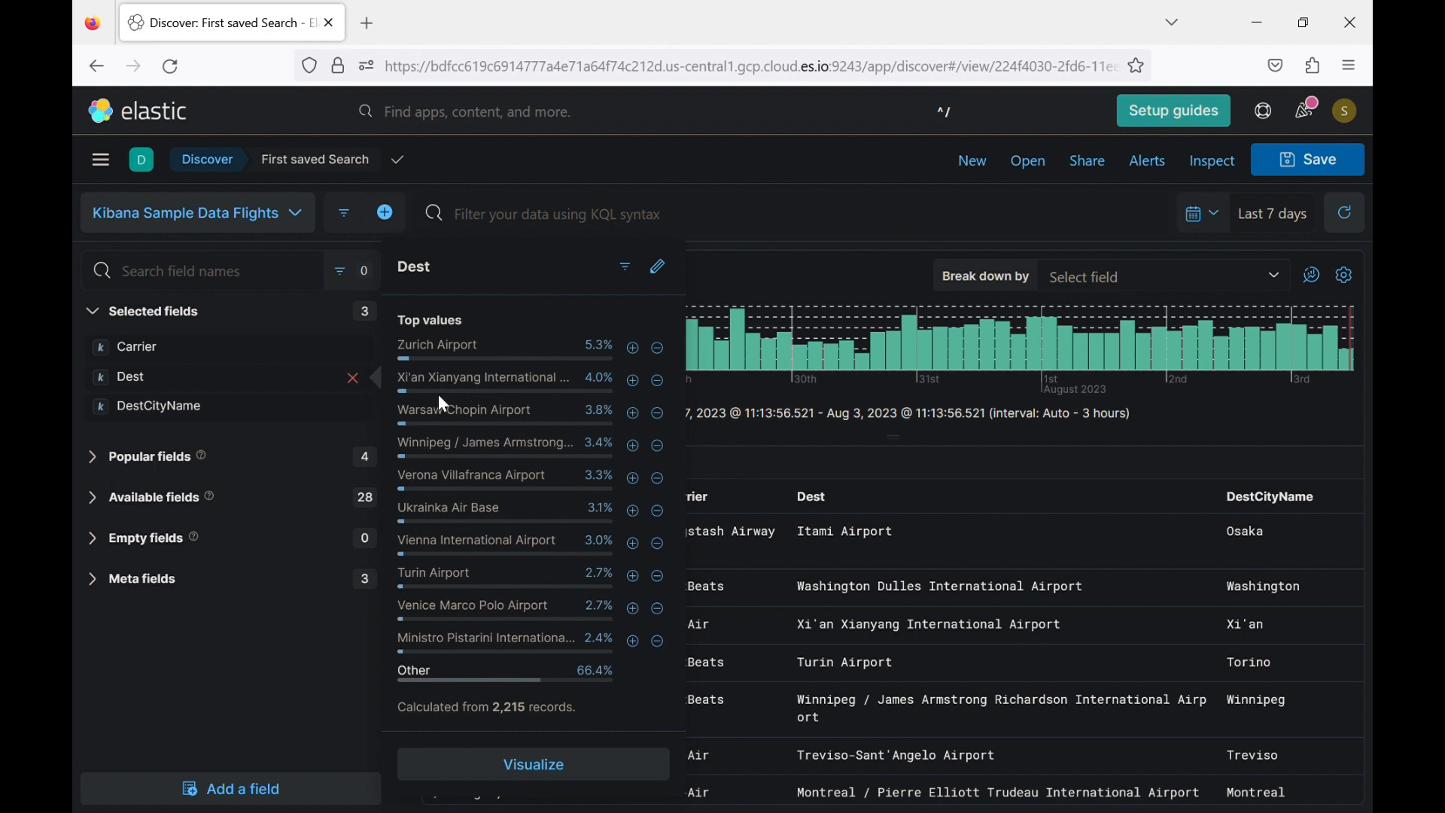
left_click(535, 766)
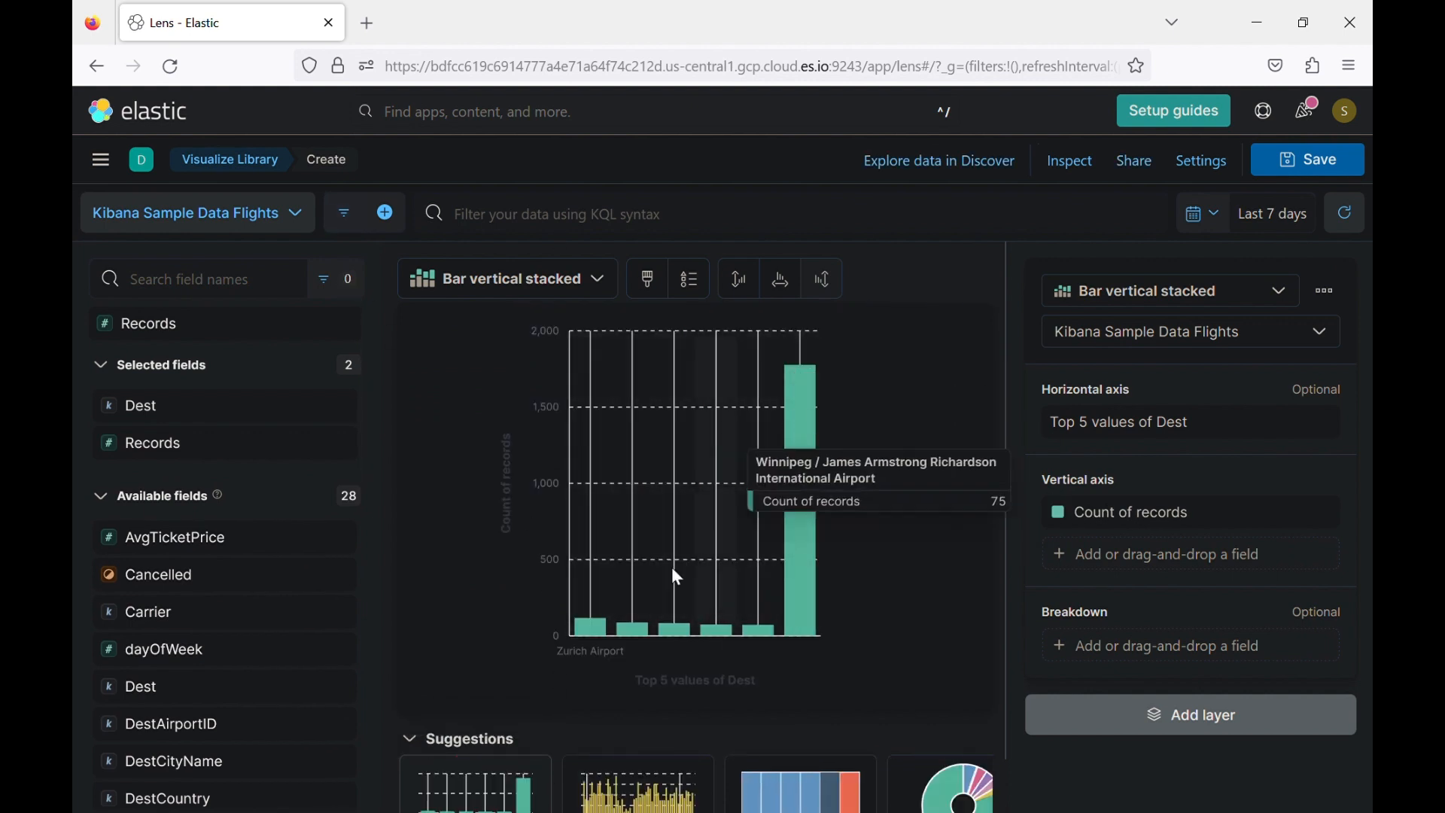
Return to the Visualize Library, discarding the unsaved Dest bar chart.
left_click(102, 160)
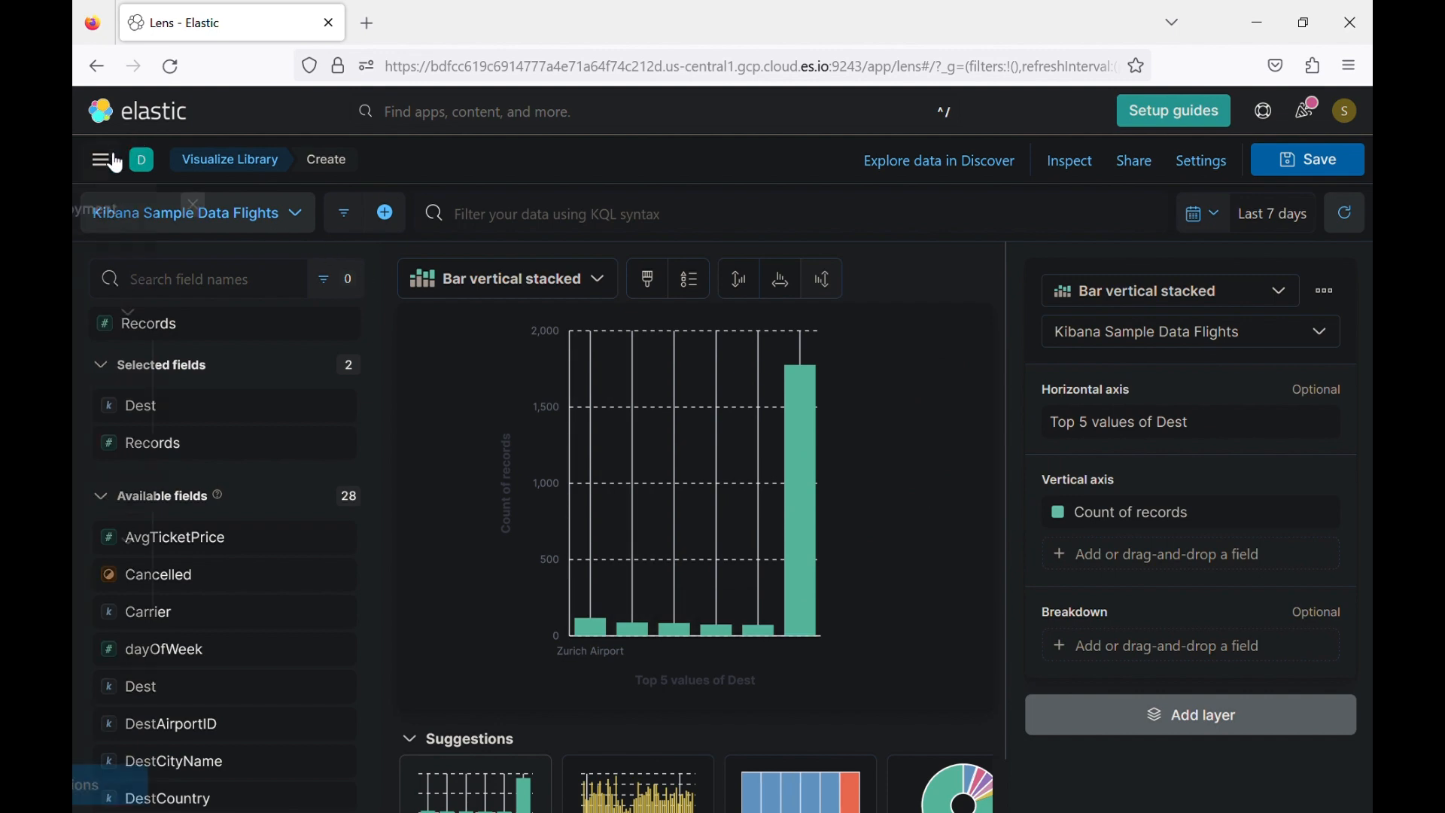
scroll(150, 687, "down", 2)
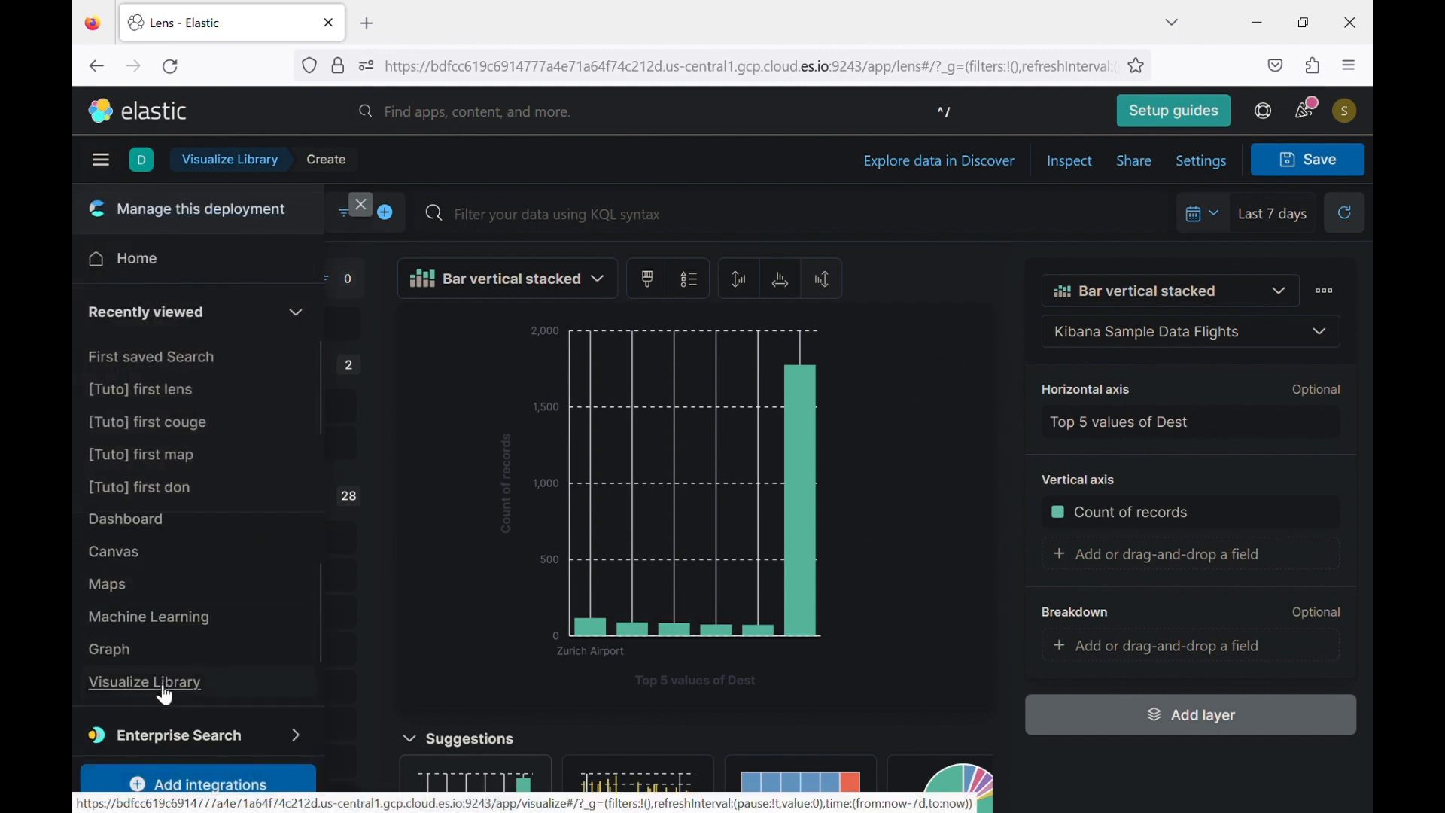
left_click(164, 686)
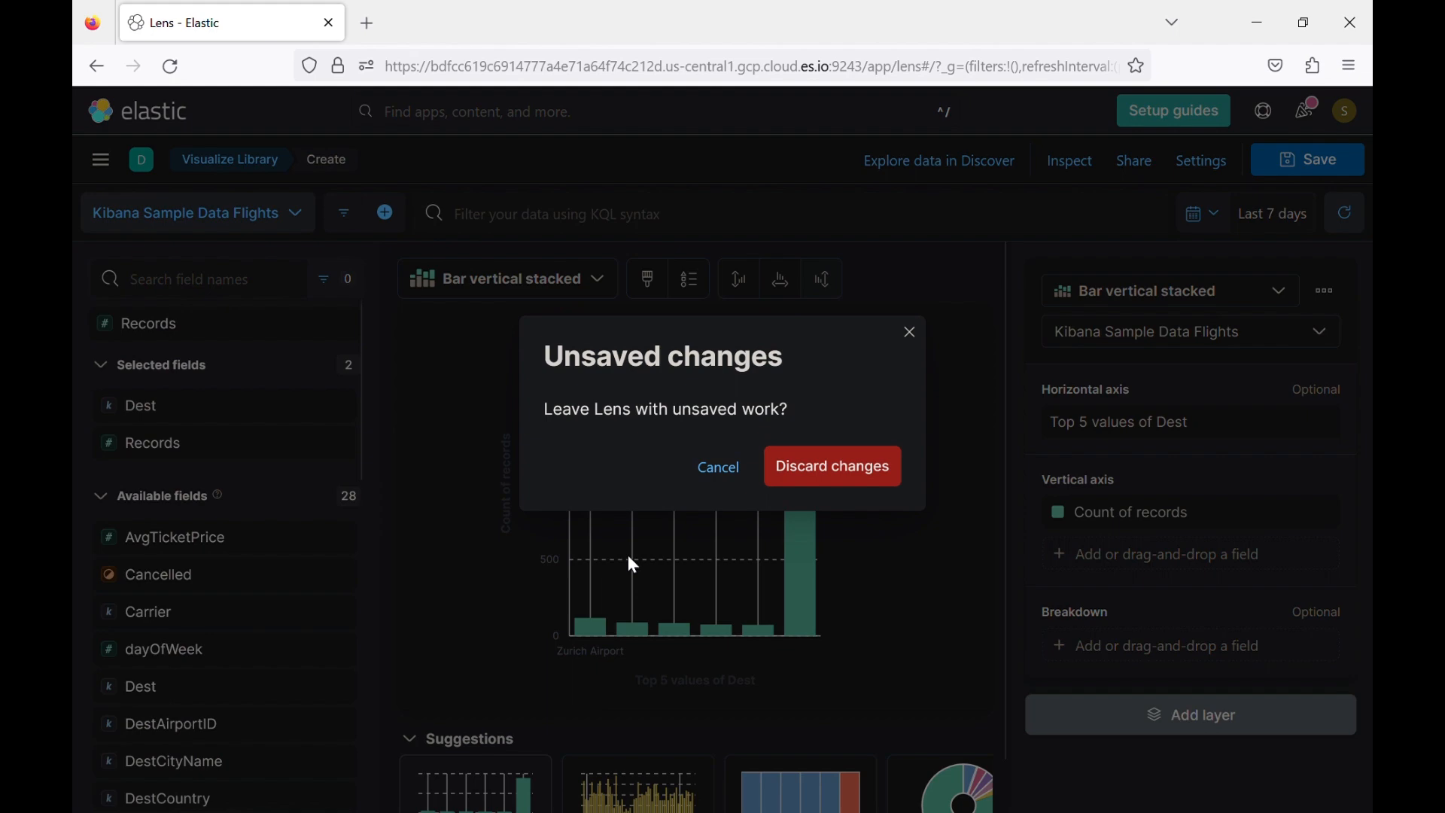
left_click(796, 479)
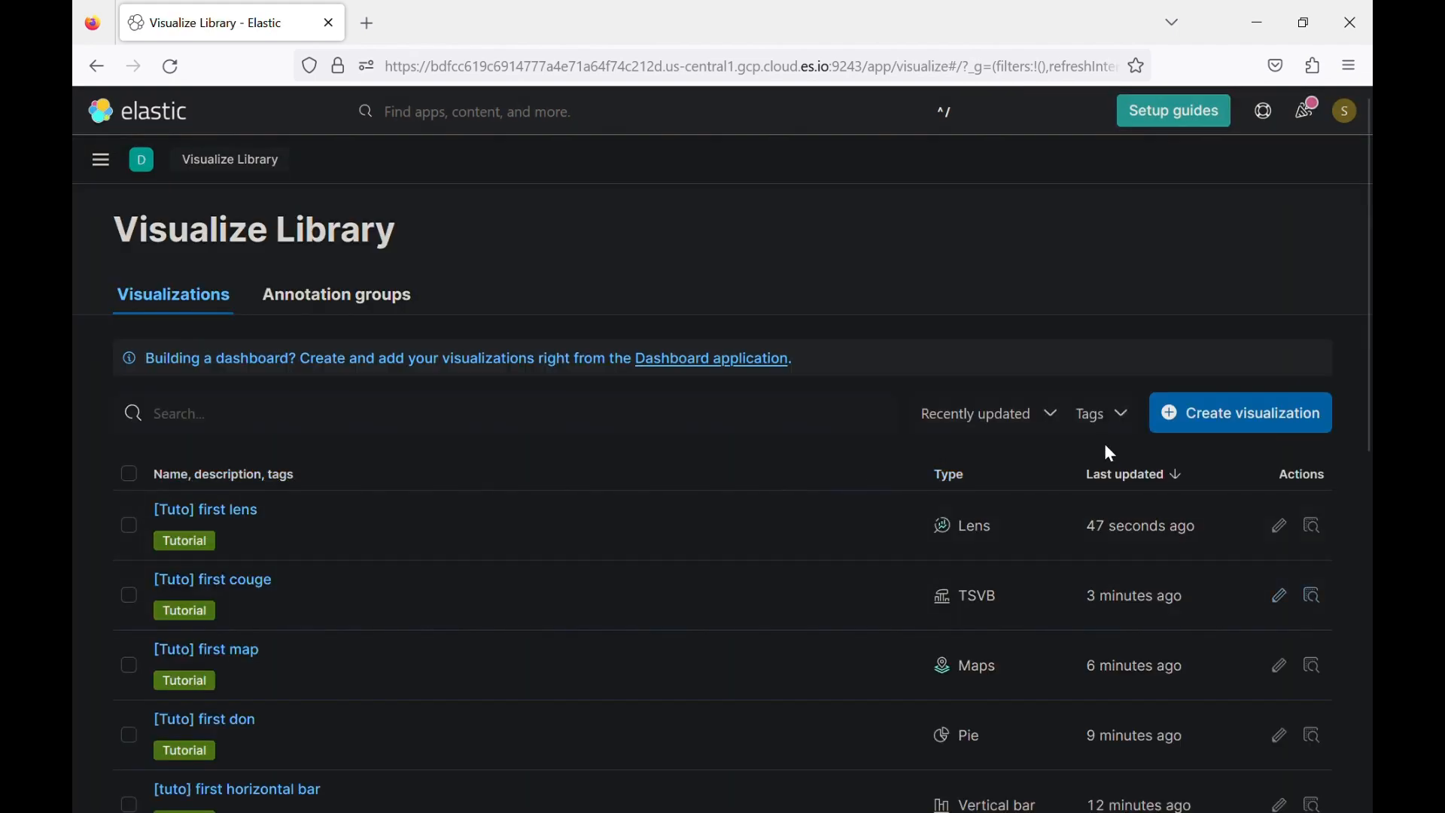
Start a new custom visualization and read through the default Vega spec, including its index and date histogram sections.
left_click(1216, 411)
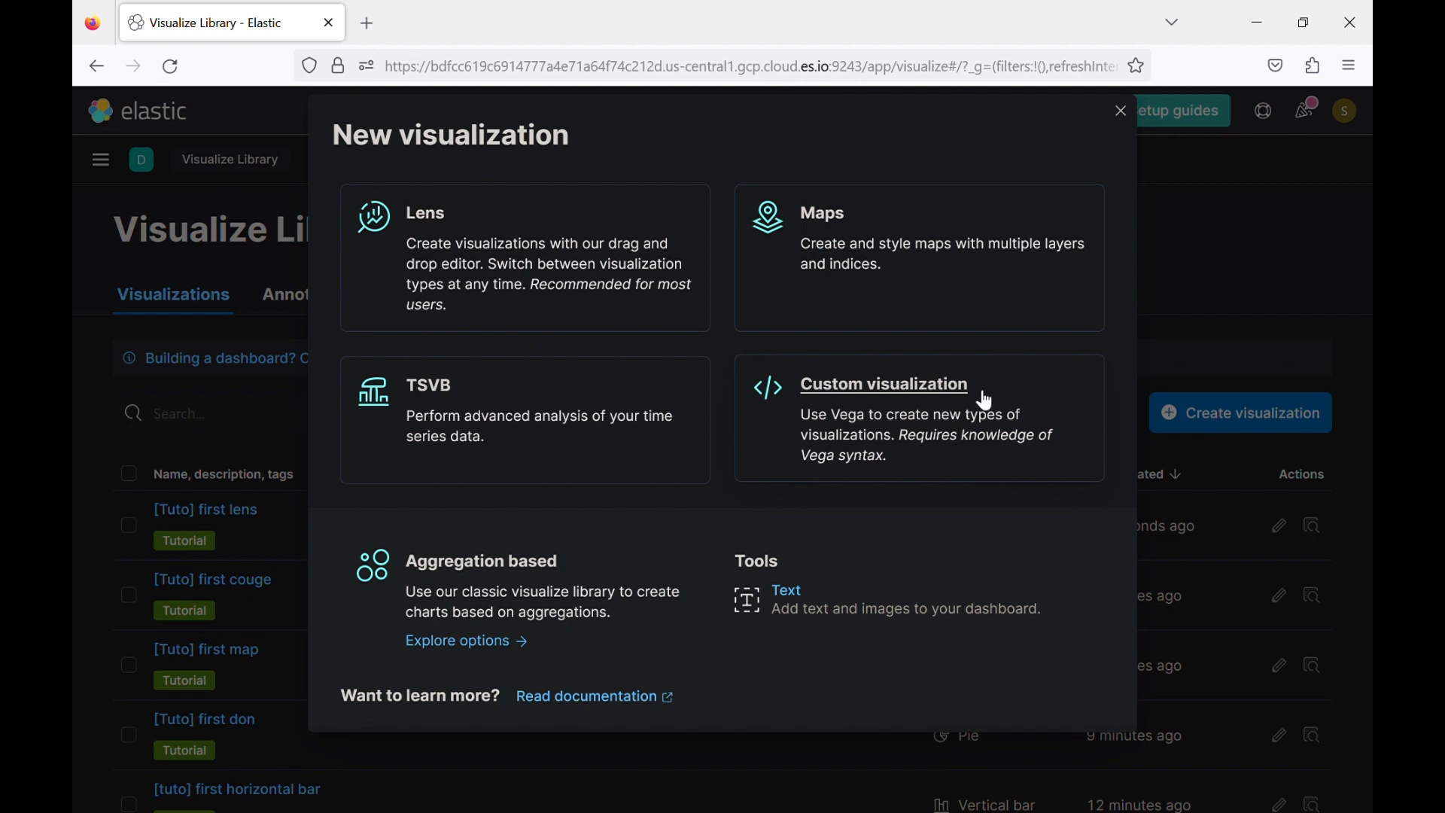
left_click(914, 397)
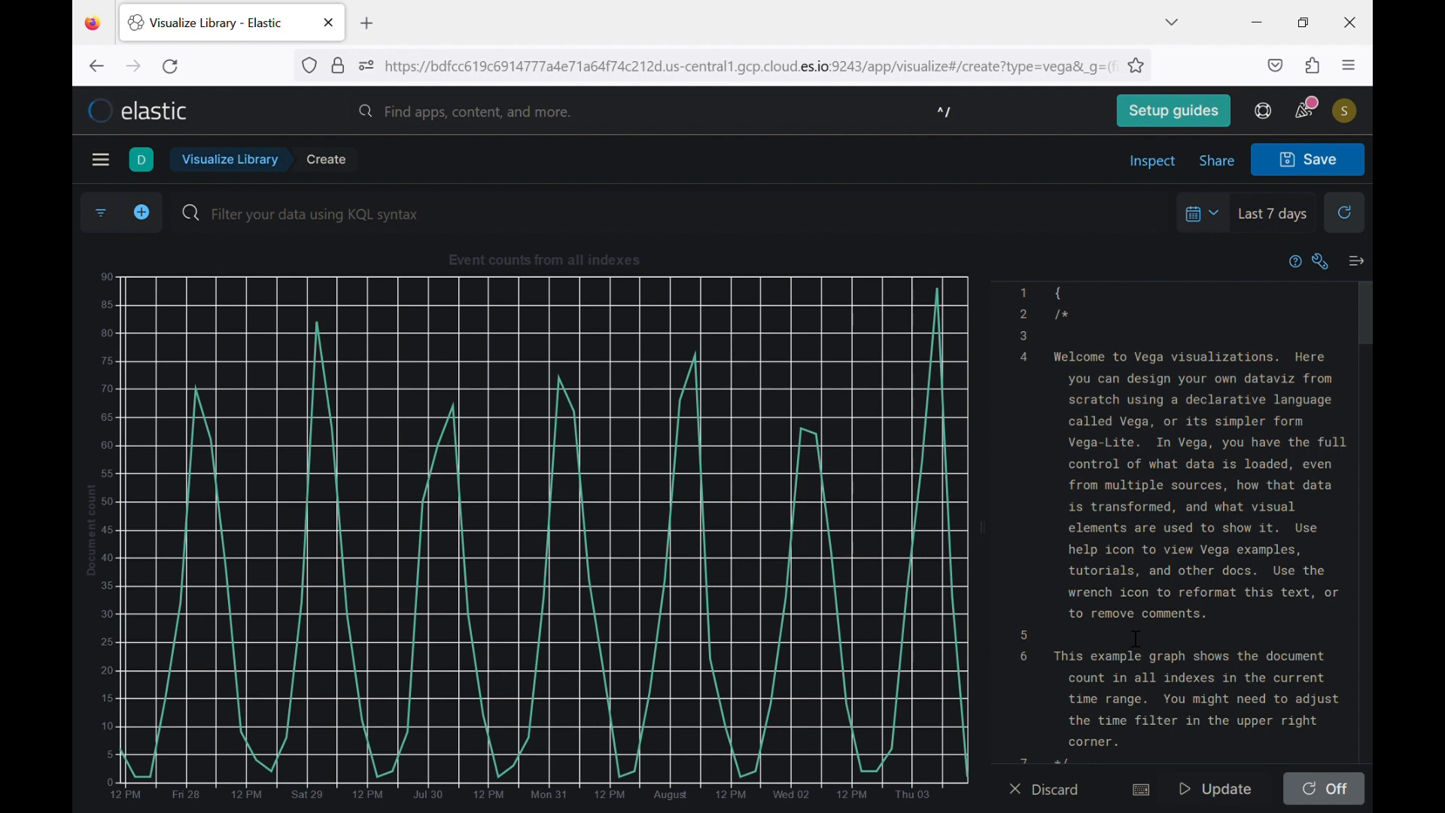
scroll(1138, 639, "down", 3)
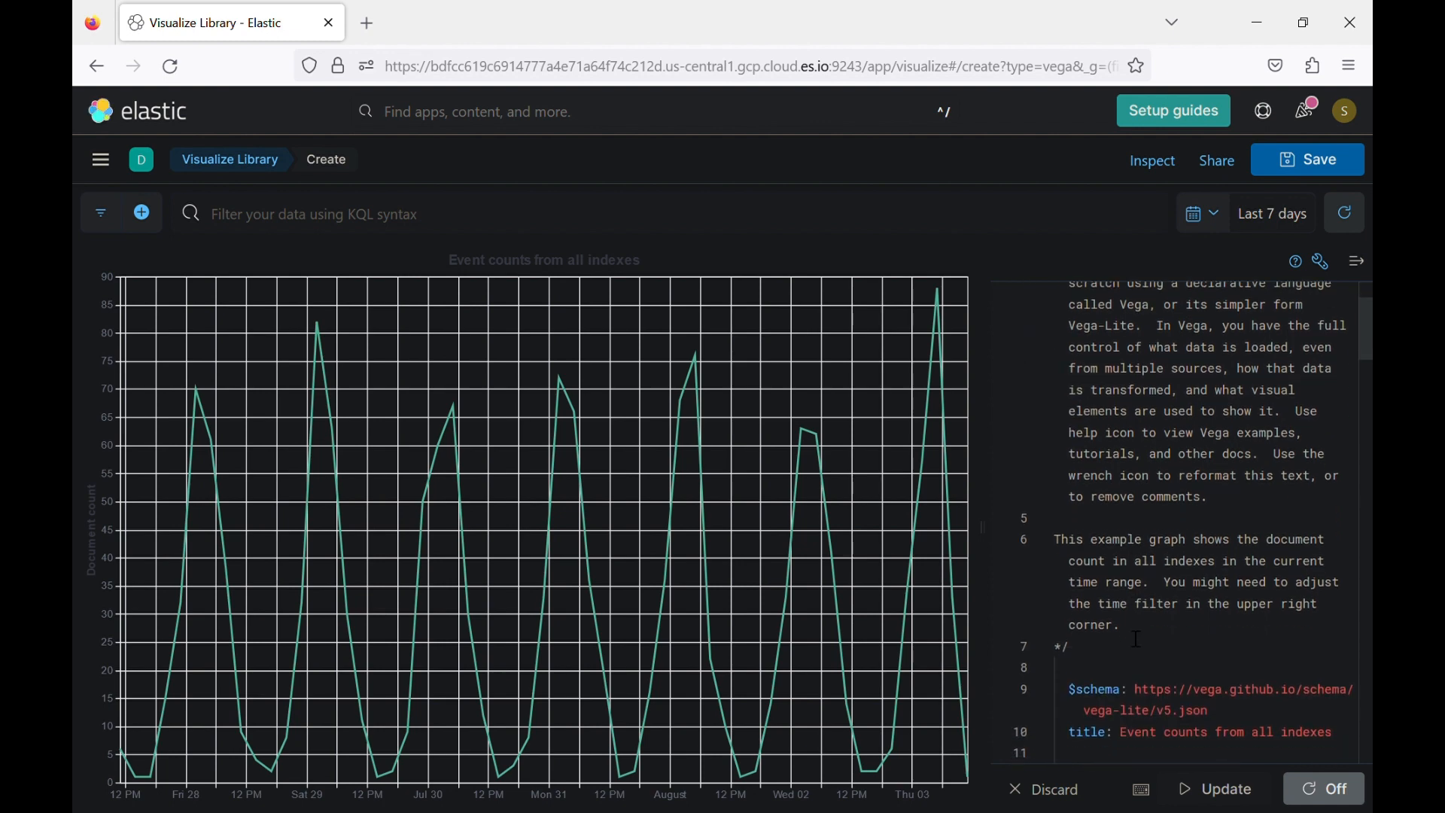
scroll(1138, 639, "down", 2)
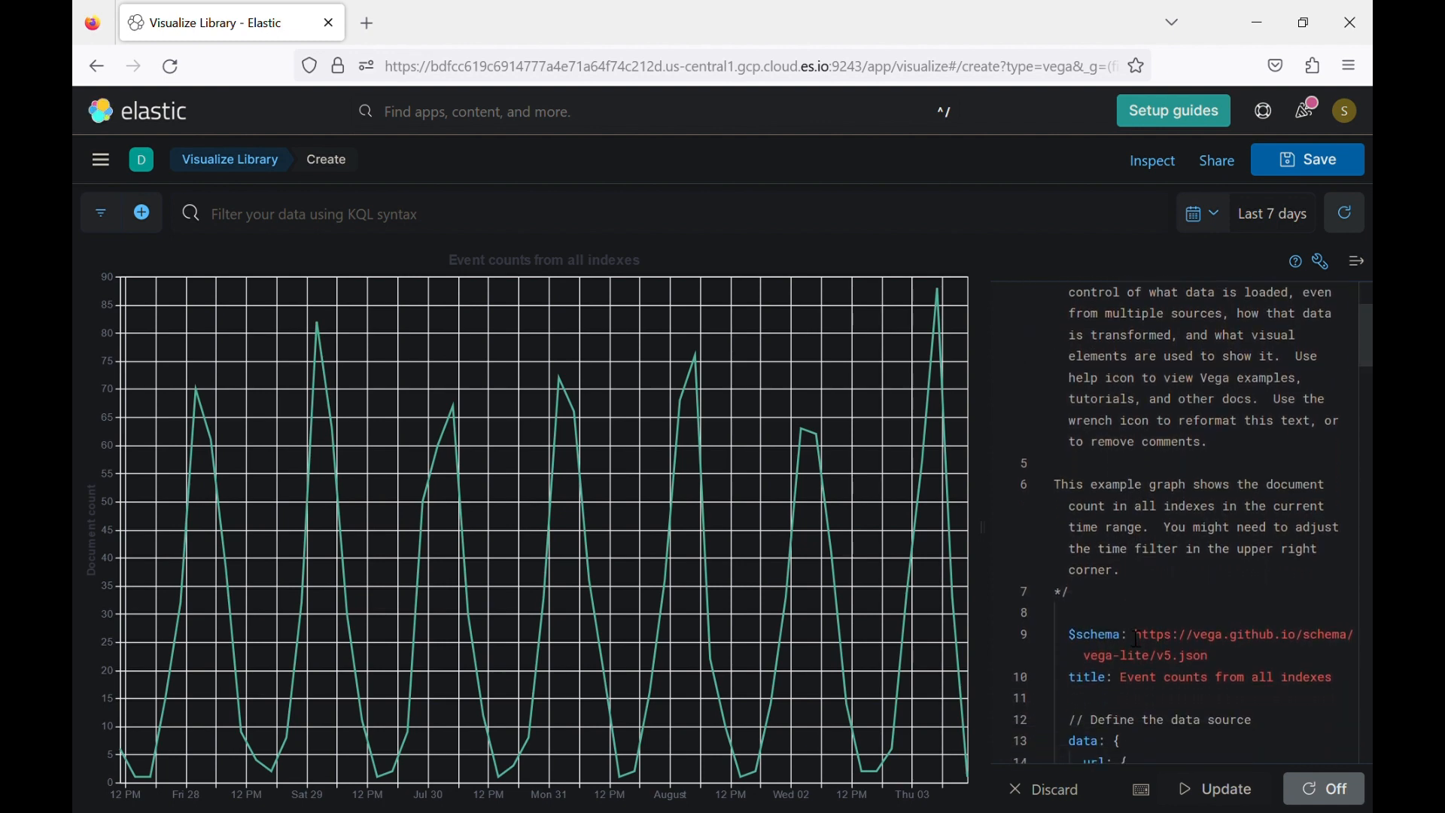
scroll(1125, 669, "down", 15)
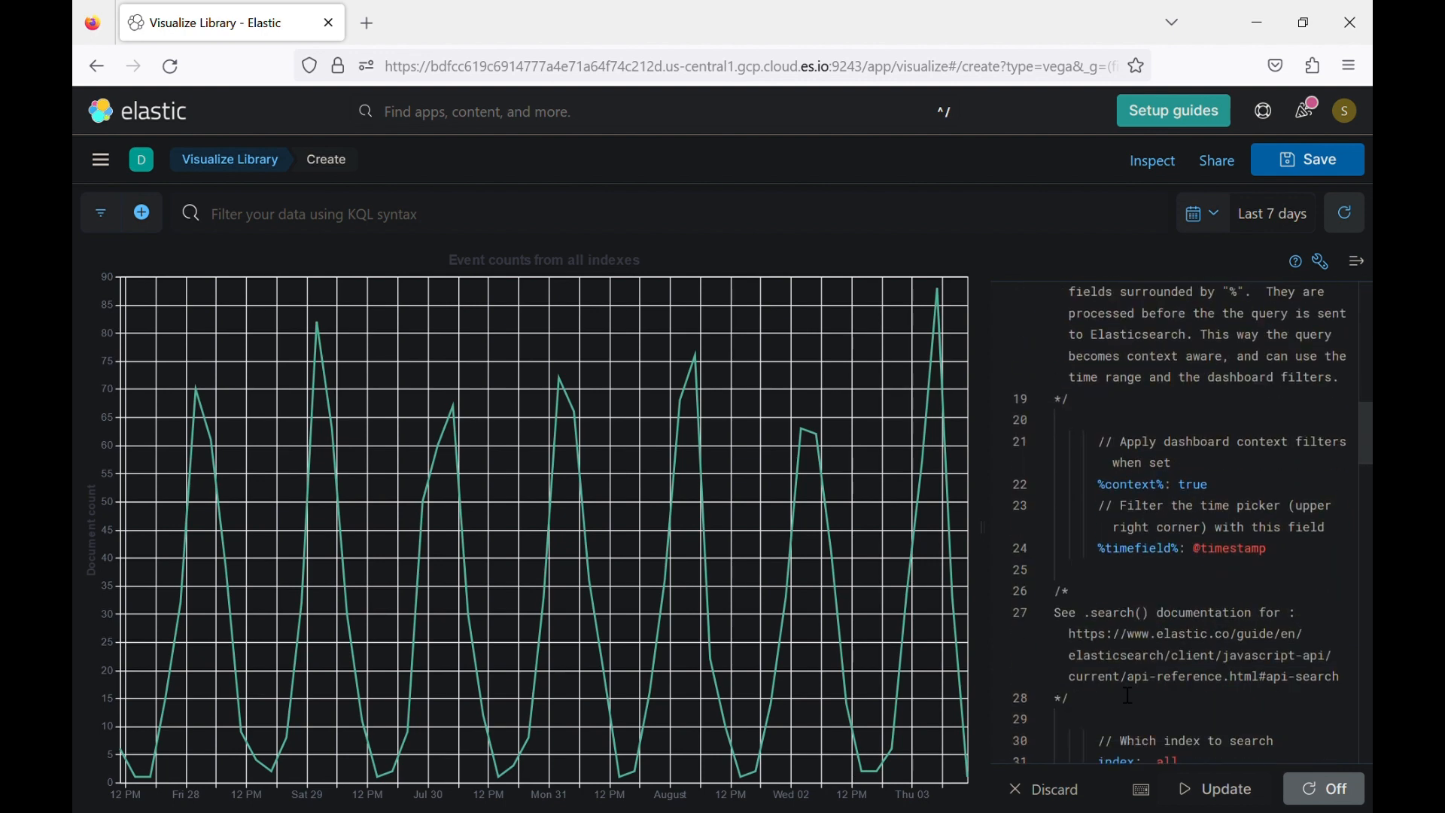
scroll(1132, 696, "down", 3)
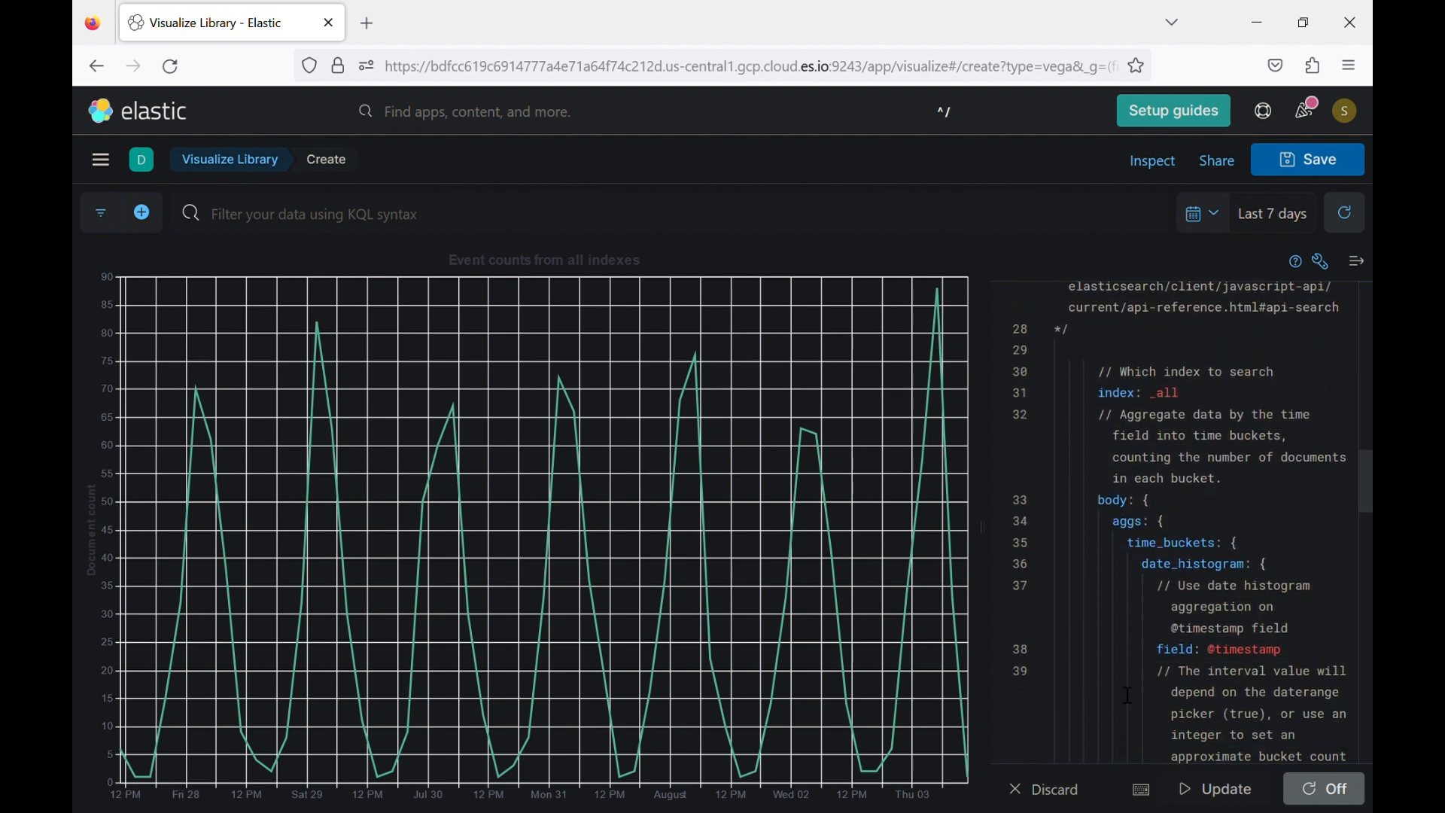
scroll(1219, 595, "down", 5)
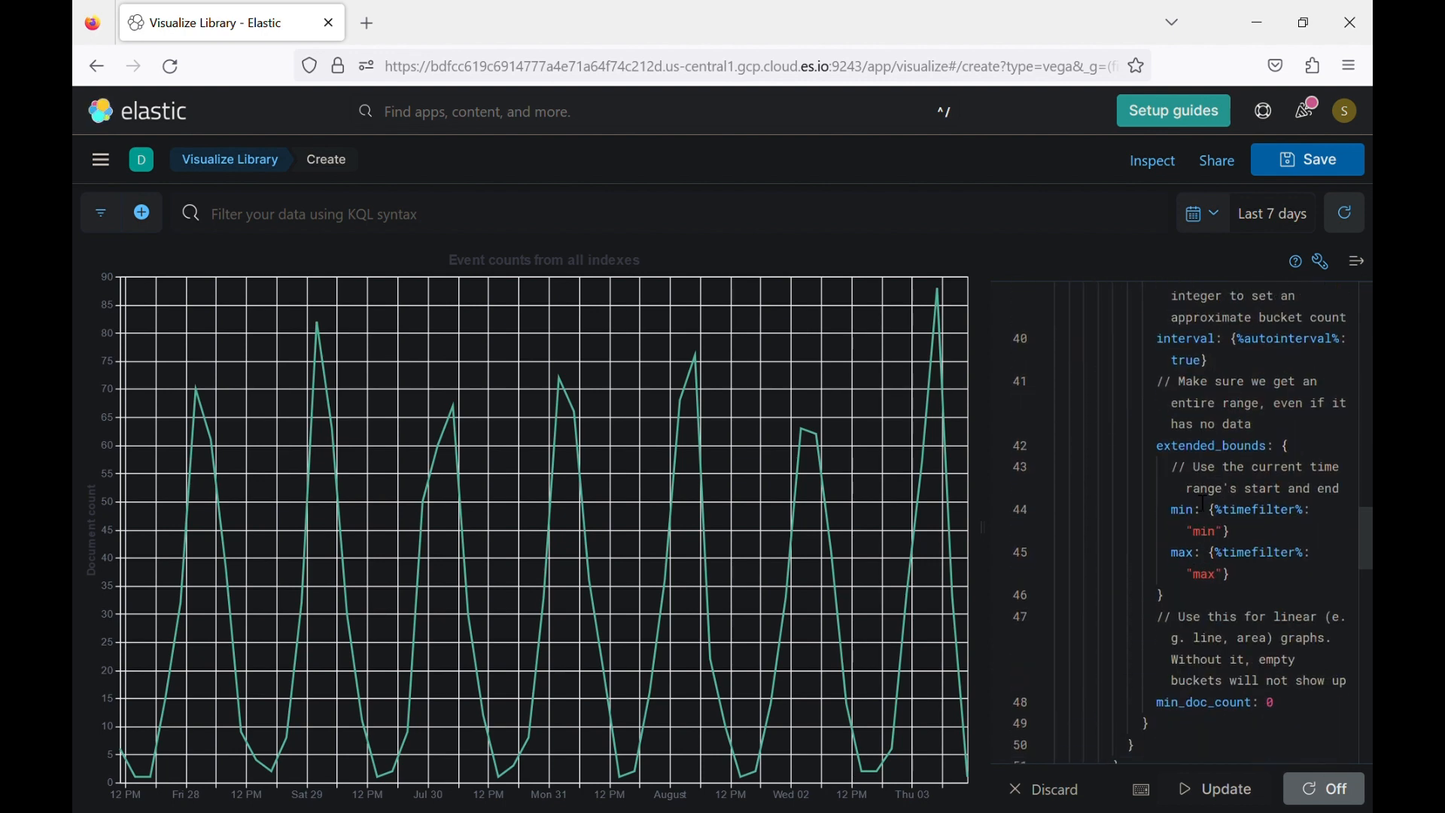
scroll(1142, 564, "up", 8)
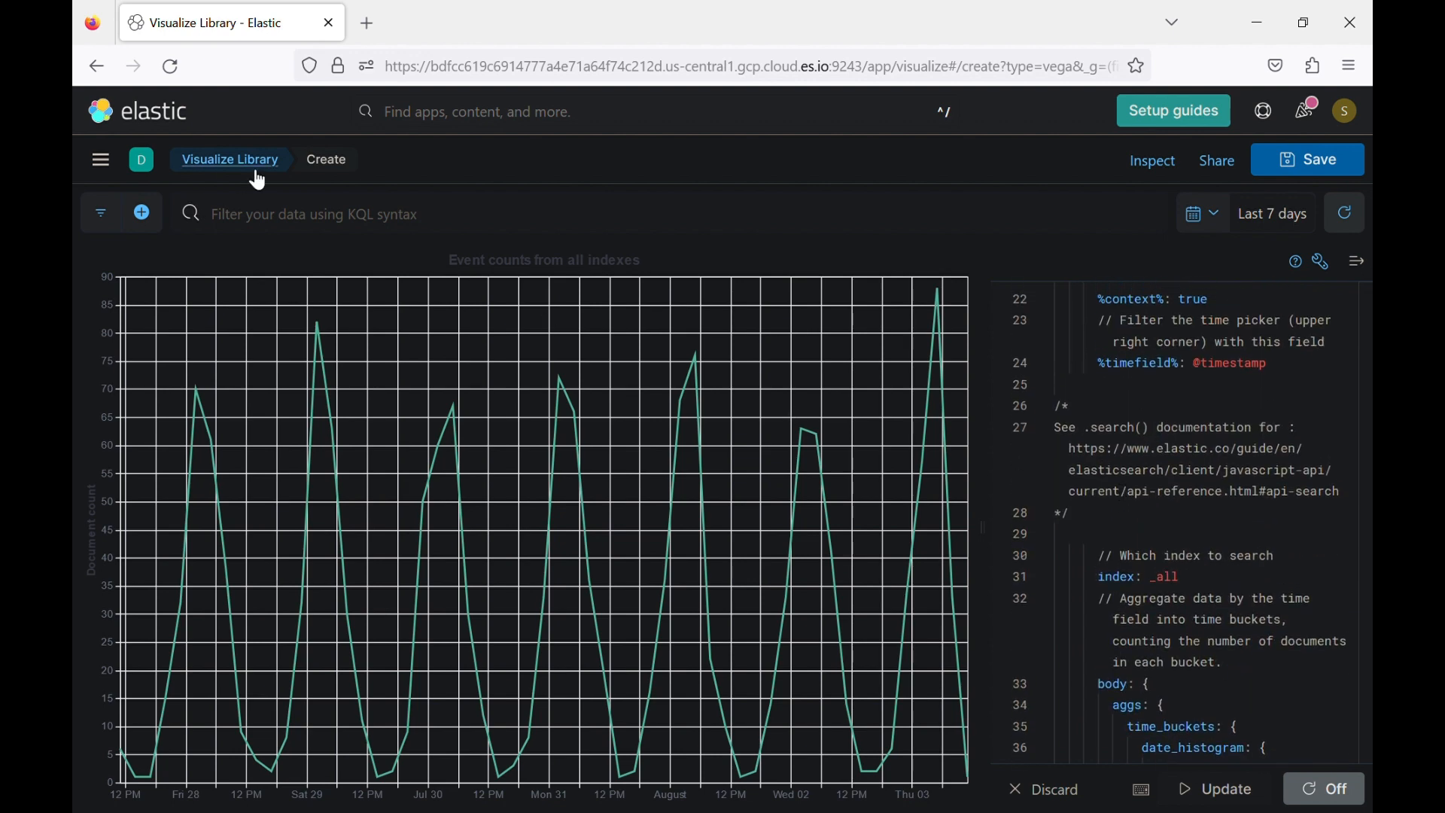
scroll(1201, 619, "up", 8)
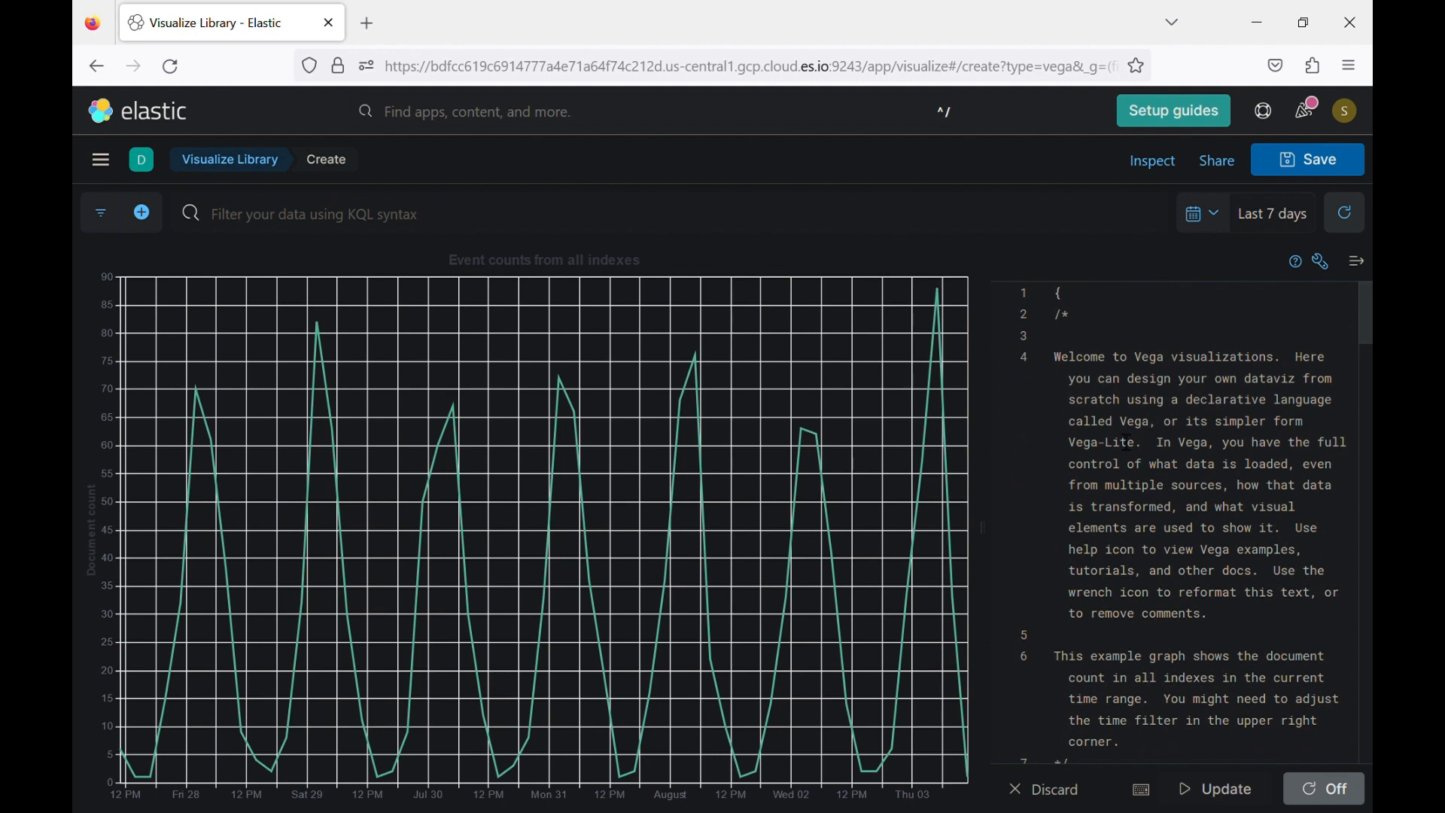
scroll(1126, 444, "down", 10)
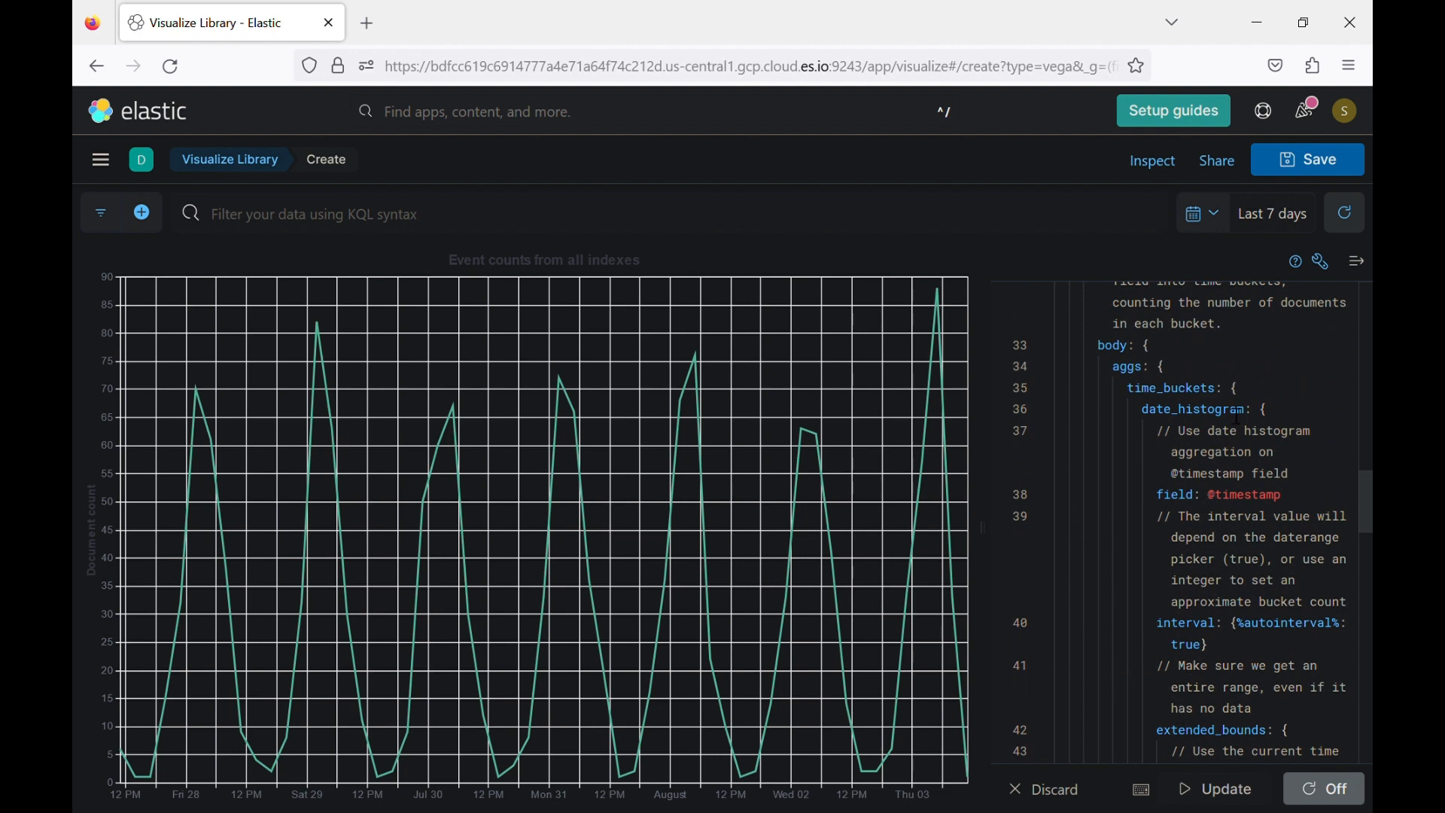
Open the Kibana Vega help page, skim its Vega-Lite tutorial and sample query, and return to the Vega editor.
left_click(1296, 261)
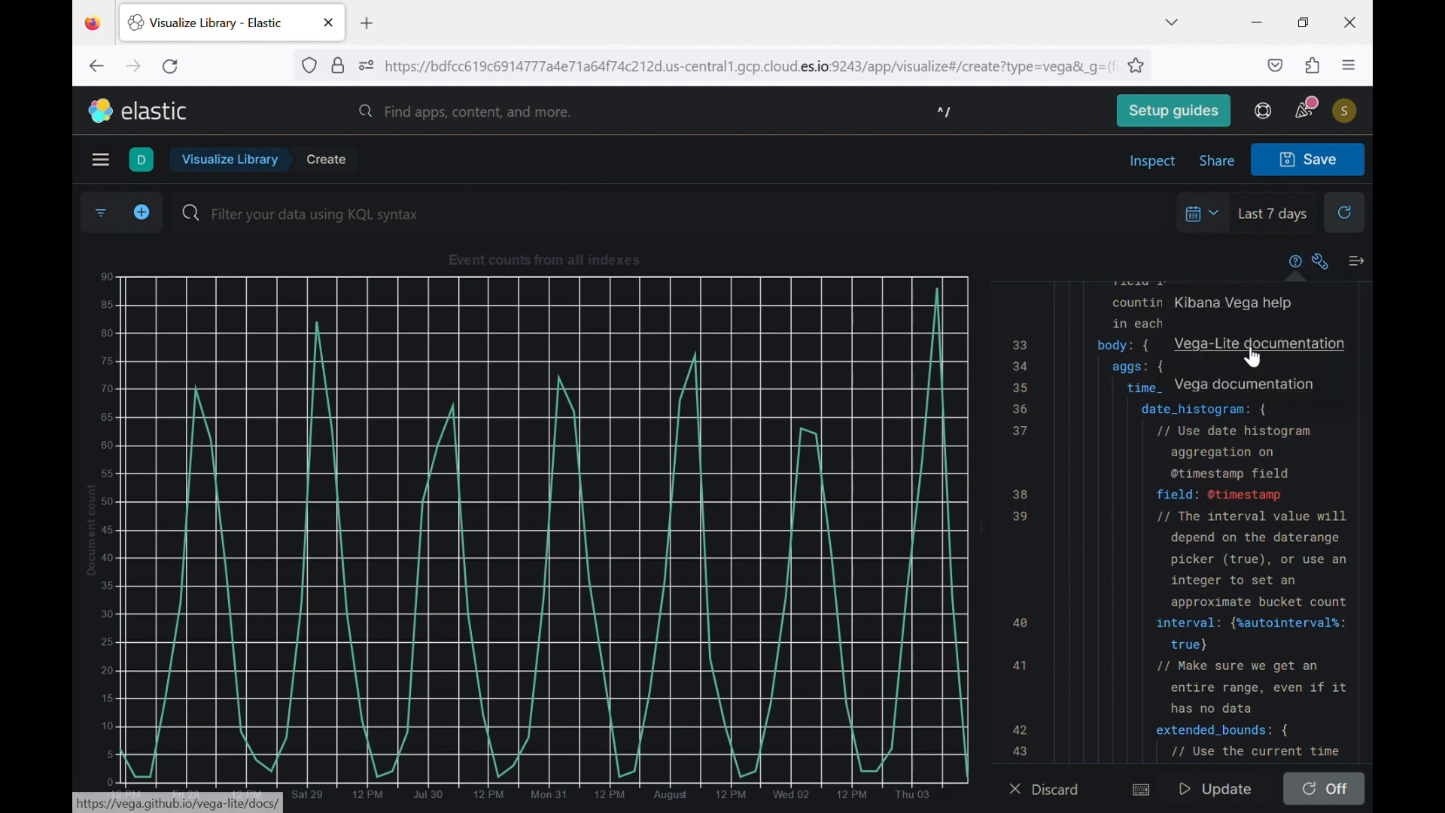
left_click(1234, 305)
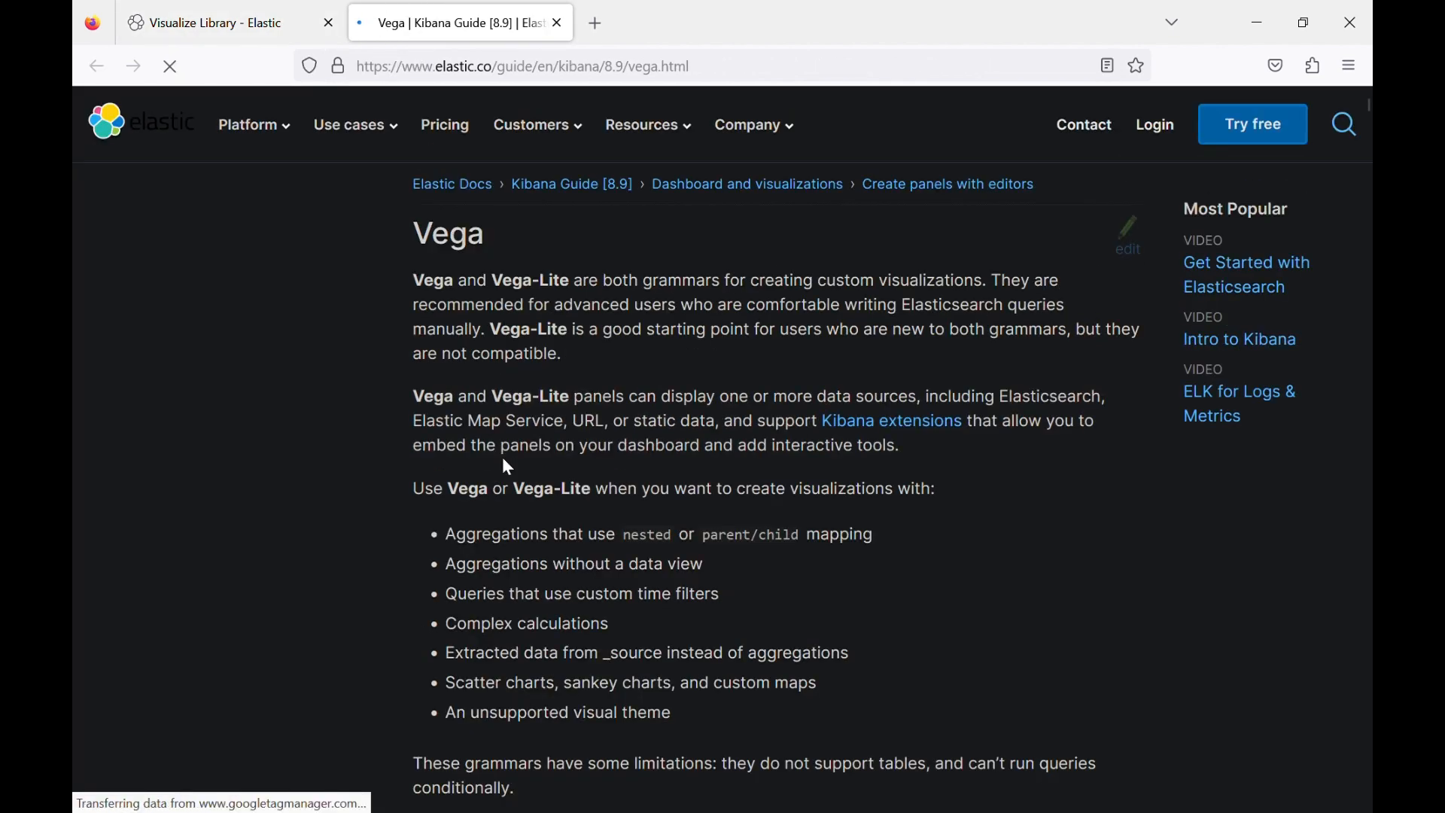
scroll(502, 458, "down", 15)
scroll(515, 468, "down", 18)
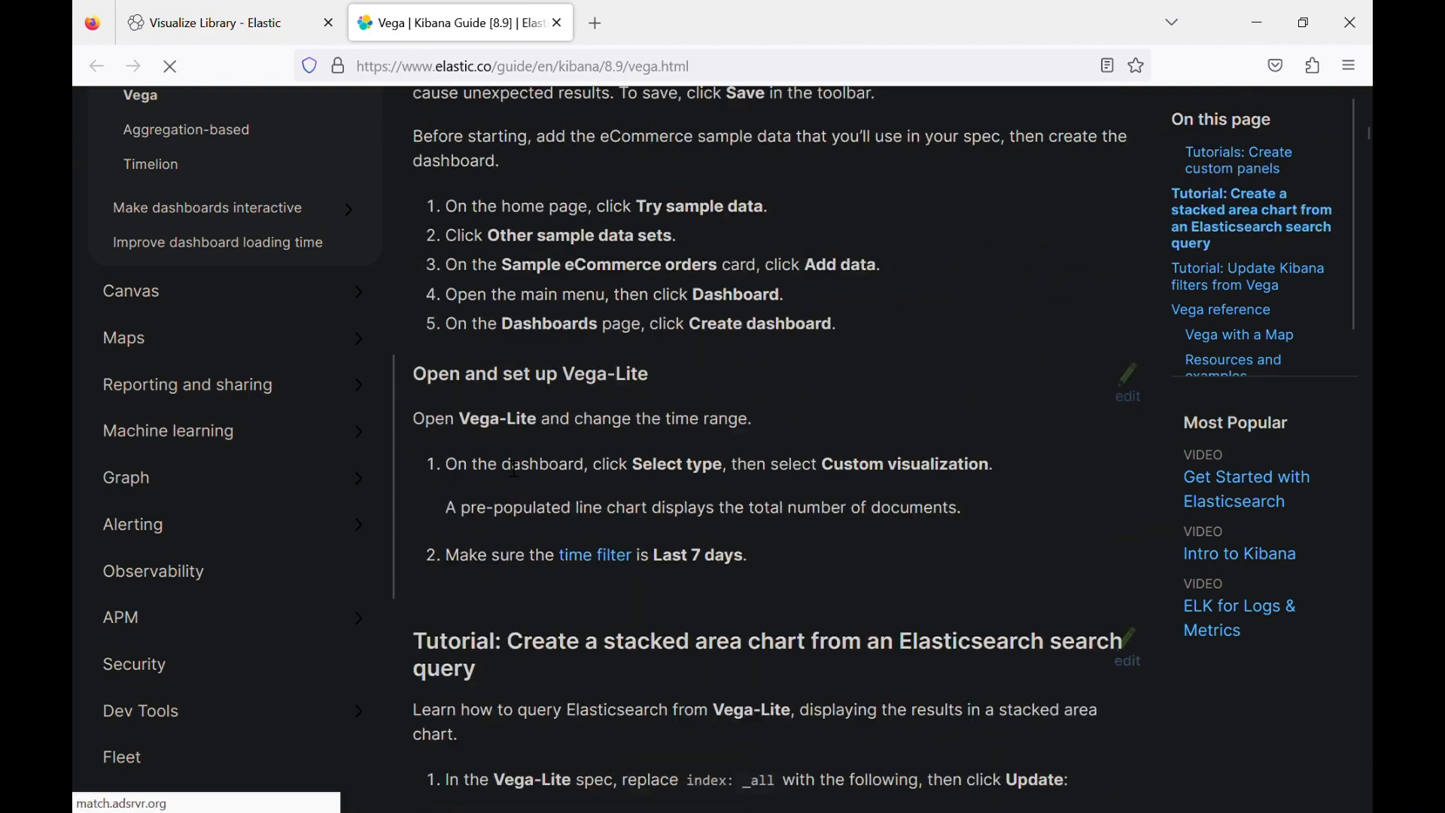
scroll(538, 499, "down", 10)
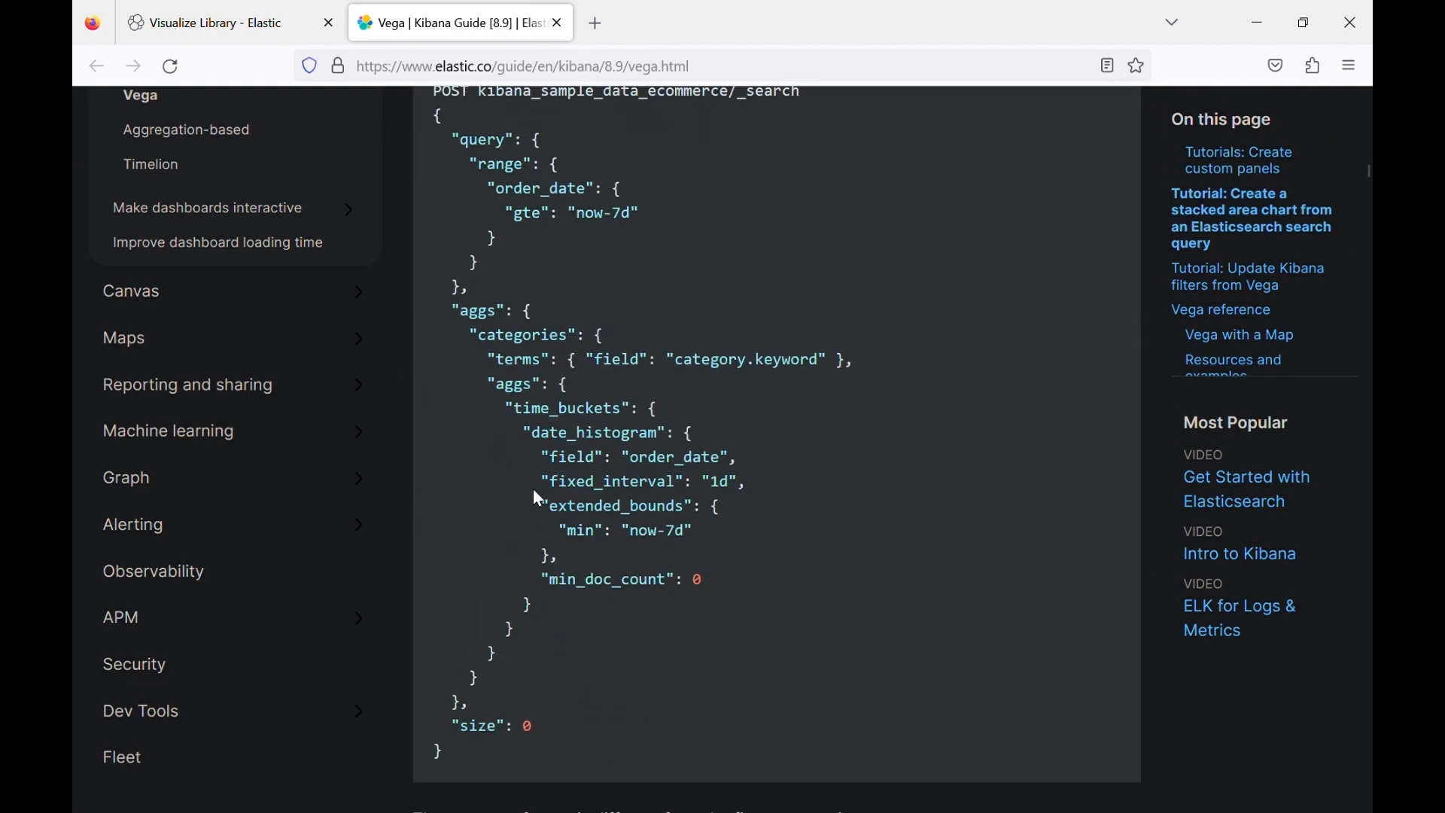
left_click(279, 30)
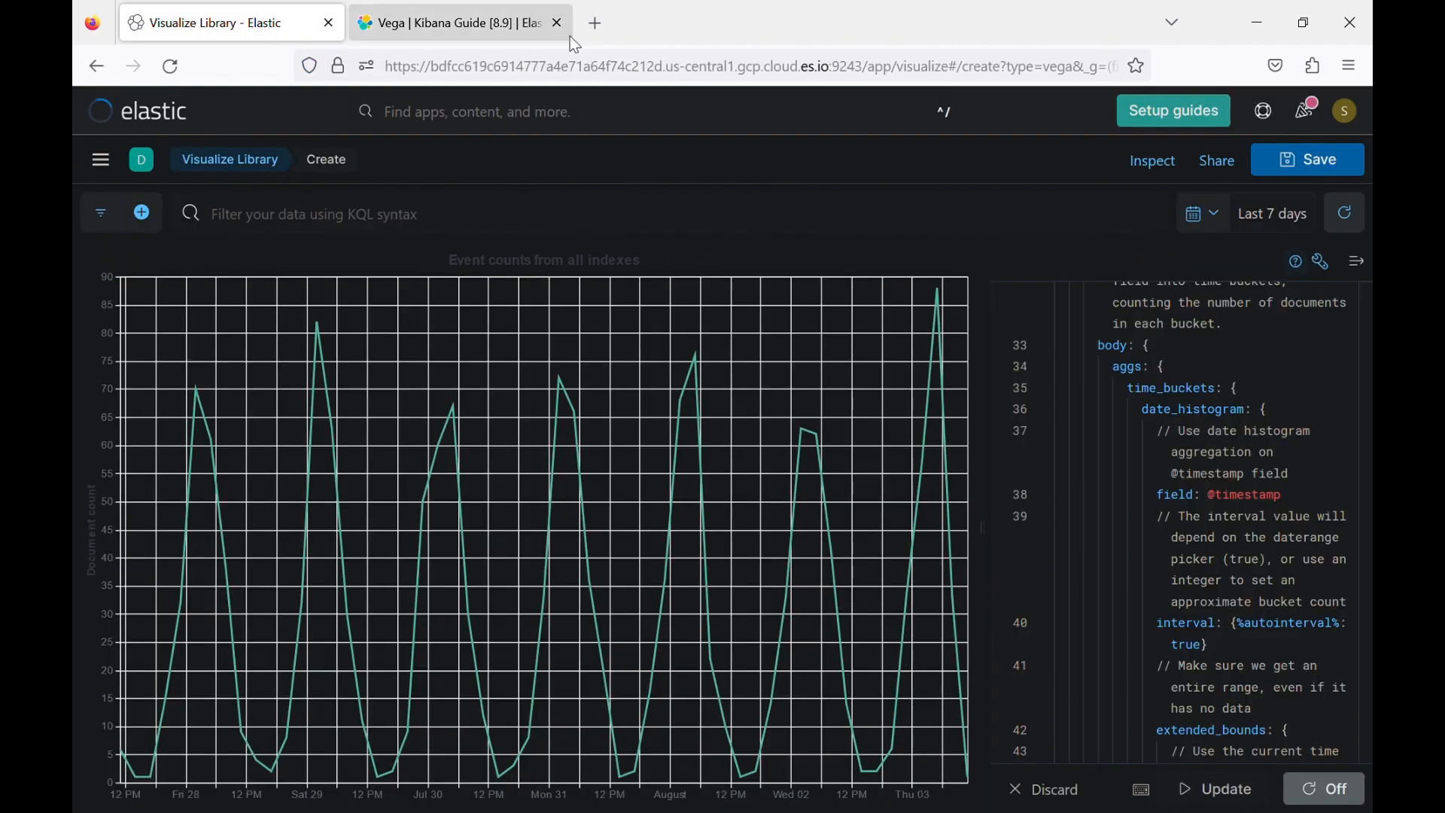
Open the Vega documentation from the editor's help, skim its specification and API references, and close both help pages.
left_click(1297, 272)
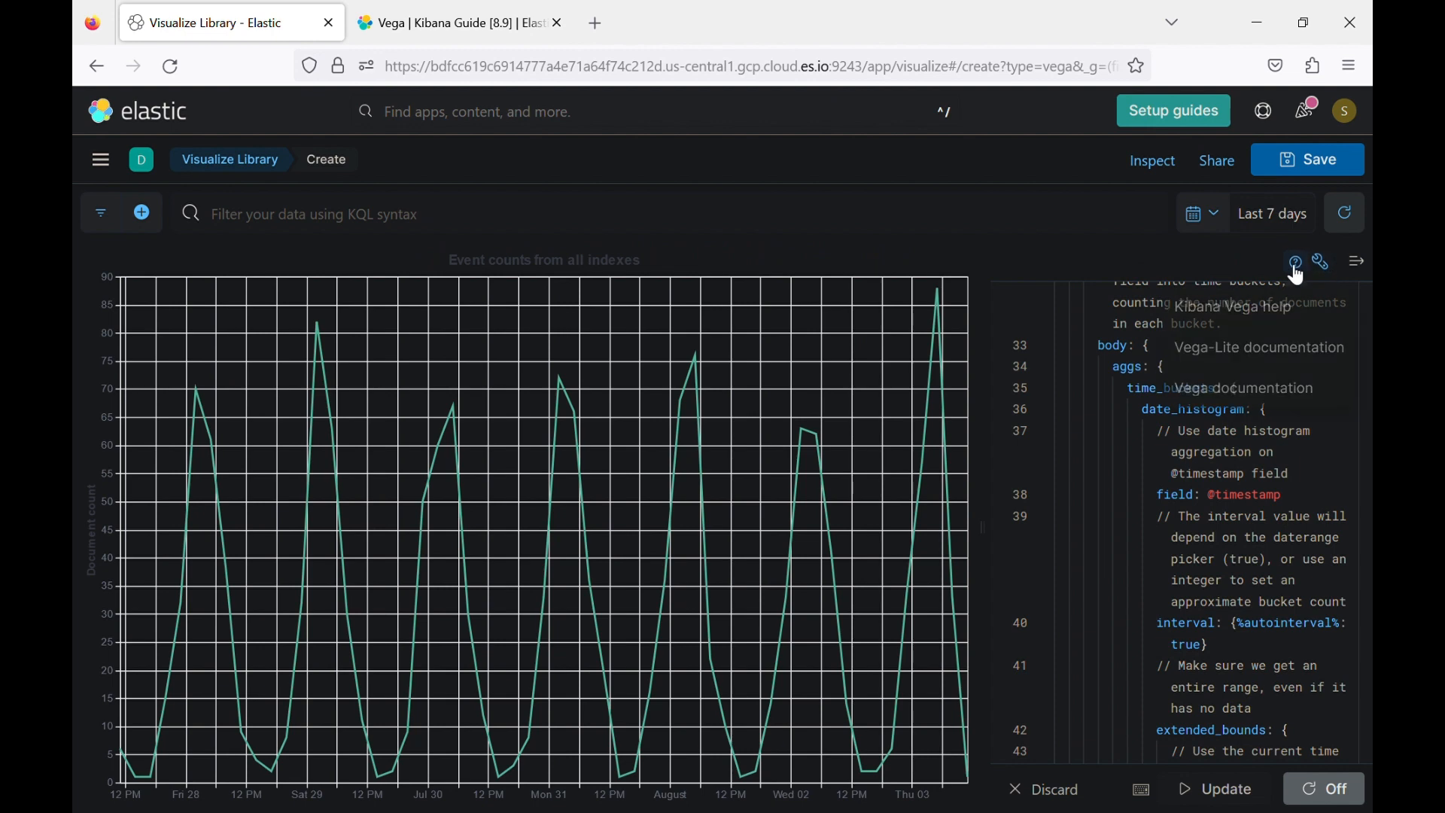
left_click(1263, 390)
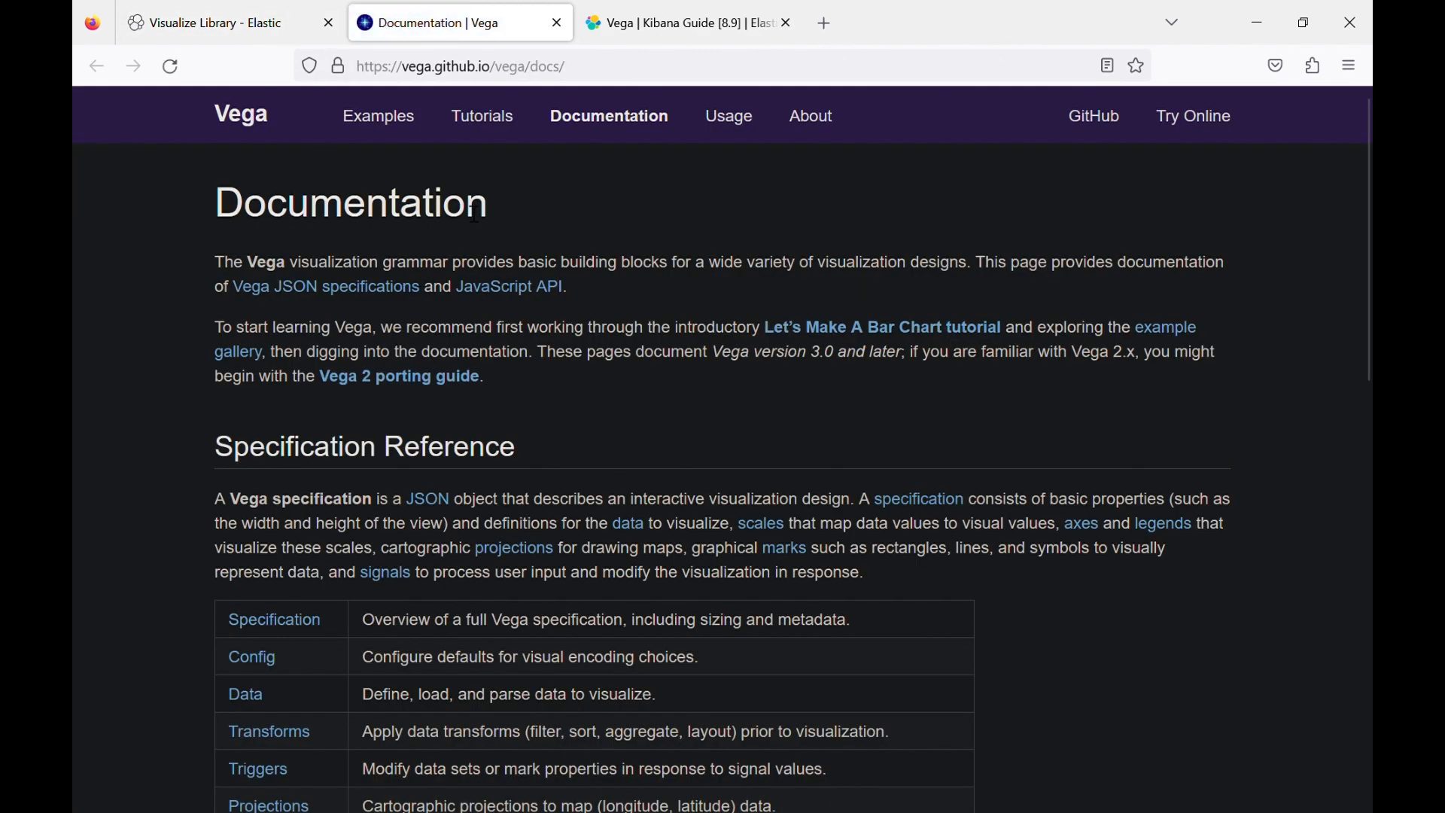
scroll(474, 215, "down", 10)
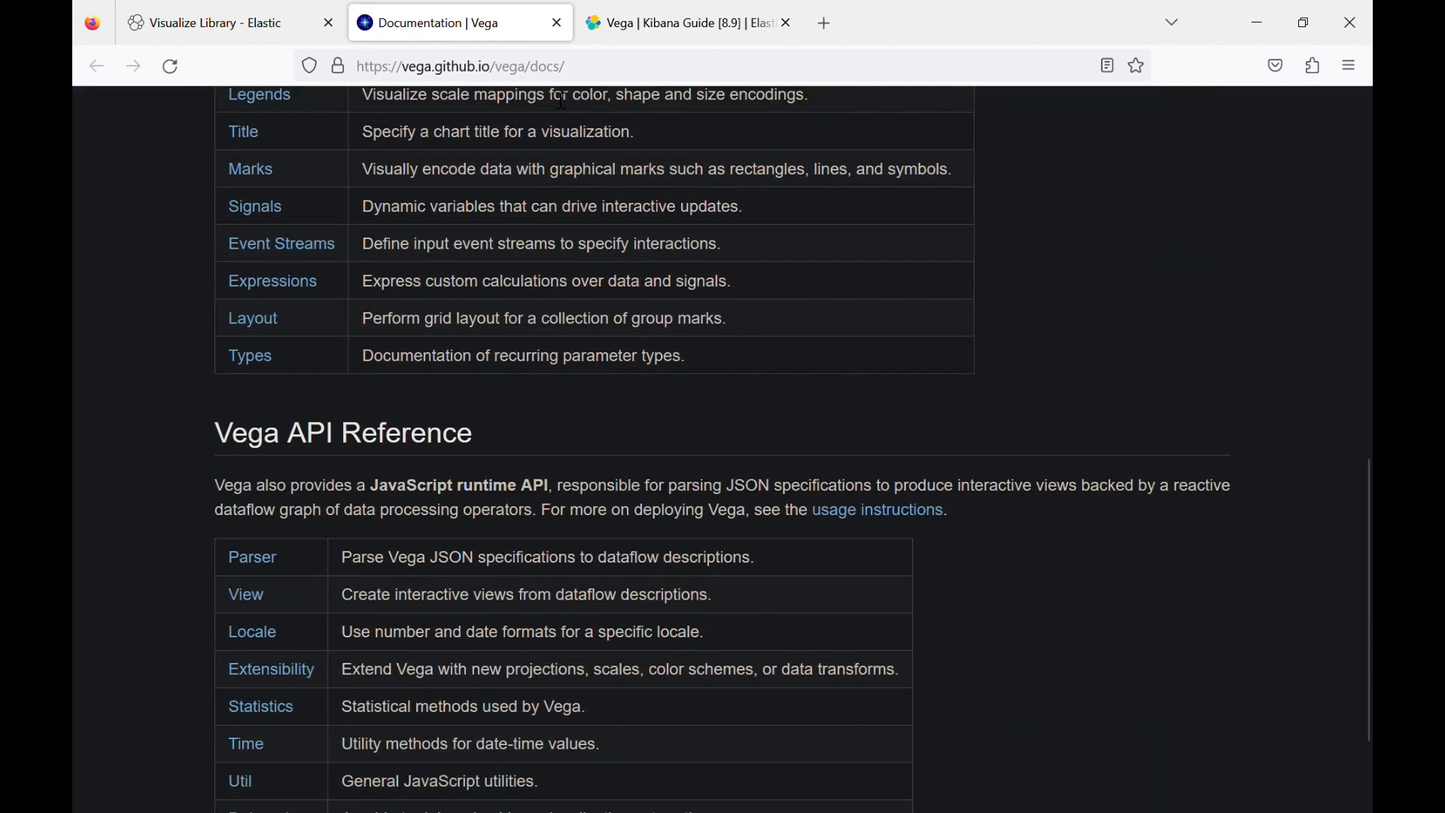
scroll(548, 403, "up", 9)
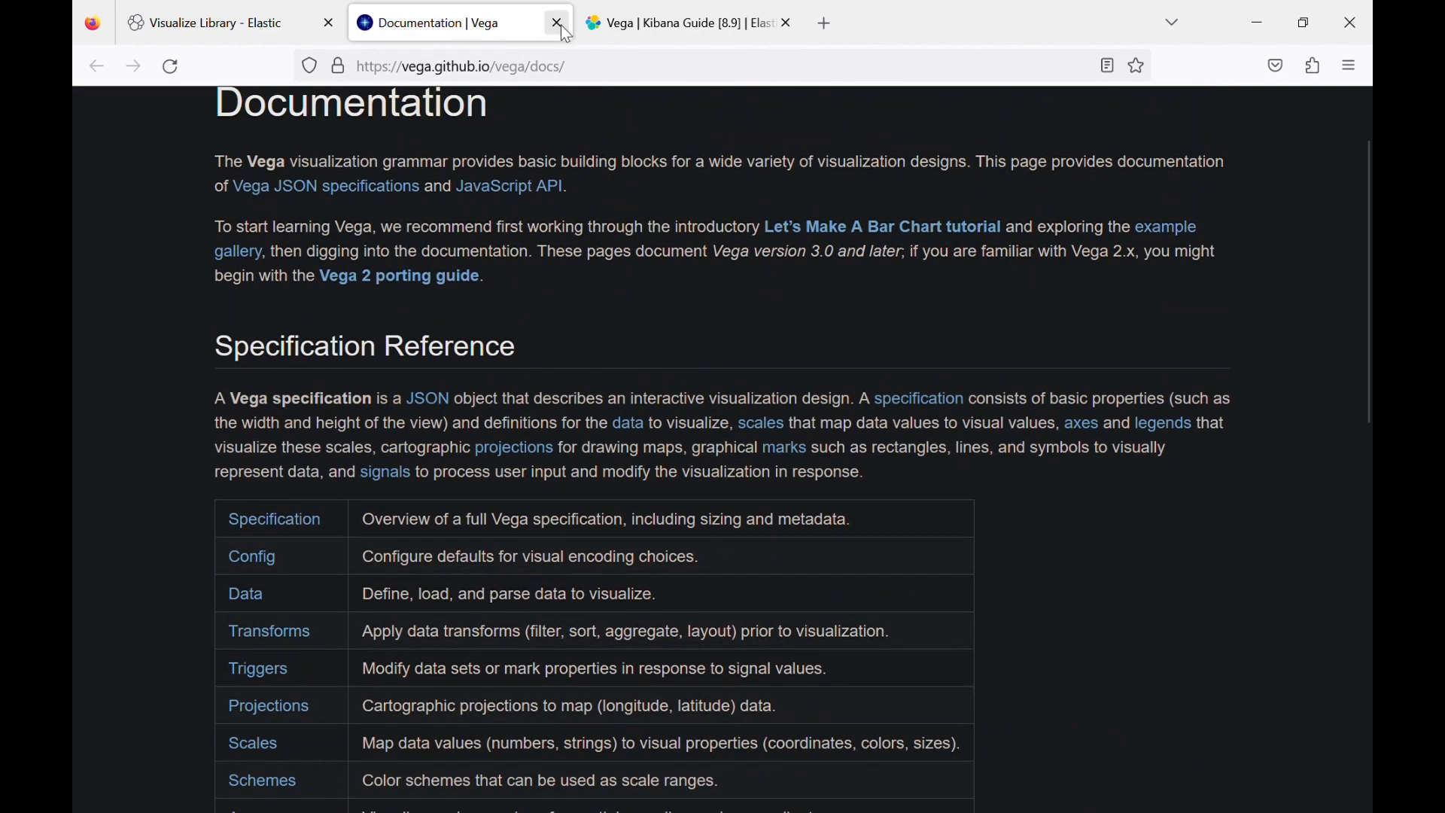
left_click(561, 25)
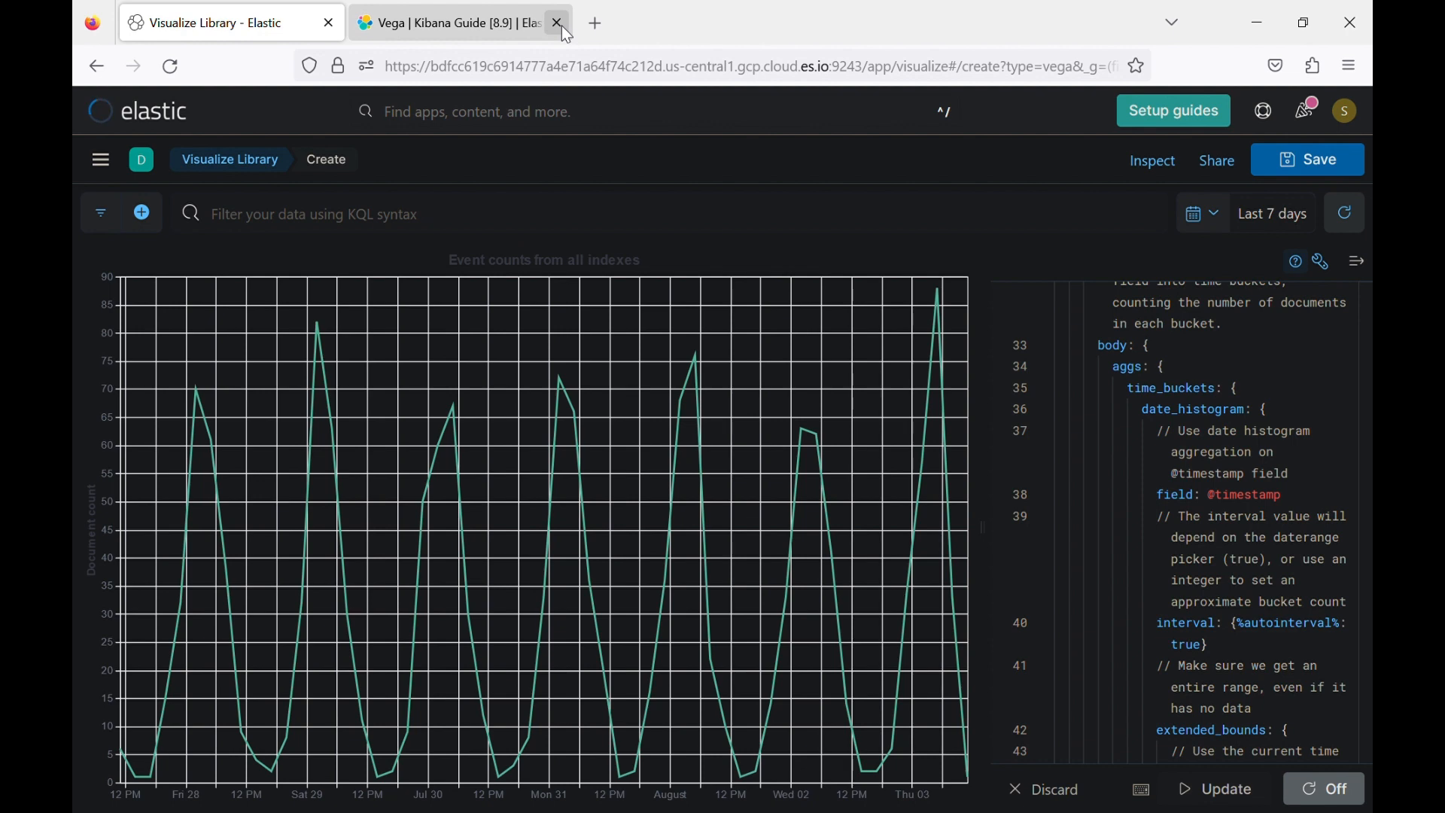
left_click(561, 25)
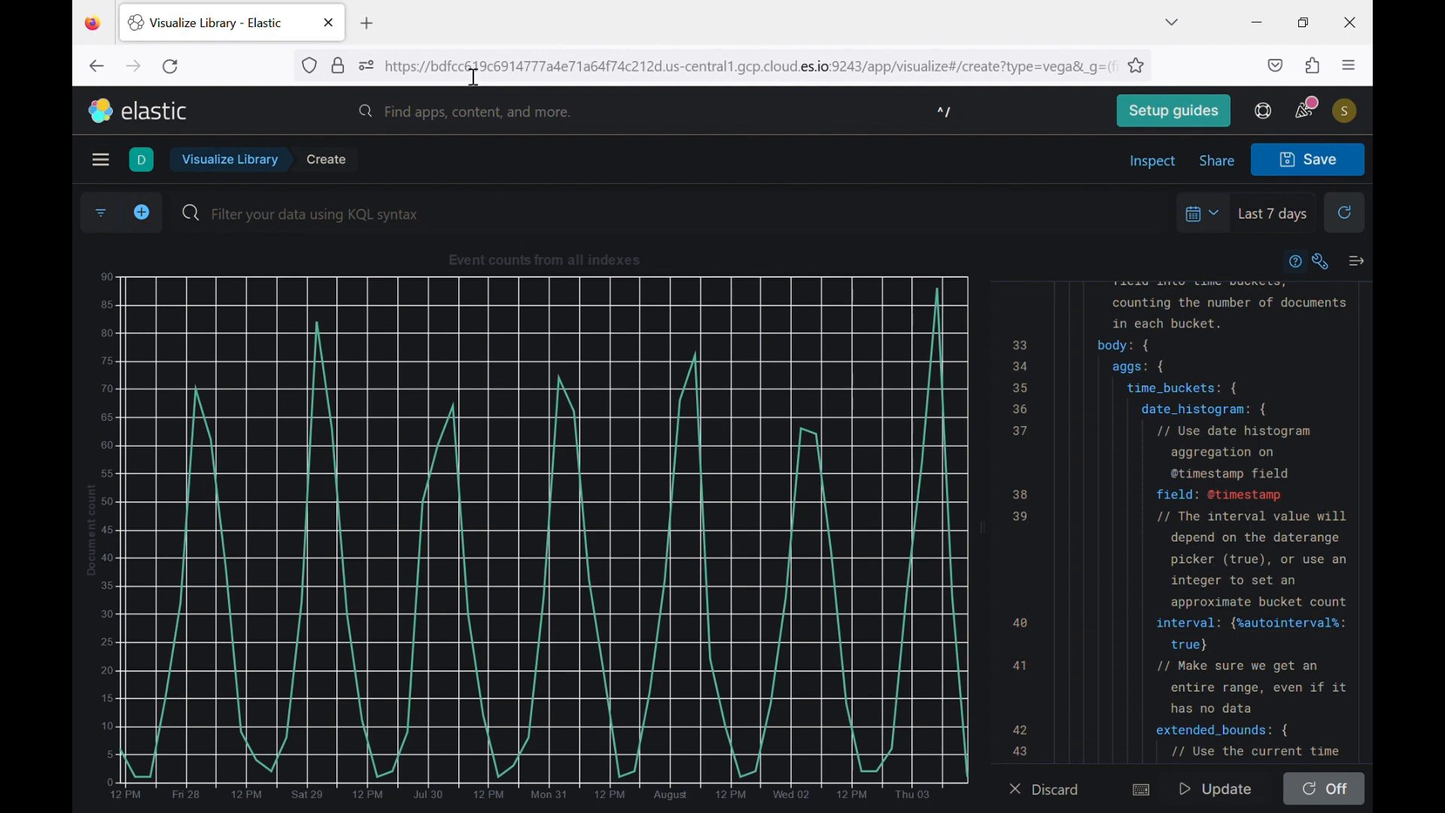
Return to the Visualize Library, leaving the Vega chart unsaved, and start a new Text visualization.
left_click(114, 173)
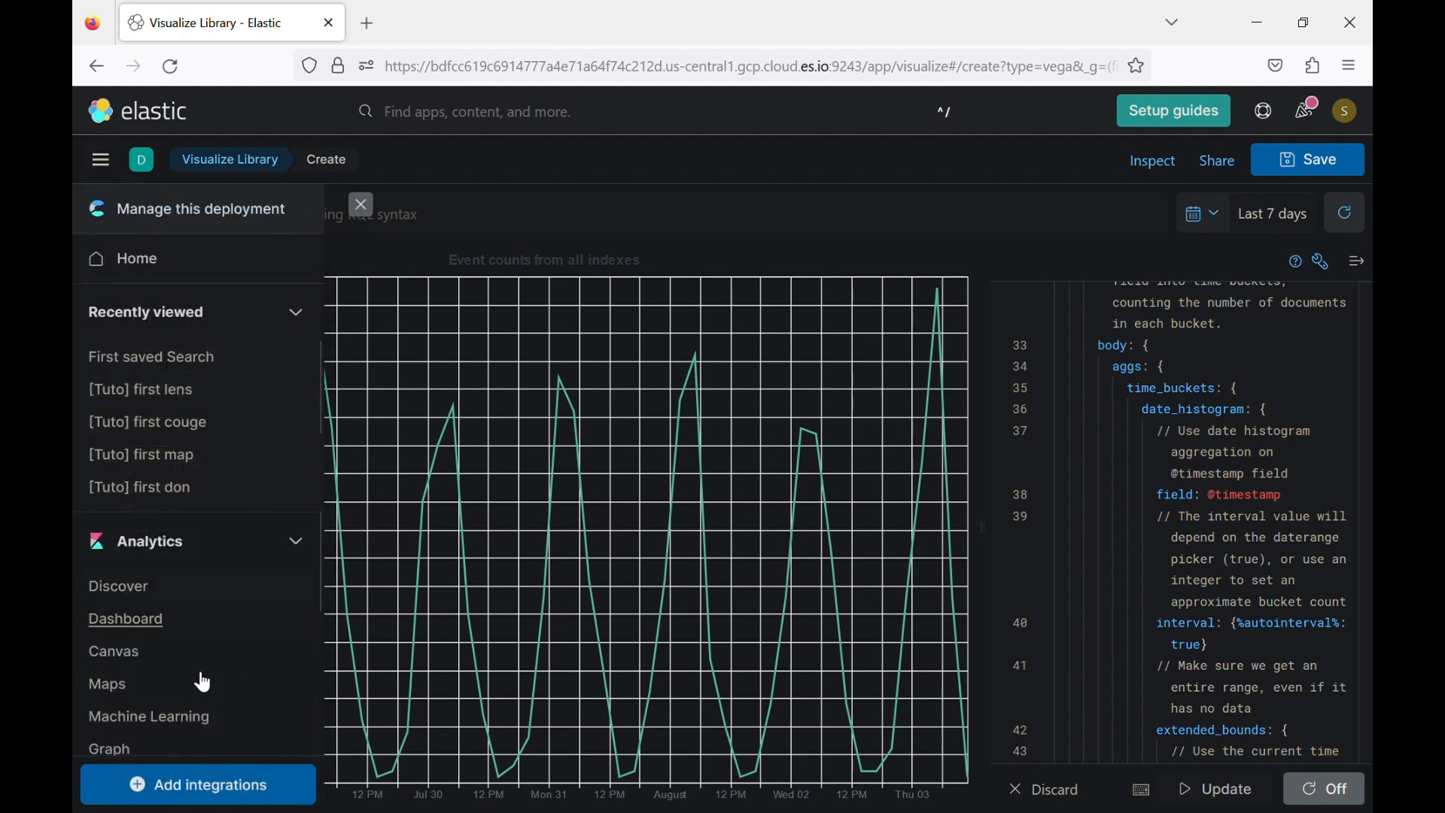
scroll(200, 678, "down", 3)
left_click(187, 569)
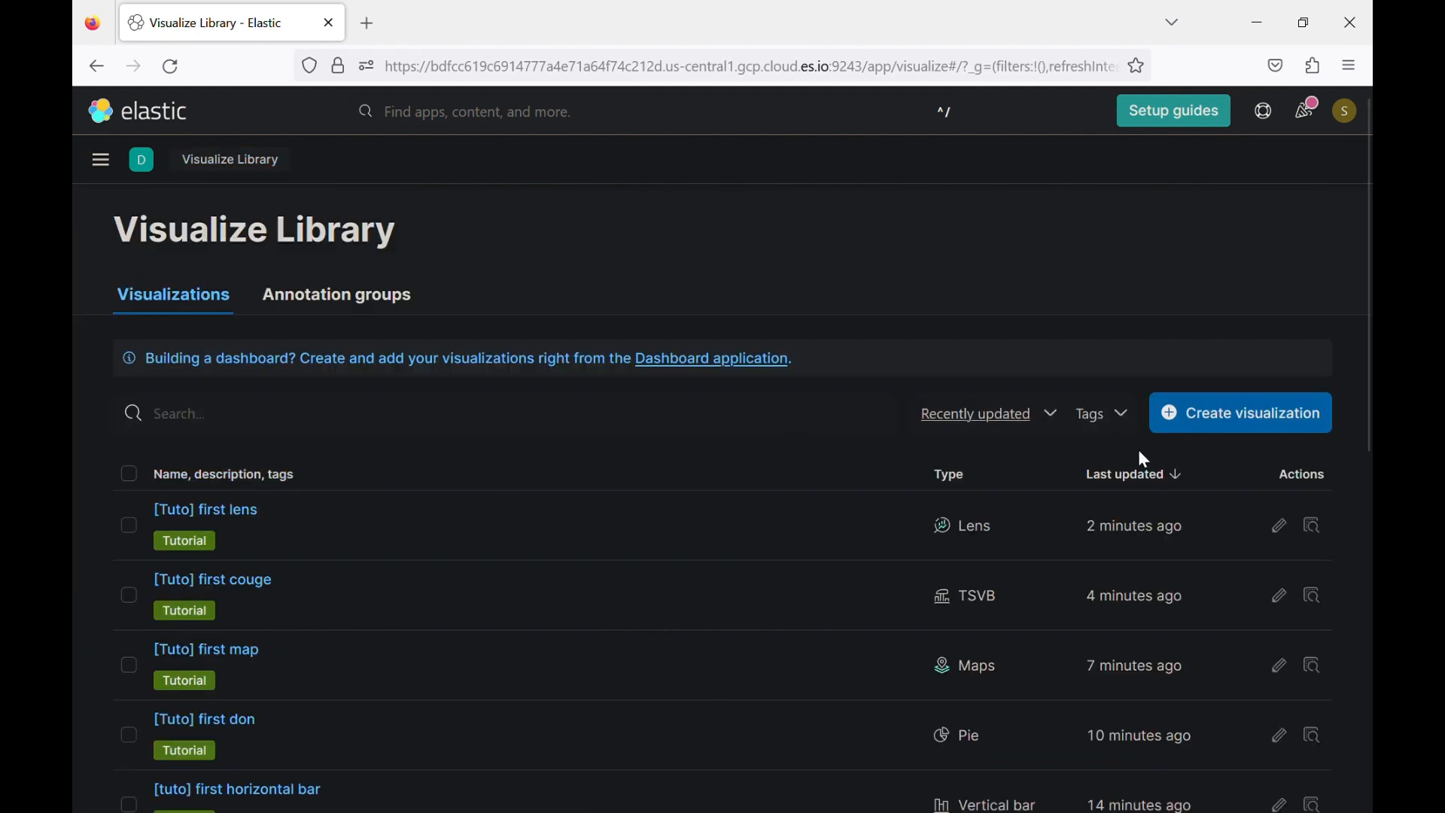
left_click(1224, 413)
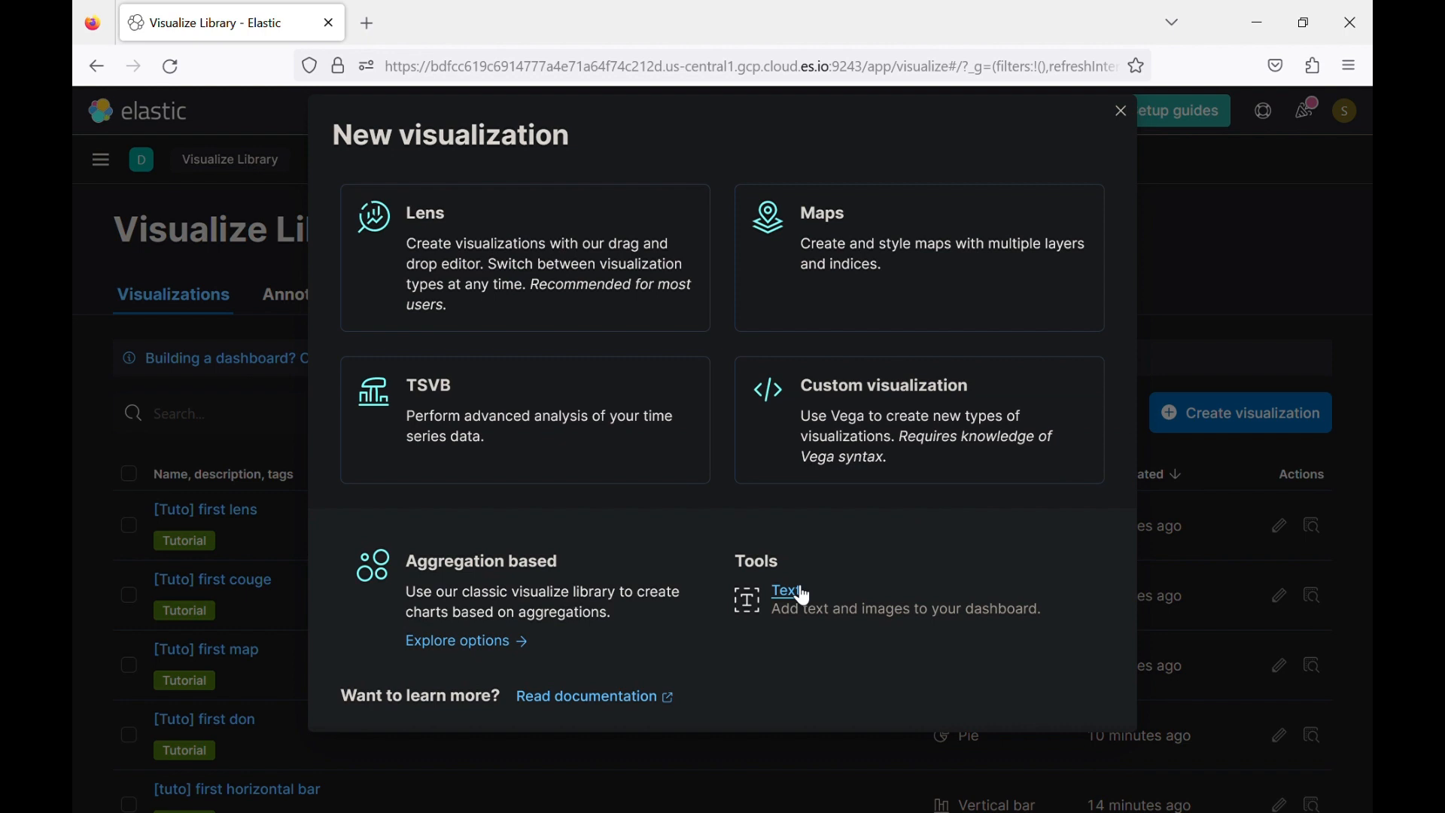
left_click(790, 594)
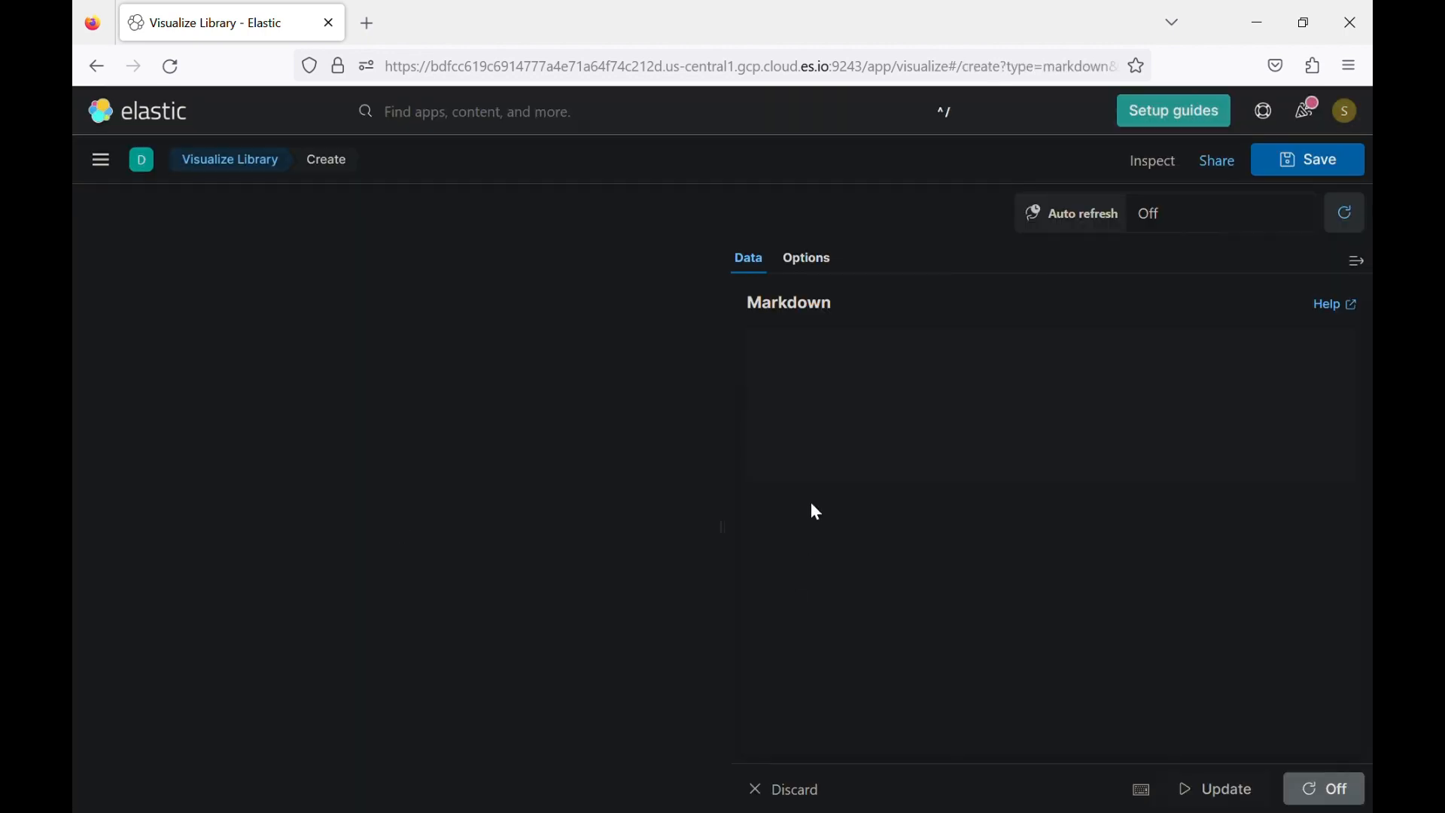
Enter the Markdown link "[this is the original dashboard]()" with an empty address.
left_click(842, 401)
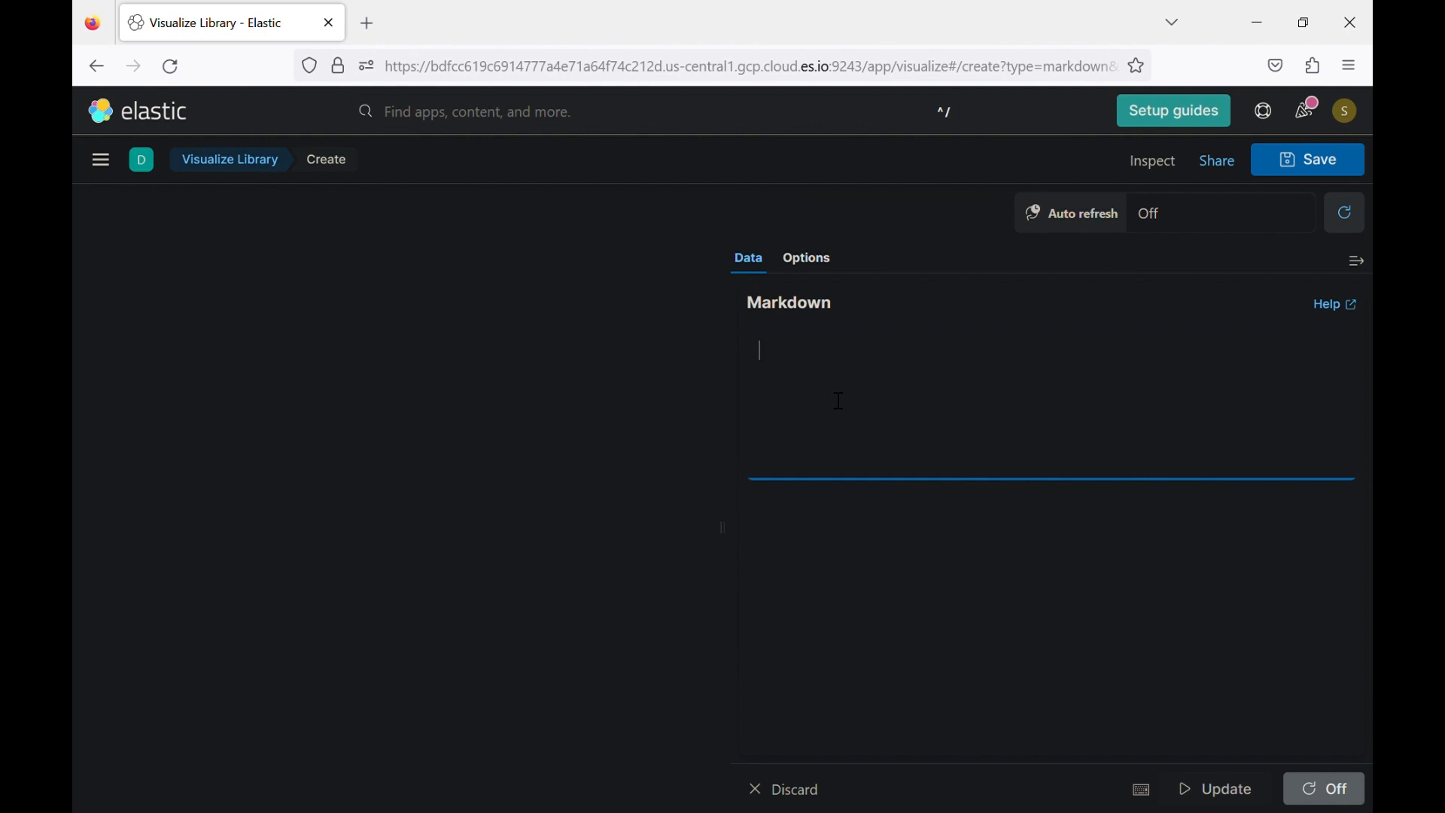
type("[]")
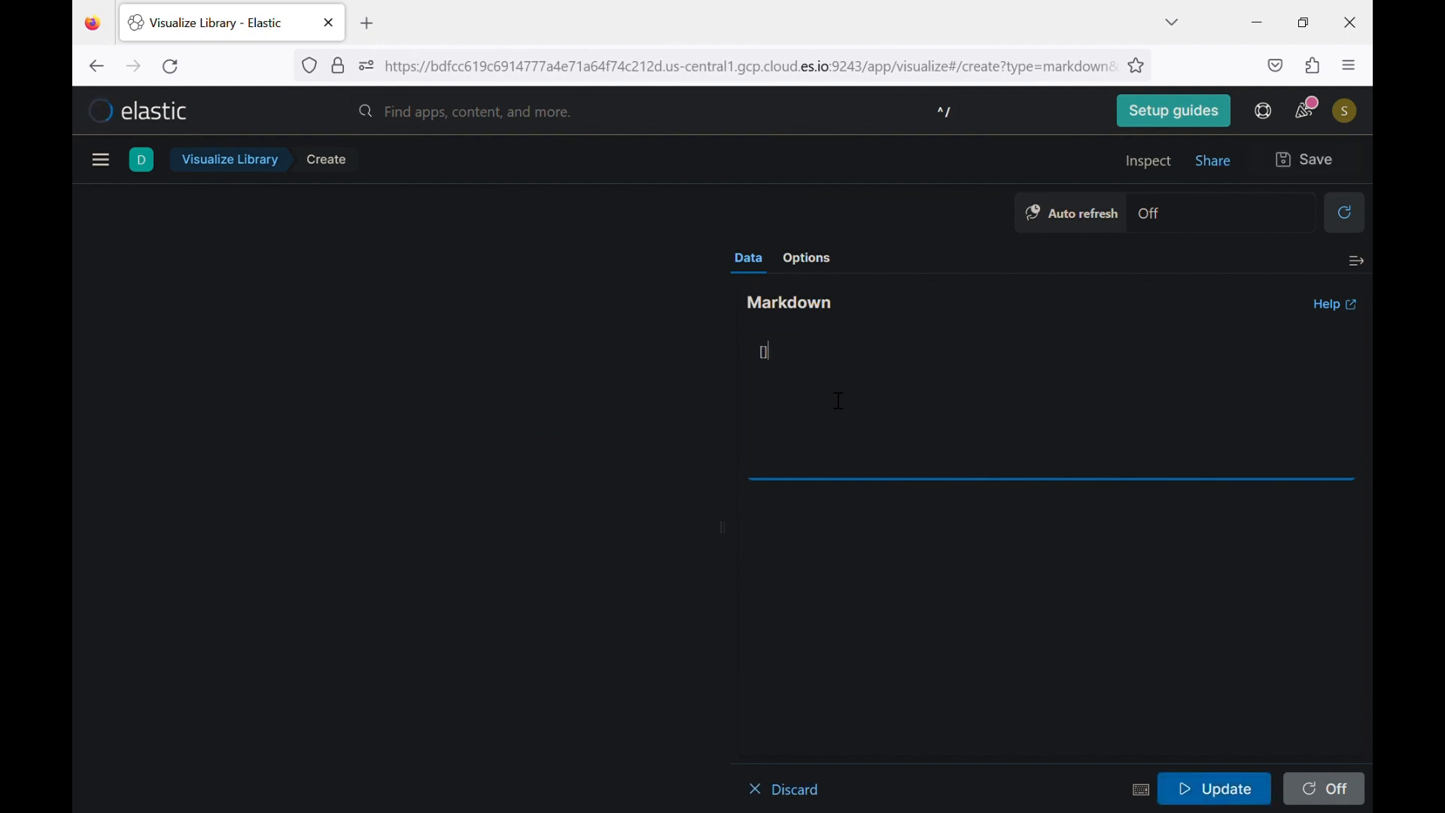
type("this is the")
type(" orig")
type("inal v")
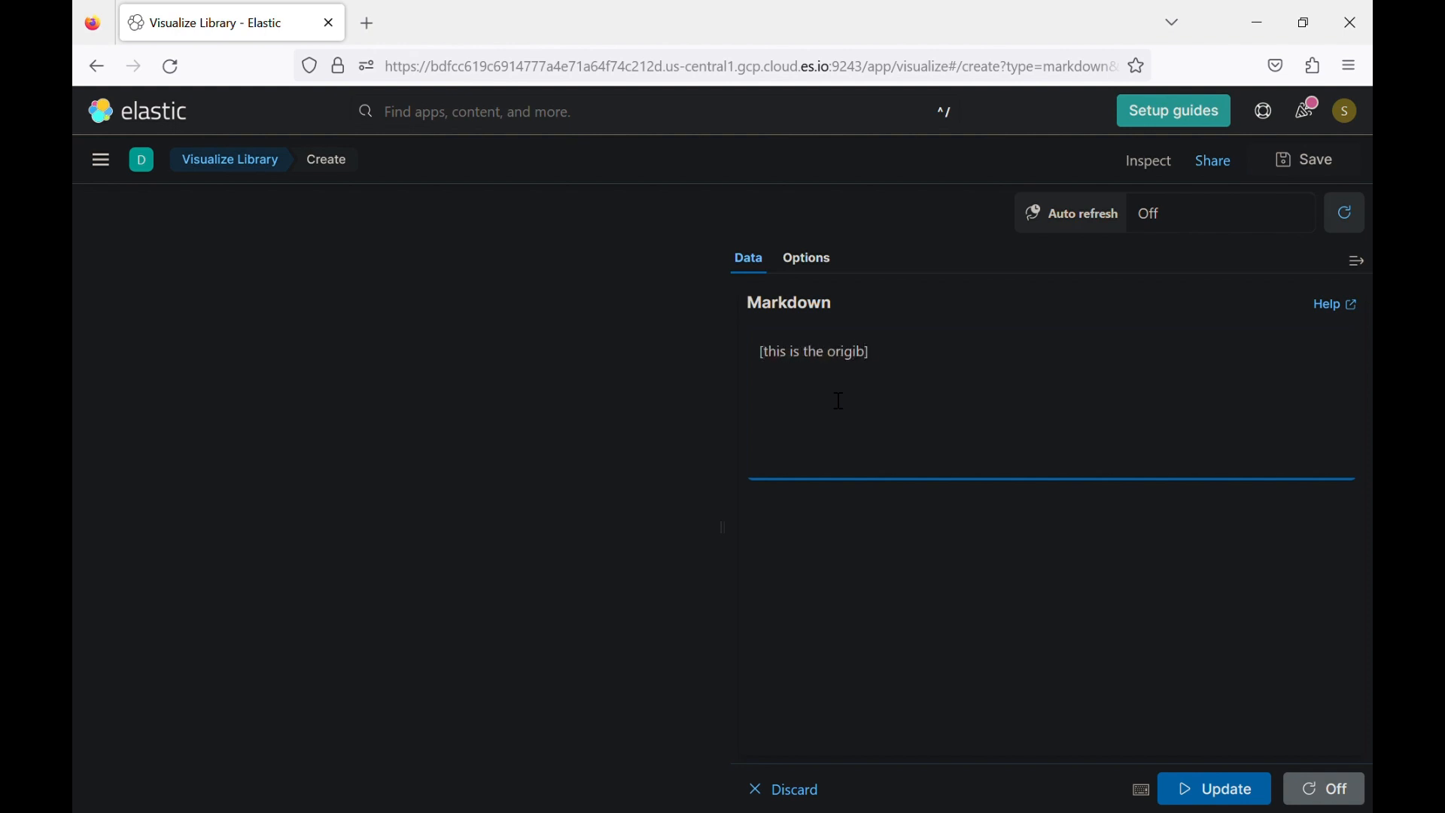
key("BackSpace")
type("dashboard]()")
Open the [eCommerce] Revenue Dashboard in a separate browser tab and copy its URL.
left_click(399, 164)
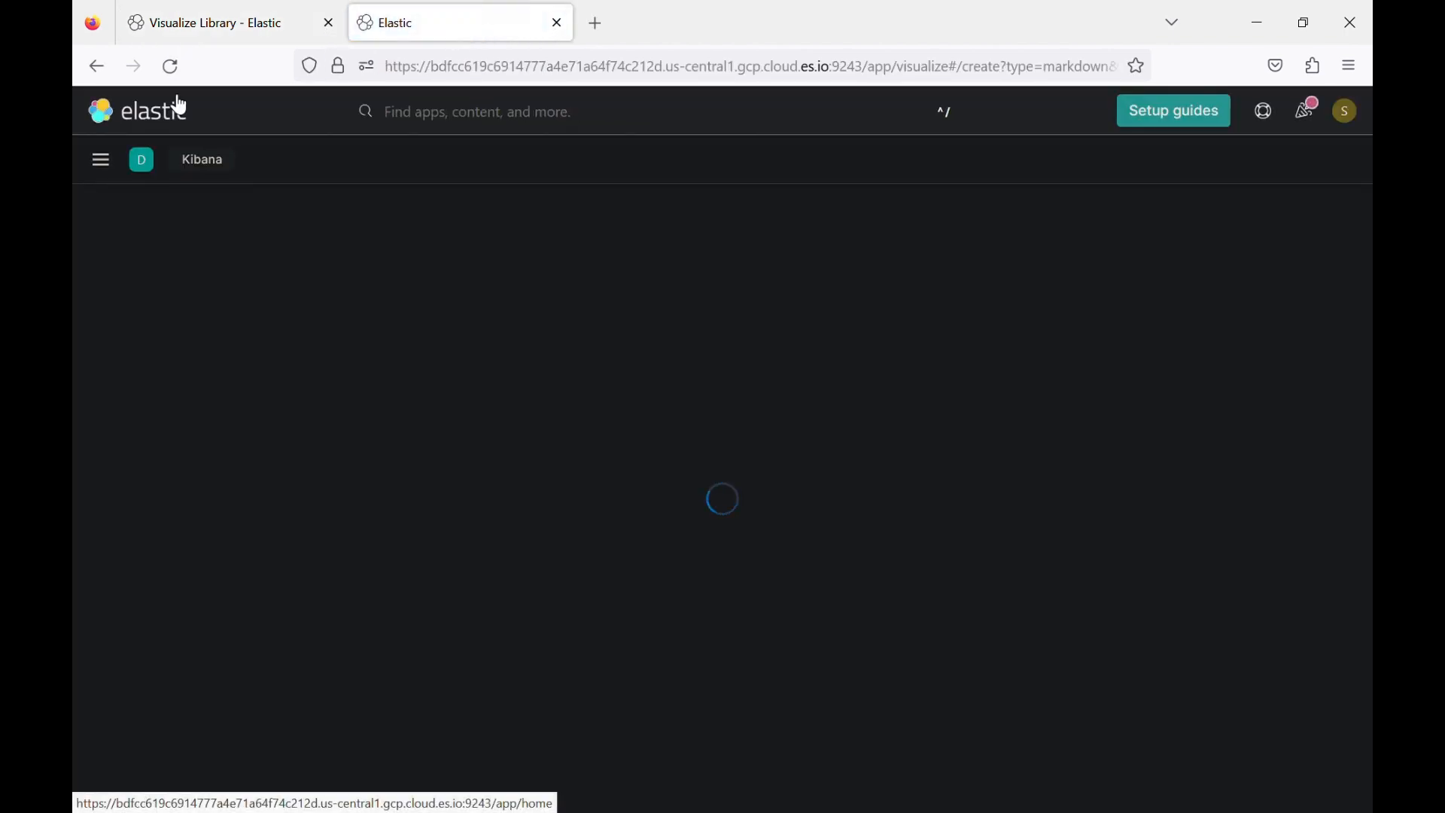
left_click(113, 162)
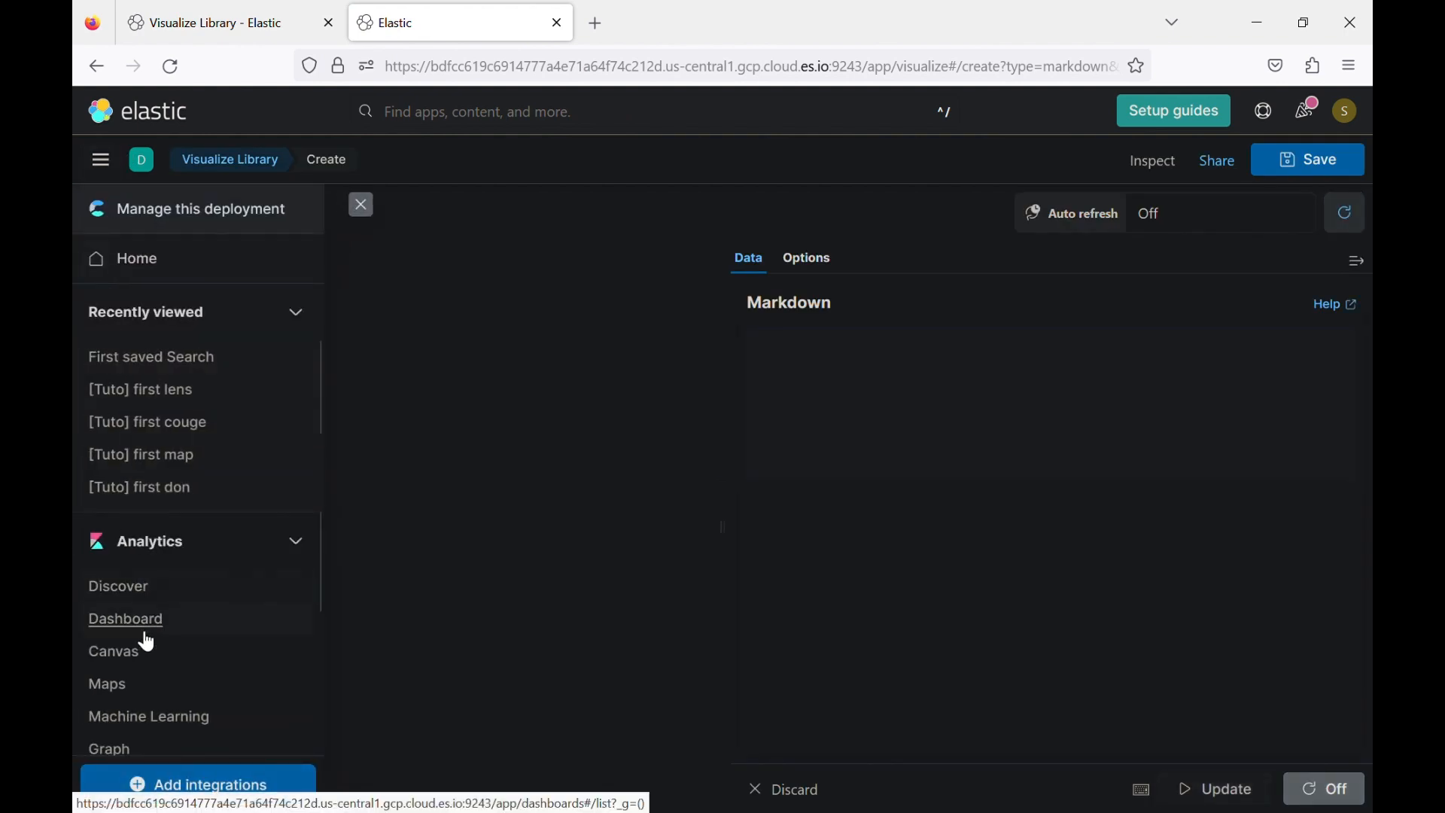
left_click(152, 621)
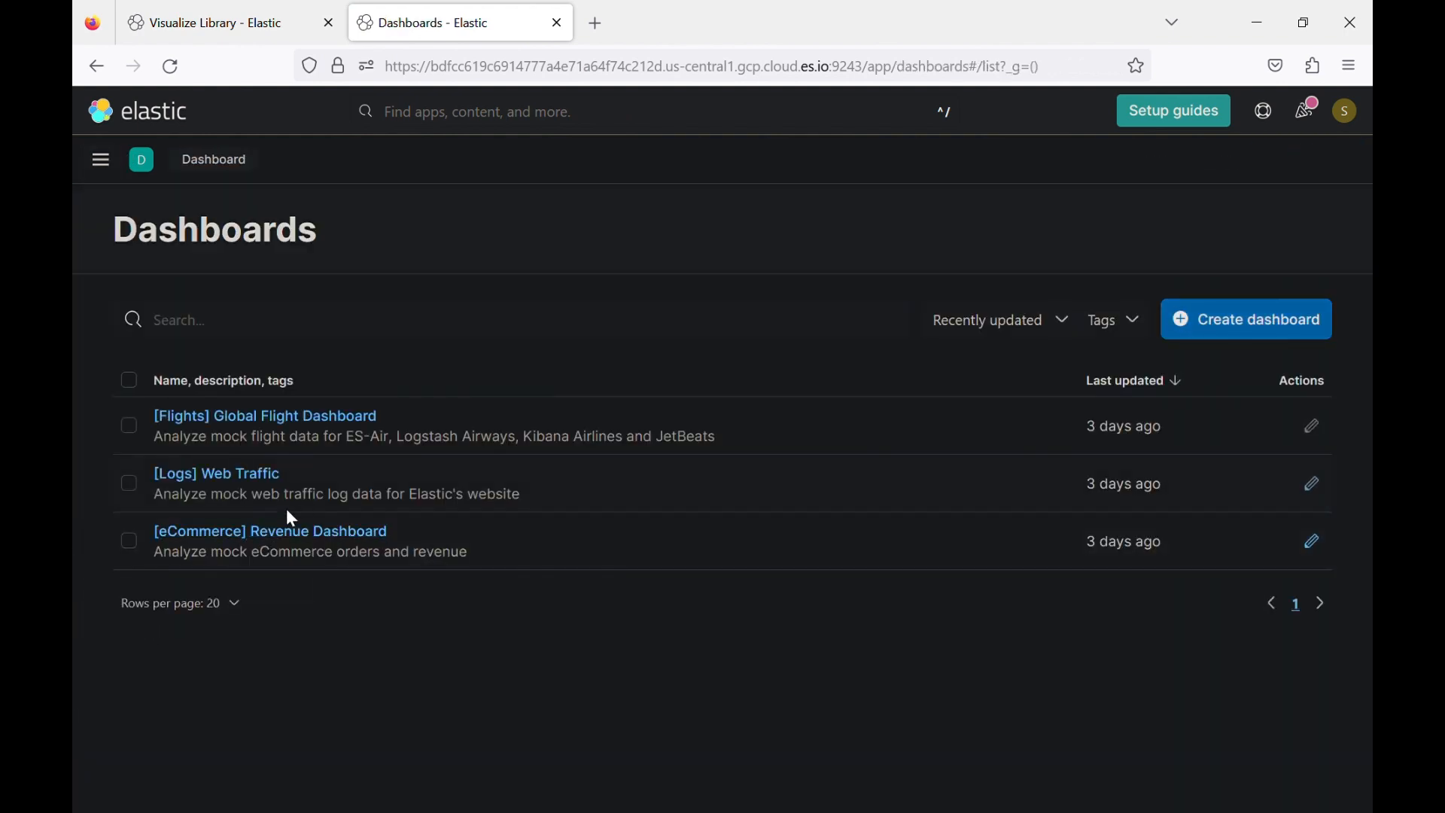
left_click(272, 536)
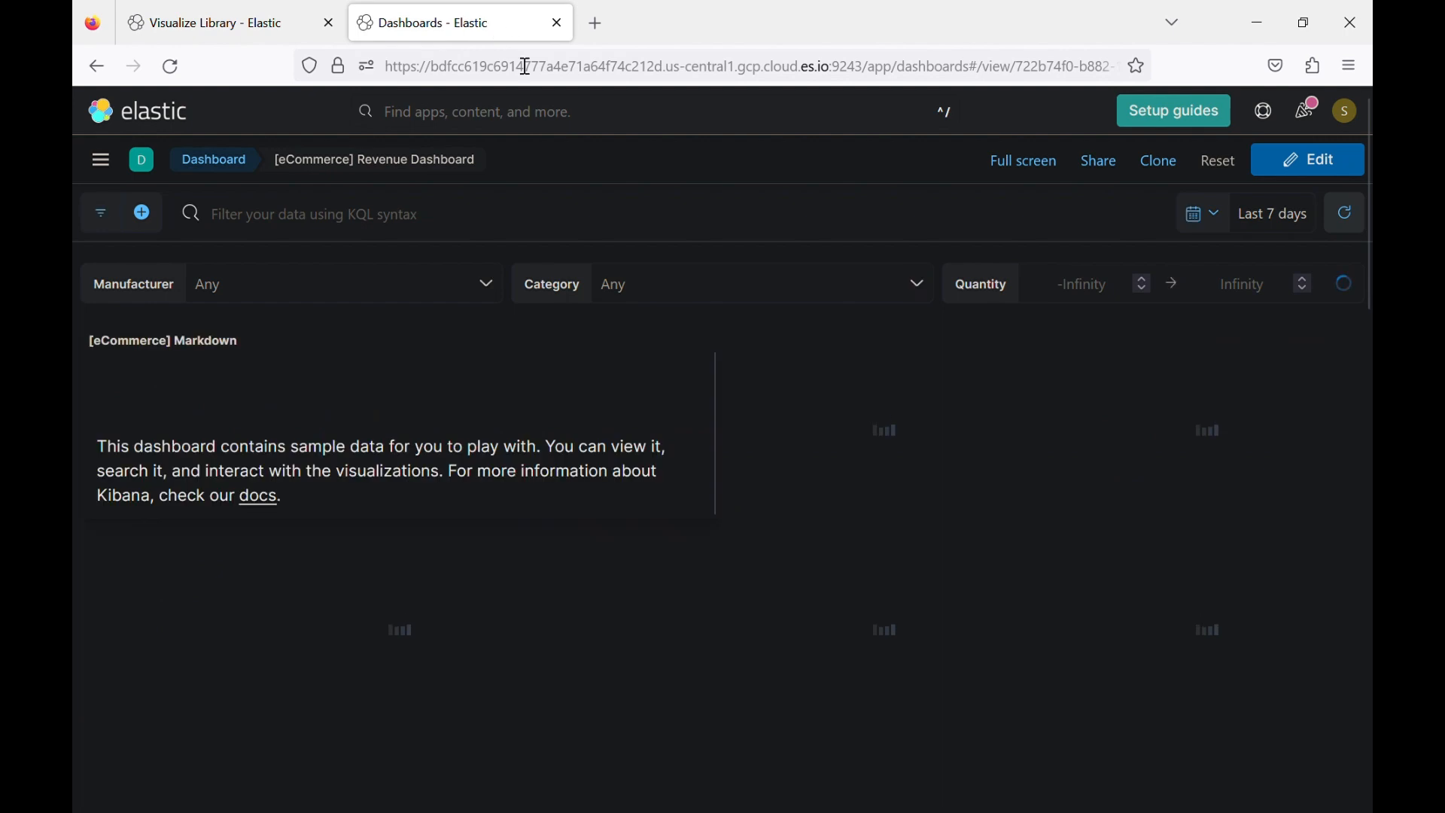
left_click(526, 67)
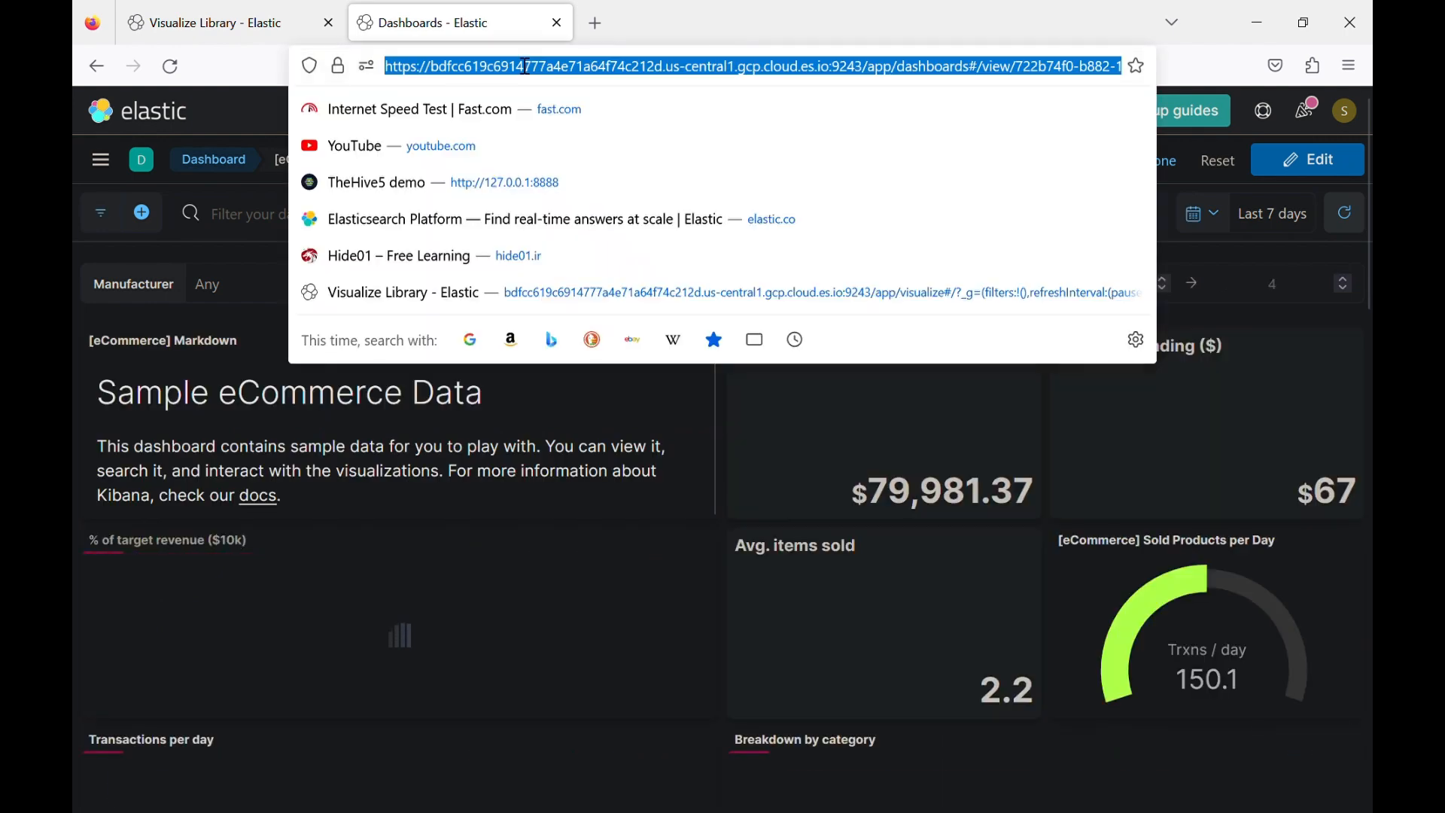
Replace the Markdown text with a link titled "Link for e-commerce dashboard" pointing to the copied dashboard URL, and update the preview.
left_click(254, 30)
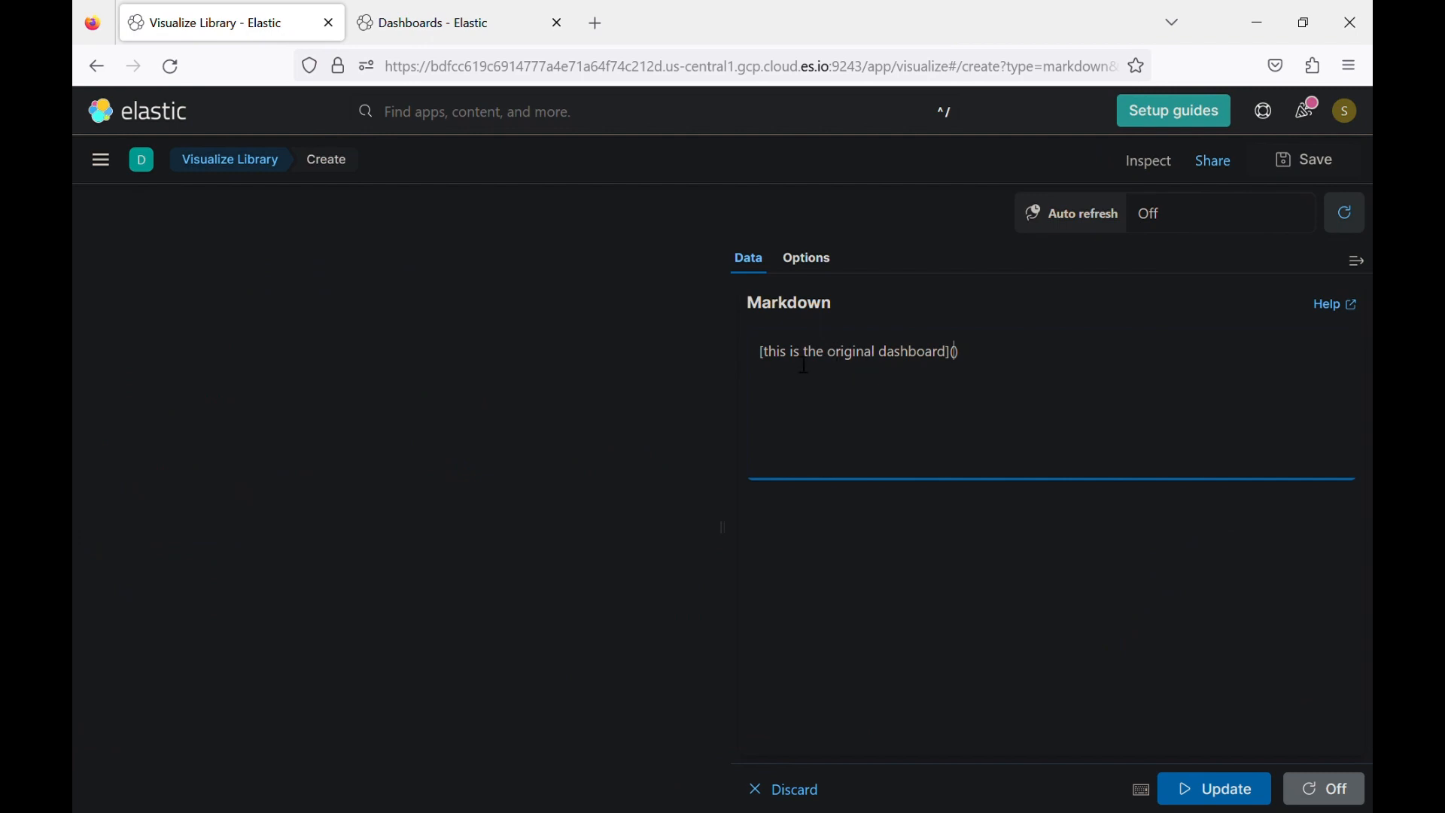
key("ctrl+a")
key("BackSpace")
type("[")
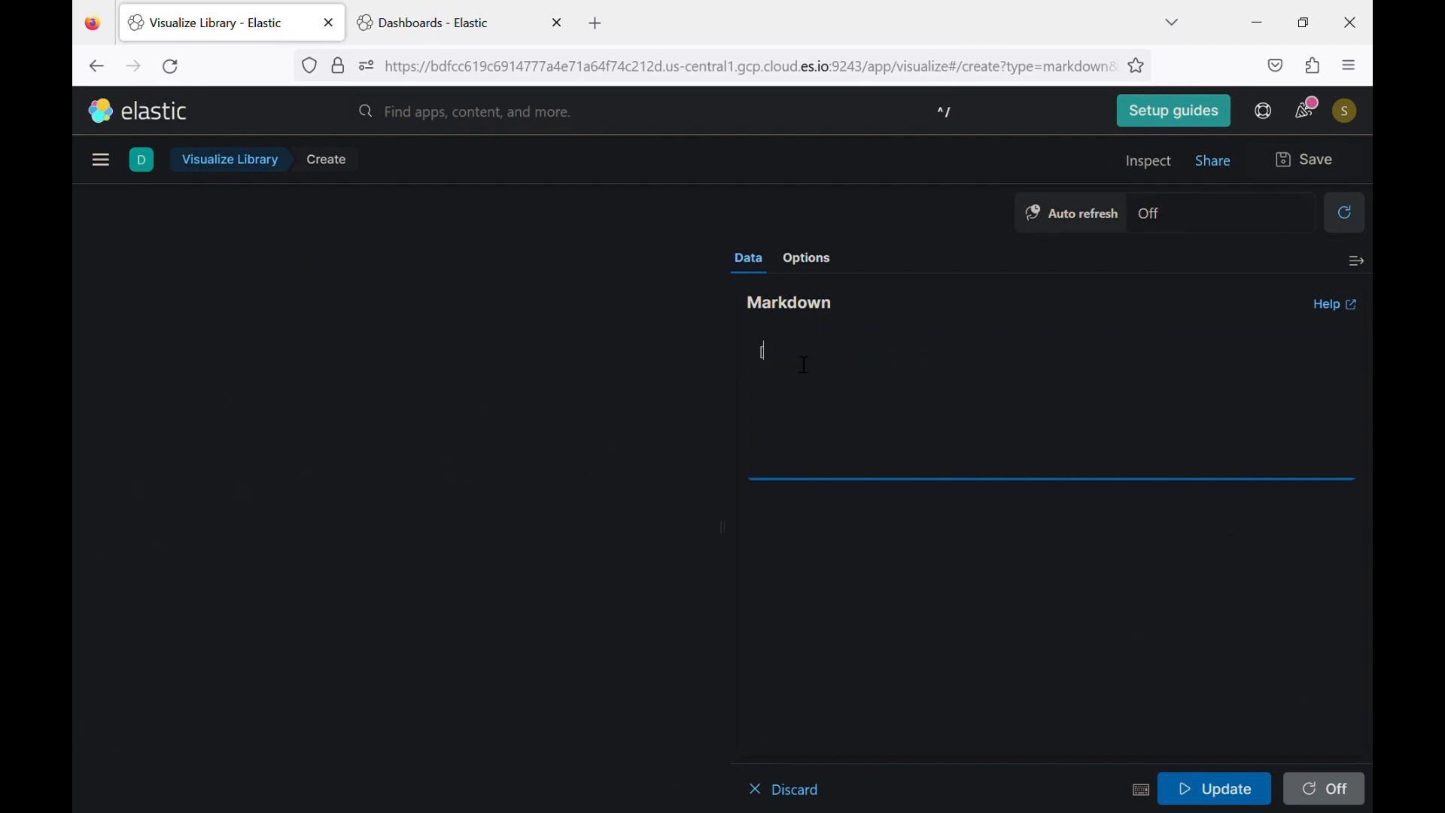
type("Link for e-commerce dashbo")
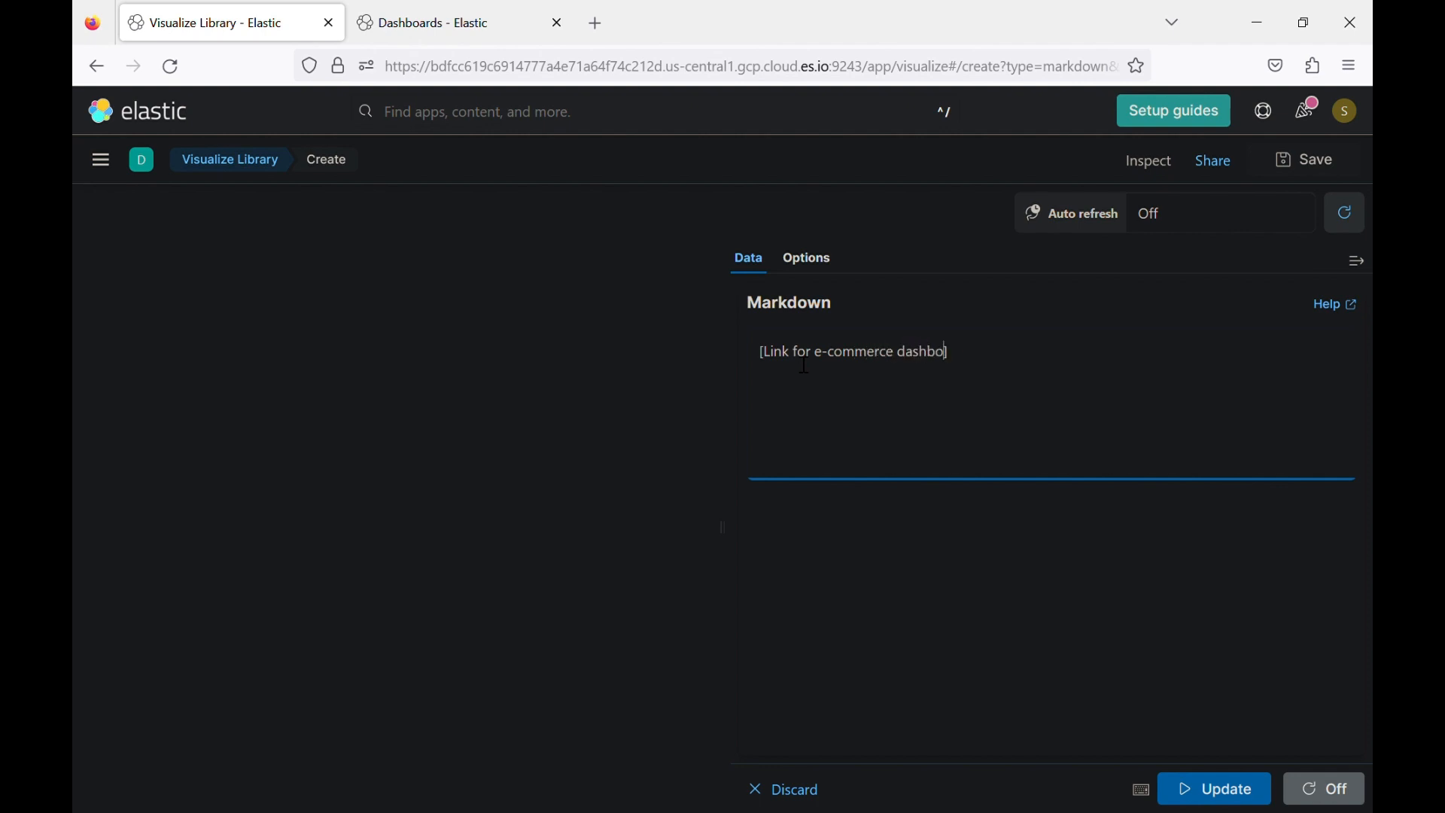
type("ard](")
key("BackSpace")
type("(")
type("https://bdfcc619c6914777a4e71a64f74c212d.us-central1.gcp.cloud.es.io:9243/app/dashboards#/view/722b74f0-b882-11e8-a6d9-e546fe2bba5f?_g=()")
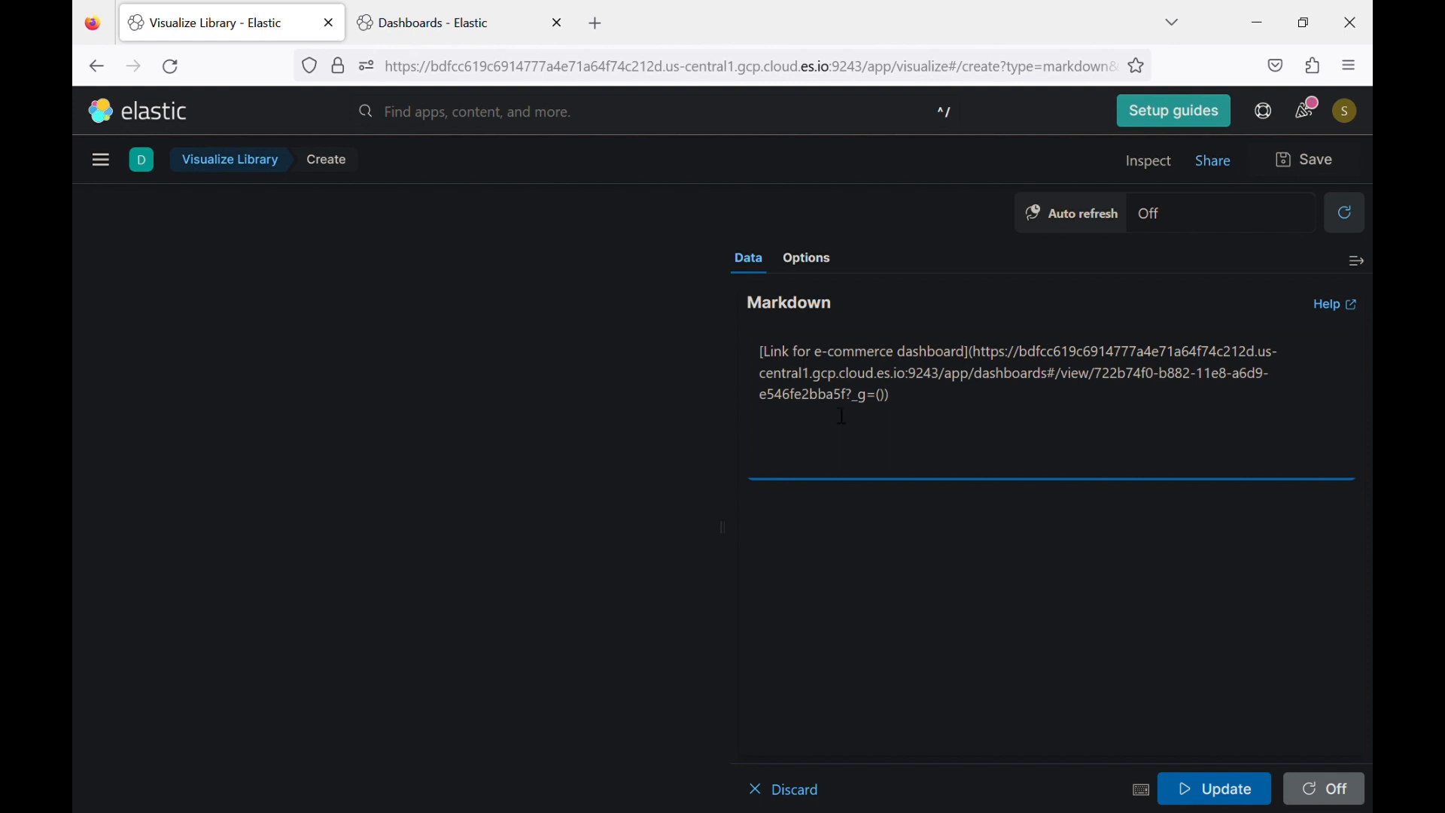
left_click(1225, 796)
left_click(1225, 803)
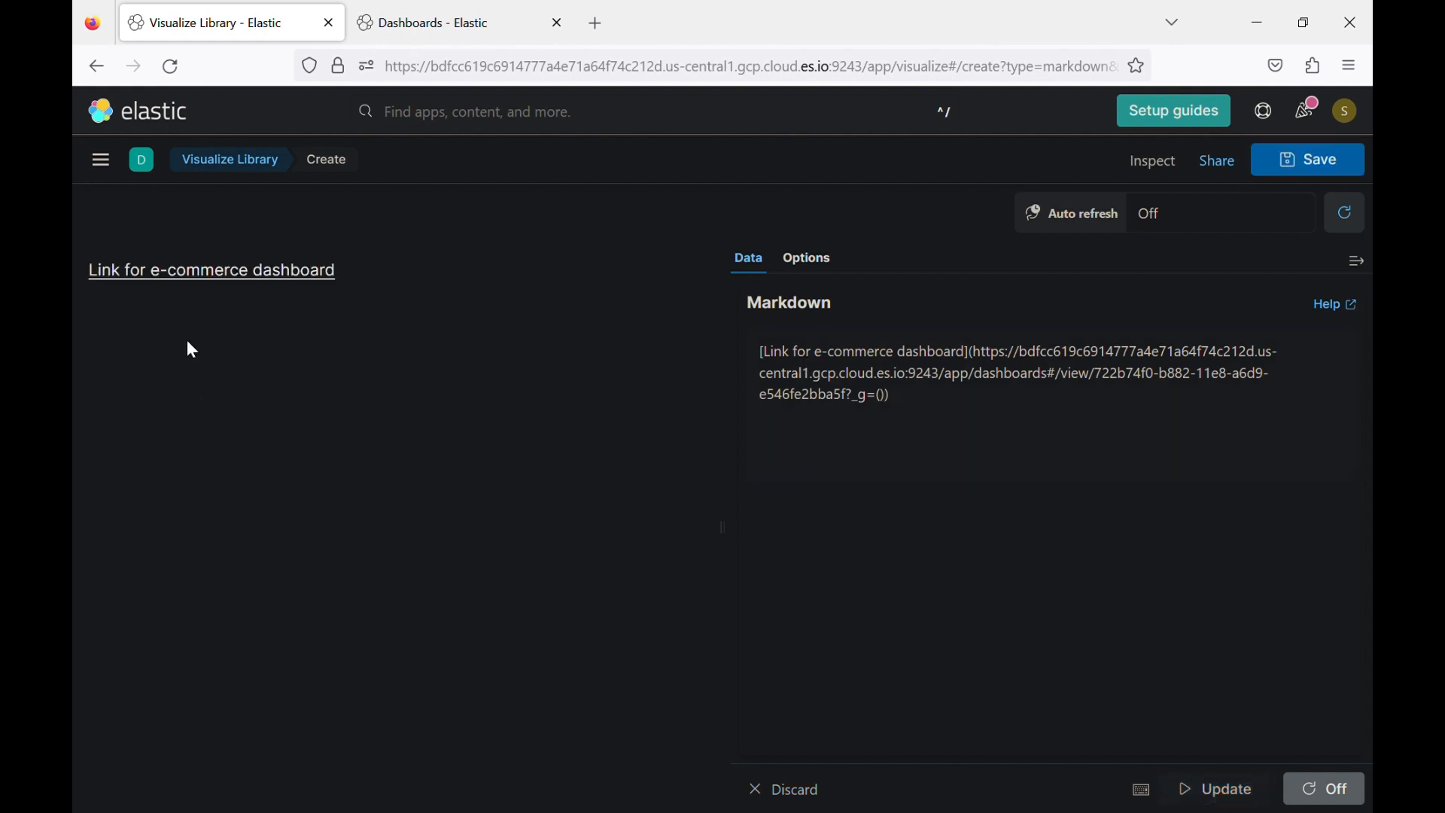
Test the e-commerce dashboard link from the preview, and close the page it opens.
left_click(186, 278)
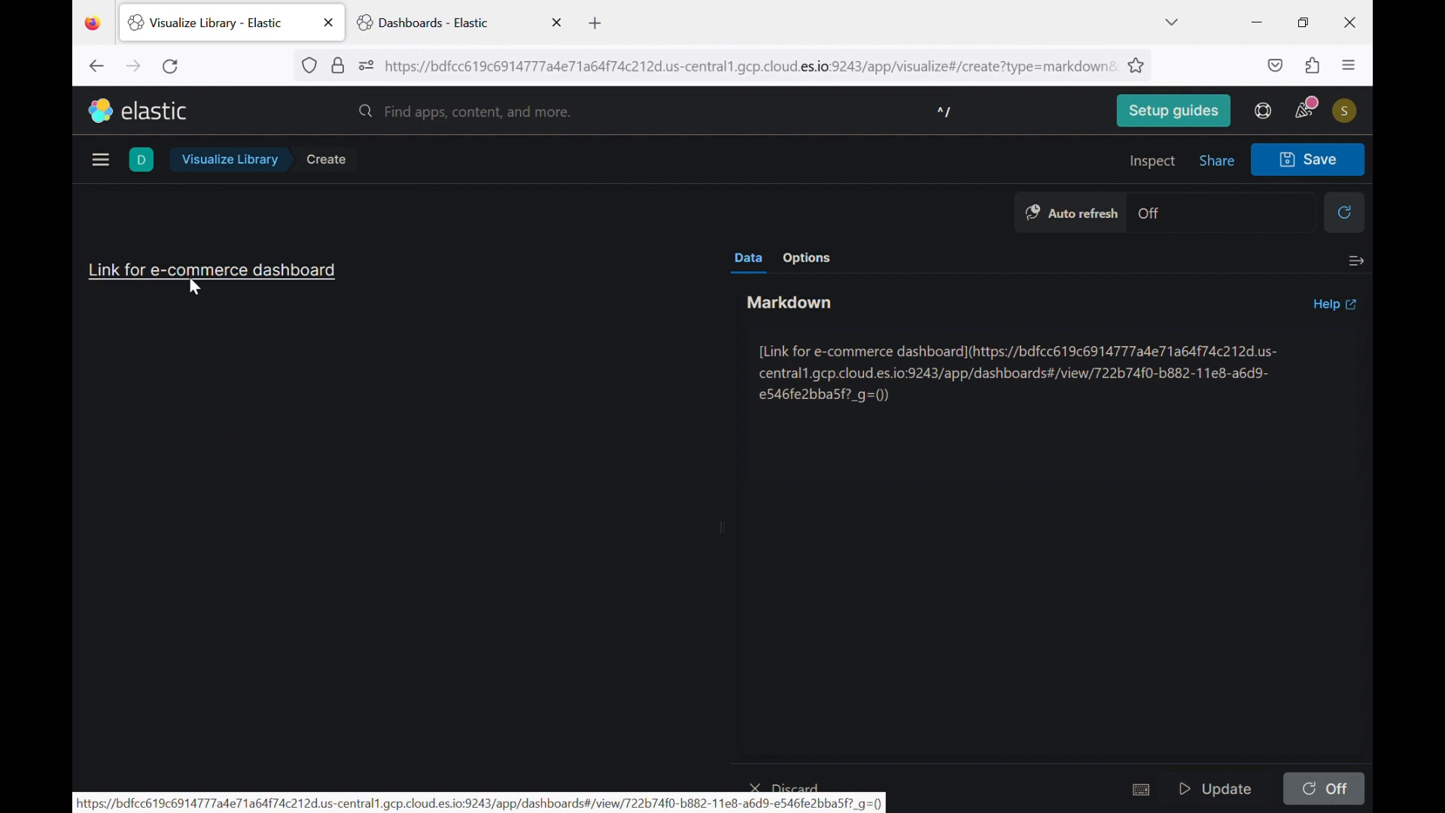
left_click(458, 33)
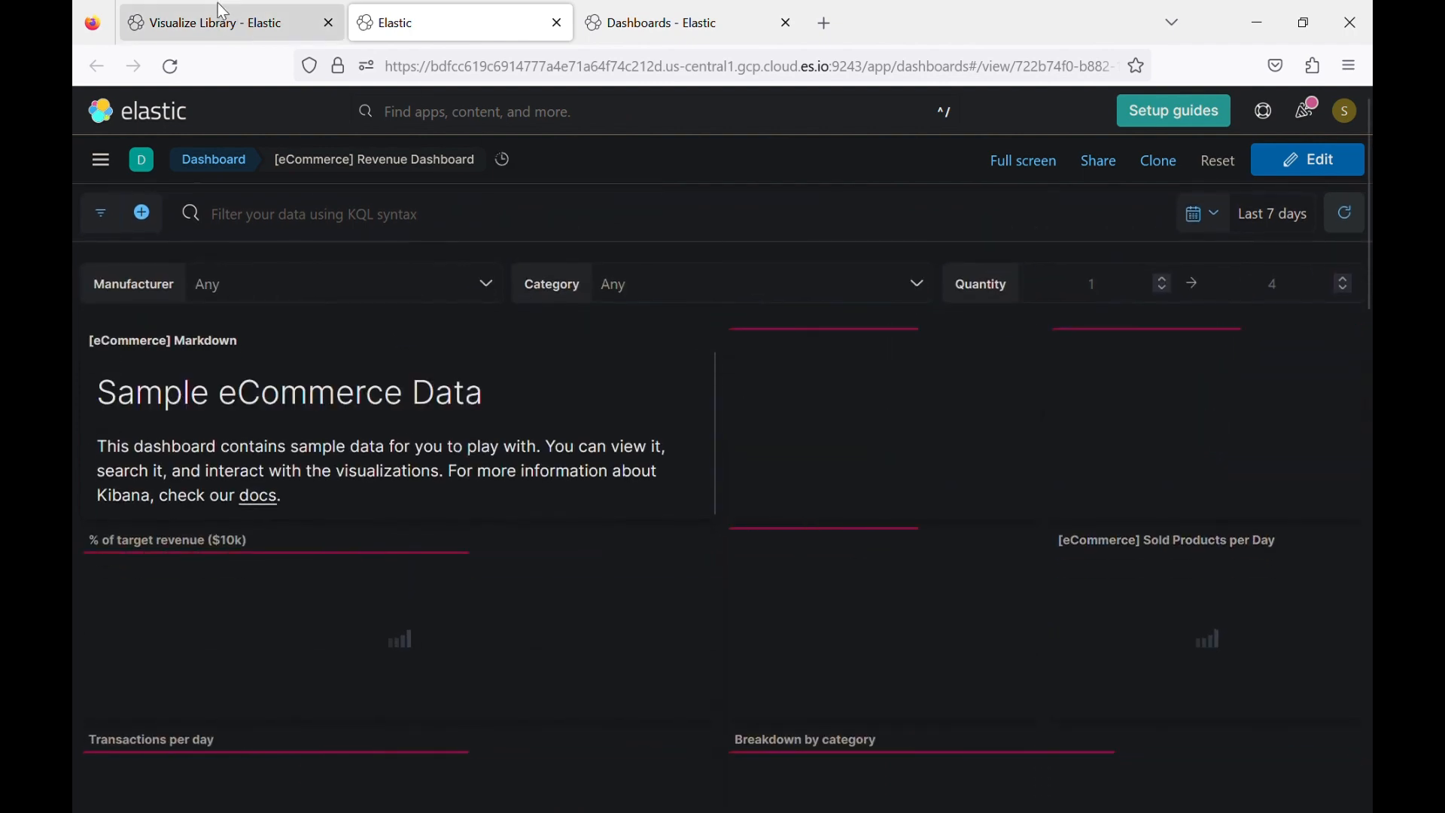
left_click(557, 24)
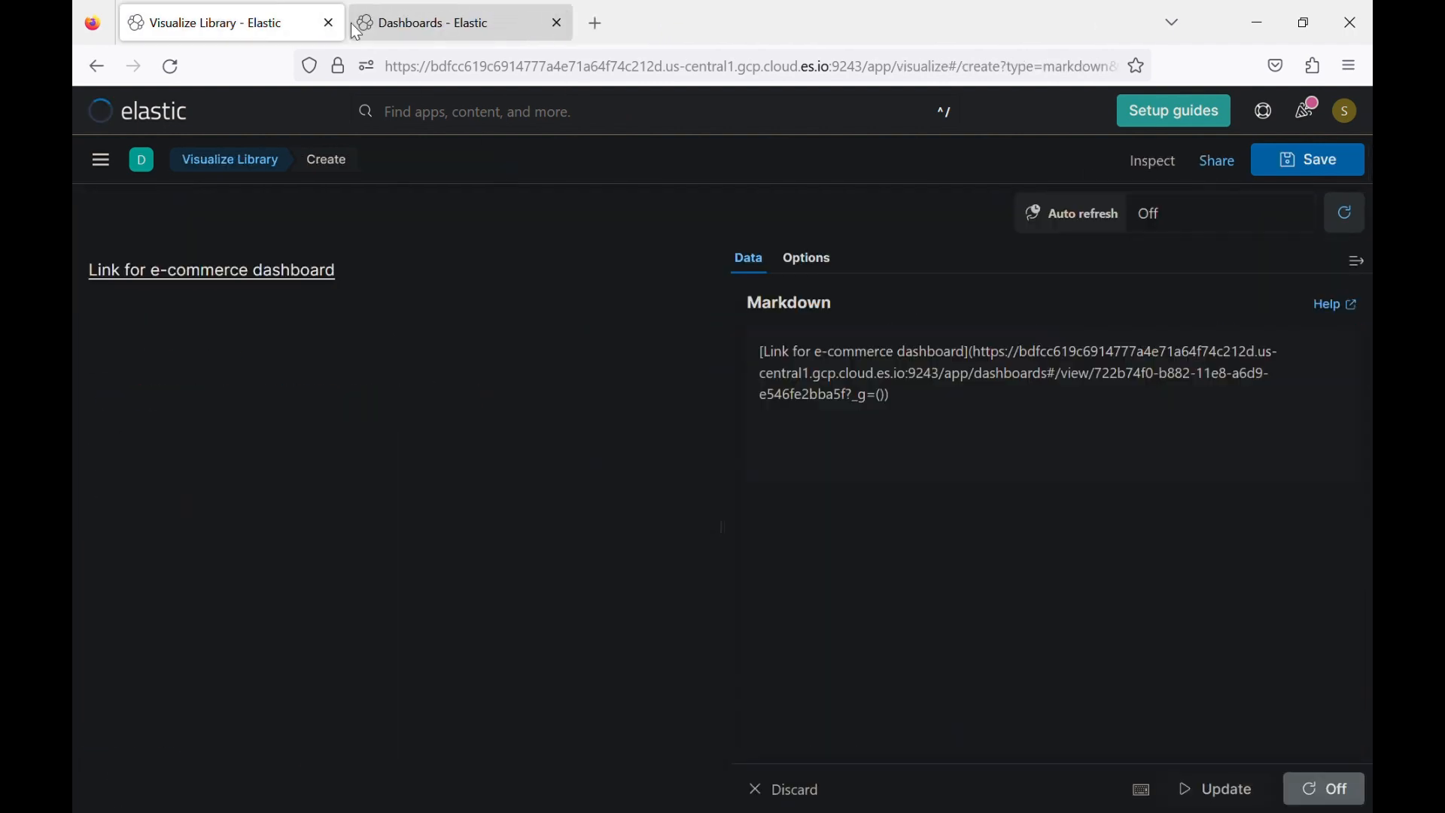
Add the line "Welcome to our first dashboard" above the Markdown link and update the preview.
left_click(767, 365)
key("Return")
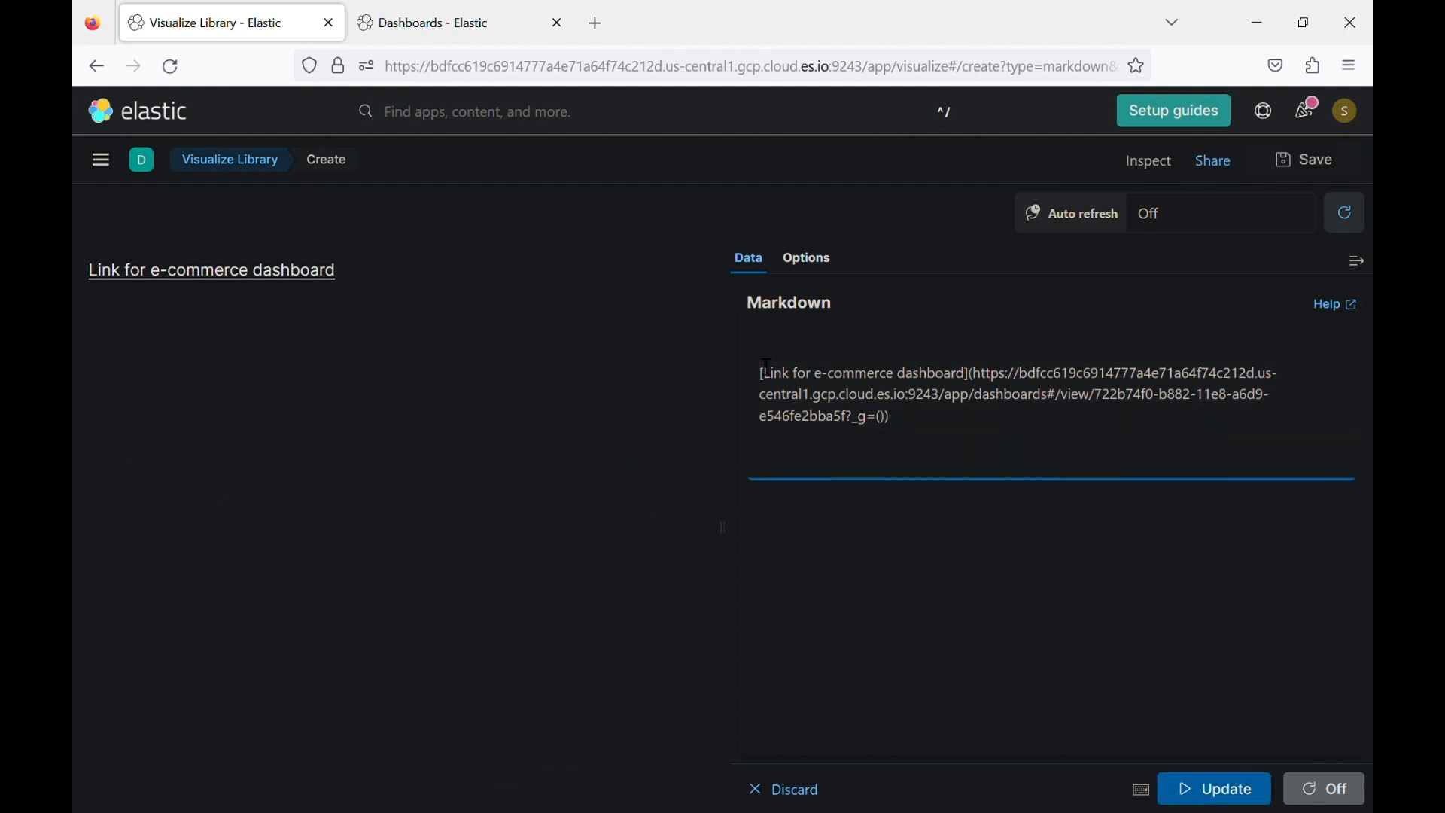
type("Welcome to our first dashboard")
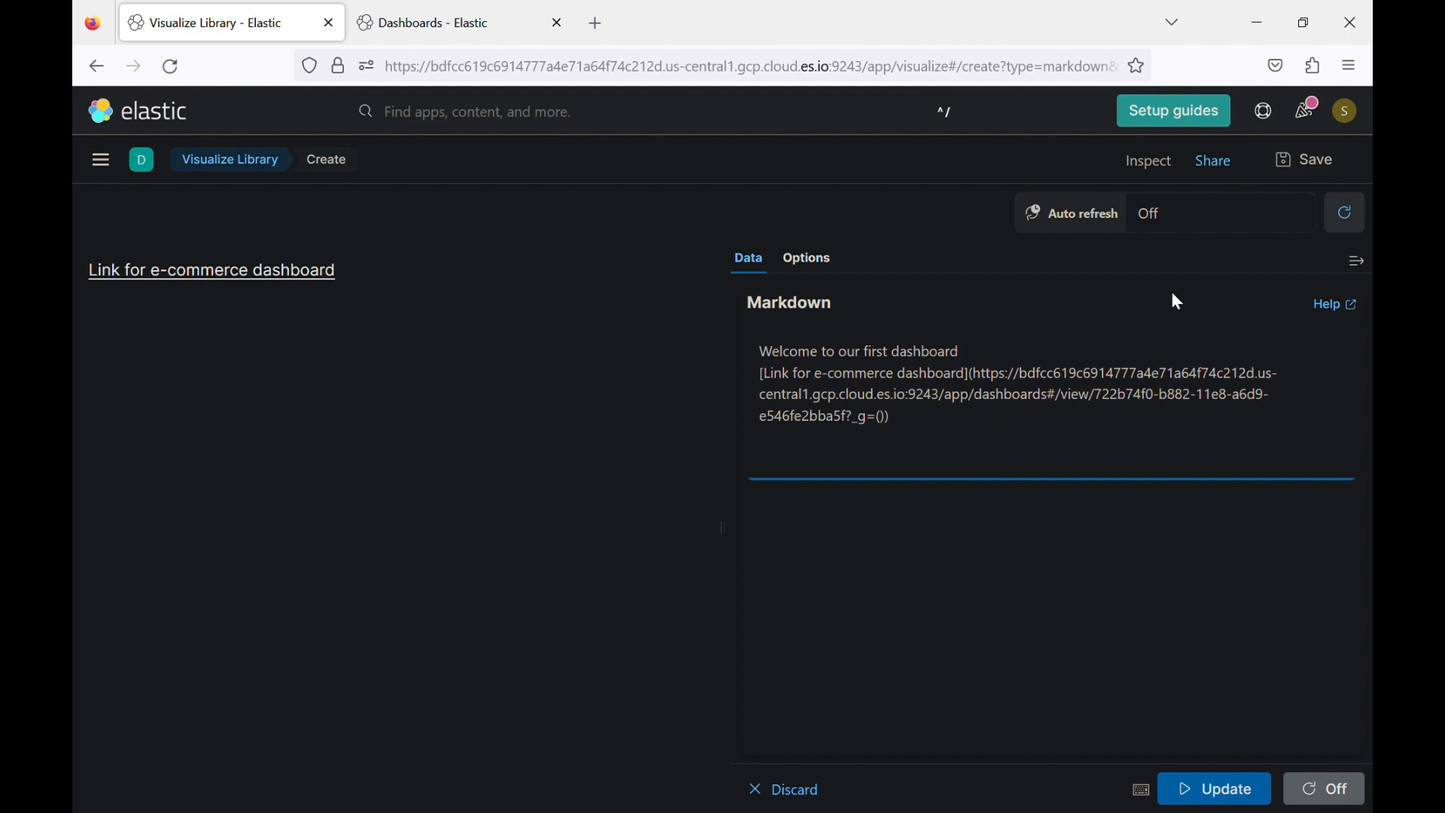
left_click(1212, 790)
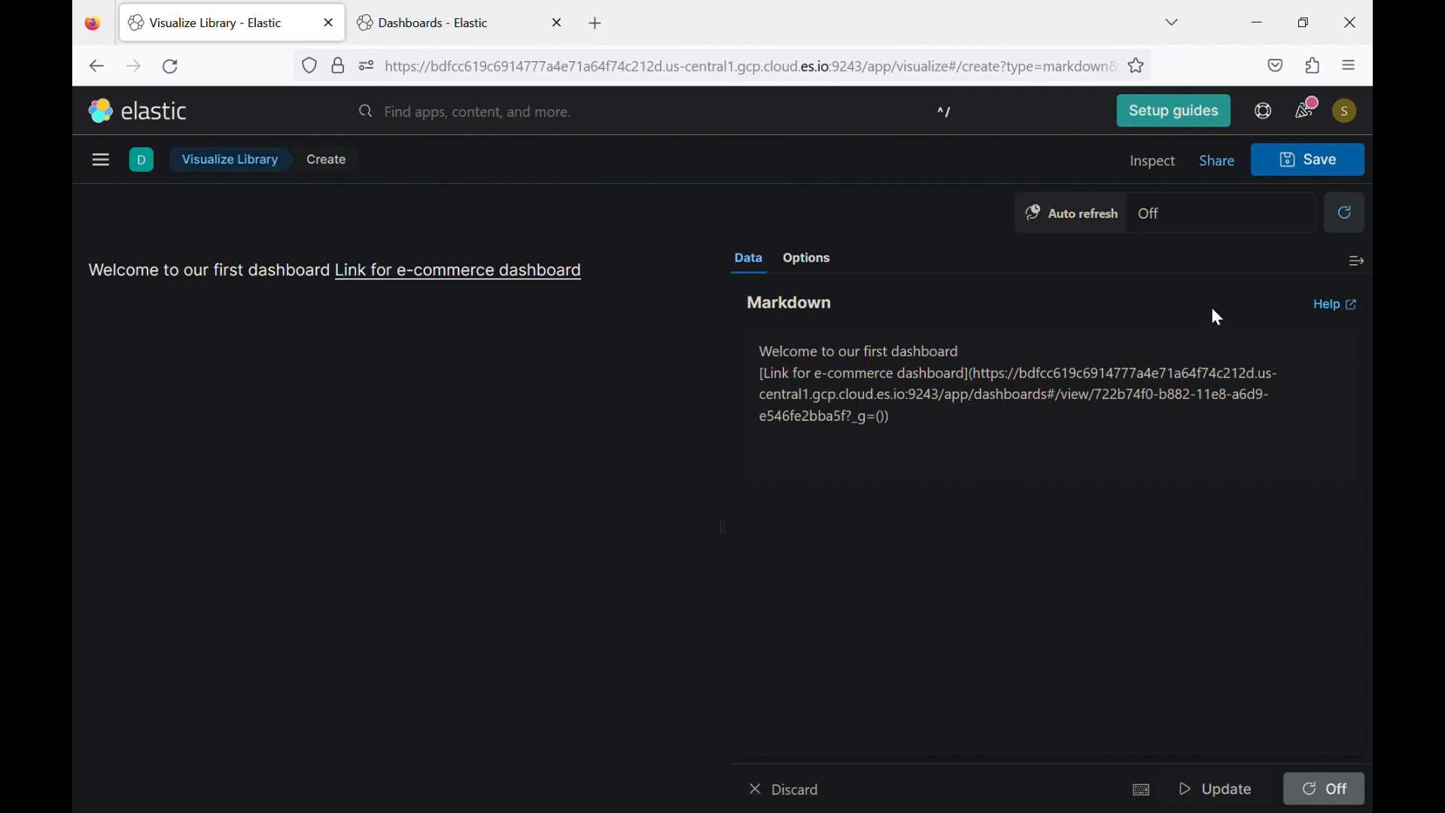
Save the Markdown visualization to the library as "[Tuto] first link" with the Tutorial tag and no dashboard.
left_click(1326, 165)
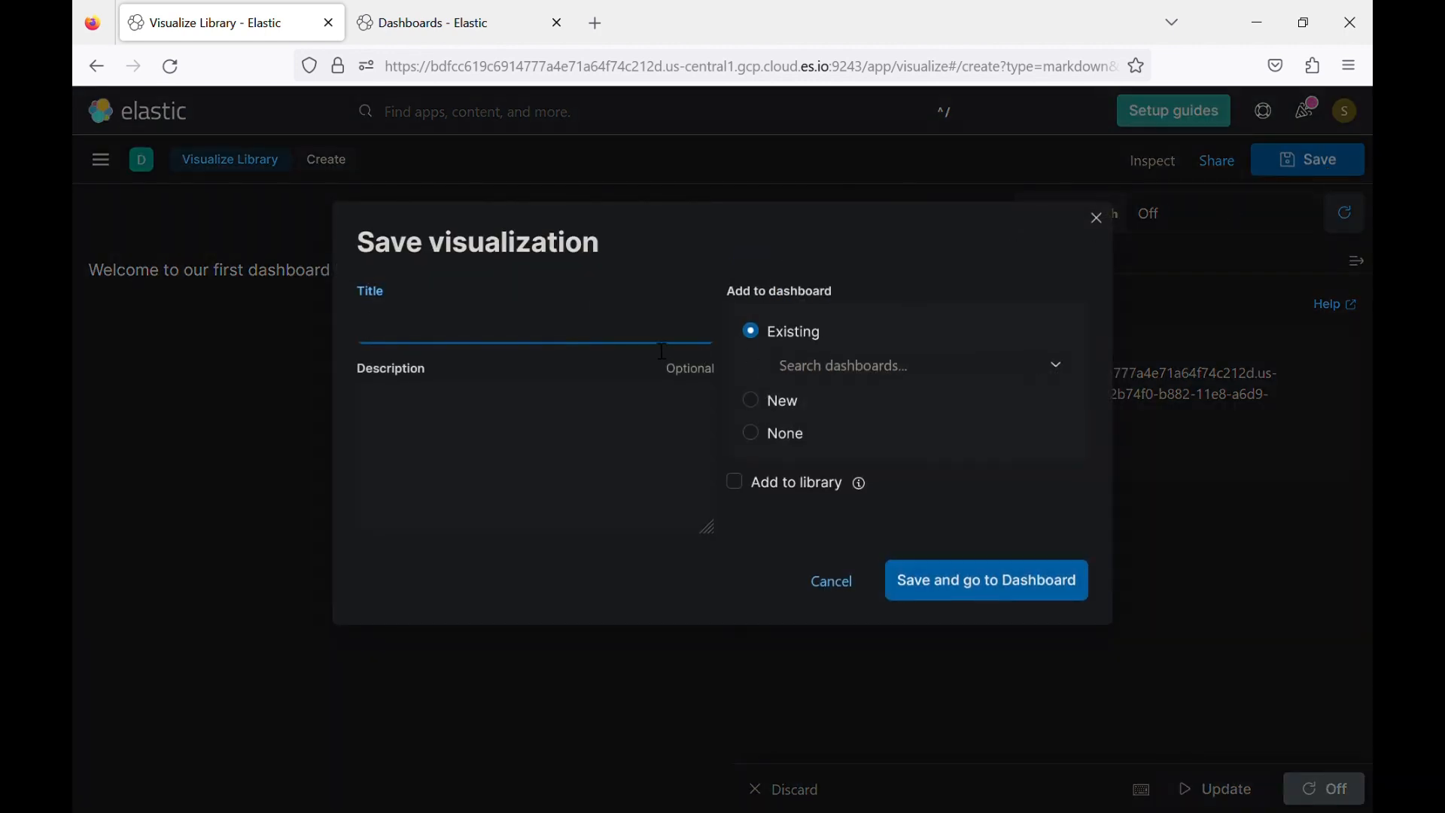
type("[]")
type("Tuto")
key("Right")
type("first link")
mouse_move(775, 454)
left_mouse_down()
mouse_move(758, 509)
mouse_move(764, 449)
left_mouse_up()
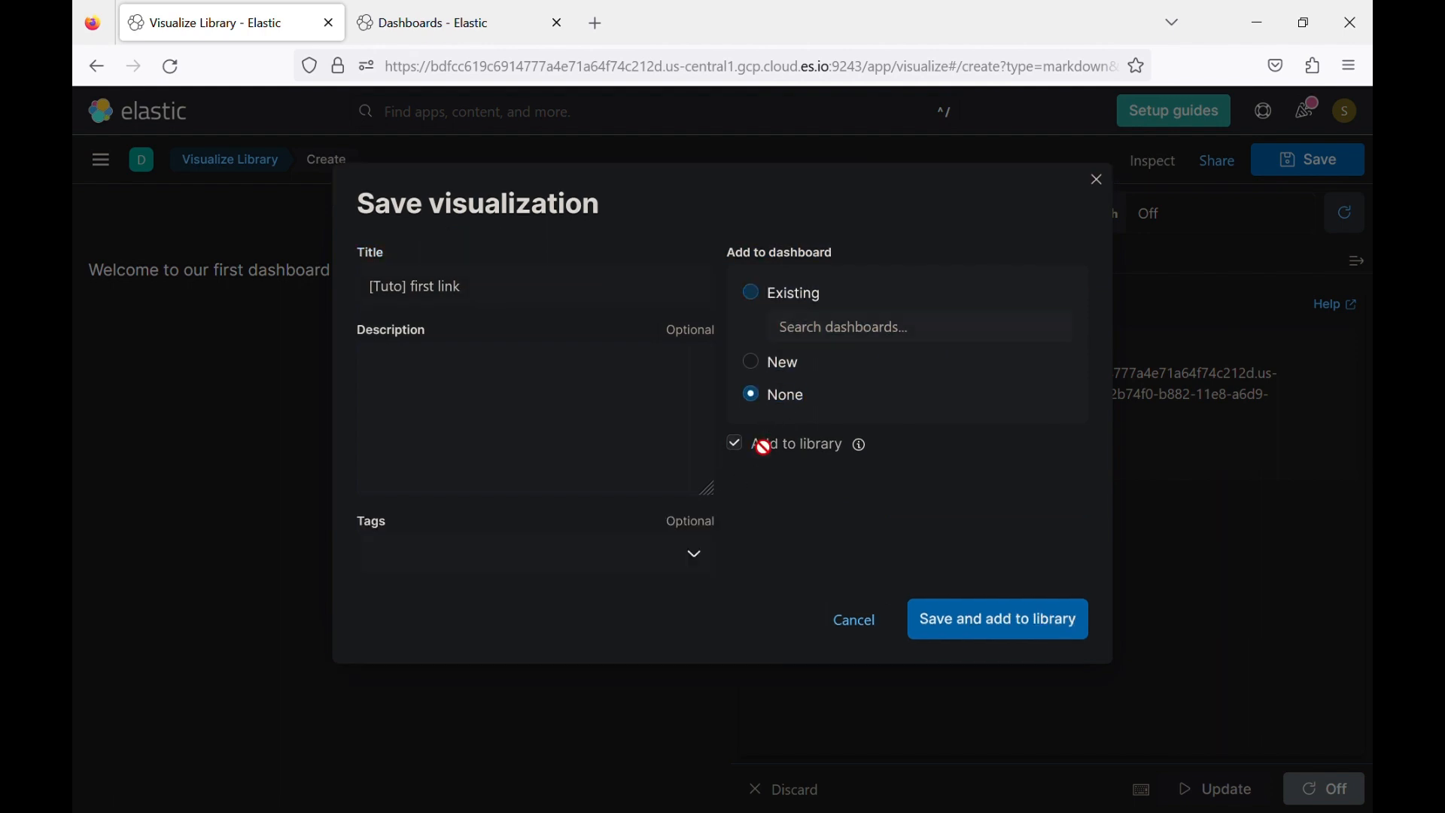
left_click(698, 557)
left_click(655, 590)
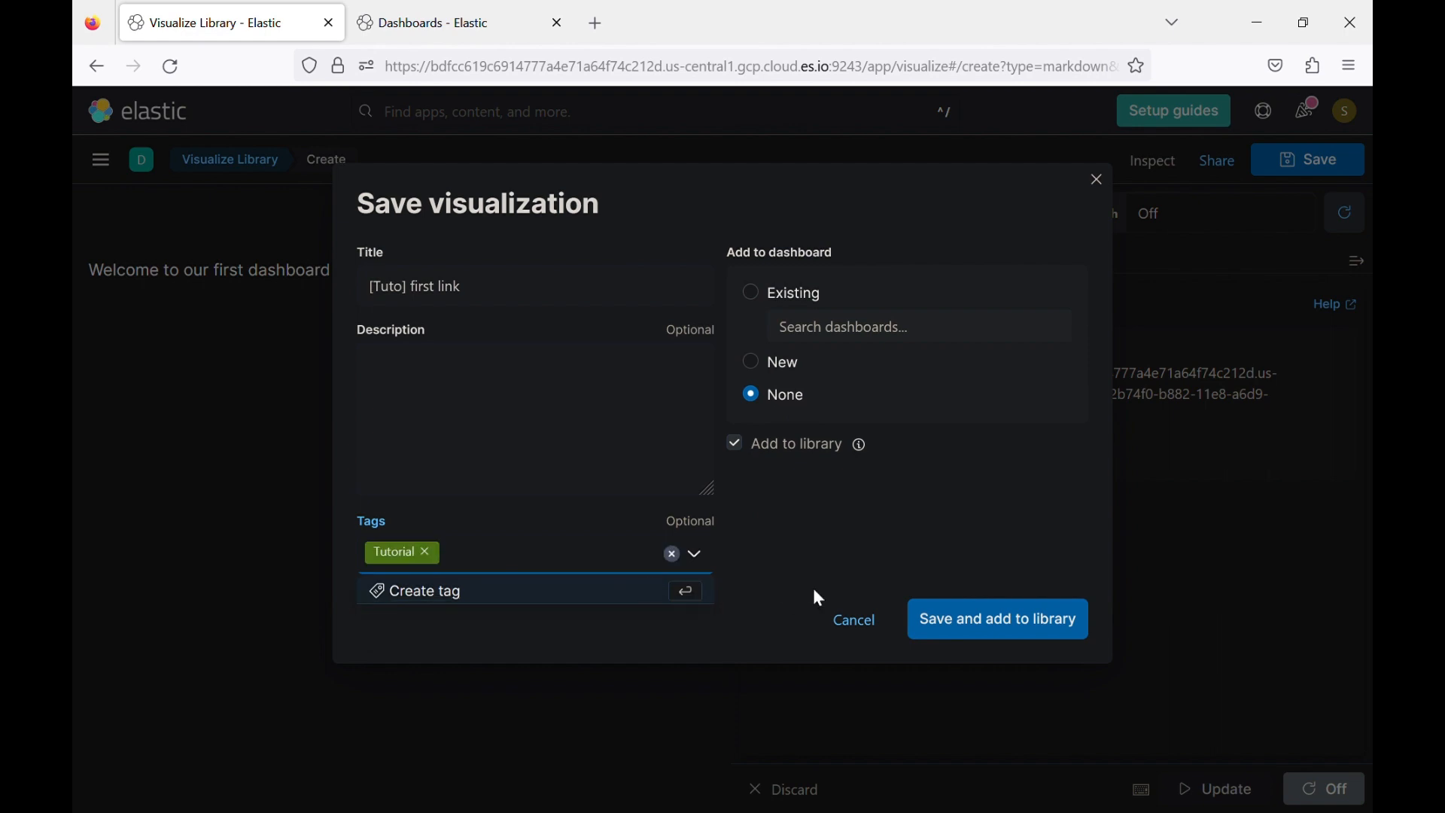
left_click(966, 620)
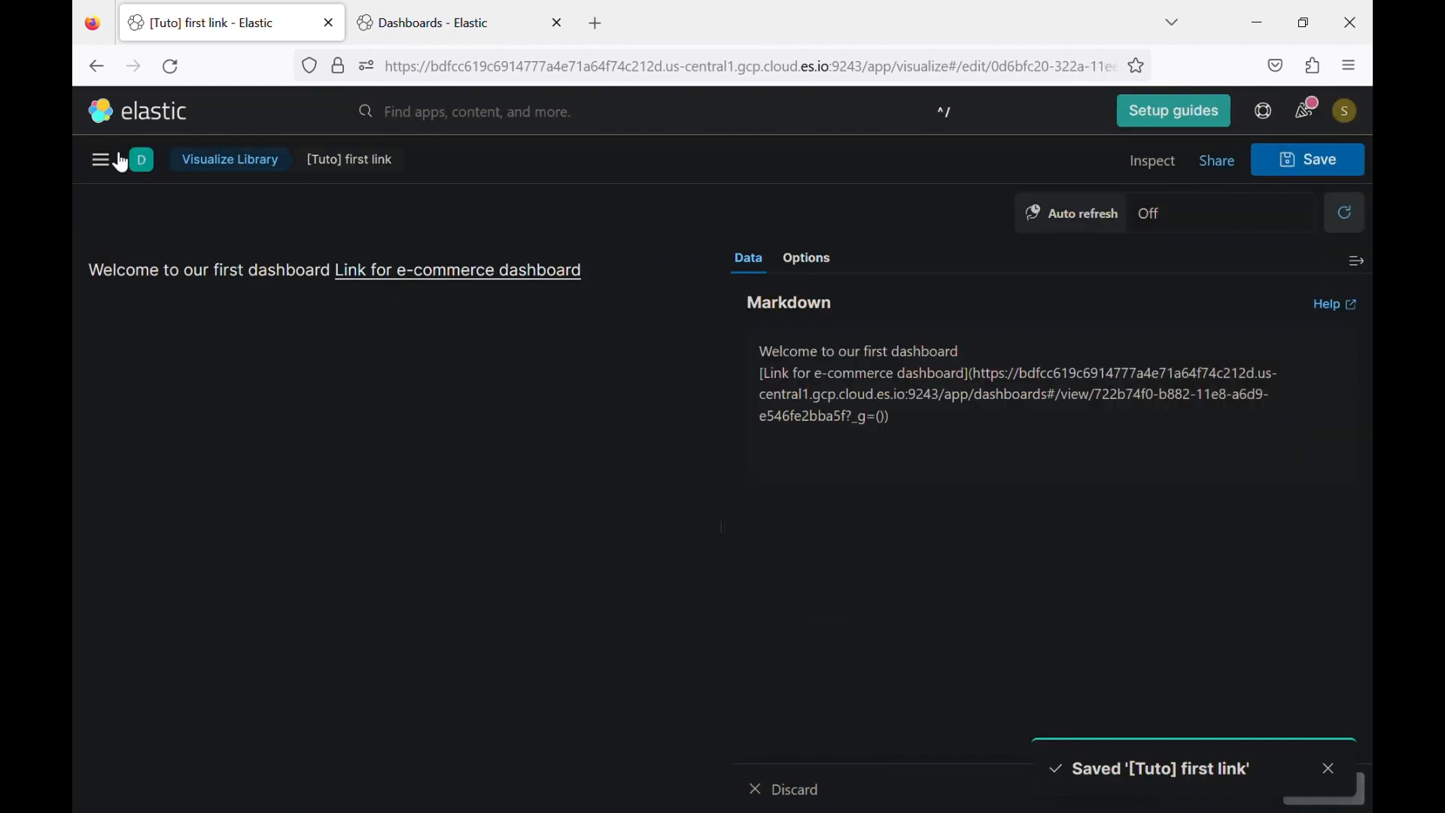
Go back to the Visualize Library's list of saved visualizations.
left_click(99, 160)
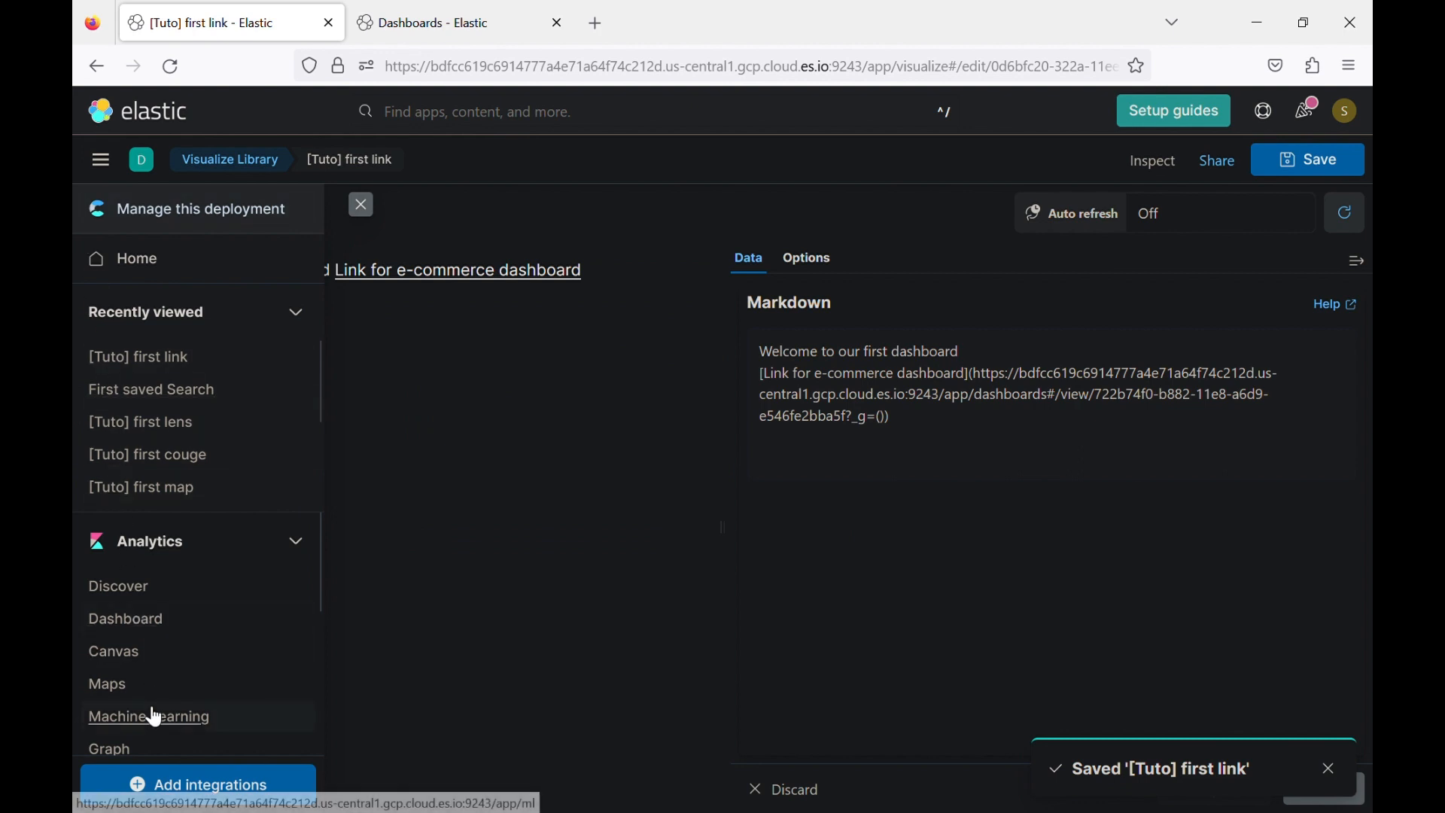
scroll(188, 707, "down", 2)
left_click(190, 682)
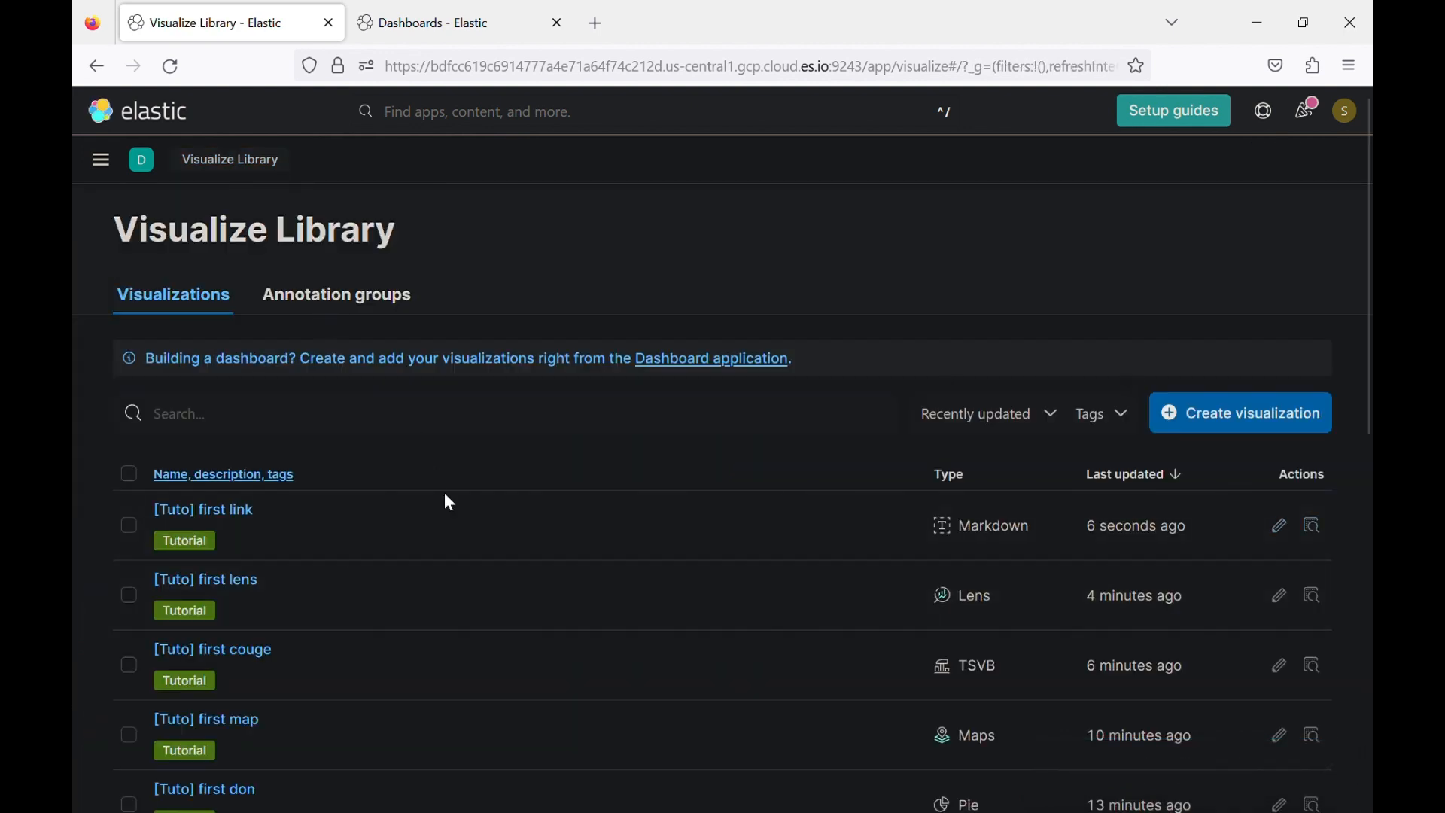
left_click(1246, 432)
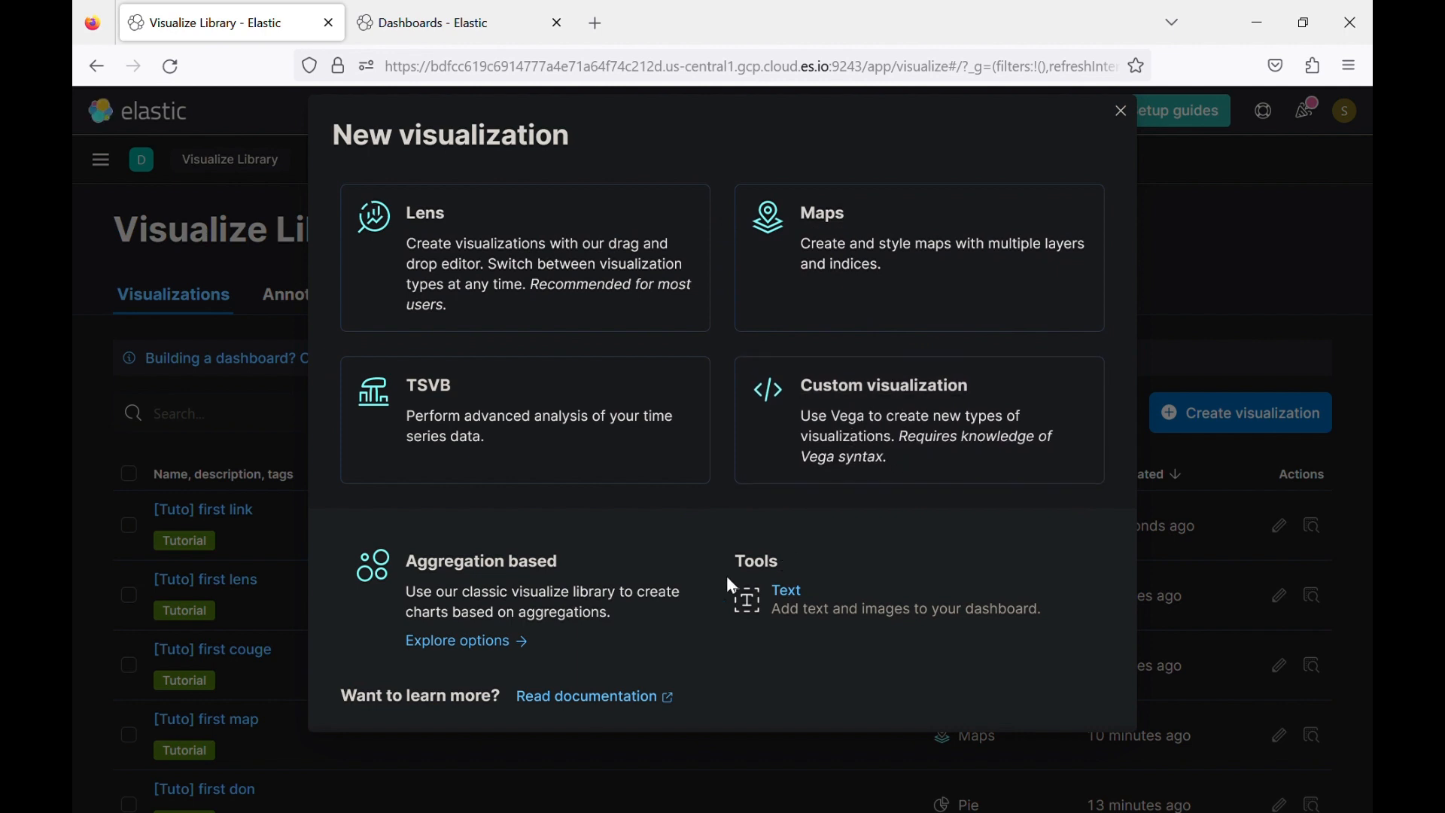
left_click(786, 595)
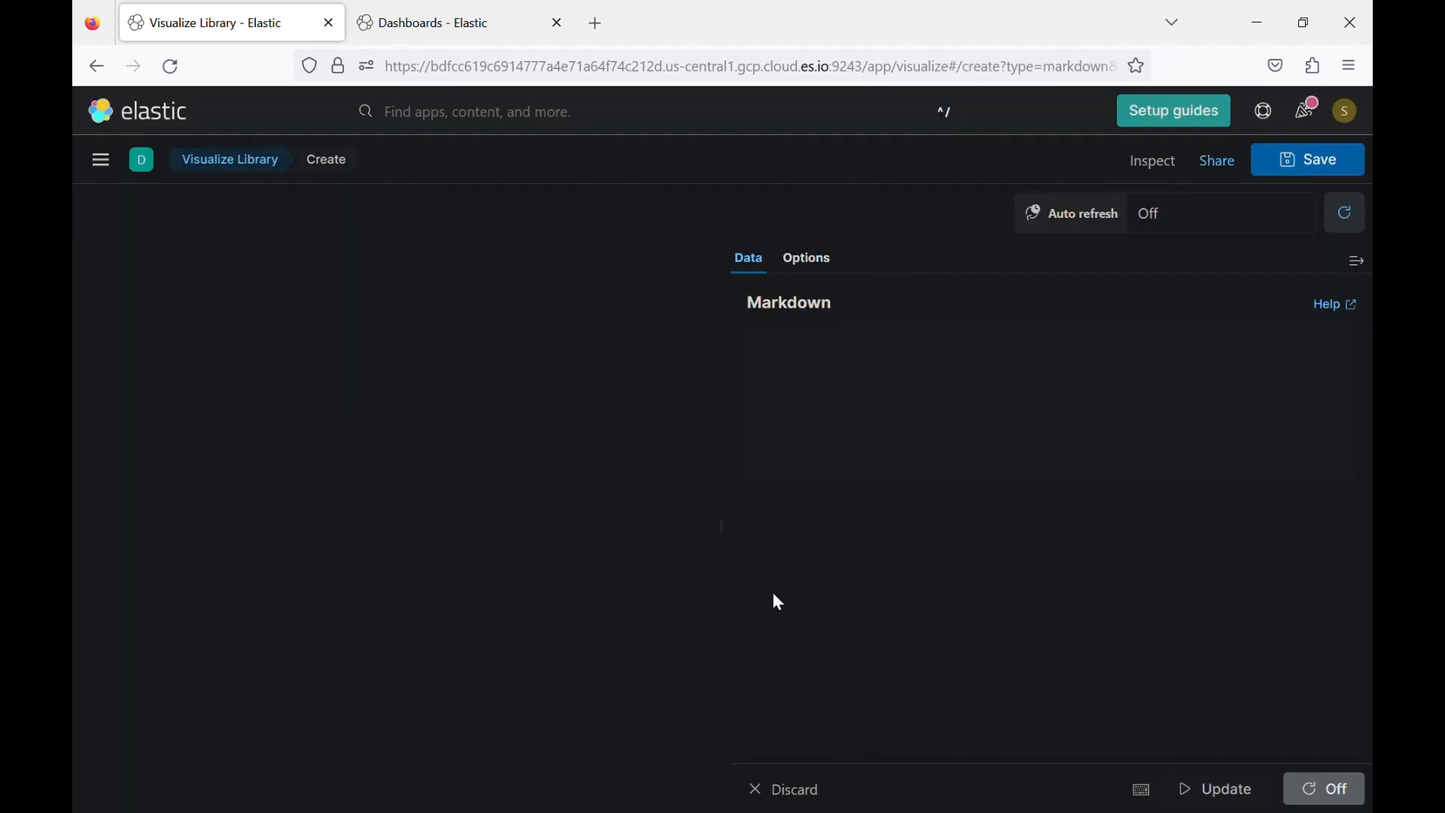
left_click(220, 167)
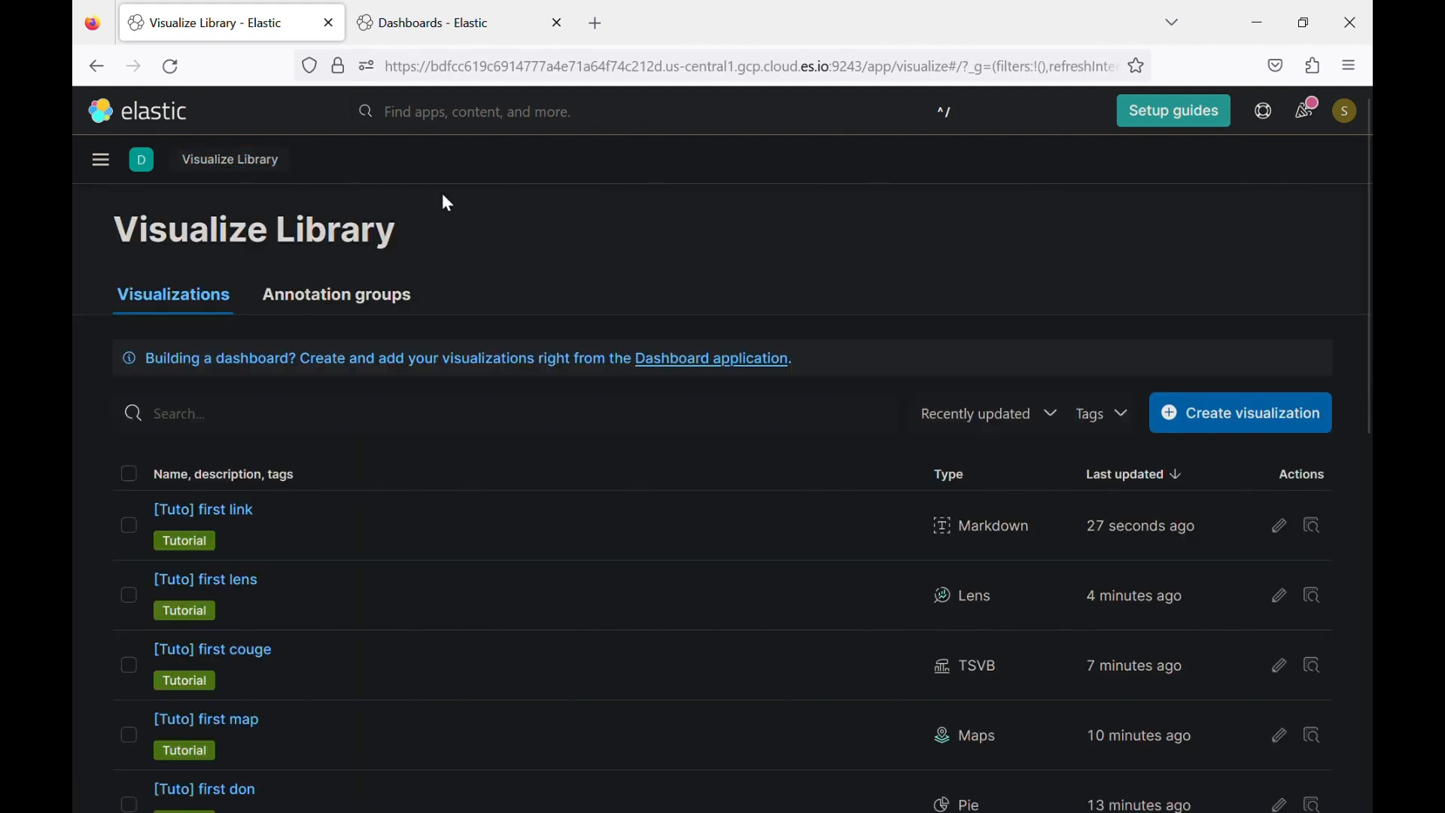
Start a new aggregation-based line visualization and bring up its choice of data sources.
left_click(1212, 406)
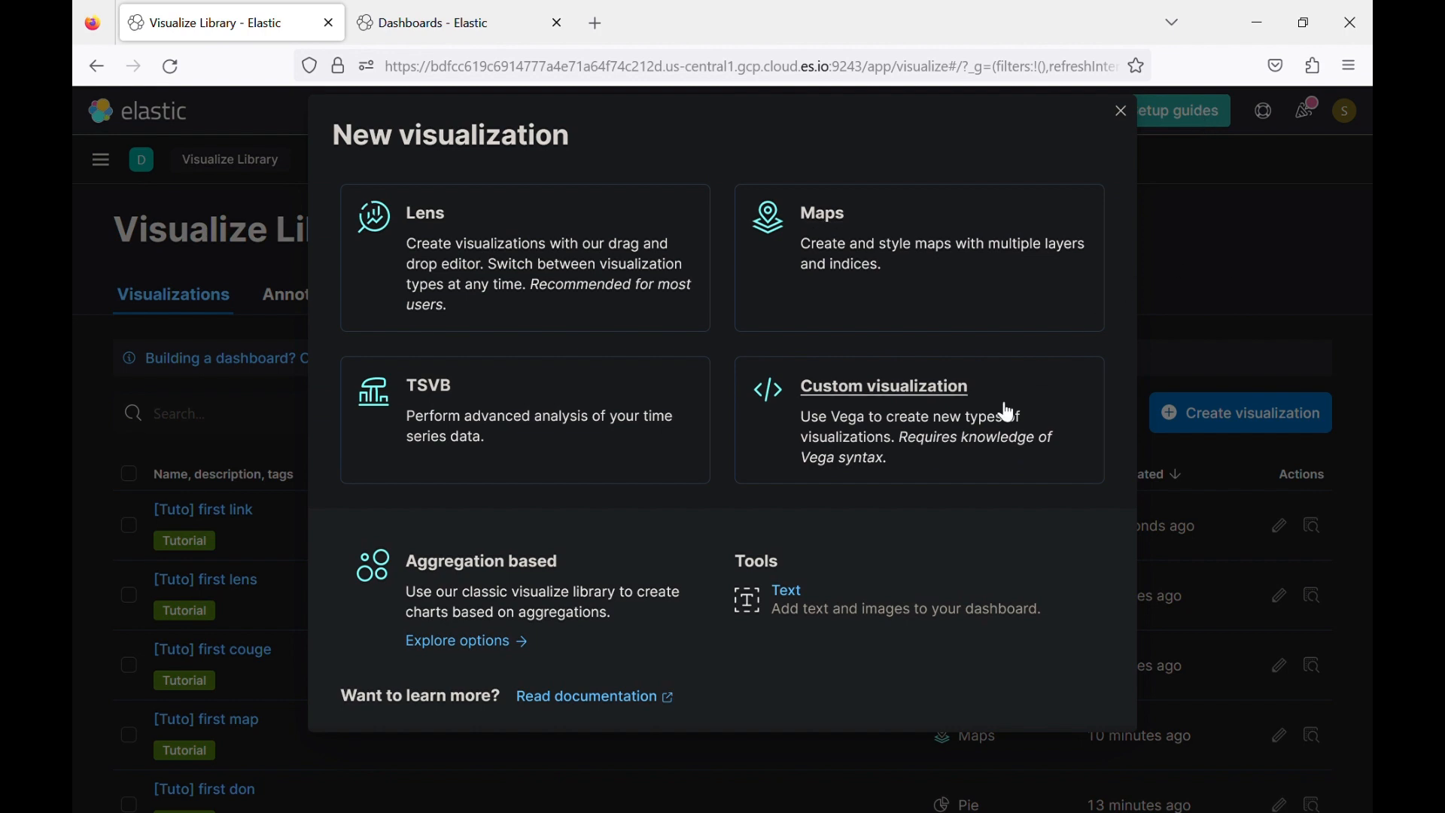
left_click(555, 584)
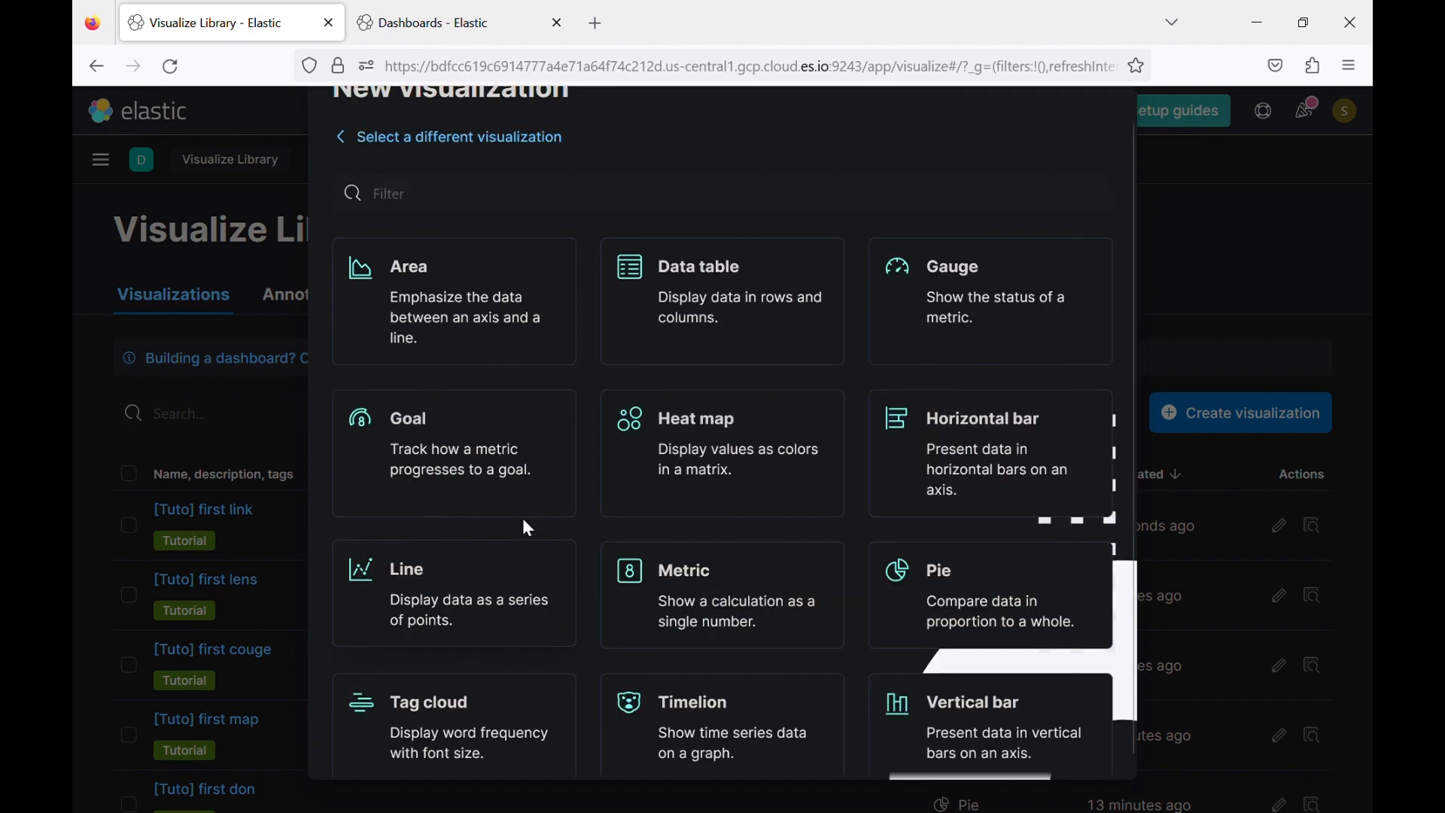
left_click(469, 574)
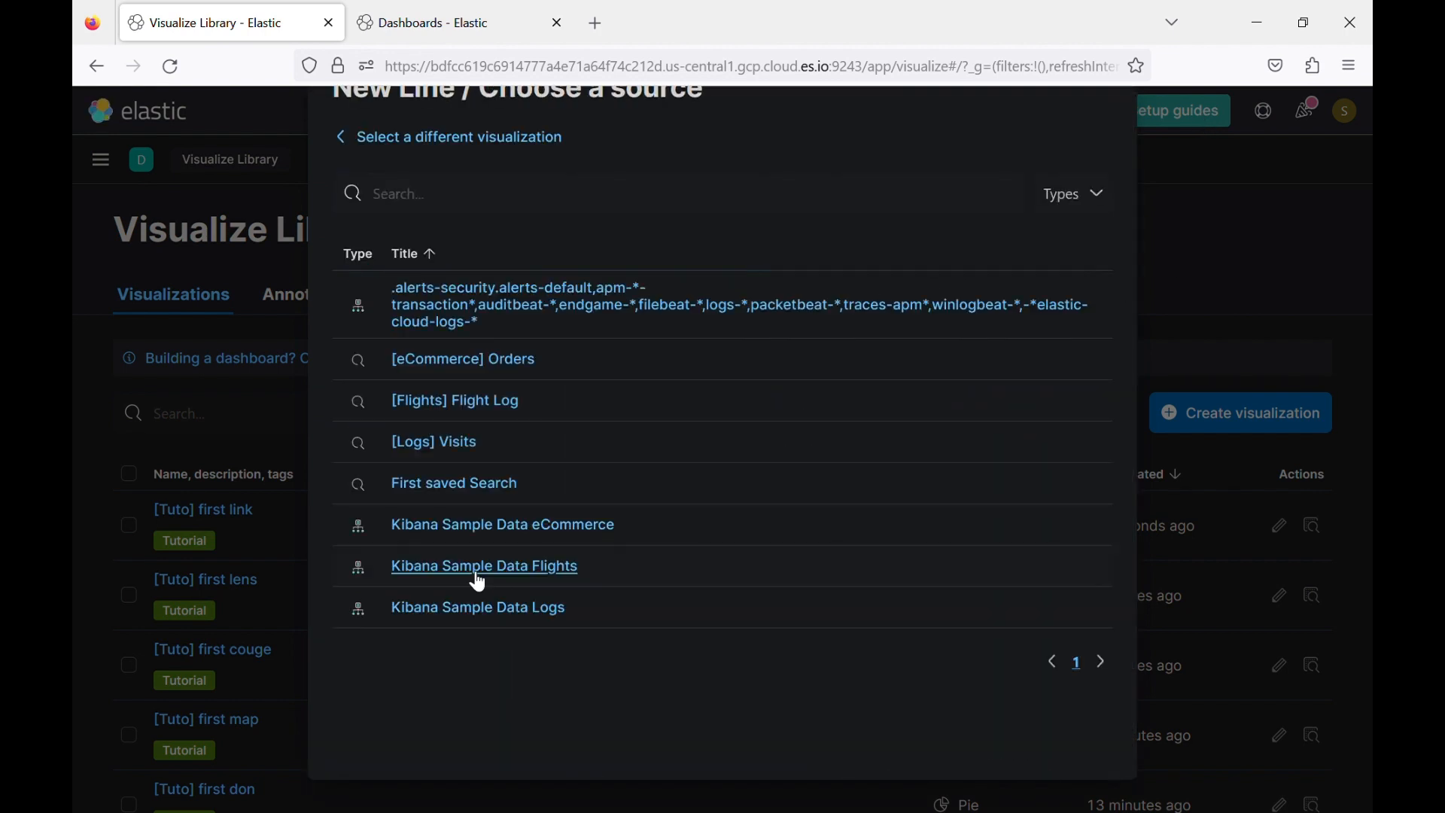